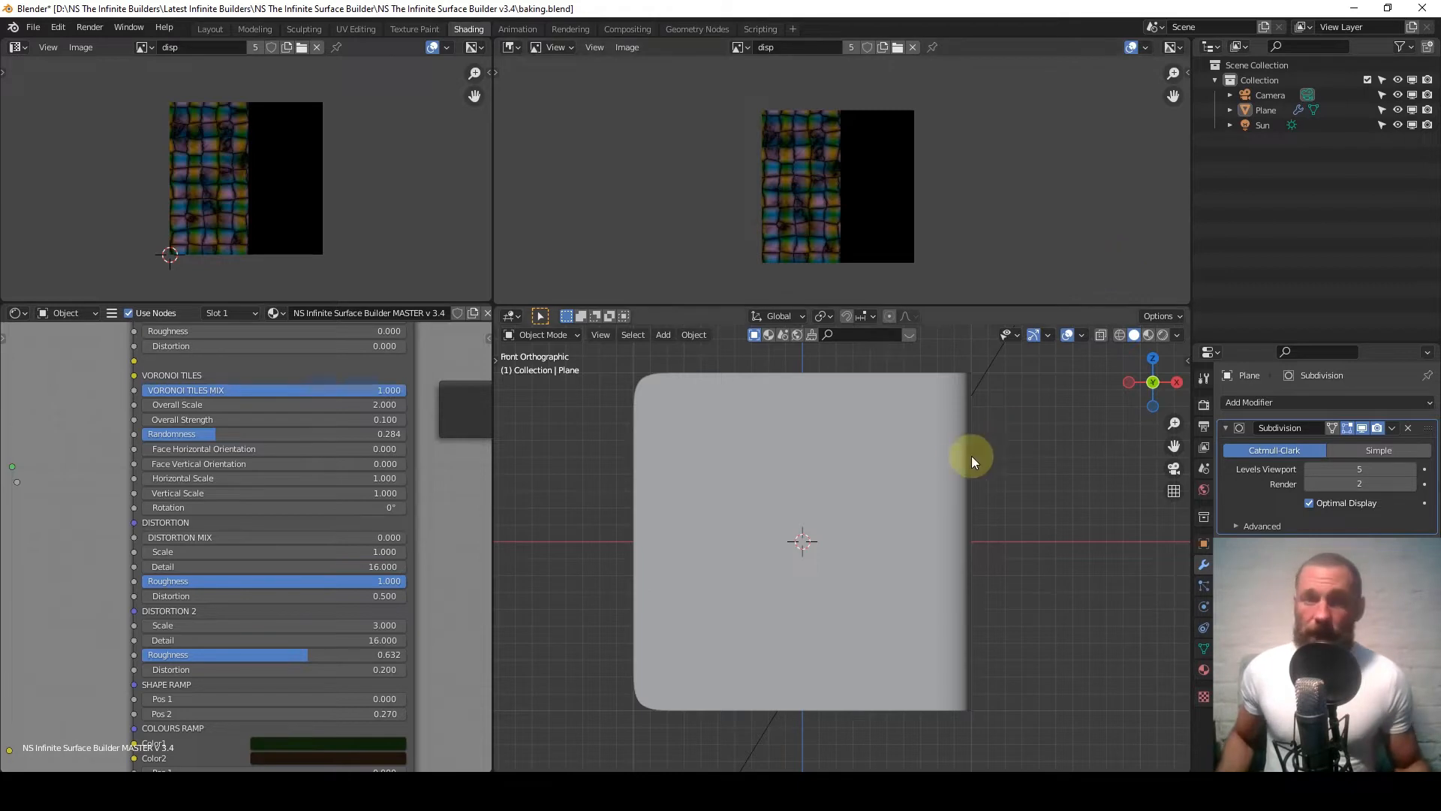
Select the plane and examine its surface builder node groups and the cube shape in the viewport.
click(939, 465)
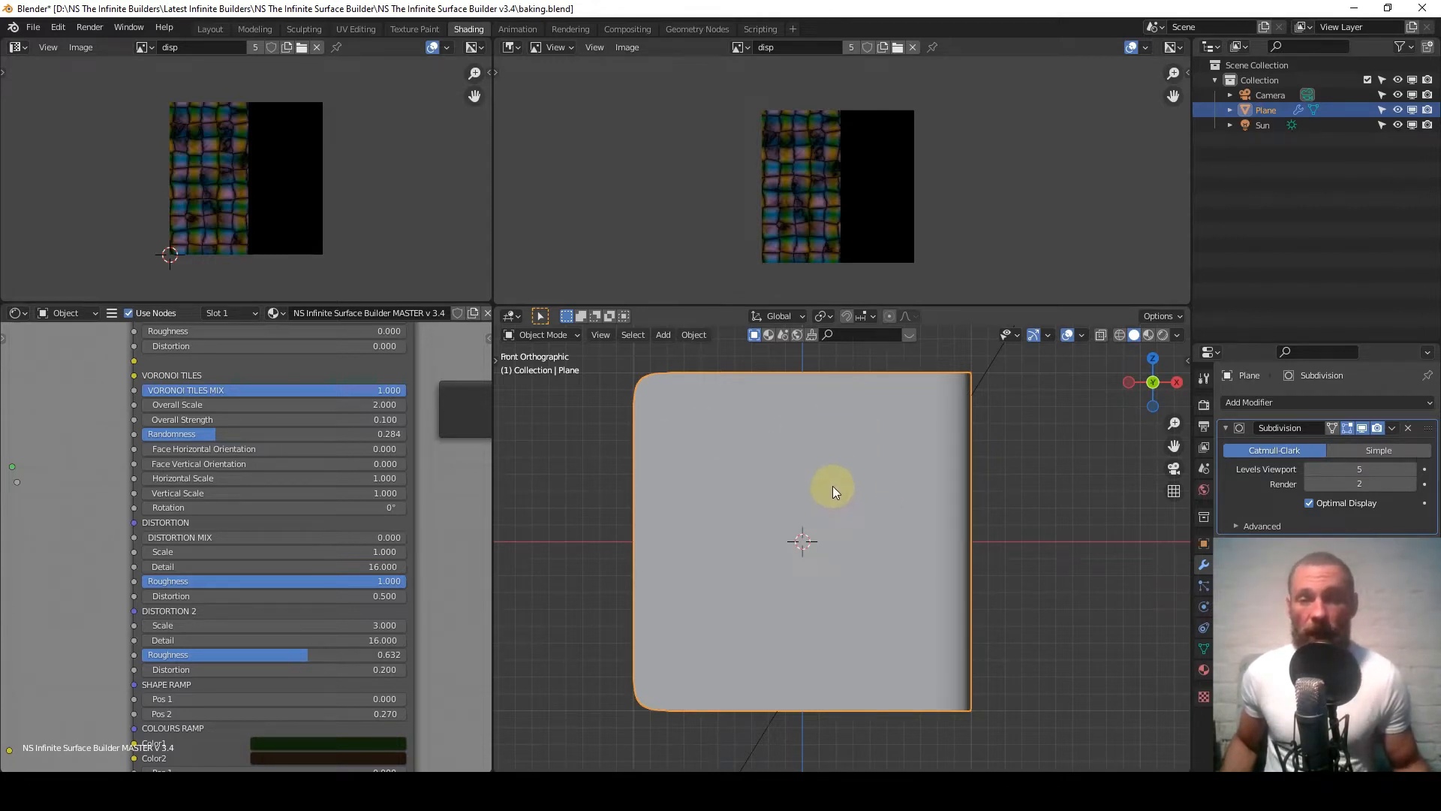
scroll(821, 492, down, 2)
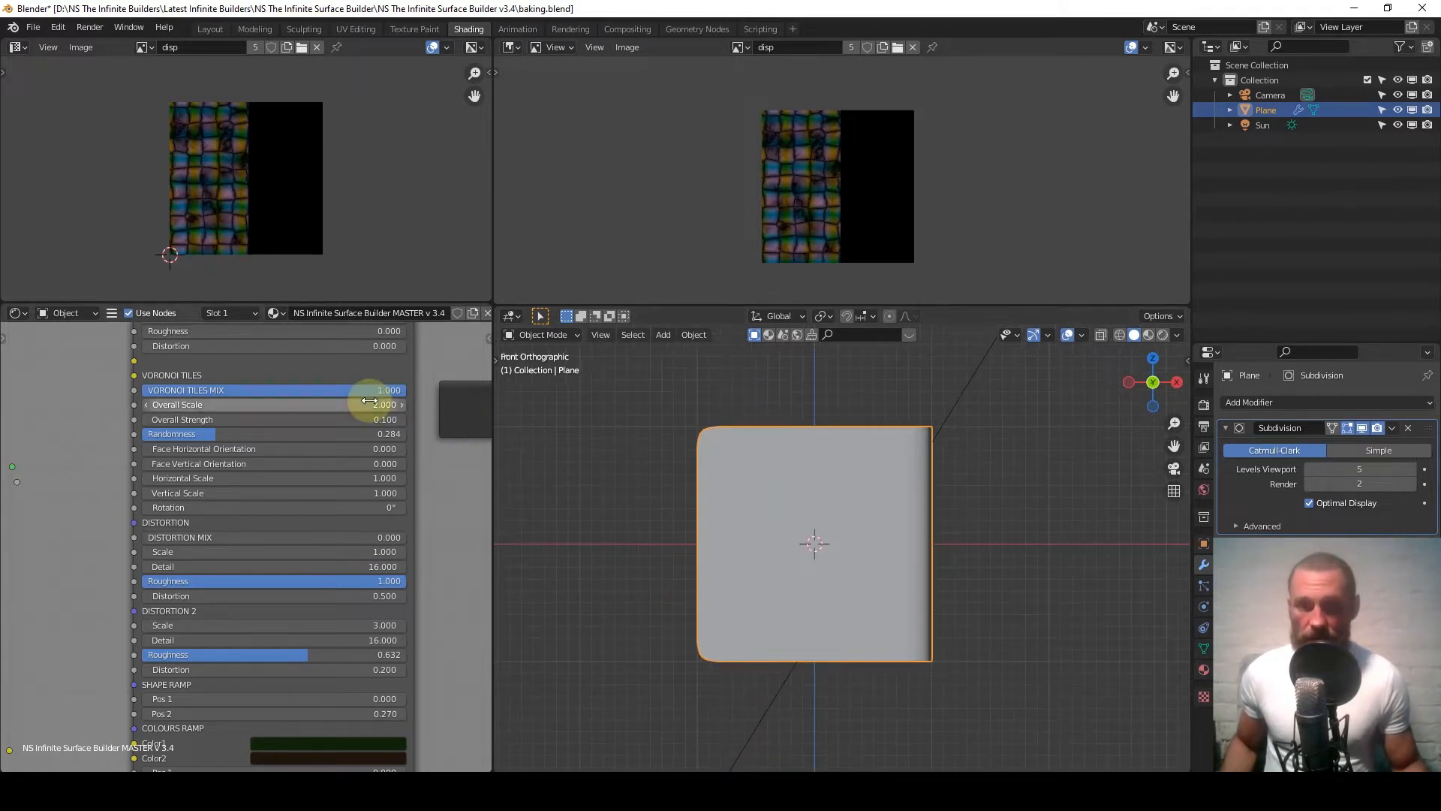
scroll(369, 400, down, 4)
scroll(369, 400, down, 2)
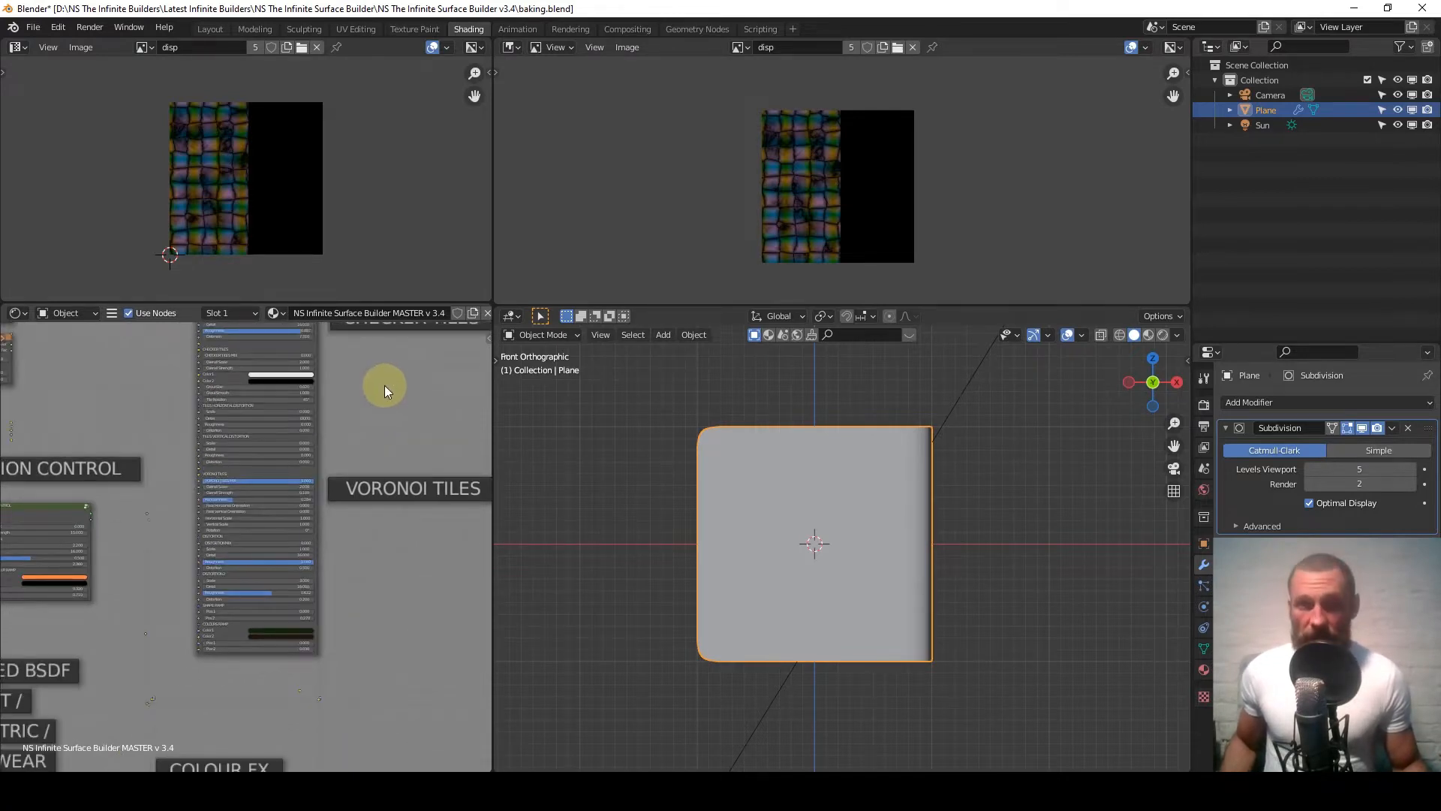
middle_drag(413, 408, 364, 535)
scroll(363, 535, down, 3)
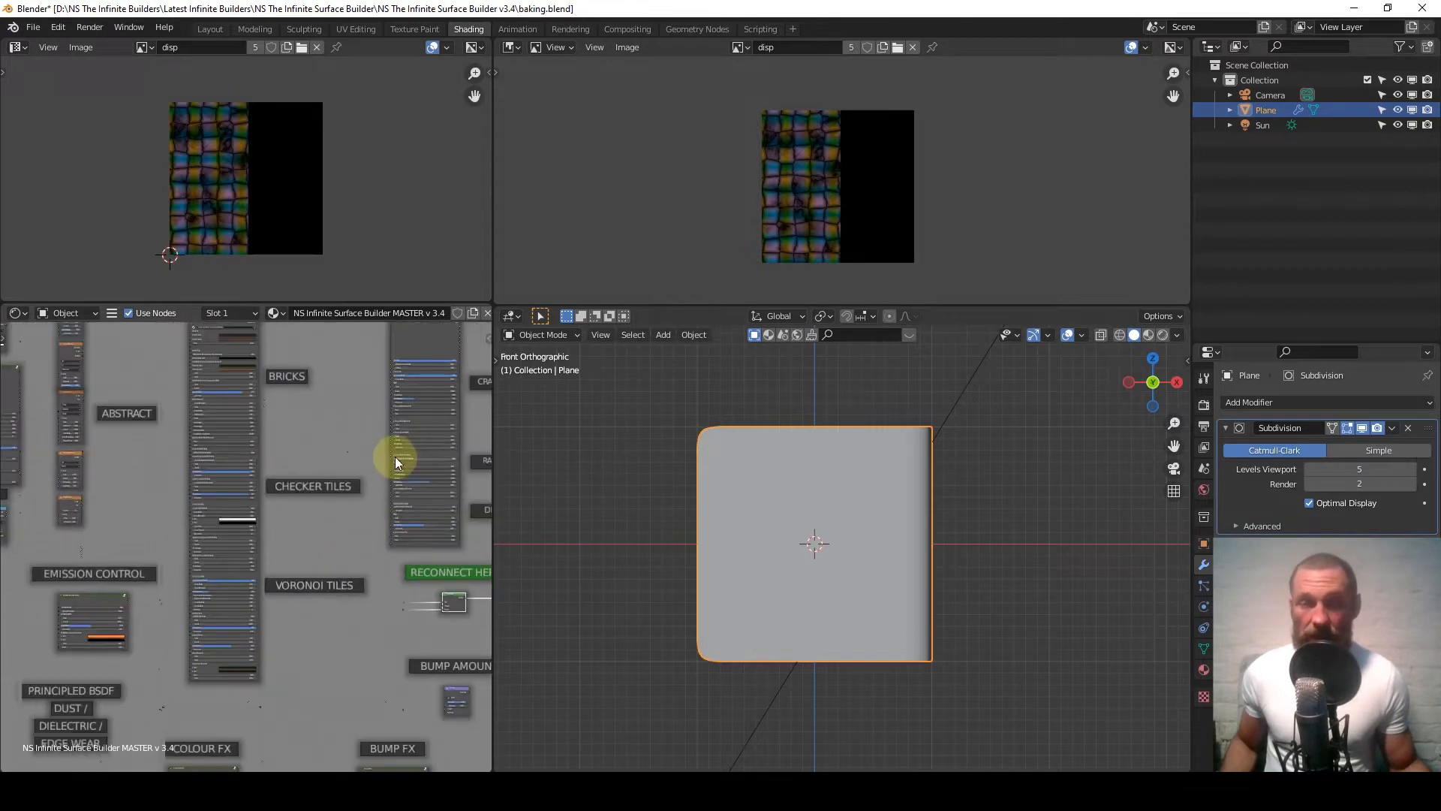
middle_drag(395, 456, 359, 517)
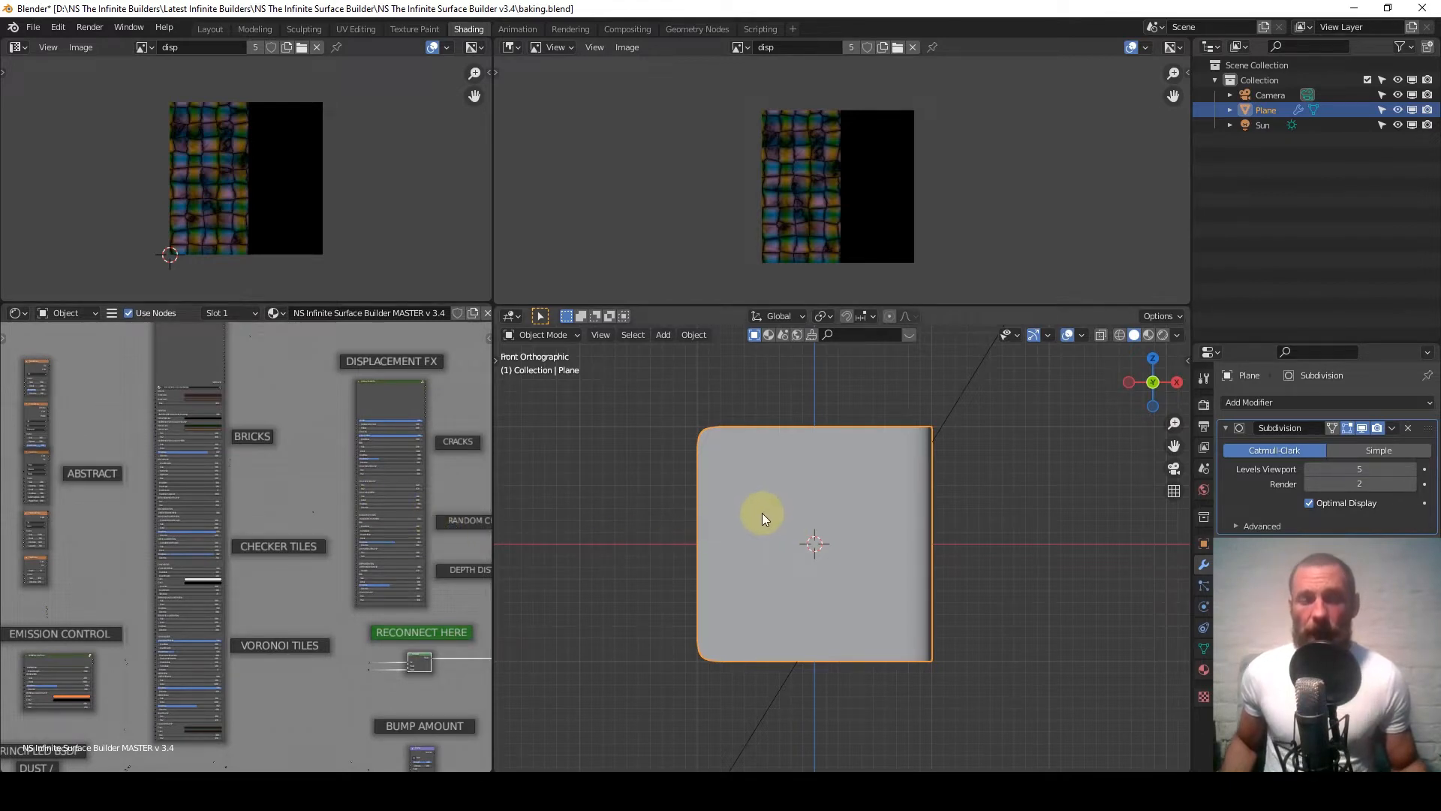
middle_drag(827, 489, 1038, 529)
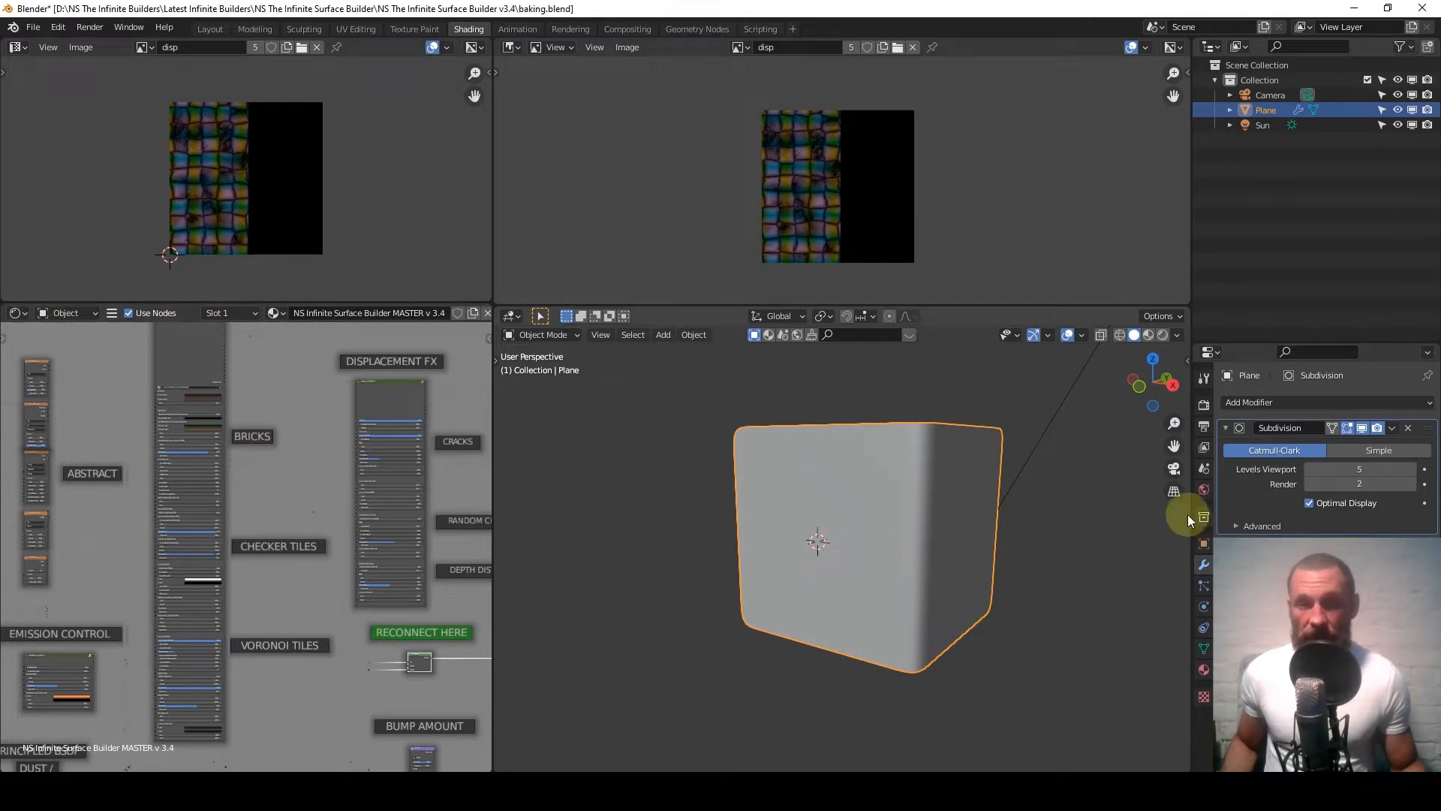
mouse_move(931, 506)
middle_down()
mouse_move(962, 506)
mouse_move(947, 507)
middle_up()
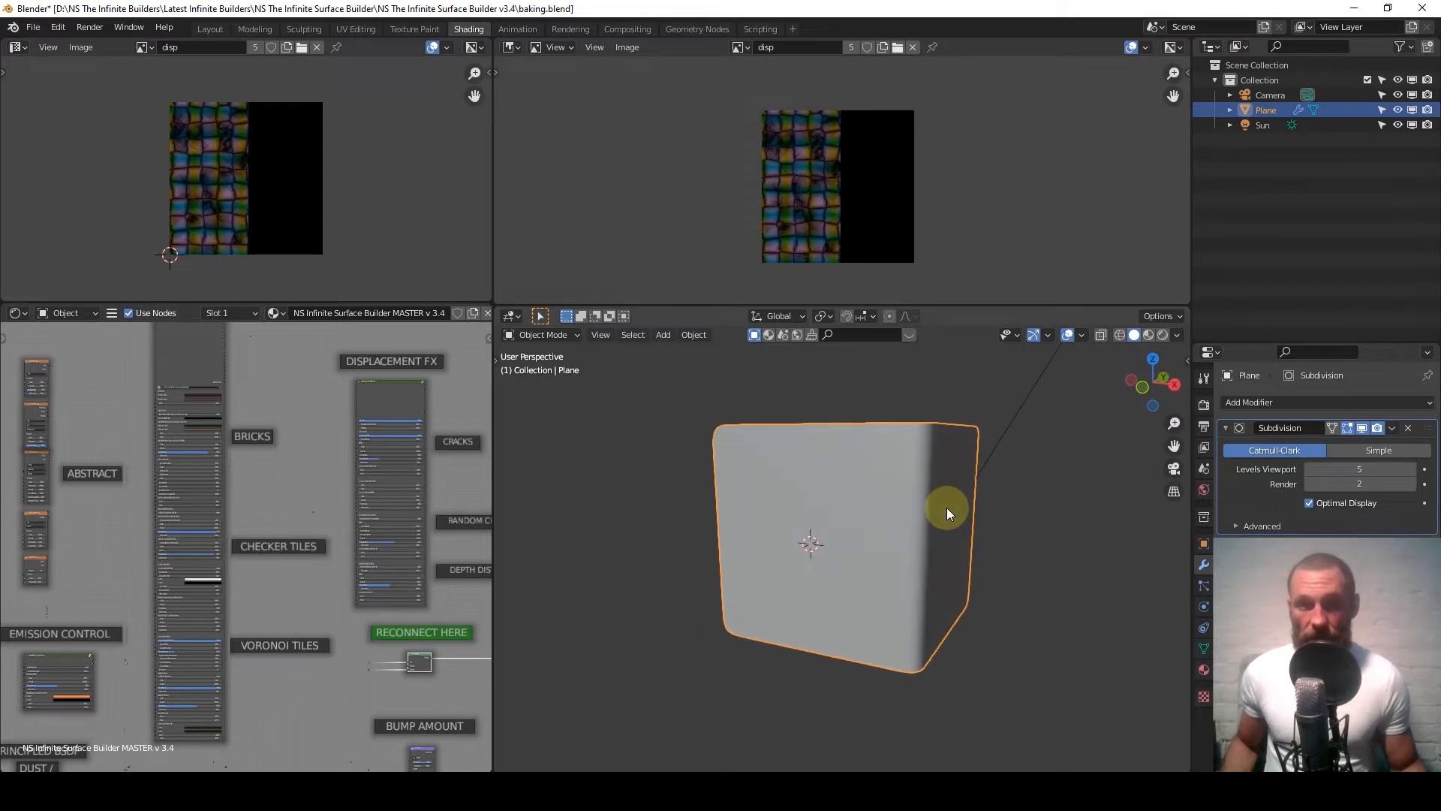
Locate the Texture Baking section of the node tree and examine its map outputs from Colour to Emission.
scroll(947, 507, down, 2)
shift+middle_drag(941, 526, 871, 508)
scroll(286, 434, down, 5)
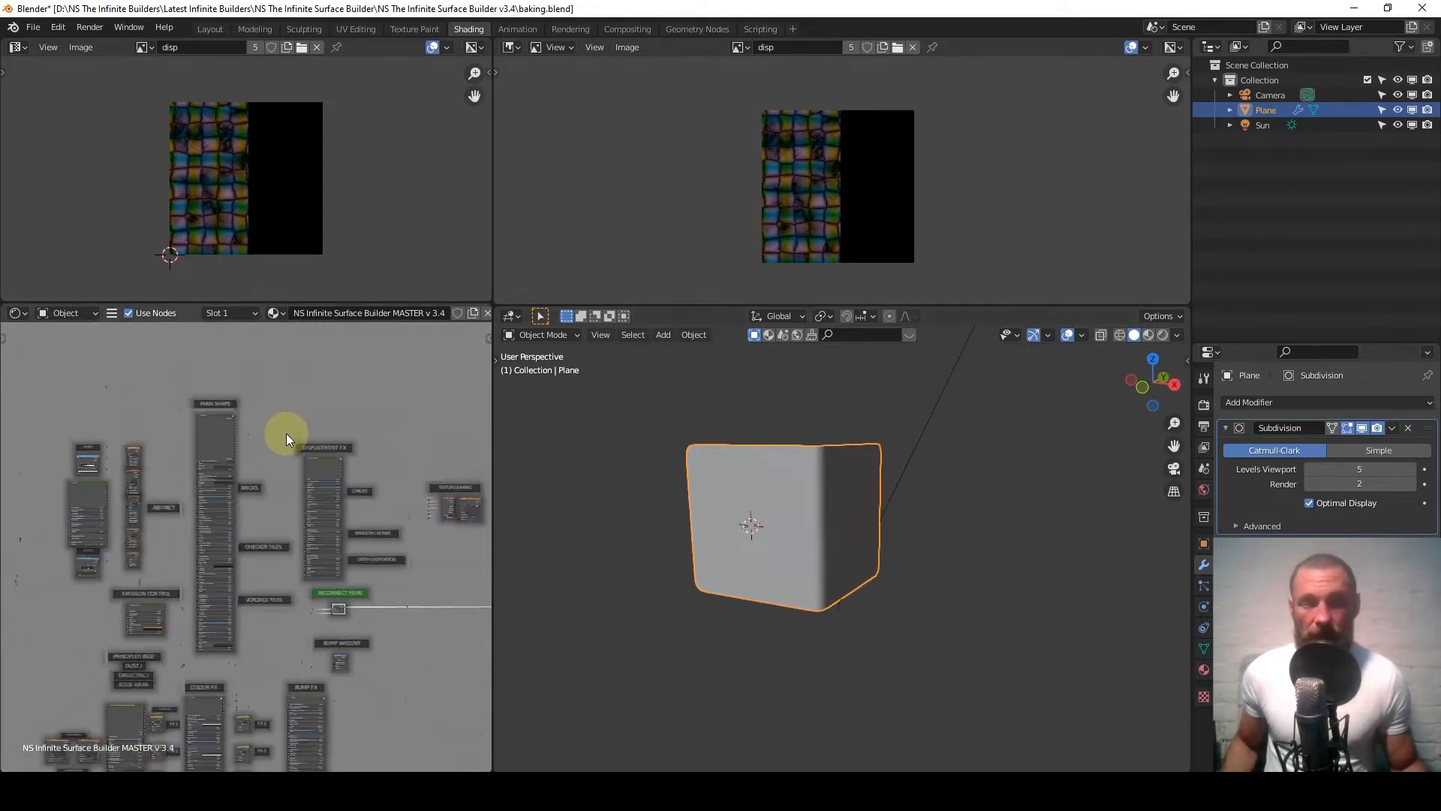
scroll(211, 470, up, 8)
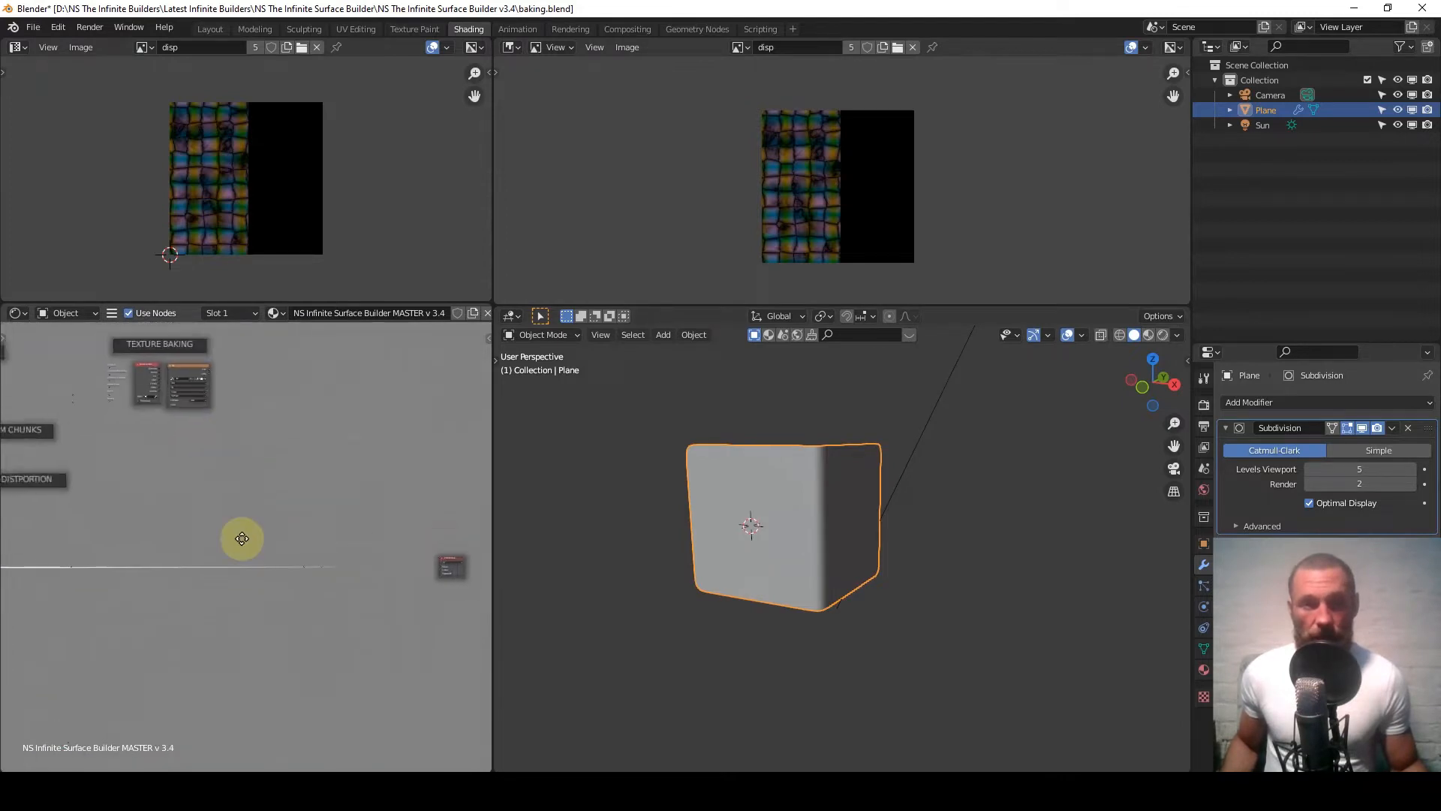
scroll(278, 573, up, 2)
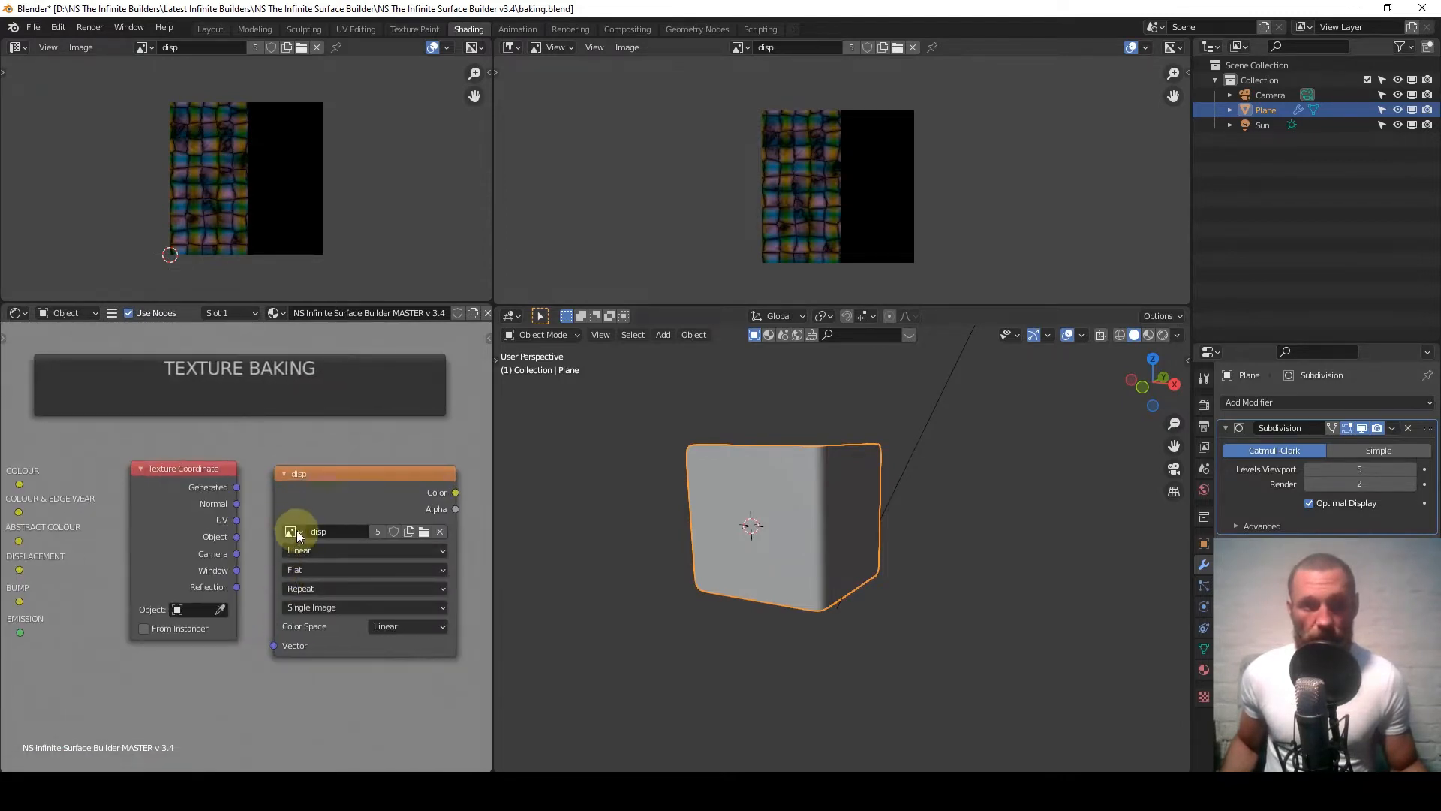
scroll(246, 554, down, 1)
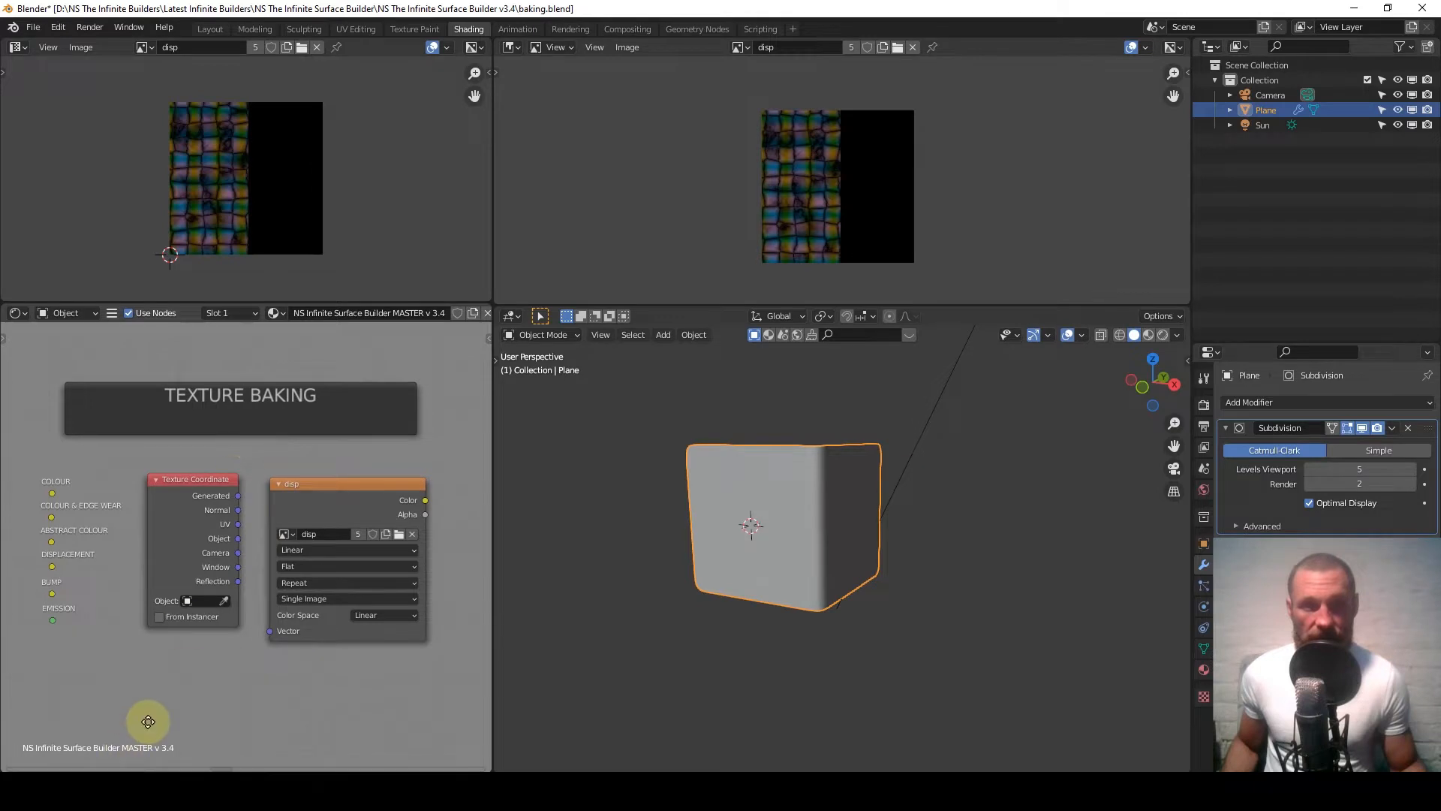
middle_drag(146, 722, 248, 701)
scroll(180, 586, up, 6)
middle_drag(172, 541, 237, 545)
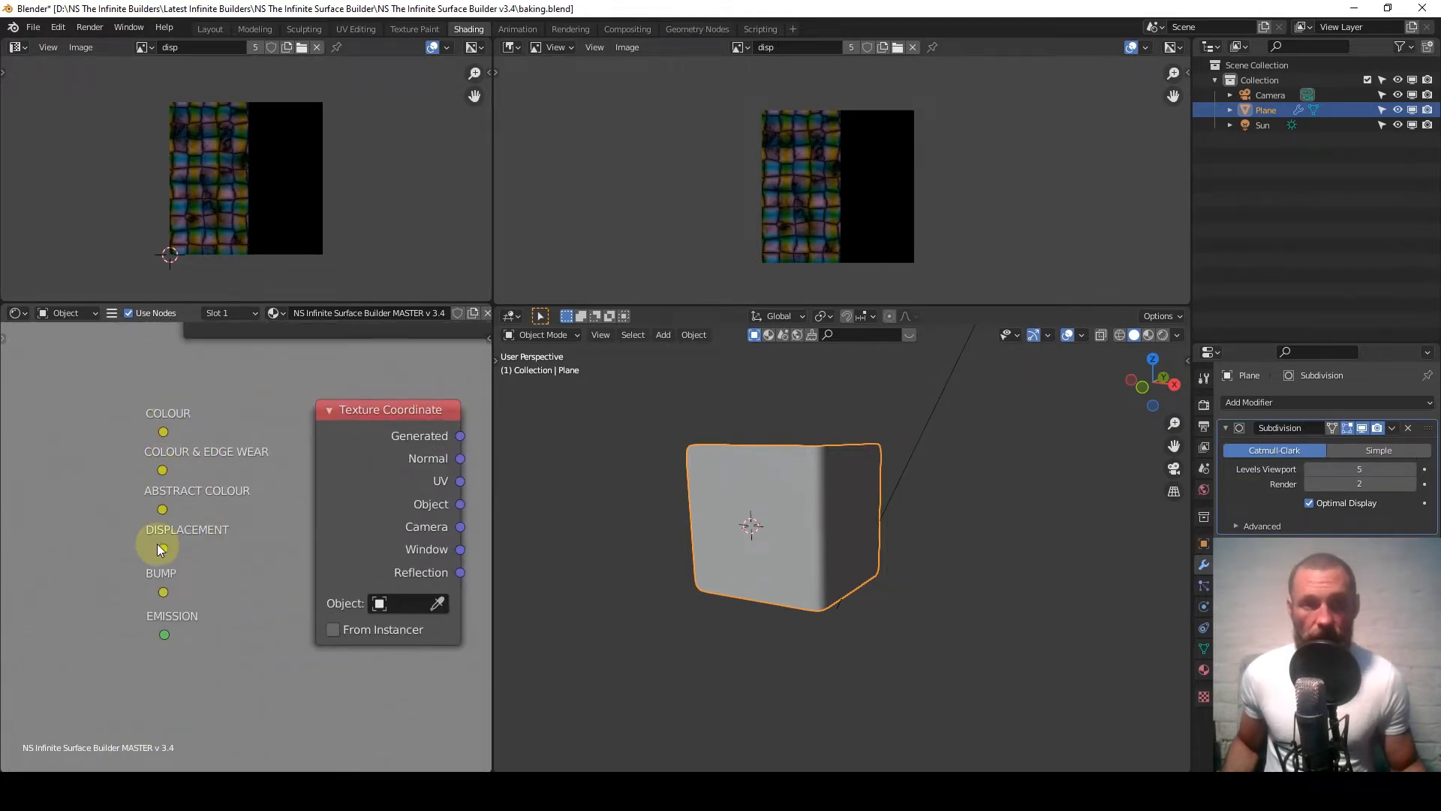
Switch the 3D viewport to rendered shading and view the textured face of the plane up close.
click(1163, 335)
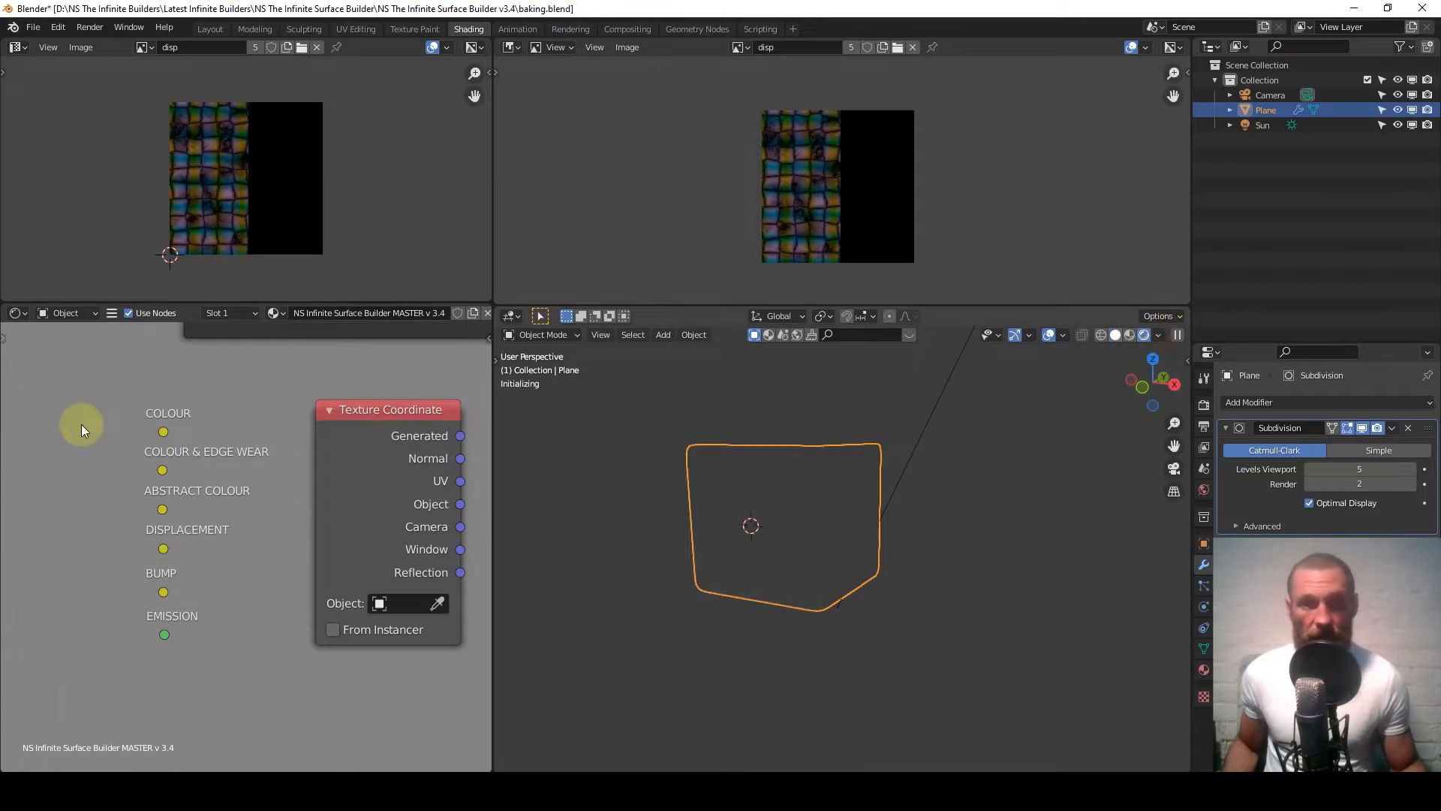
scroll(809, 574, up, 3)
middle_drag(809, 574, 734, 512)
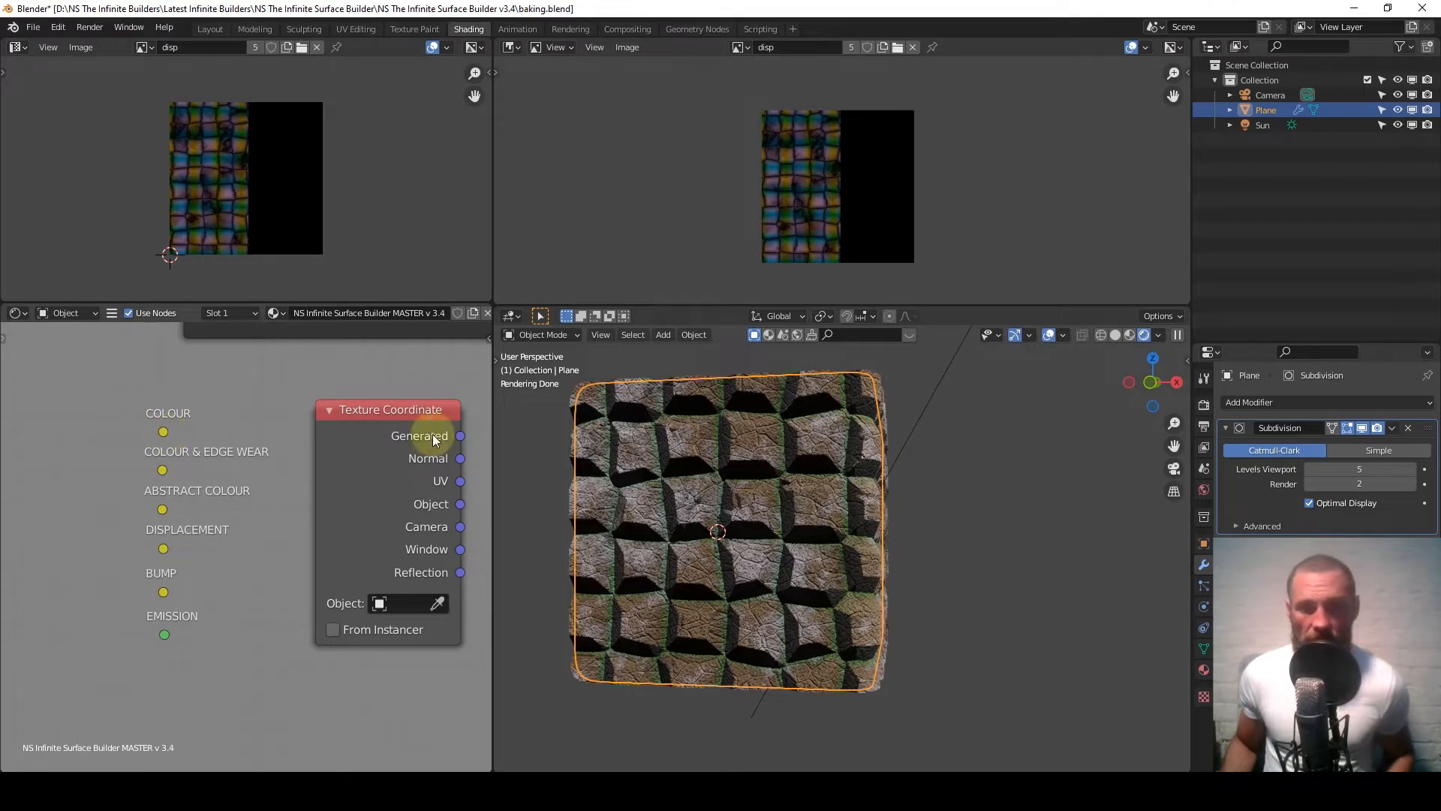
Preview the Texture Baking outputs Colour, Displacement and Bump in turn on the plane, ending on Colour again.
ctrl+shift+click(164, 432)
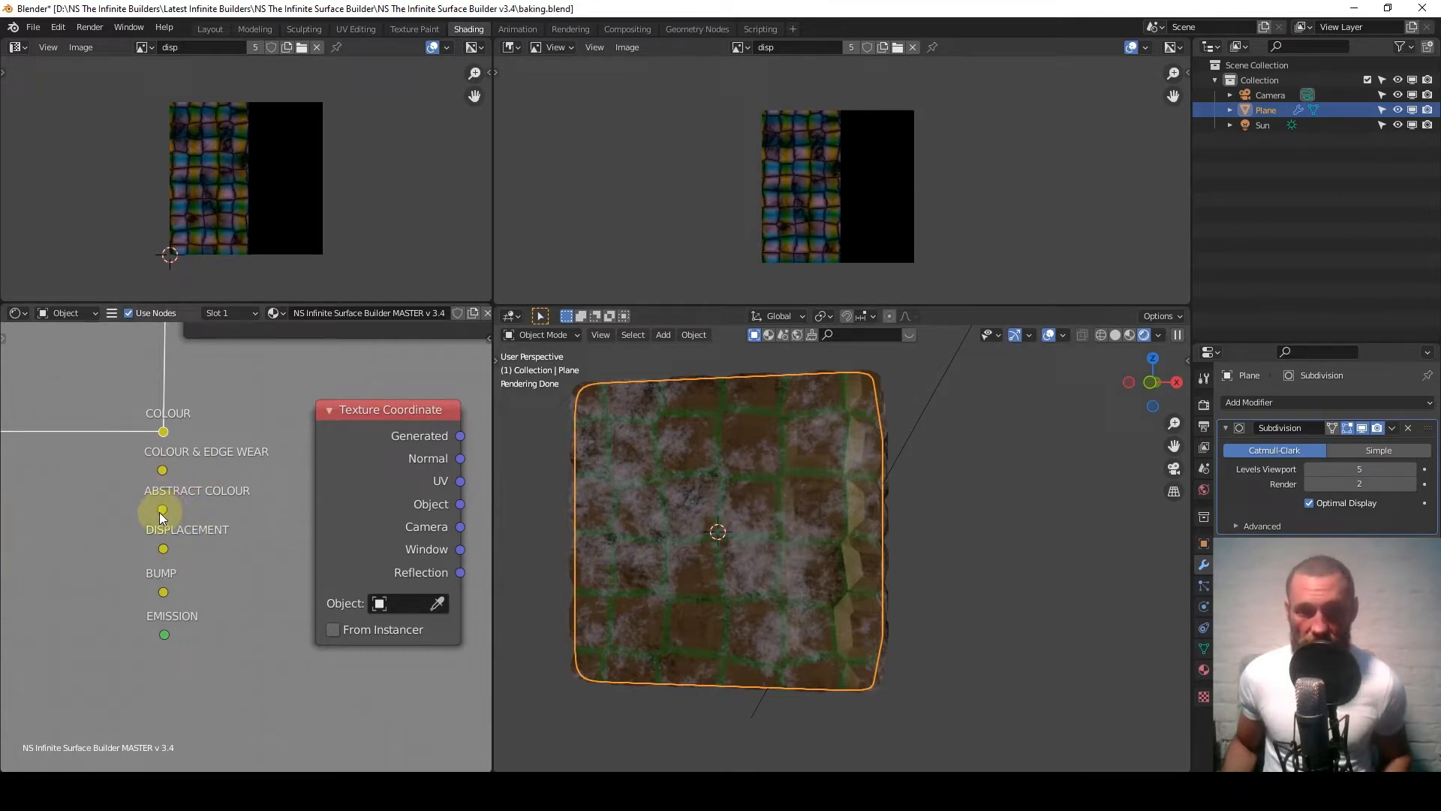
ctrl+shift+click(163, 549)
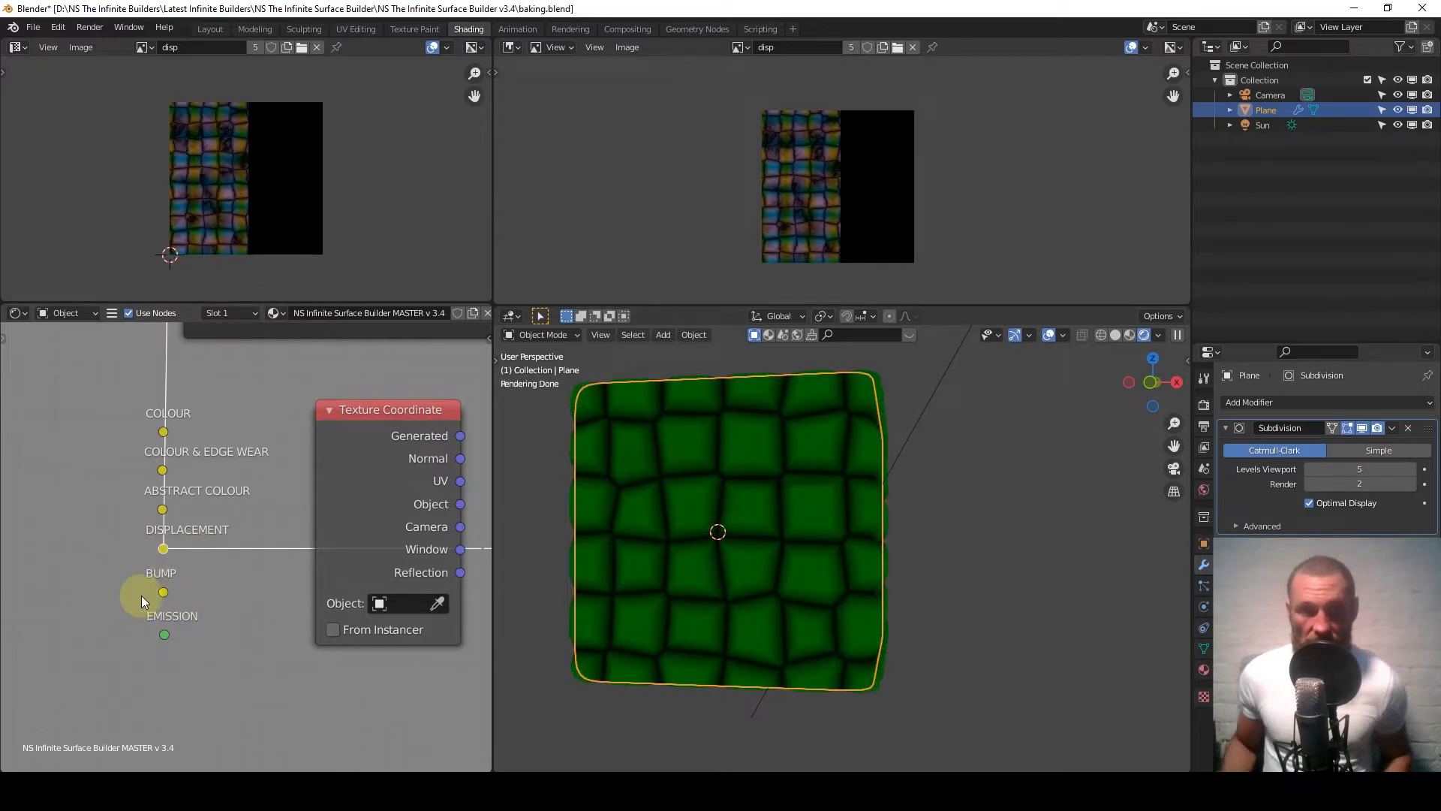
ctrl+shift+click(172, 647)
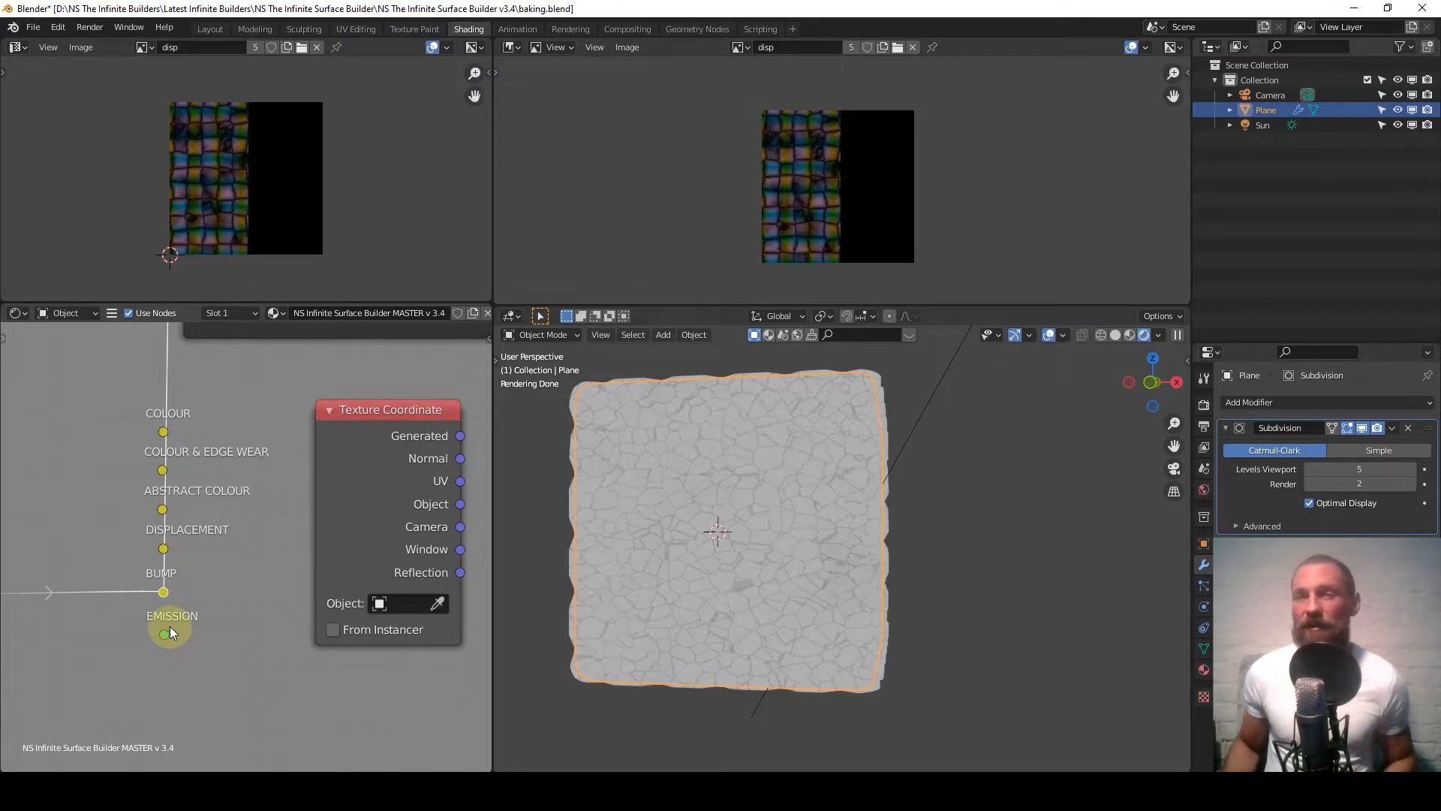
scroll(210, 547, down, 2)
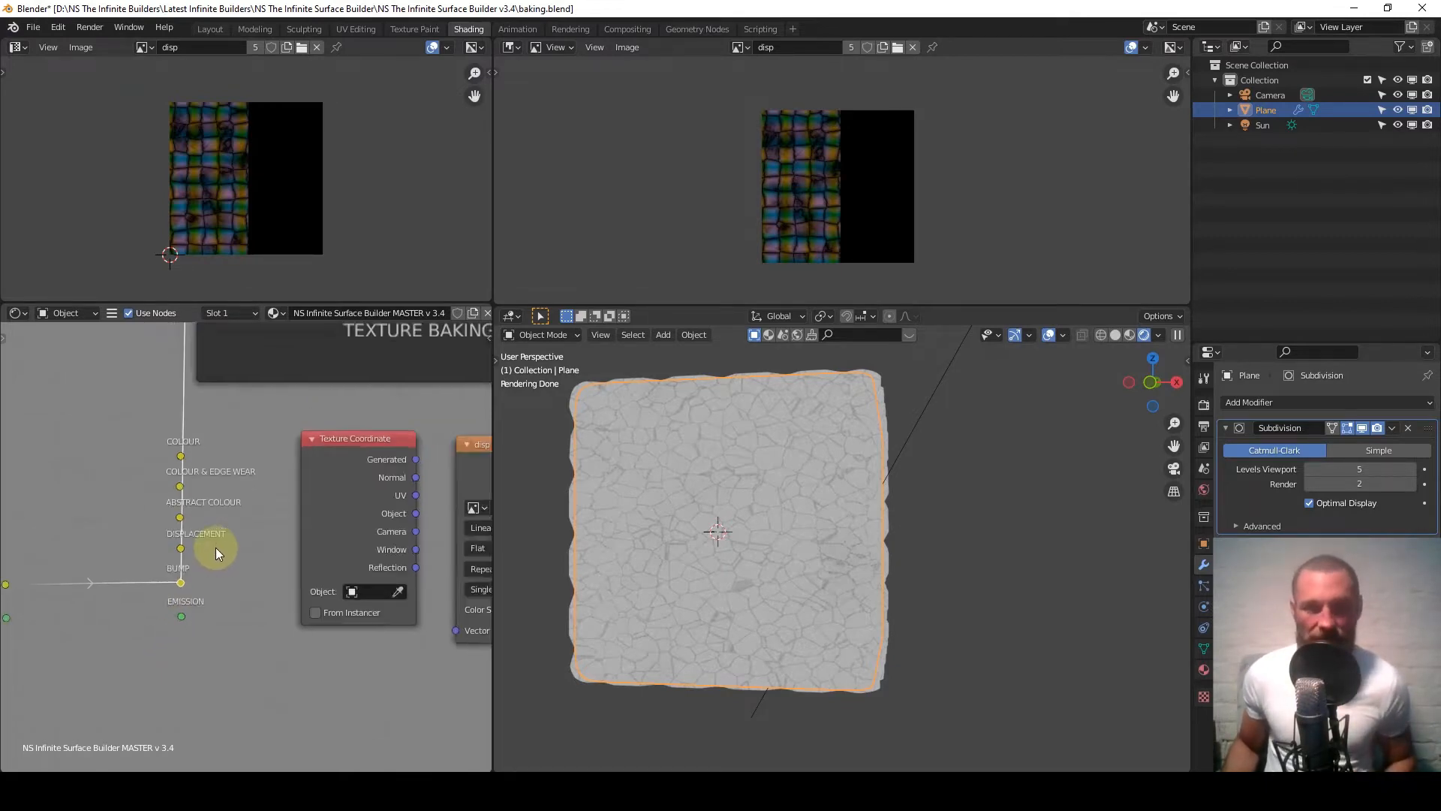
ctrl+shift+click(185, 464)
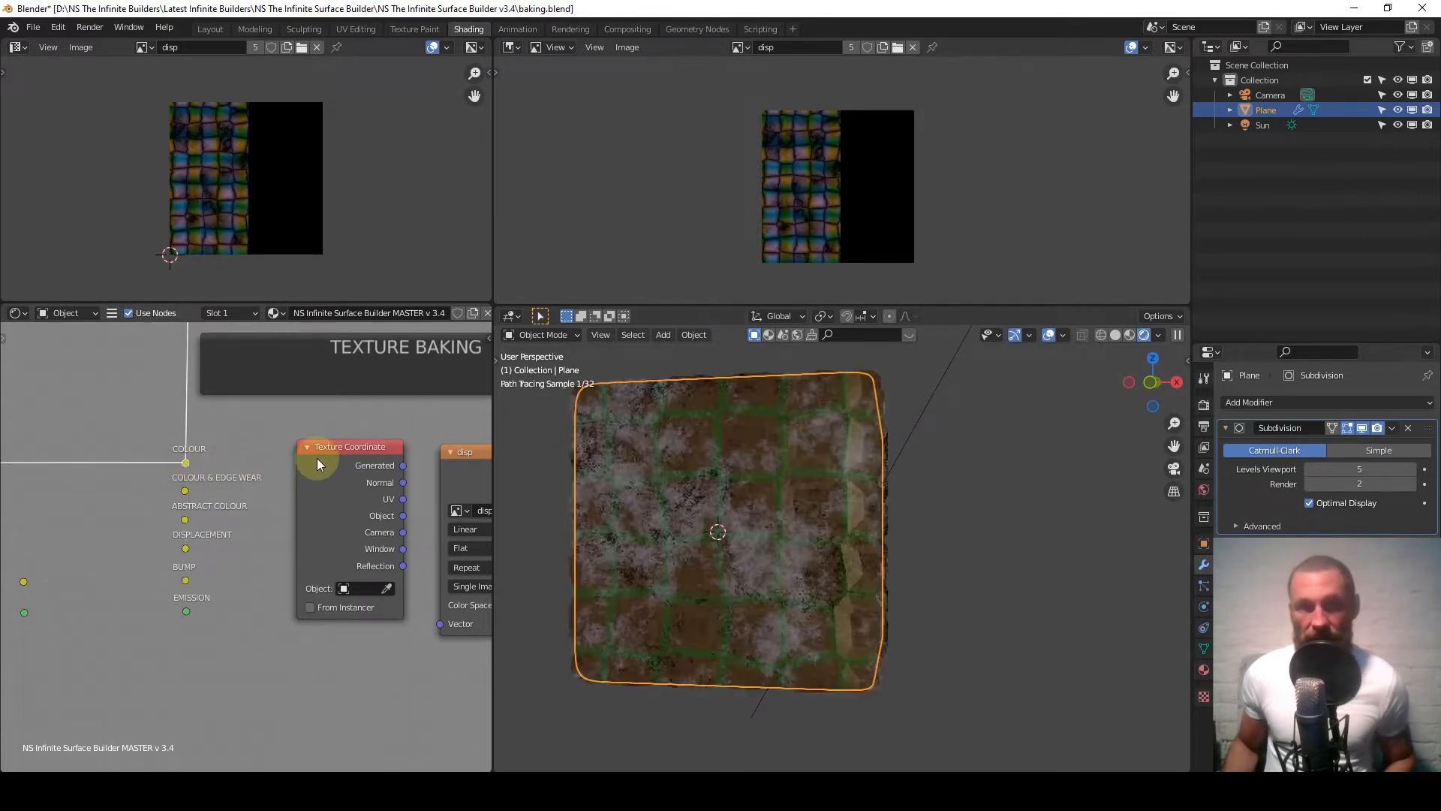
Reconnect the Mix Shader under the Reconnect Here label to the material output to restore the full material.
scroll(375, 456, down, 4)
middle_drag(380, 449, 200, 472)
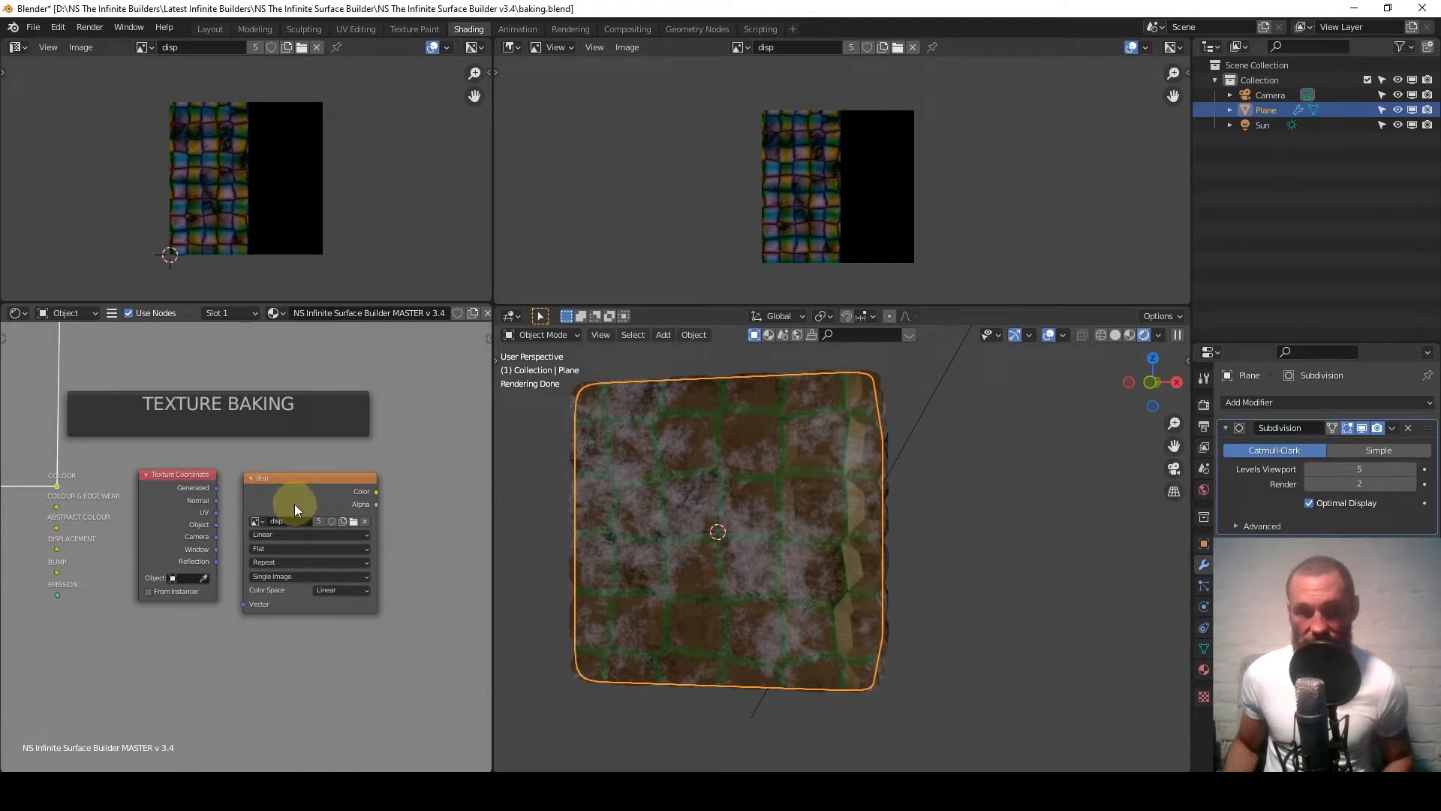
scroll(153, 530, up, 2)
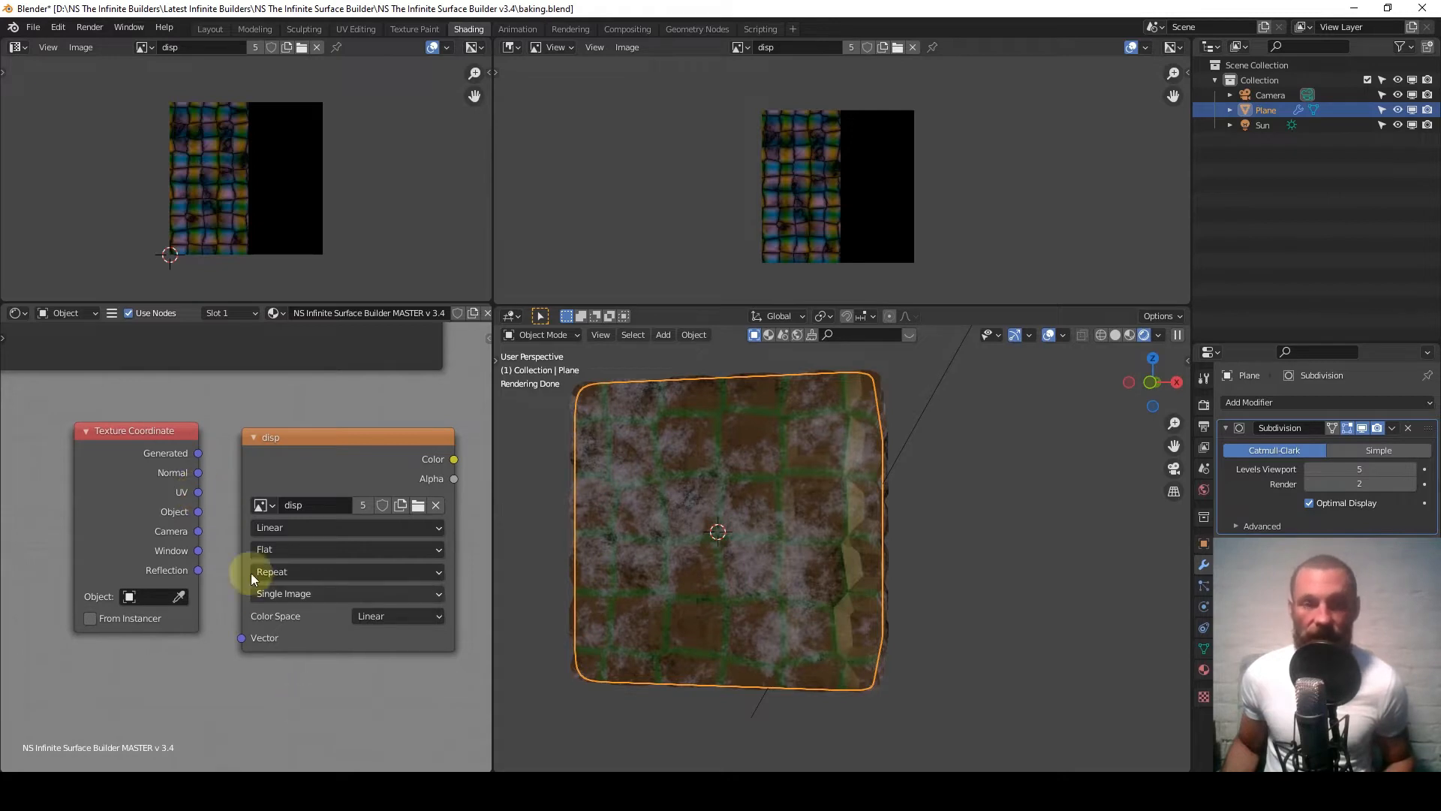
scroll(200, 494, down, 4)
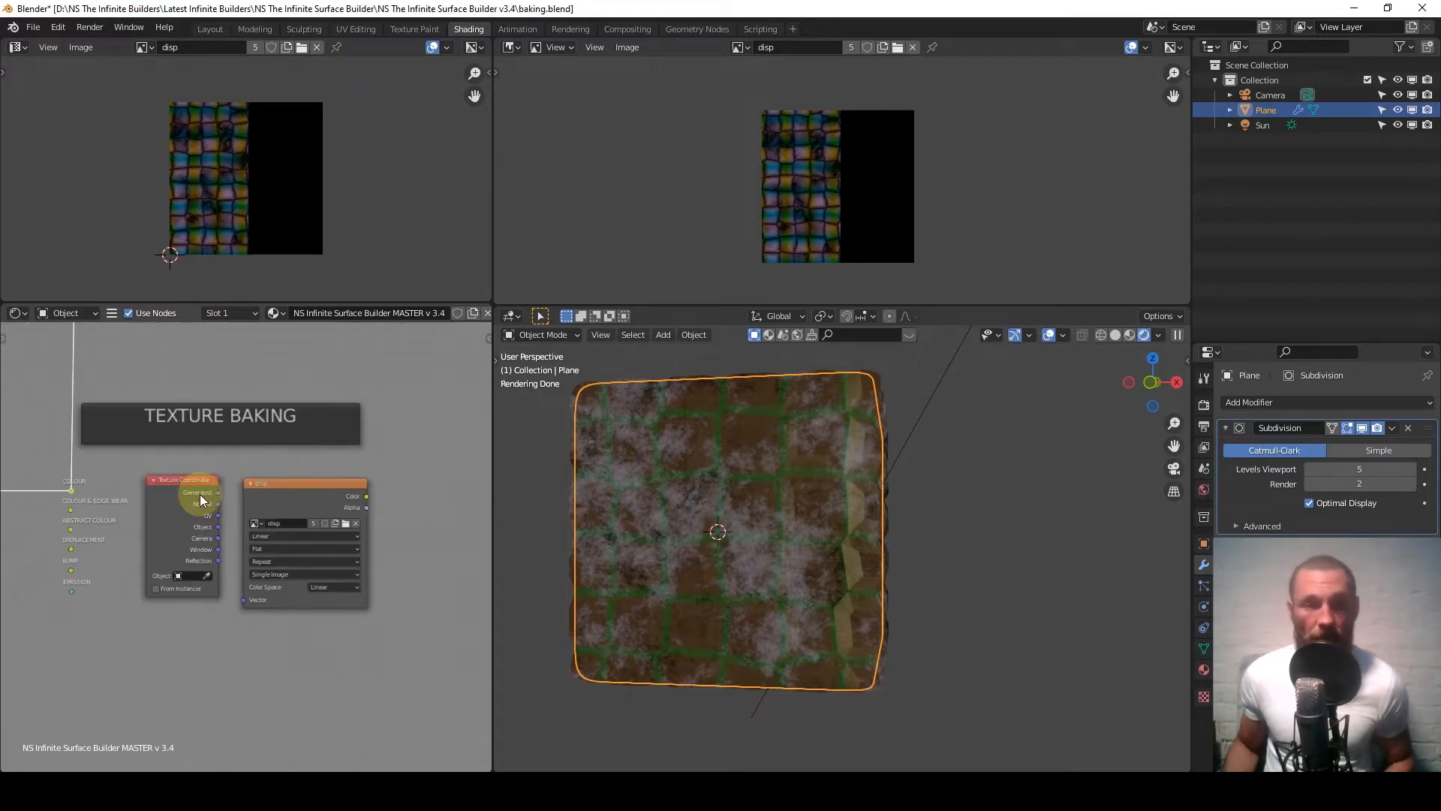
scroll(200, 494, down, 2)
middle_drag(145, 503, 258, 517)
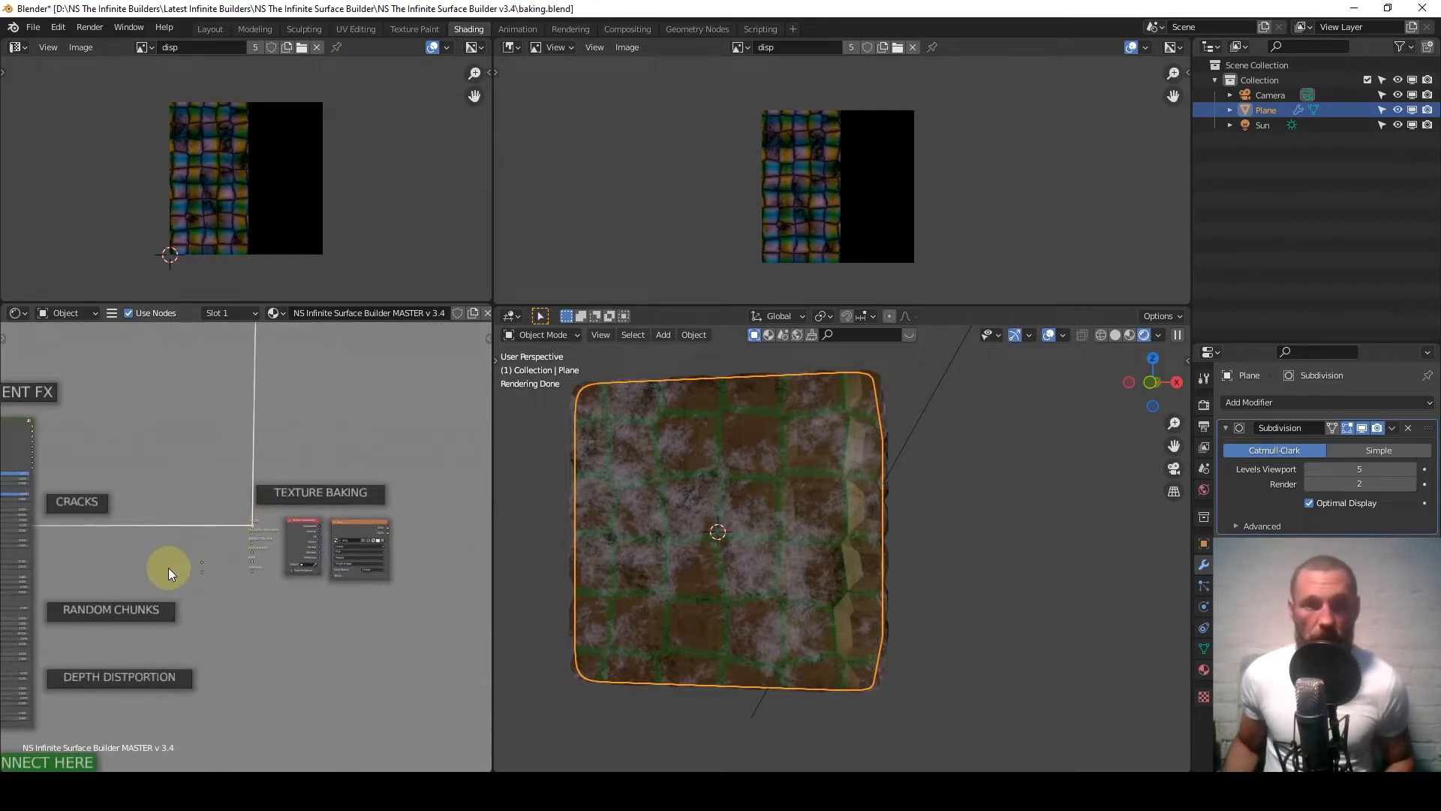
scroll(168, 568, down, 1)
middle_drag(168, 567, 330, 521)
scroll(197, 503, down, 4)
middle_drag(166, 547, 291, 574)
scroll(285, 479, down, 1)
scroll(286, 481, down, 1)
middle_drag(329, 516, 259, 432)
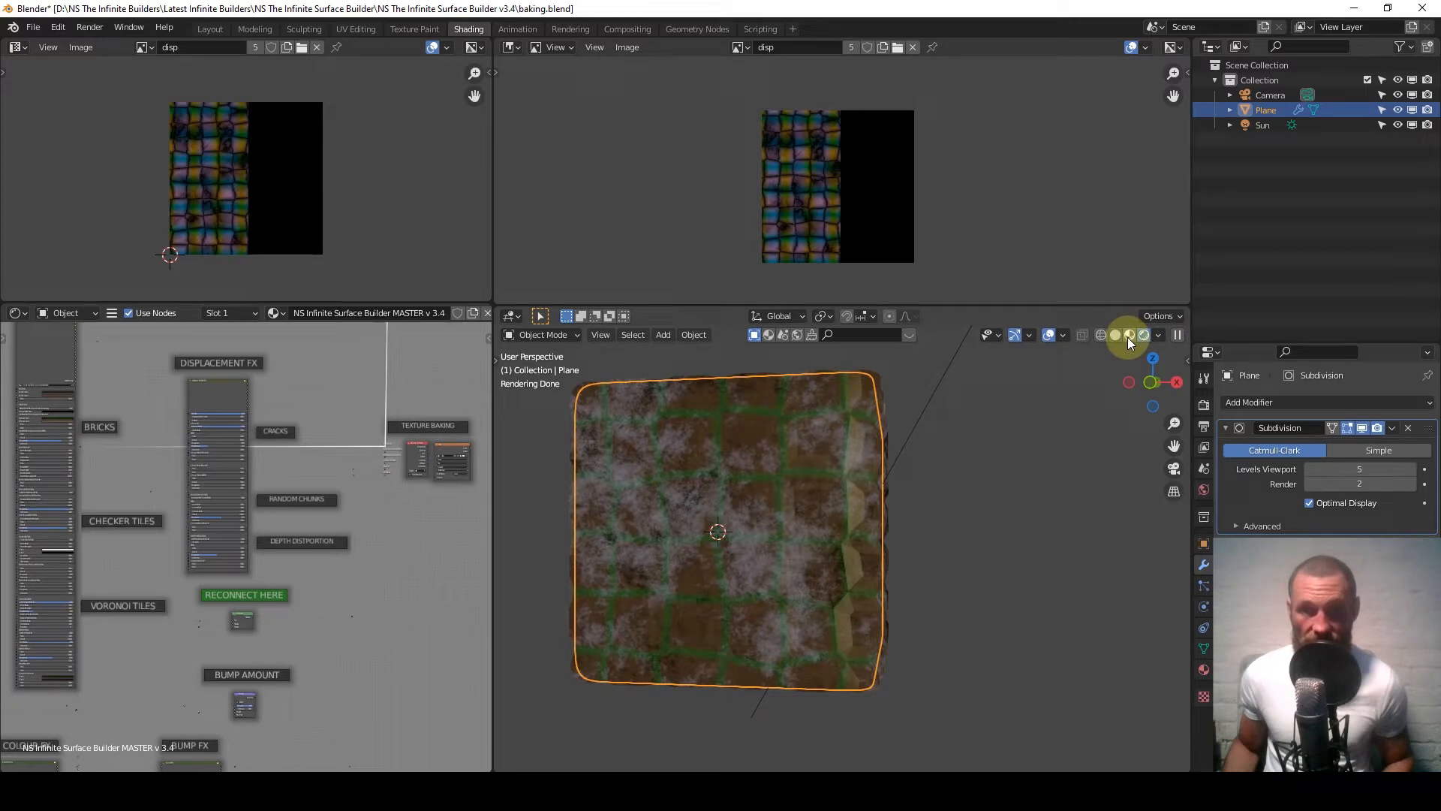
scroll(271, 480, down, 6)
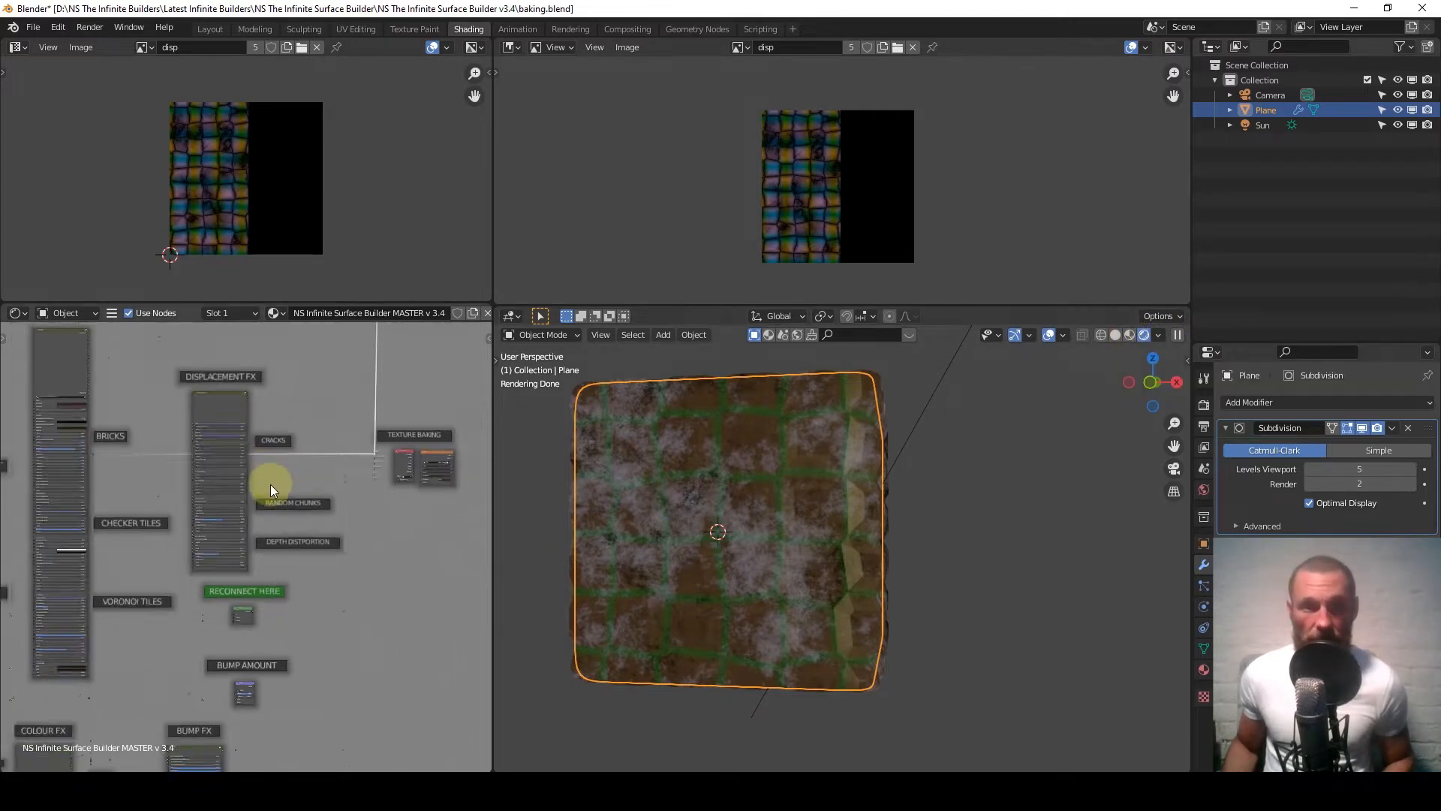
scroll(248, 634, up, 4)
middle_drag(247, 634, 276, 579)
scroll(309, 481, up, 6)
scroll(276, 579, up, 4)
ctrl+shift+click(410, 463)
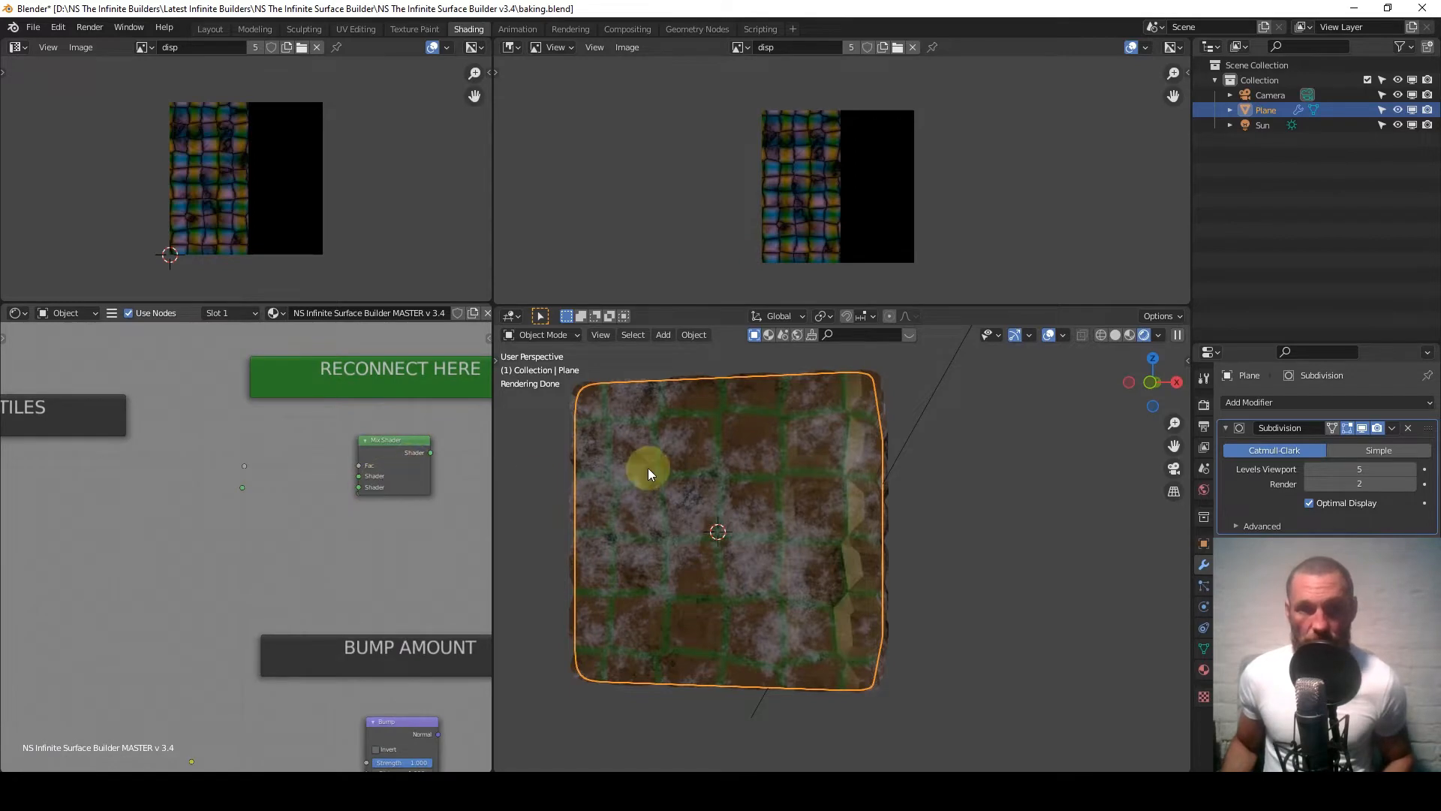
Set the Distortion Mix in the Voronoi Tiles section to 0.2 to roughen the tile surface.
shift+middle_drag(680, 551, 741, 574)
scroll(338, 501, down, 3)
scroll(335, 505, down, 4)
middle_drag(193, 514, 305, 521)
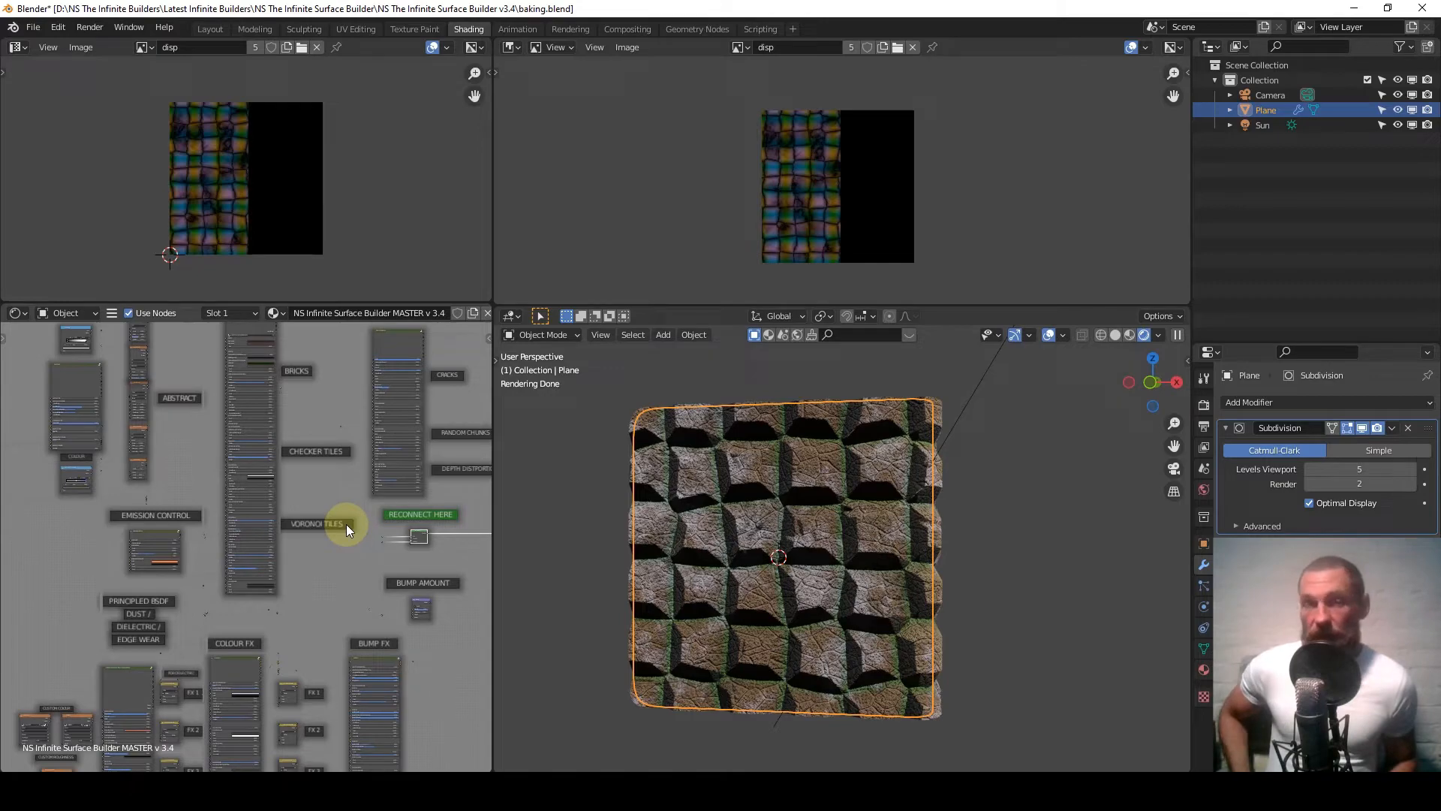
scroll(314, 543, up, 5)
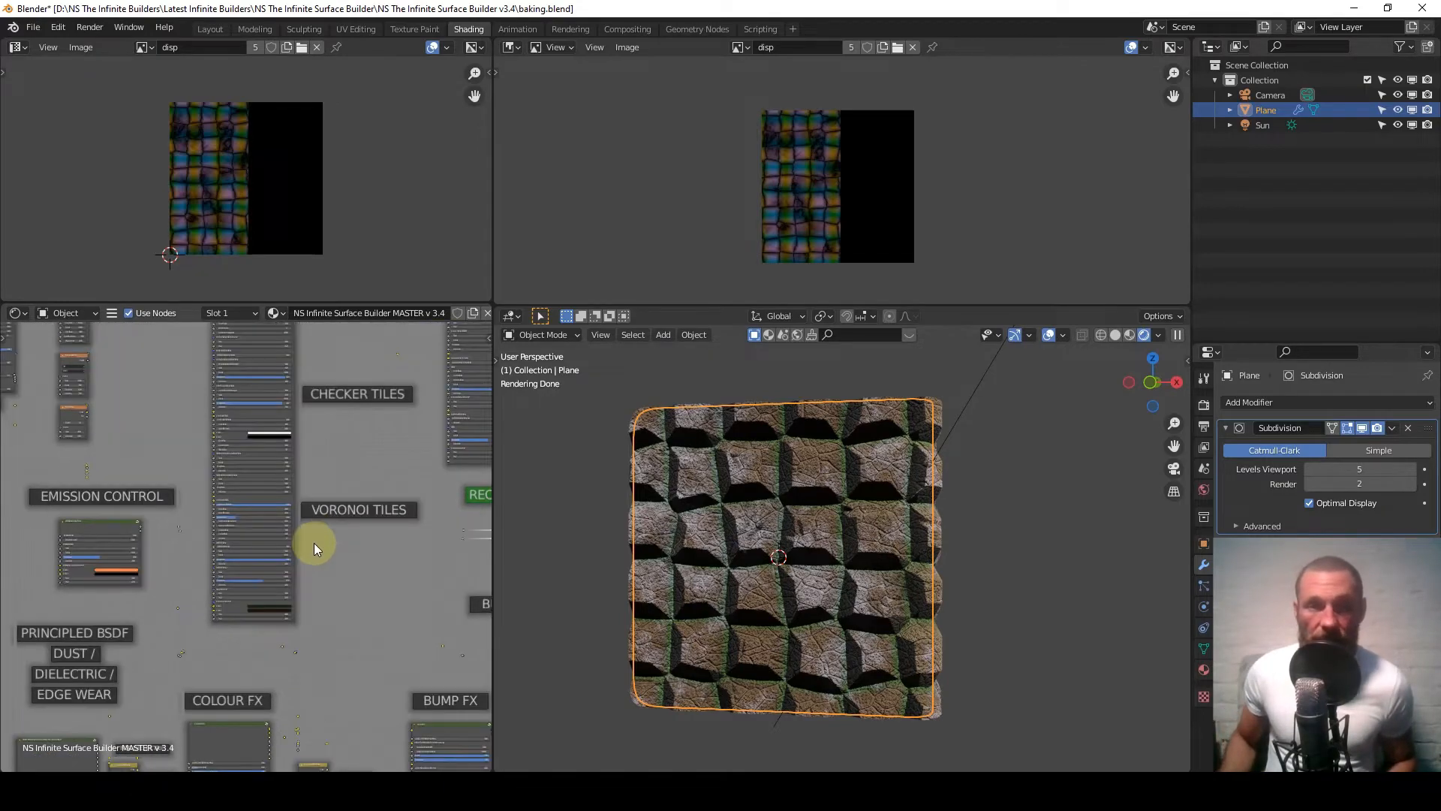
middle_drag(691, 518, 781, 575)
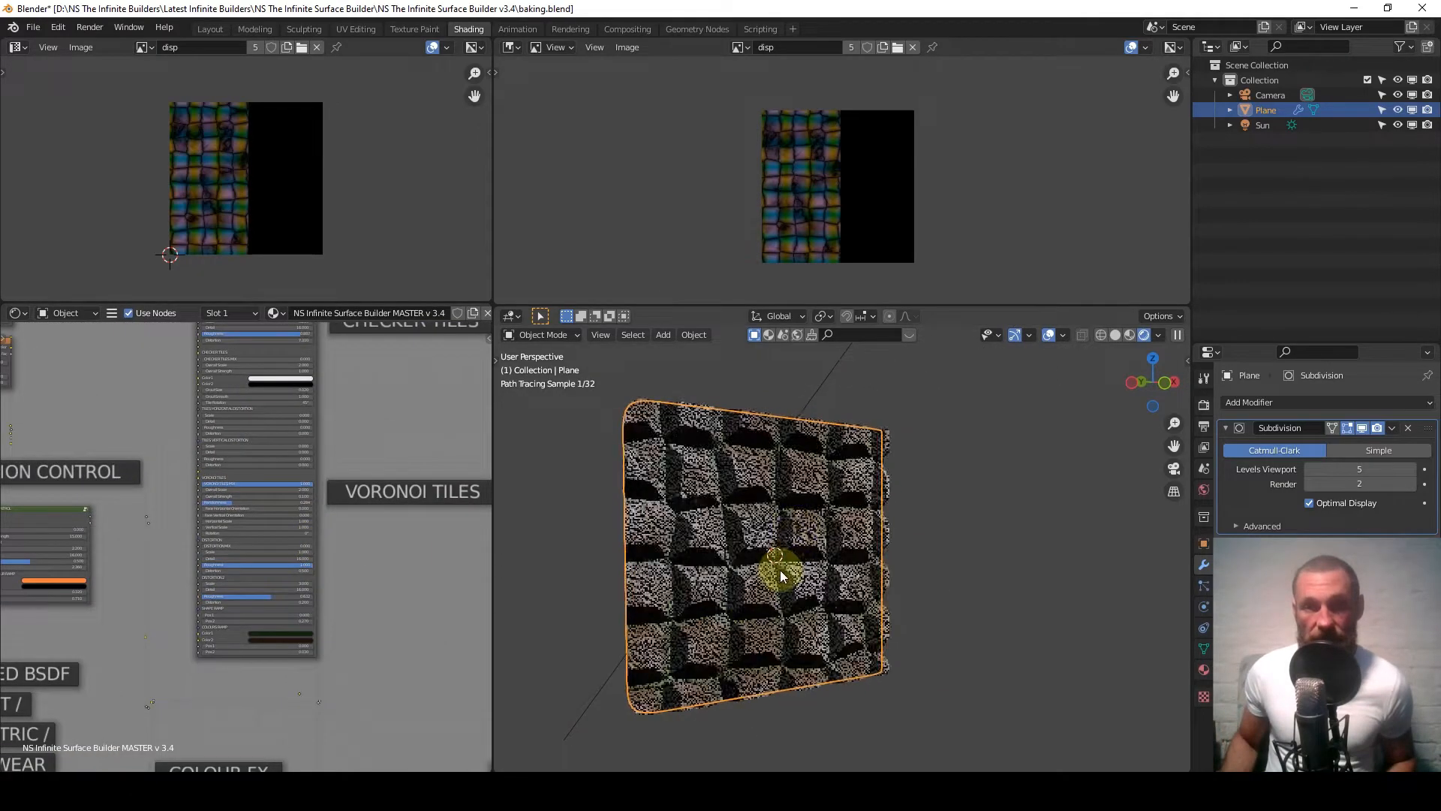
scroll(782, 575, up, 3)
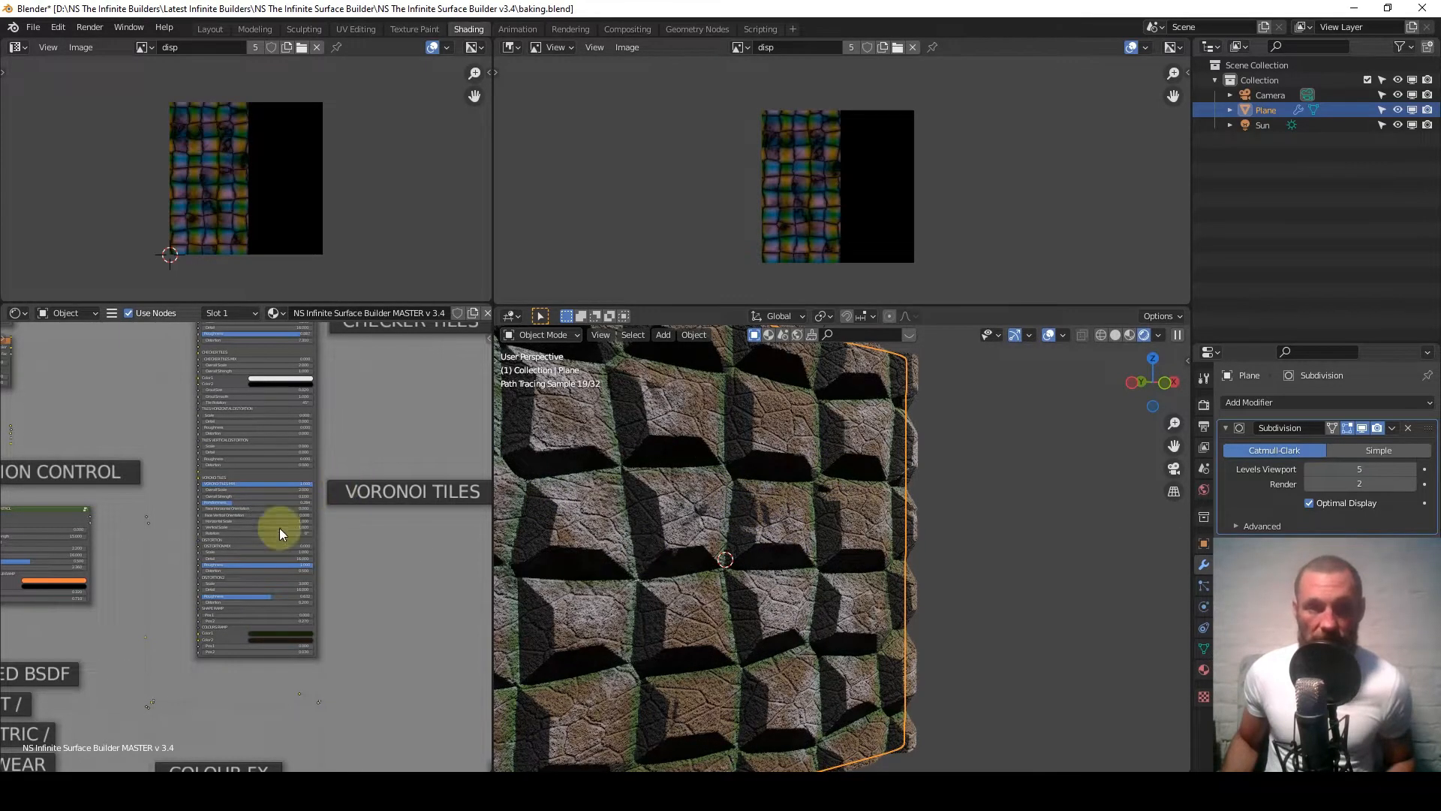
scroll(267, 544, up, 6)
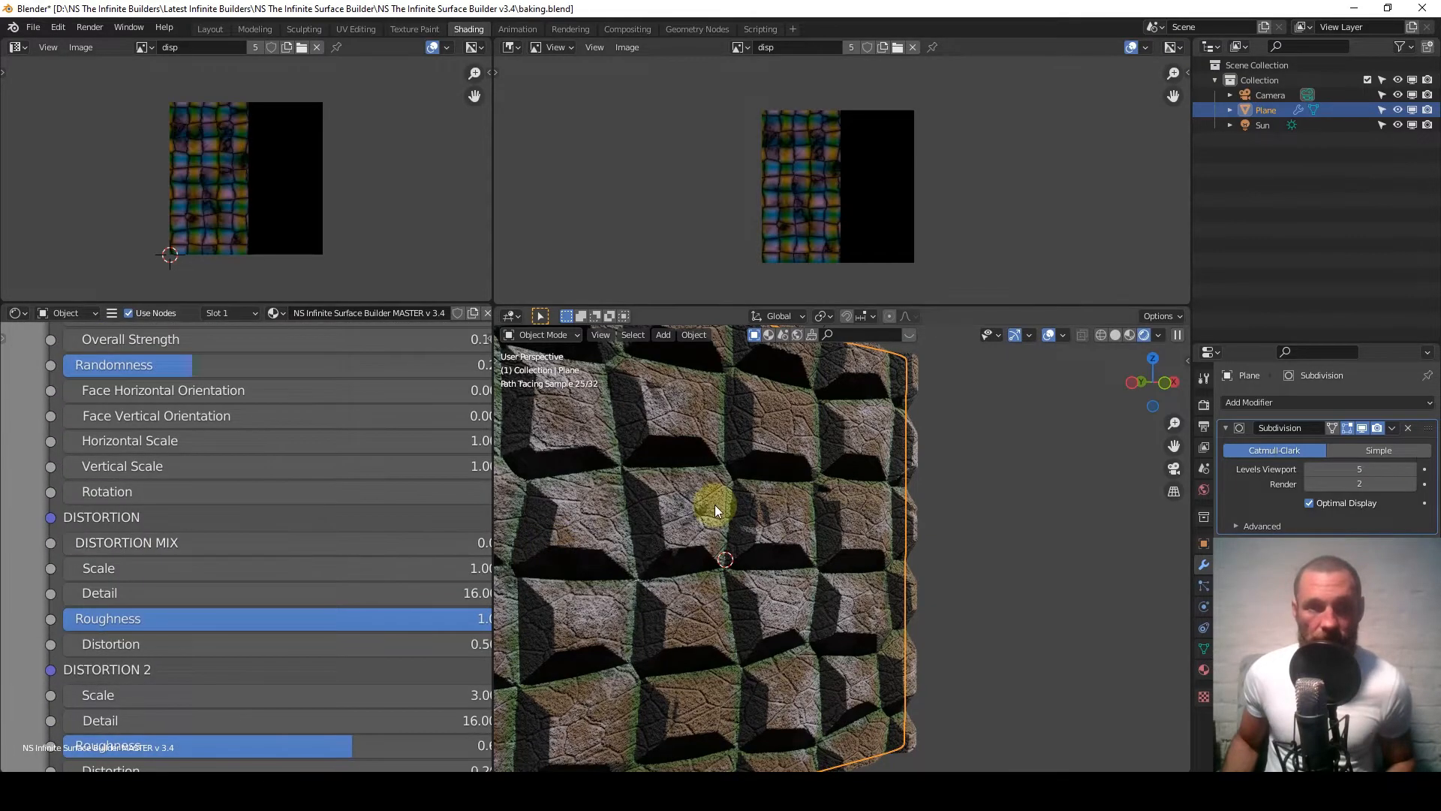
scroll(714, 508, down, 4)
scroll(752, 497, up, 4)
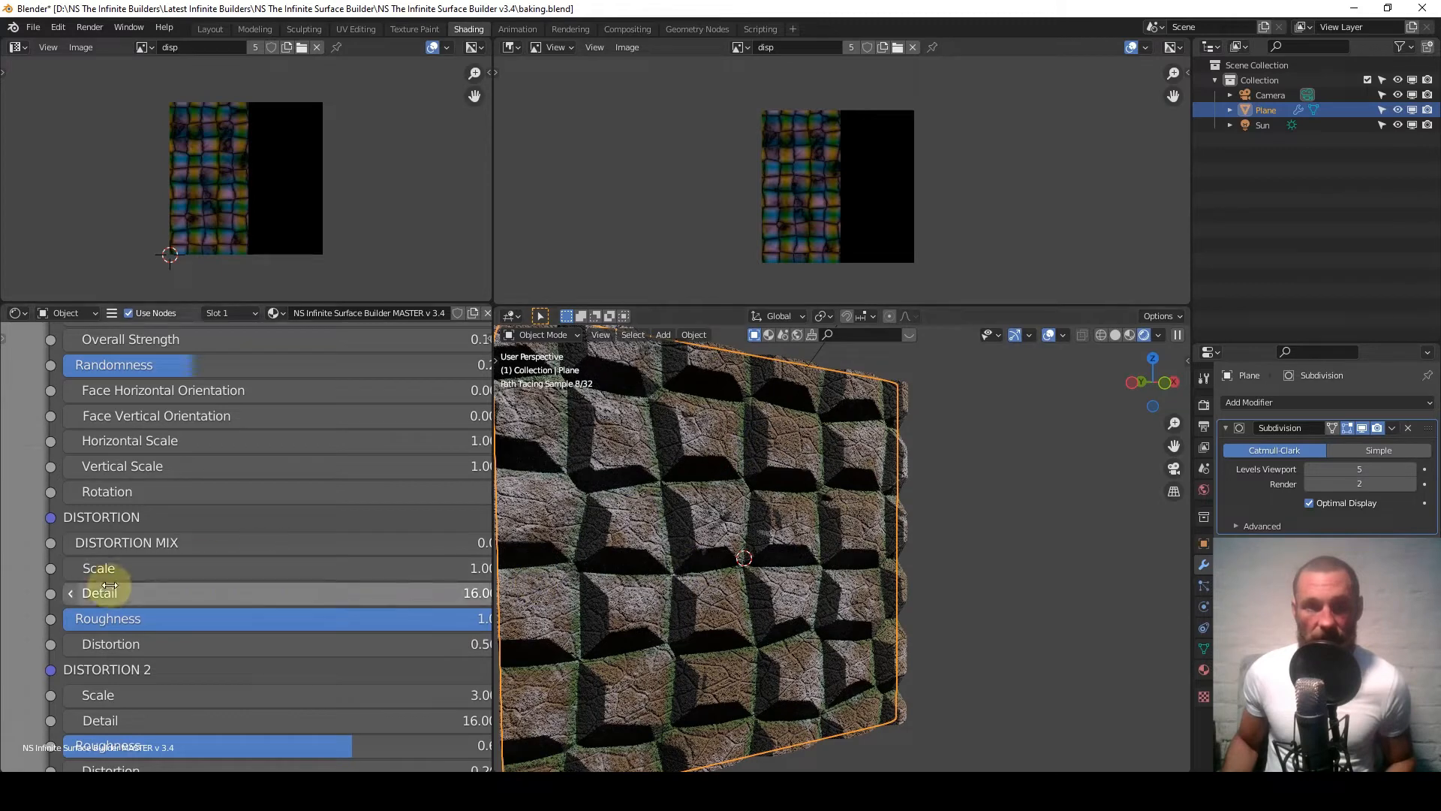
scroll(203, 548, up, 2)
scroll(250, 545, down, 2)
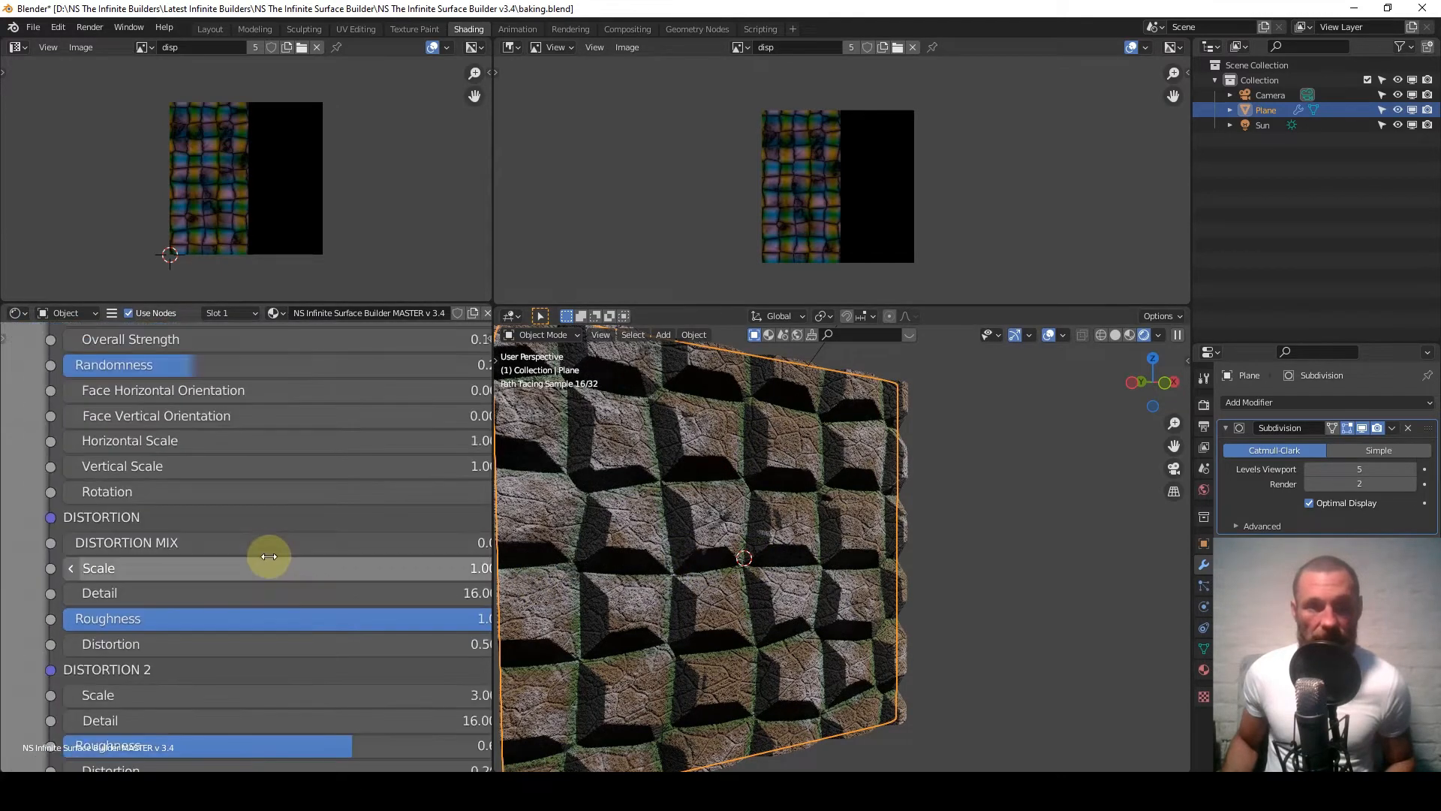
double_click(273, 548)
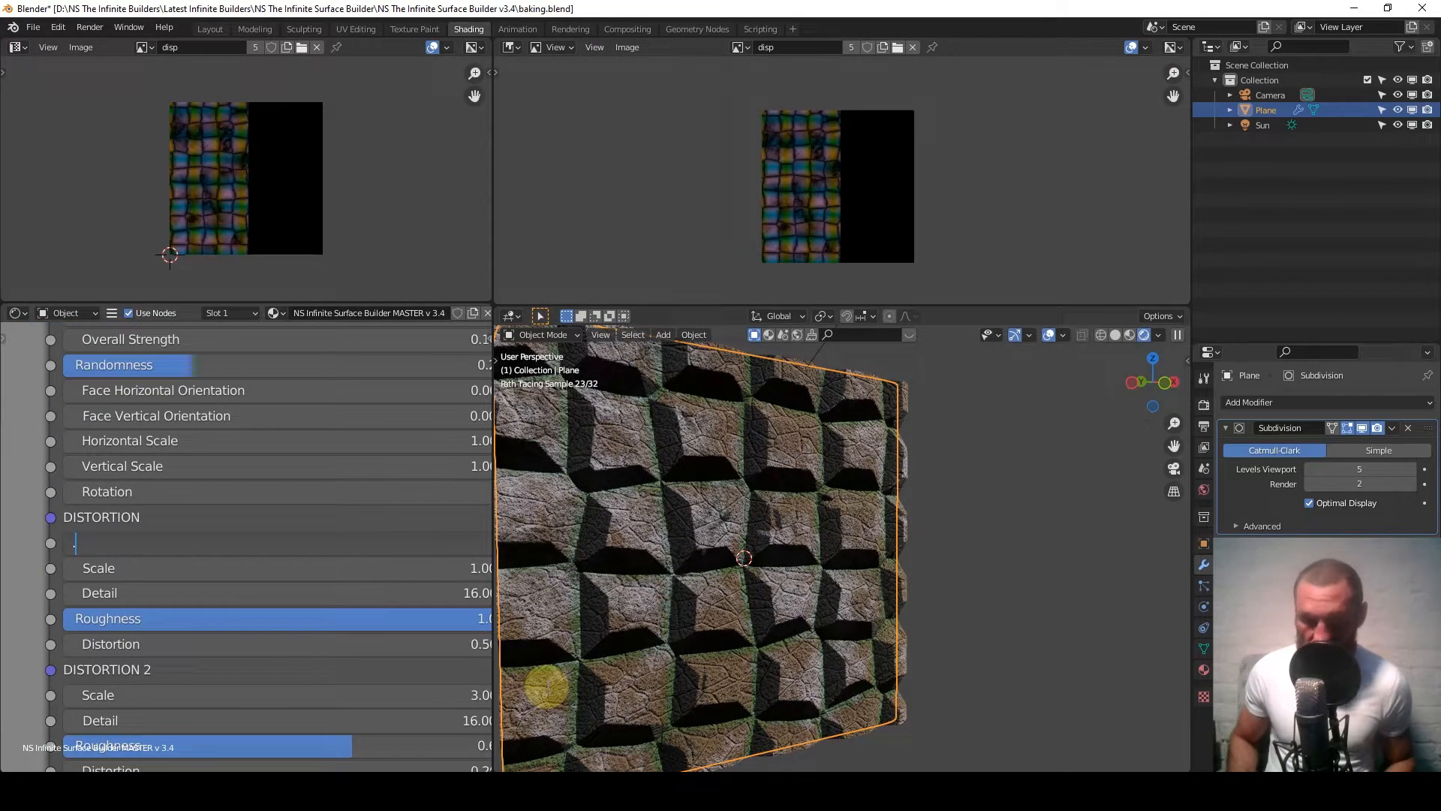
text(.2)
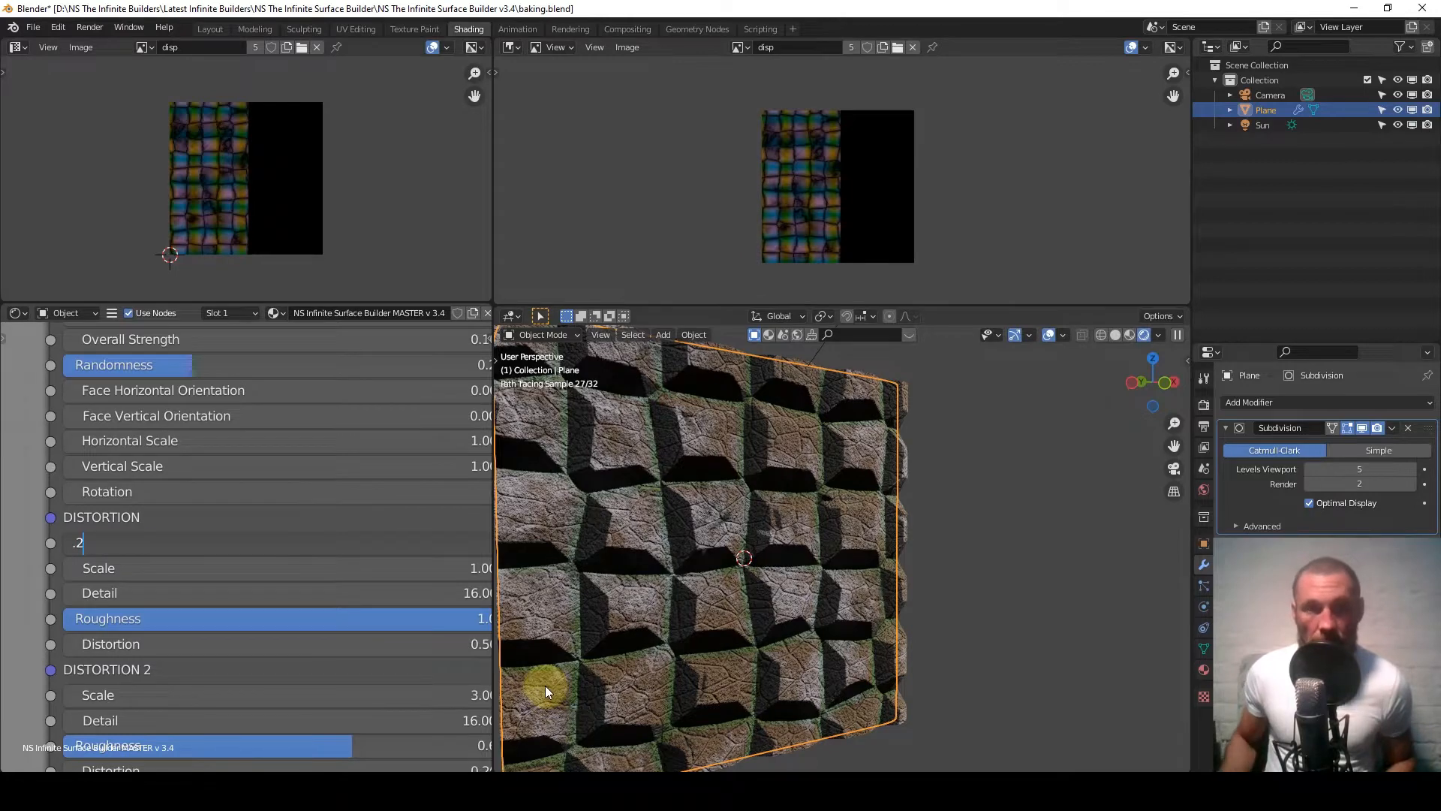
key(Return)
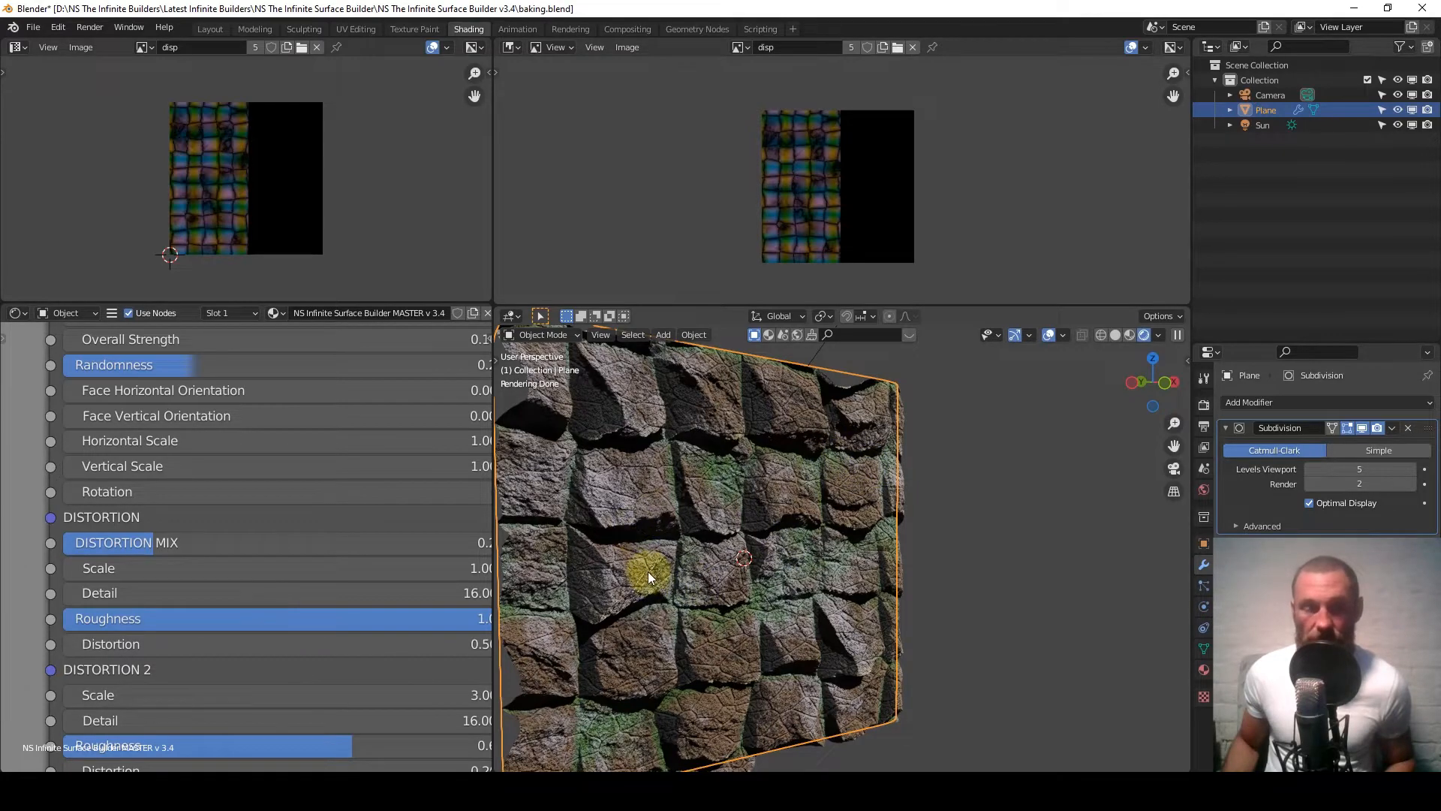
Check the distorted tiles from another angle and set the Voronoi Tiles Mix to 0.
middle_drag(715, 574, 902, 534)
scroll(788, 522, down, 2)
middle_drag(888, 508, 818, 557)
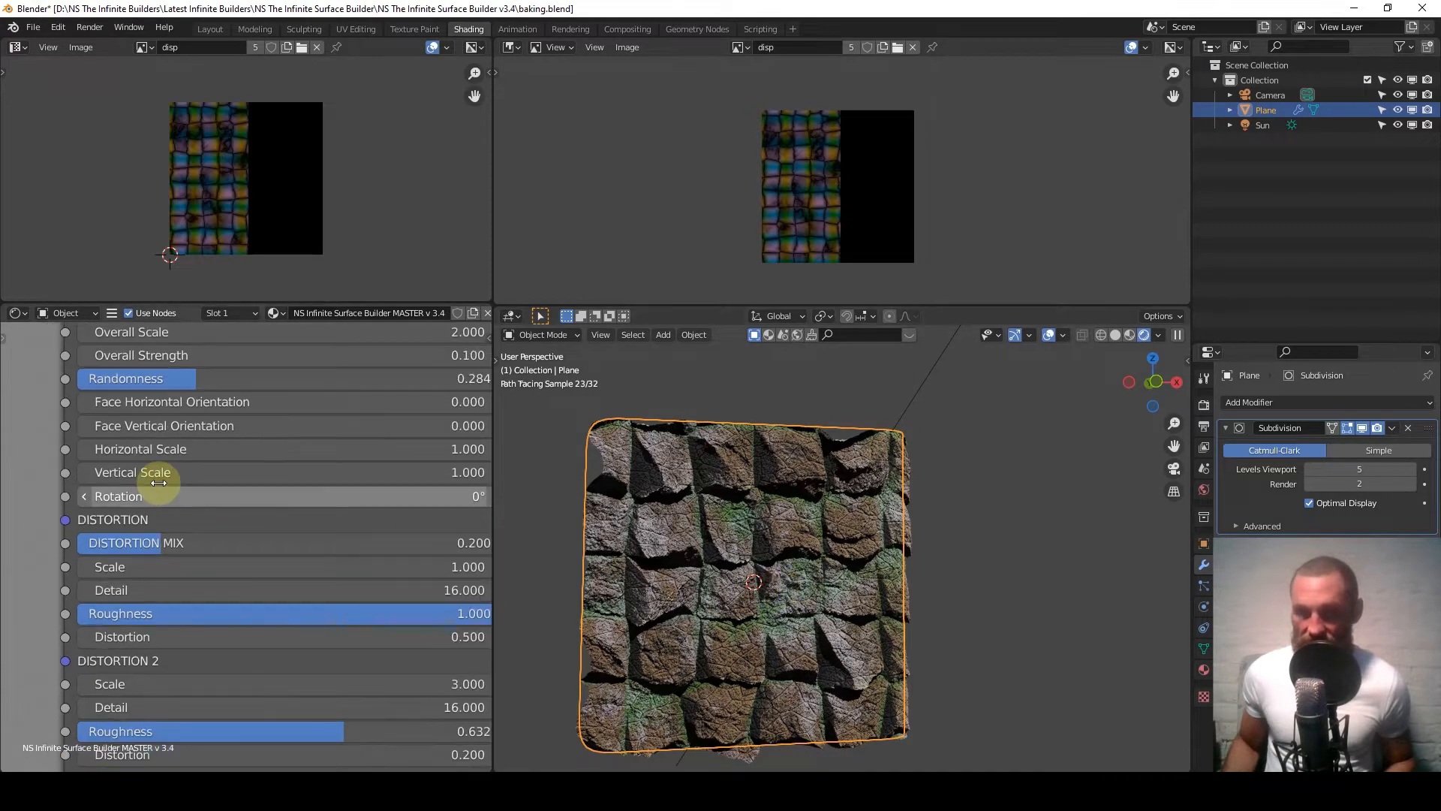
scroll(173, 457, down, 5)
scroll(196, 495, up, 5)
double_click(205, 487)
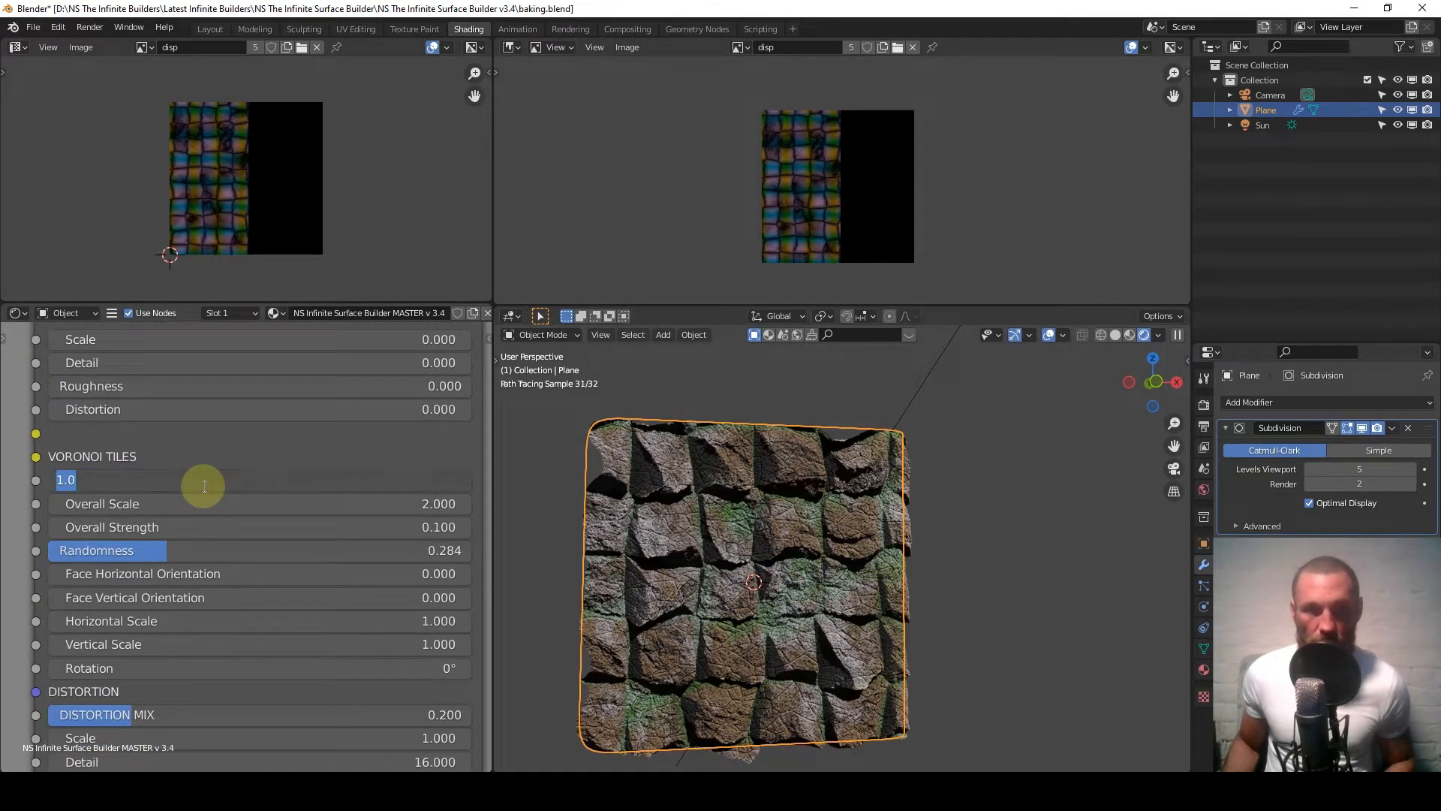
text(0)
key(Return)
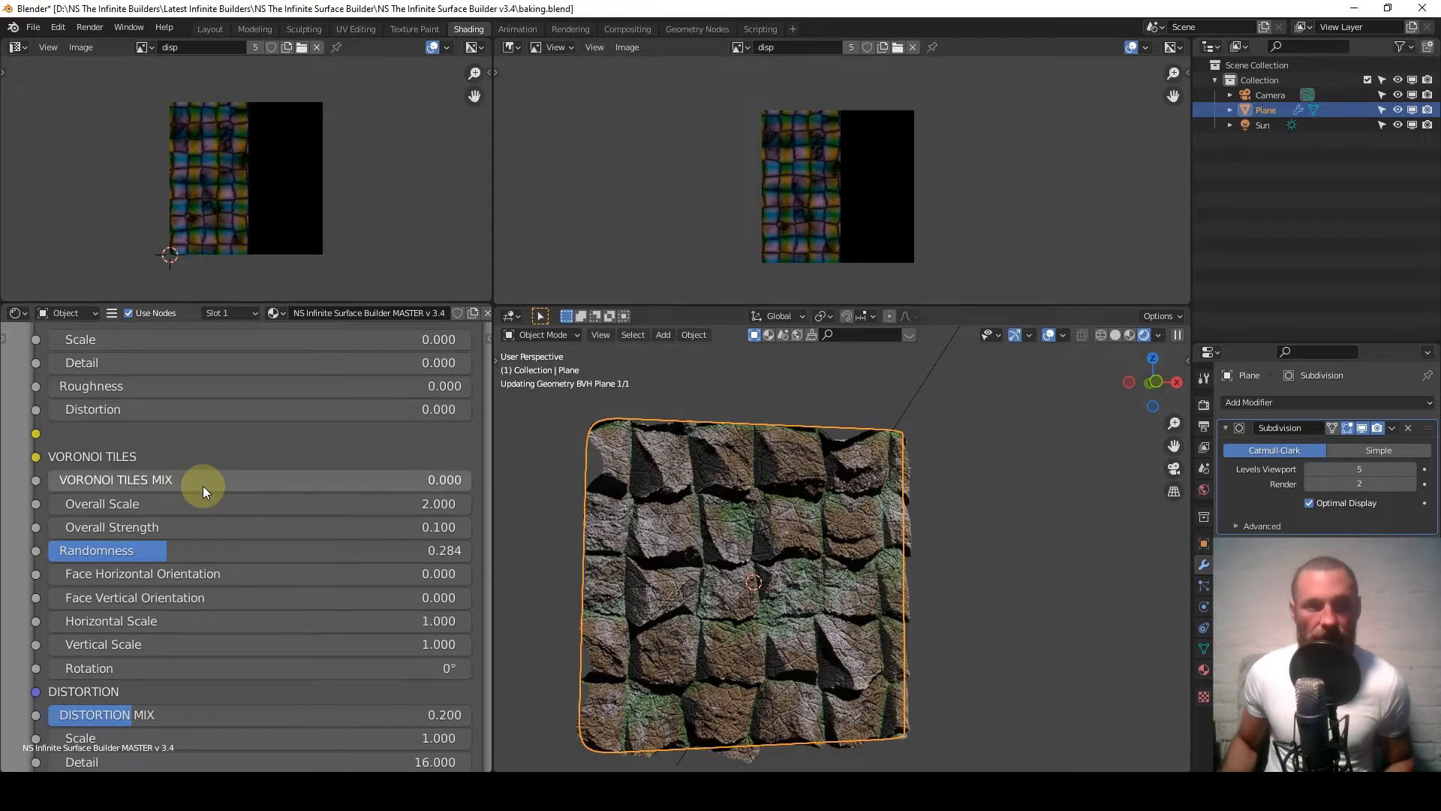
In the Bricks section, set the Distorted Bricks Mix to 0.2 and raise it to 0.5.
scroll(202, 485, down, 3)
scroll(202, 485, down, 3)
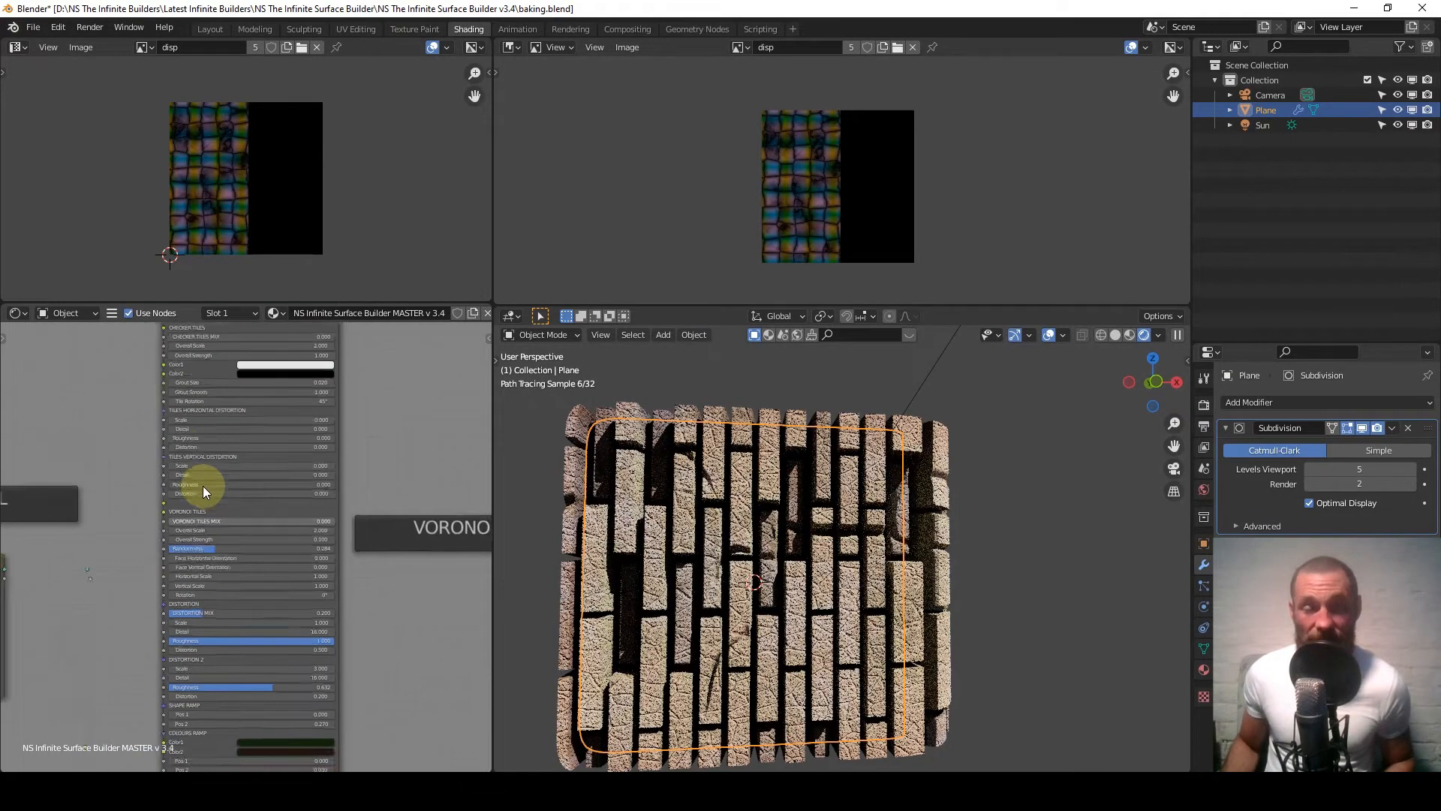
middle_drag(265, 471, 250, 605)
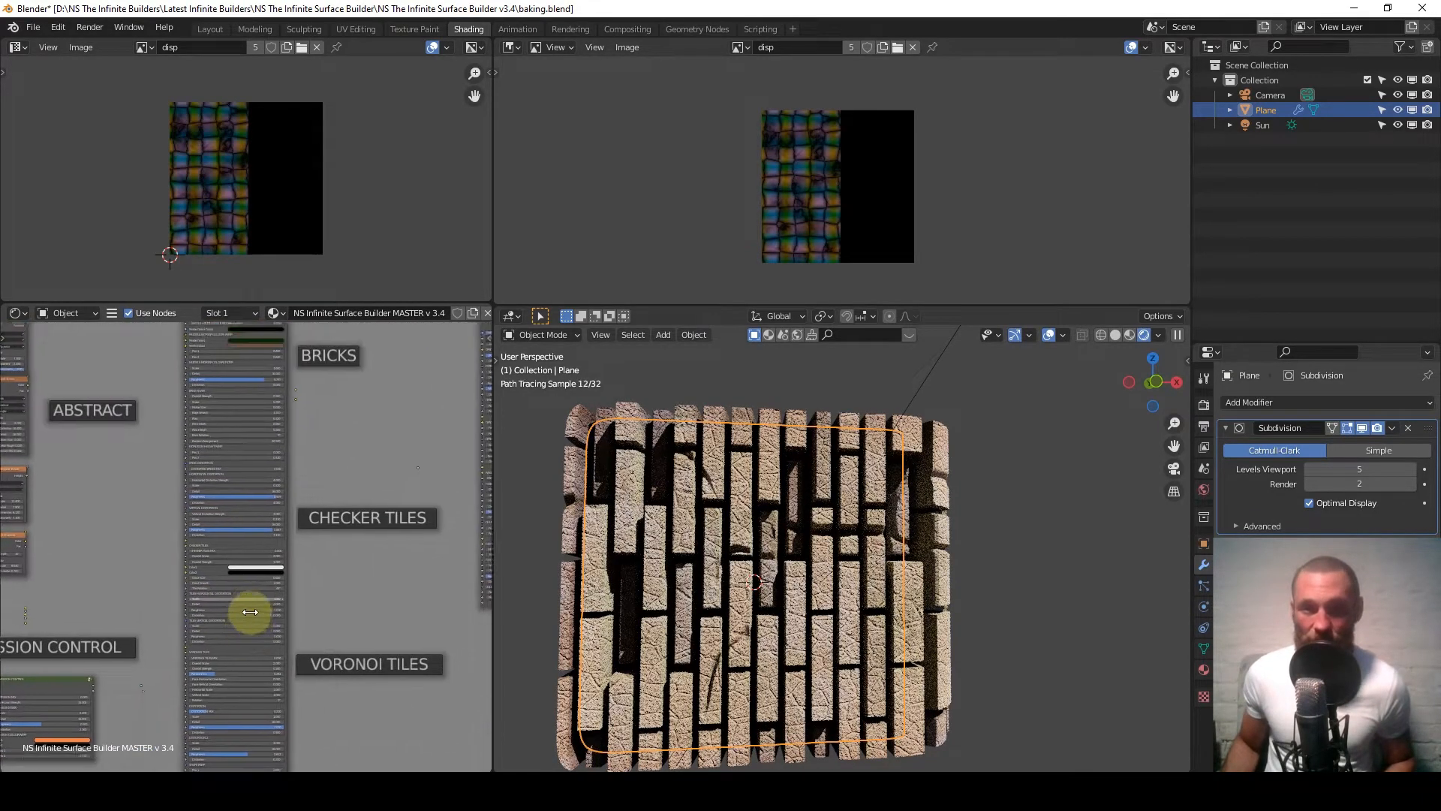
middle_drag(257, 473, 253, 633)
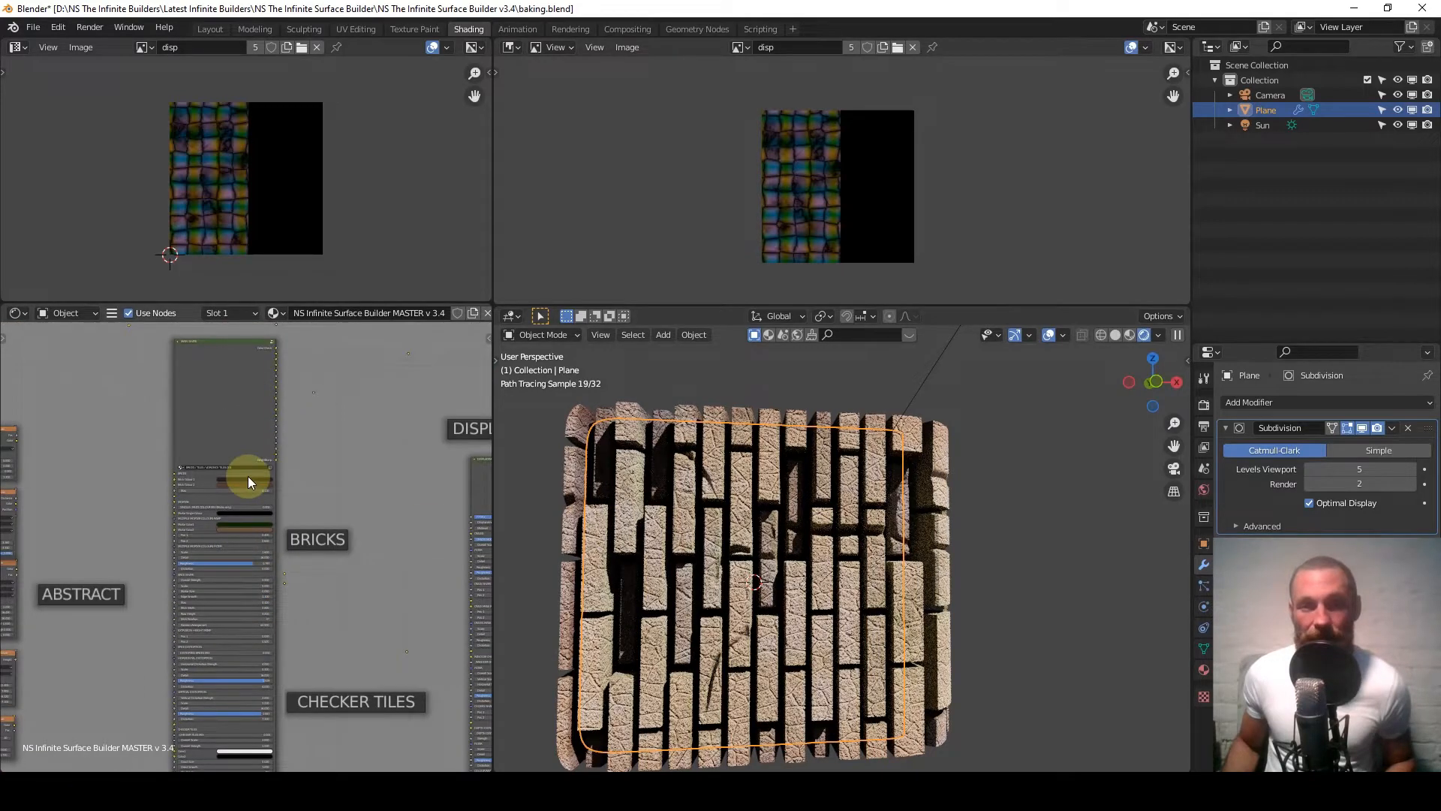
scroll(247, 476, up, 6)
mouse_move(220, 544)
middle_down()
mouse_move(268, 493)
mouse_move(269, 448)
middle_up()
middle_drag(267, 605, 262, 511)
middle_drag(264, 621, 264, 509)
scroll(257, 505, up, 2)
middle_drag(220, 627, 236, 566)
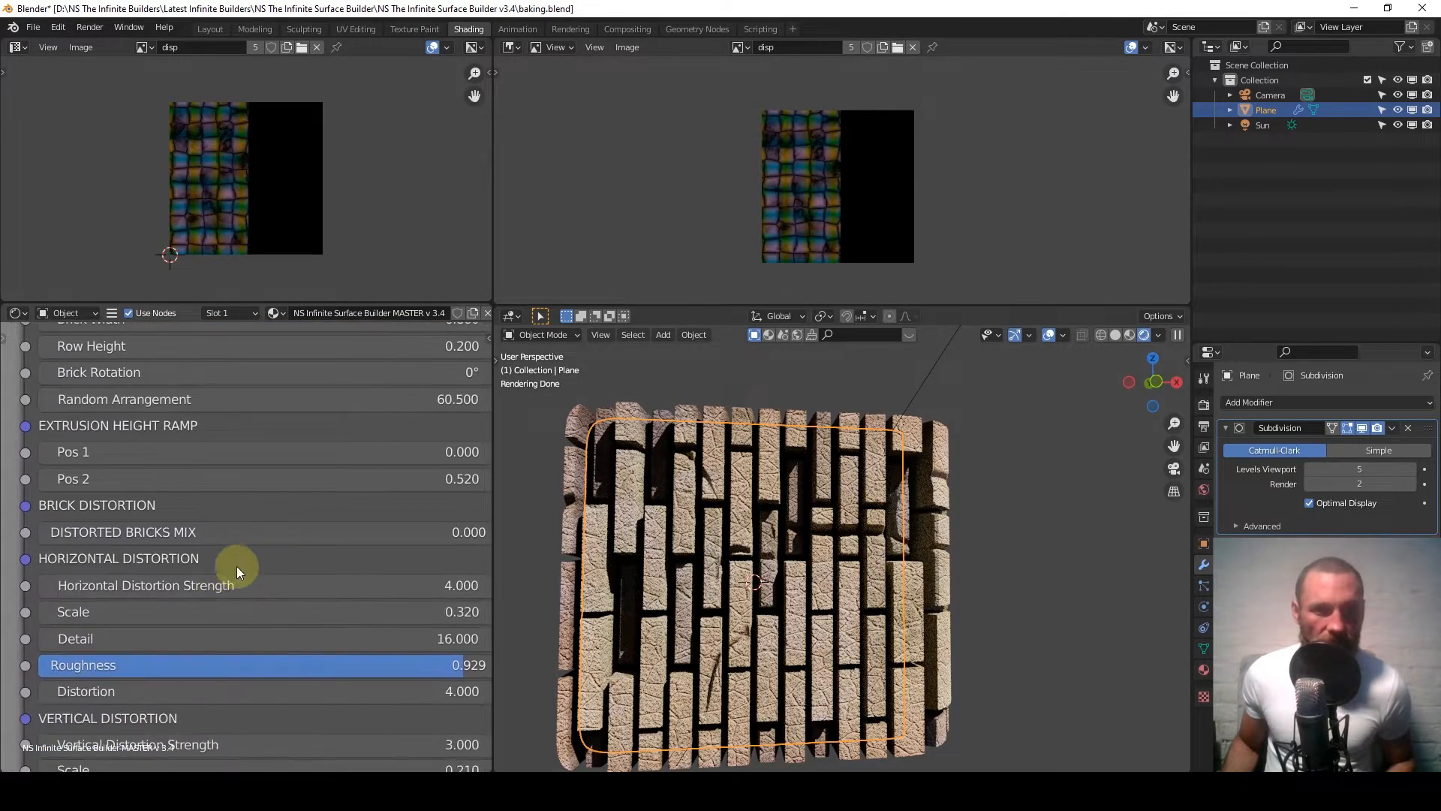
click(255, 540)
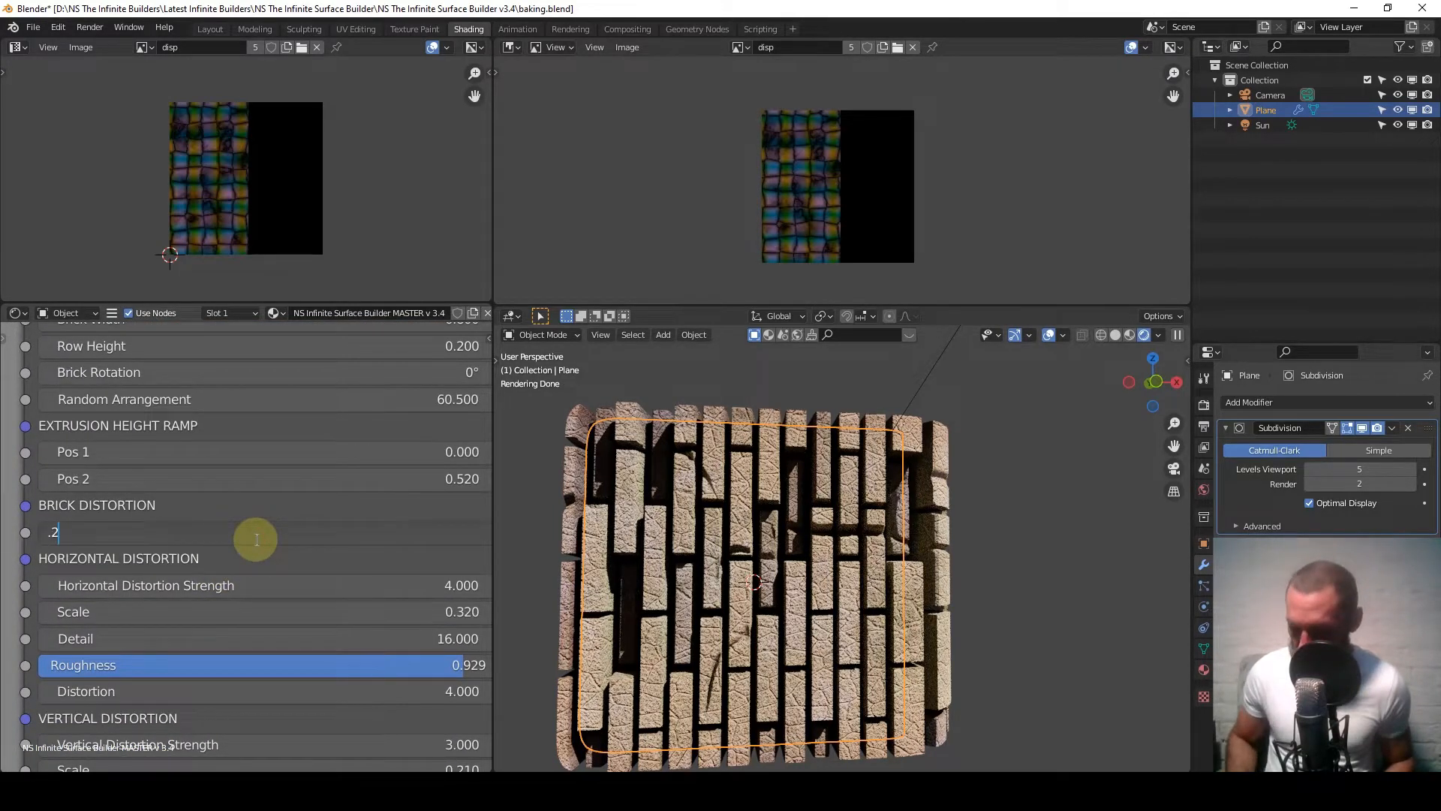
key(Return)
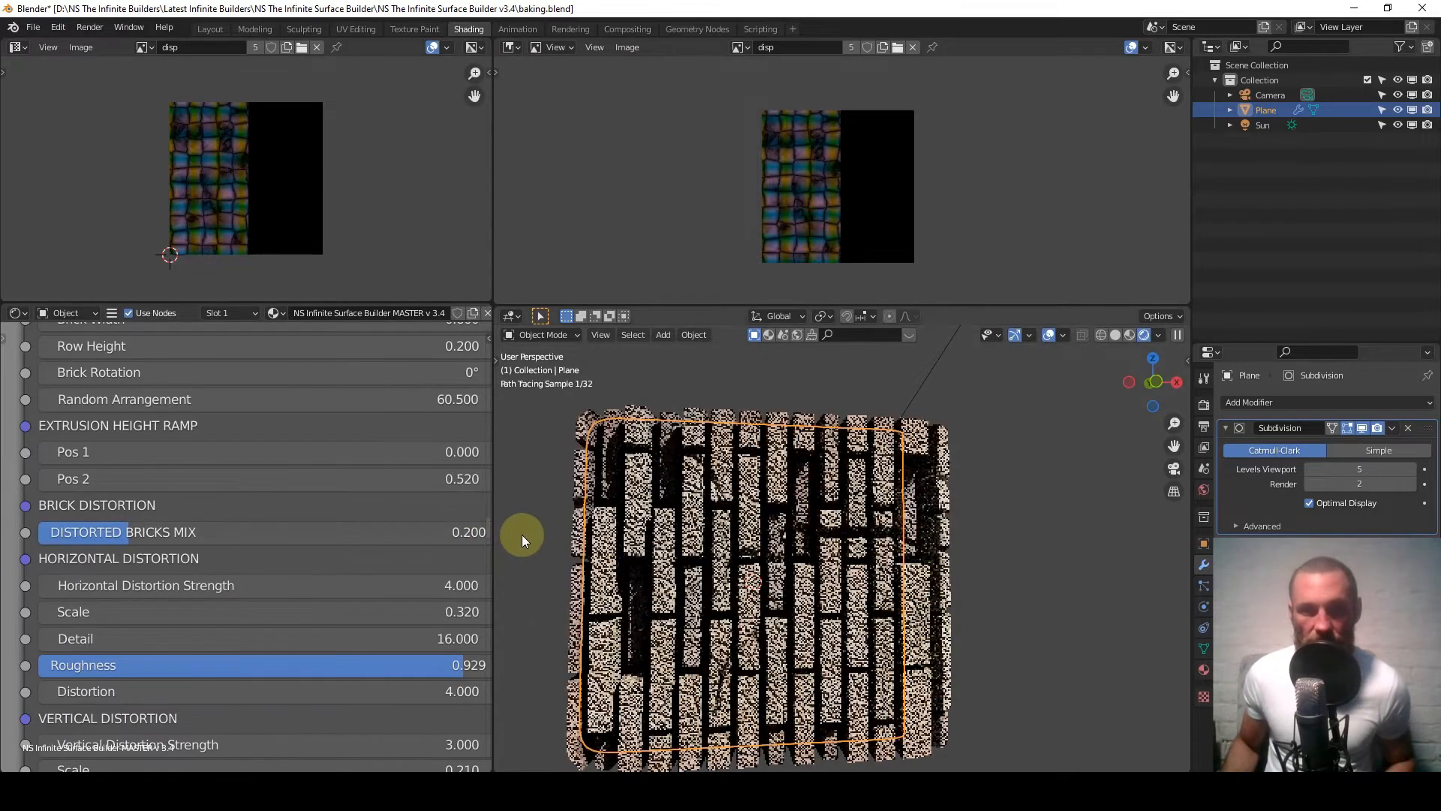
click(274, 523)
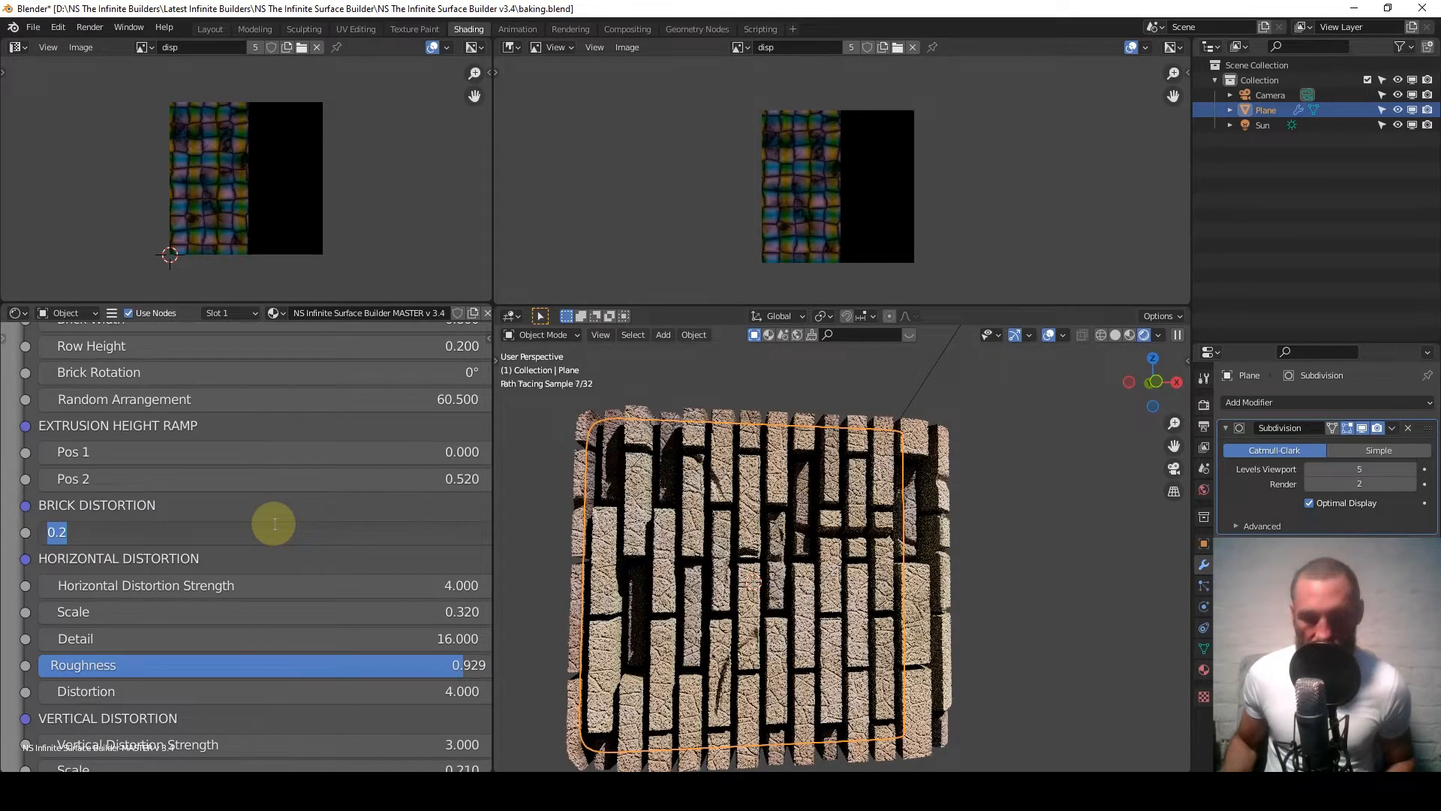
key(Return)
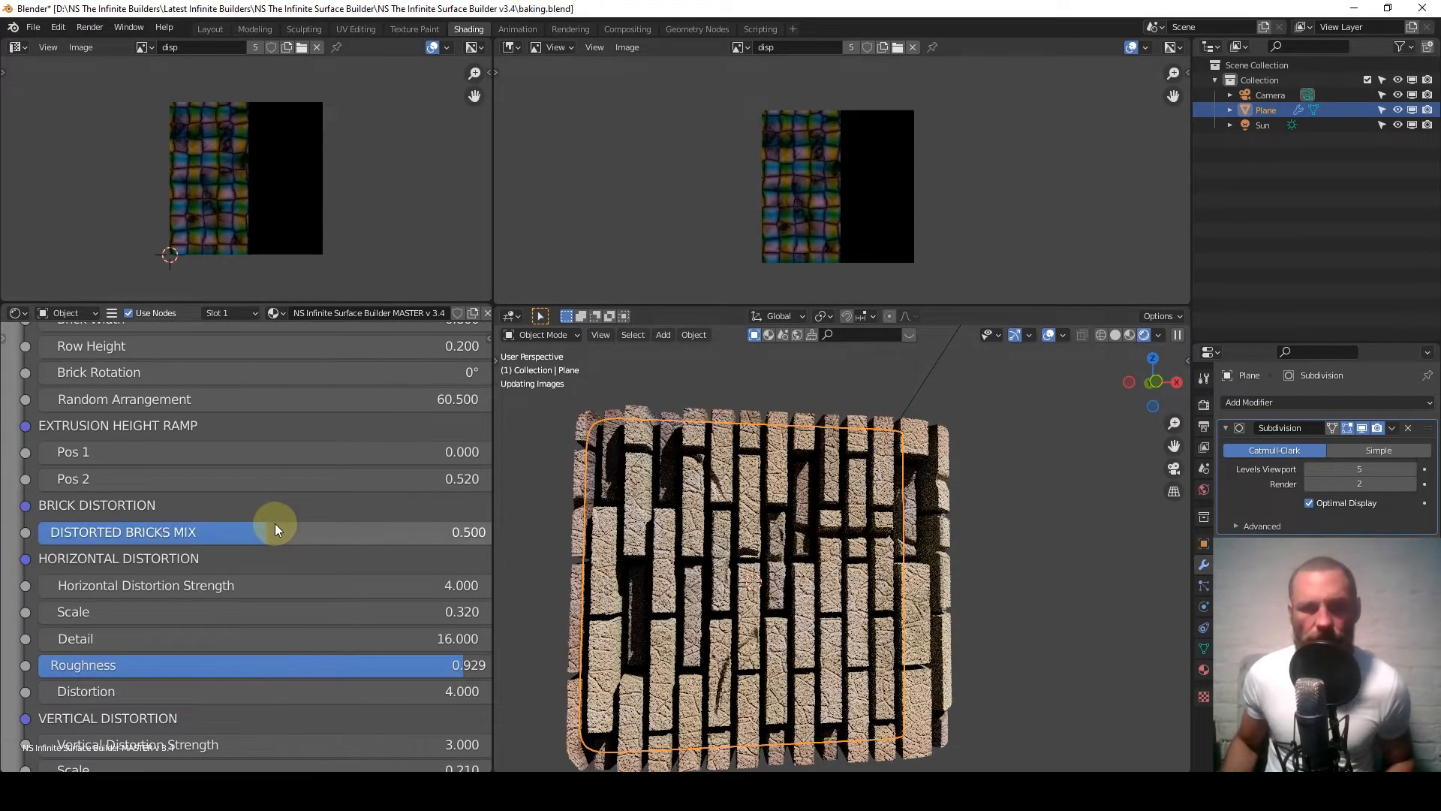
Examine the distorted bricks up close and around the object's corner, and reset the Distorted Bricks Mix to 0.
scroll(701, 596, up, 5)
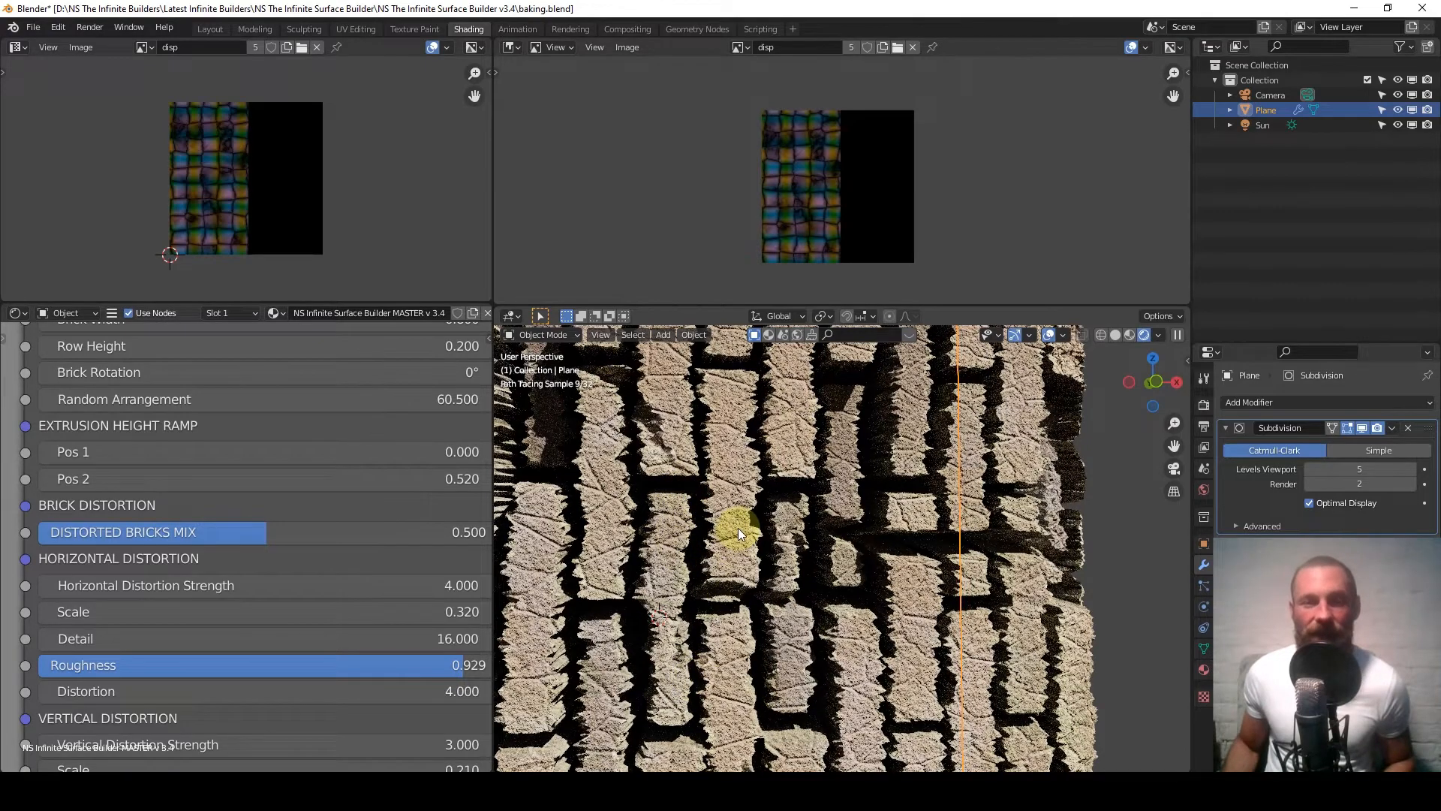
scroll(733, 538, down, 4)
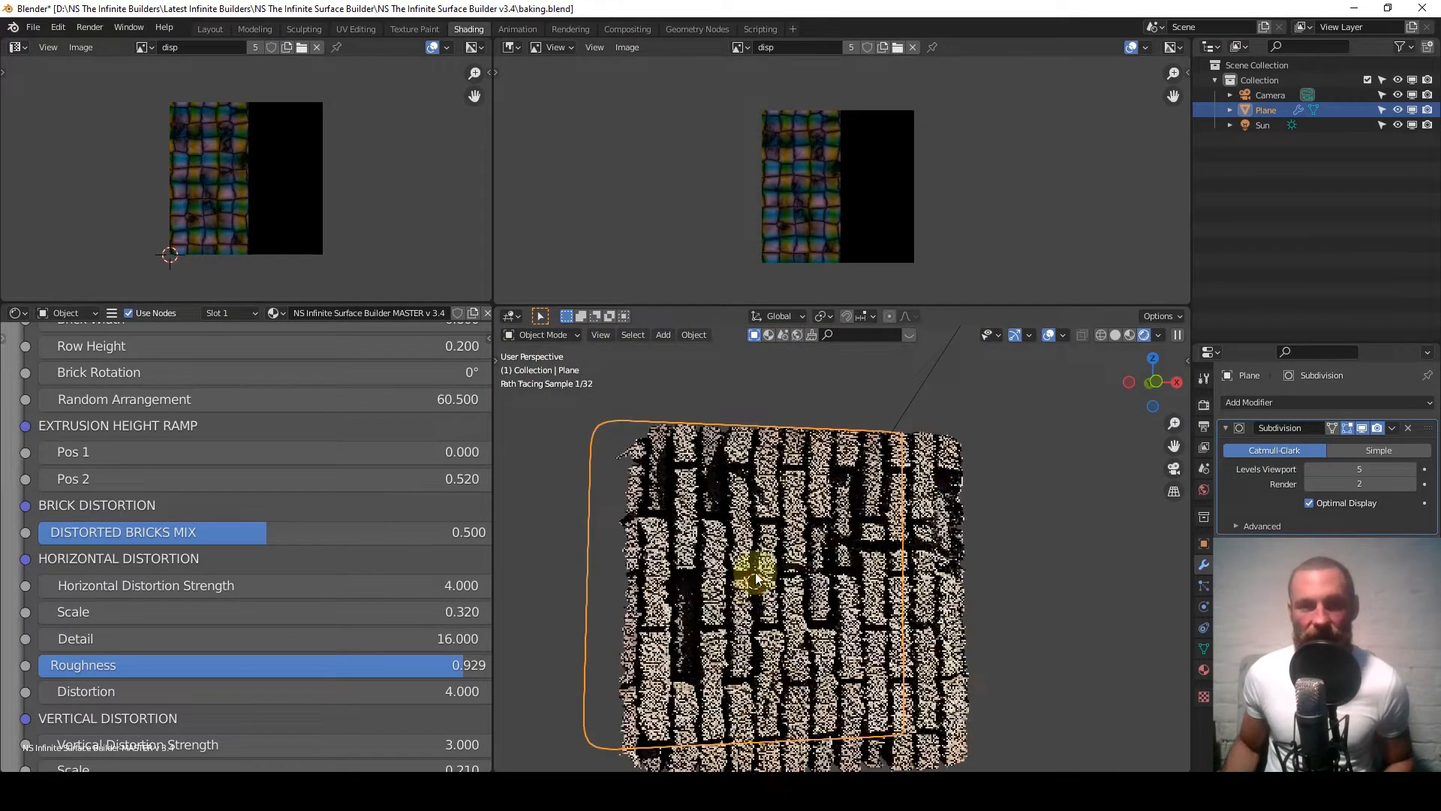
middle_drag(885, 563, 822, 538)
middle_drag(810, 593, 1035, 638)
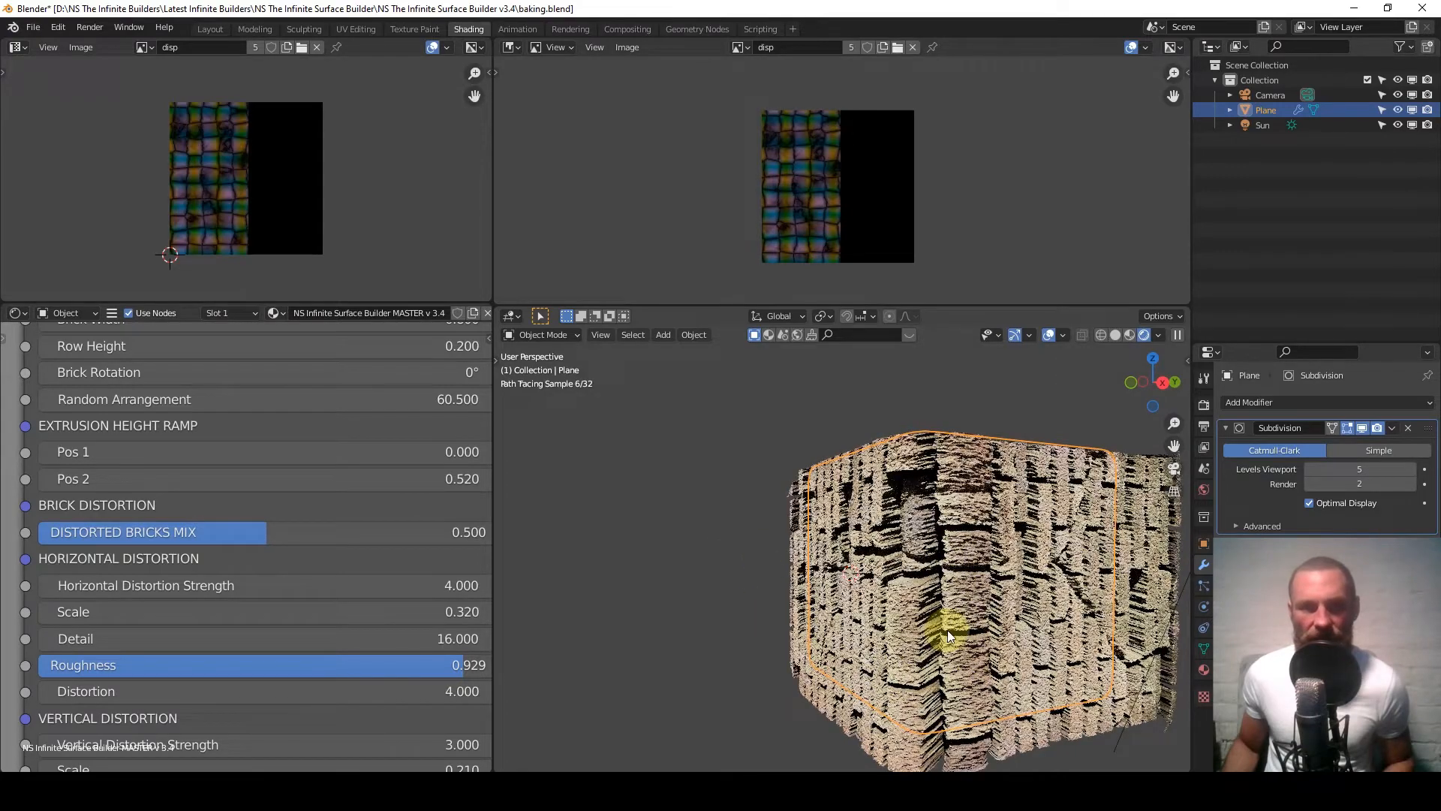
middle_drag(1086, 588, 840, 570)
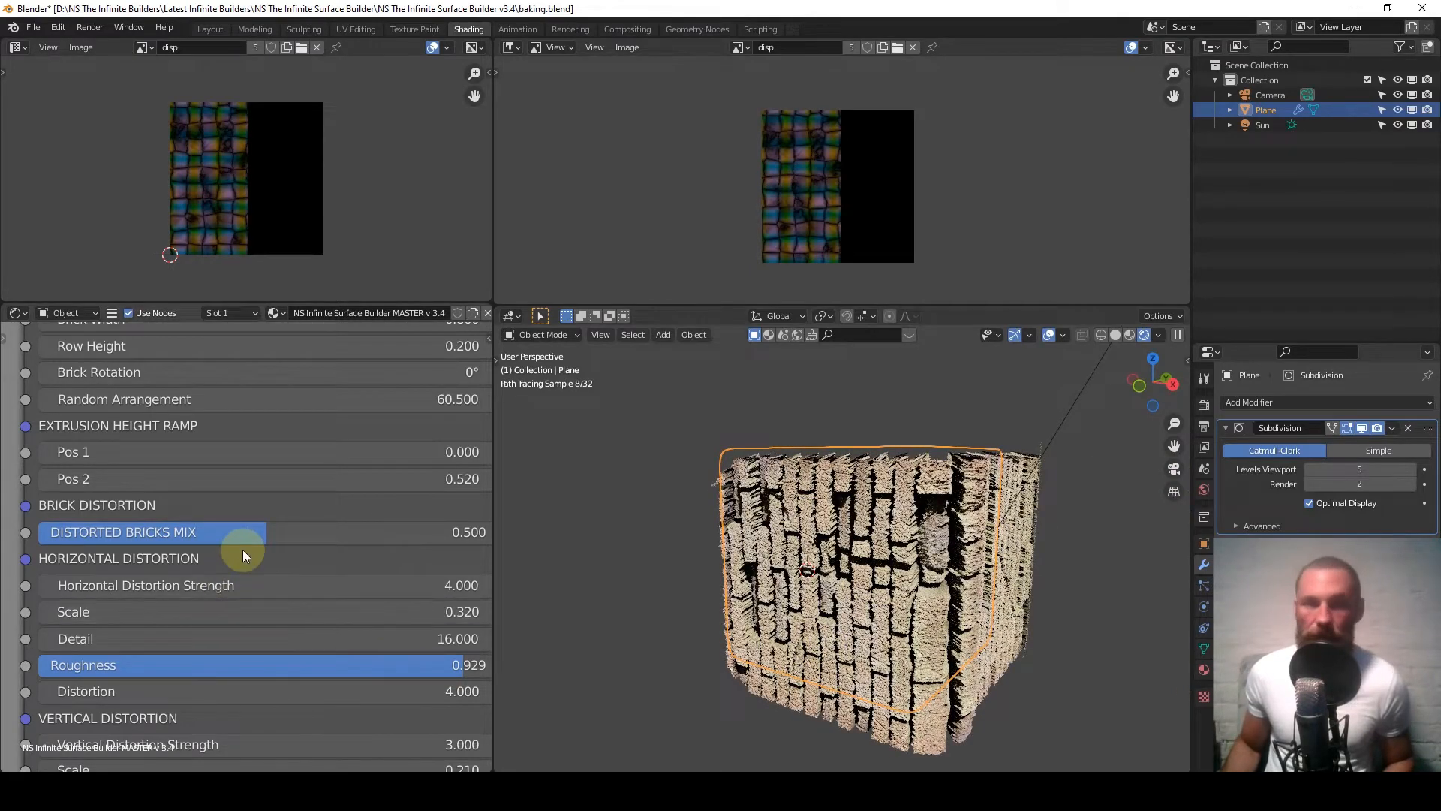
click(244, 541)
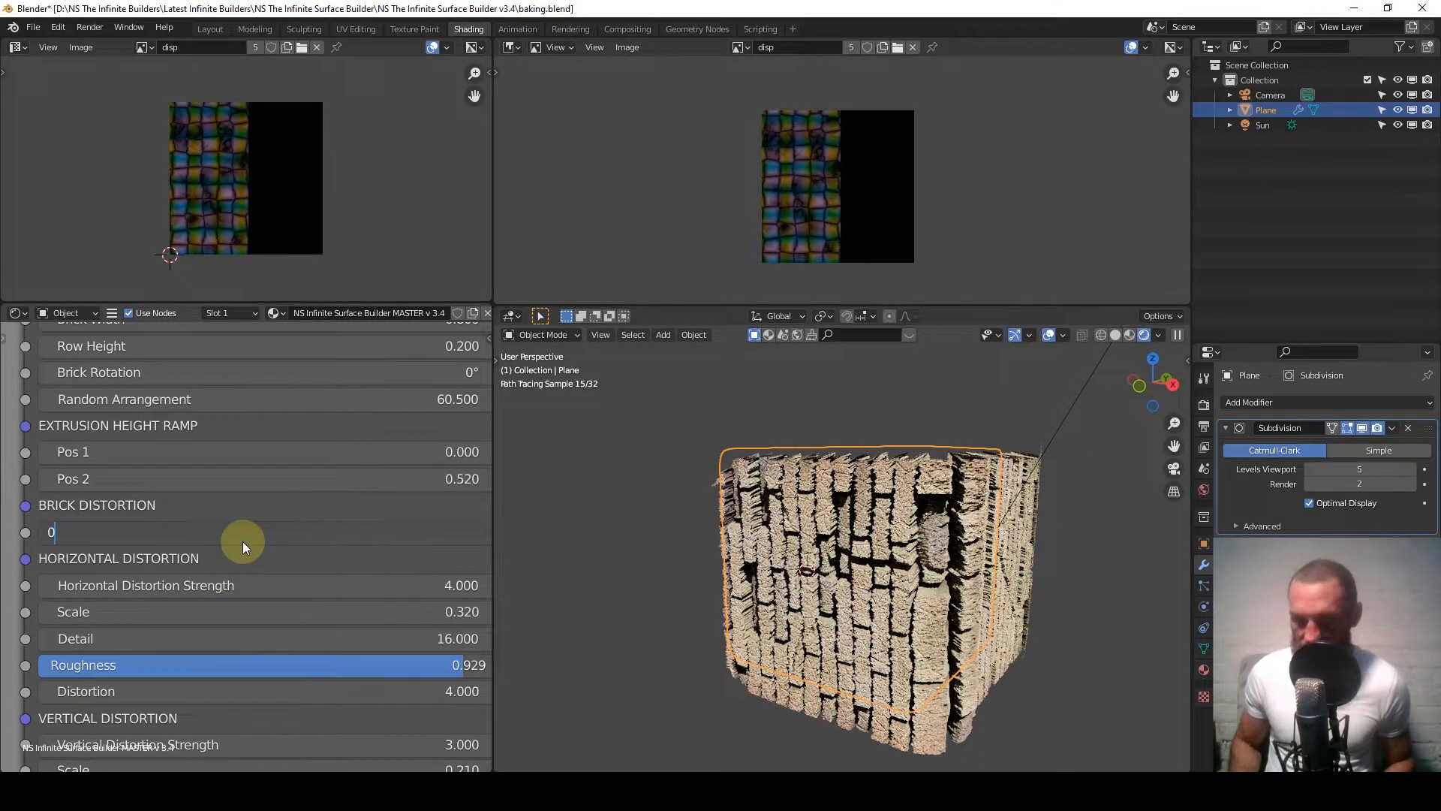
key(Return)
Restore the Voronoi tile pattern by setting the Voronoi Tiles Mix to 1.
scroll(242, 541, down, 2)
scroll(241, 542, down, 1)
middle_drag(242, 578, 237, 398)
scroll(236, 548, up, 5)
middle_drag(234, 652, 265, 272)
click(242, 603)
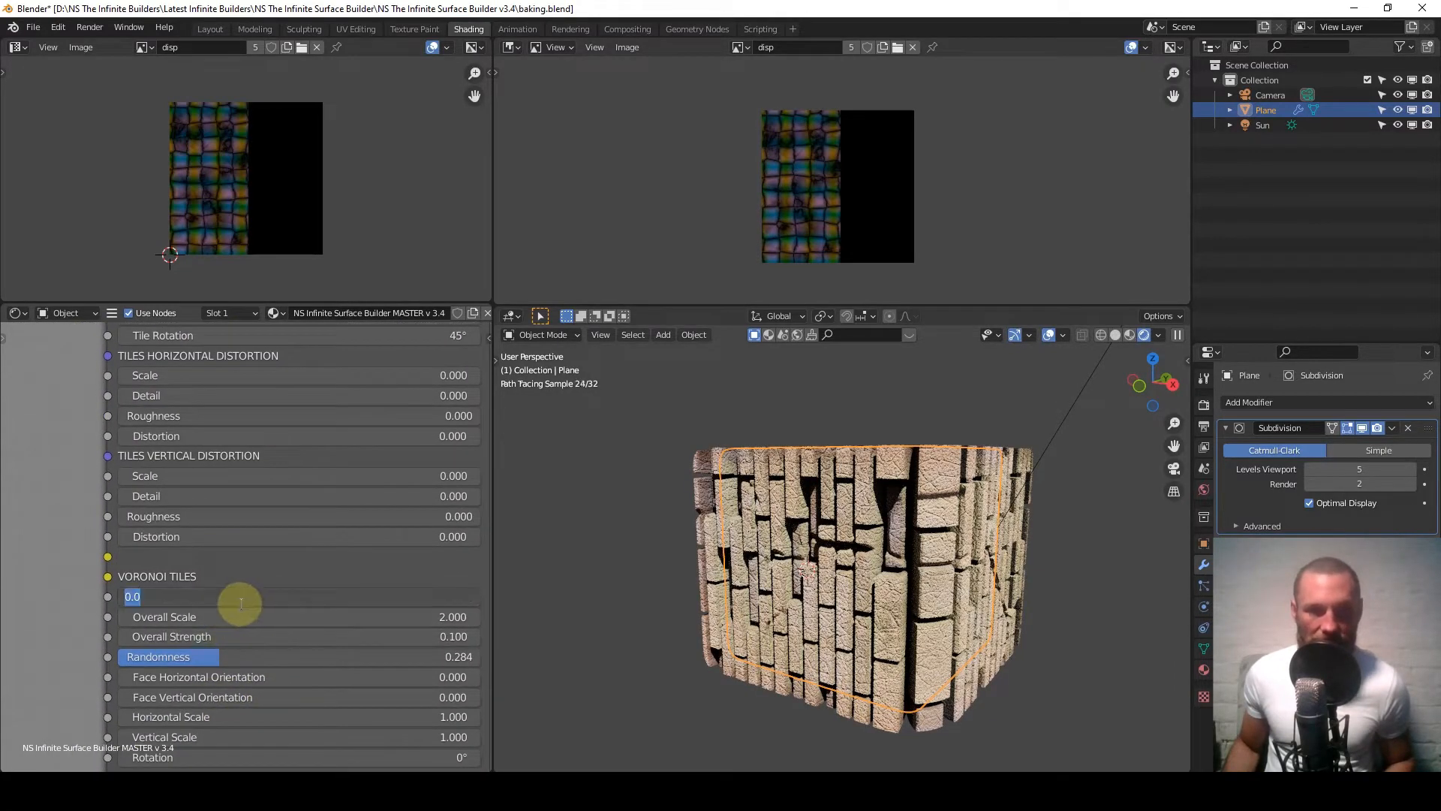
text(1)
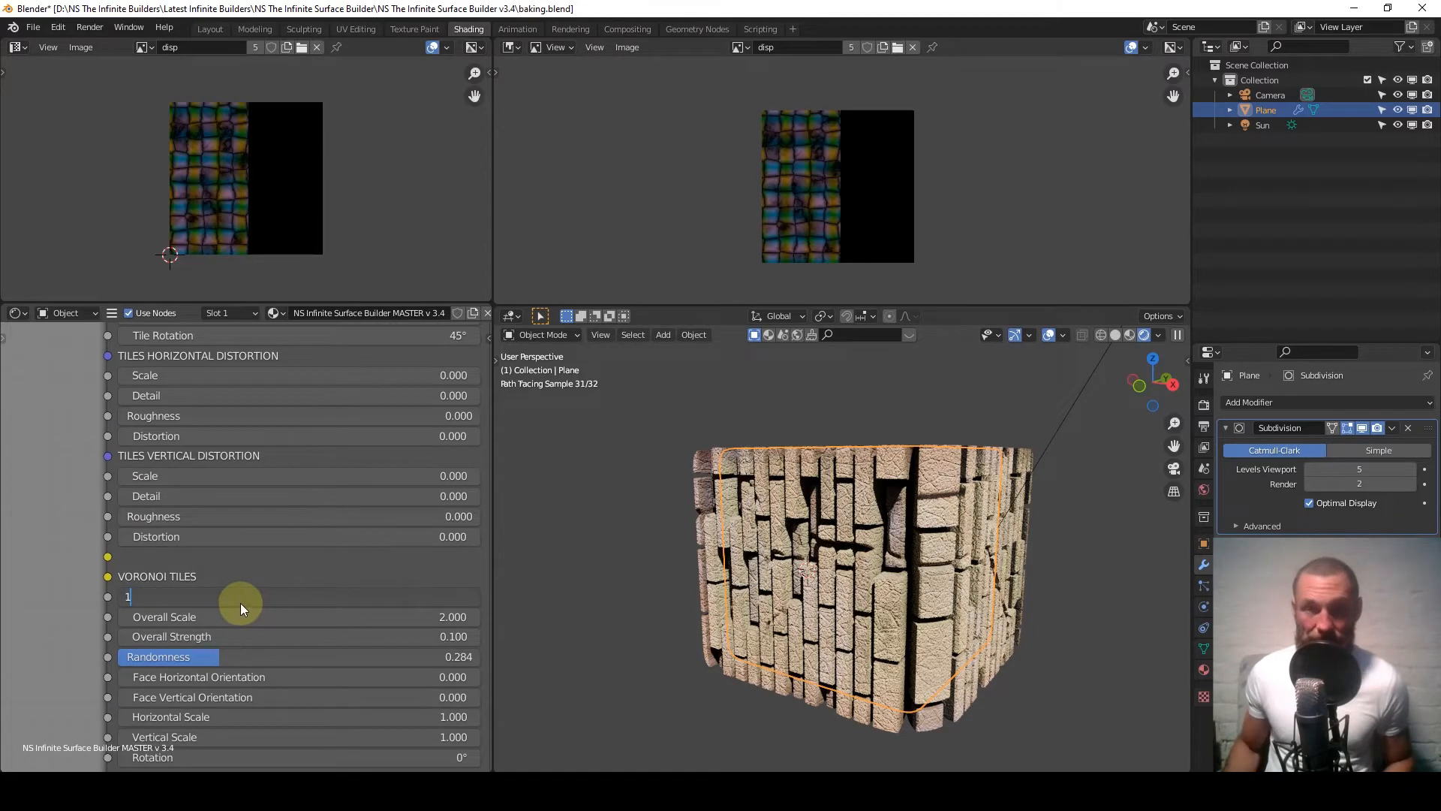
key(Return)
Remove the first distortion from the Voronoi tiles by setting its Distortion Mix to 0.
scroll(311, 607, down, 7)
middle_drag(252, 598, 256, 473)
scroll(254, 518, up, 7)
scroll(251, 534, down, 1)
double_click(239, 570)
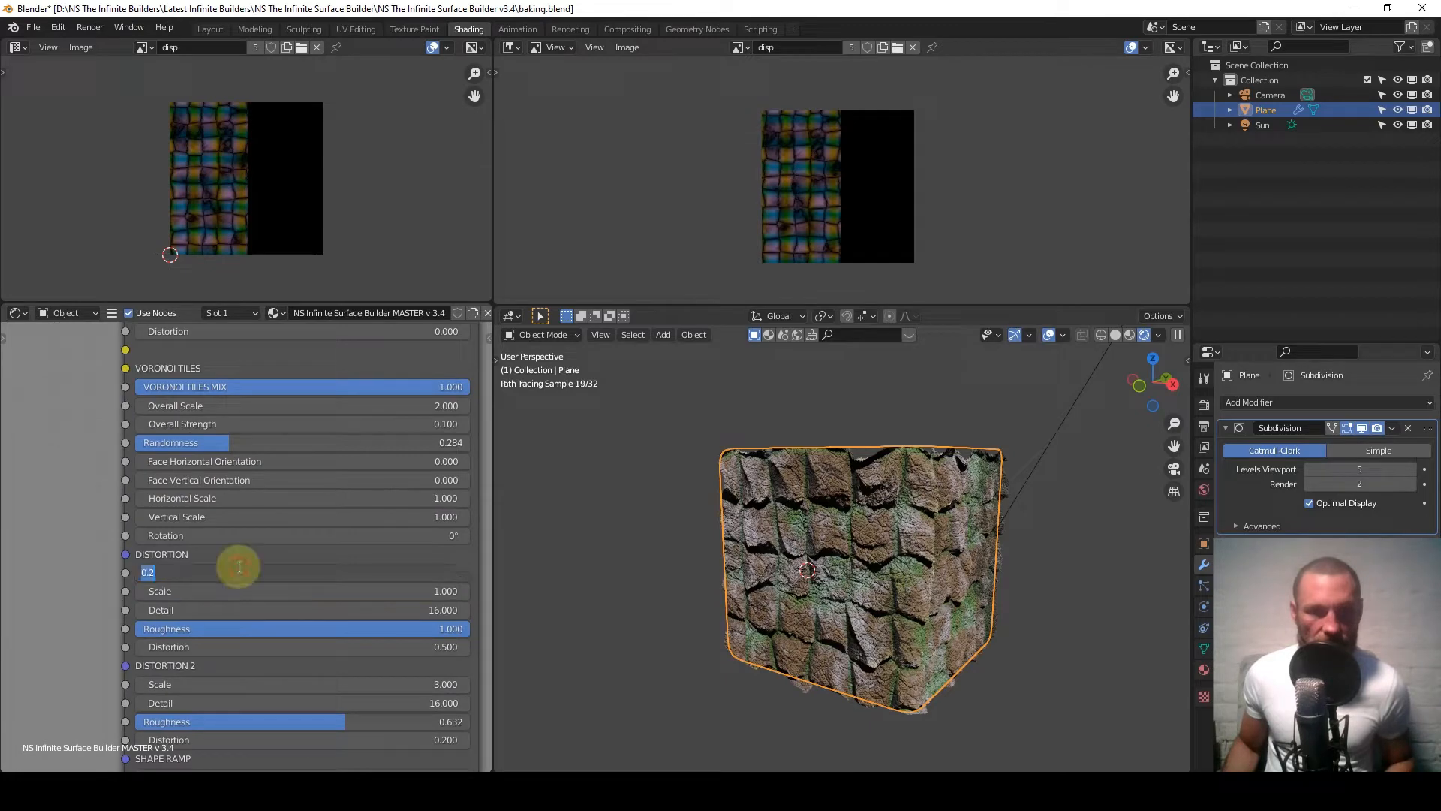
text(0)
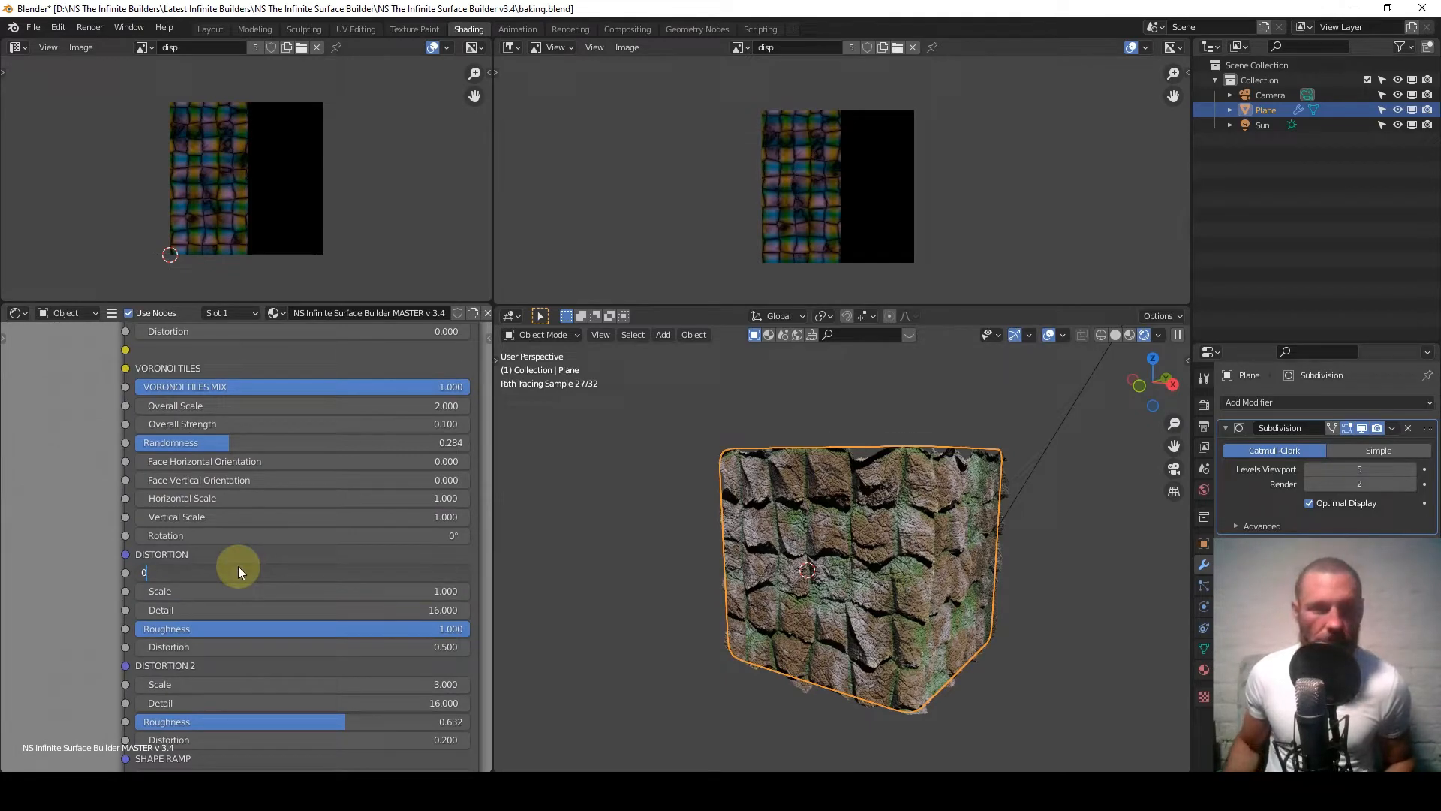
key(Return)
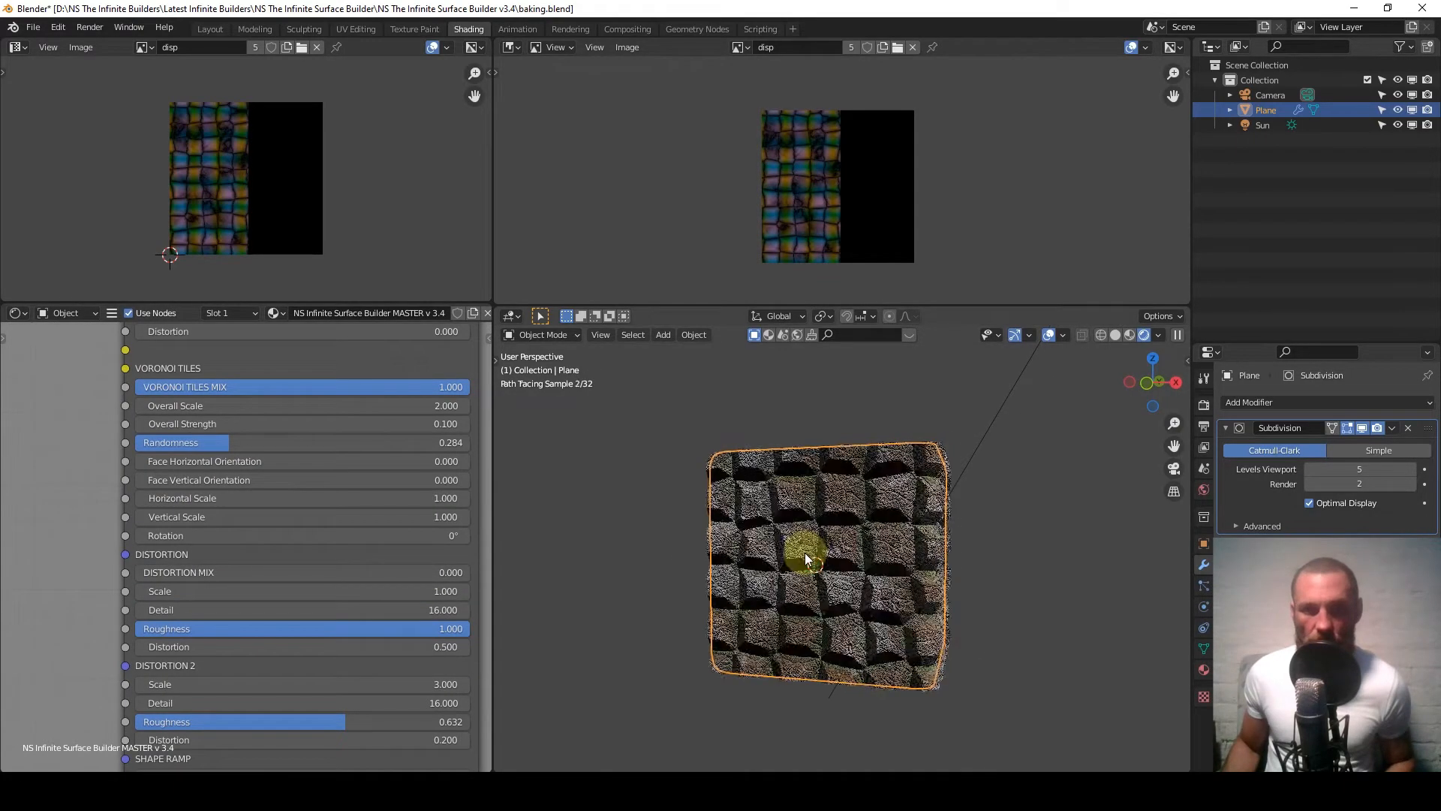
Inspect the undistorted tiles around the object's corner and set the Voronoi Distortion Mix back to 0.2.
scroll(803, 553, up, 4)
middle_drag(775, 600, 878, 550)
scroll(795, 592, down, 2)
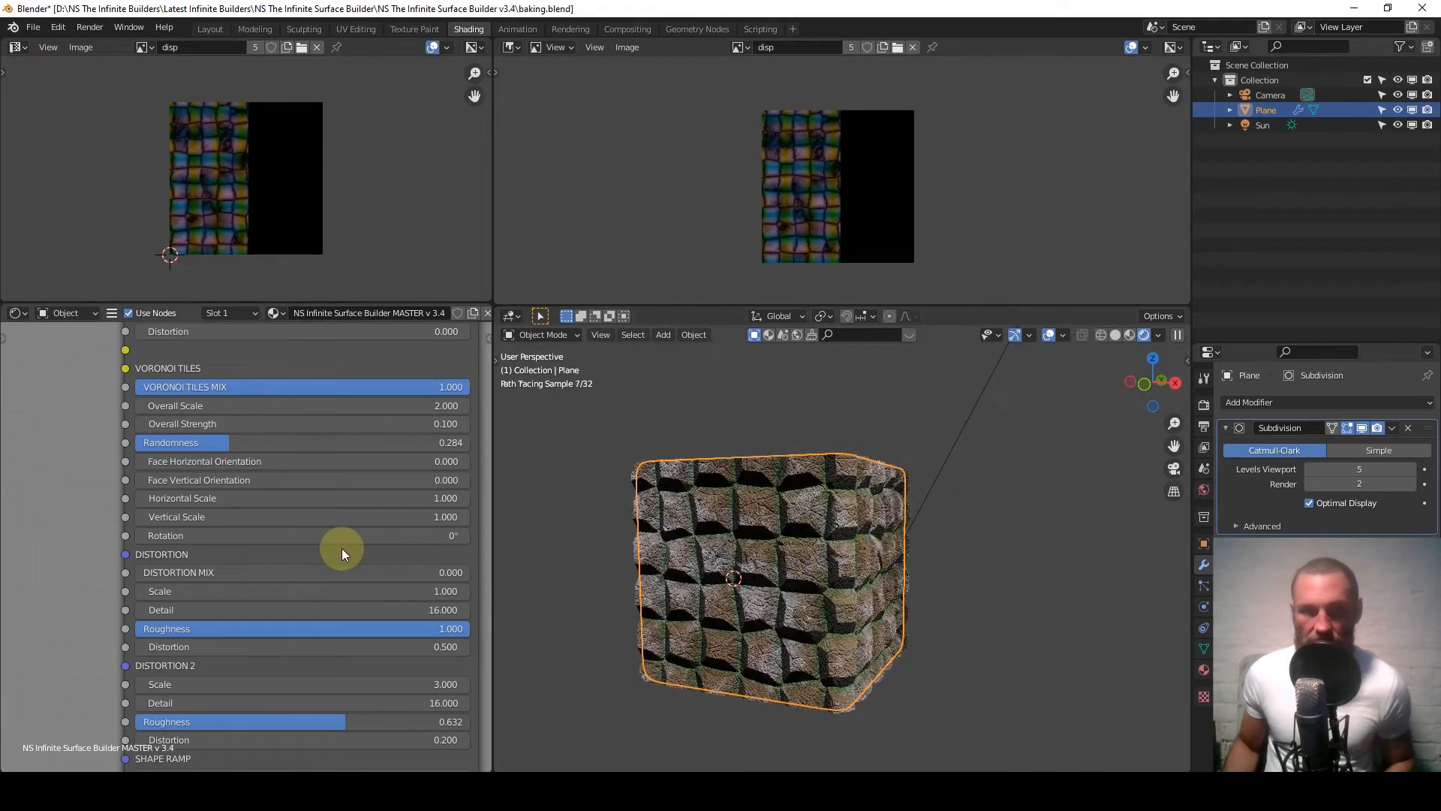
click(345, 572)
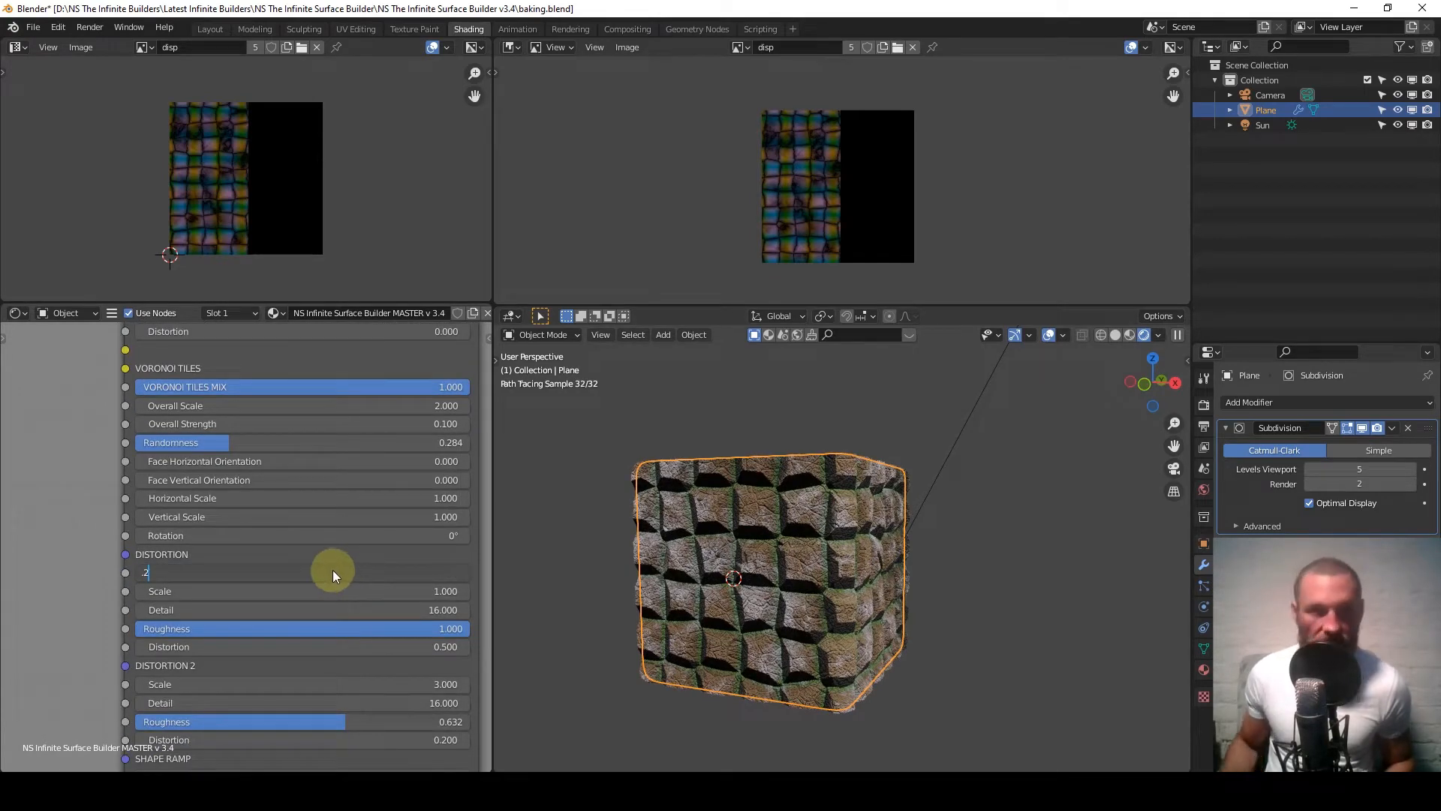
text(.2)
key(Return)
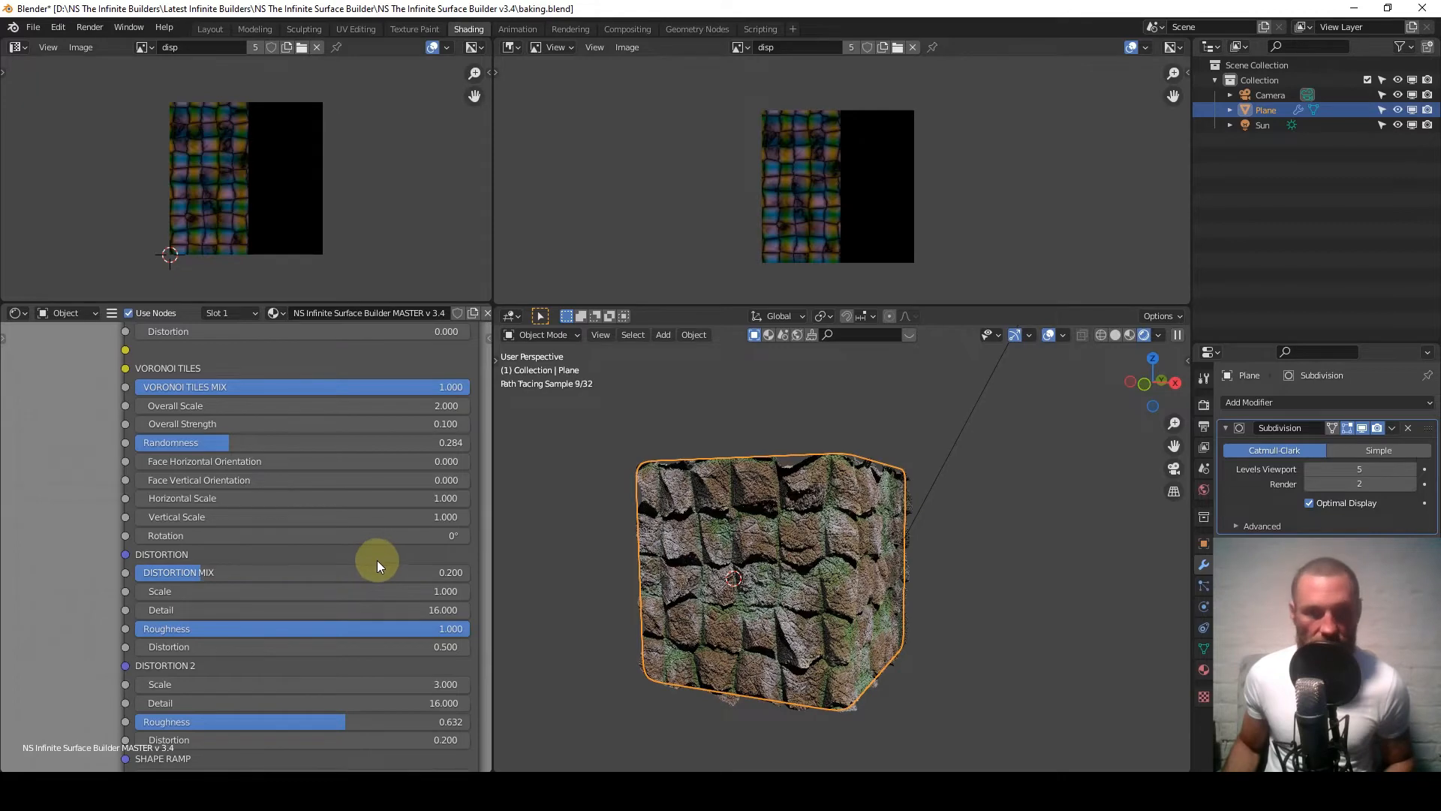
Try a Voronoi Distortion Mix of 0.1 and inspect the tiles up close.
click(376, 564)
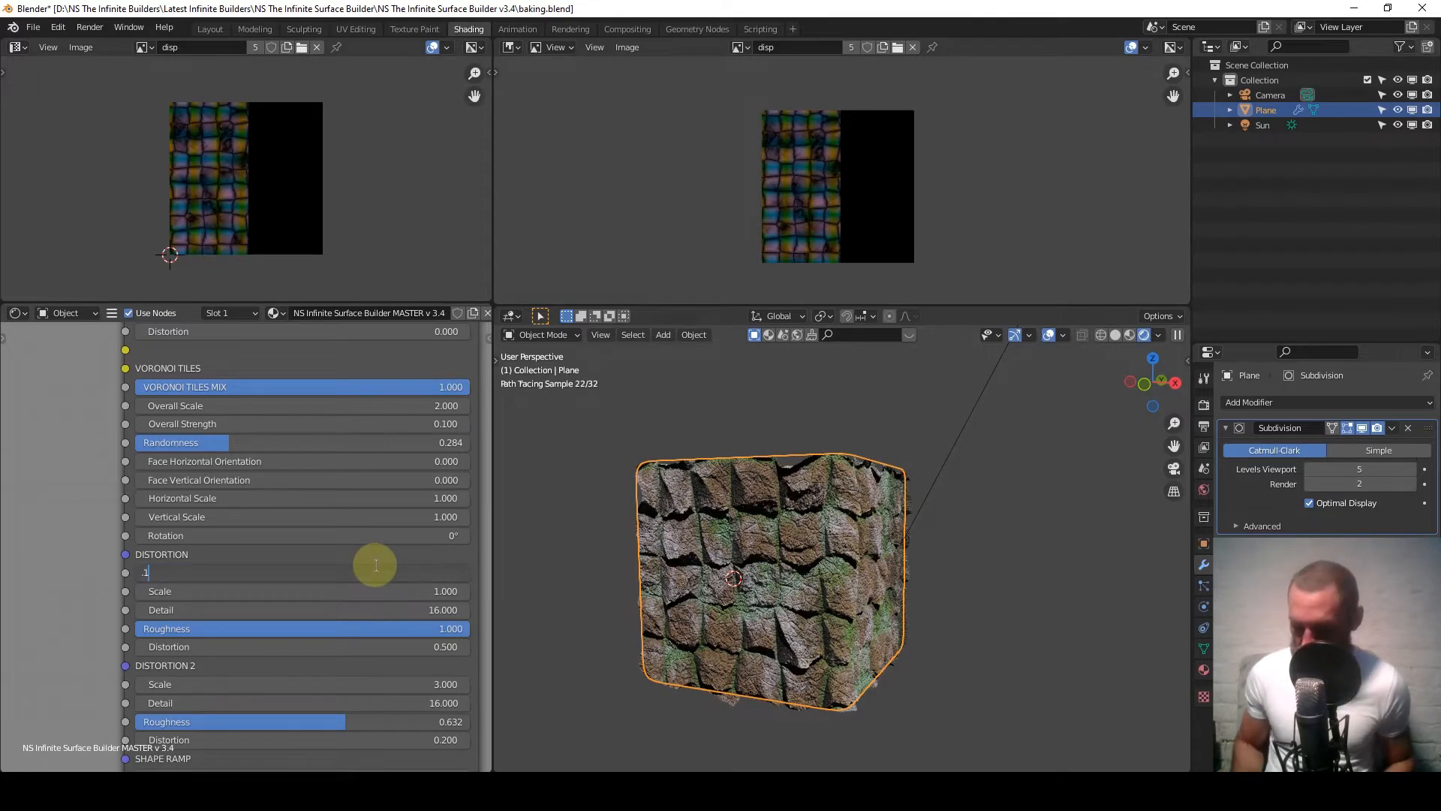
text(.1)
key(Return)
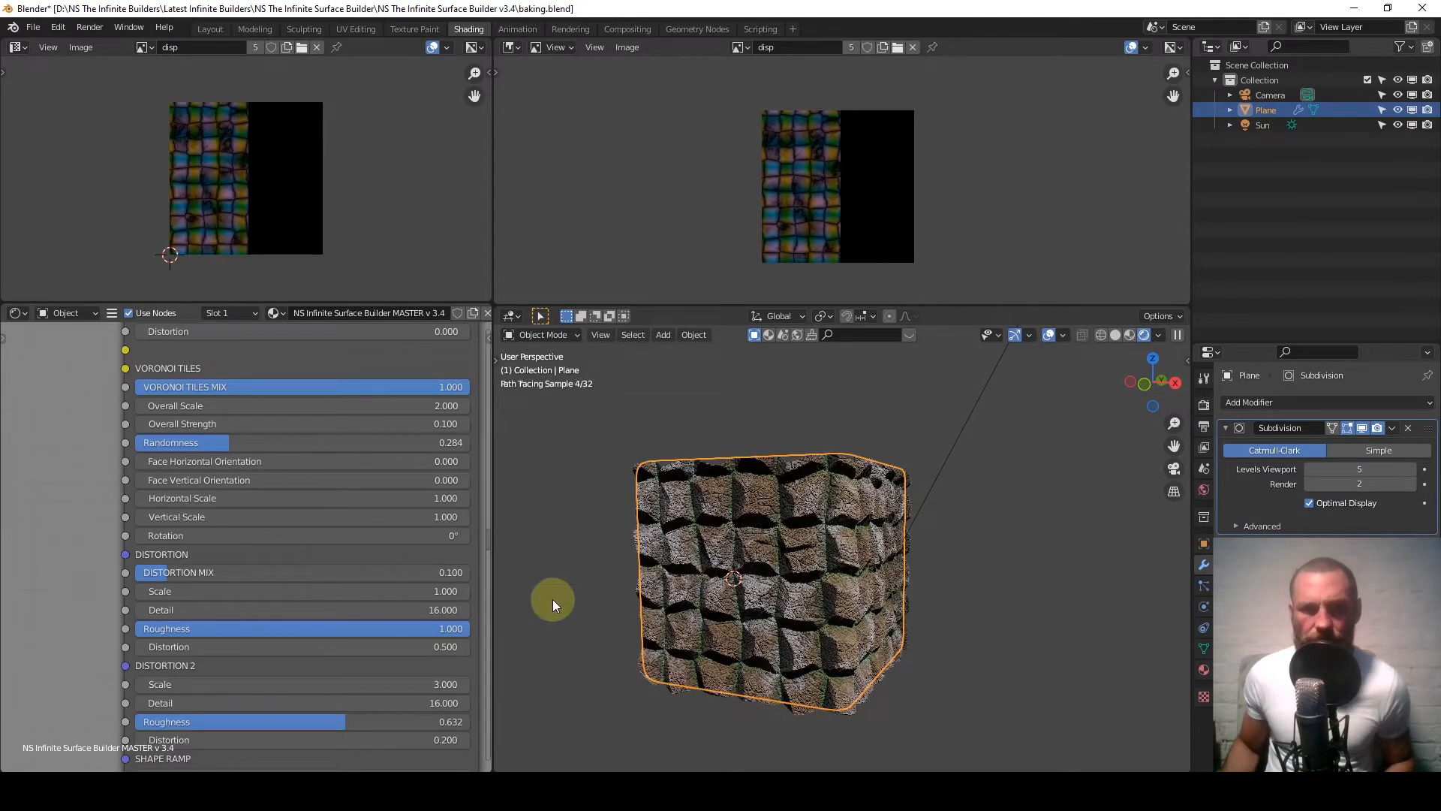
scroll(700, 584, up, 3)
Set the Voronoi Distortion Mix to 0.15 and inspect the distorted tiles on the object.
click(358, 573)
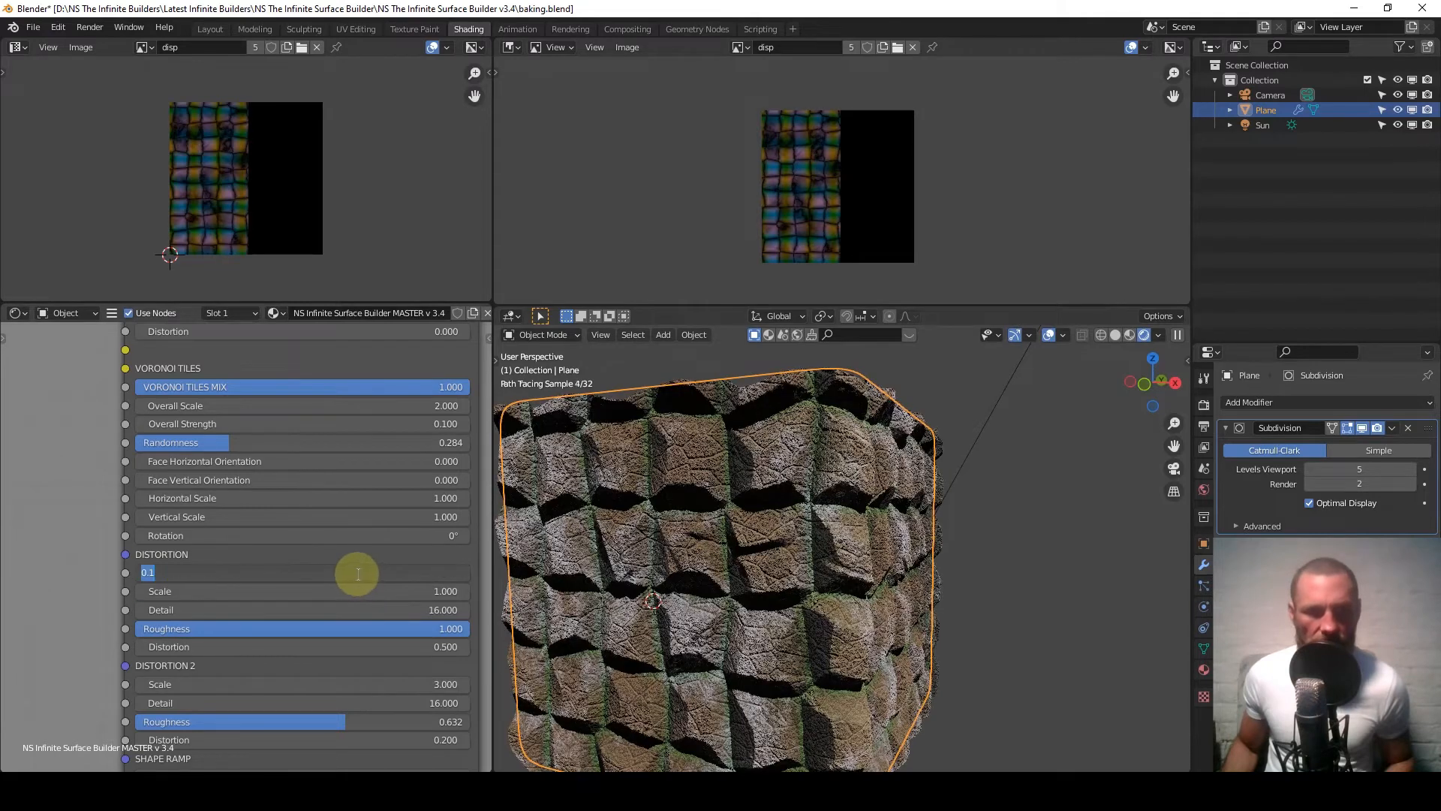
text(.15)
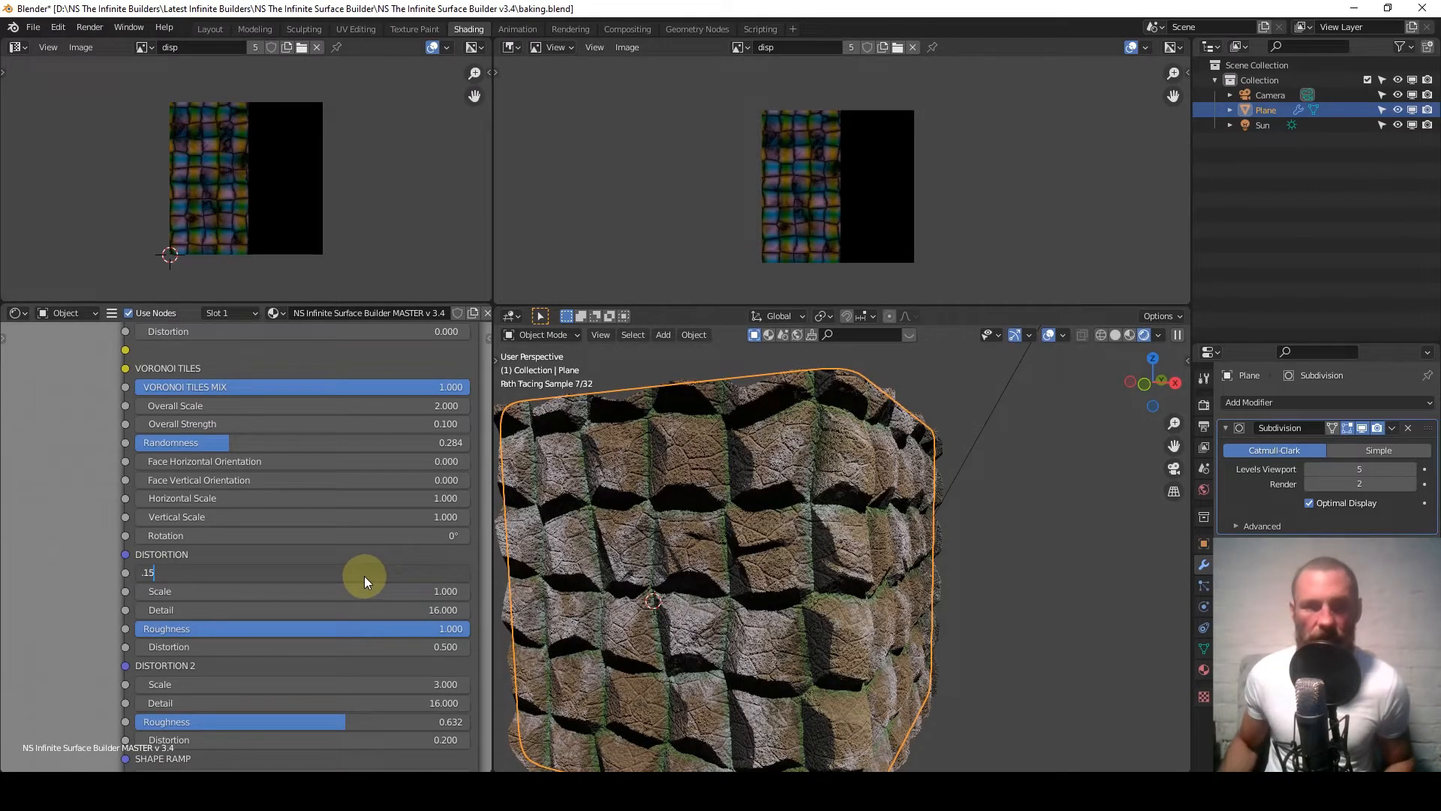
key(Return)
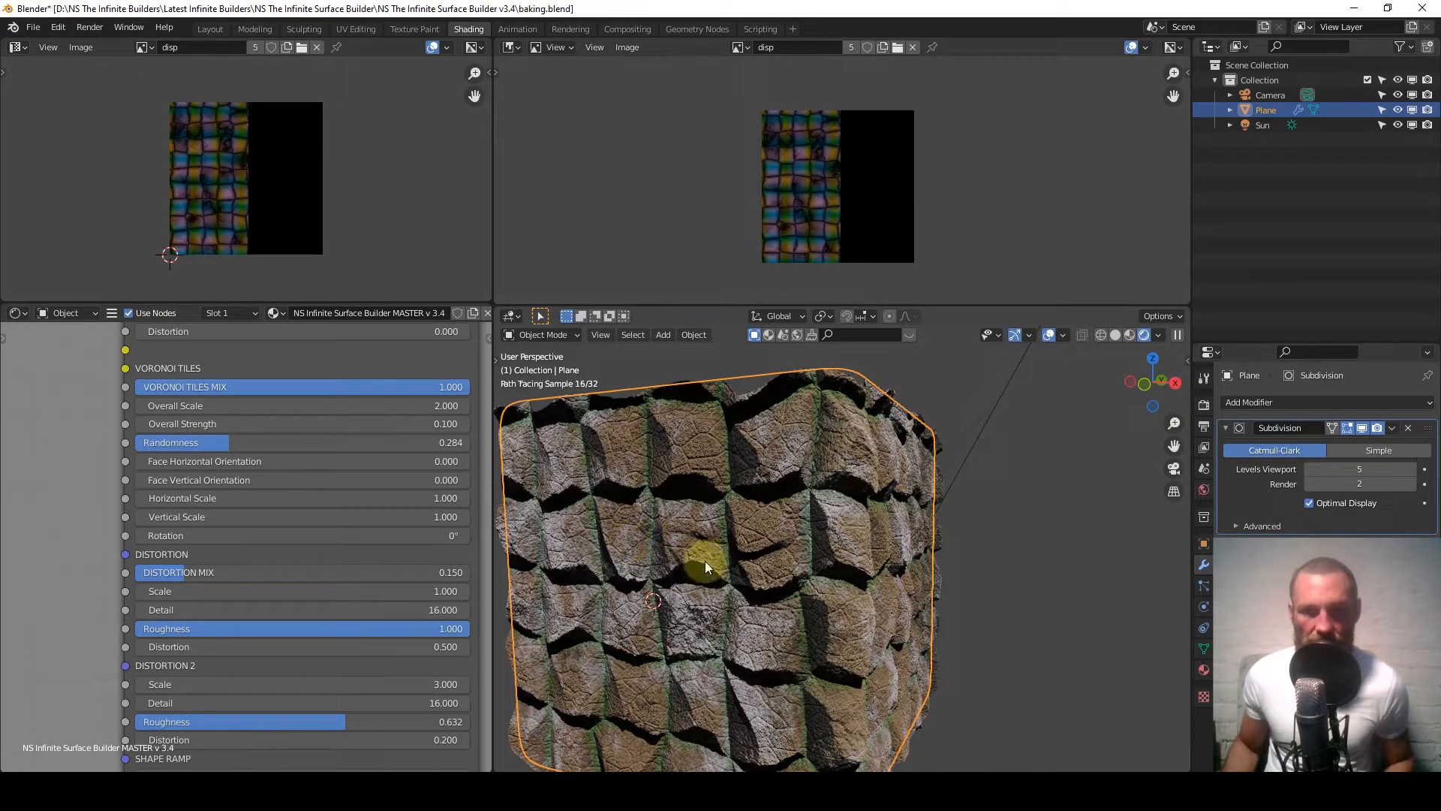
scroll(687, 597, down, 6)
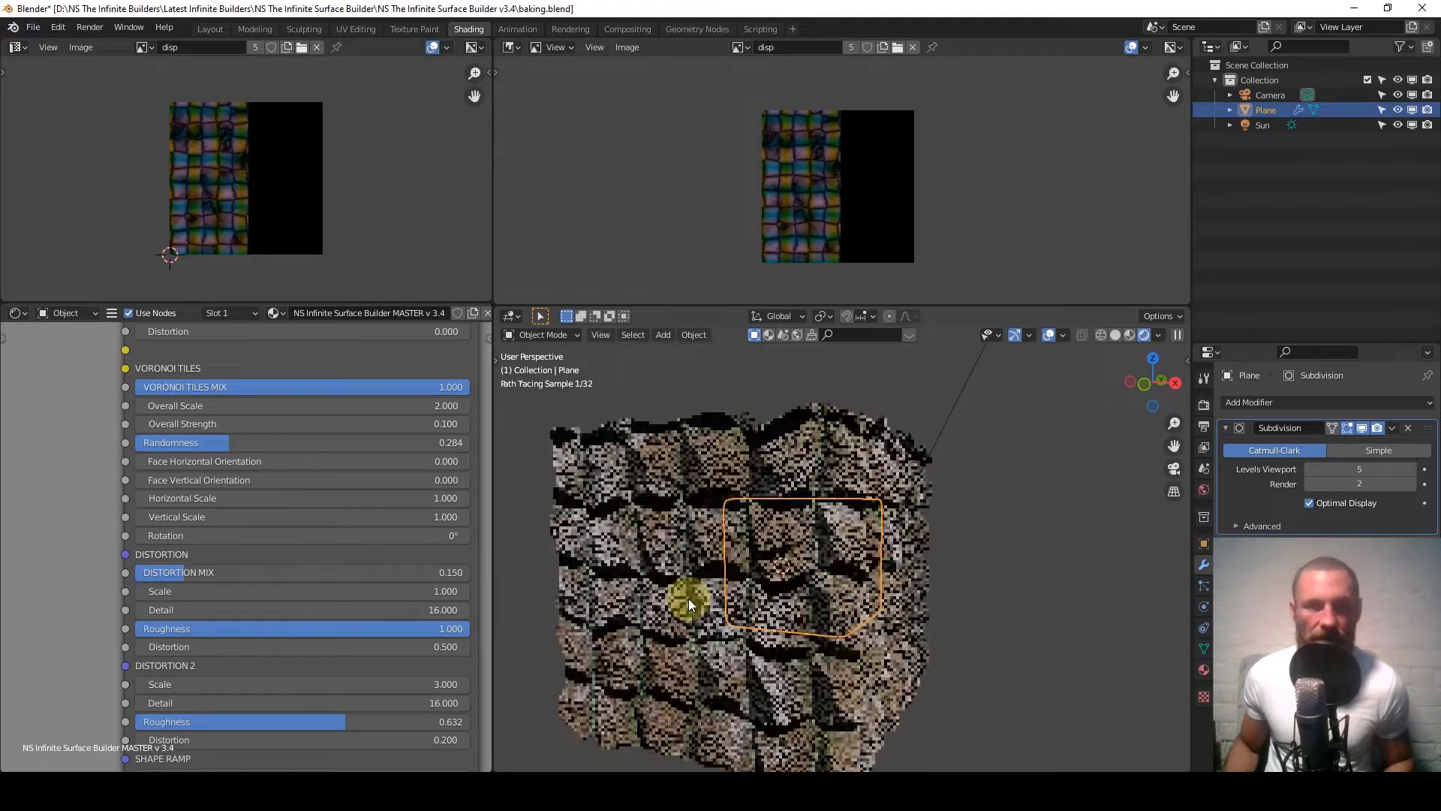
scroll(689, 598, up, 4)
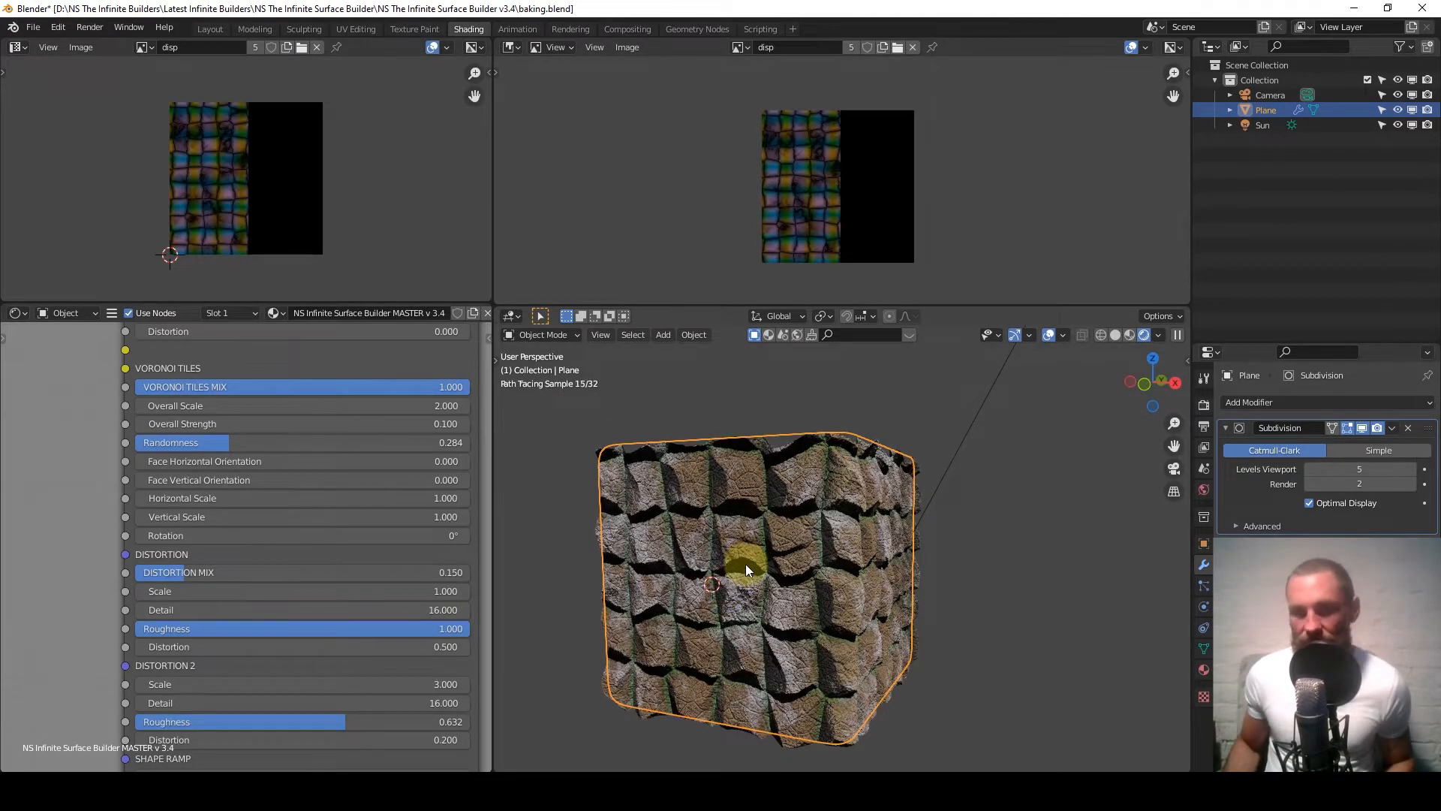
Duplicate the tiled object, place the copy beside the original, and unlink the surface builder material from the copy.
scroll(339, 521, down, 8)
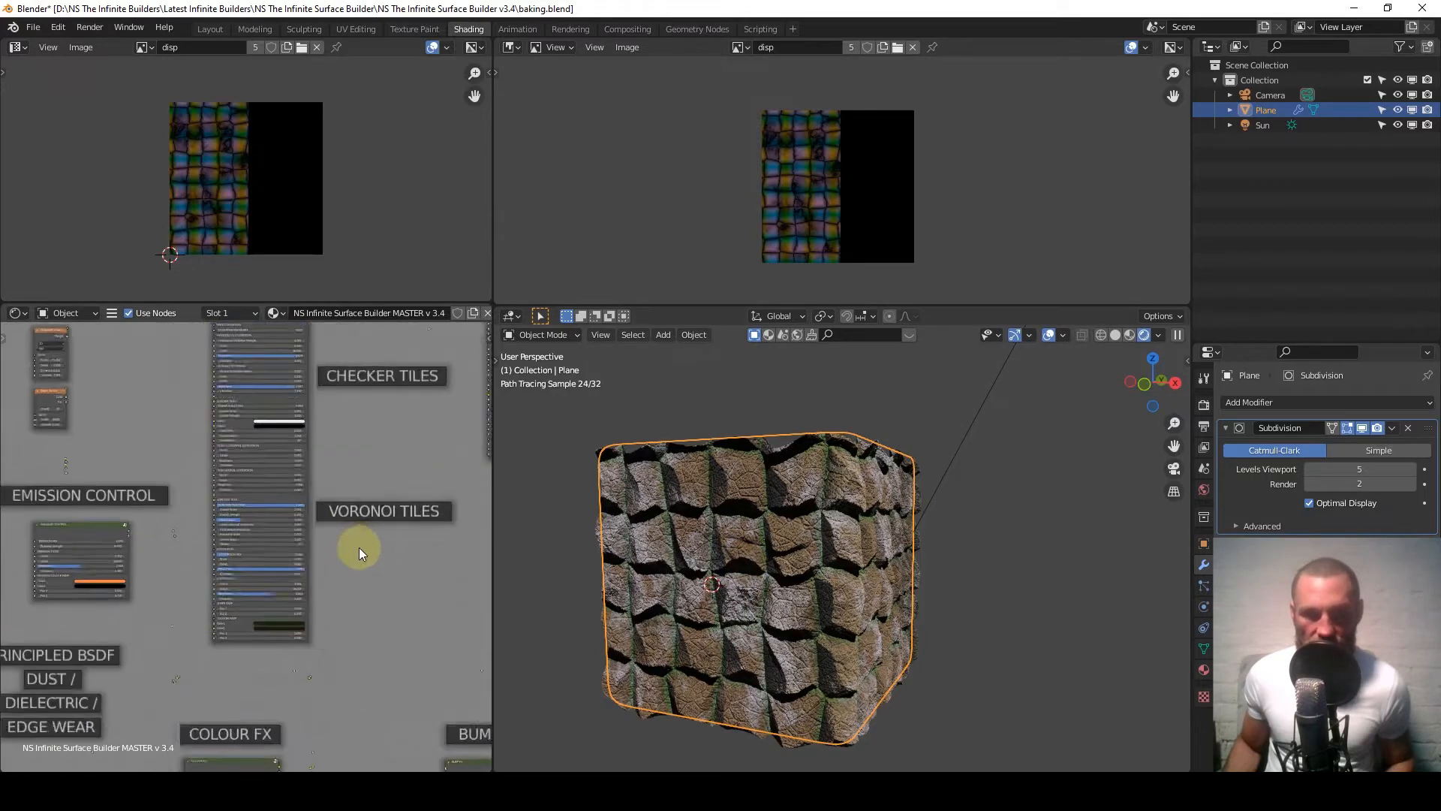
middle_drag(403, 673, 245, 191)
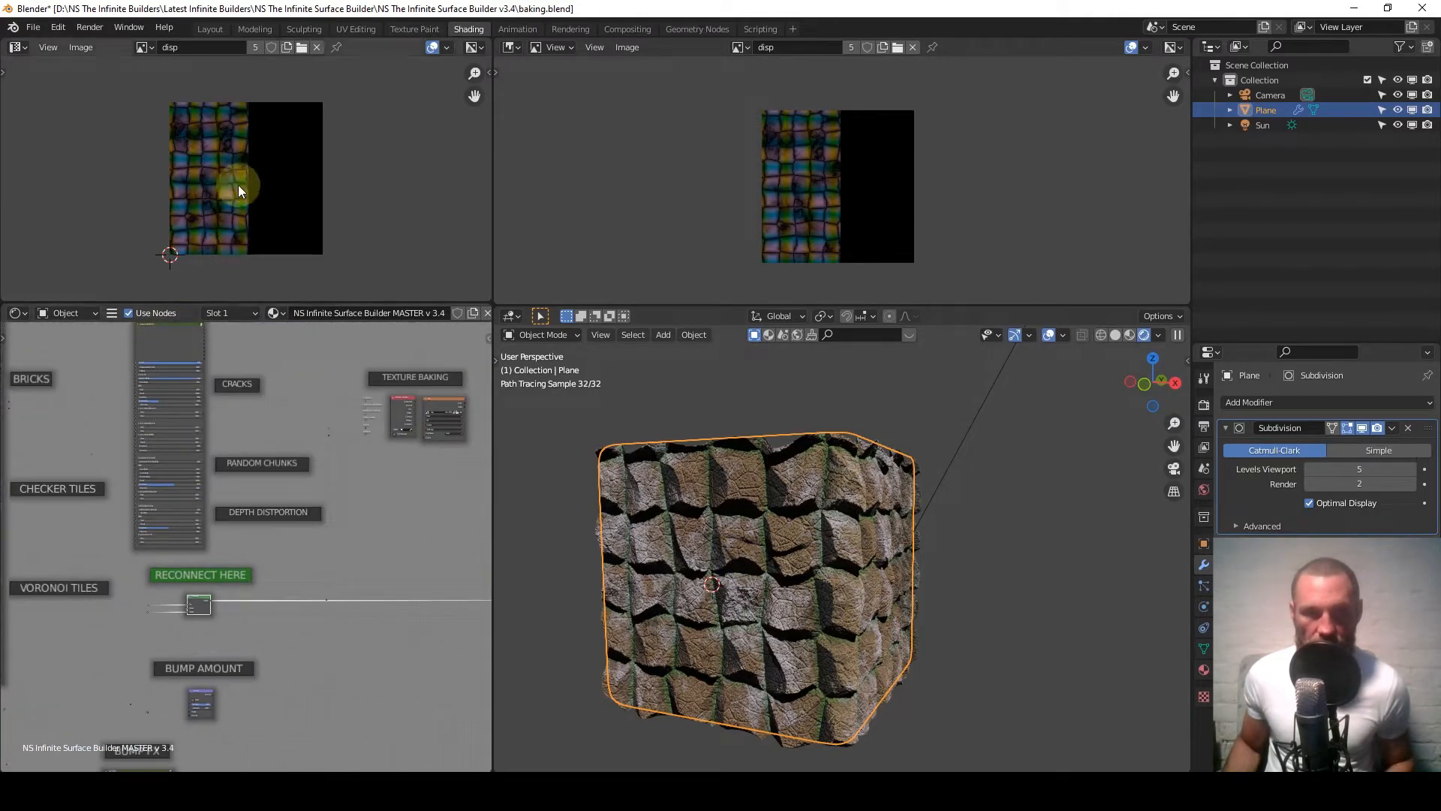
middle_drag(355, 455, 251, 501)
scroll(251, 502, up, 11)
middle_drag(435, 394, 290, 556)
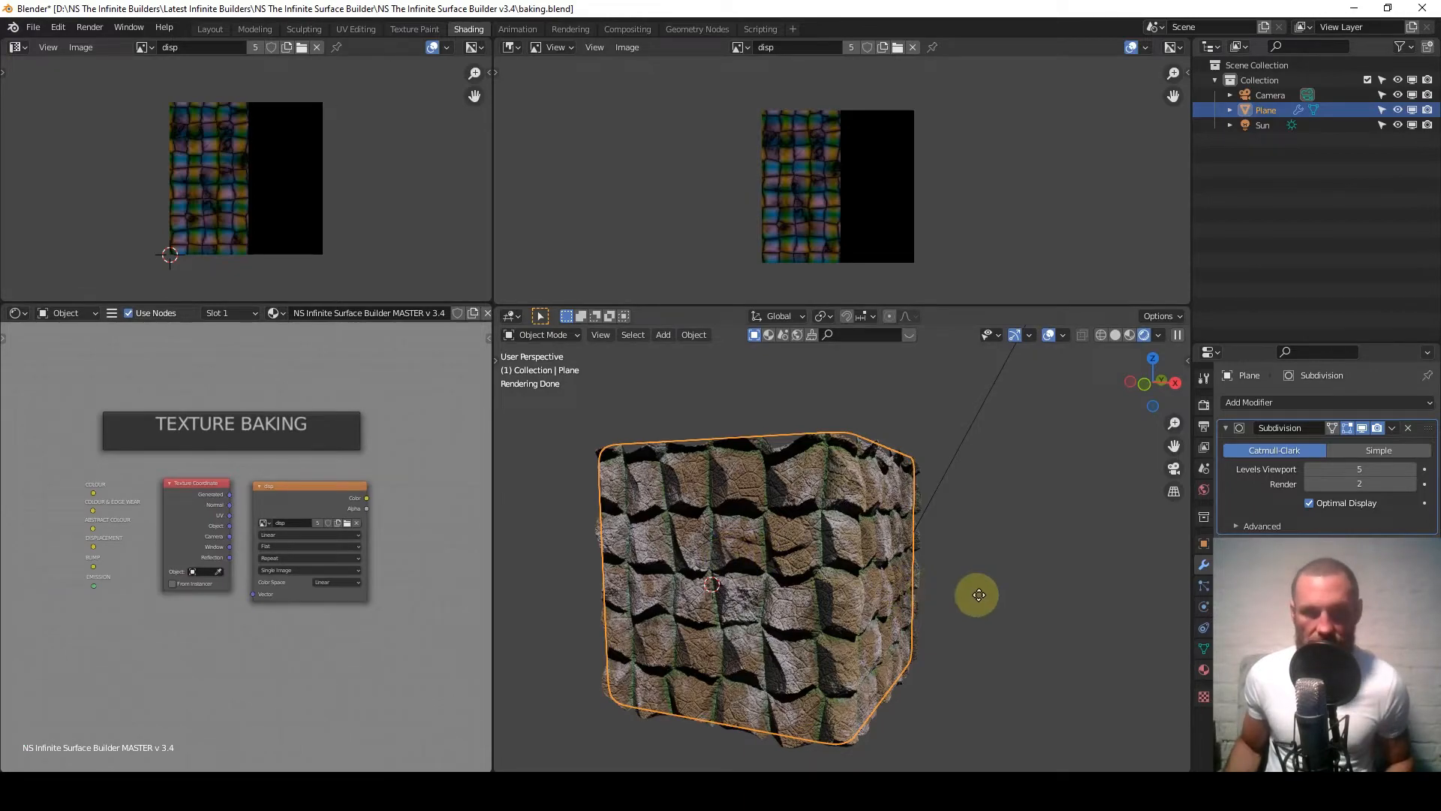
key(shift+d)
click(1108, 609)
scroll(1048, 597, down, 4)
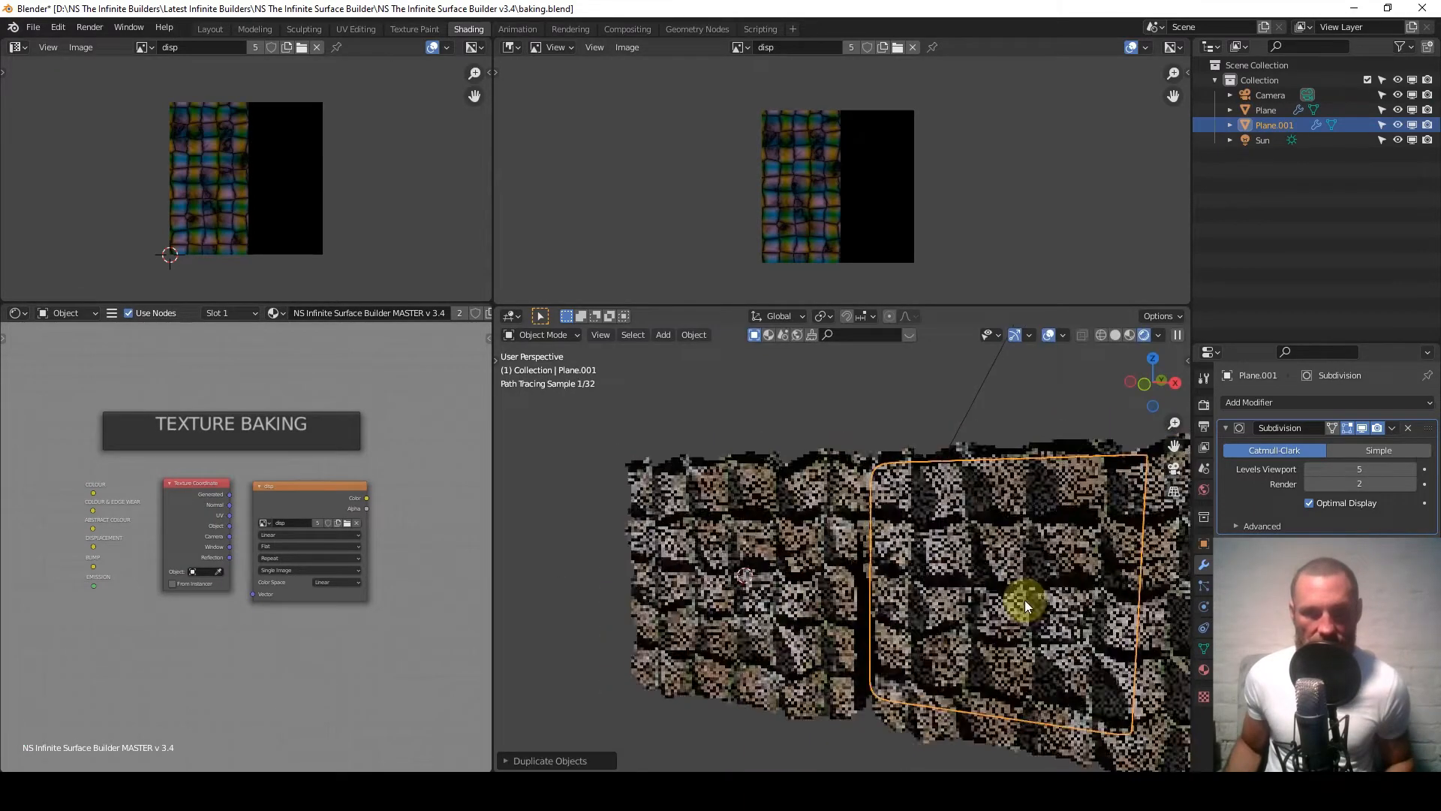
scroll(470, 308, down, 3)
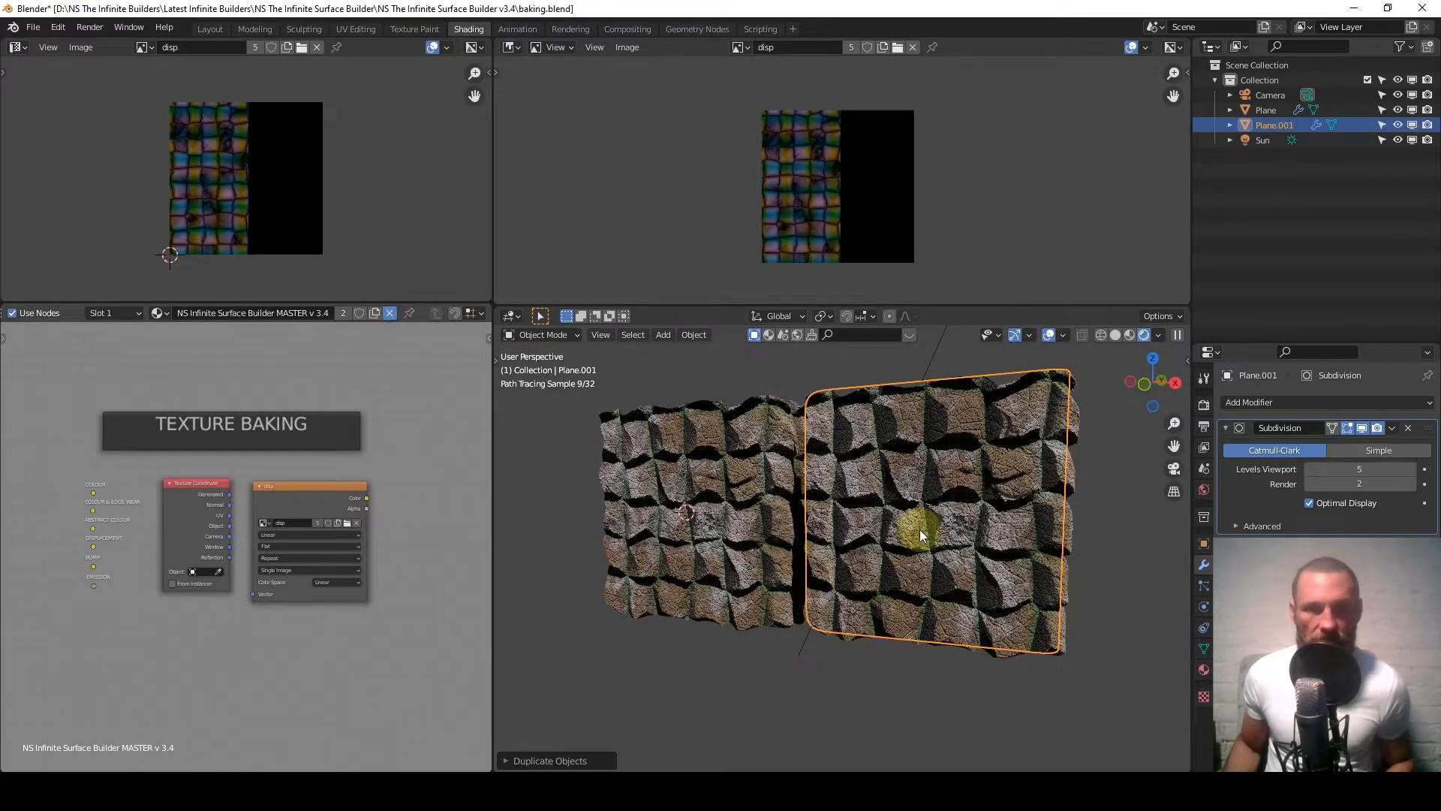
Select the original tiled object and preview the COLOUR output of its Texture Baking nodes.
click(704, 482)
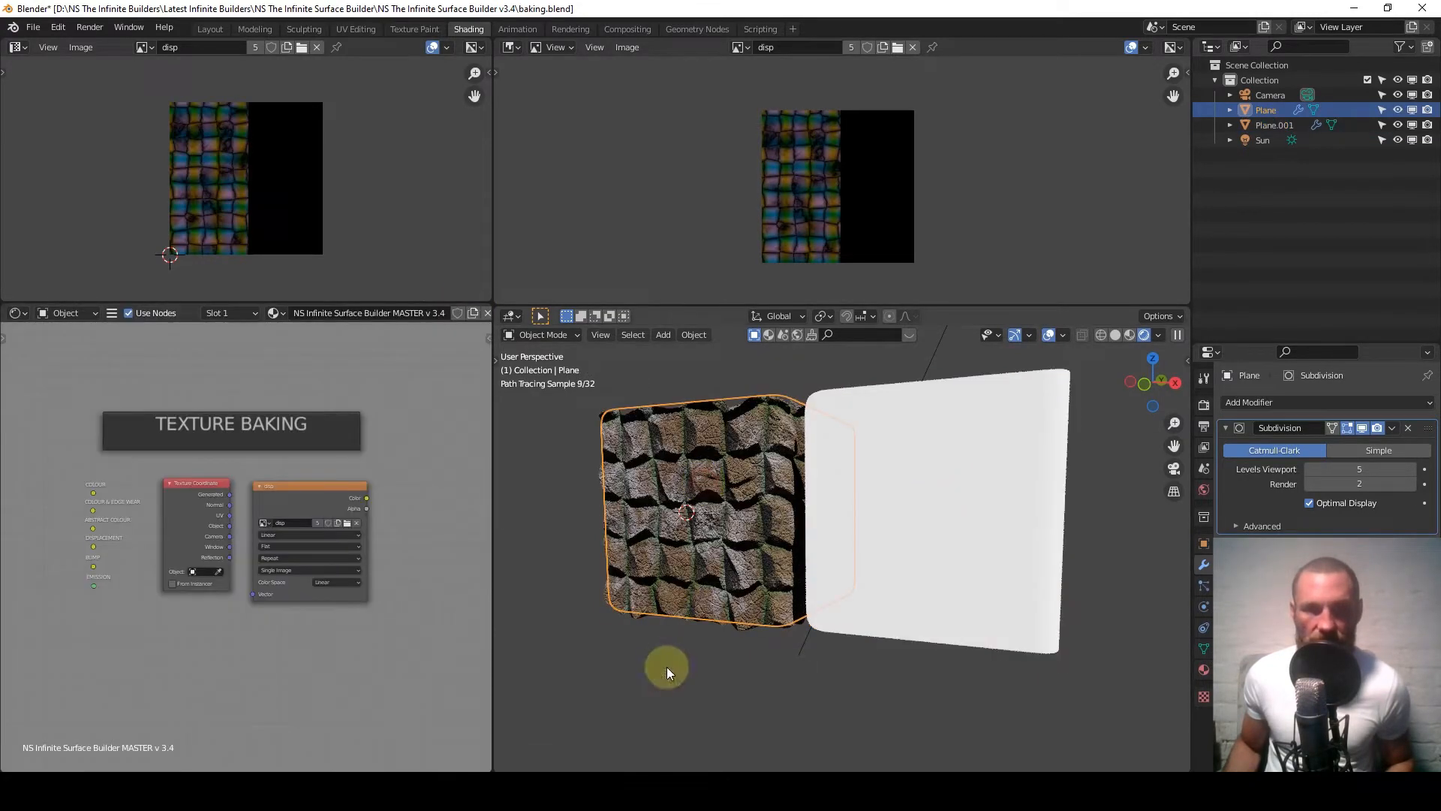
middle_drag(249, 496, 274, 548)
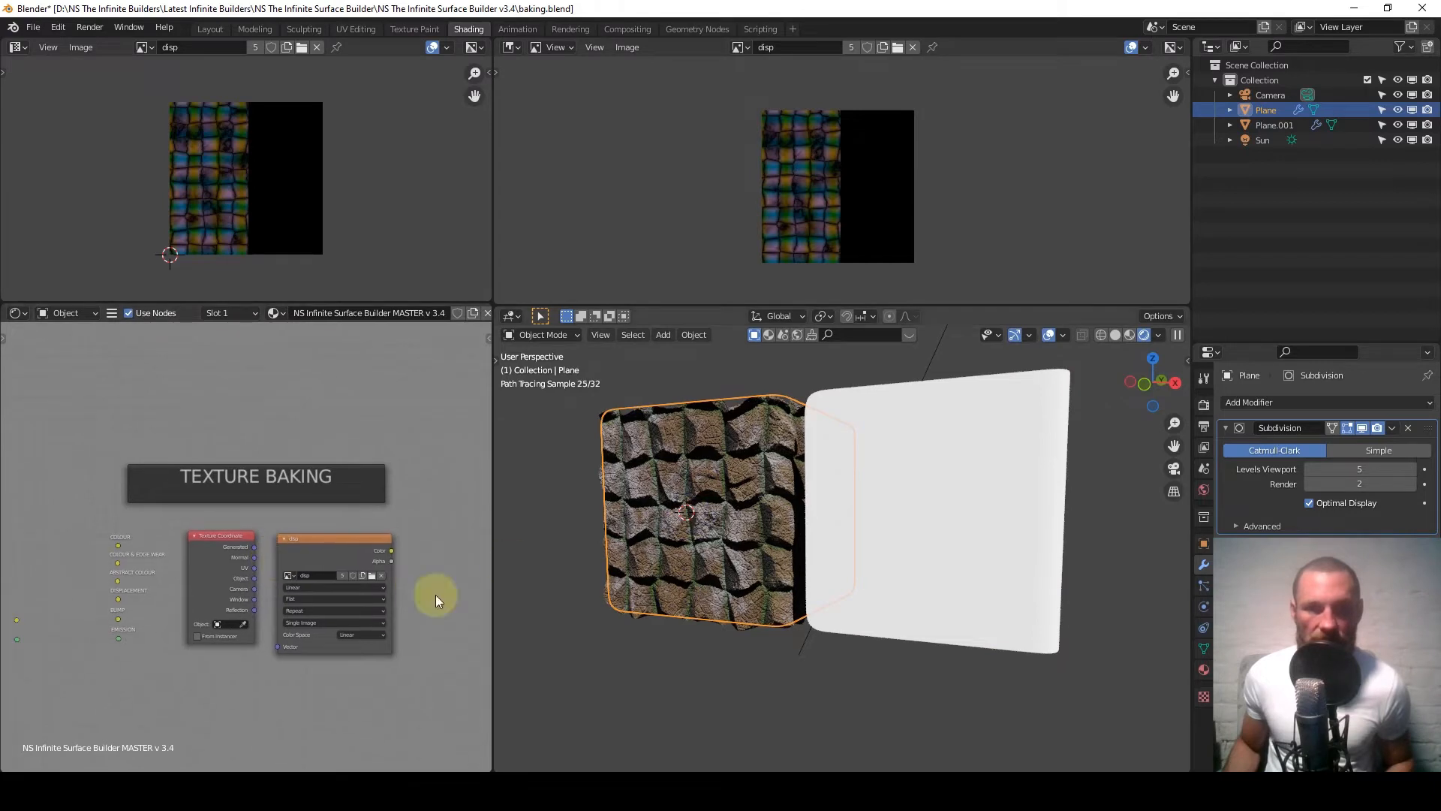
scroll(283, 589, up, 4)
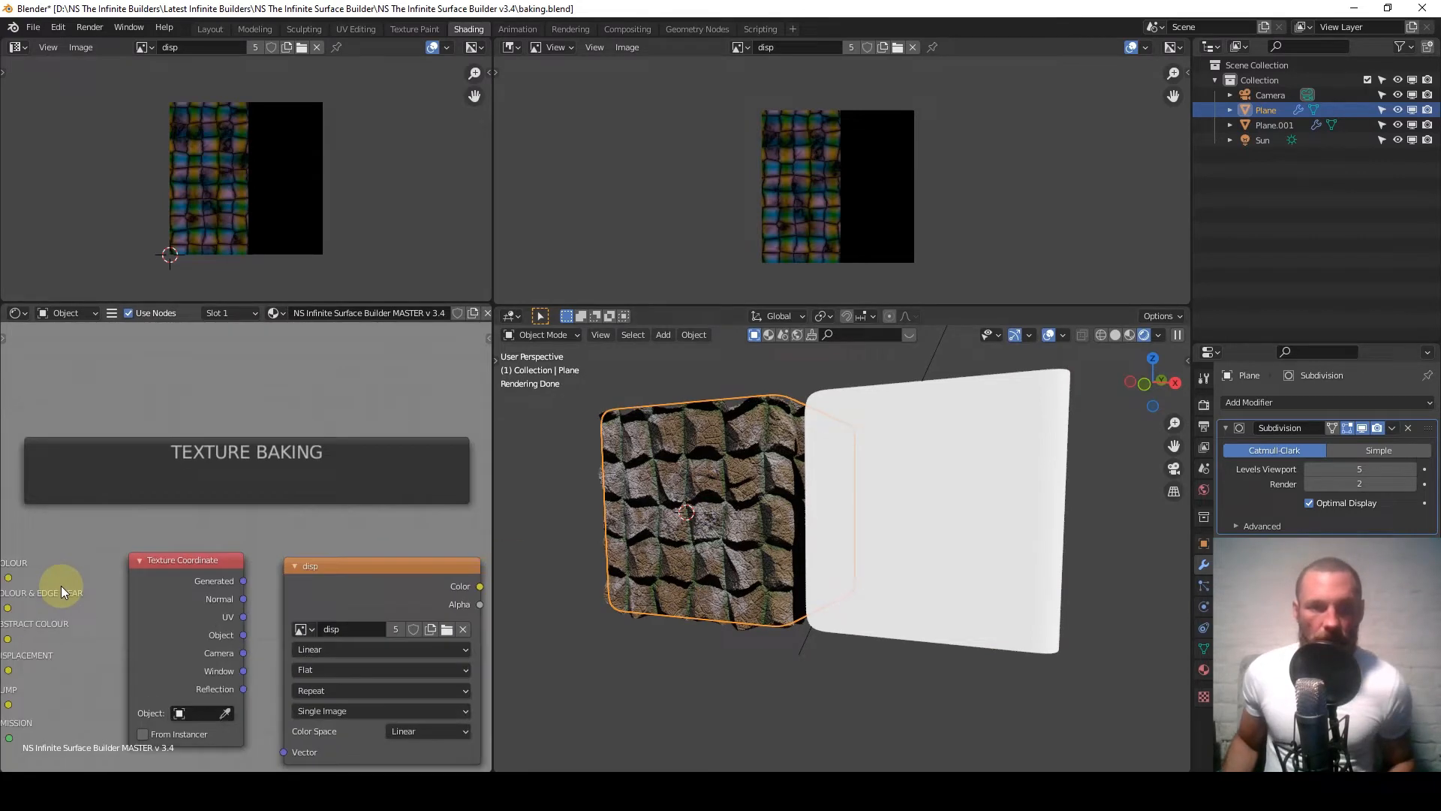
scroll(61, 585, up, 4)
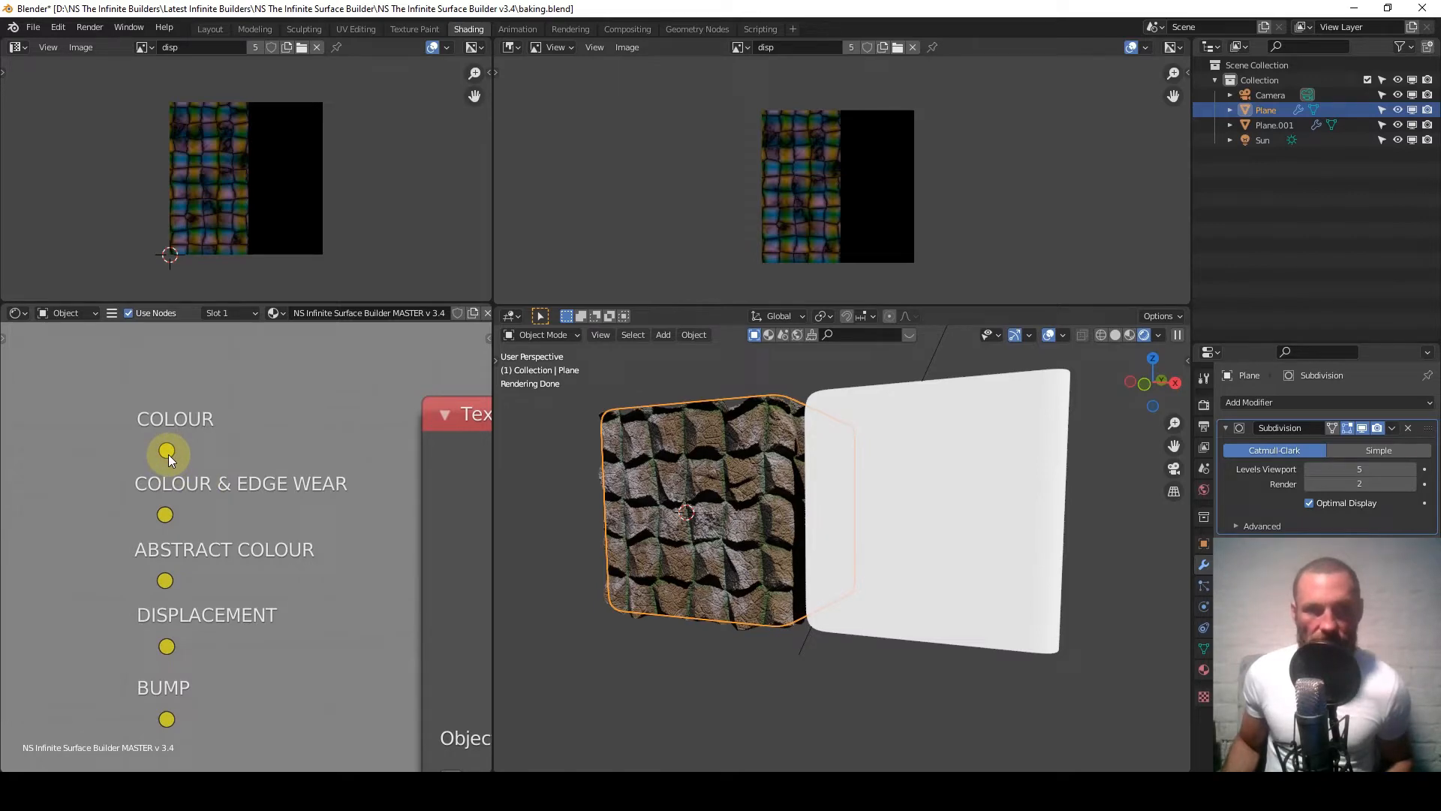
ctrl+shift+click(166, 450)
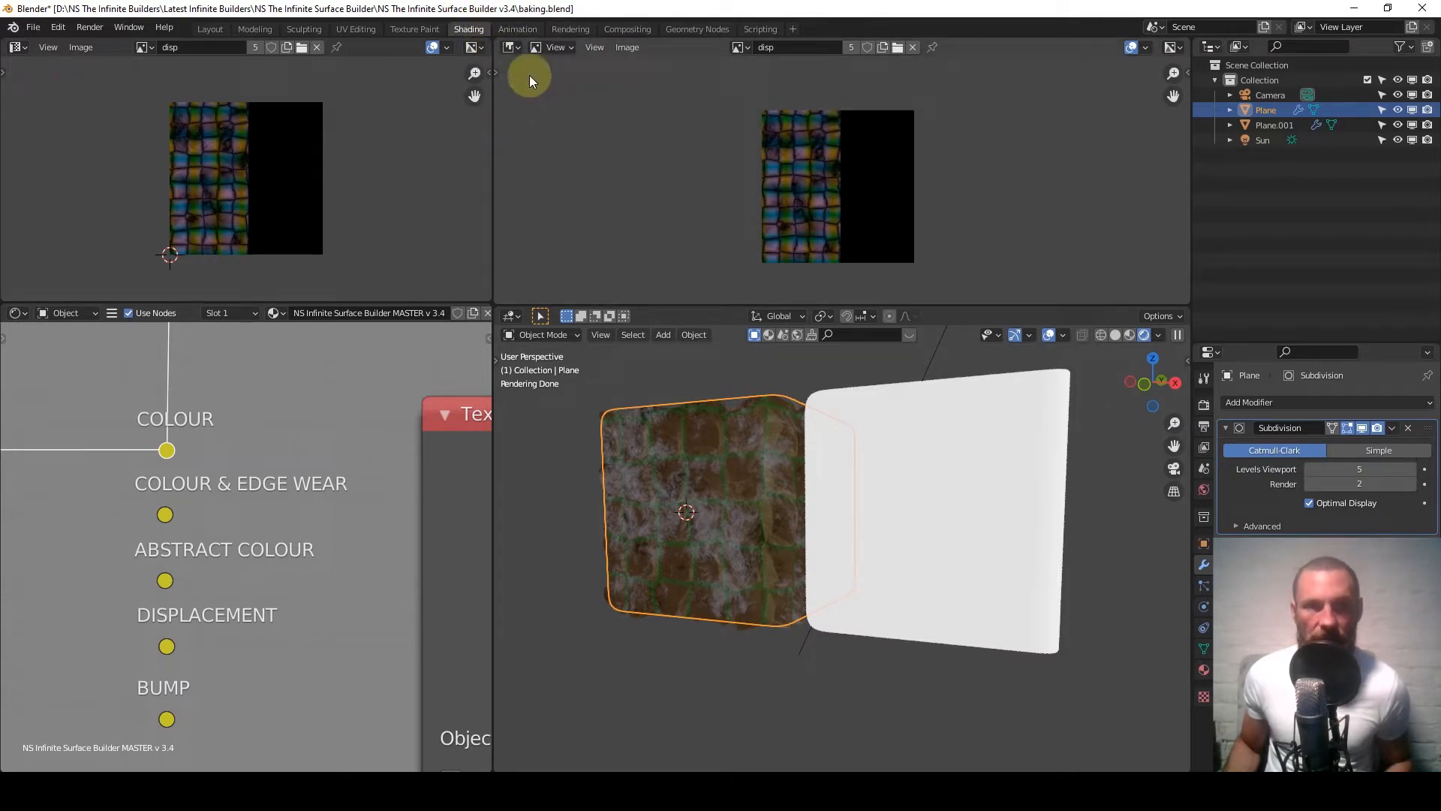
Replace the displayed disp image with a new blank 4096 px image named ISBCol, with 32-bit float disabled.
click(913, 49)
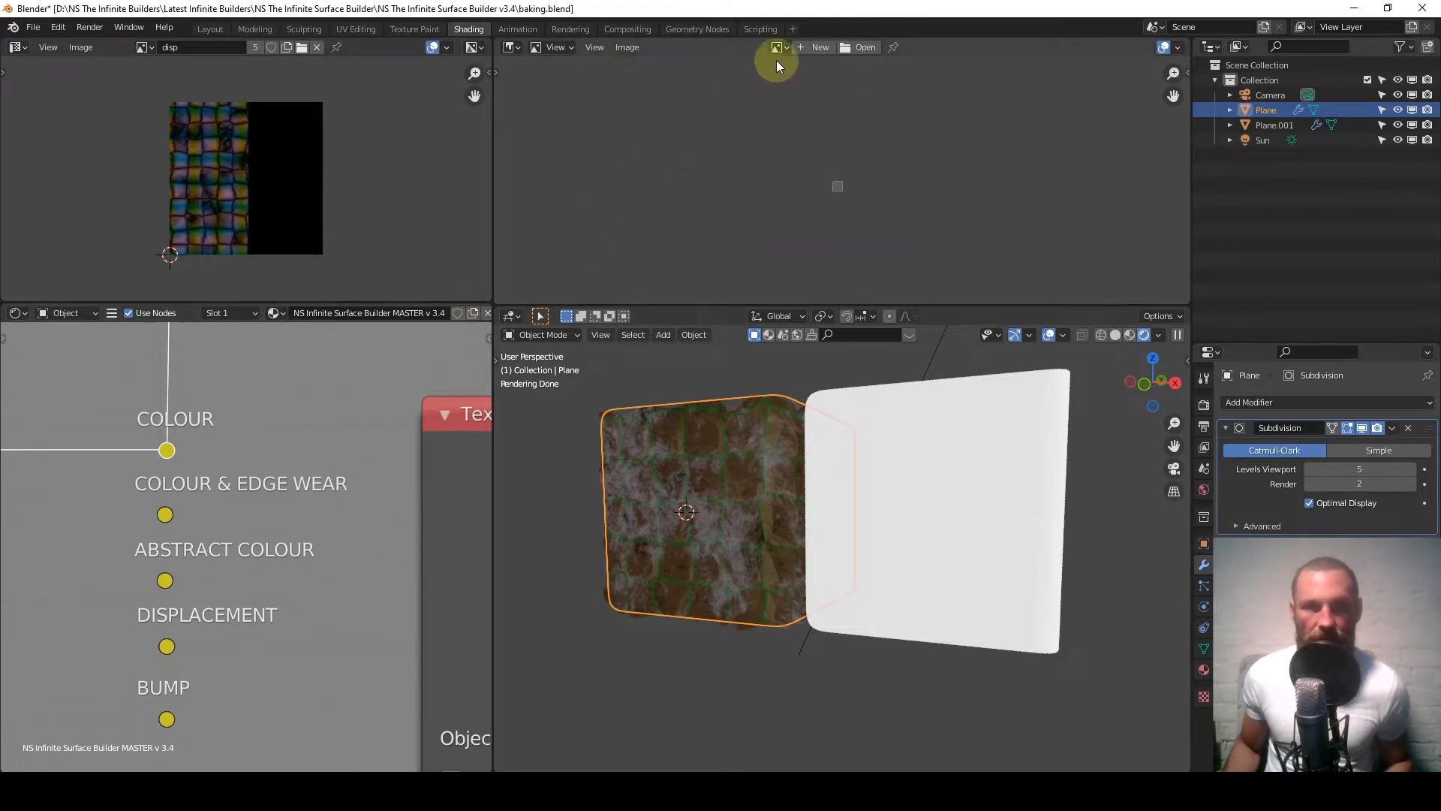
click(803, 47)
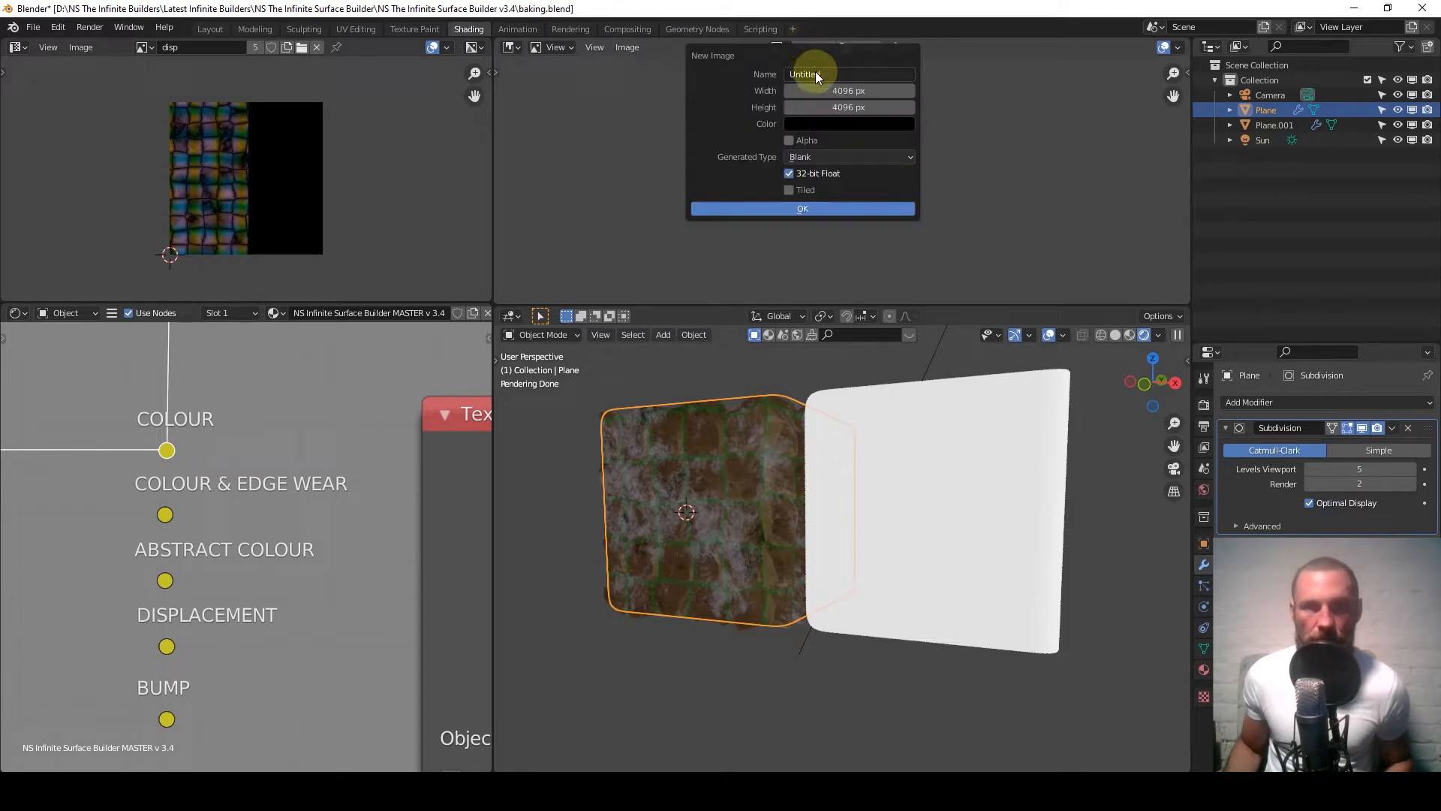
click(830, 75)
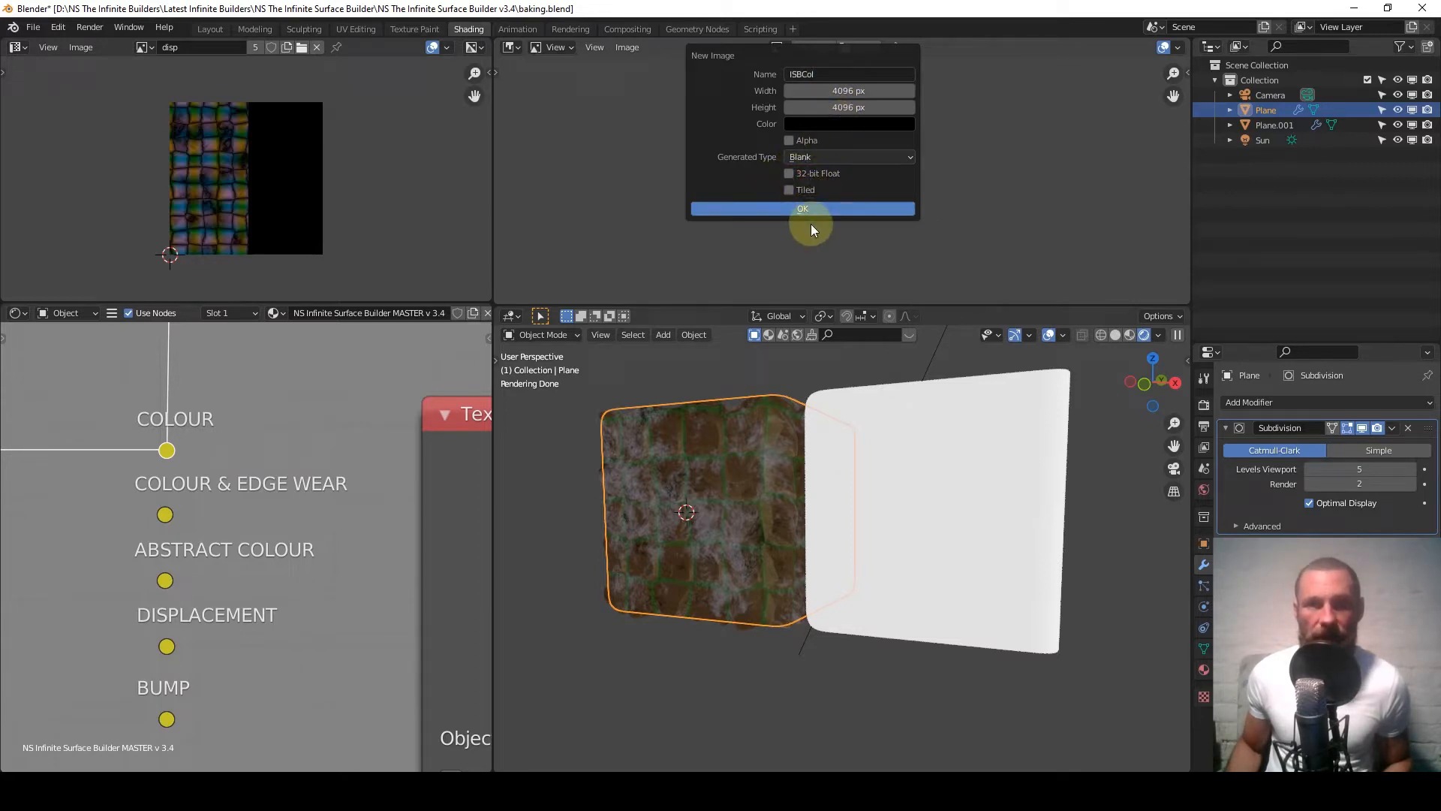
click(796, 209)
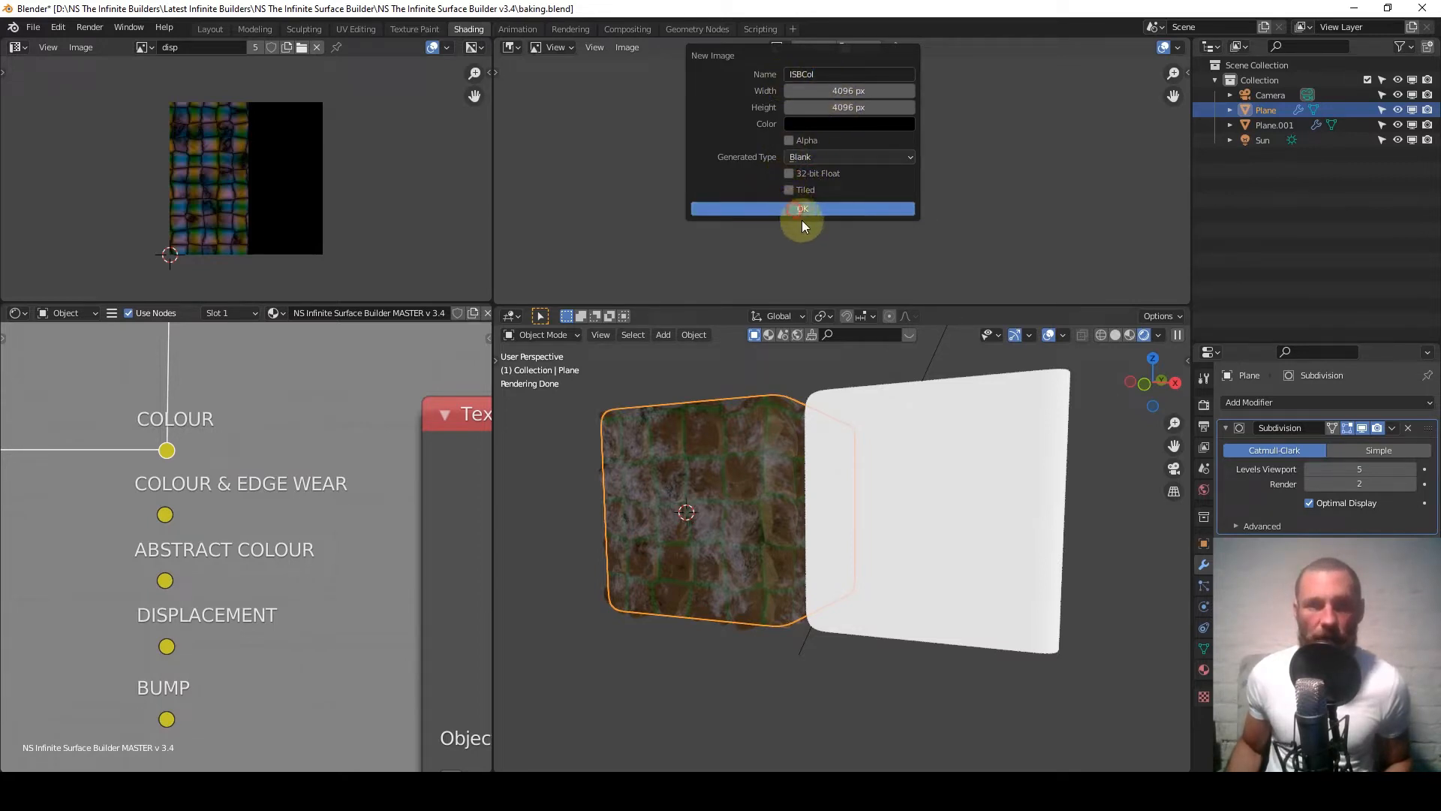
Assign the ISBCol image to the Texture Baking image node in place of disp.
scroll(345, 539, down, 10)
middle_drag(470, 603, 315, 495)
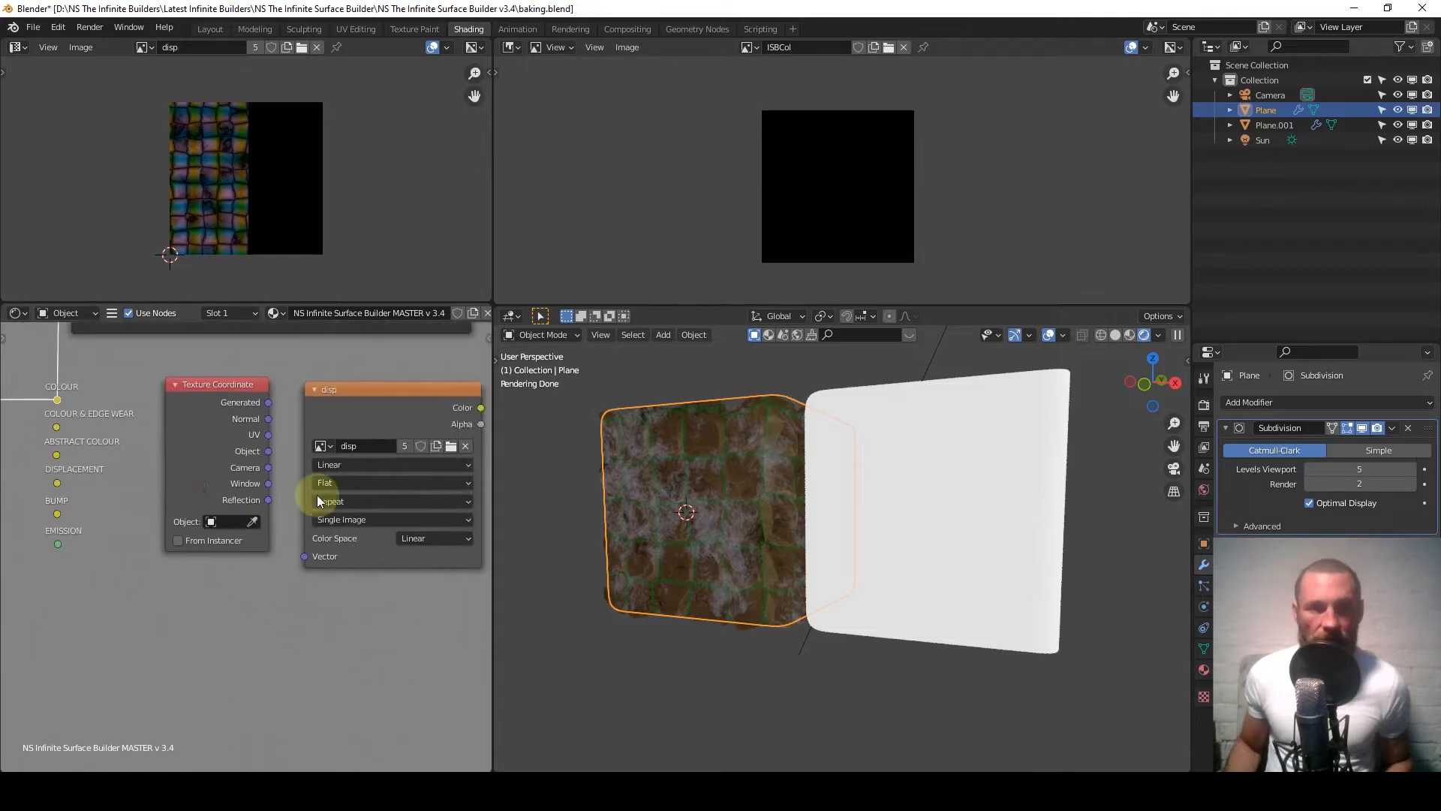
scroll(345, 466, up, 6)
click(366, 385)
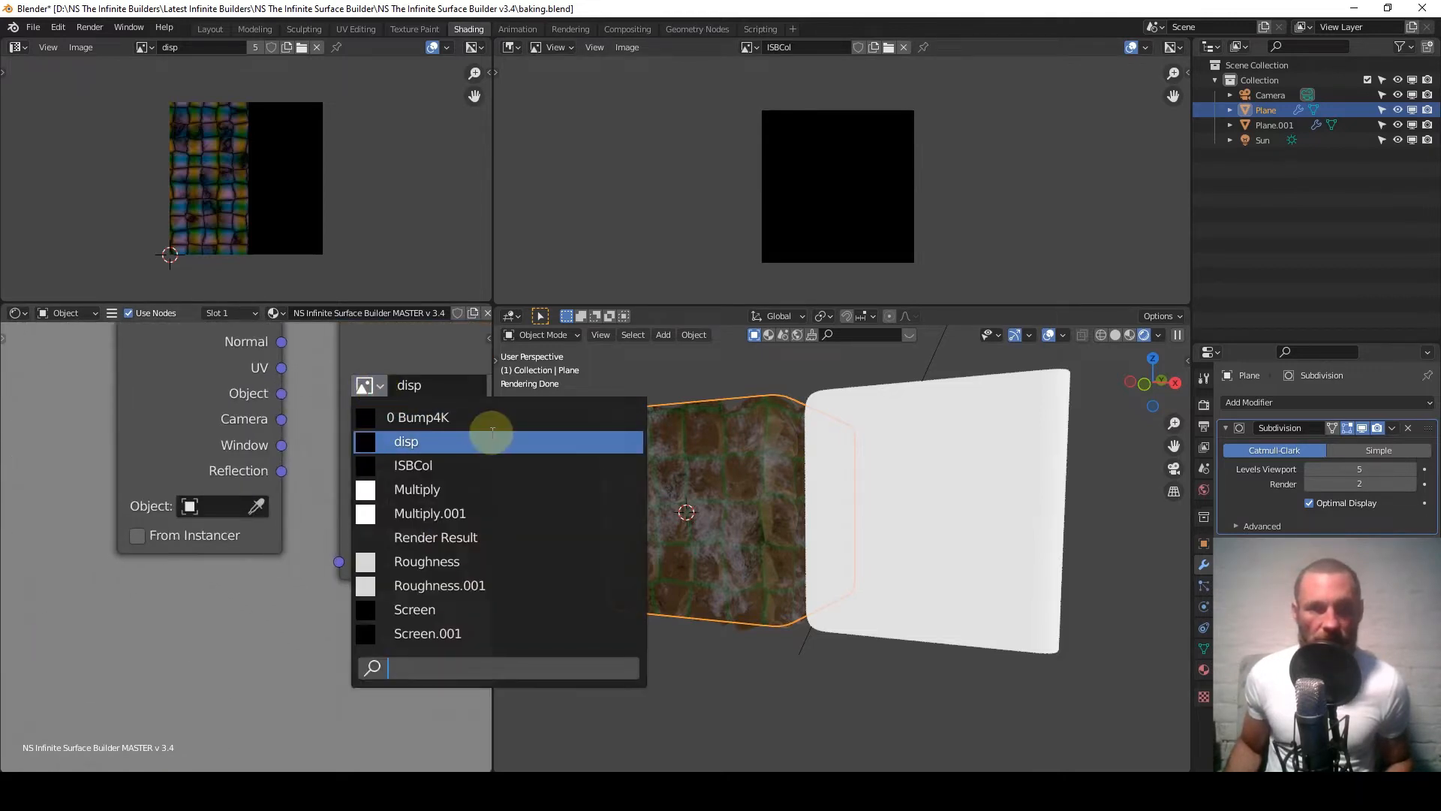
click(497, 463)
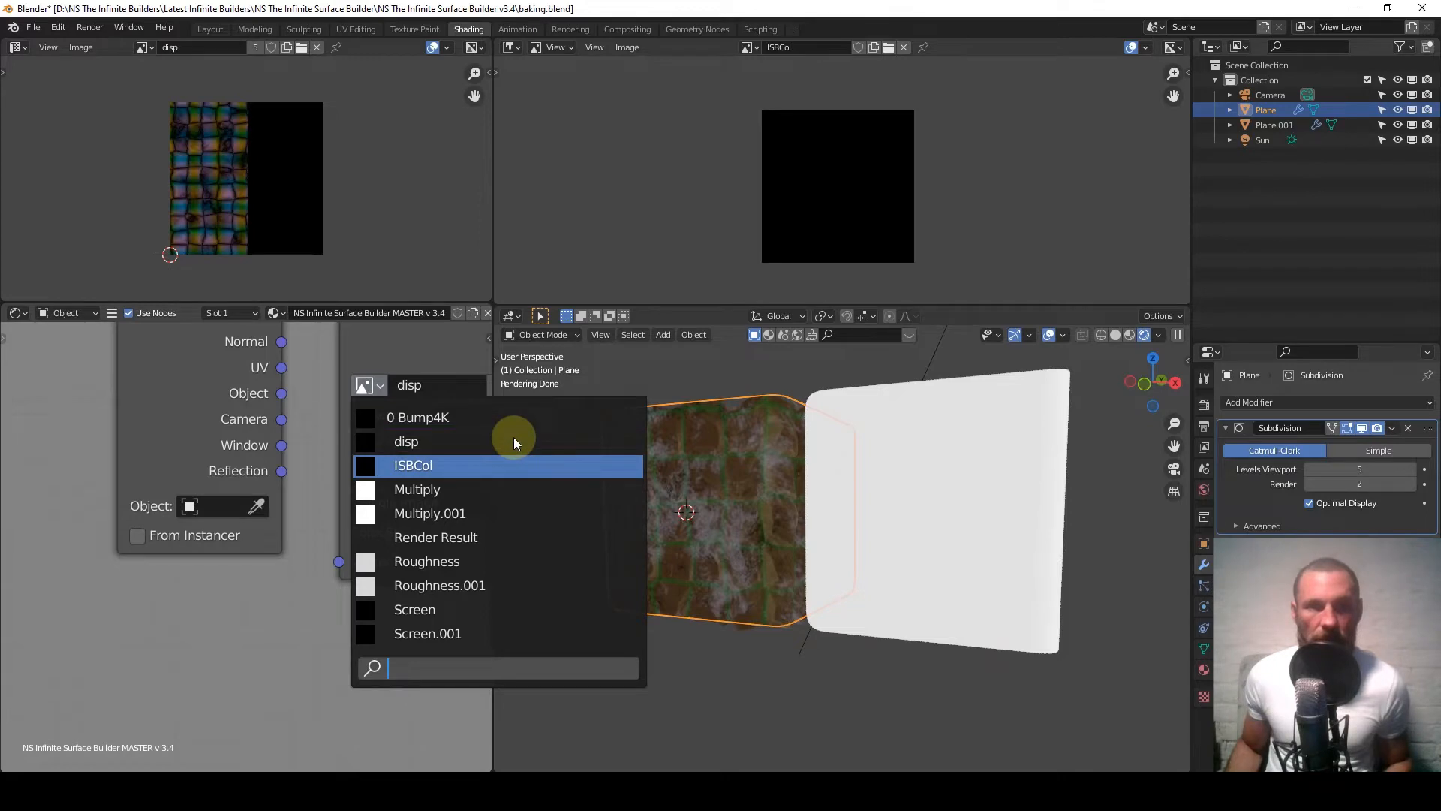
click(507, 460)
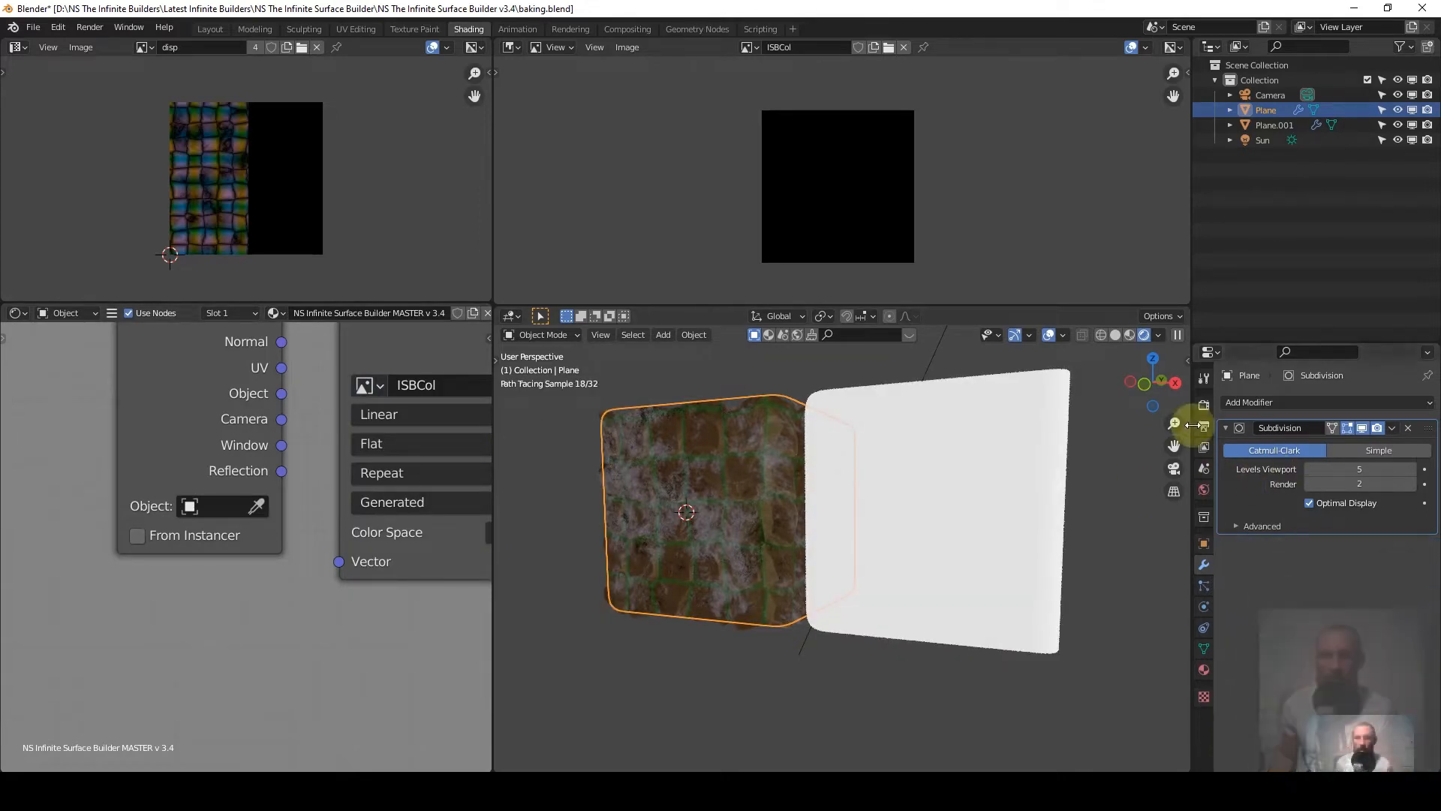
Review the Cycles render settings, examining the sampling values and the performance tile sizes used for baking.
click(1204, 405)
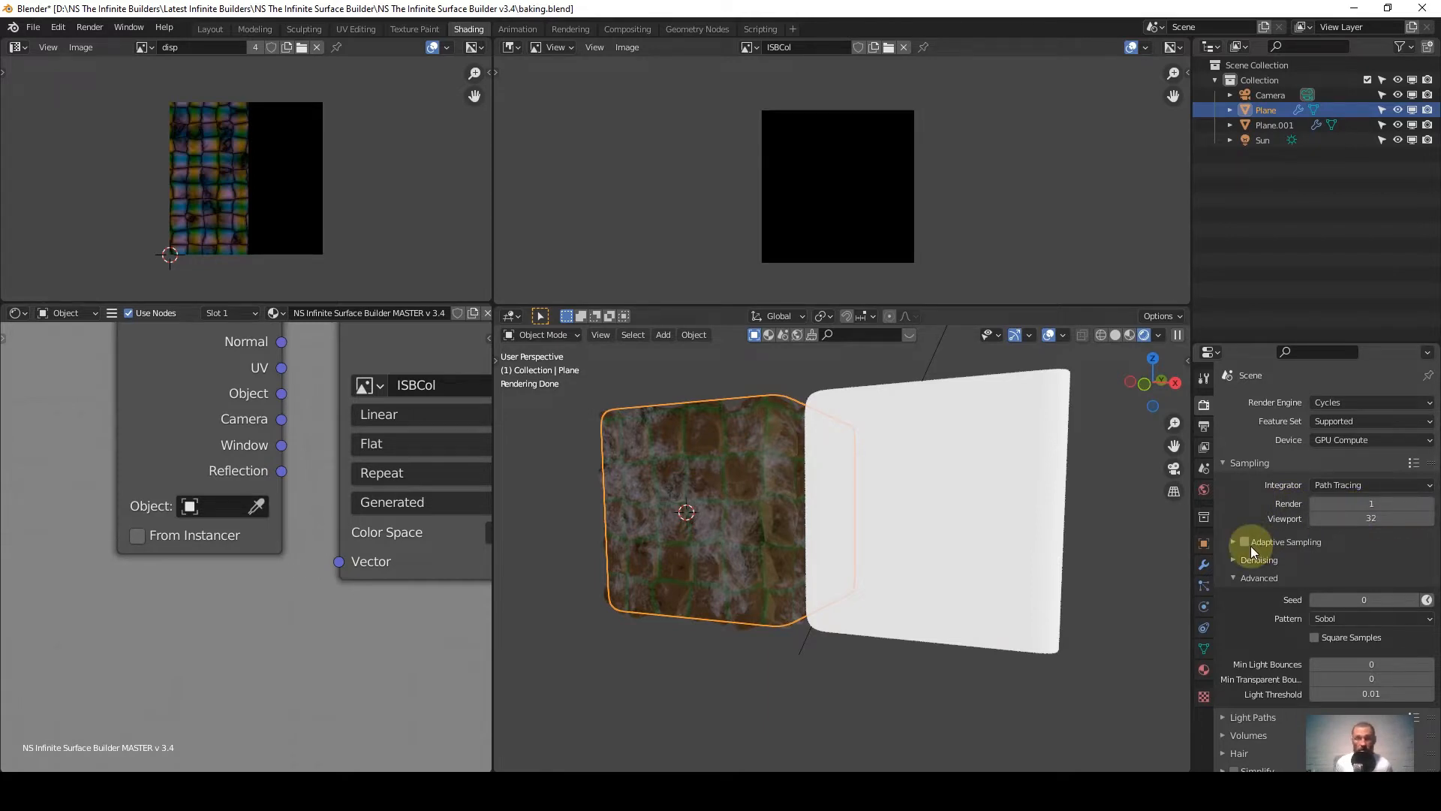
scroll(1250, 547, down, 5)
scroll(1251, 553, down, 4)
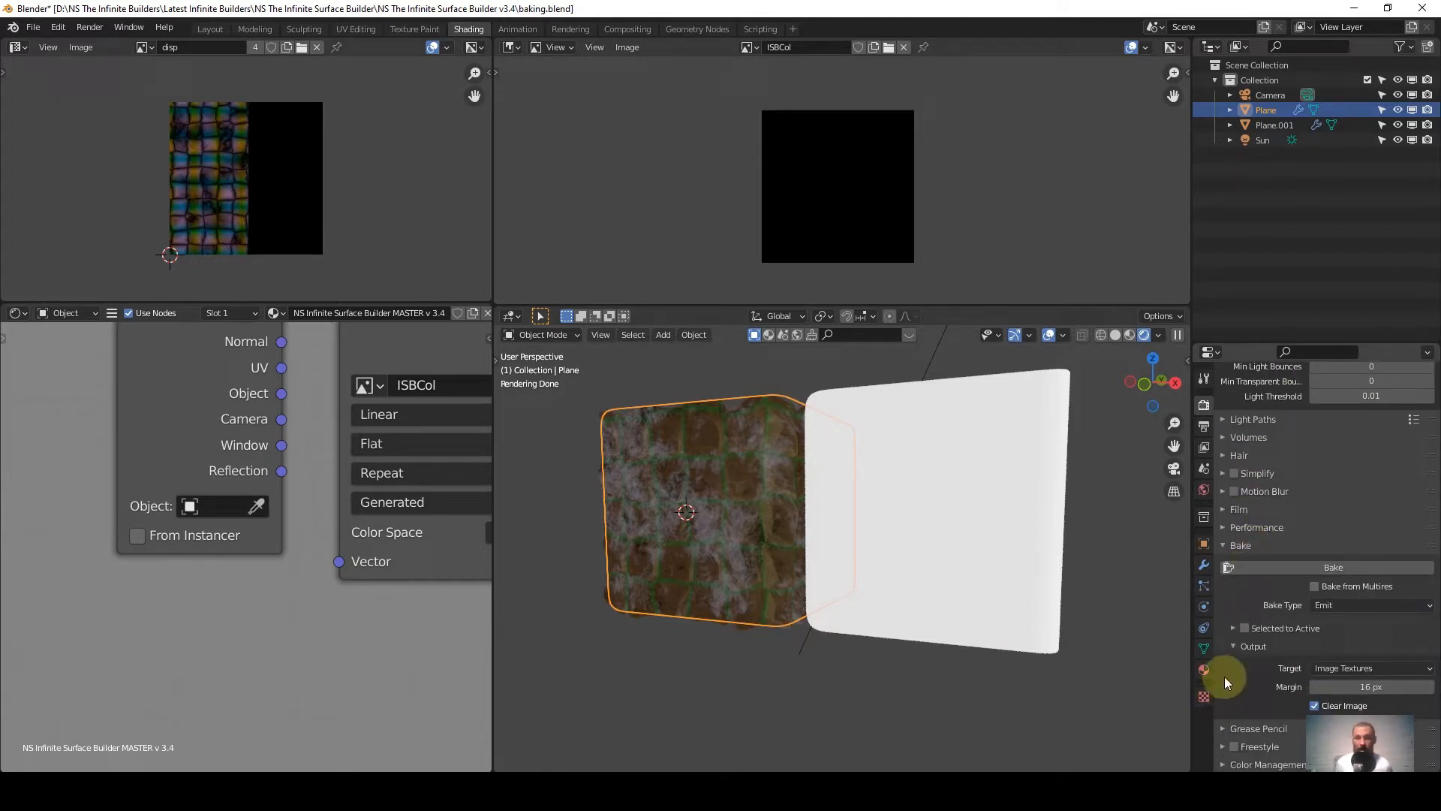
click(1219, 529)
scroll(1240, 533, down, 3)
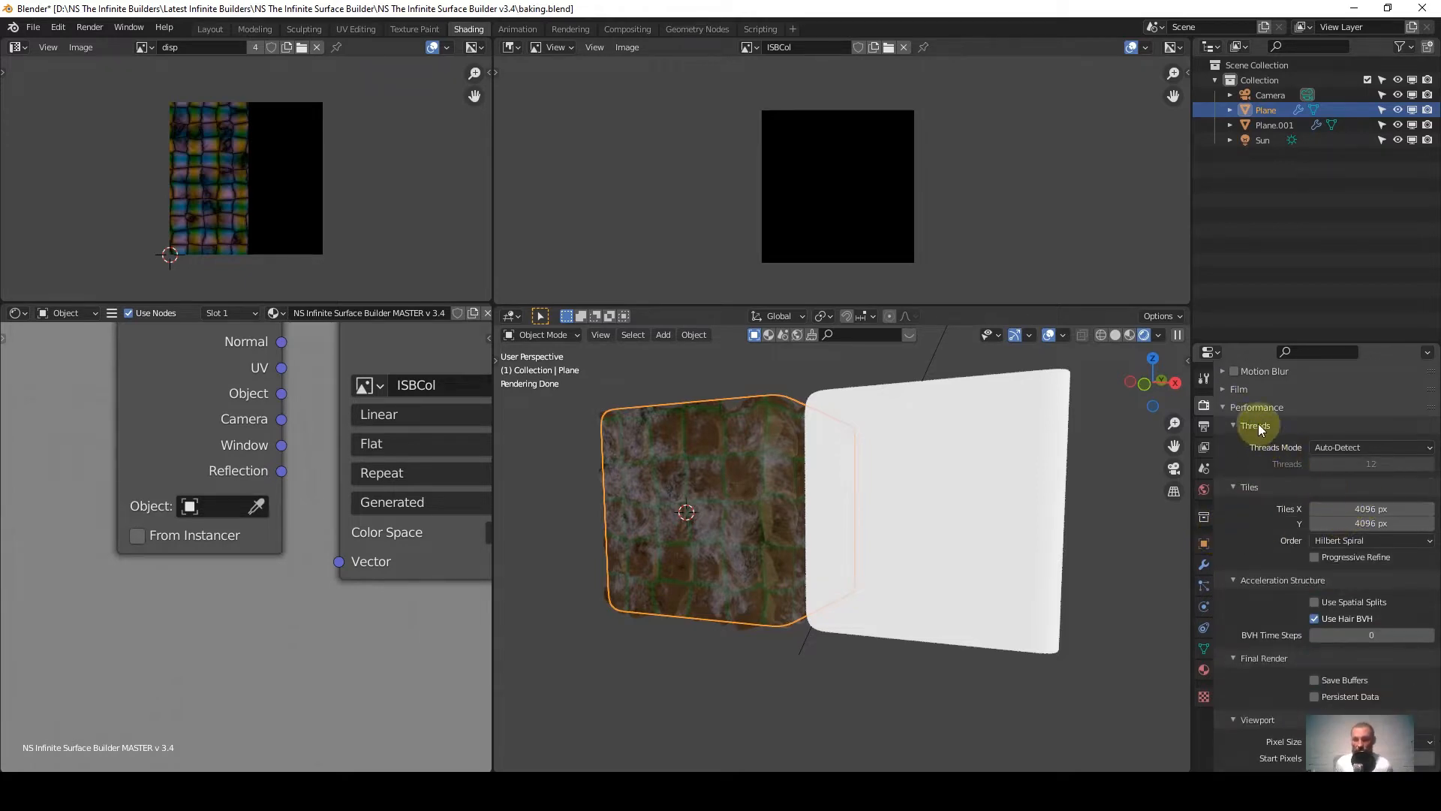
scroll(1295, 507, down, 3)
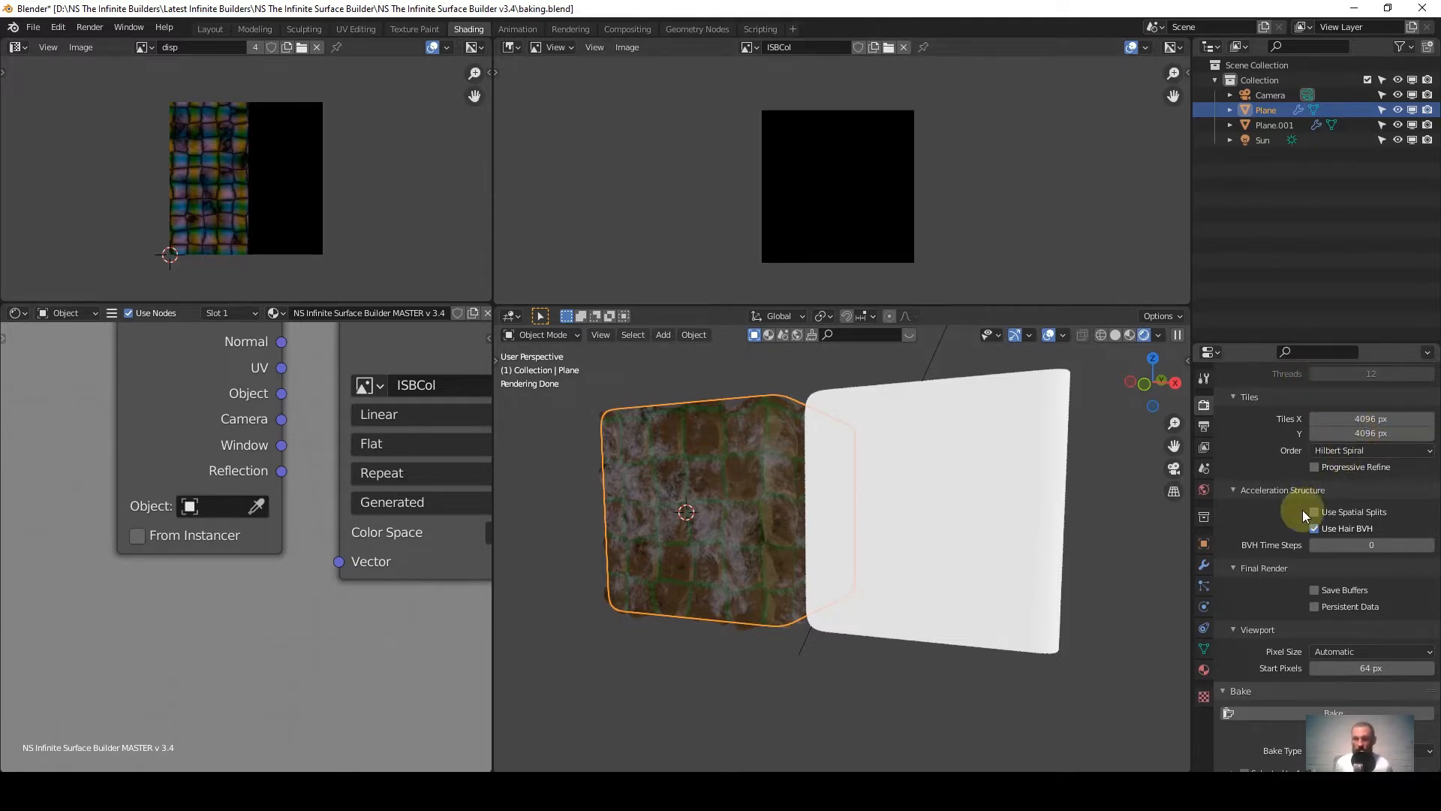
scroll(1262, 434, up, 5)
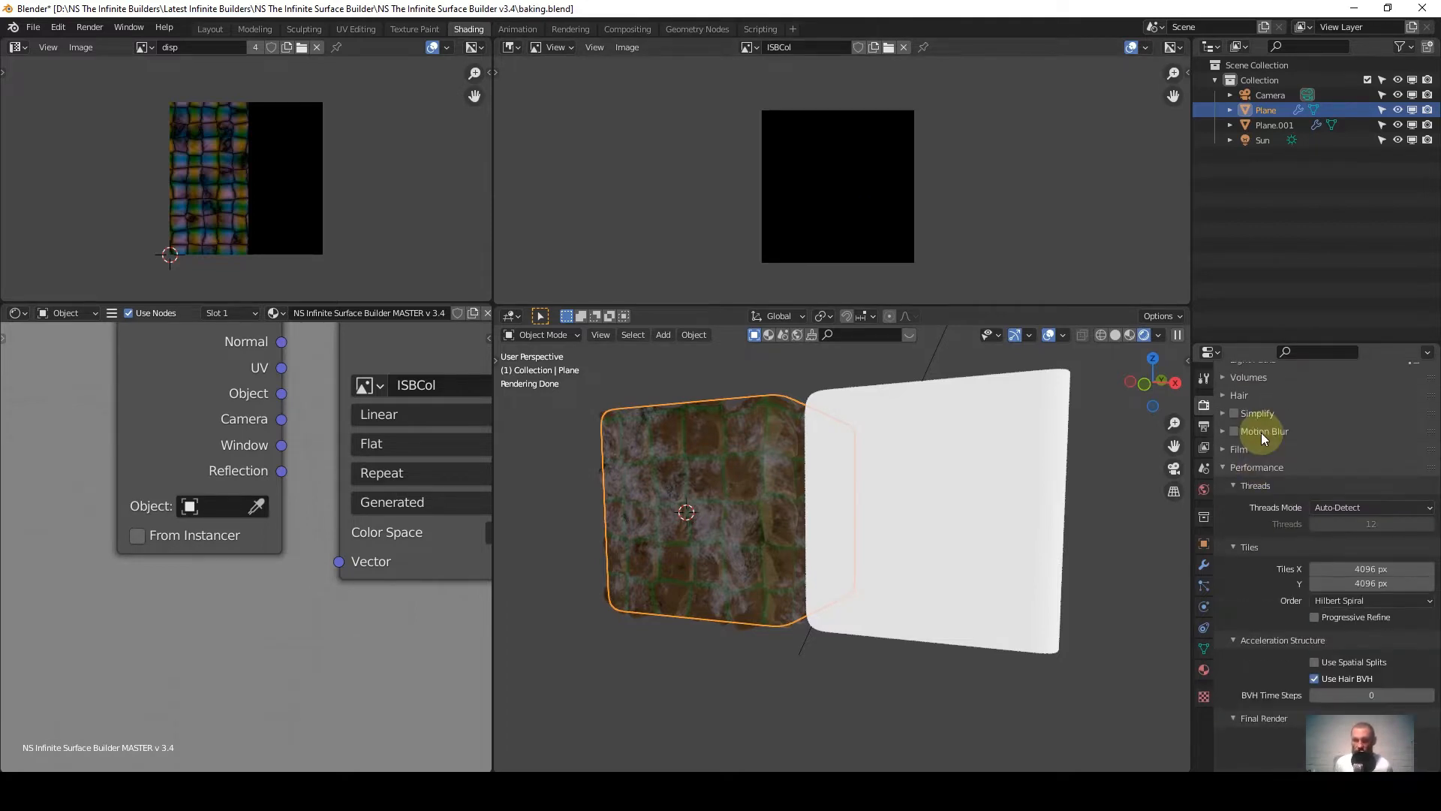
click(1222, 464)
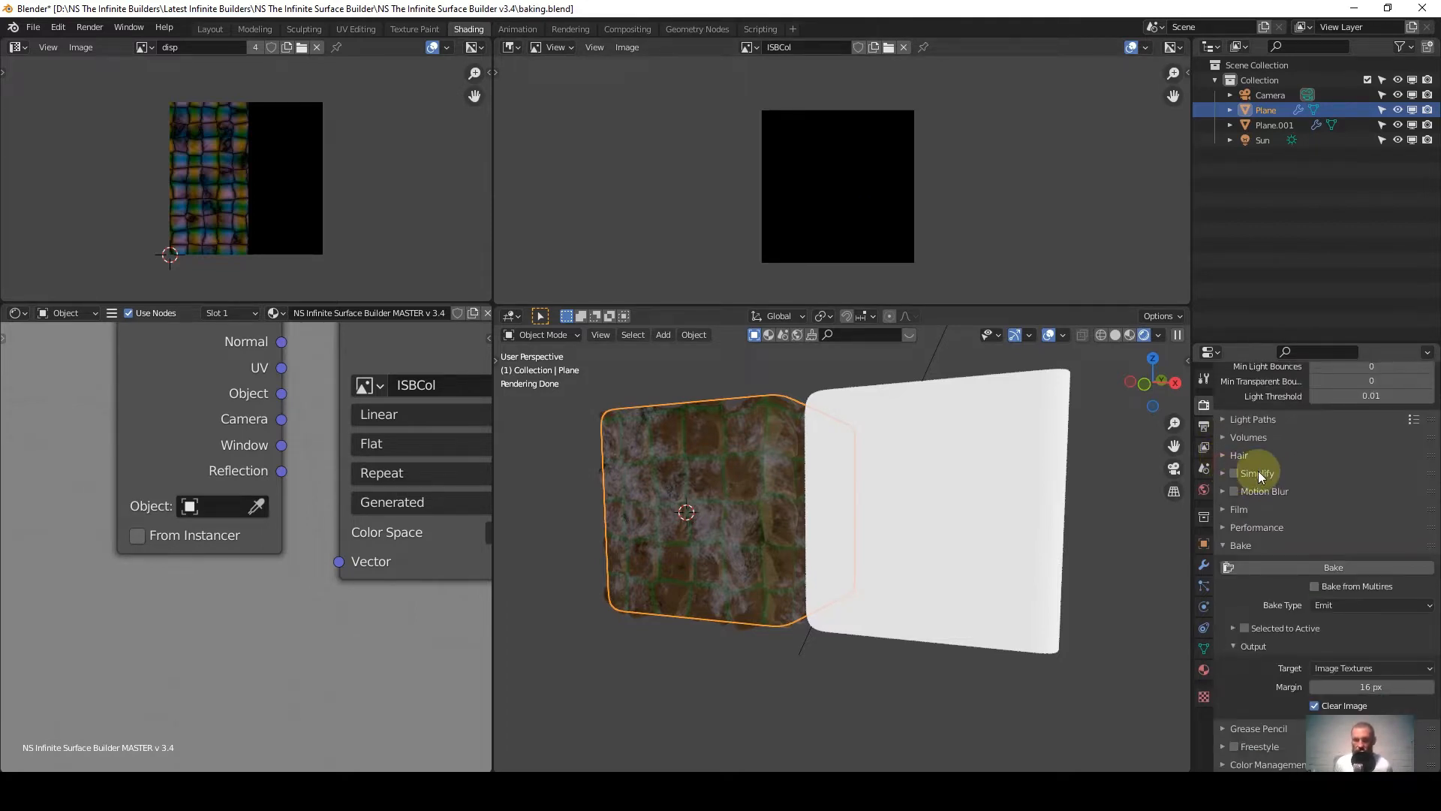
Choose Emit as the bake type in the render bake settings.
click(1222, 544)
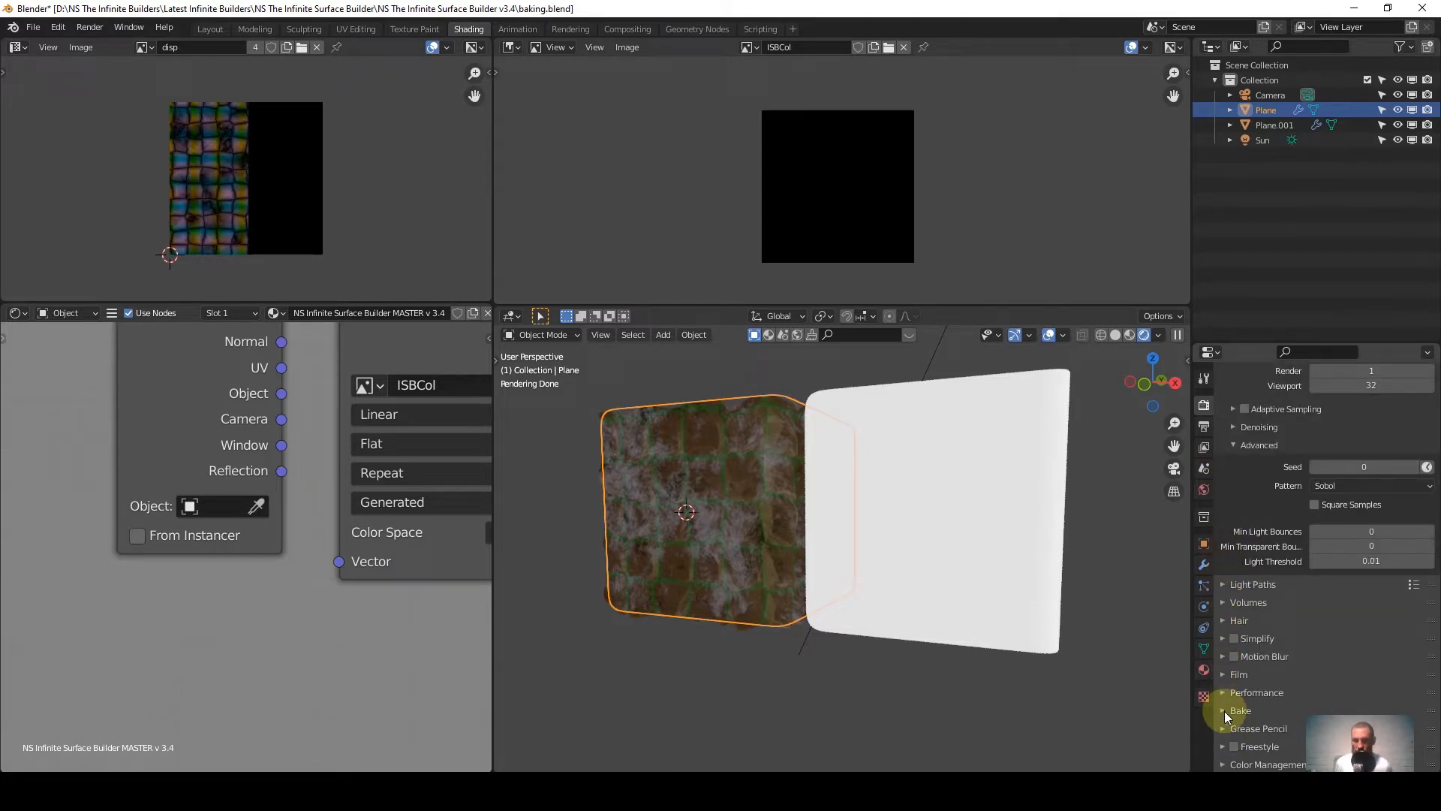
click(1224, 710)
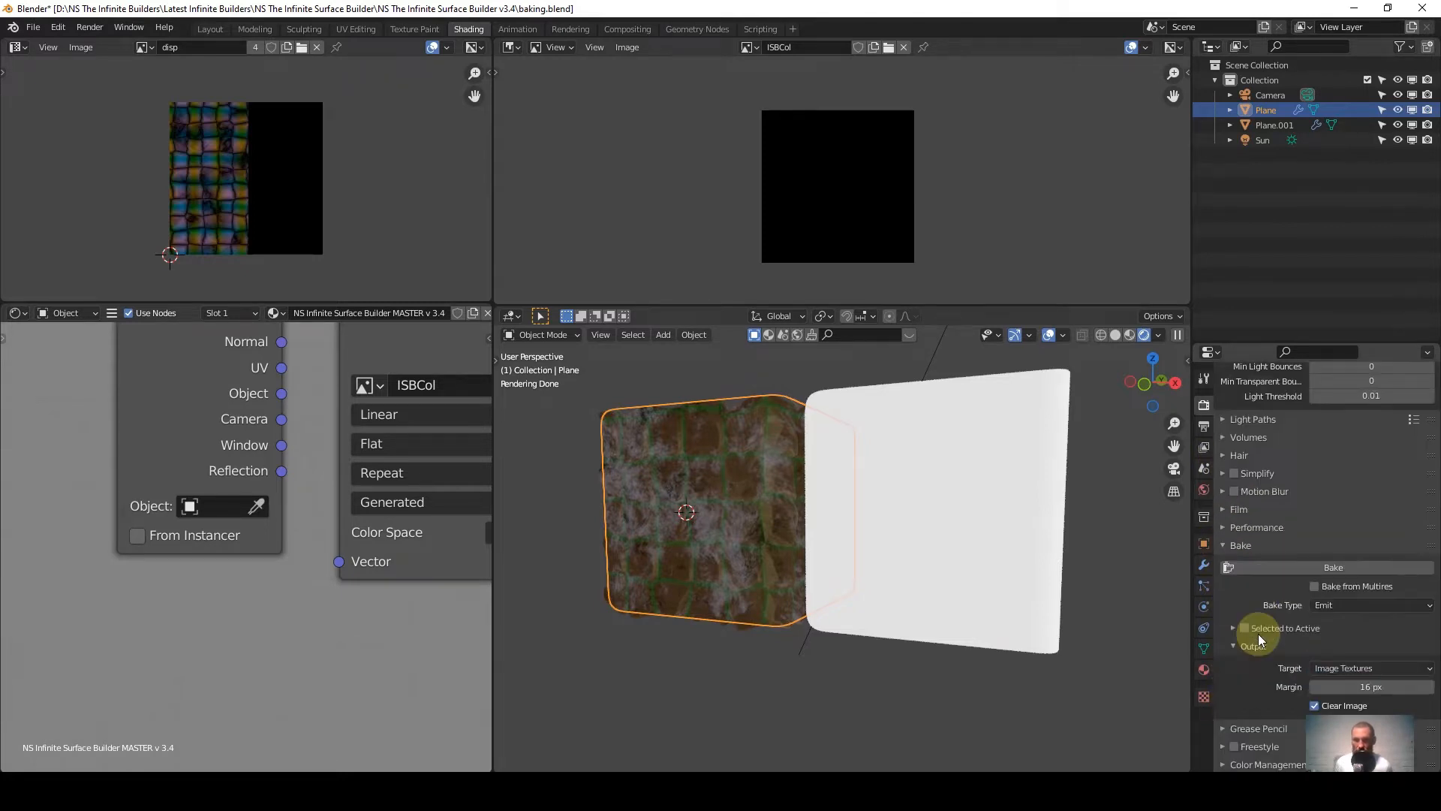
click(1329, 606)
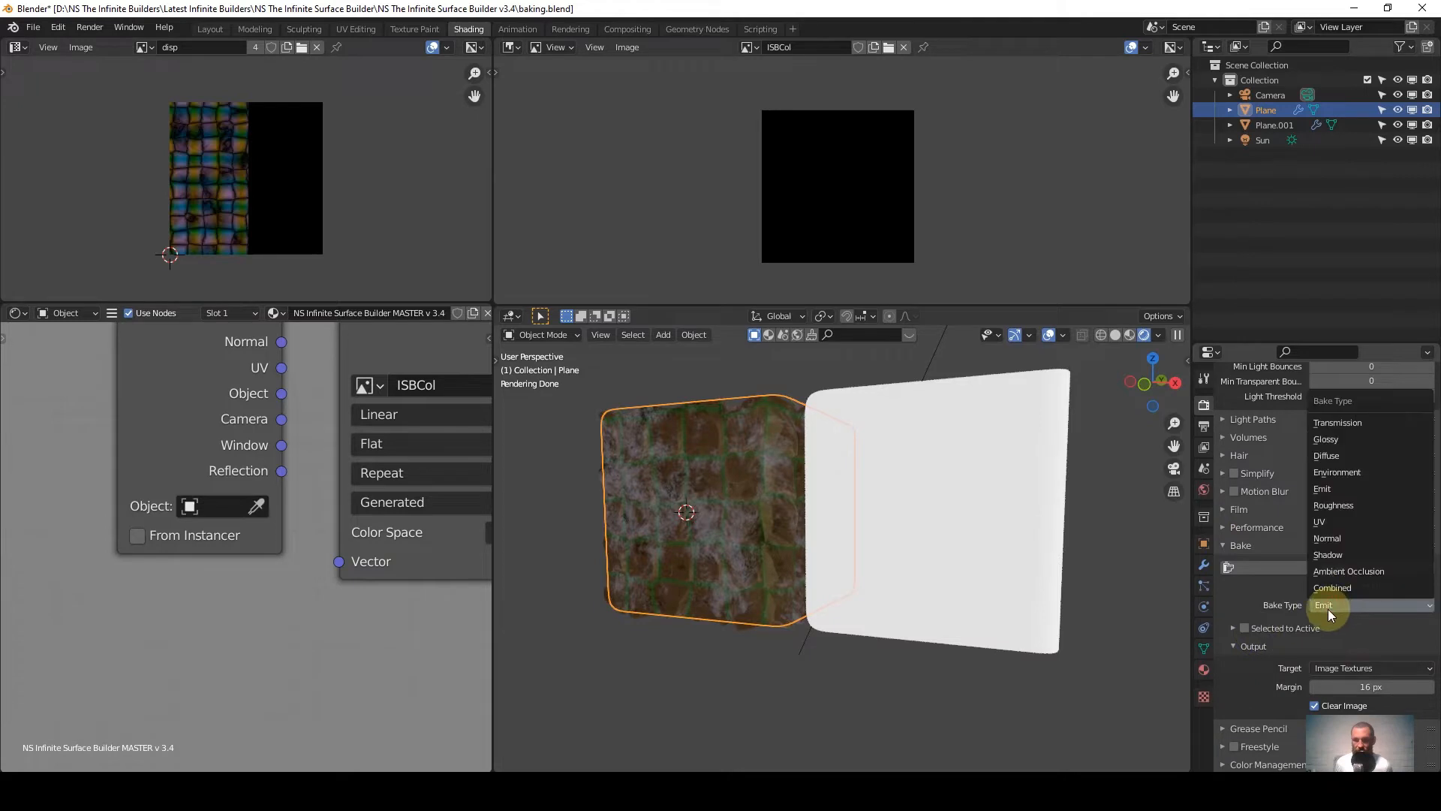
click(1328, 490)
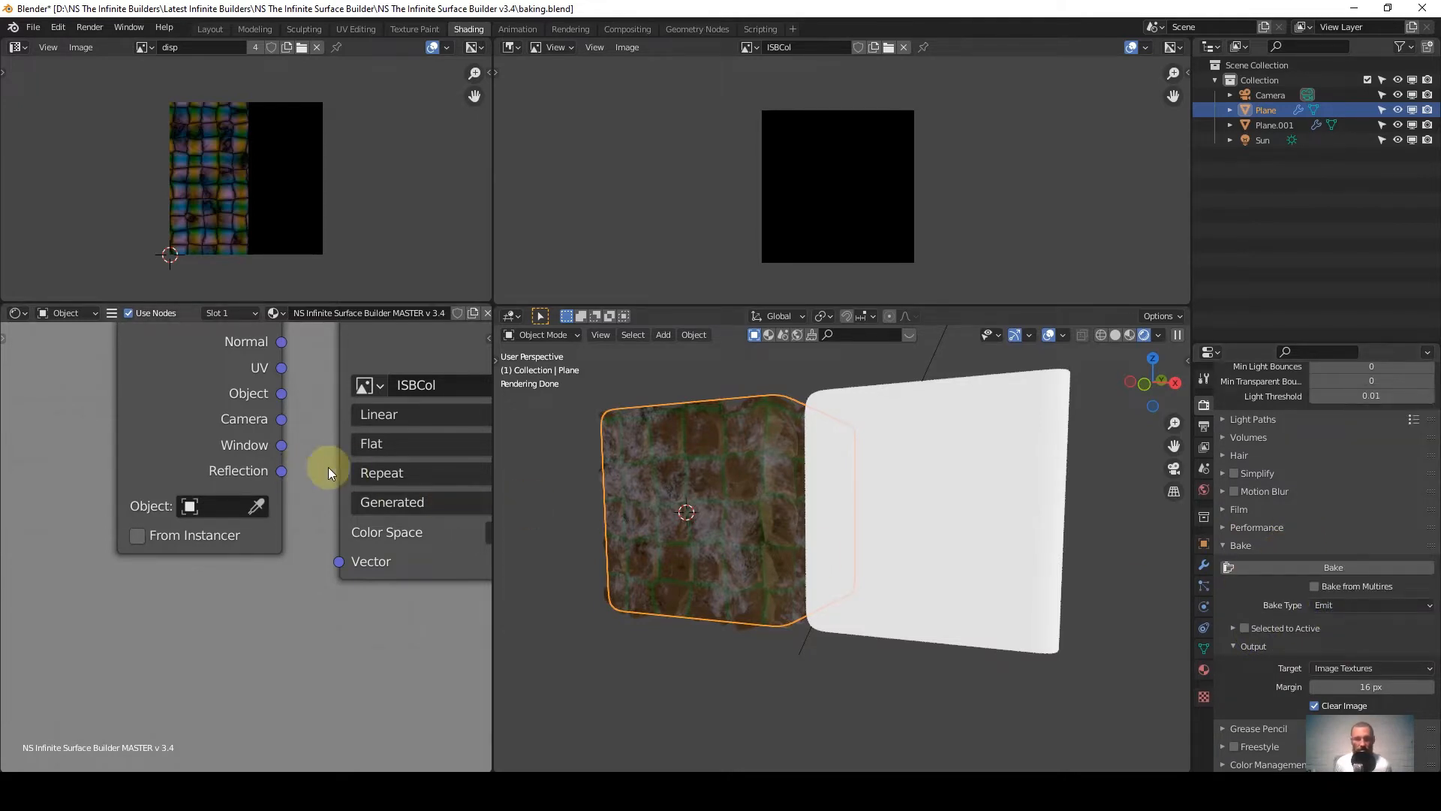
Bake the surface's colour output to the ISBCol image texture.
scroll(308, 457, down, 3)
middle_drag(183, 472, 248, 526)
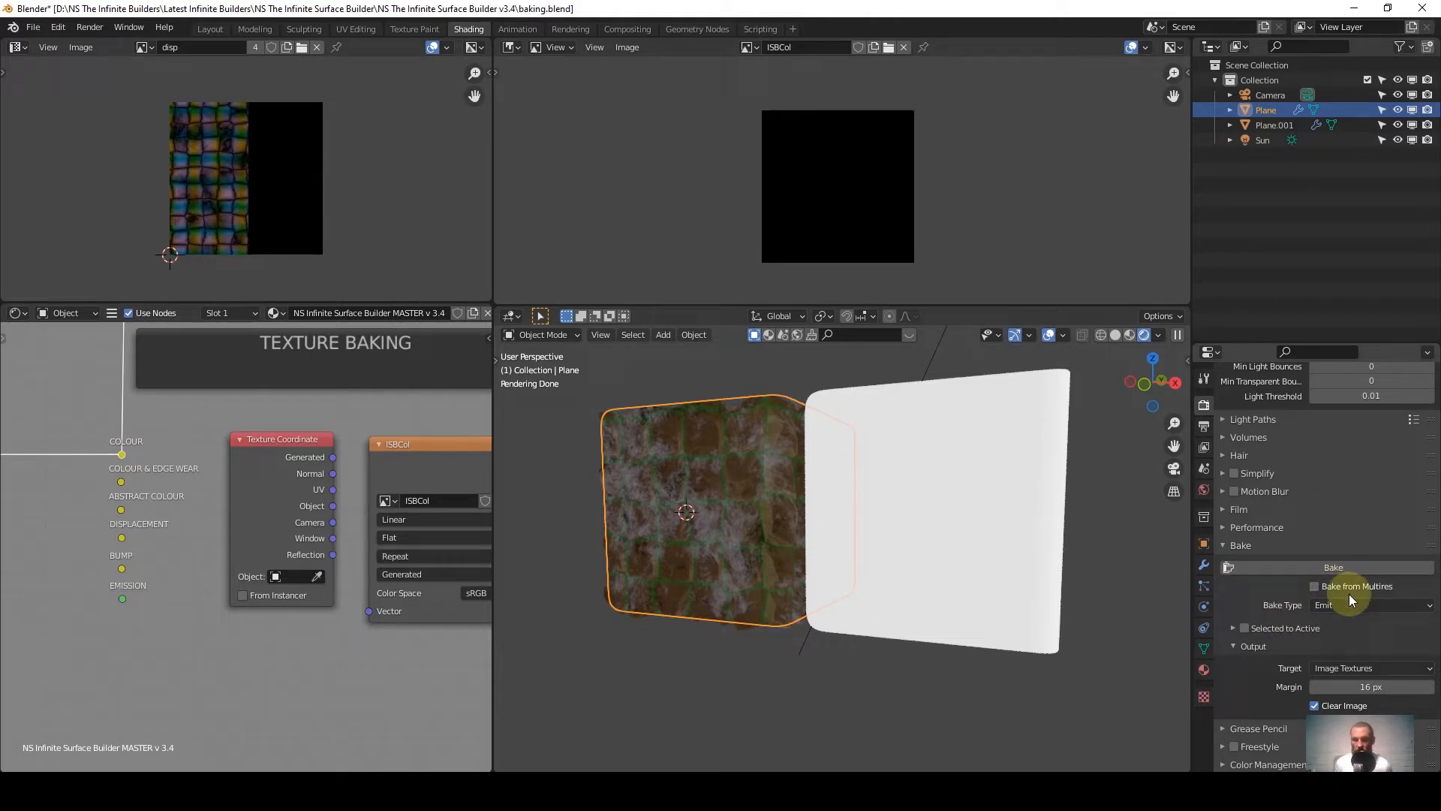
click(1340, 572)
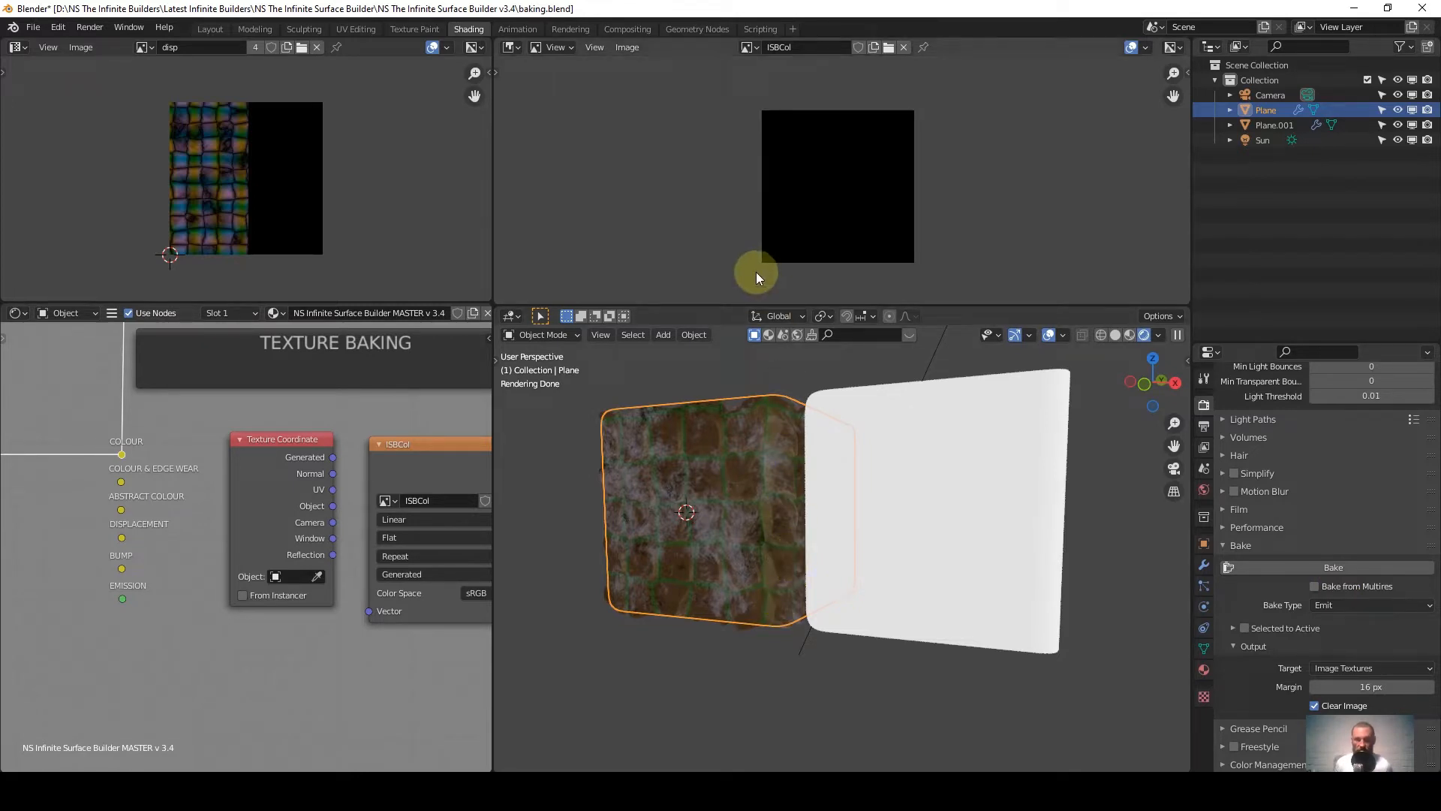
Unwrap the textured plane's whole mesh in Edit Mode, then return it to Object Mode.
mouse_move(746, 479)
middle_down()
mouse_move(732, 511)
mouse_move(772, 440)
middle_up()
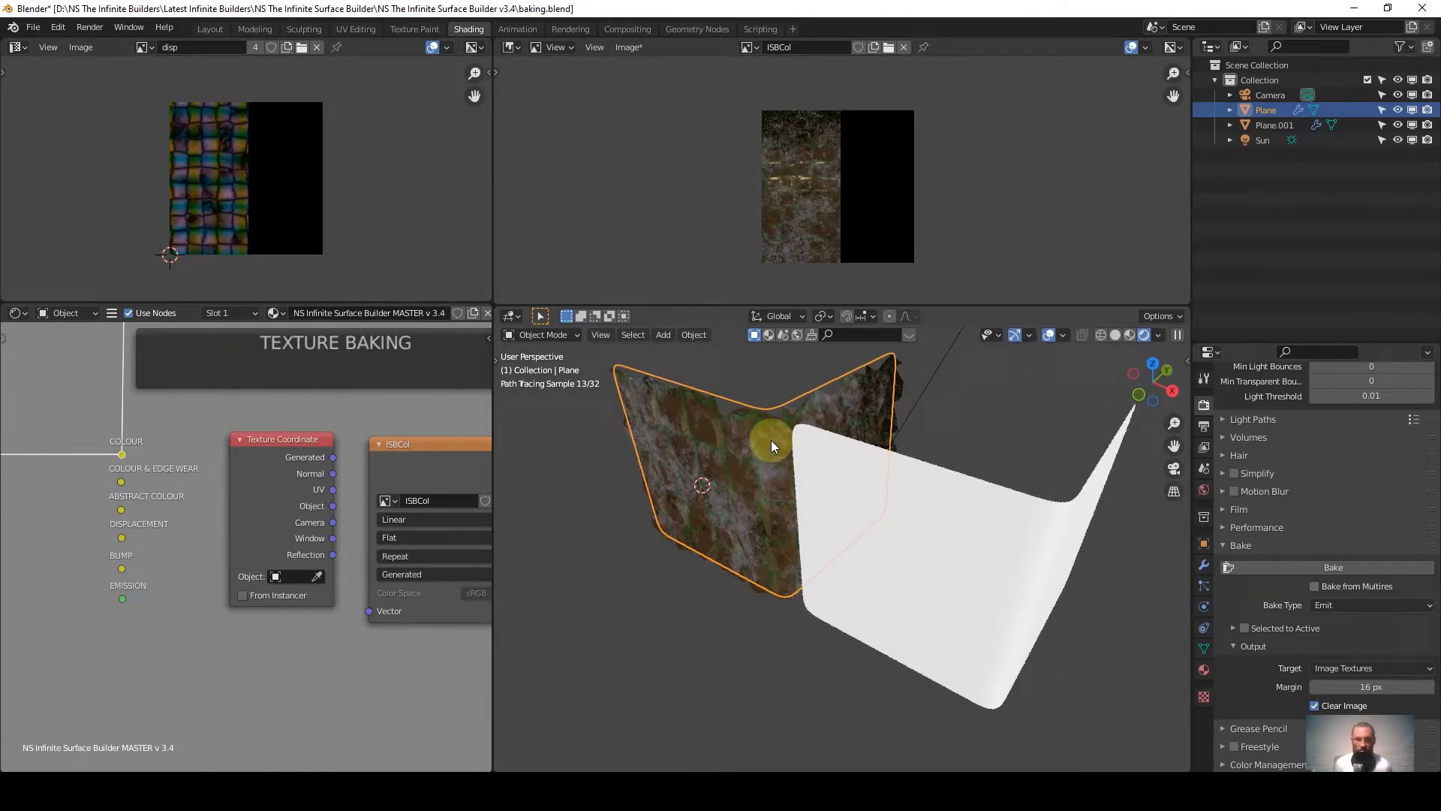
key(Tab)
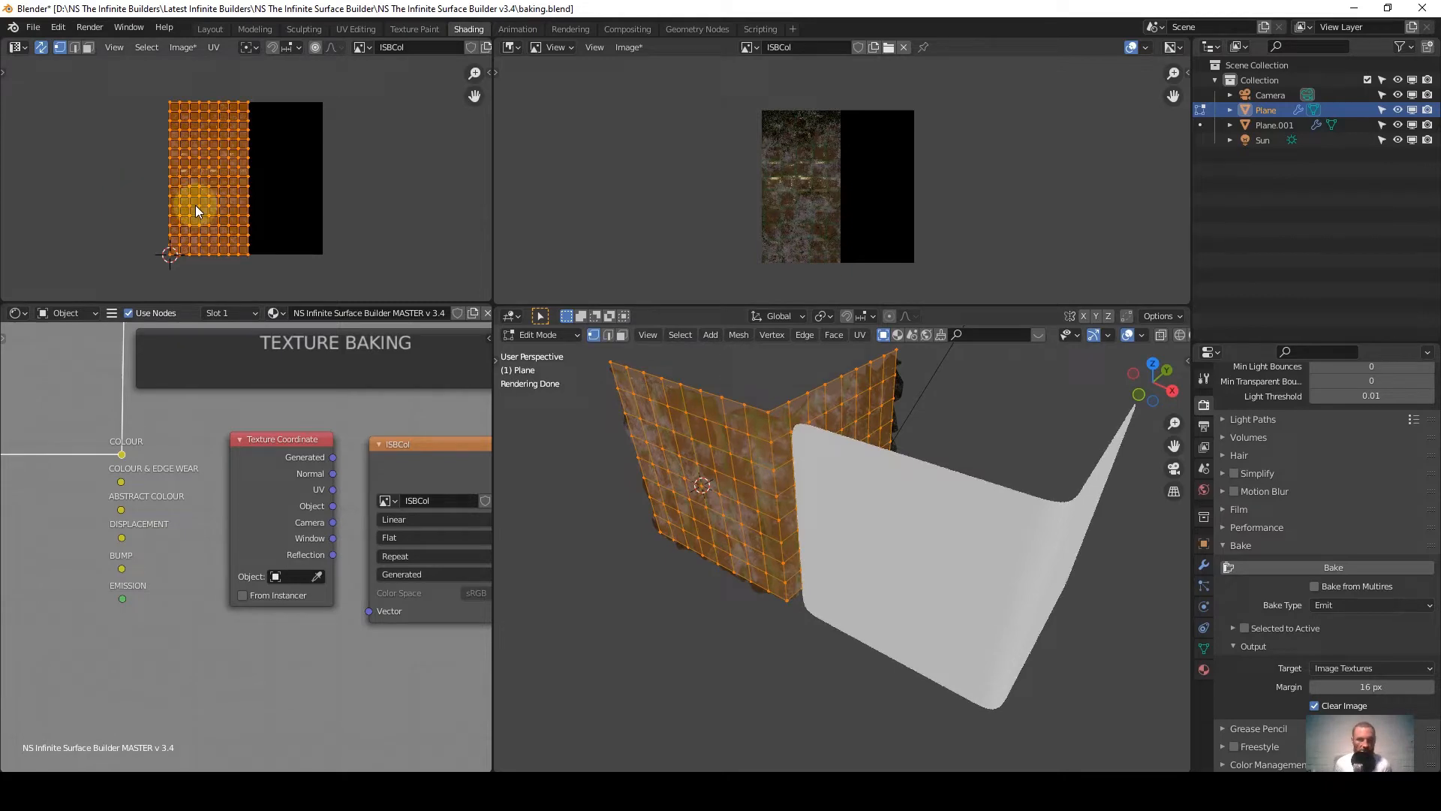
key(u)
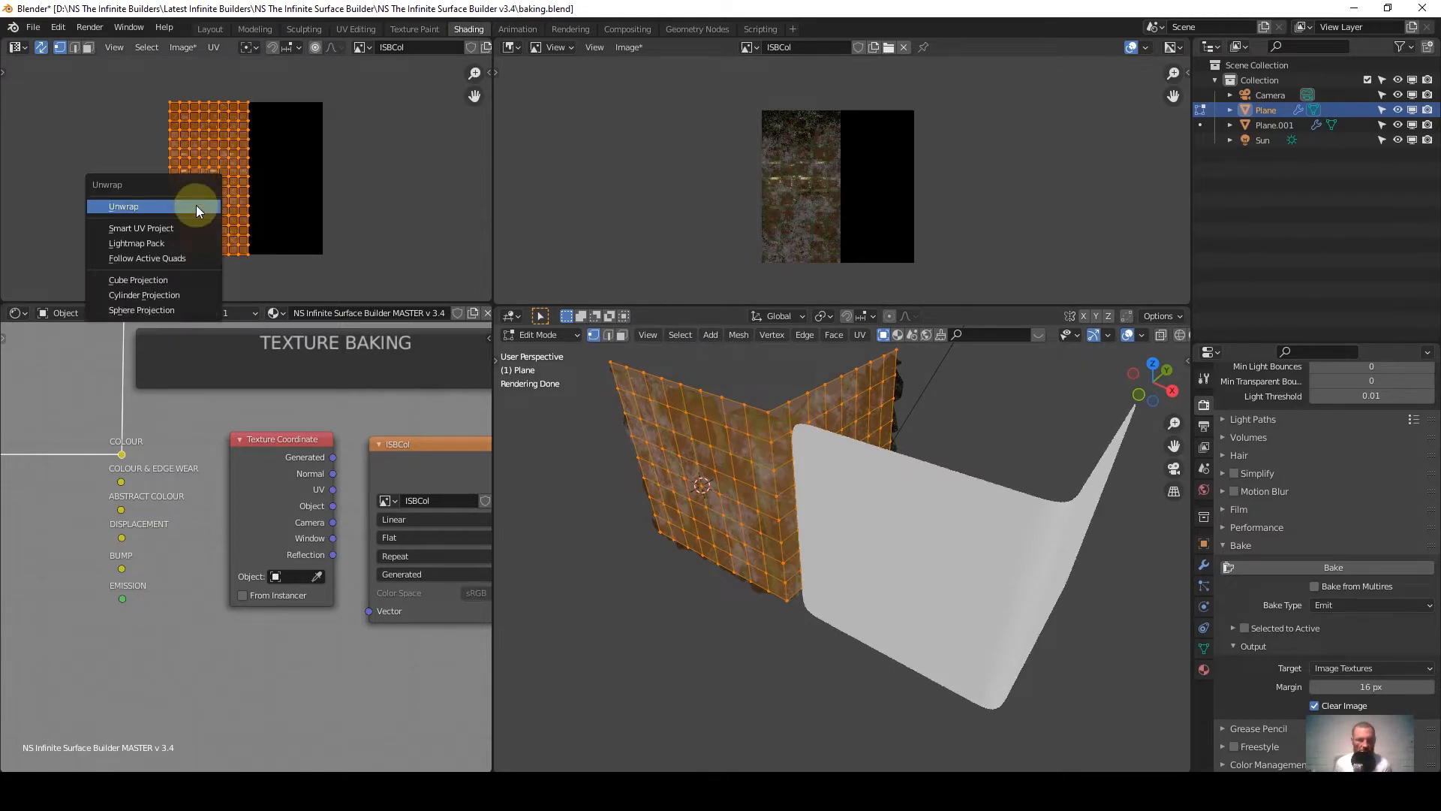
click(196, 206)
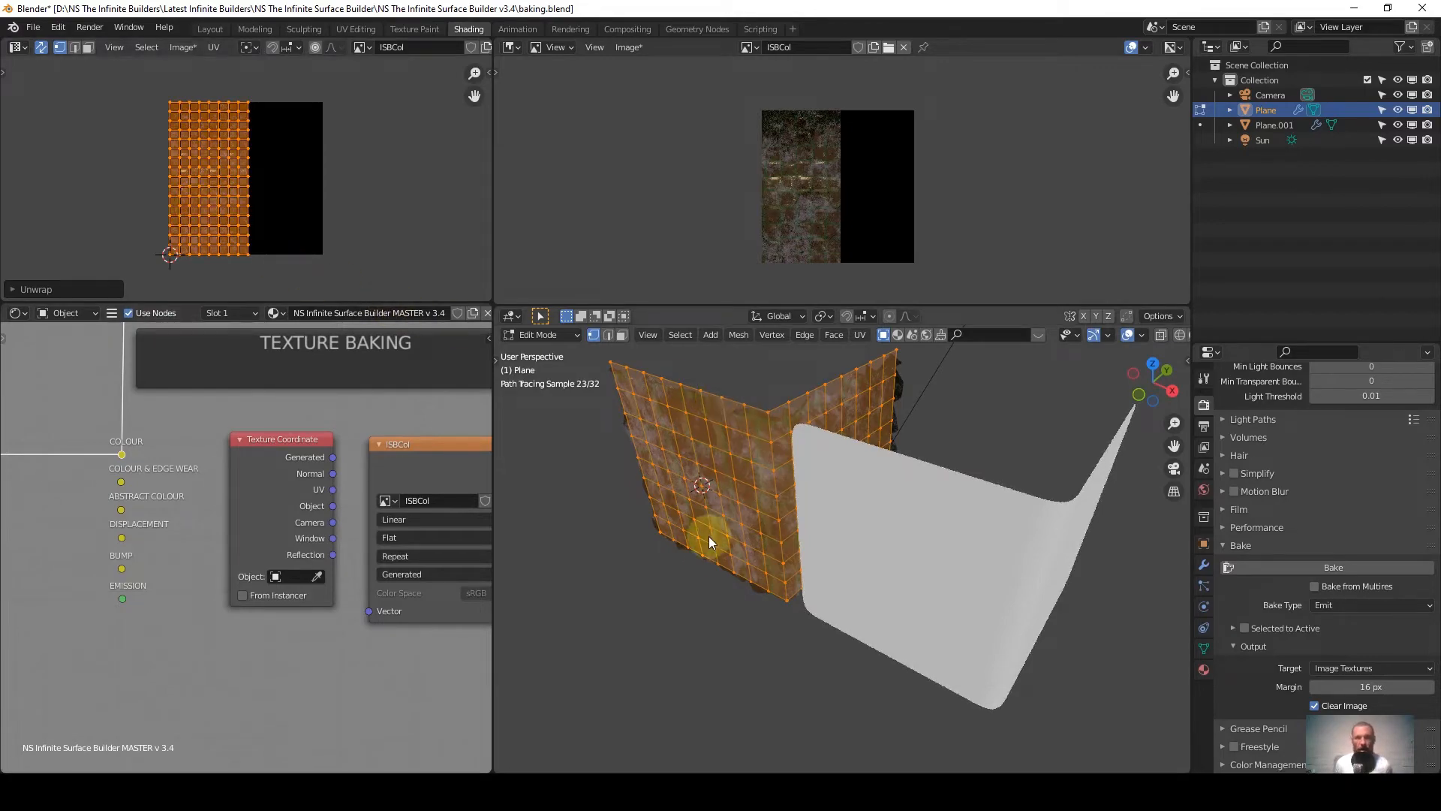
key(Tab)
middle_drag(705, 516, 794, 467)
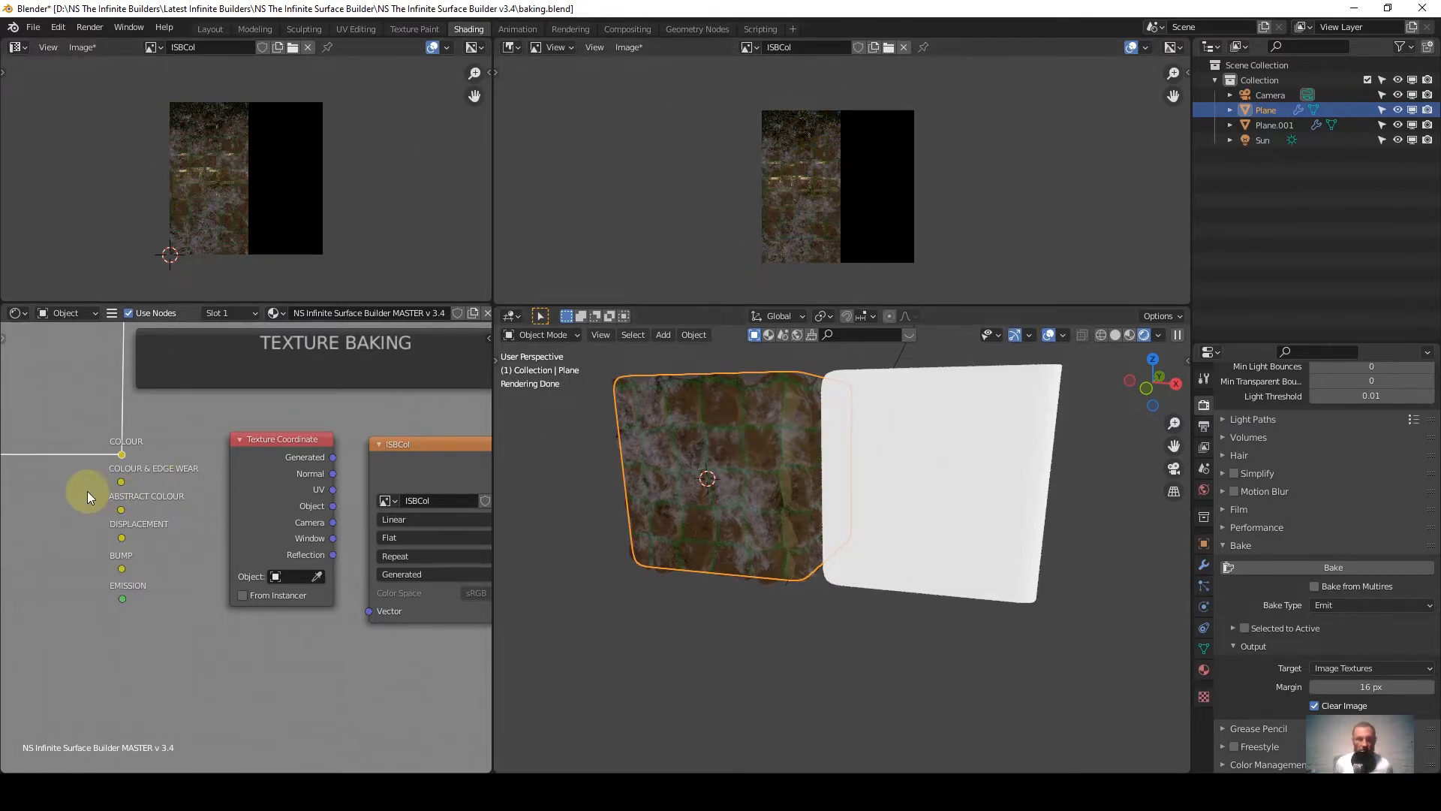
Connect the BUMP baking output to the material output and inspect the bump pattern on the plane.
scroll(88, 494, up, 2)
scroll(144, 469, down, 1)
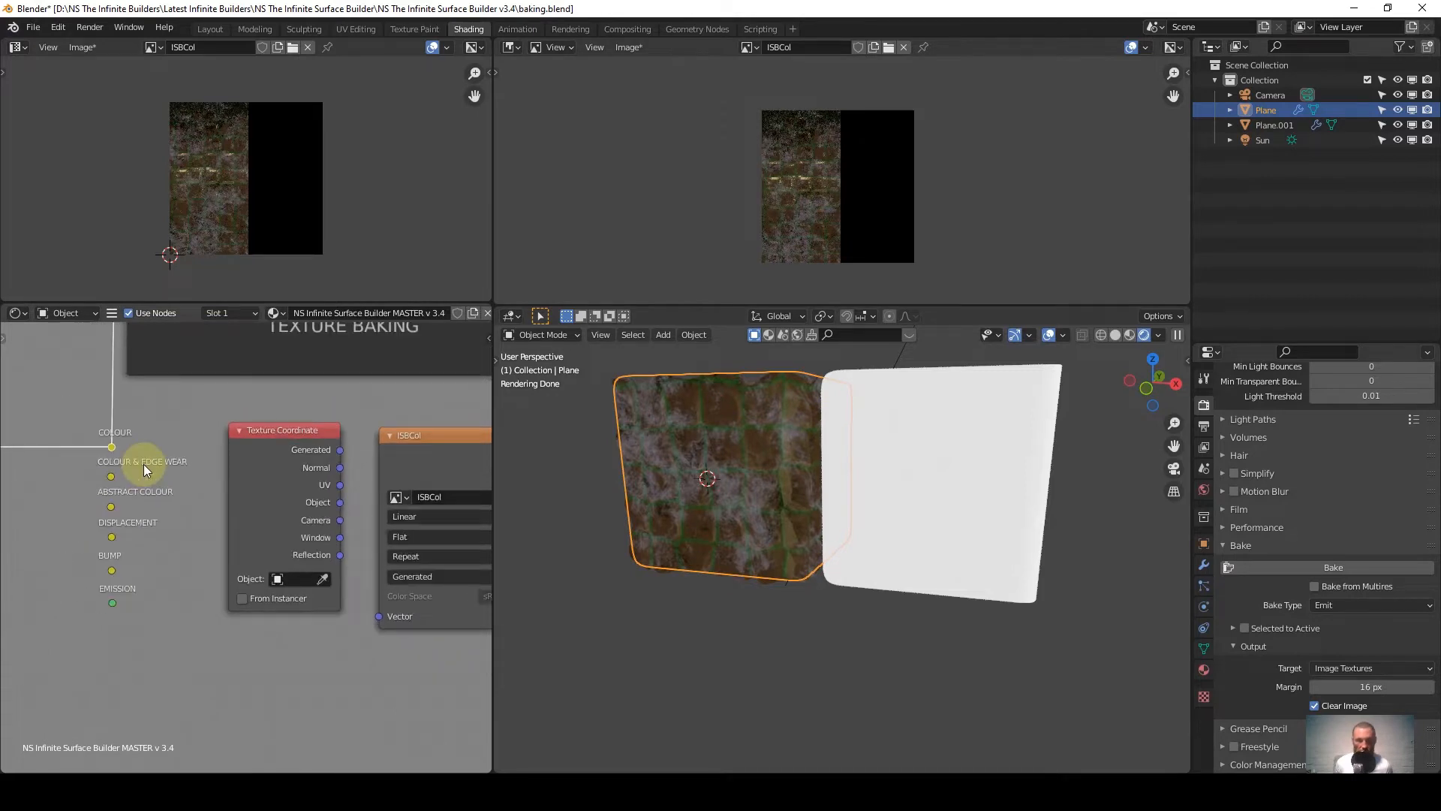
scroll(45, 586, up, 2)
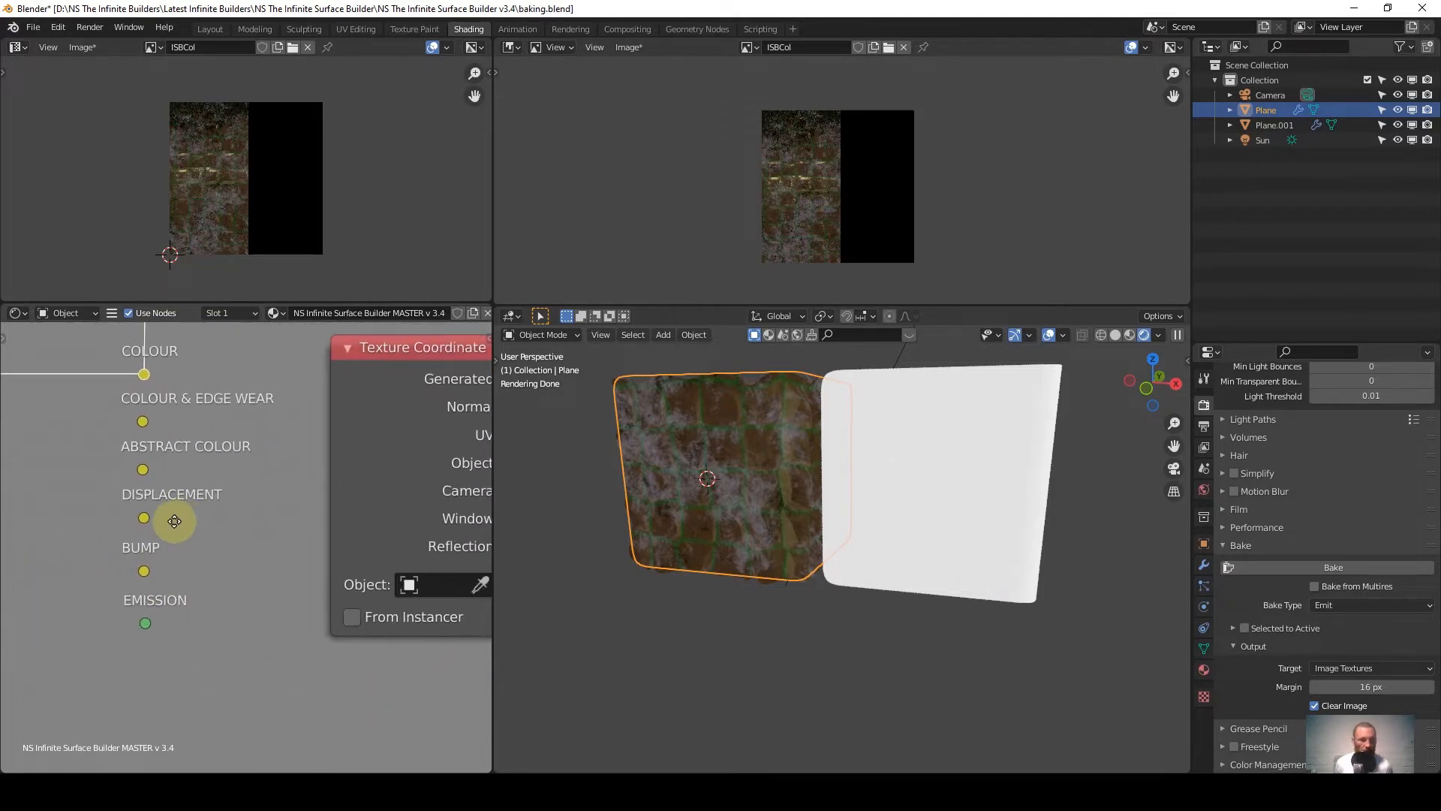
ctrl+shift+click(143, 572)
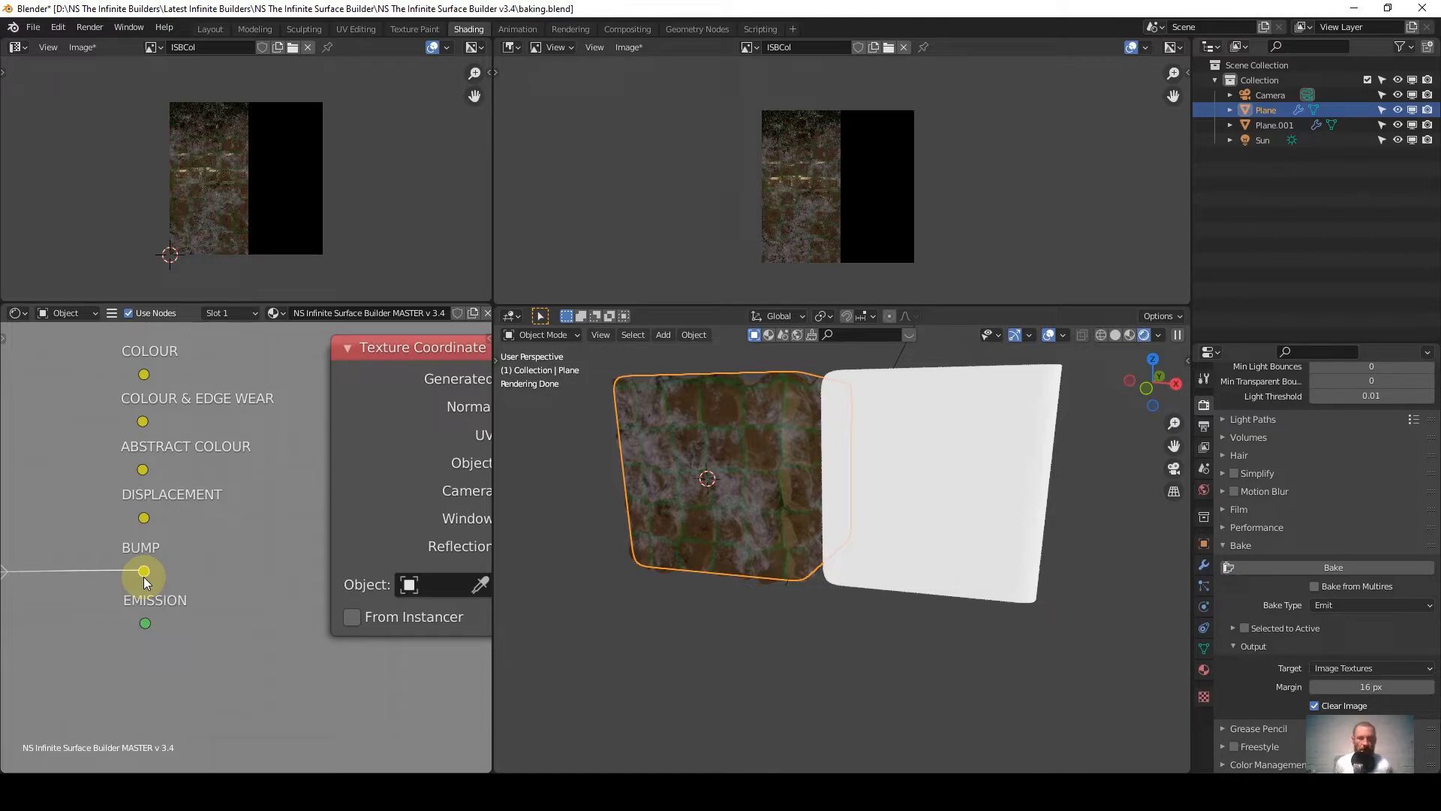
ctrl+shift+click(147, 572)
scroll(674, 455, up, 4)
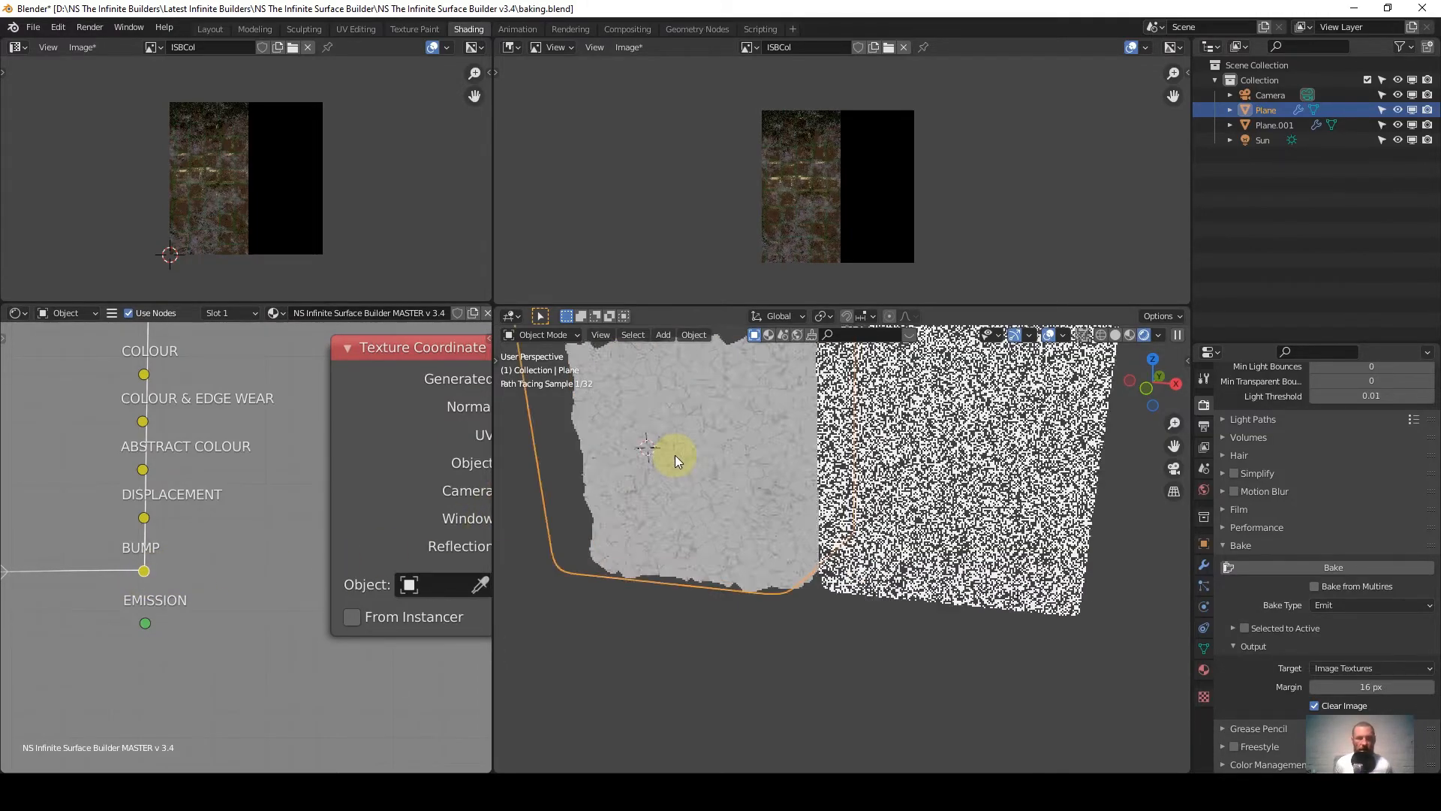
shift+middle_drag(662, 455, 859, 565)
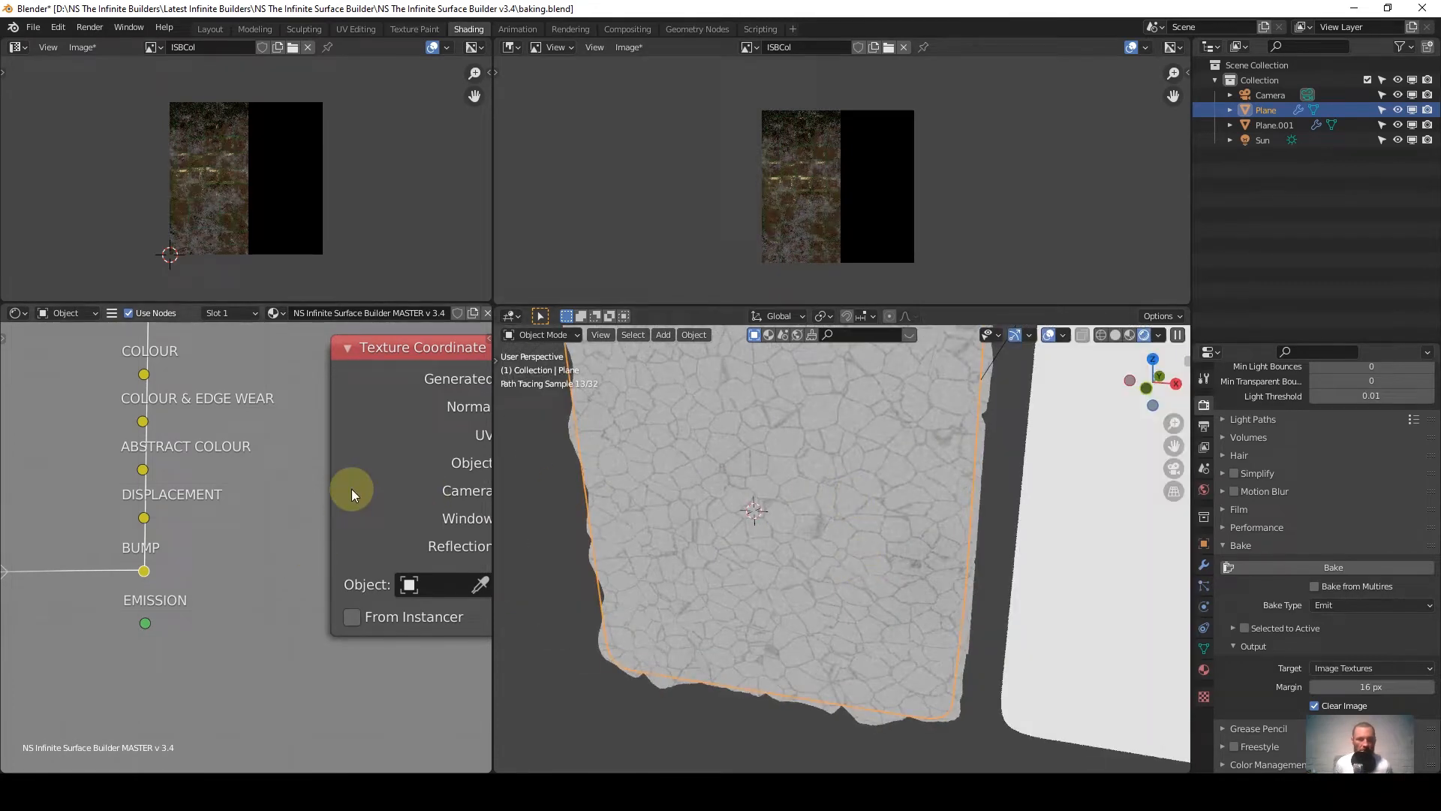
Replace the displayed ISBCol image with a new blank 4096 px image named ISBBump.
scroll(385, 471, down, 7)
middle_drag(380, 476, 208, 518)
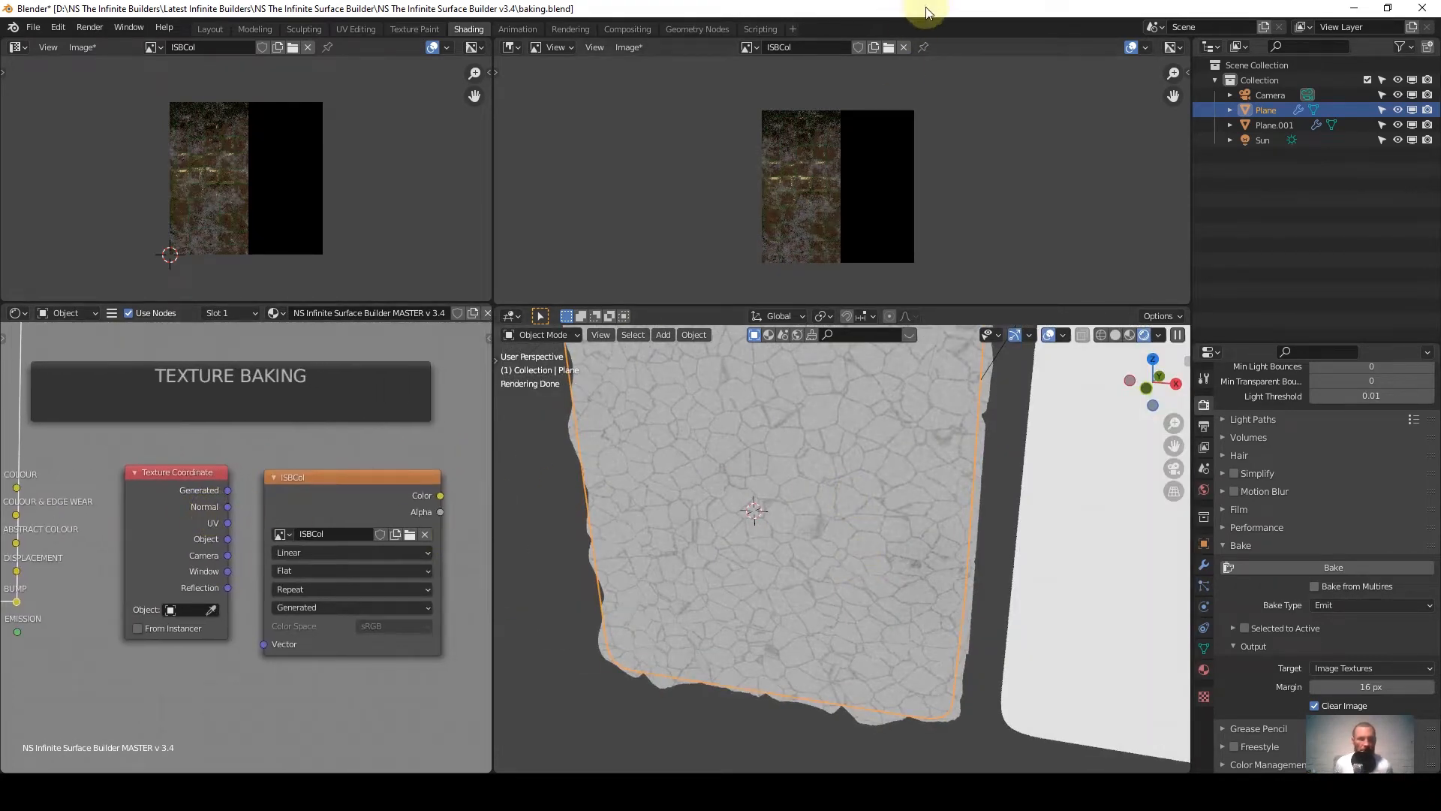
click(904, 47)
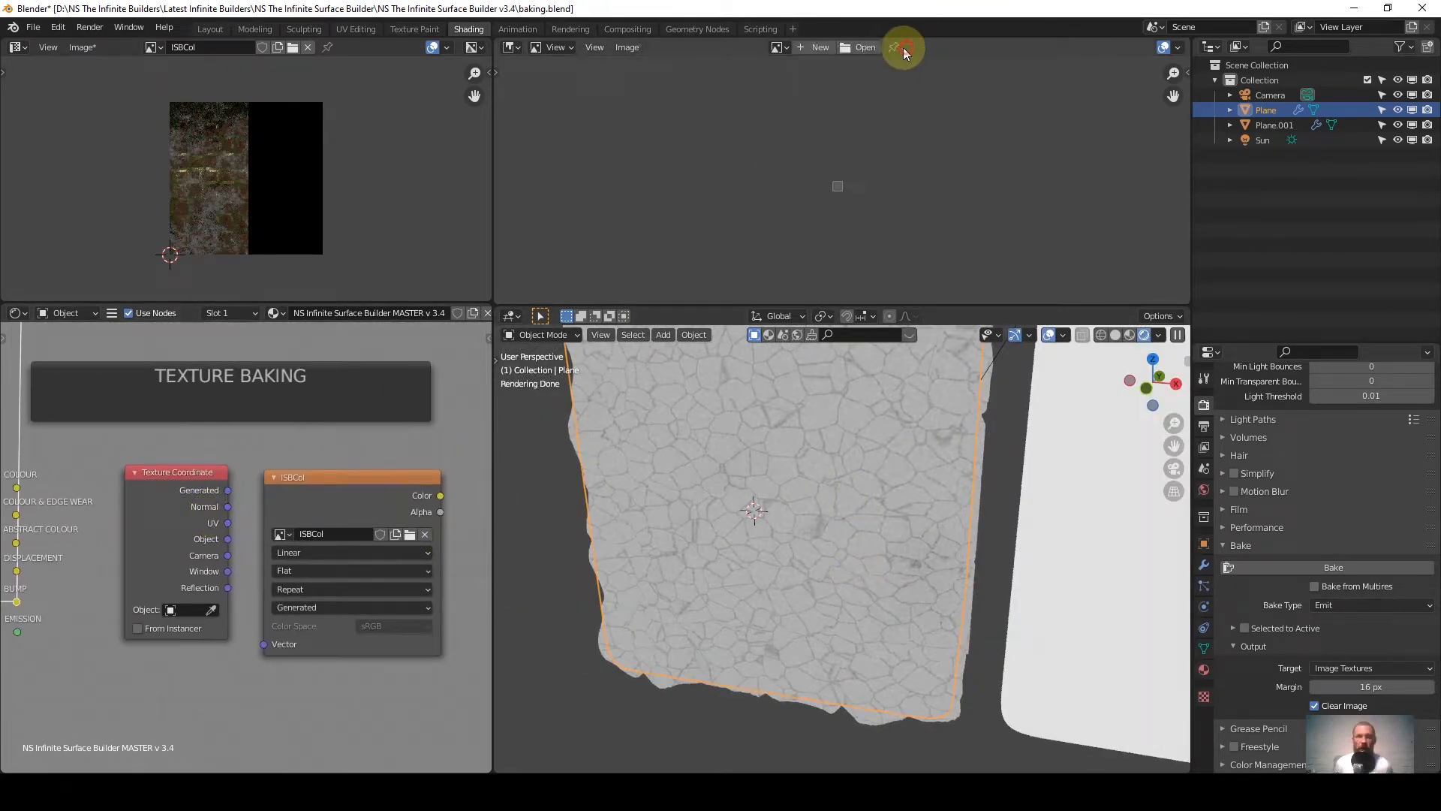
click(806, 49)
click(829, 78)
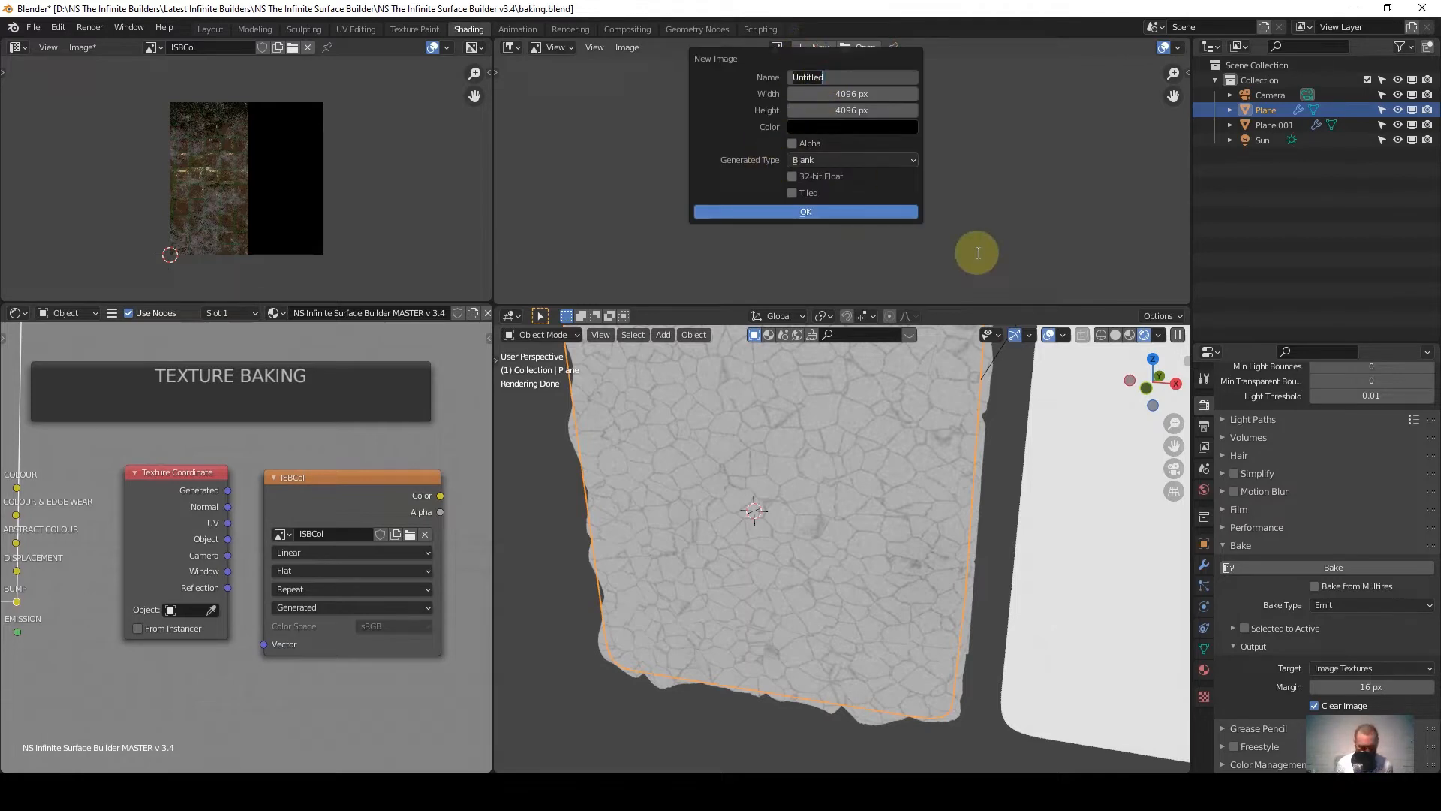
text(ISBBump)
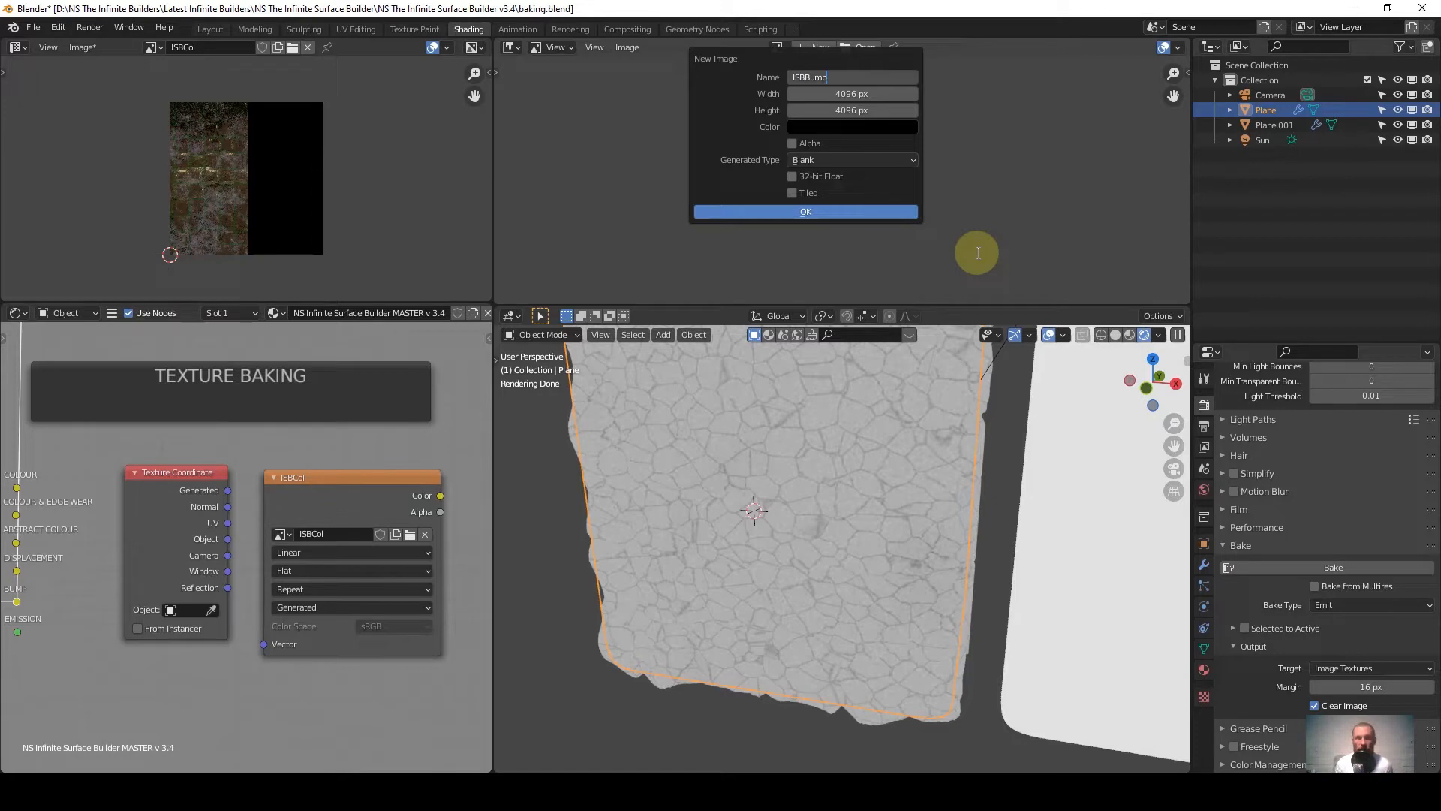
key(Return)
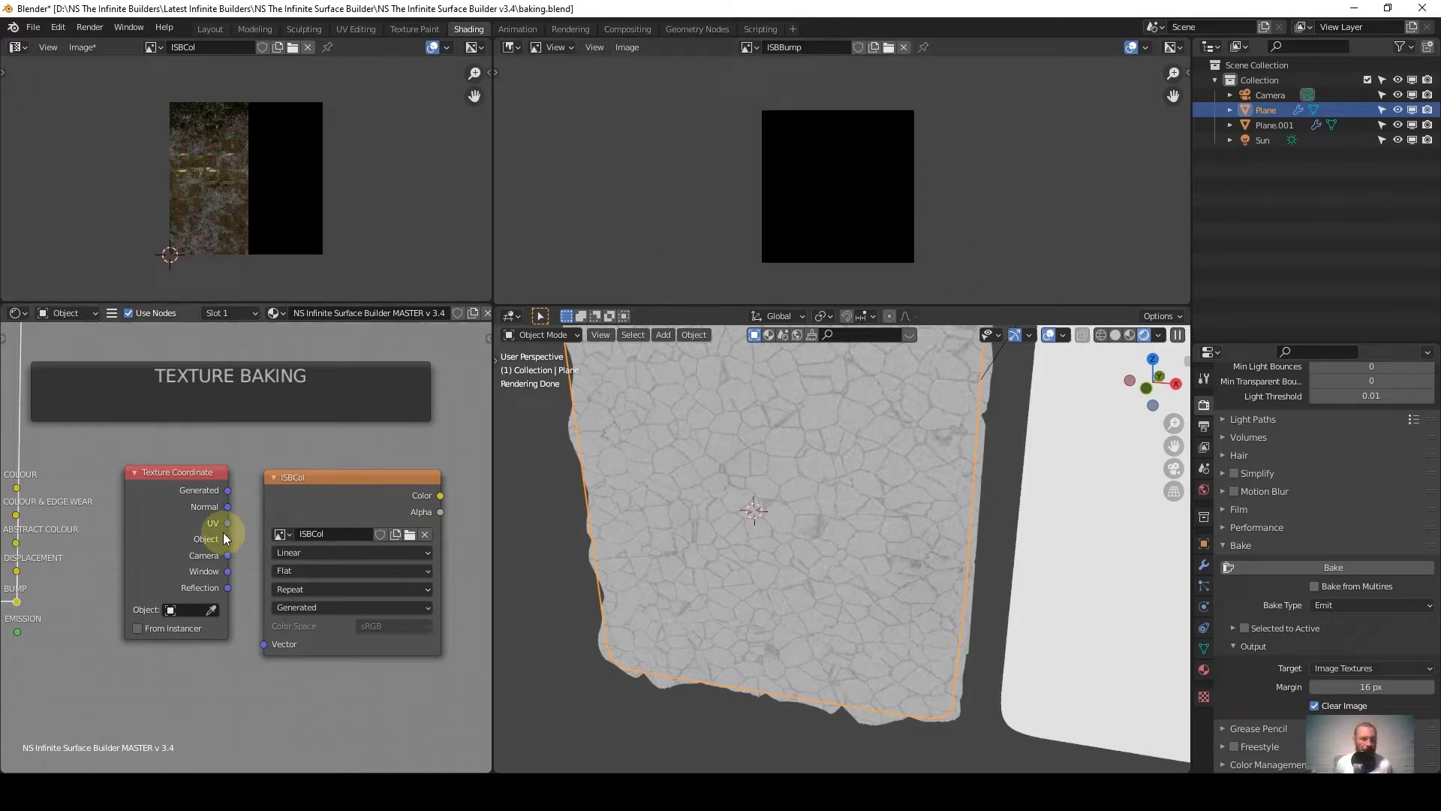
Assign ISBBump to the Texture Baking image node and bake the bump output into it.
click(282, 534)
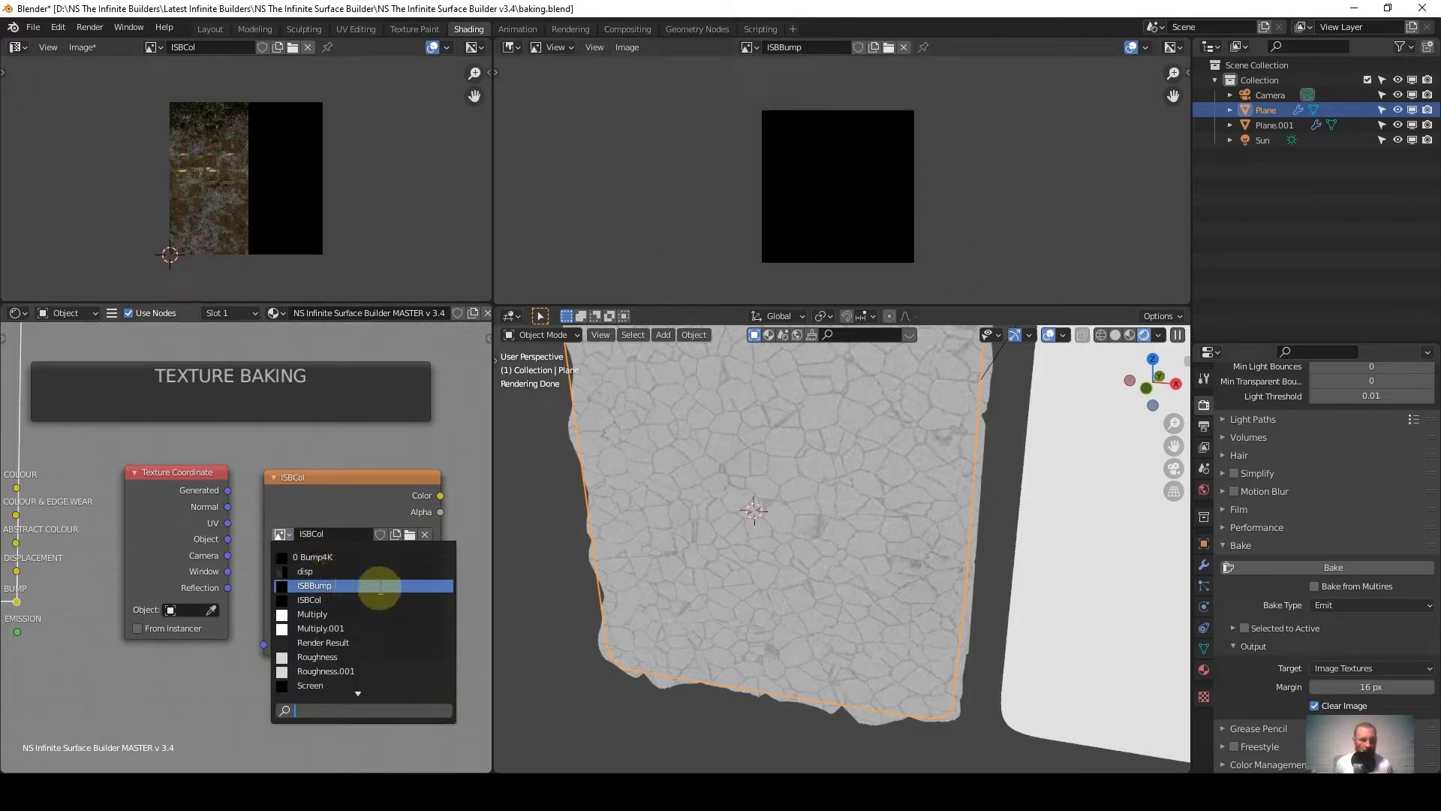
click(337, 582)
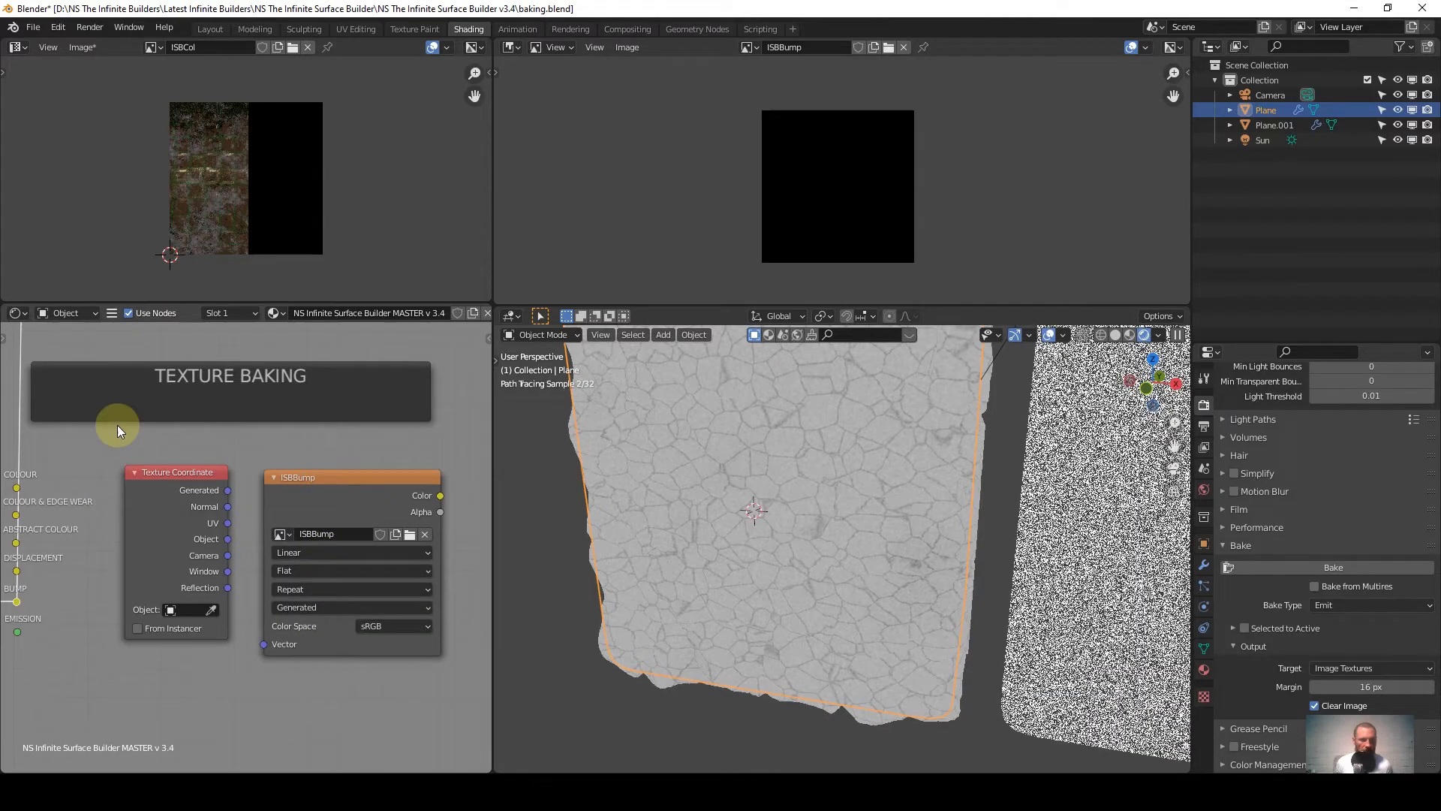
click(1347, 569)
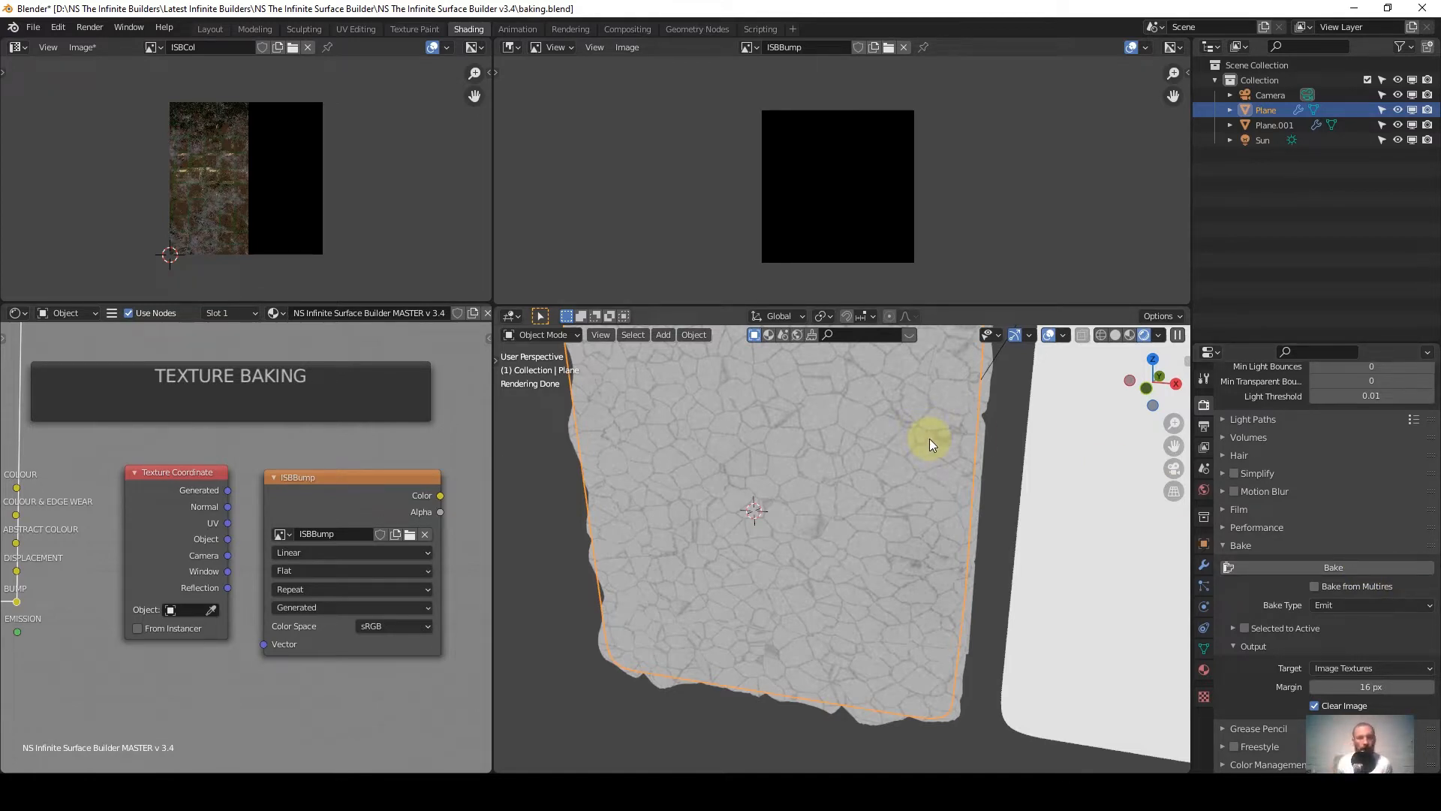
Save the baked bump image in TIFF format as ISBBump.tif in the Music folder.
click(633, 50)
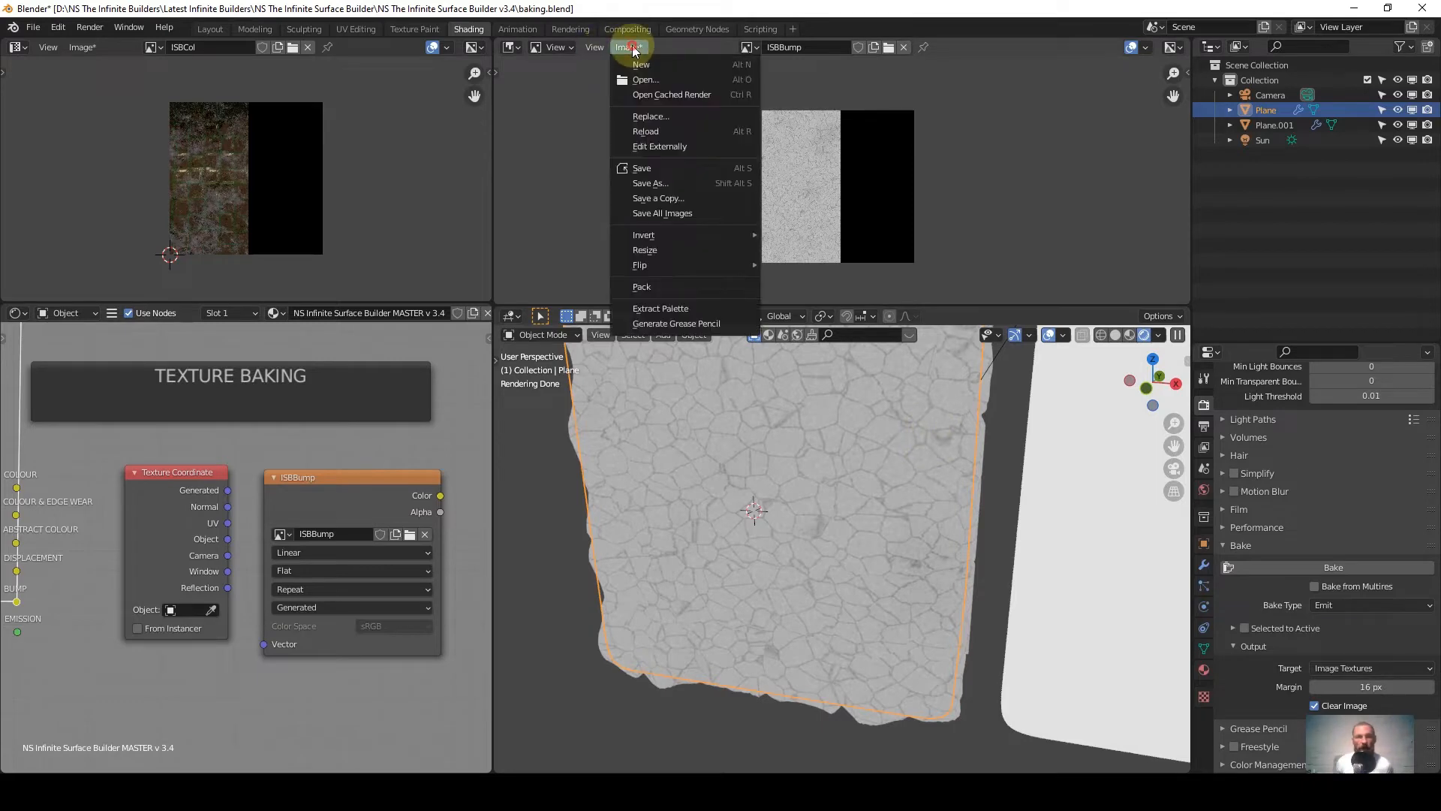
click(690, 180)
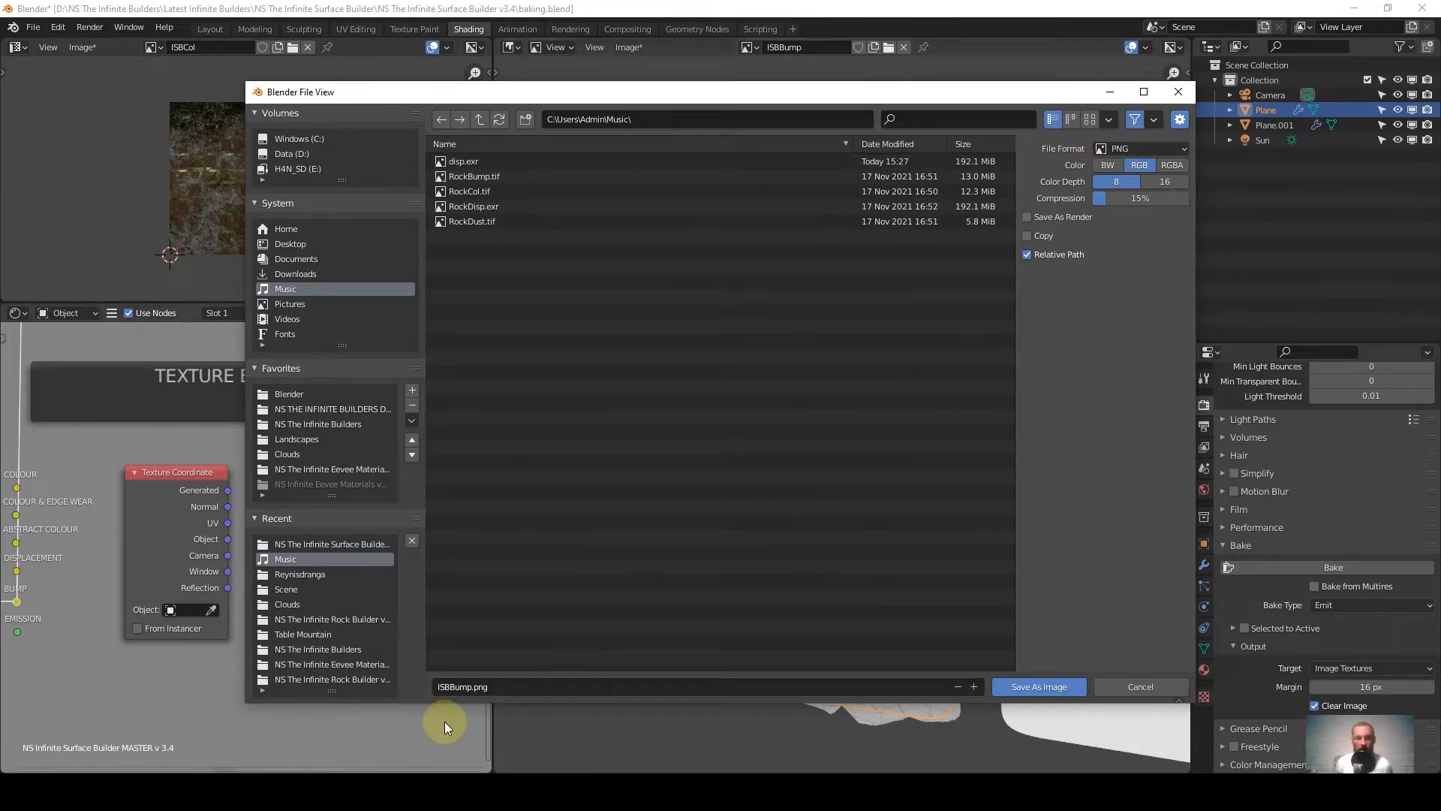
click(1141, 153)
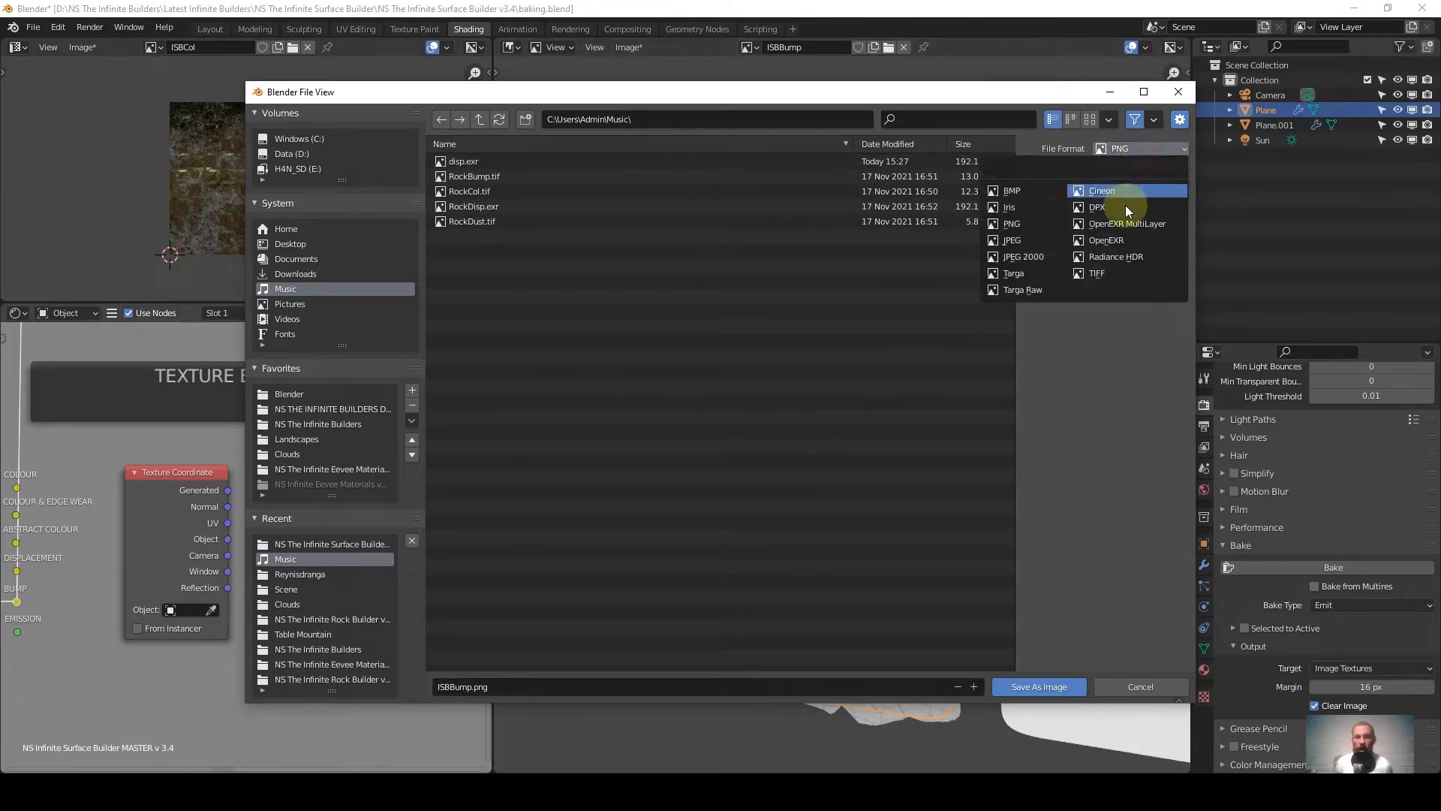
click(1093, 272)
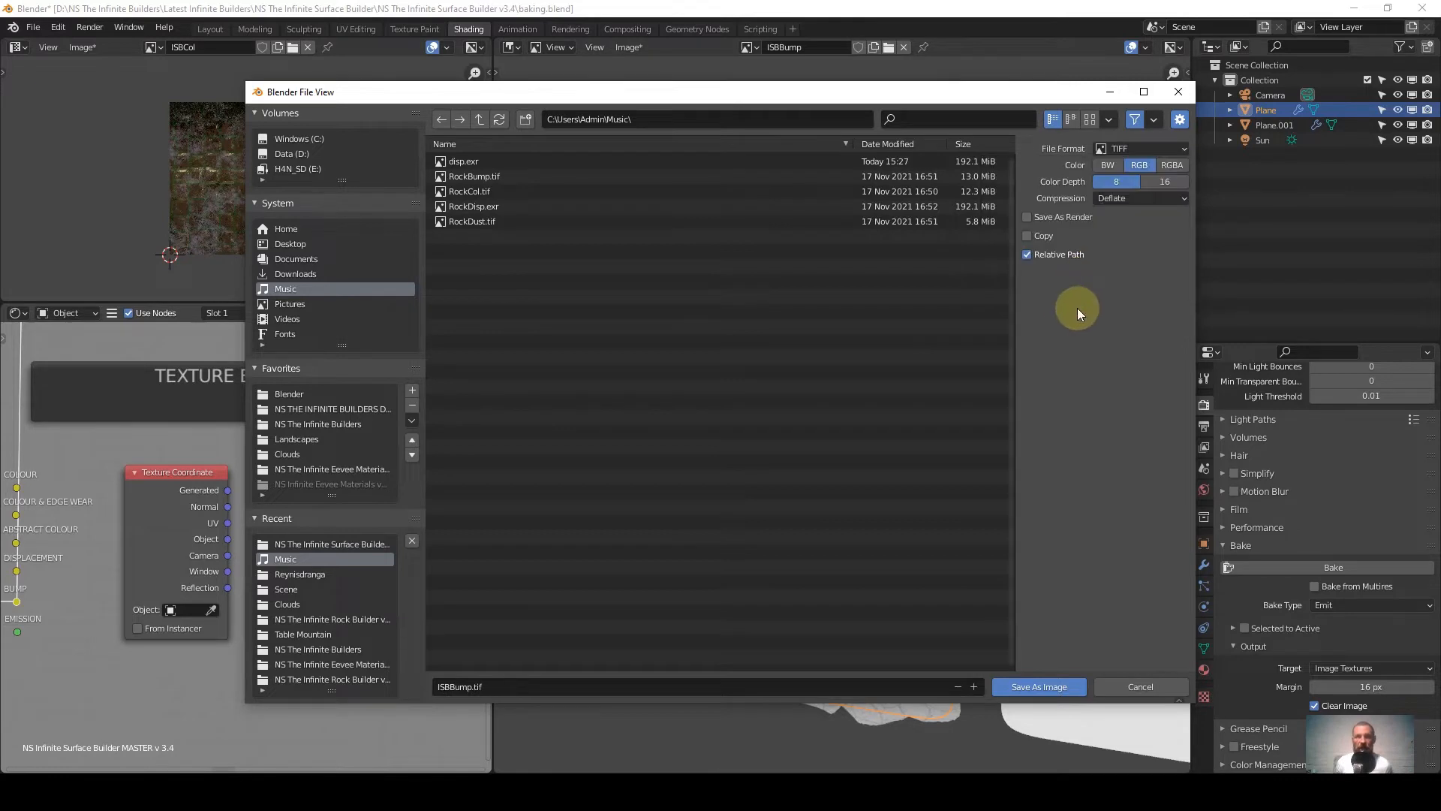
click(1066, 687)
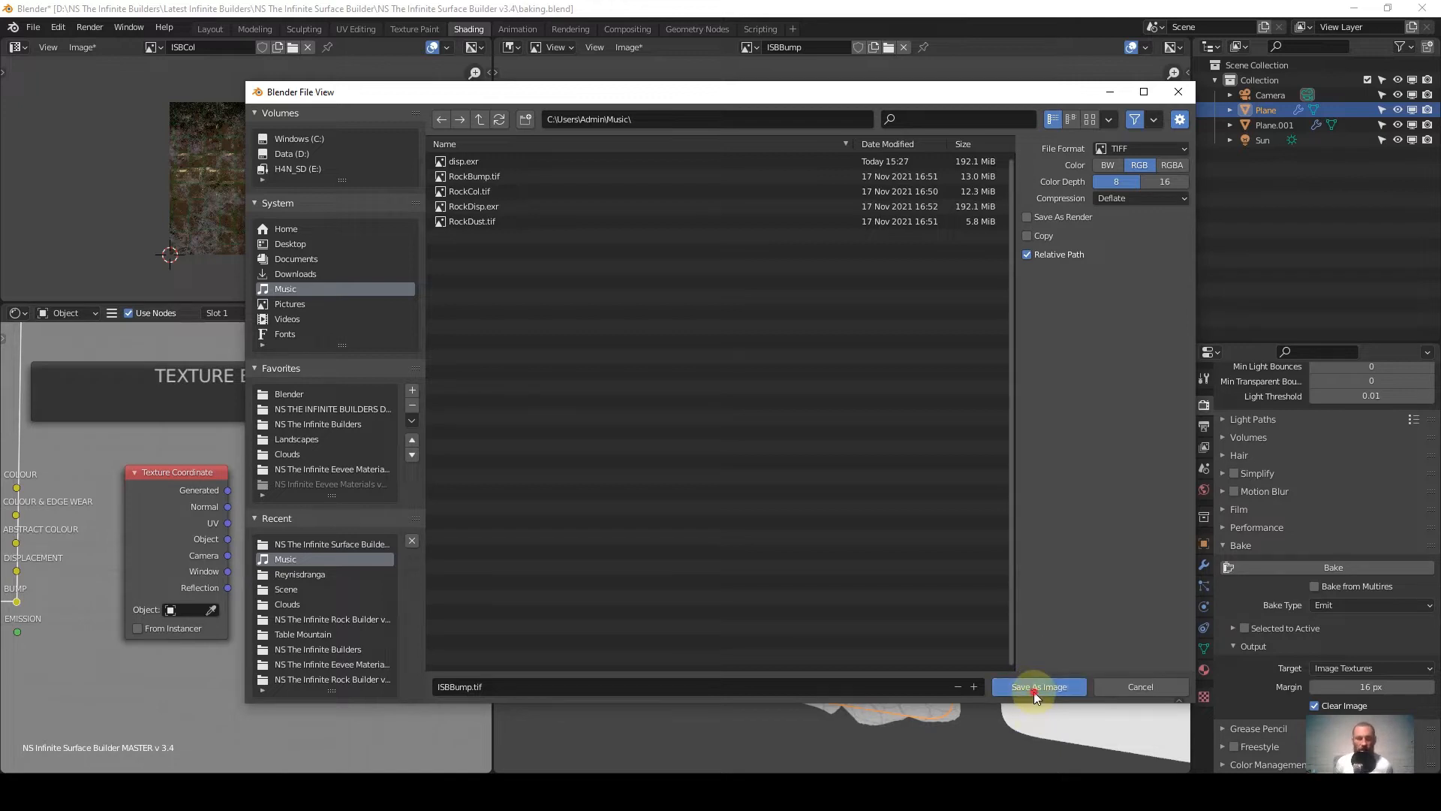
click(1034, 692)
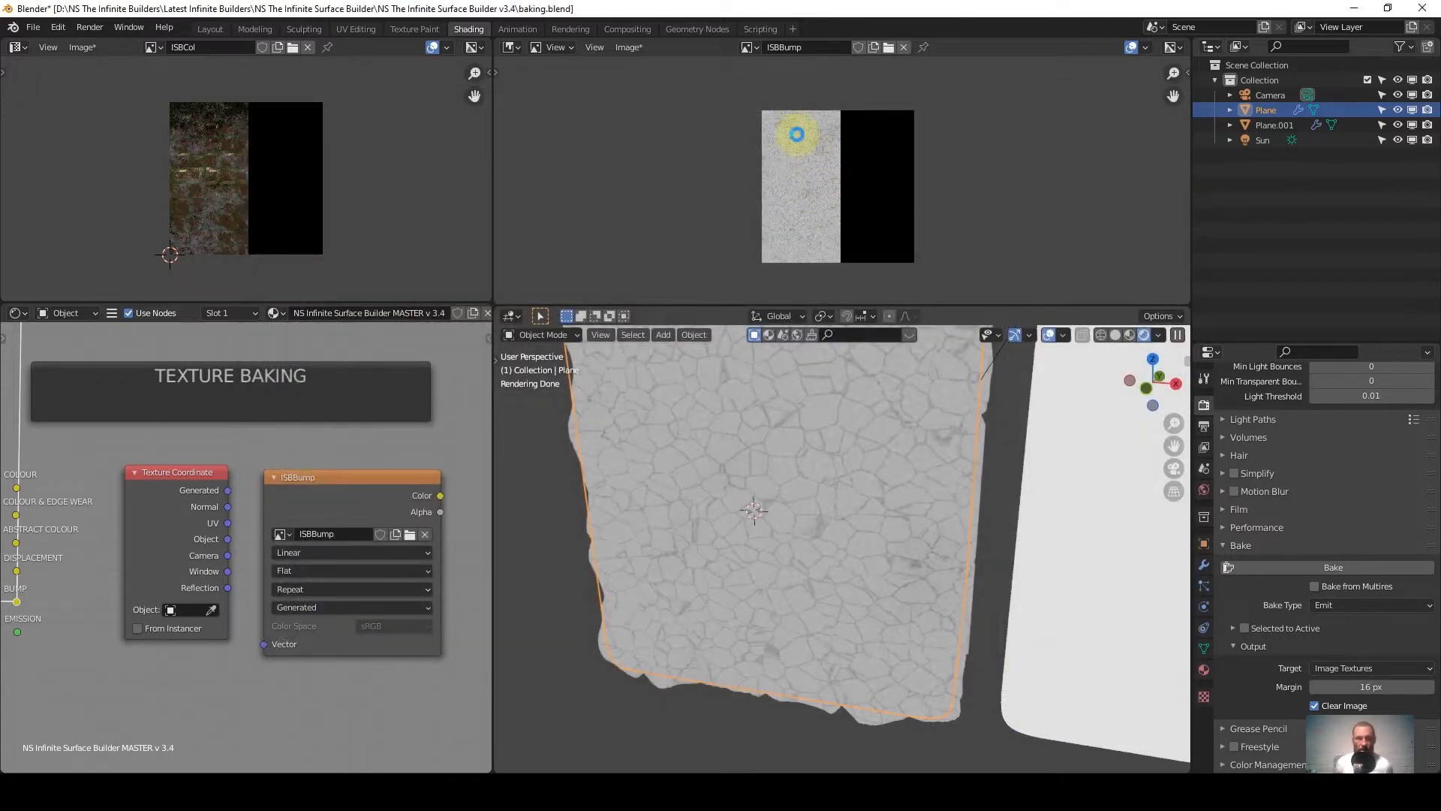
Display the baked ISBCol image and save it in TIFF format as ISBCol.tif in the Music folder.
click(754, 47)
click(776, 112)
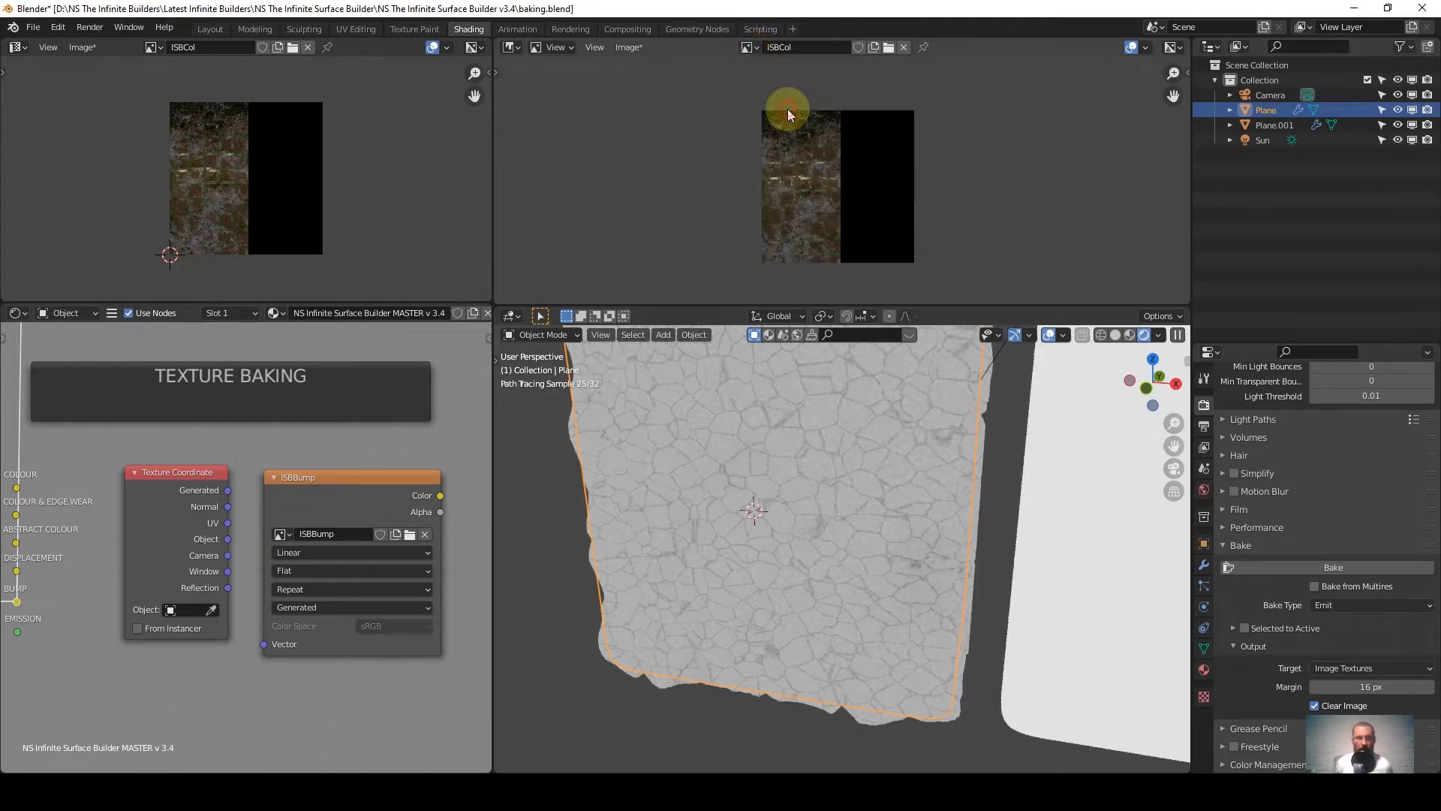
click(626, 47)
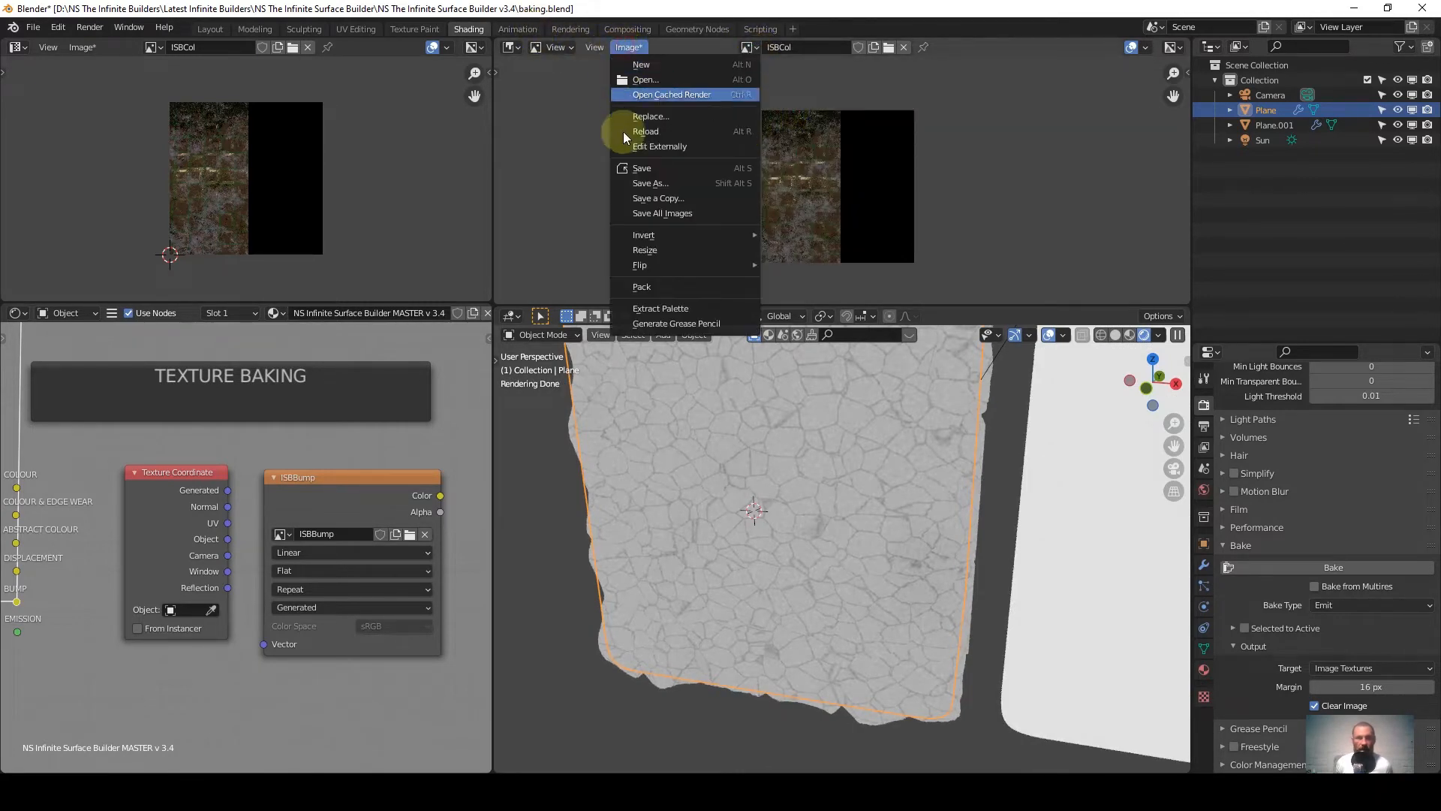
click(680, 180)
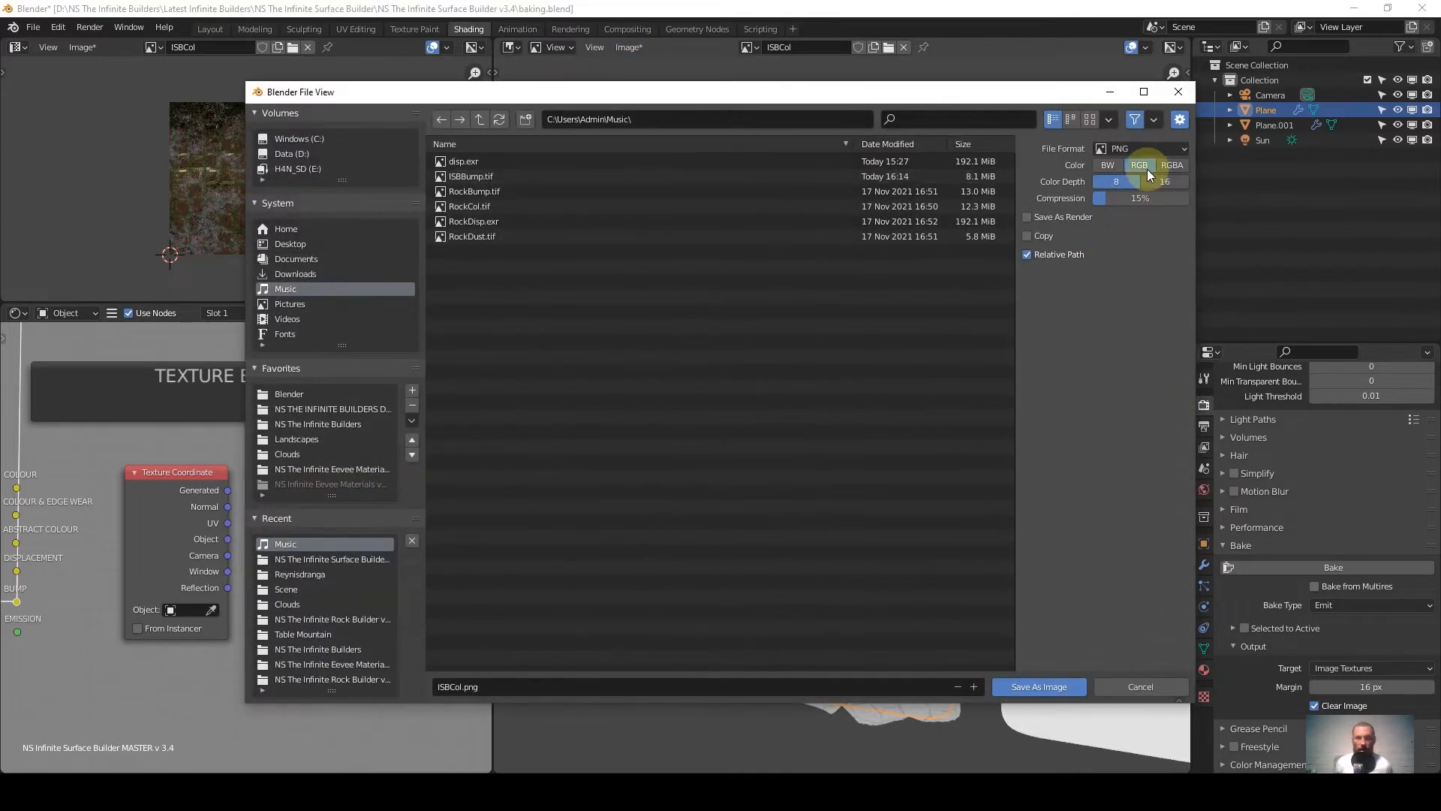
click(1147, 150)
click(1097, 276)
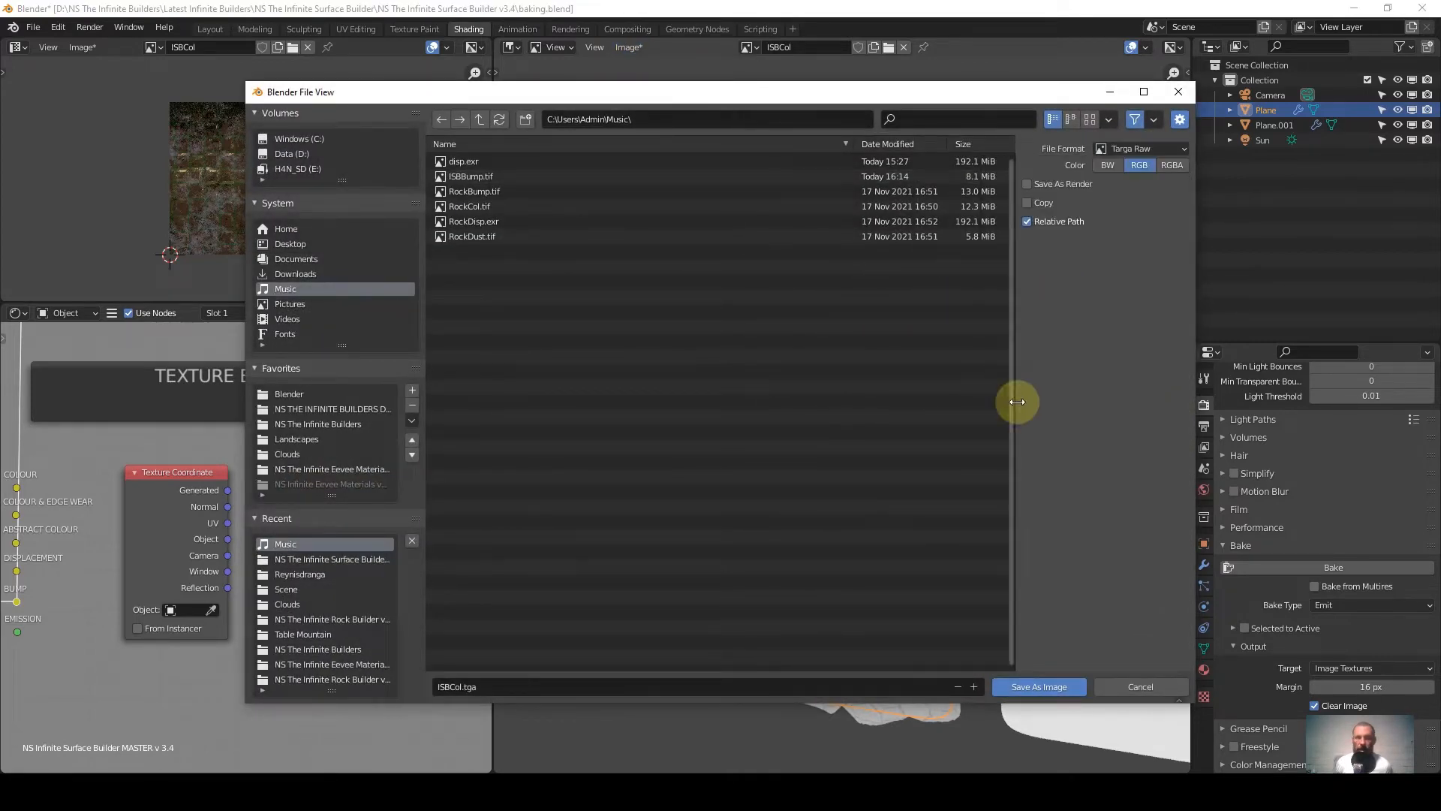
click(1186, 150)
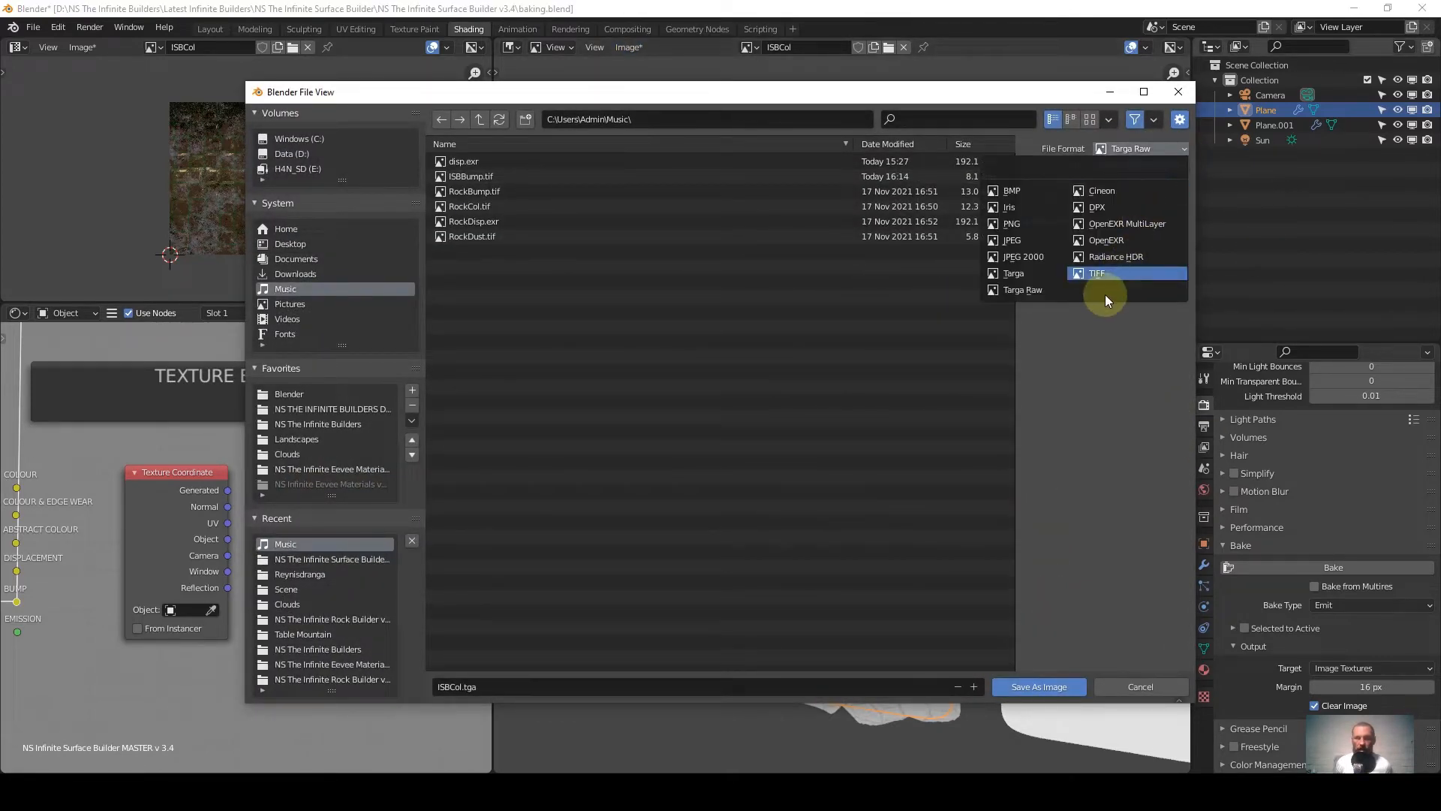
click(1108, 273)
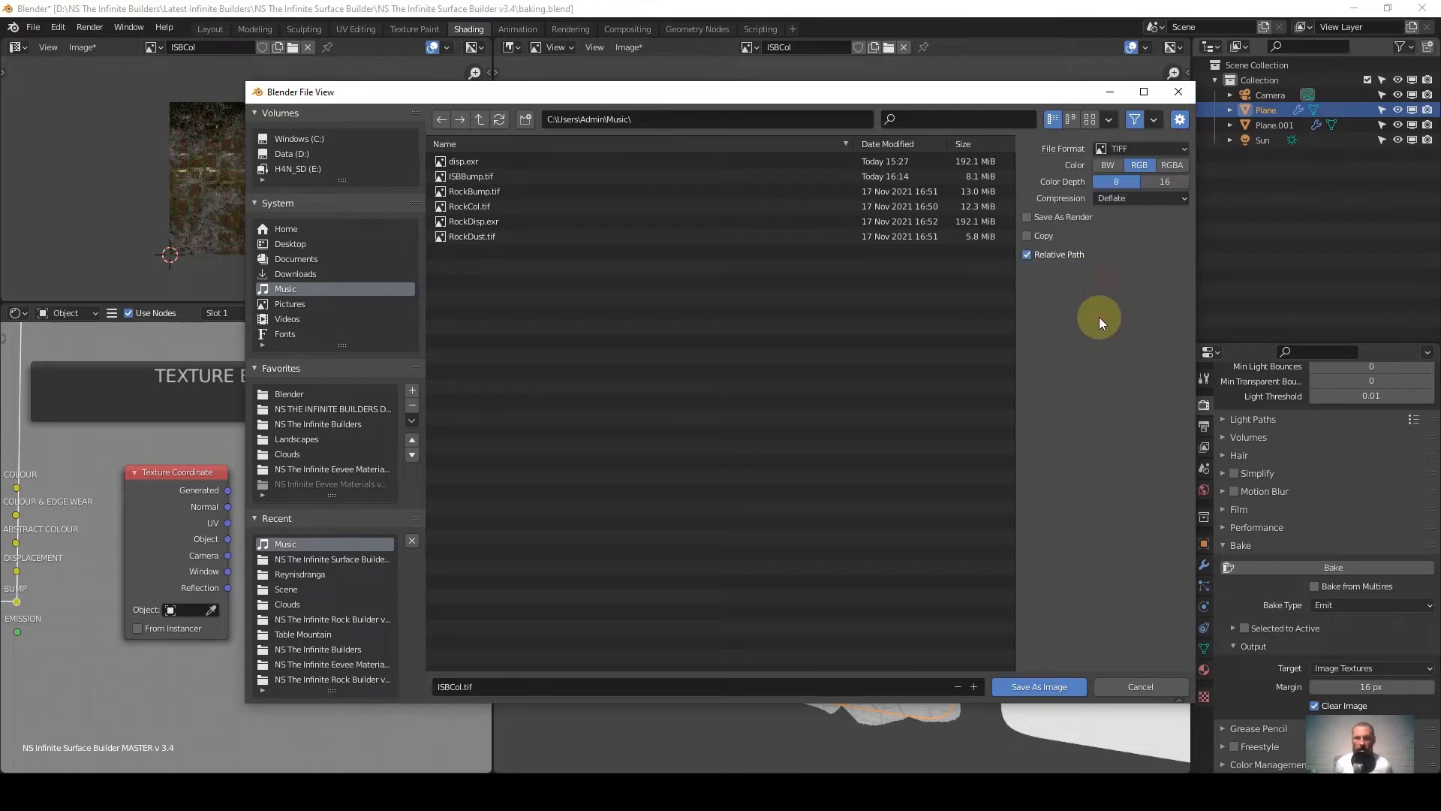
click(1042, 686)
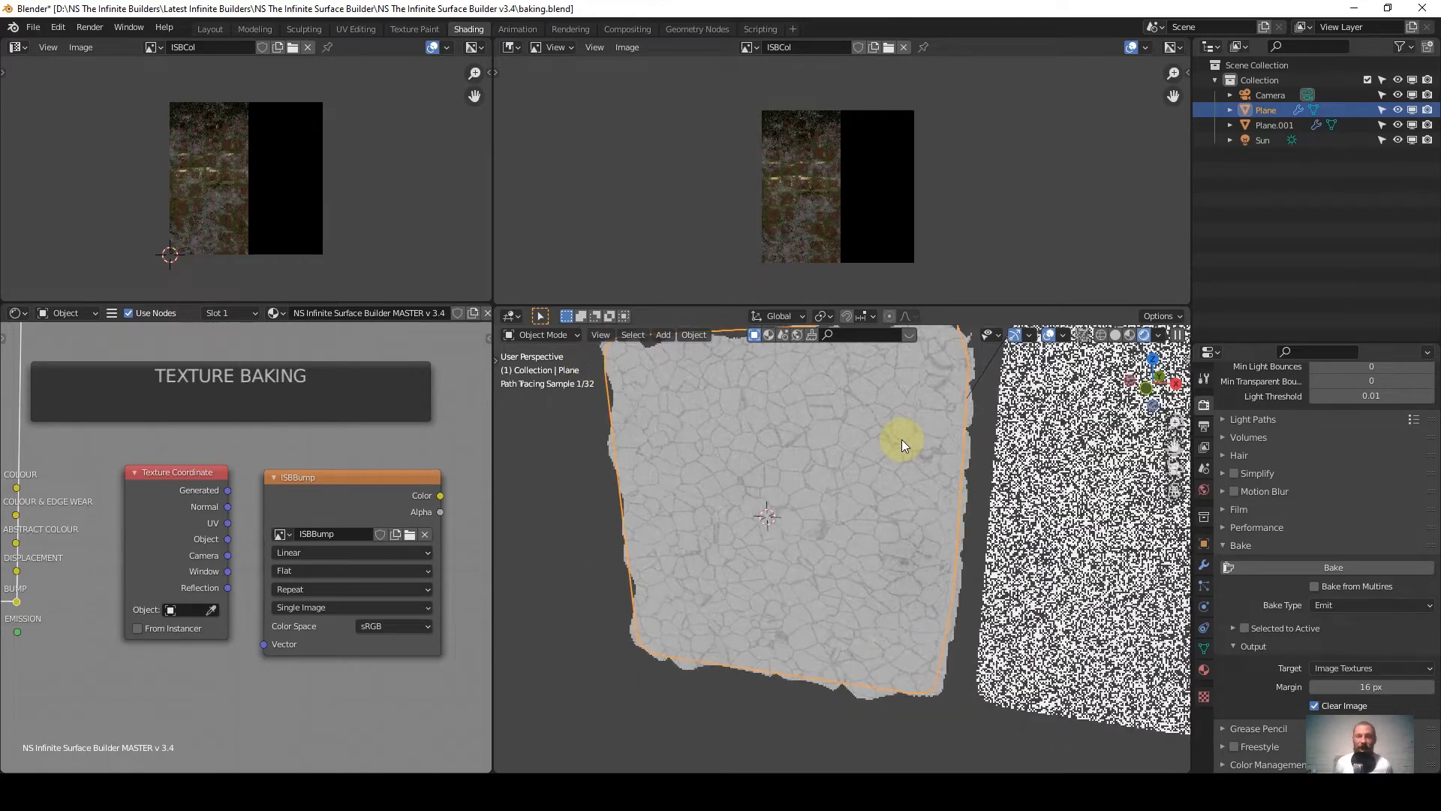
Save the ISBCol image once more in TIFF format as ISBCol.tif in the Music folder.
mouse_move(902, 439)
middle_down()
mouse_move(895, 478)
mouse_move(902, 426)
mouse_move(902, 466)
middle_up()
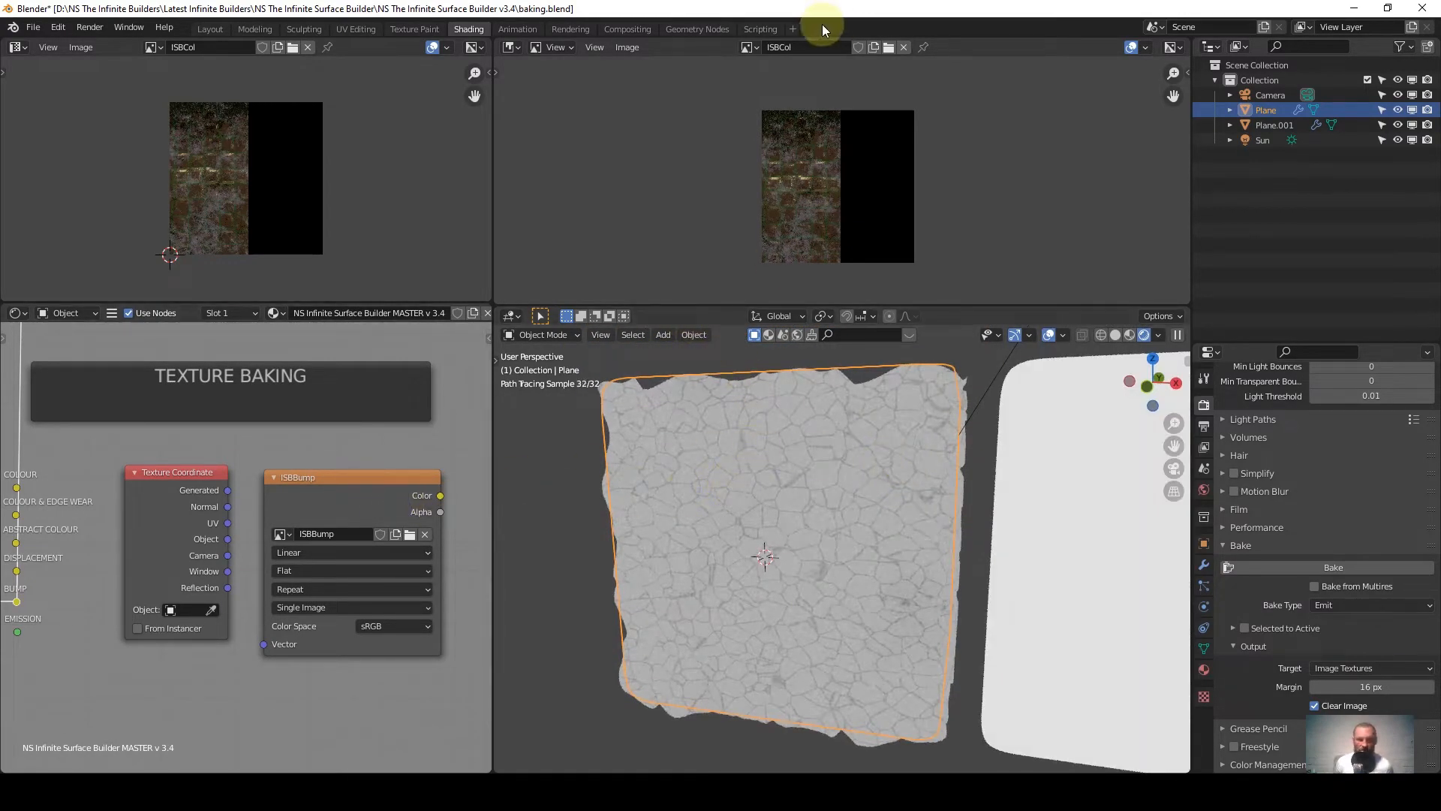
click(627, 46)
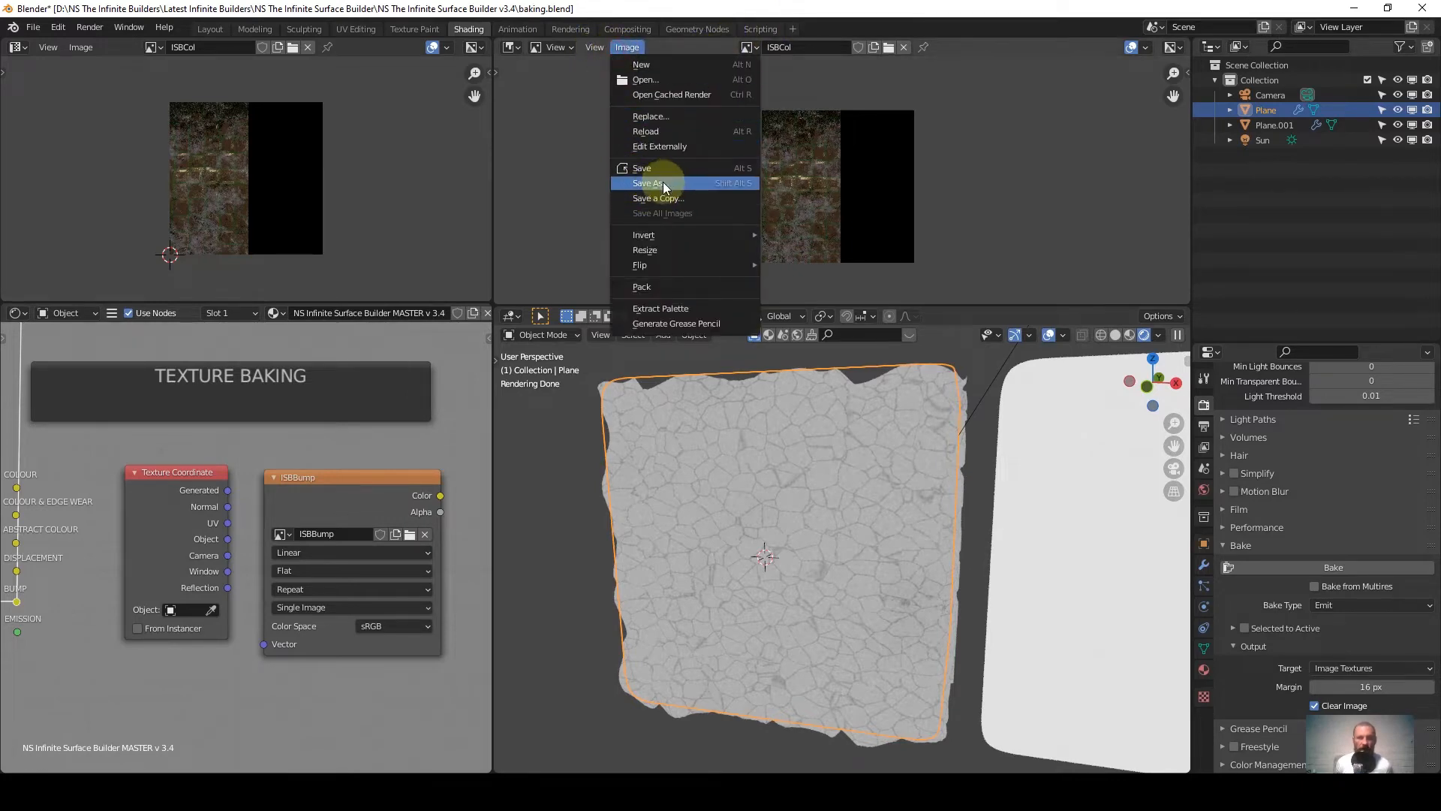
click(650, 184)
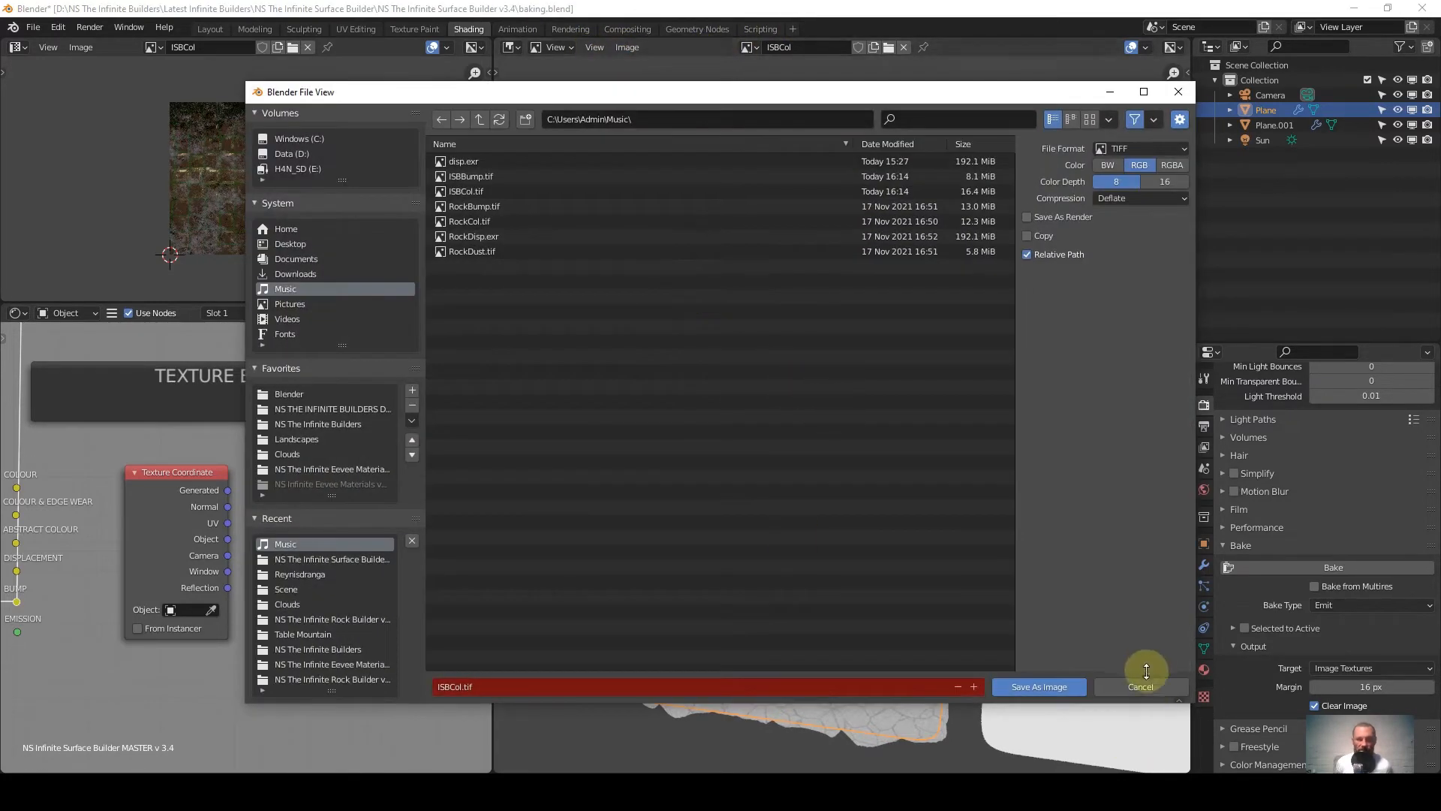
click(1078, 687)
Preview the Displacement output of the Texture Baking section on the original plane.
middle_drag(306, 538, 421, 520)
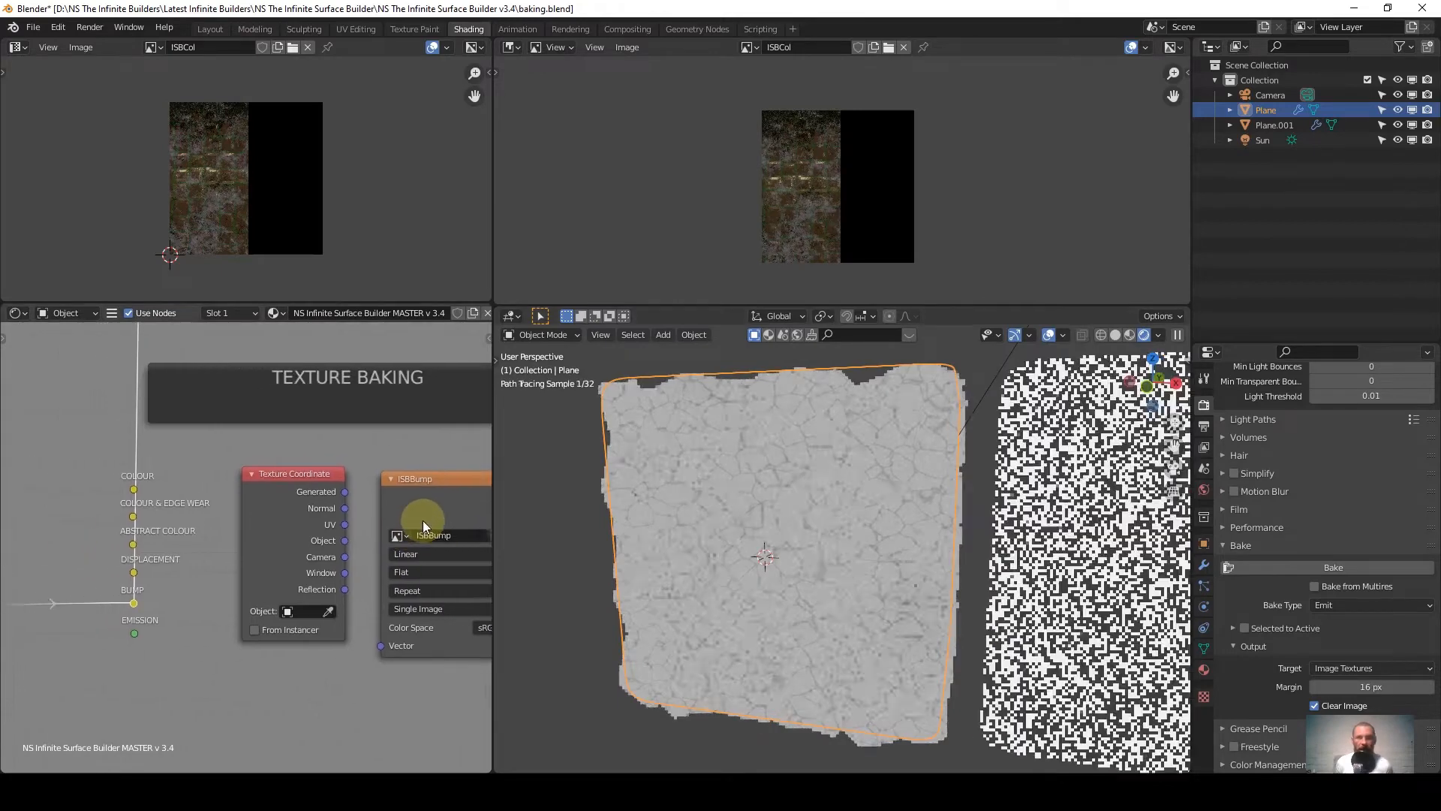
scroll(245, 548, up, 2)
ctrl+shift+click(80, 585)
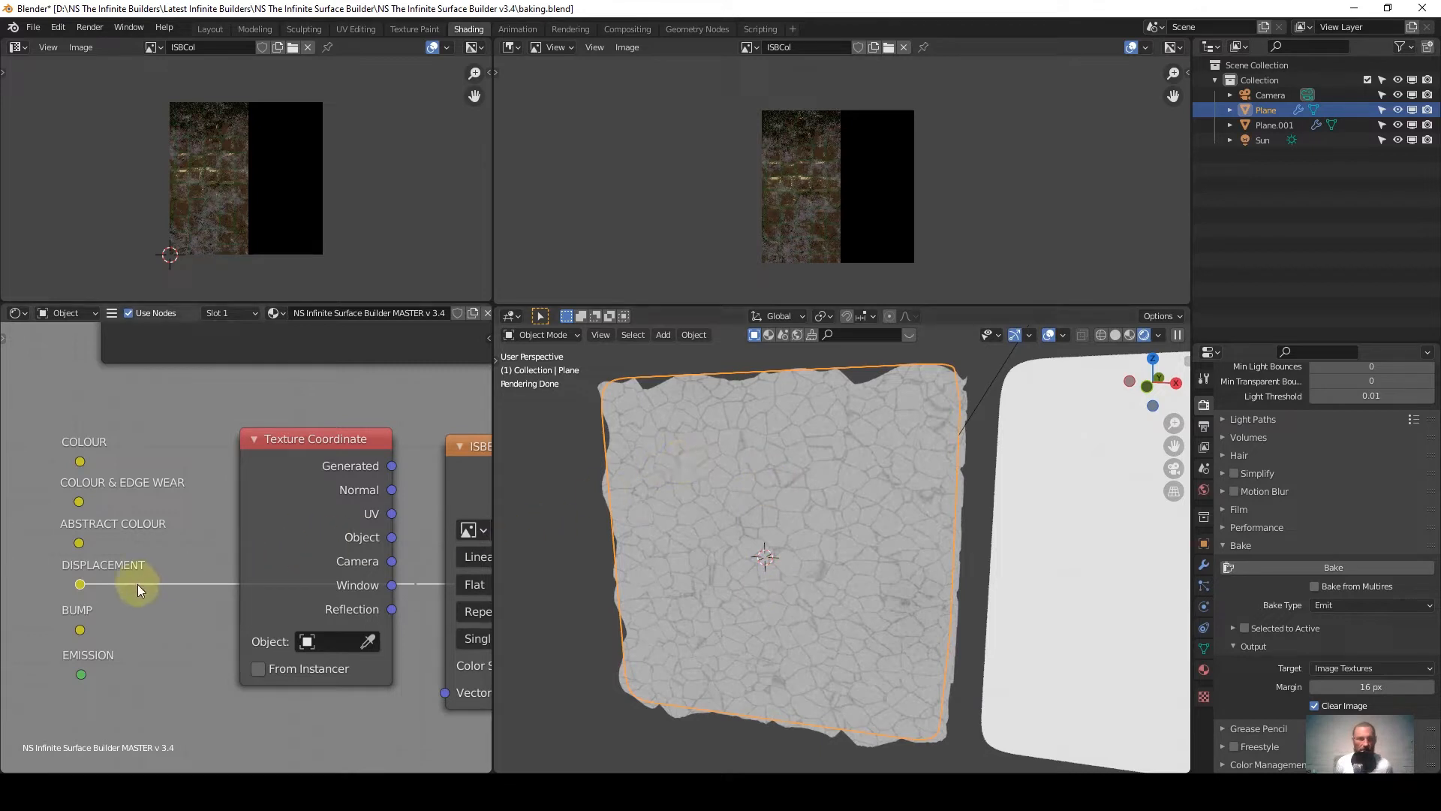
ctrl+shift+click(79, 588)
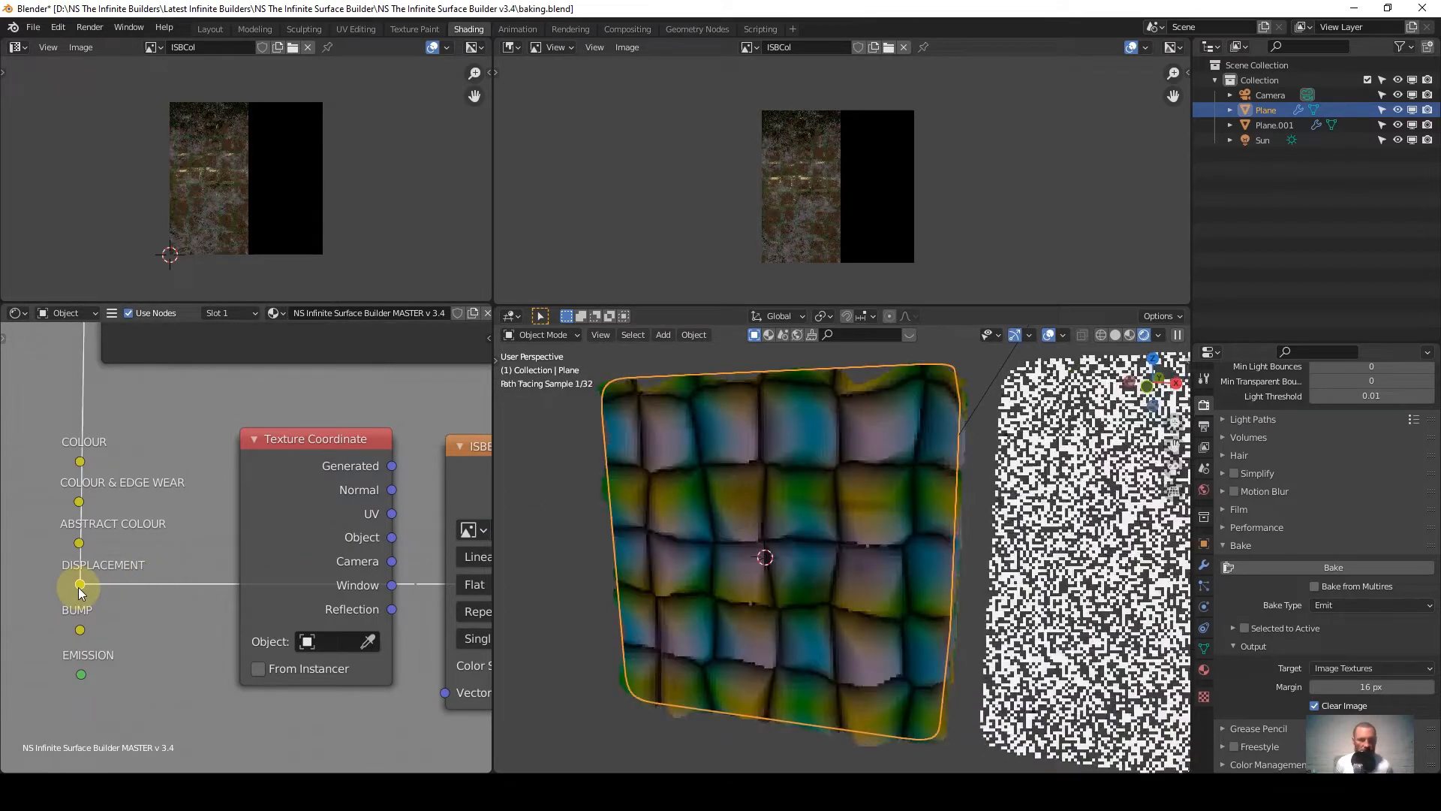
middle_drag(777, 452, 828, 496)
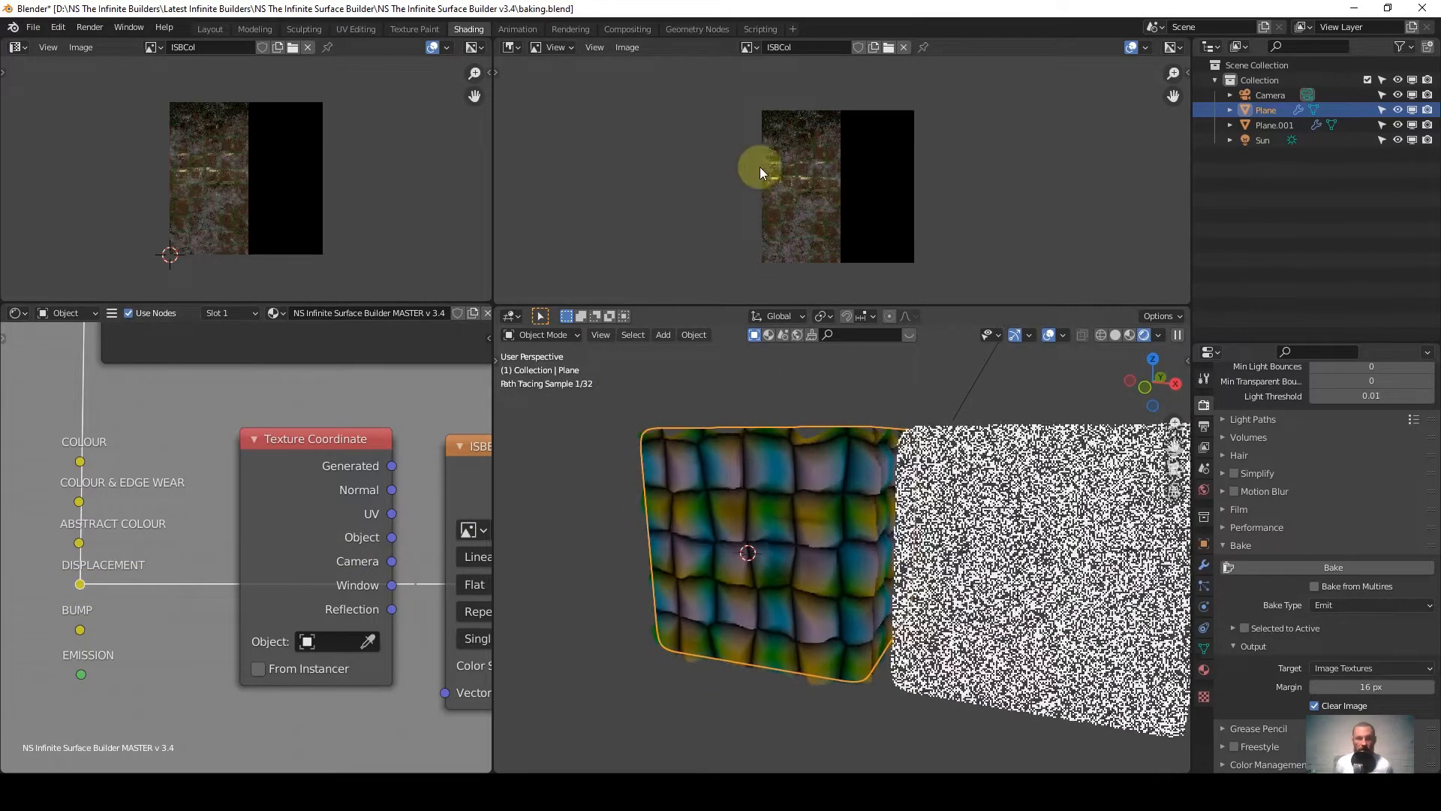
Replace the displayed ISBCol image with a new blank 4096 px image named ISBDisp with 32-bit Float enabled.
click(903, 48)
click(812, 47)
click(804, 82)
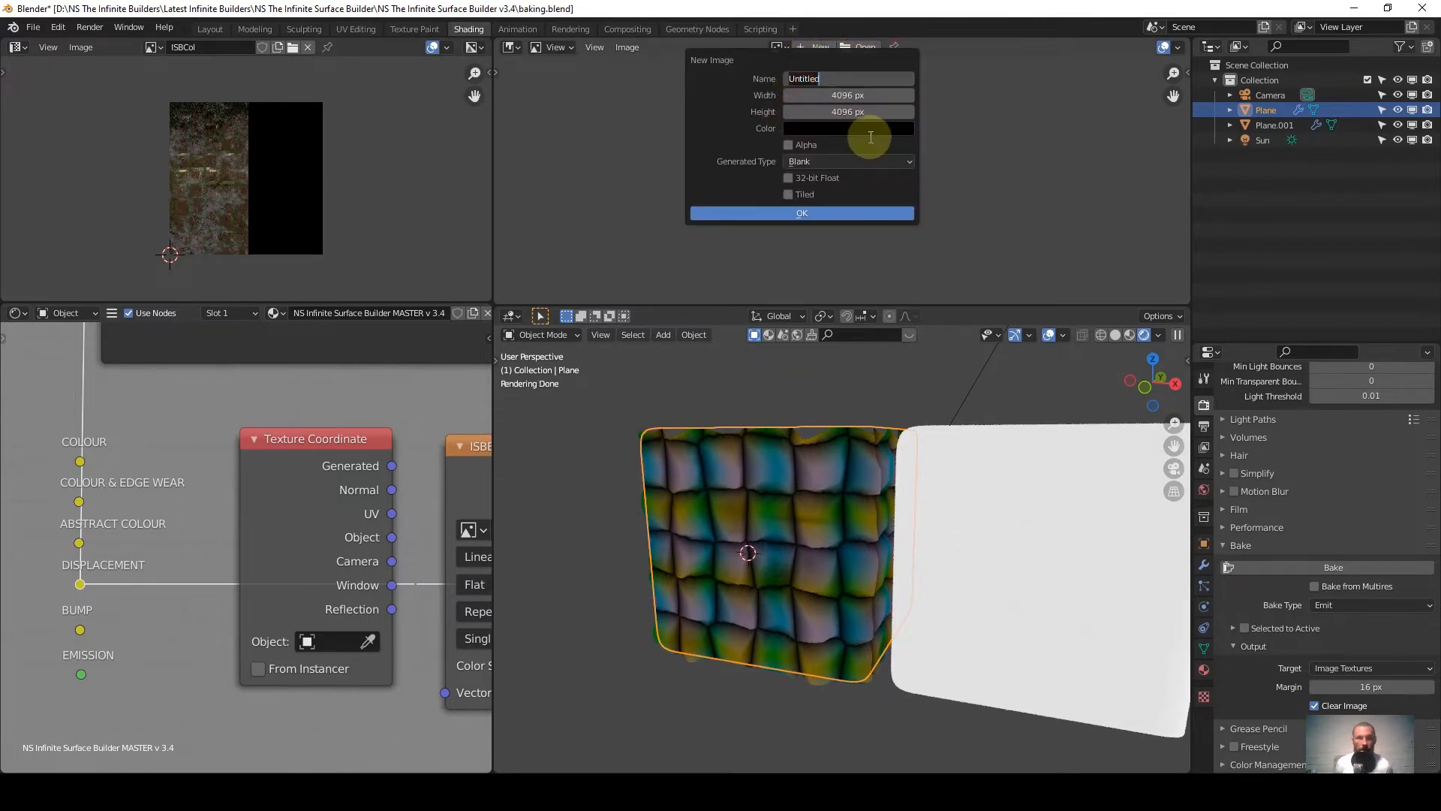
text(ISBDisp)
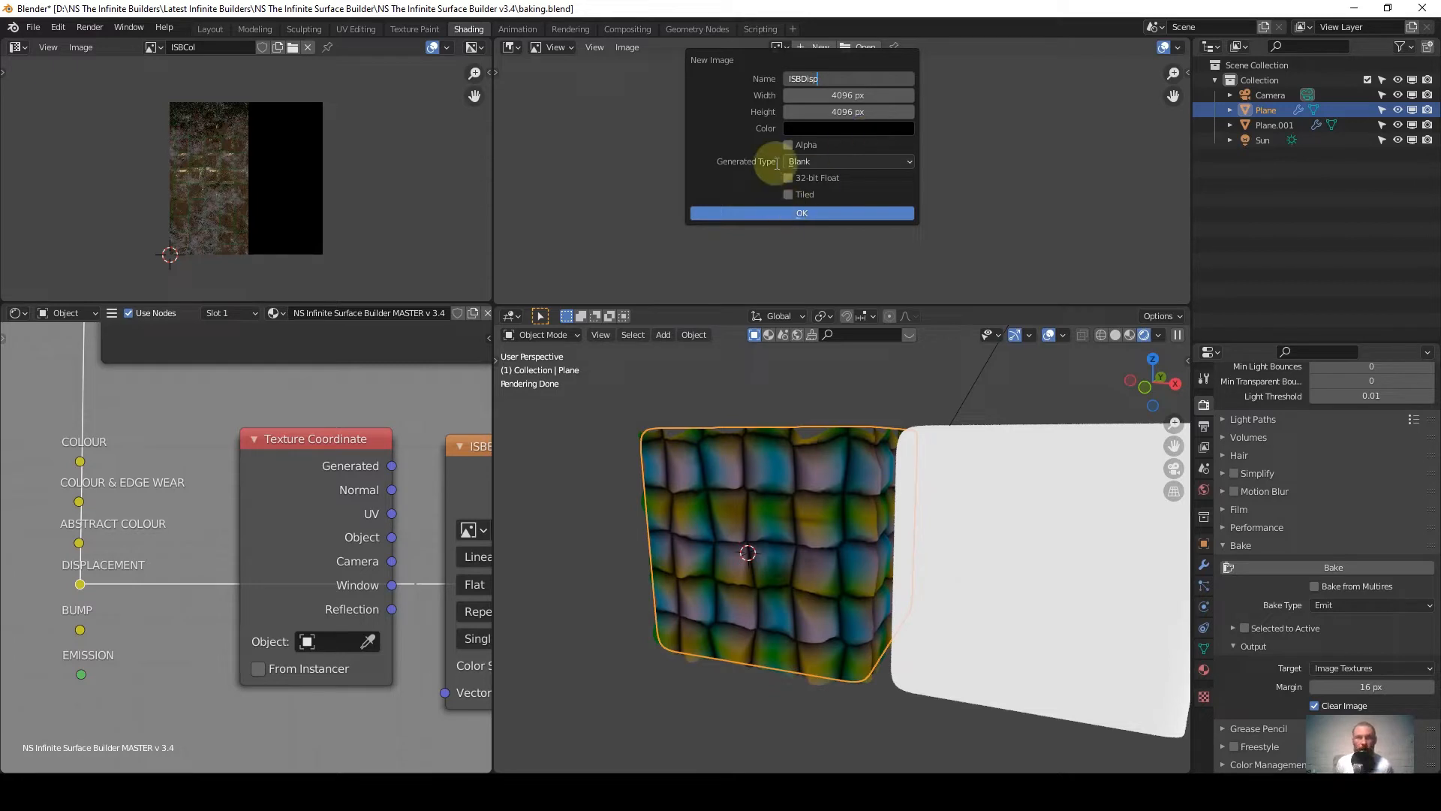
click(743, 116)
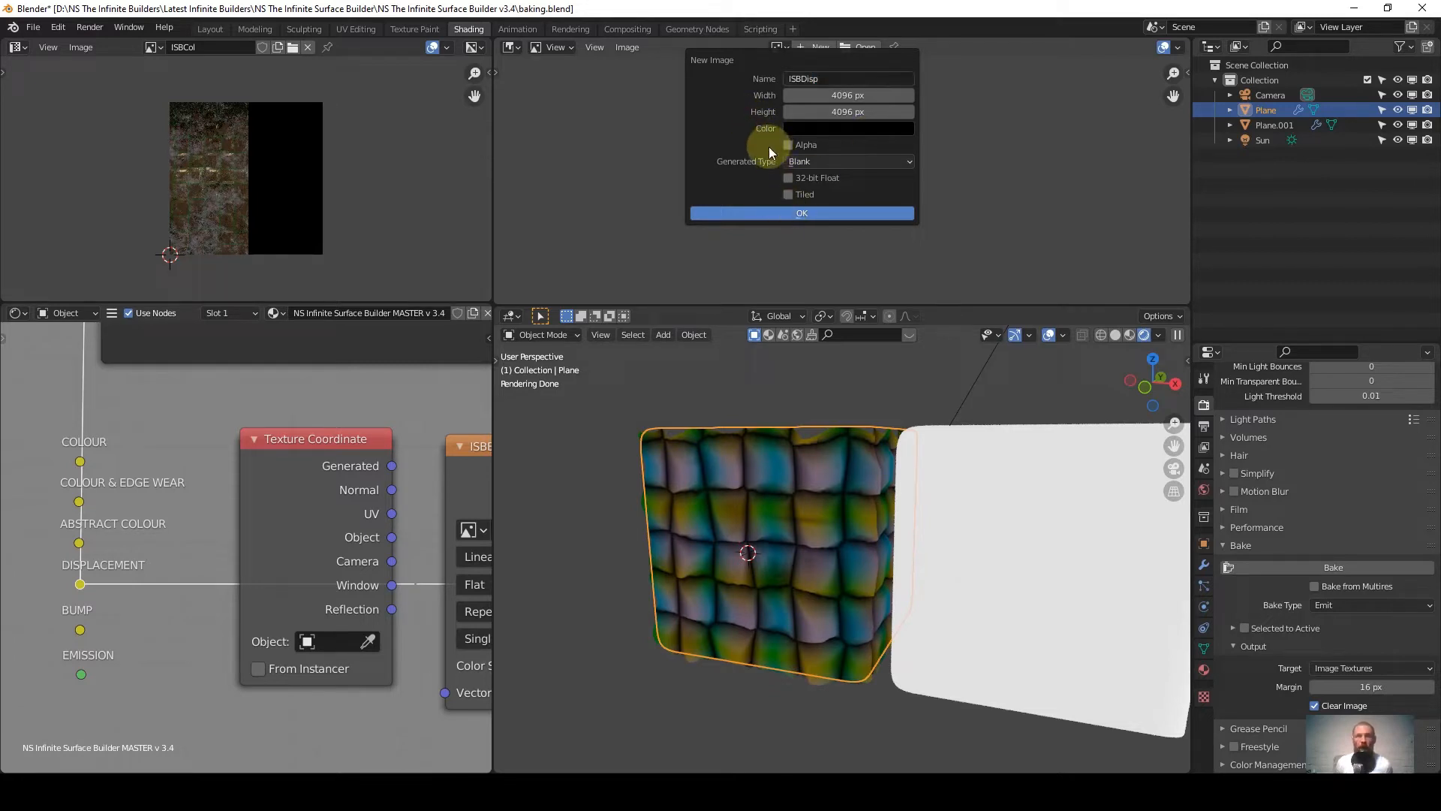
click(787, 180)
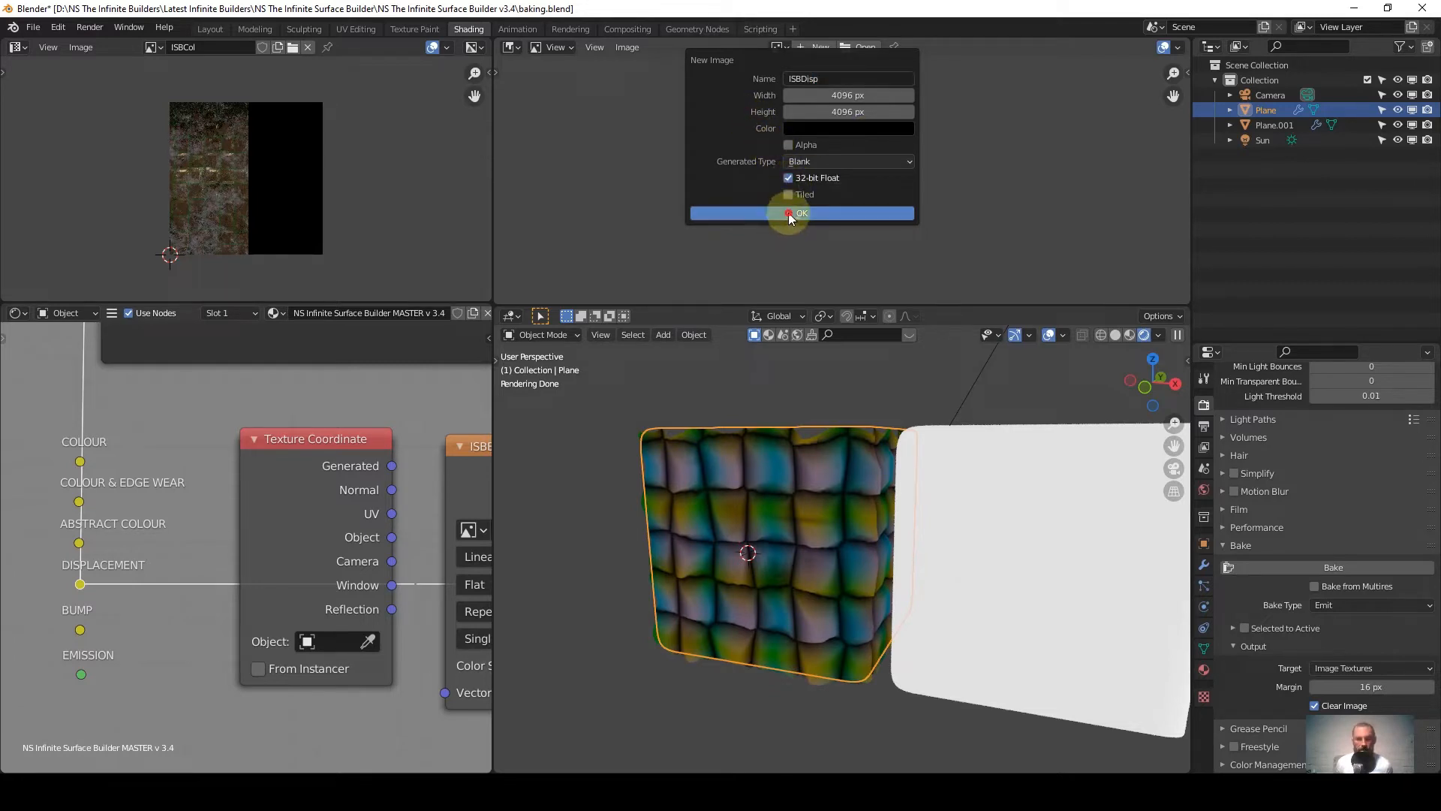
click(788, 213)
Assign ISBDisp to the Texture Baking image node and bake the displacement output into it.
middle_drag(415, 473, 286, 425)
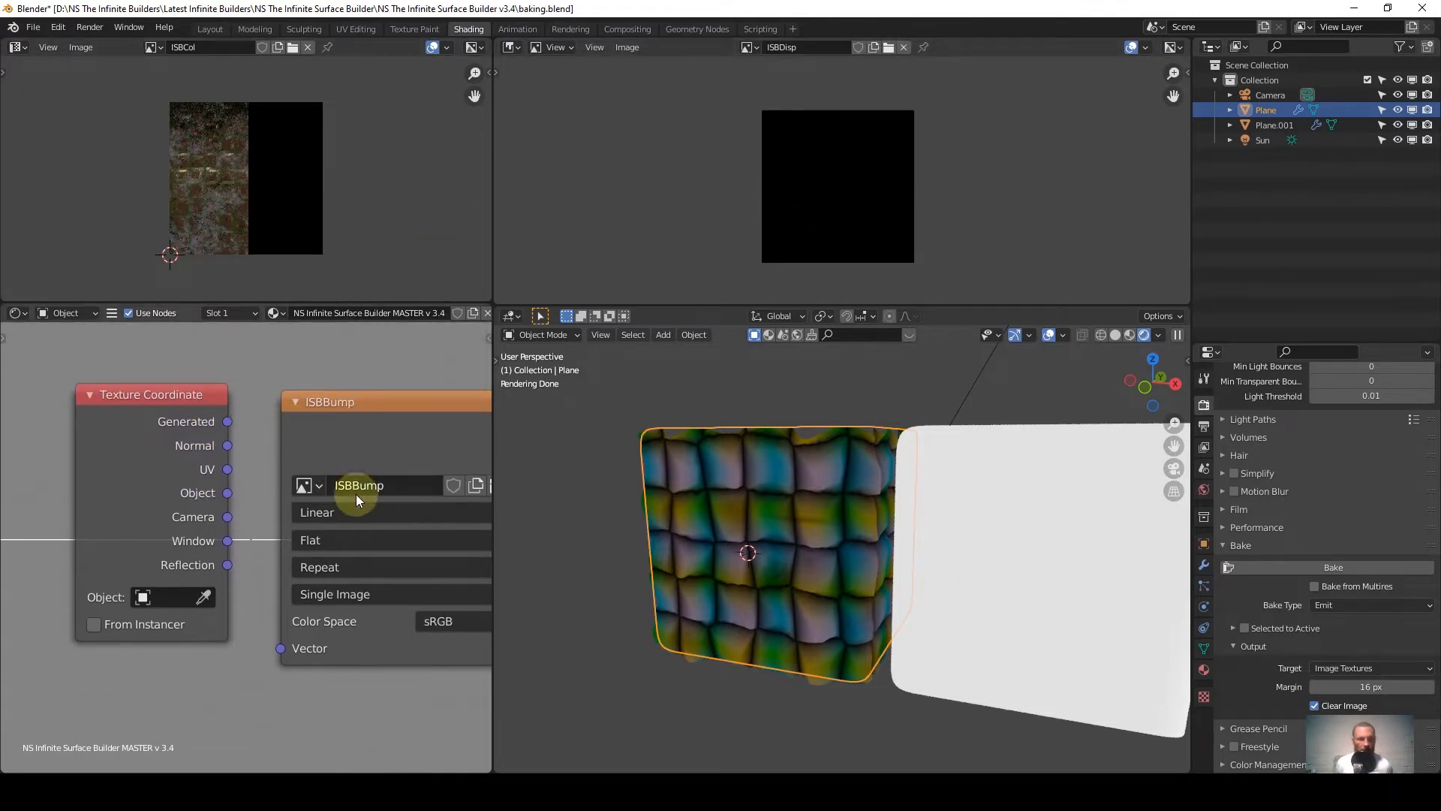
click(308, 487)
click(413, 601)
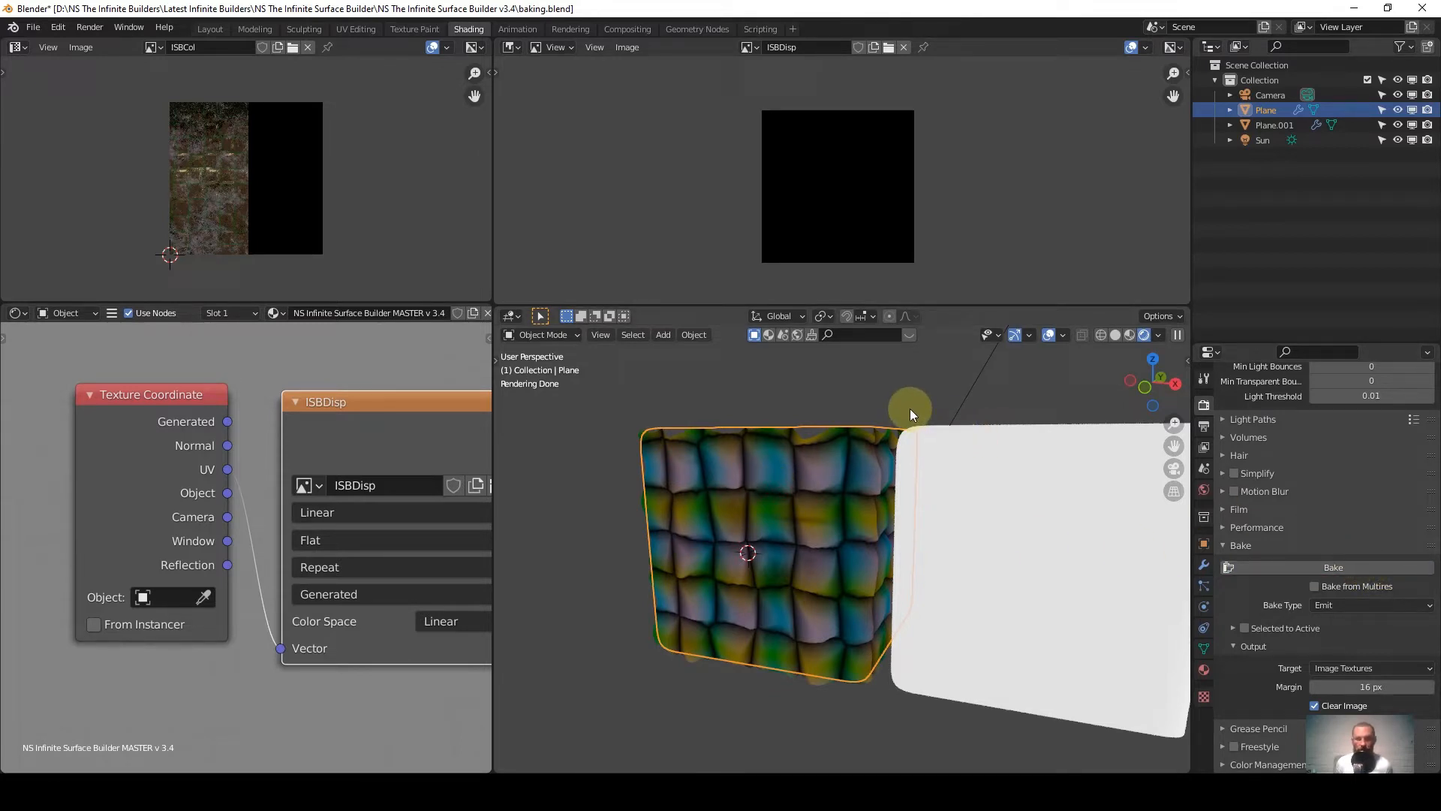
Save the baked displacement image as ISBDisp.exr in the Music folder, using OpenEXR format with Float (Full) colour depth.
click(629, 48)
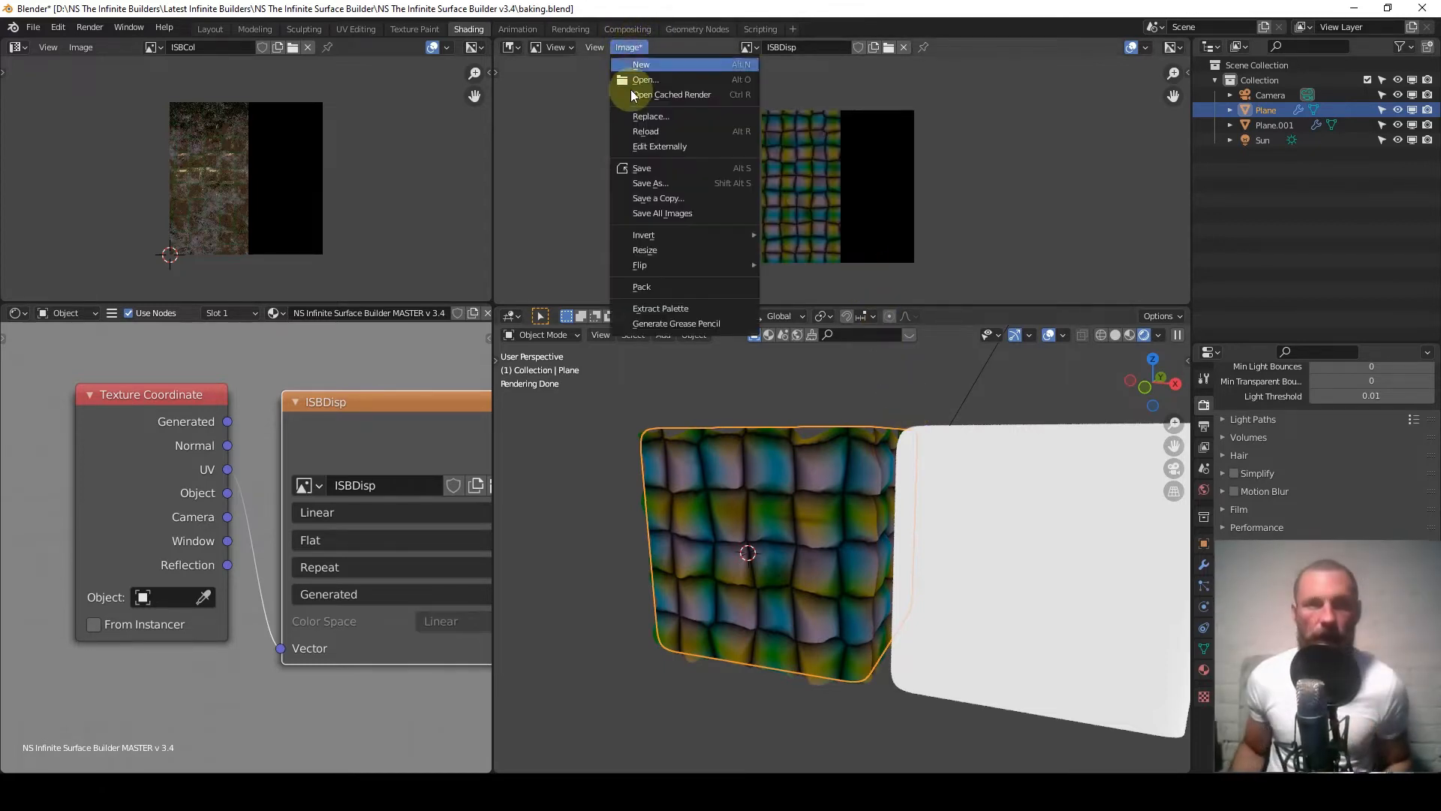
click(650, 183)
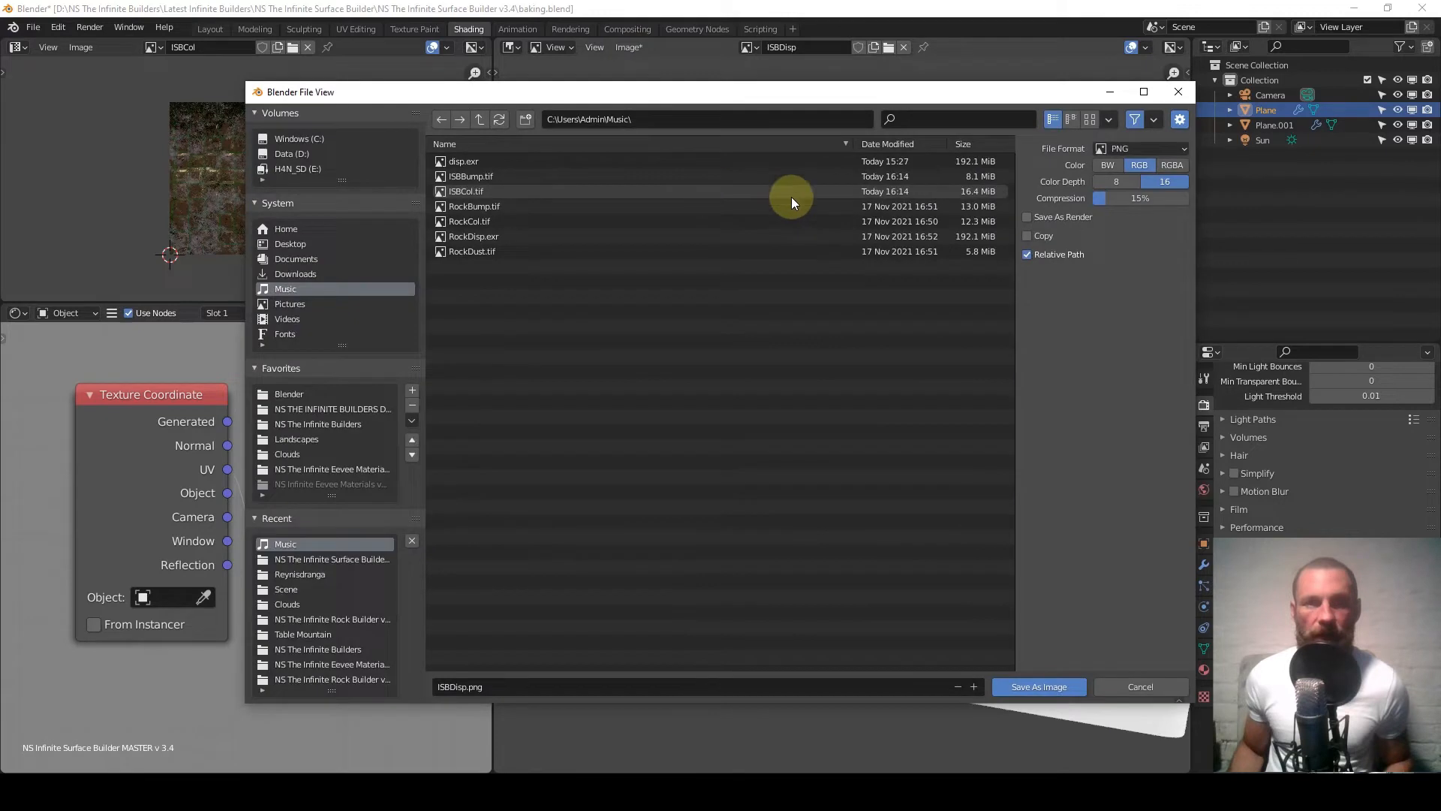
click(1156, 149)
click(1114, 241)
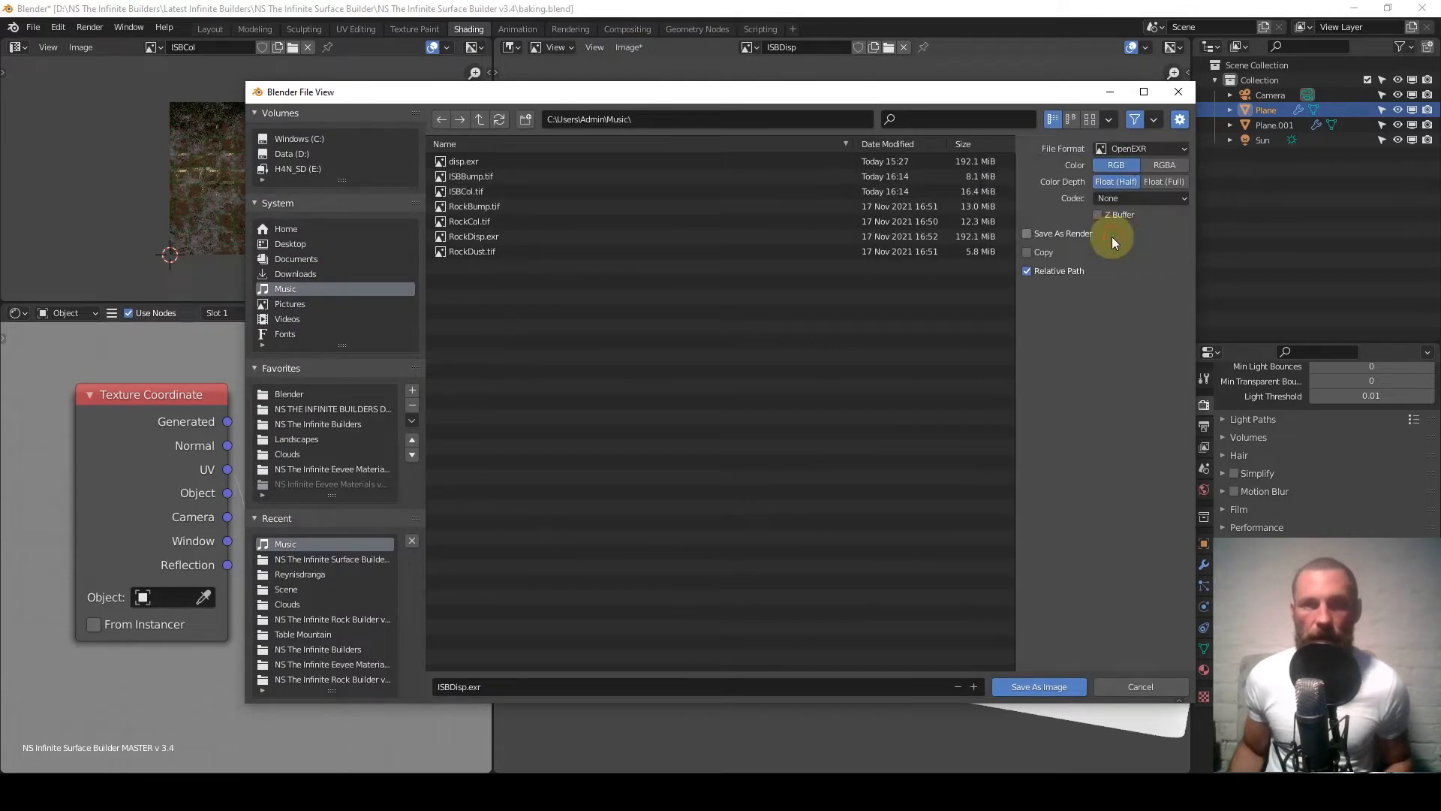
click(1163, 184)
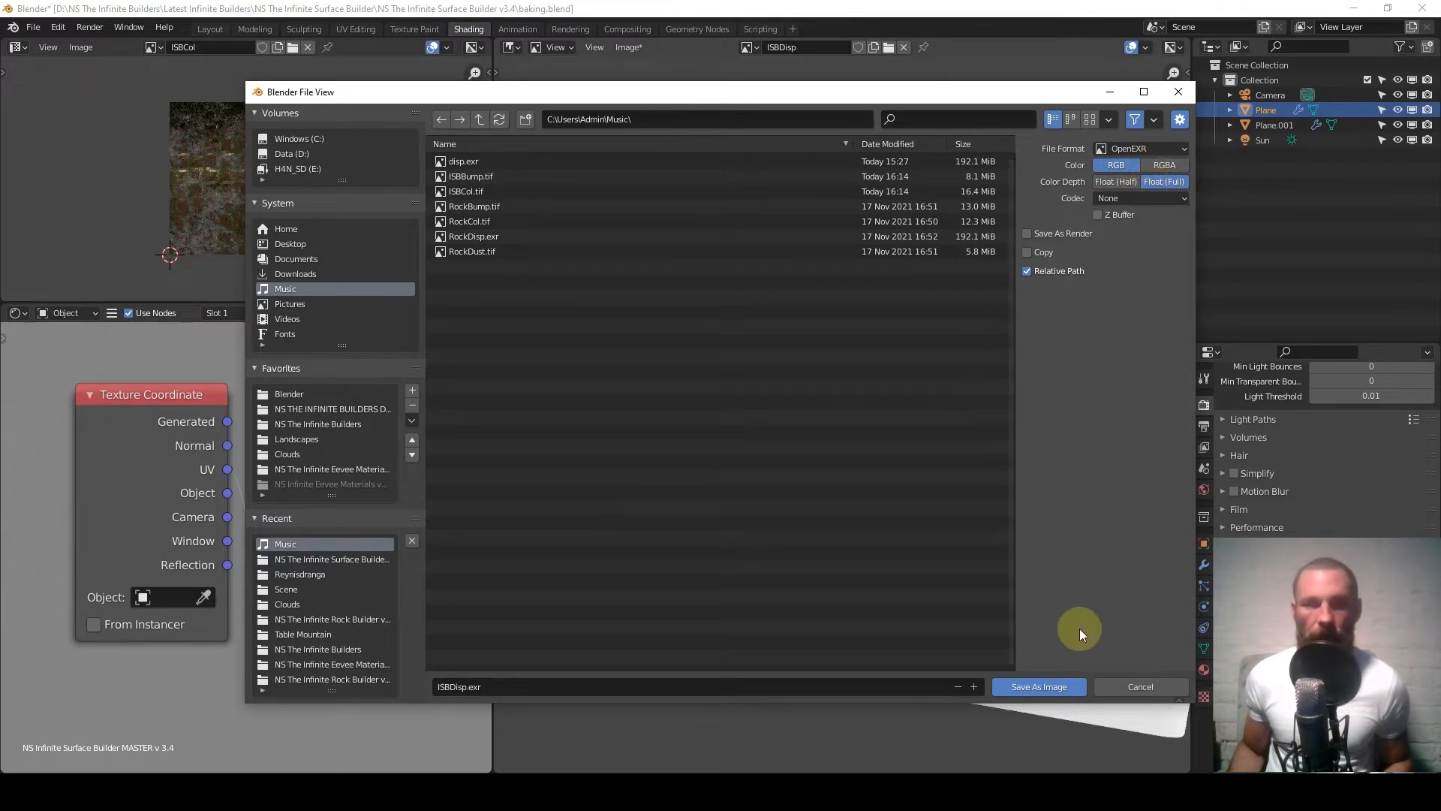
click(1039, 688)
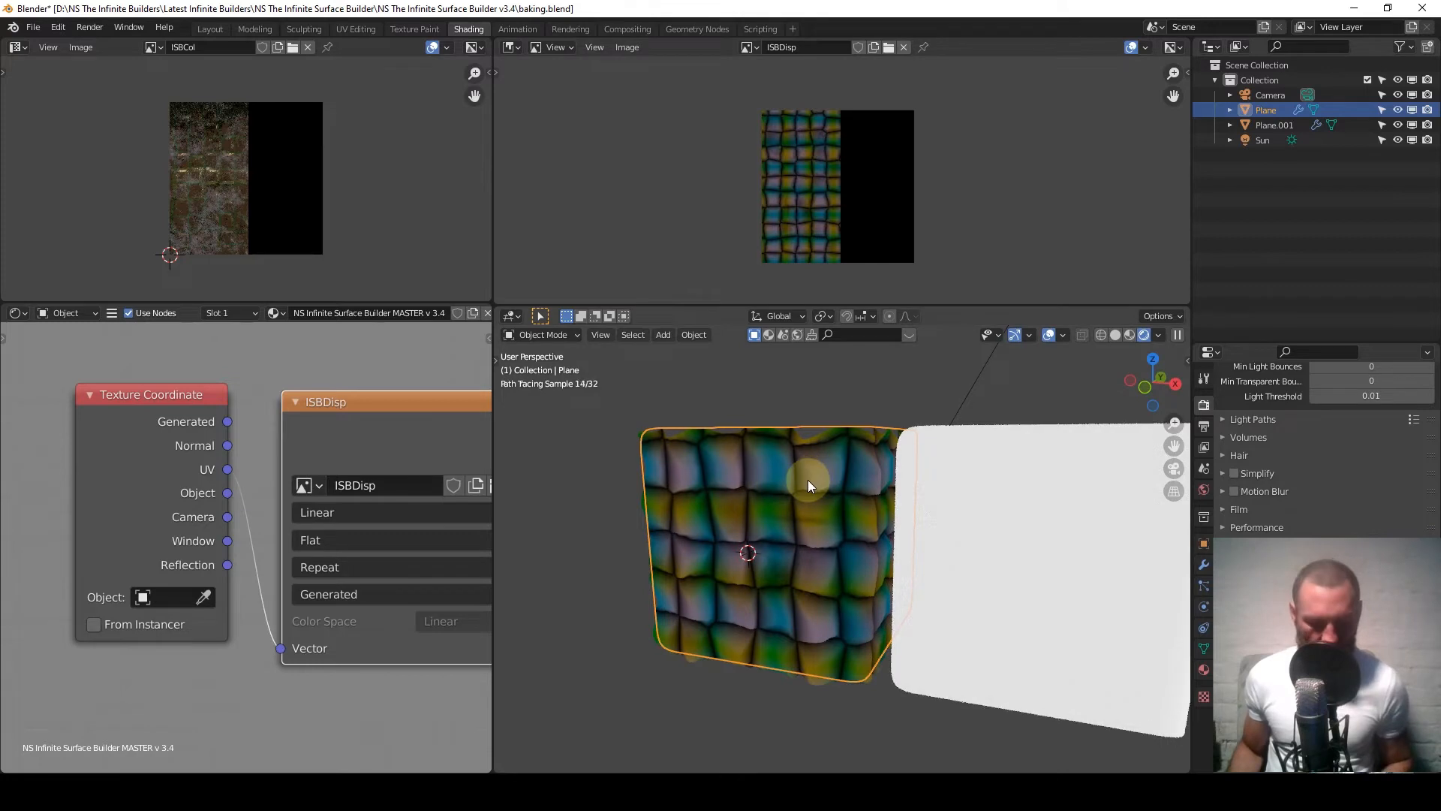
Hide the original plane and create a new material on the second plane, Plane.001.
key(h)
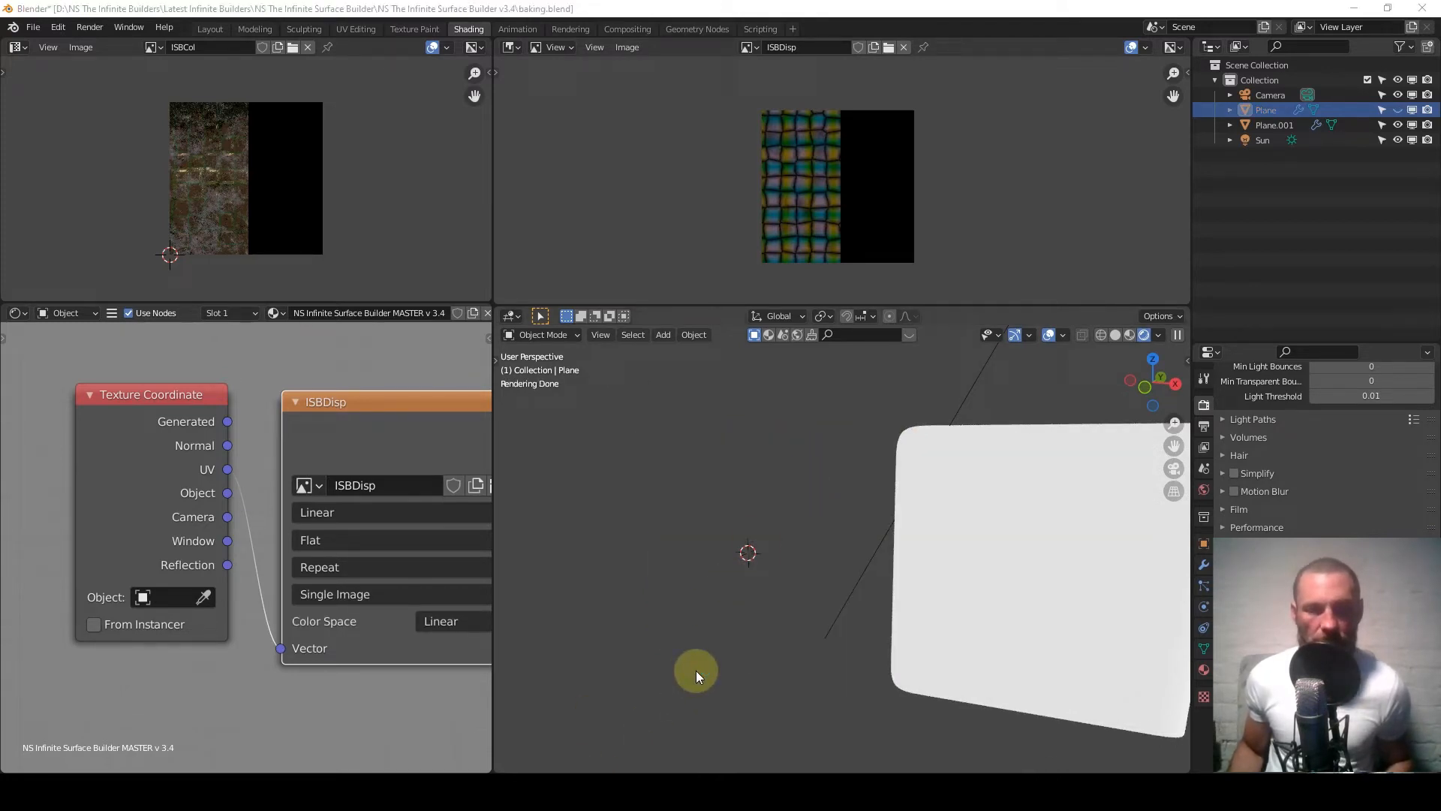
key(s)
middle_drag(805, 607, 768, 618)
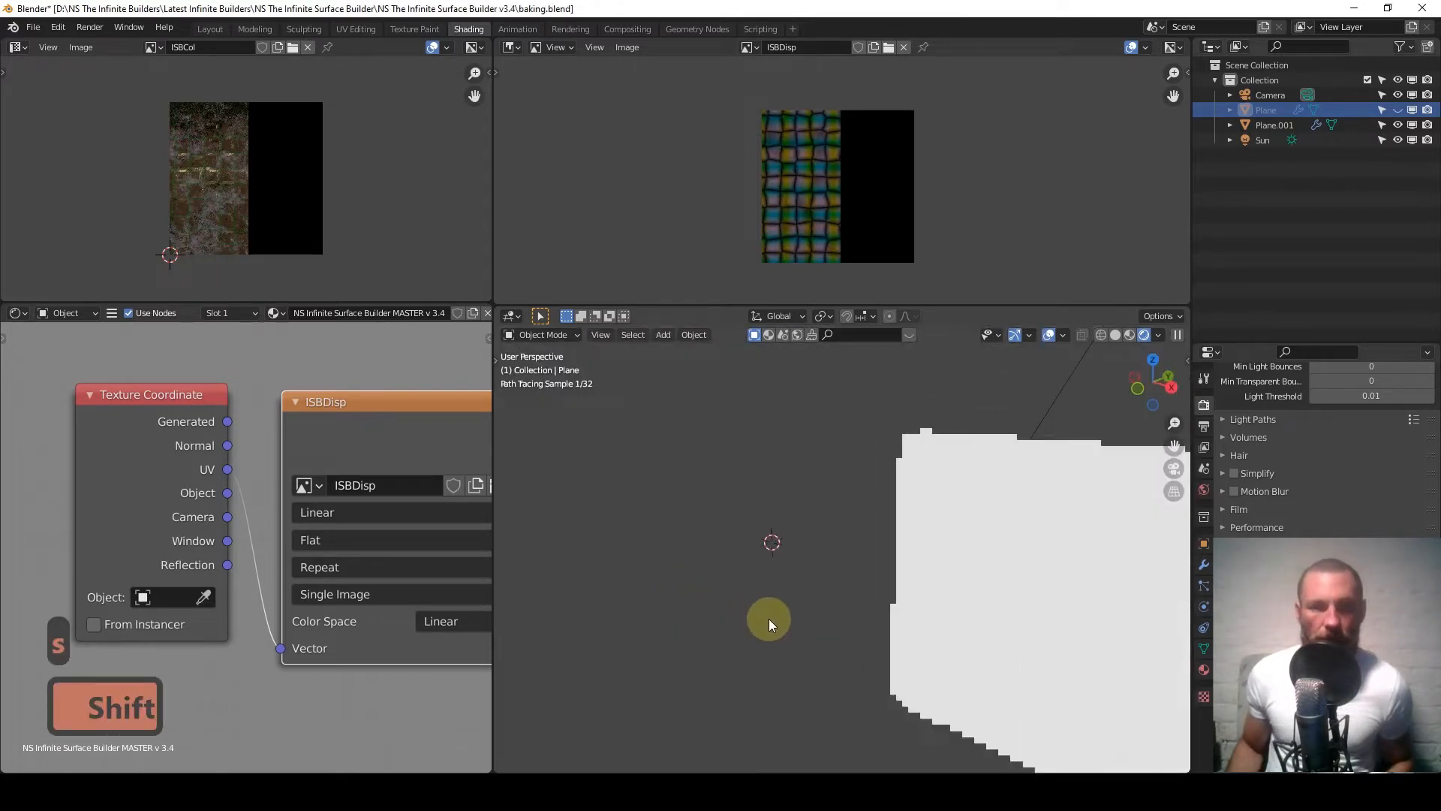
scroll(872, 592, down, 2)
shift+middle_drag(855, 588, 743, 576)
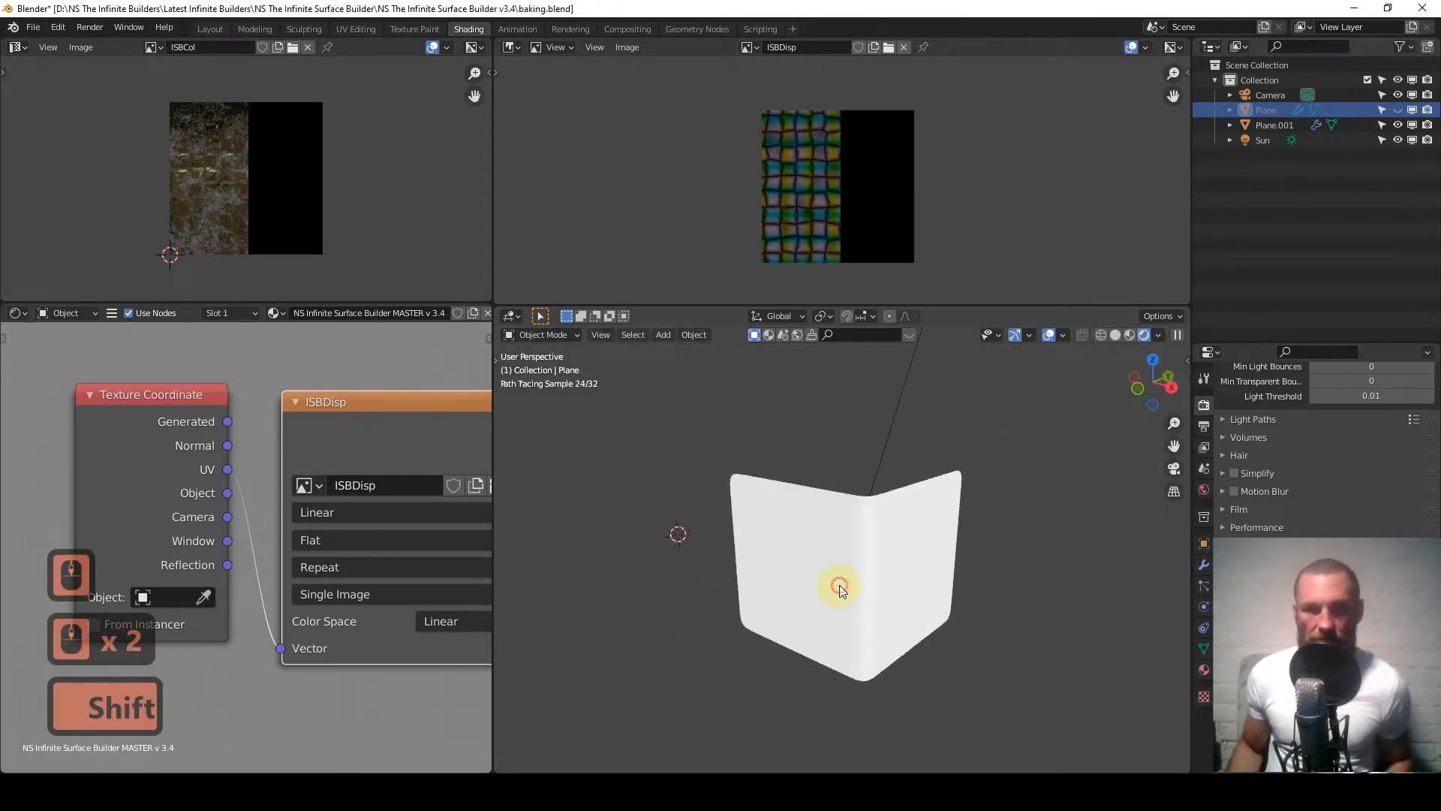
click(817, 584)
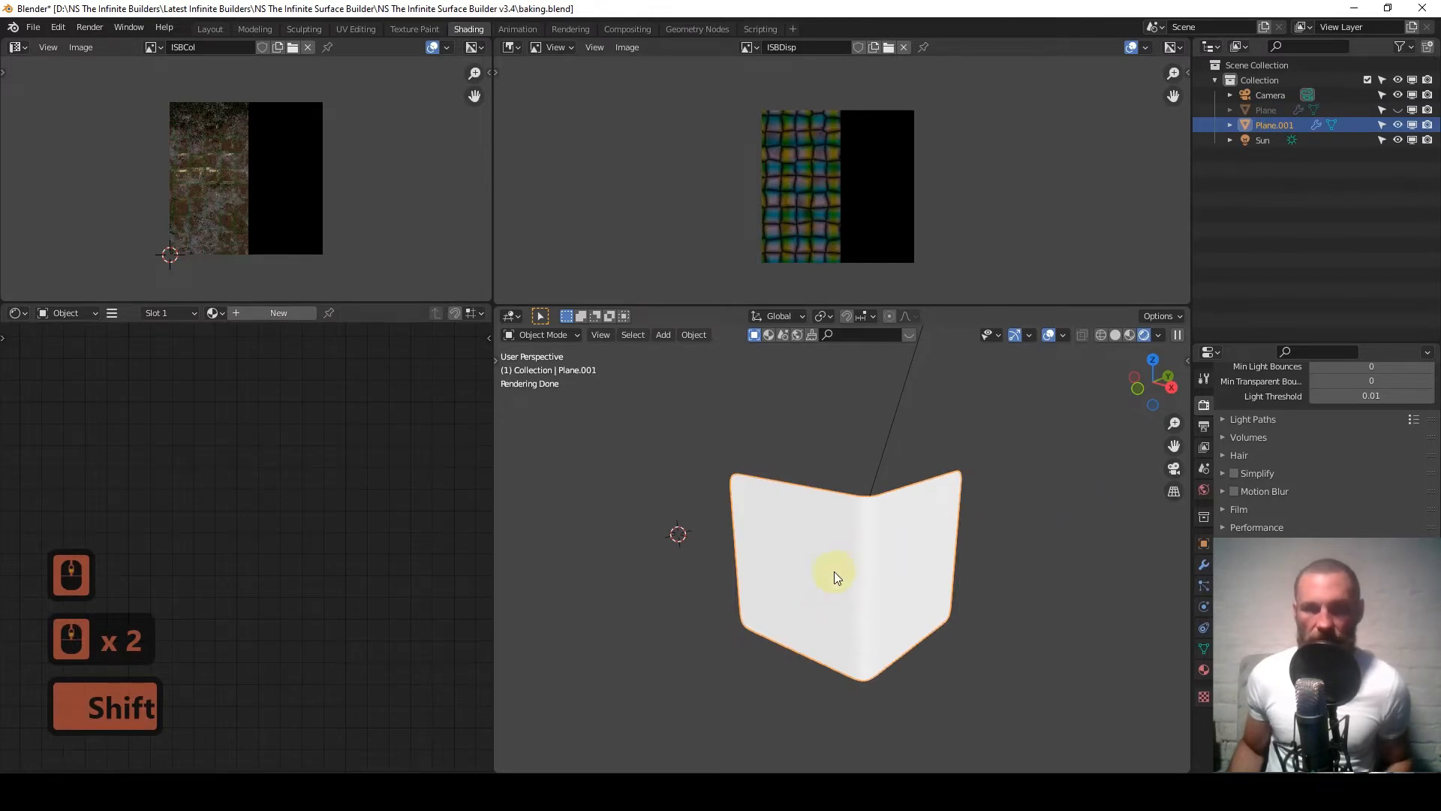
click(291, 313)
scroll(259, 497, down, 15)
middle_drag(90, 622, 234, 501)
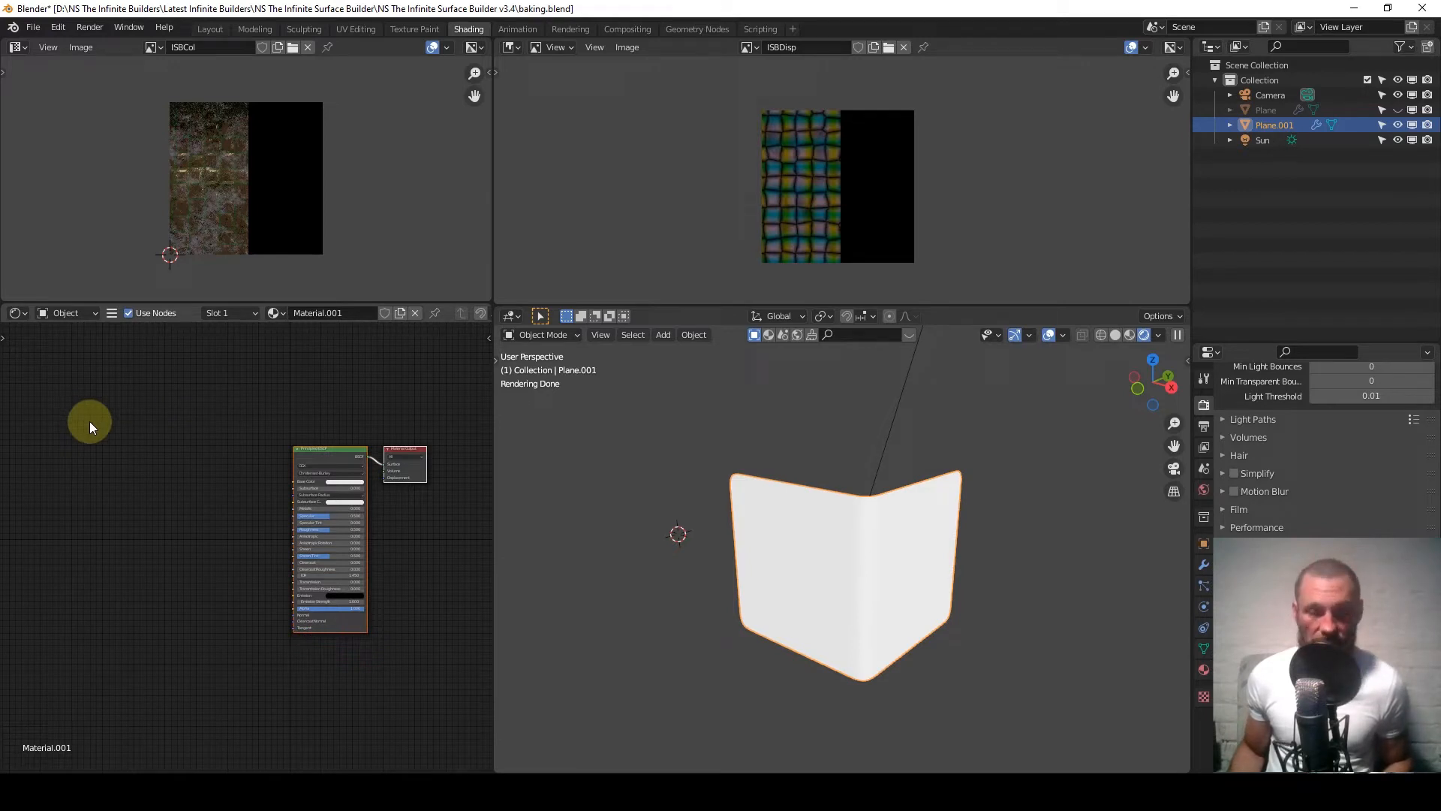
Add an Image Texture node before the Principled BSDF and place a duplicate of it below.
scroll(89, 422, up, 5)
middle_drag(167, 456, 167, 418)
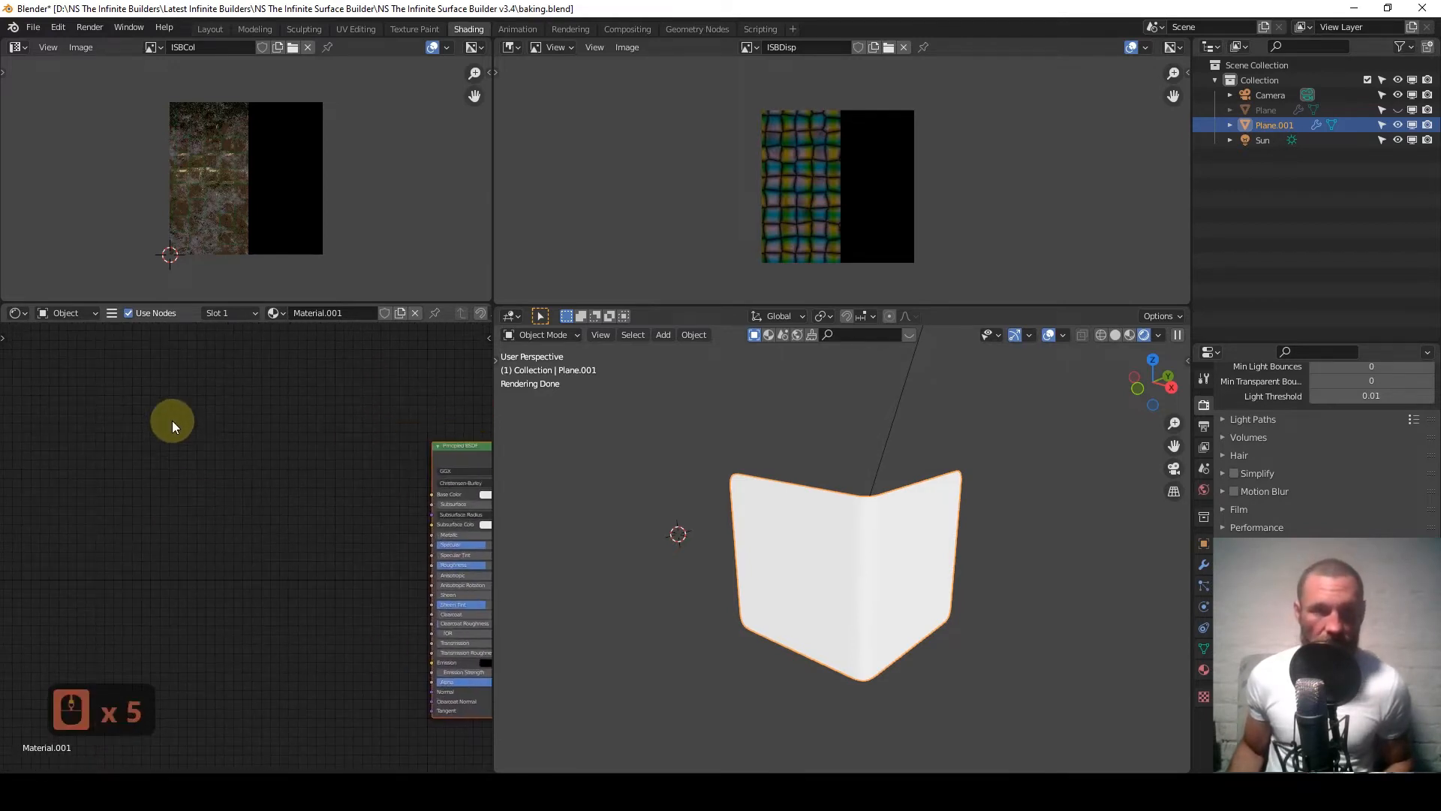
key(q)
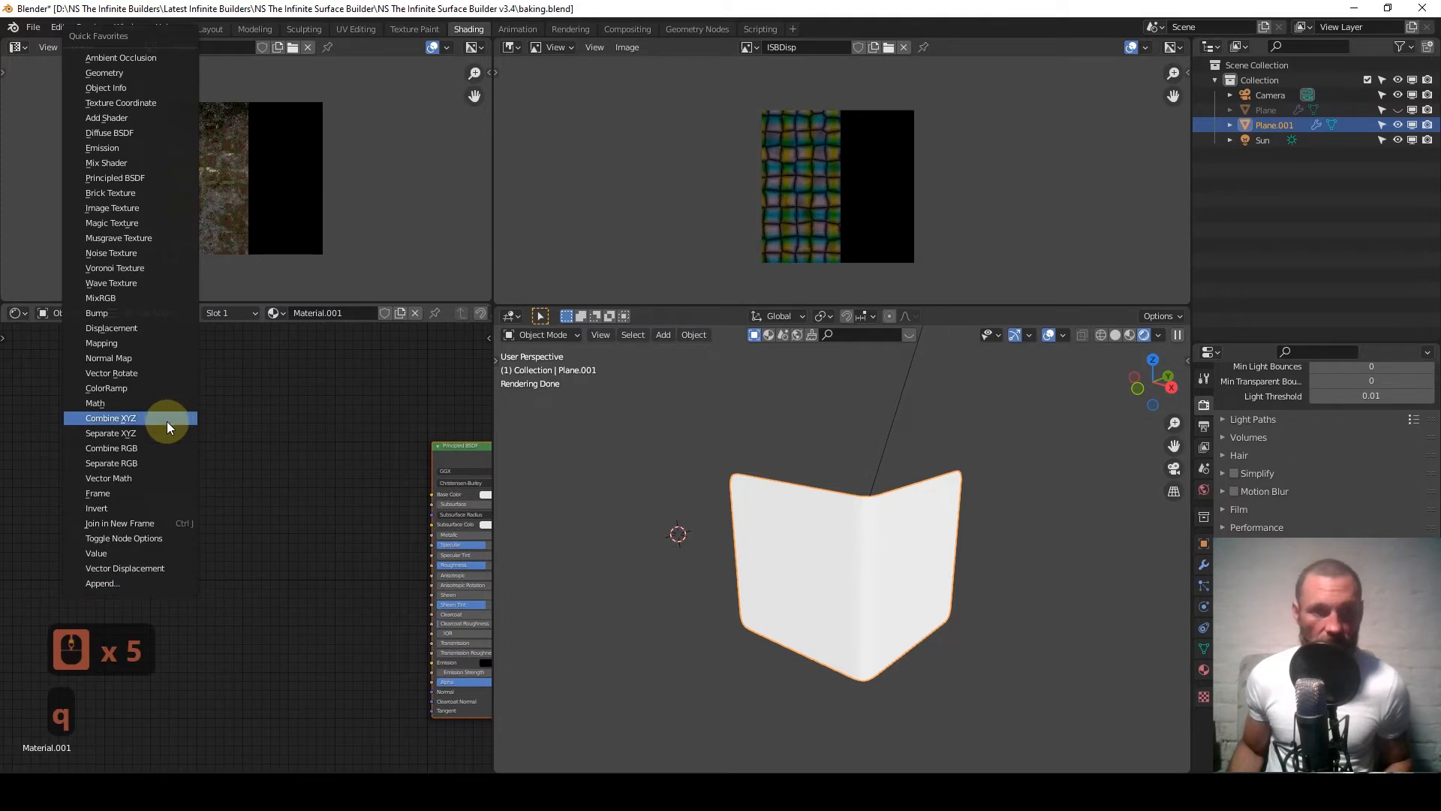
click(141, 208)
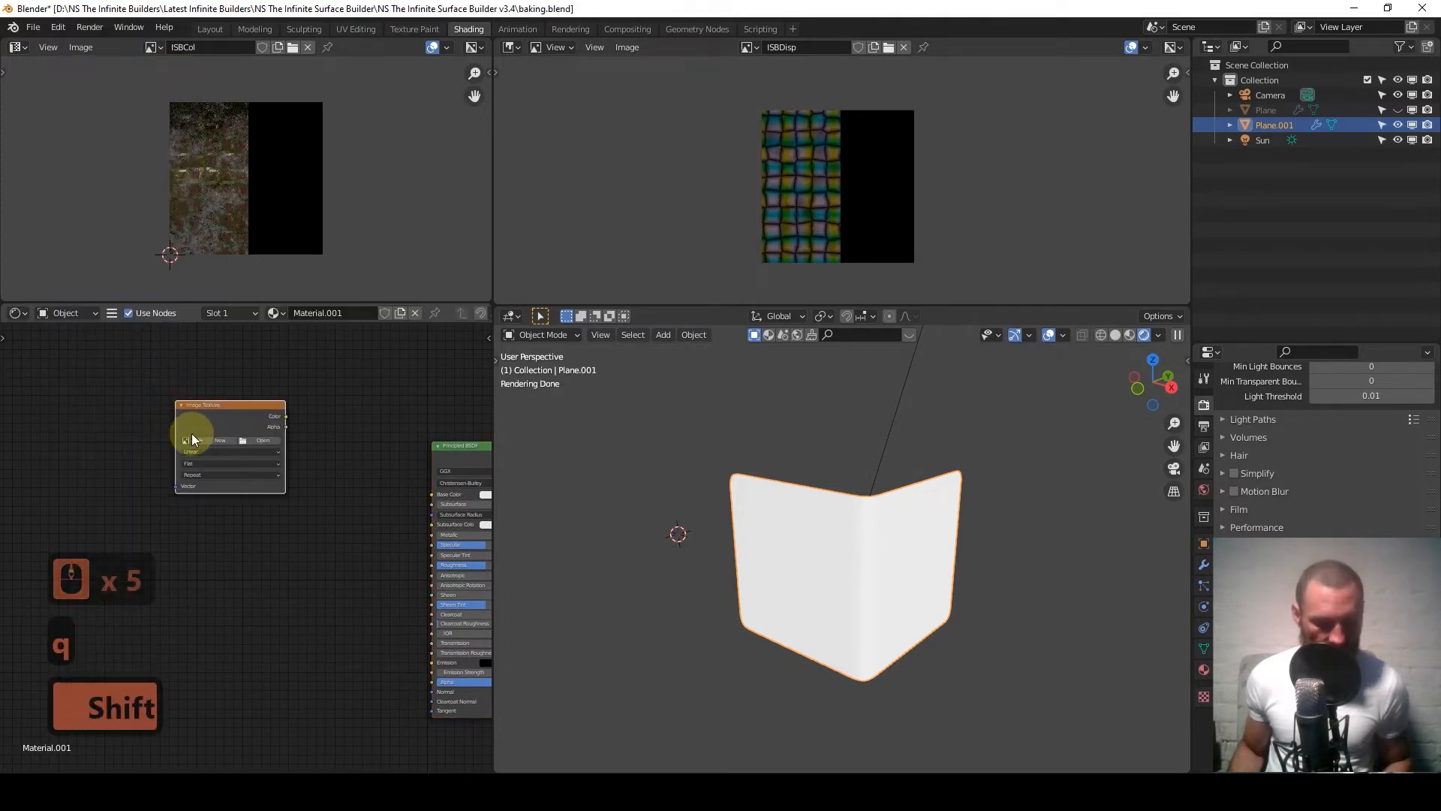
key(shift+d)
click(209, 661)
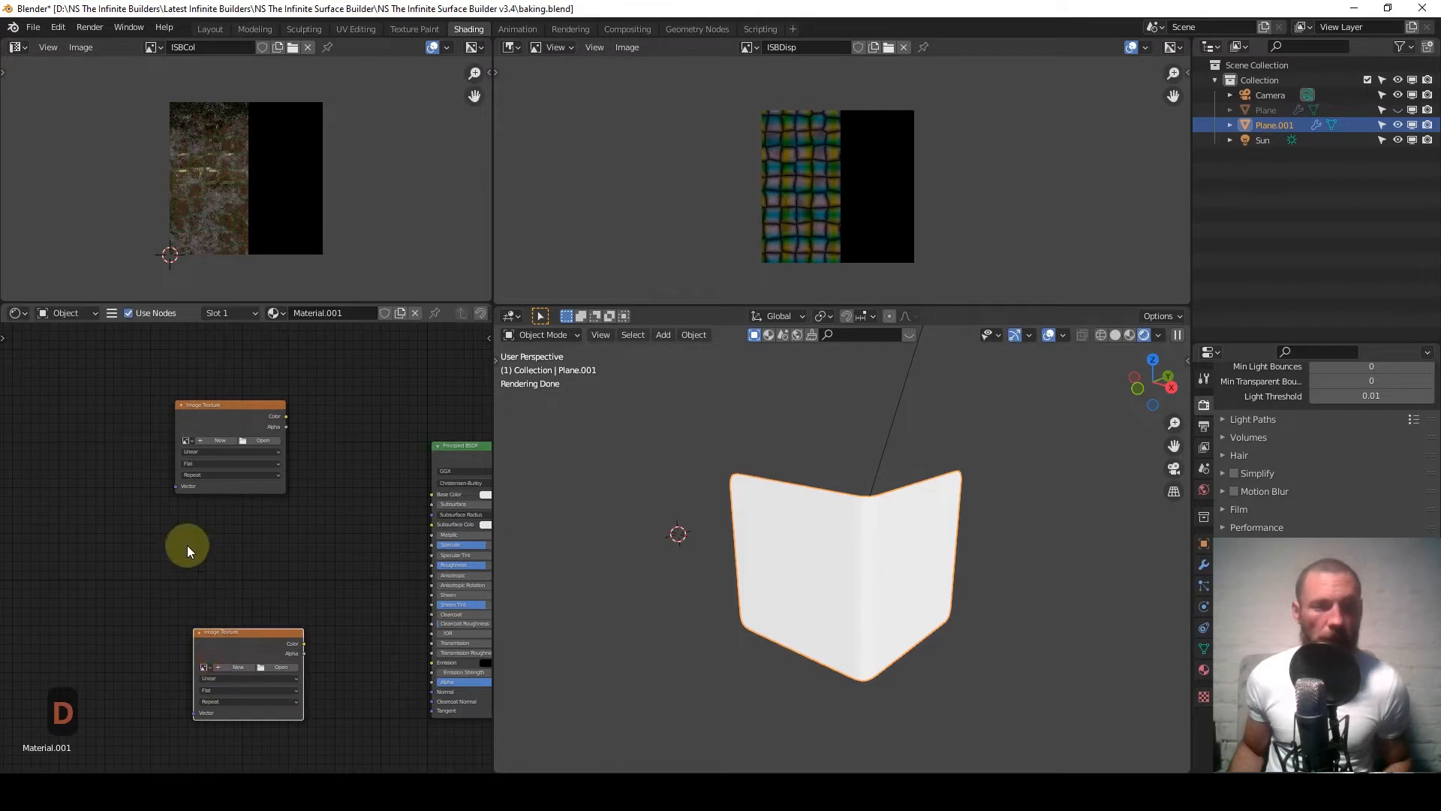
scroll(186, 544, down, 4)
key(q)
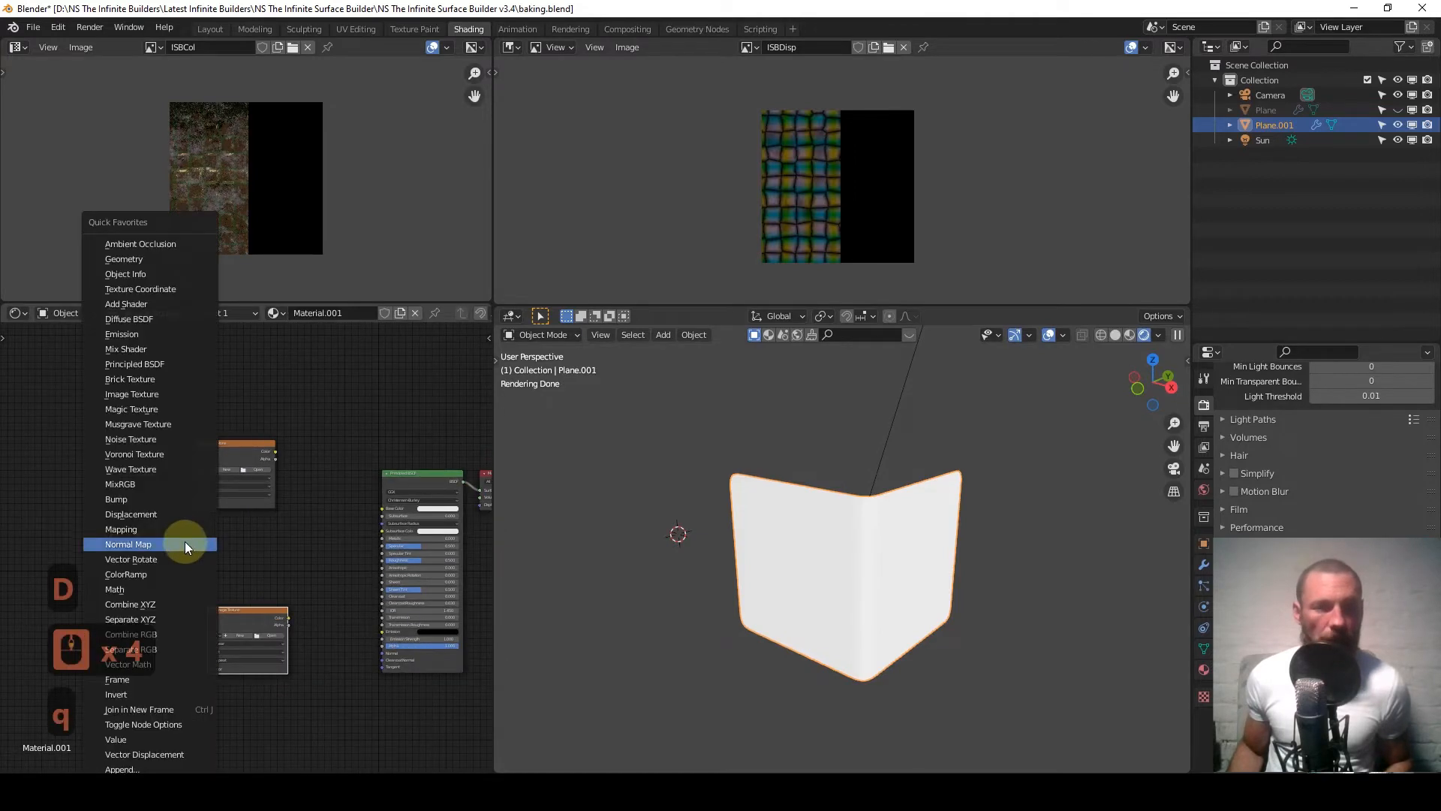
click(146, 484)
click(257, 451)
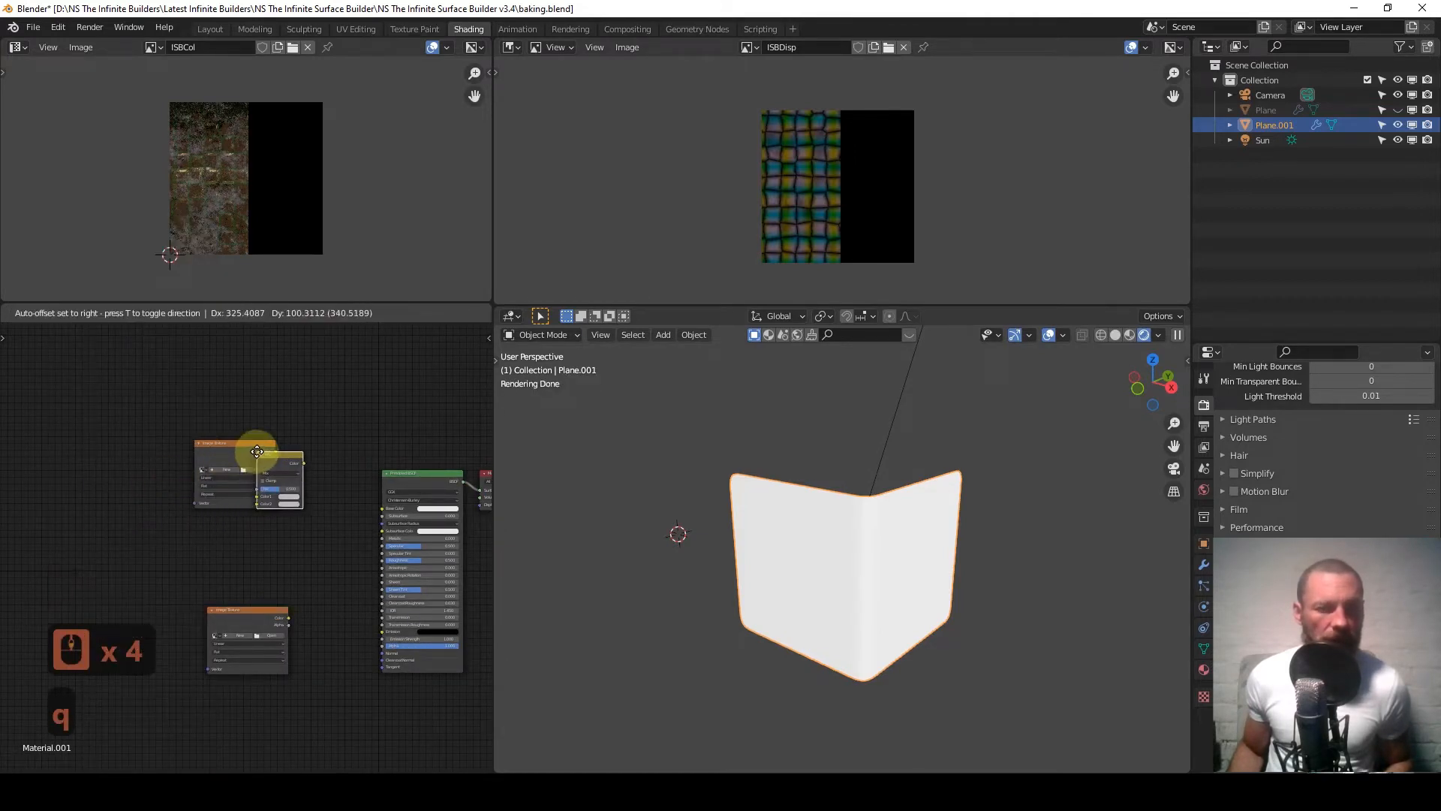
Add a Bump node beside the lower Image Texture and a Texture Coordinate node ahead of both image textures.
key(q)
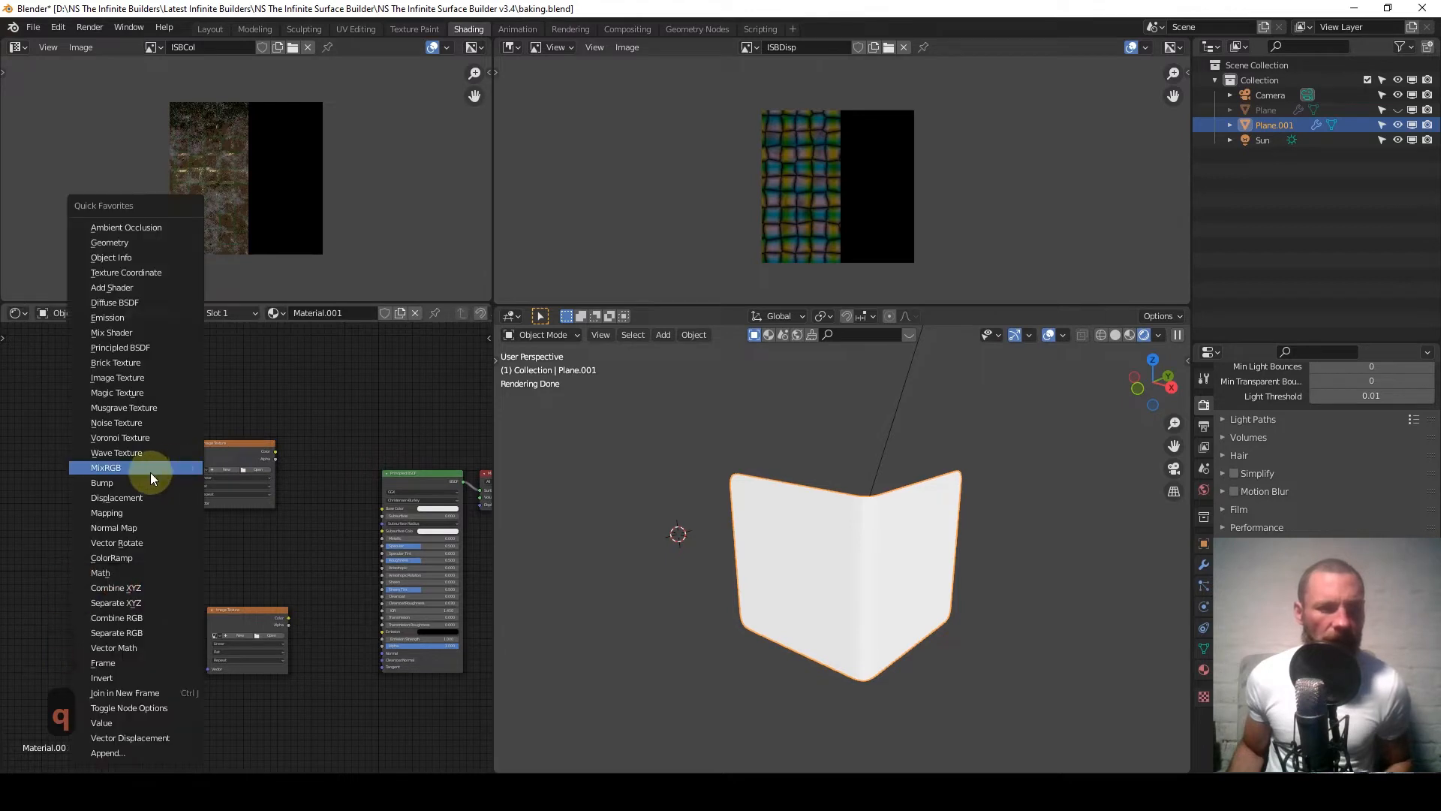
click(150, 482)
click(296, 576)
key(q)
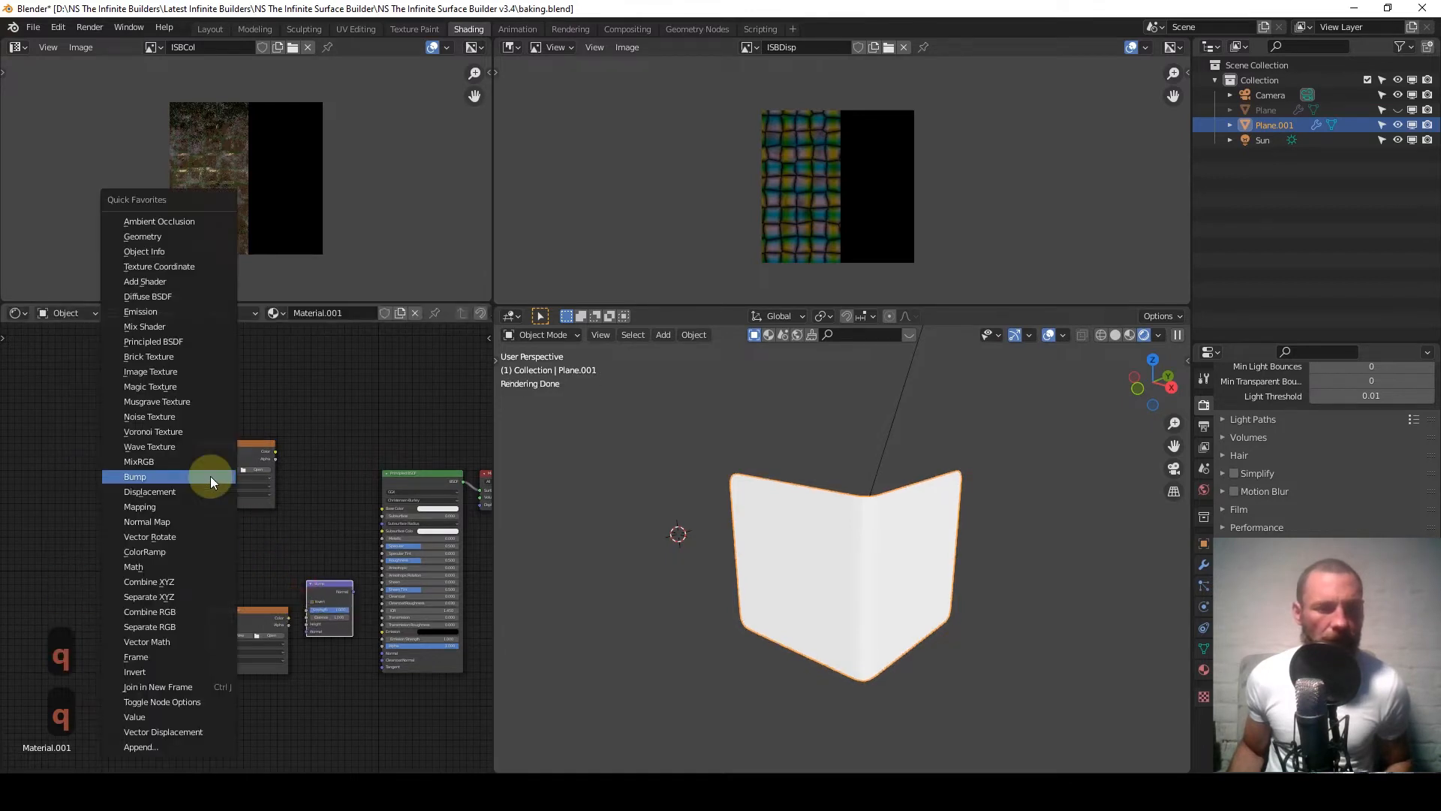
click(162, 260)
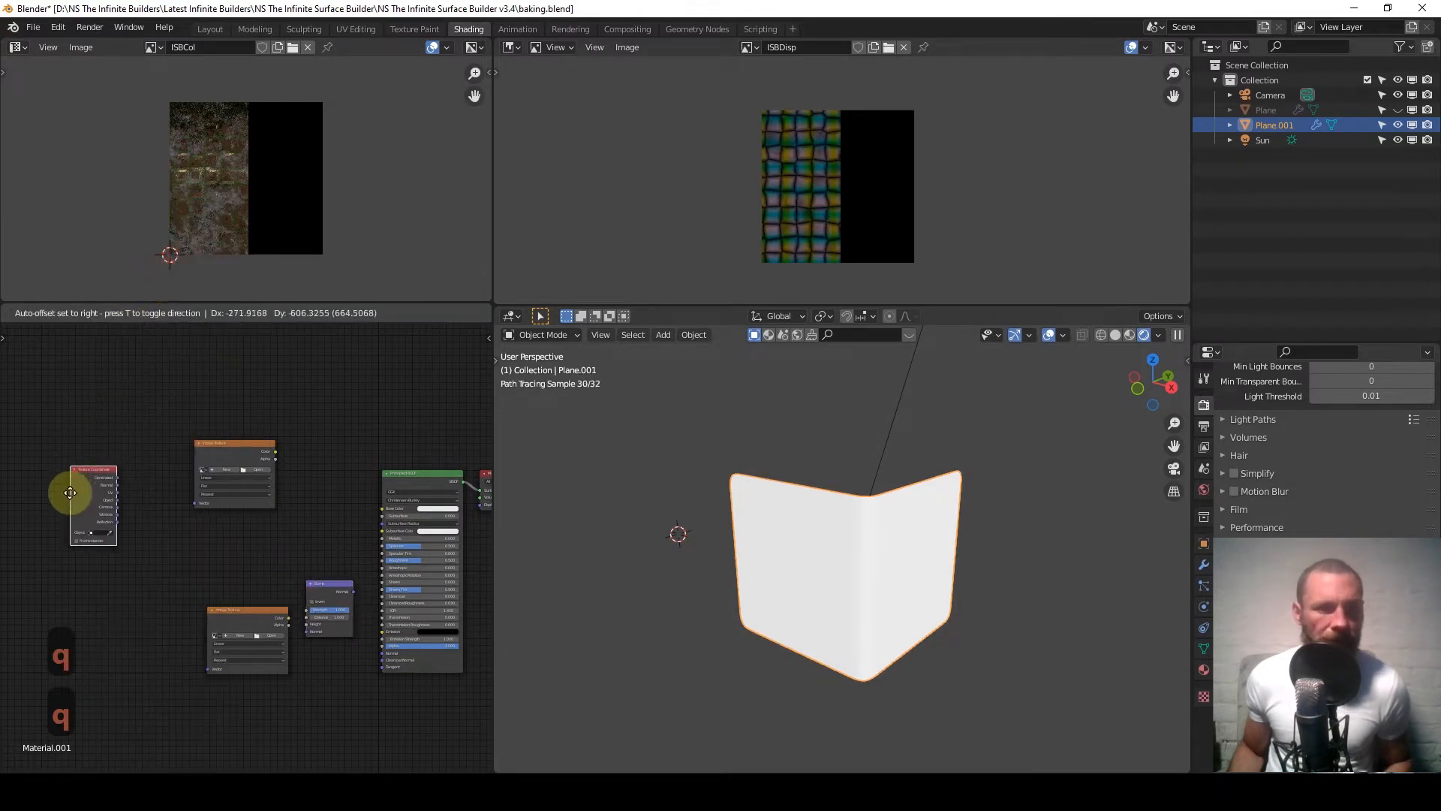
click(78, 508)
Connect the Texture Coordinate's UV output to the Vector inputs of both Image Texture nodes.
middle_drag(140, 566, 219, 539)
scroll(144, 548, up, 4)
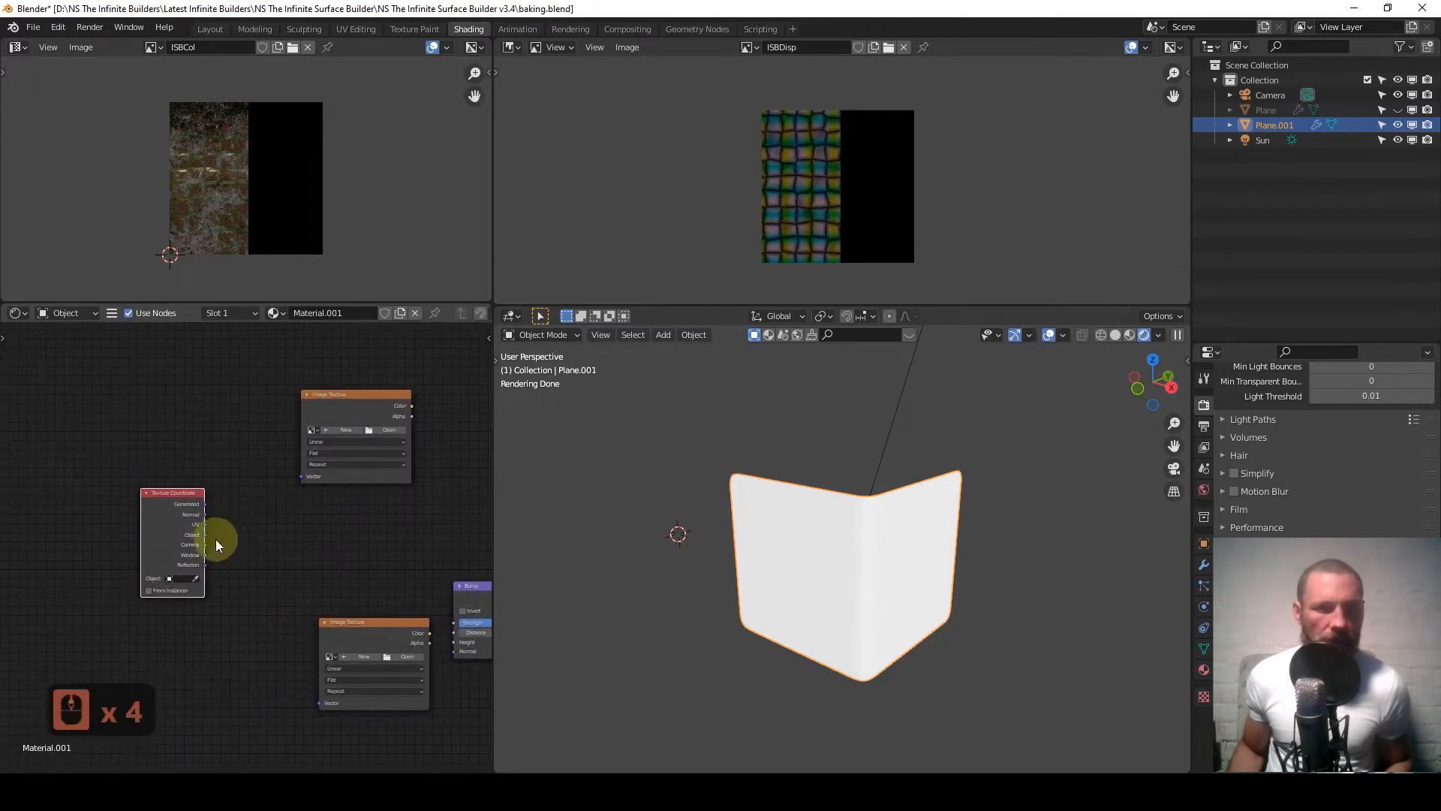
scroll(229, 511, up, 3)
scroll(185, 580, up, 4)
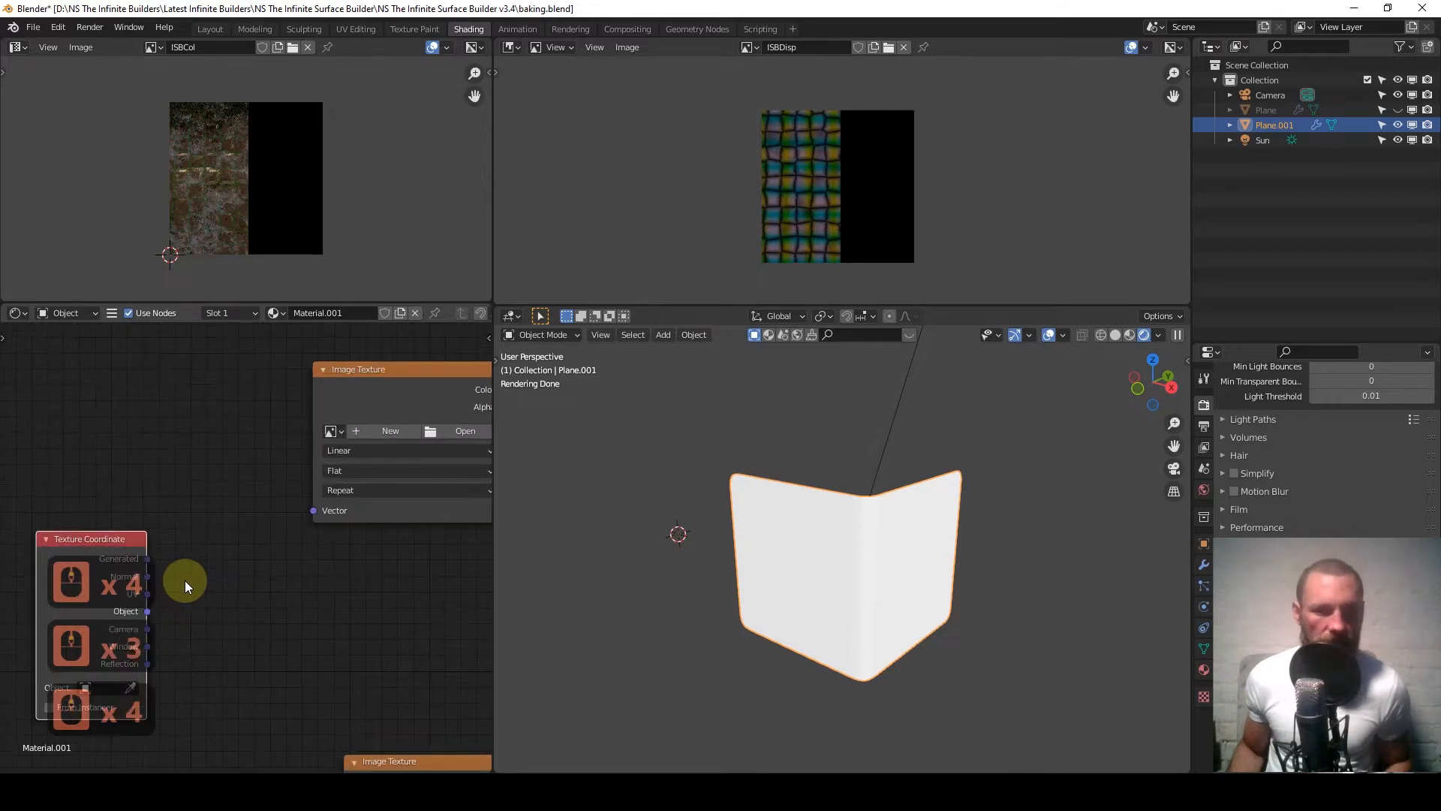
middle_drag(184, 579, 203, 560)
drag(175, 572, 342, 489)
scroll(299, 656, down, 5)
middle_drag(299, 656, 227, 431)
drag(152, 367, 263, 528)
drag(147, 367, 283, 576)
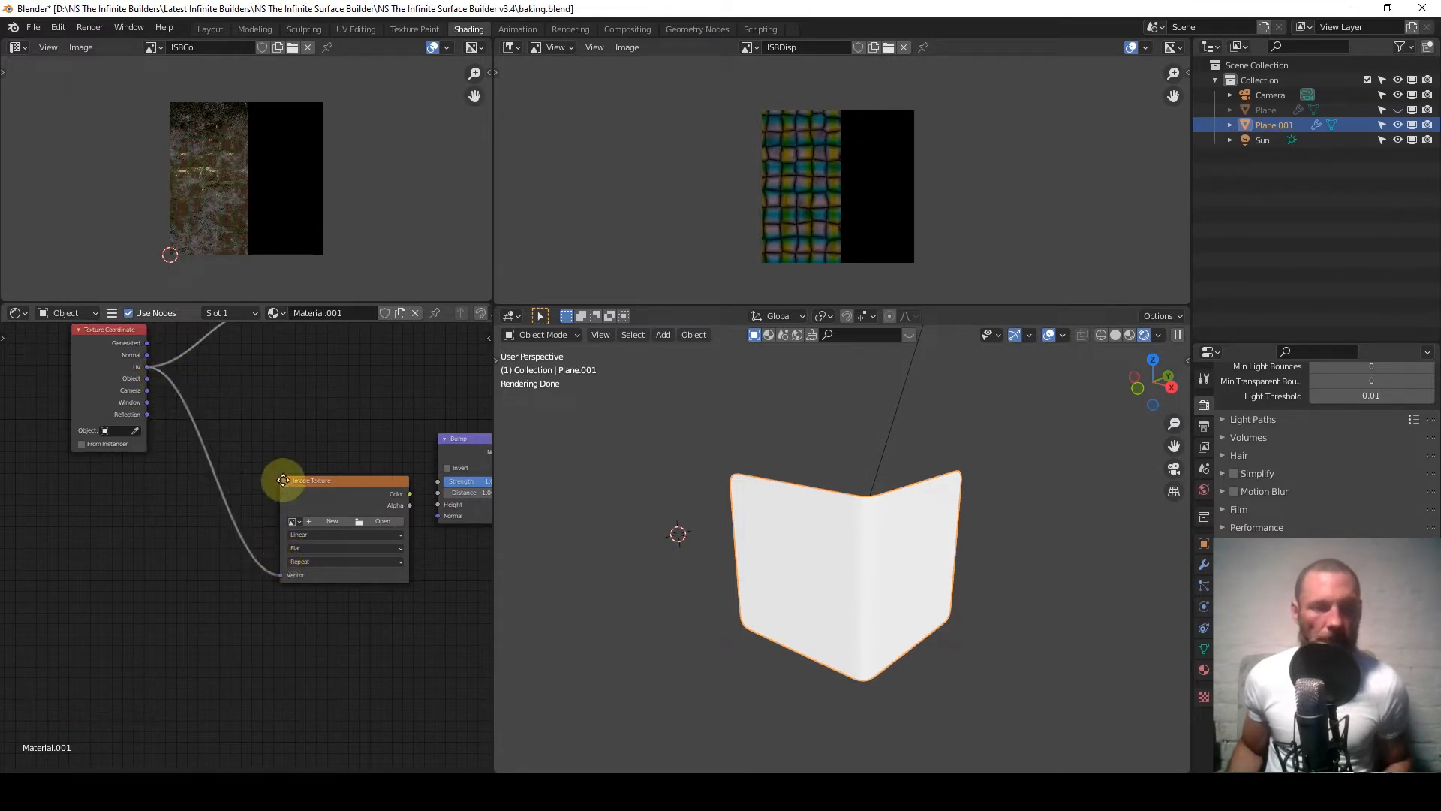
Load ISBCol.tif from the Music folder into the upper Image Texture node.
middle_drag(282, 492, 261, 652)
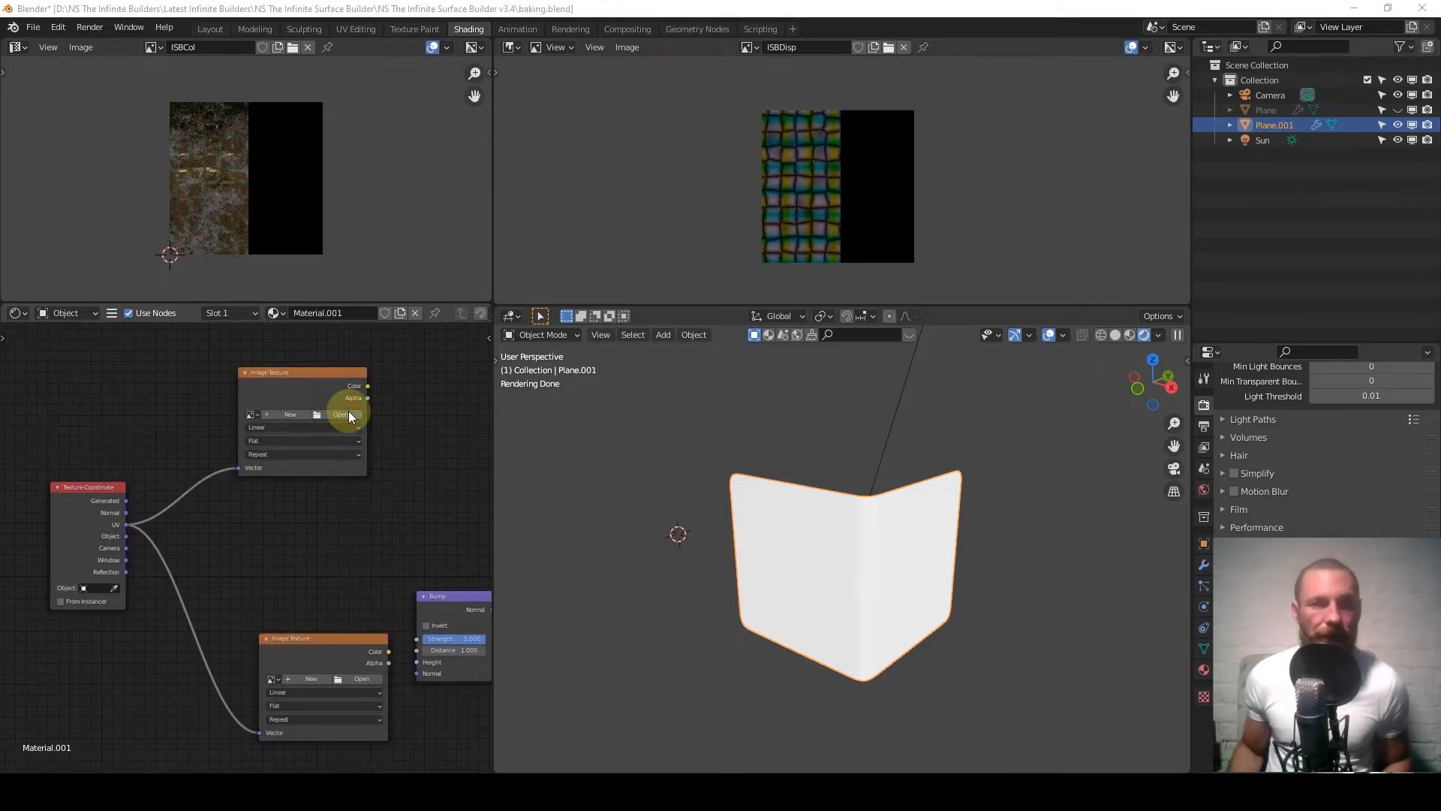
click(349, 415)
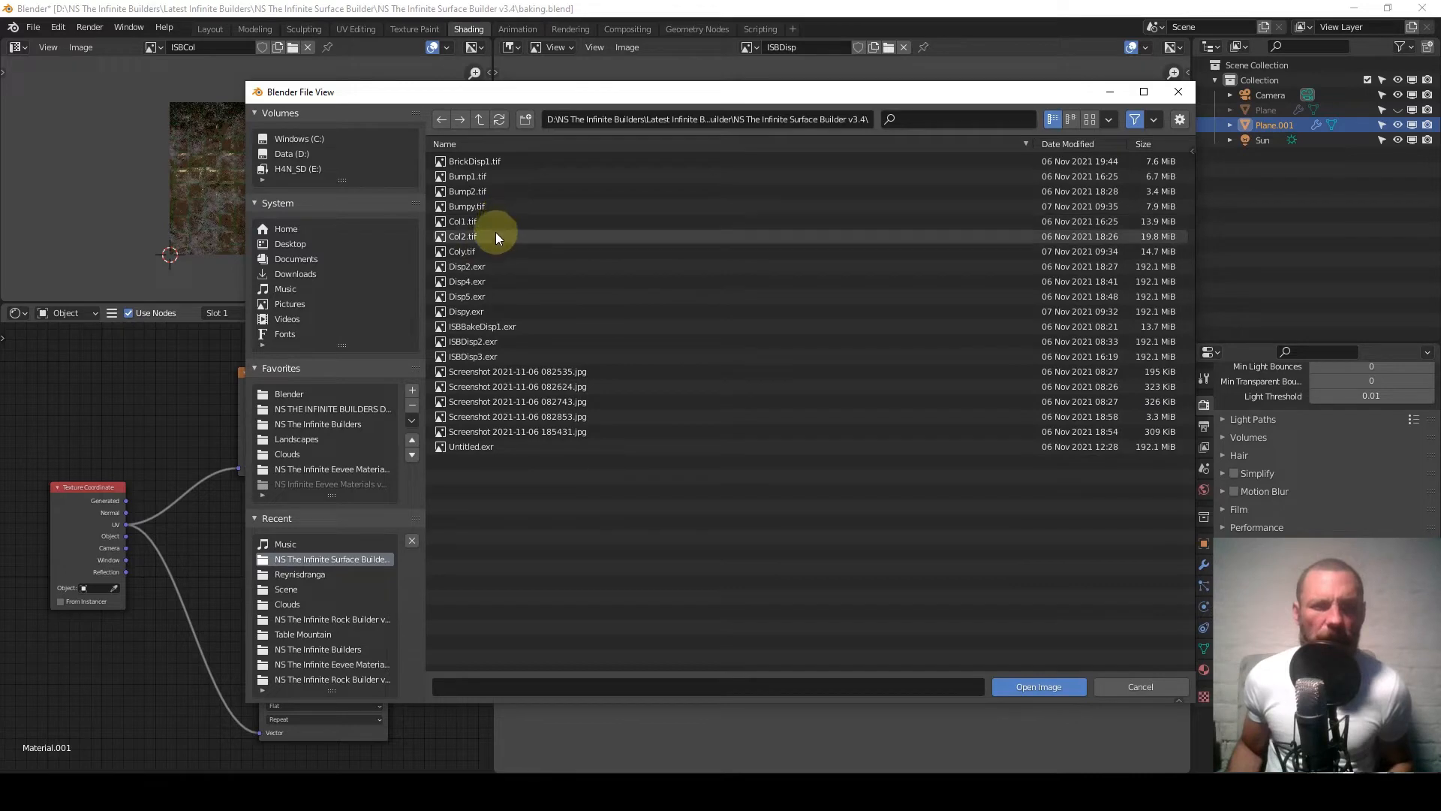
click(308, 544)
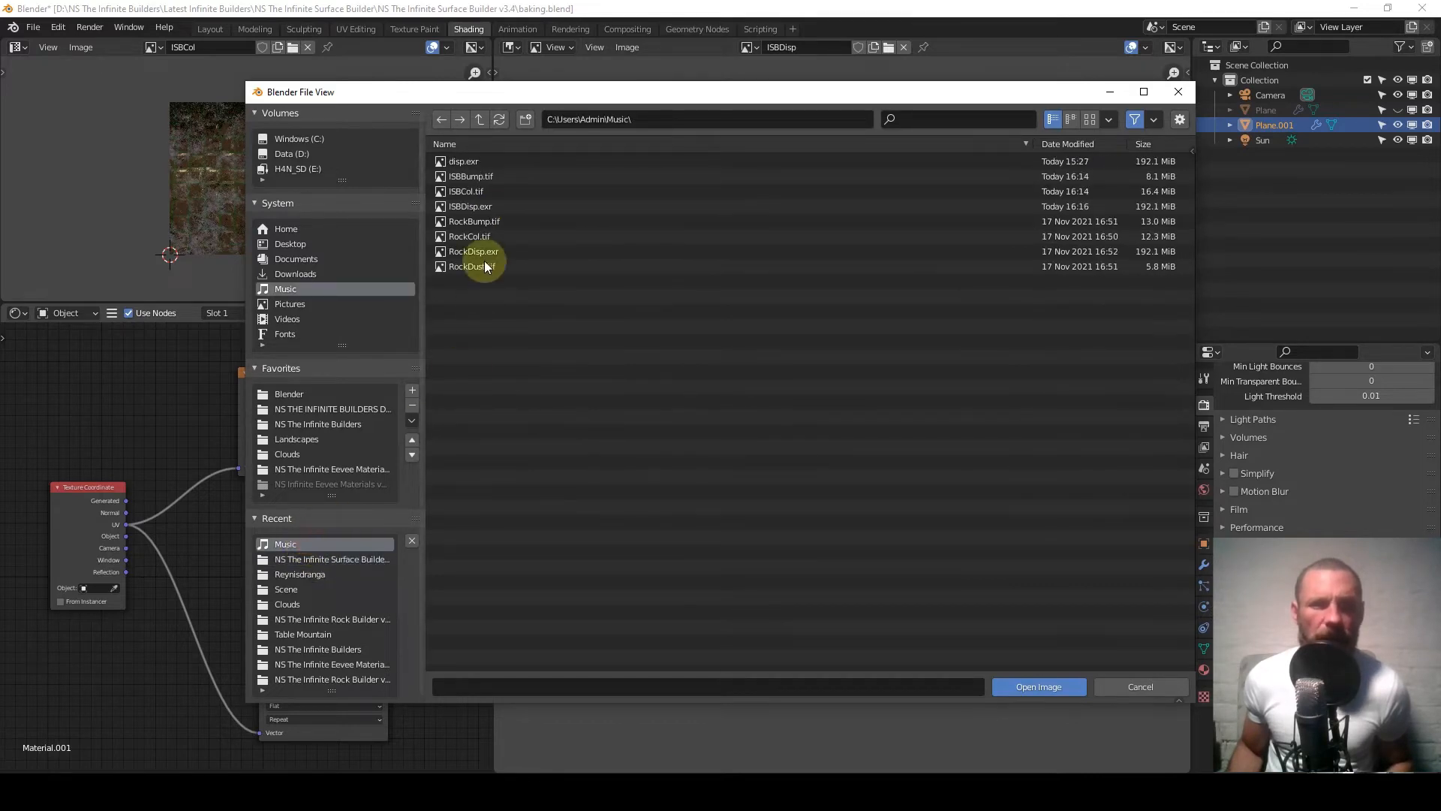
double_click(489, 188)
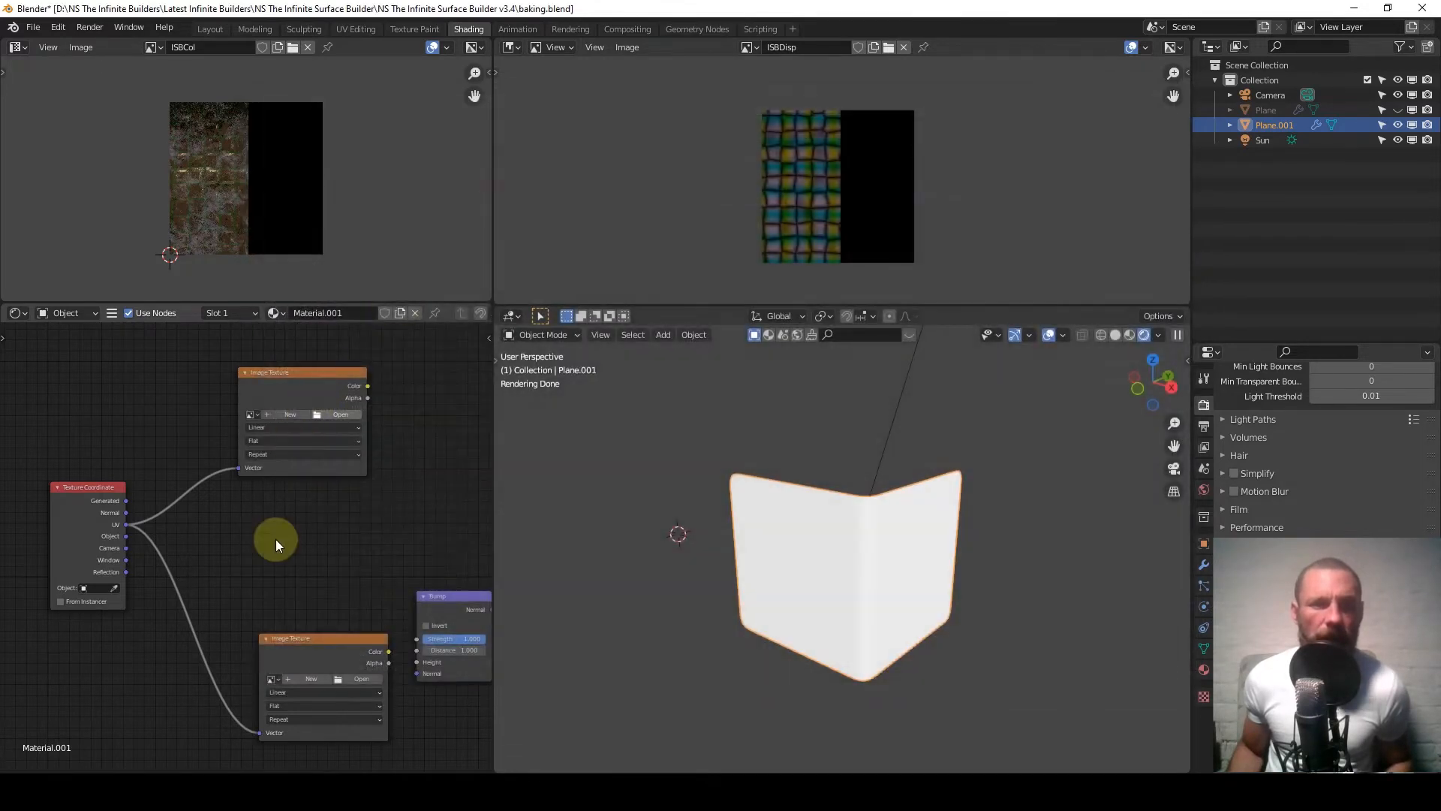
middle_drag(276, 539, 218, 450)
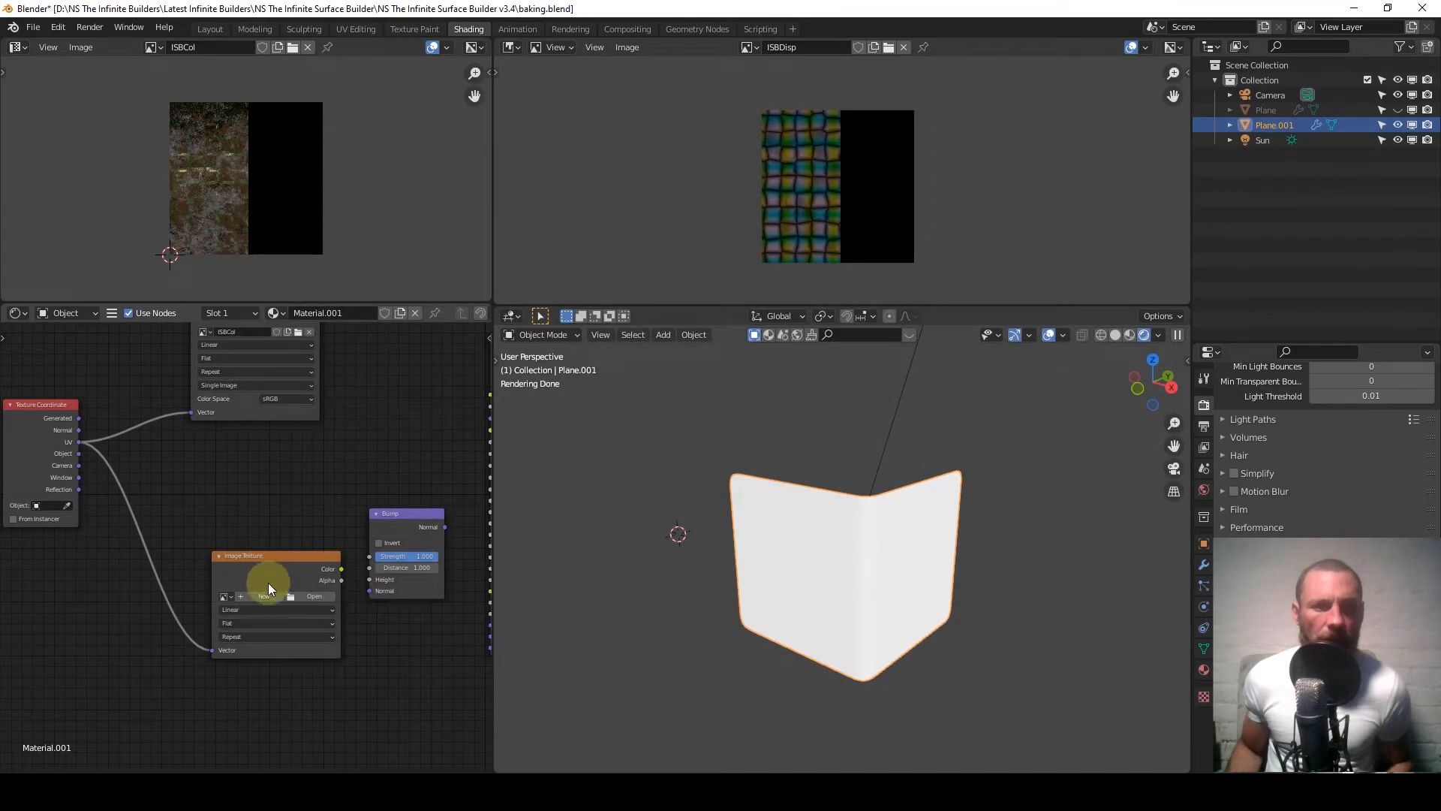
click(311, 595)
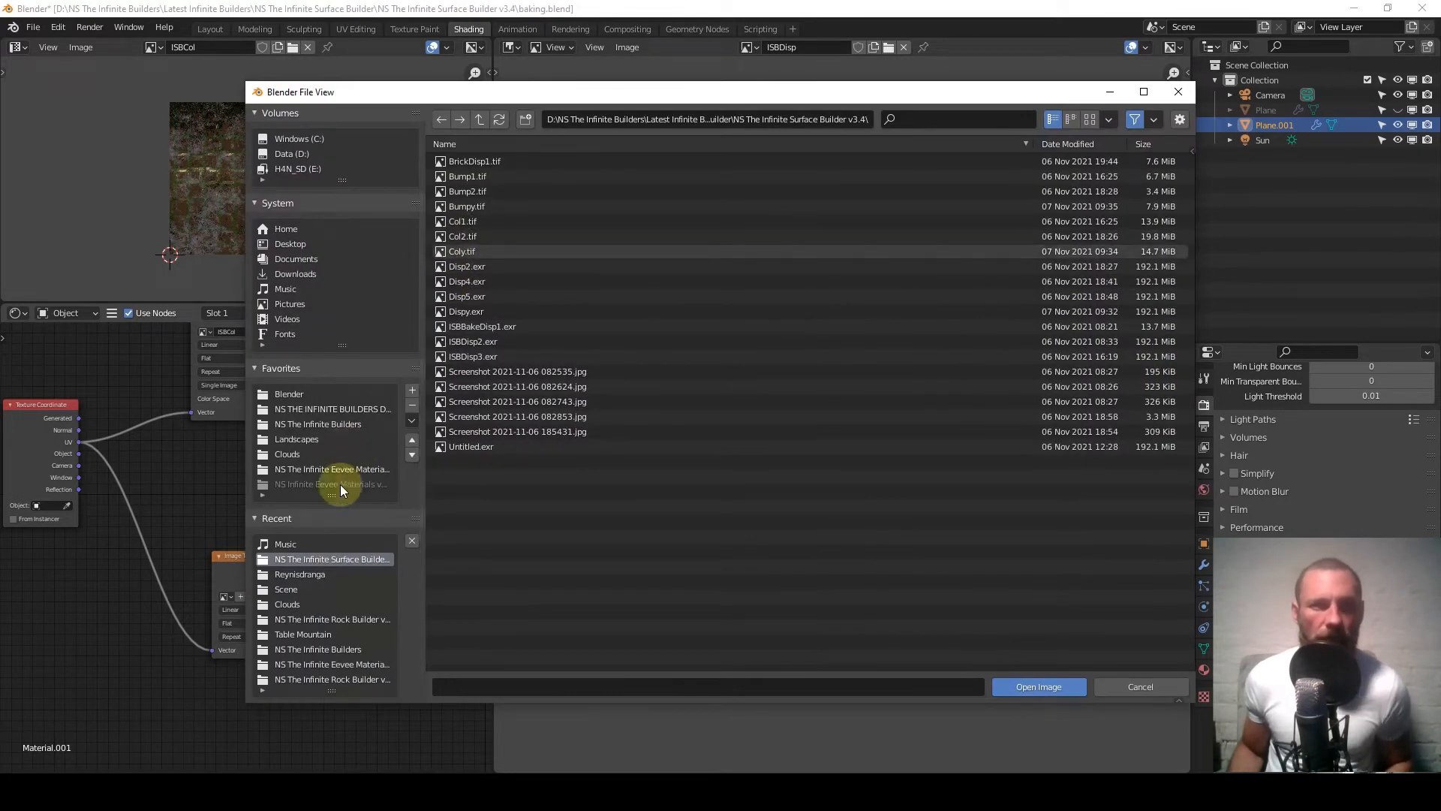
click(311, 545)
click(474, 205)
double_click(475, 205)
Load ISBBump.tif from the Music folder into the lower Image Texture node.
click(323, 596)
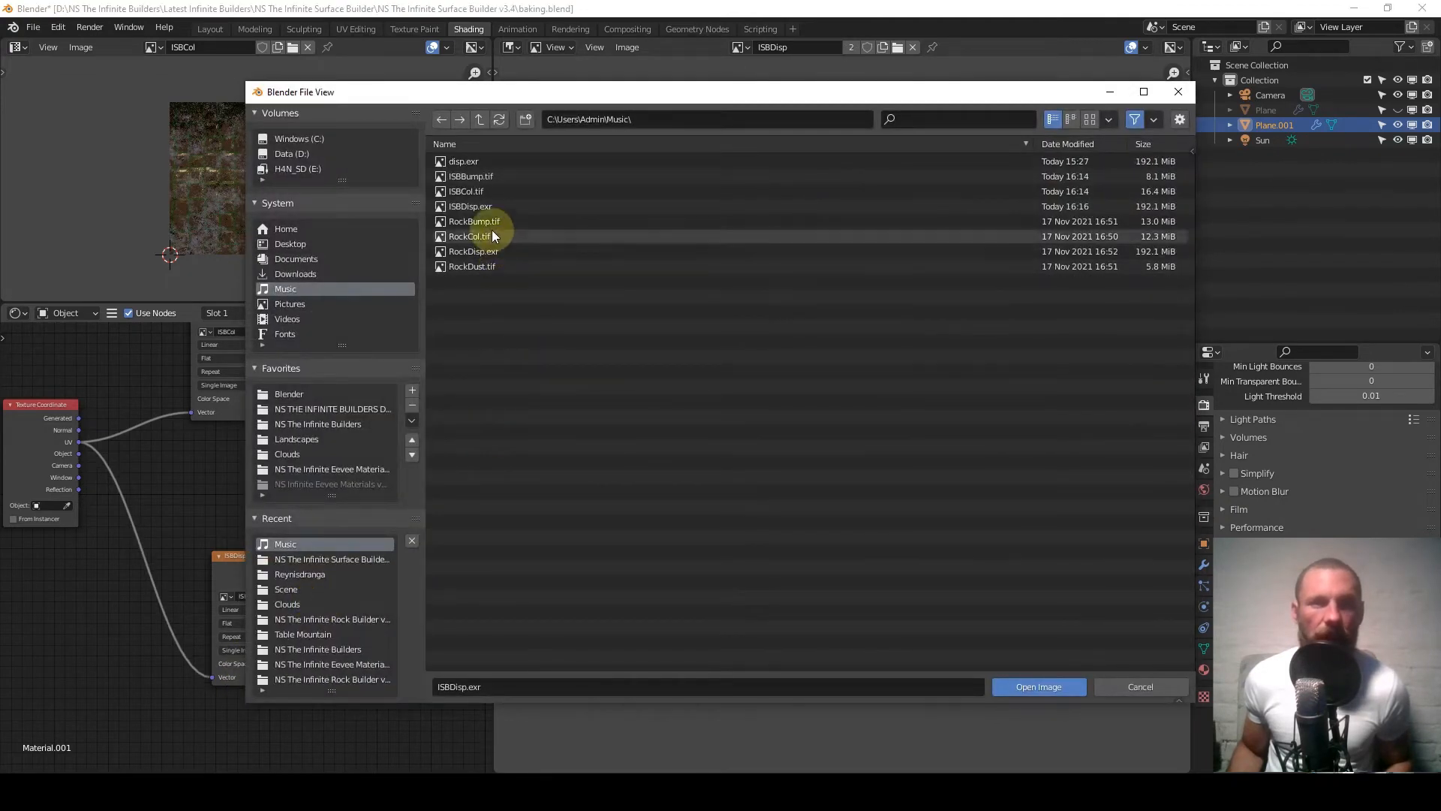
double_click(497, 177)
Connect ISBCol's Color to Base Color and ISBBump's Color through the Bump node's Height to the Principled BSDF's Normal.
middle_drag(295, 502, 166, 588)
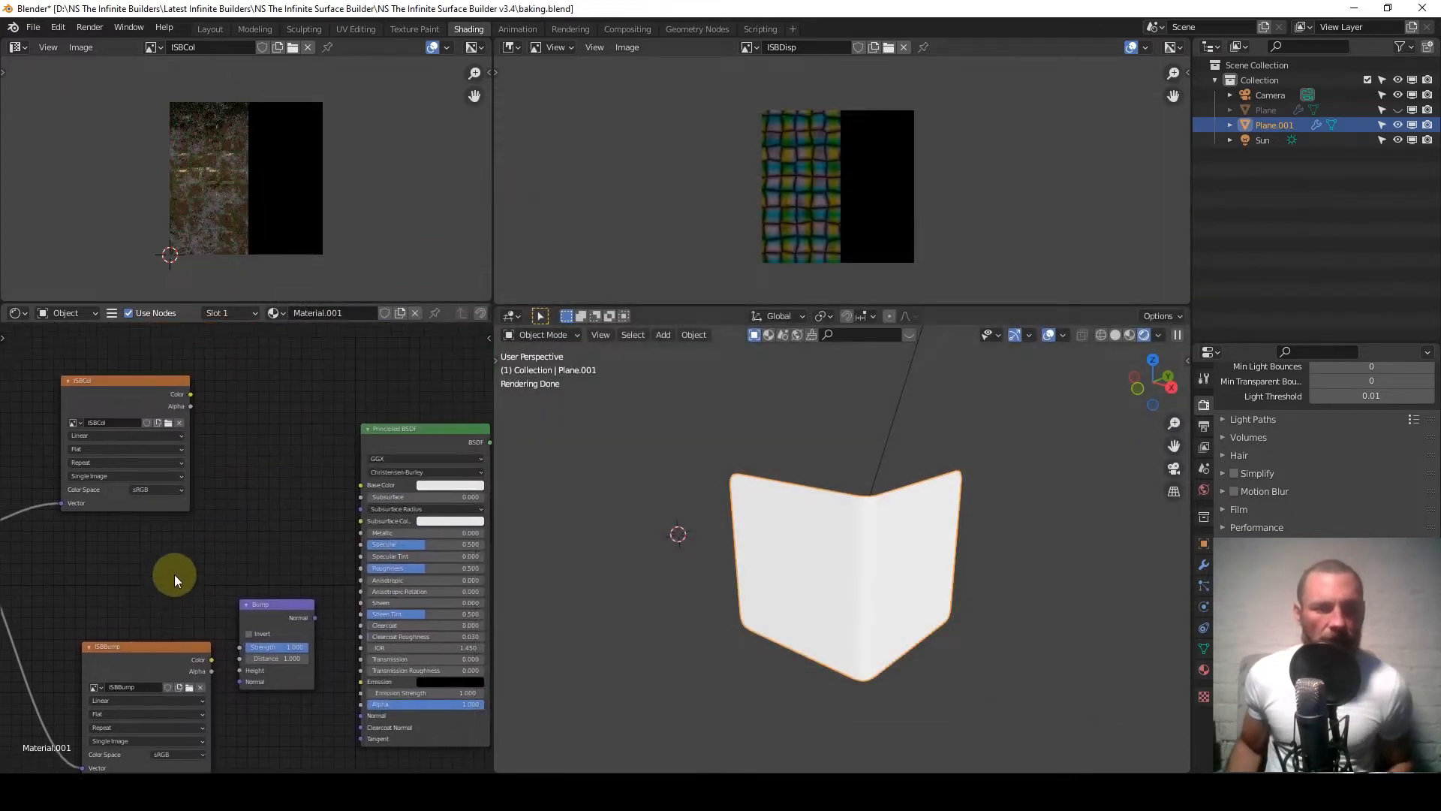
scroll(177, 573, down, 2)
drag(199, 417, 345, 493)
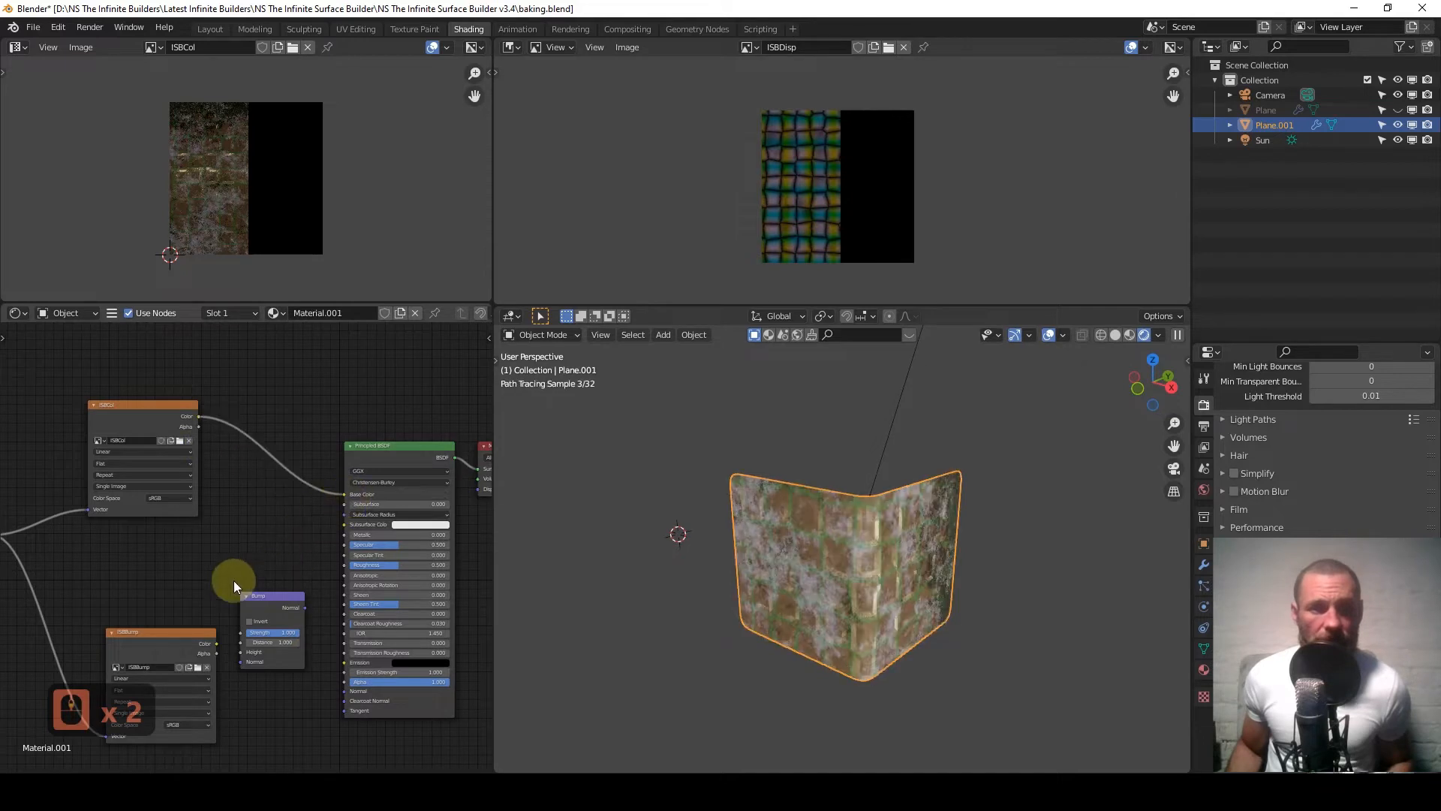
middle_drag(233, 580, 193, 428)
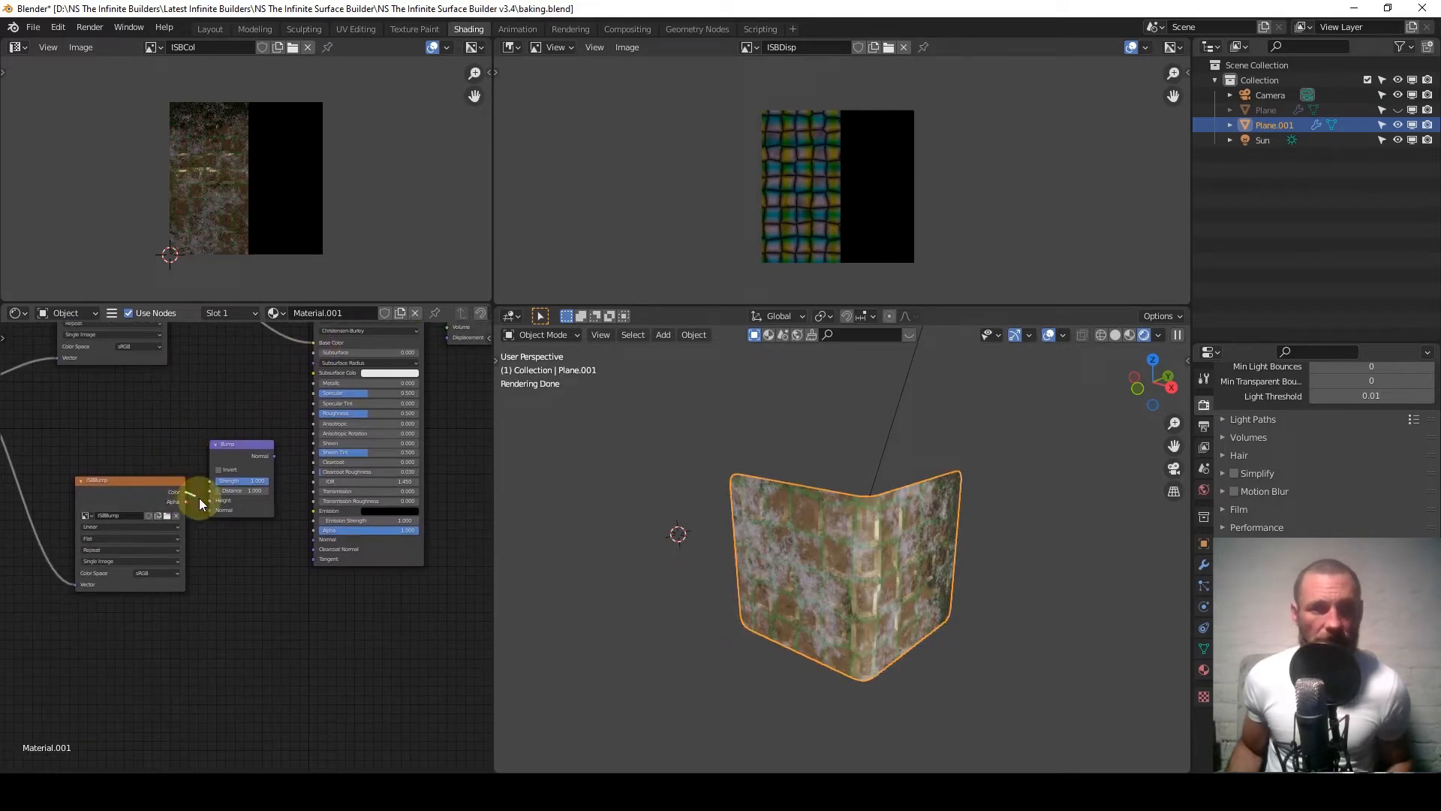
drag(274, 457, 322, 542)
Switch the scene's render engine to Eevee.
scroll(291, 497, down, 6)
scroll(879, 611, up, 4)
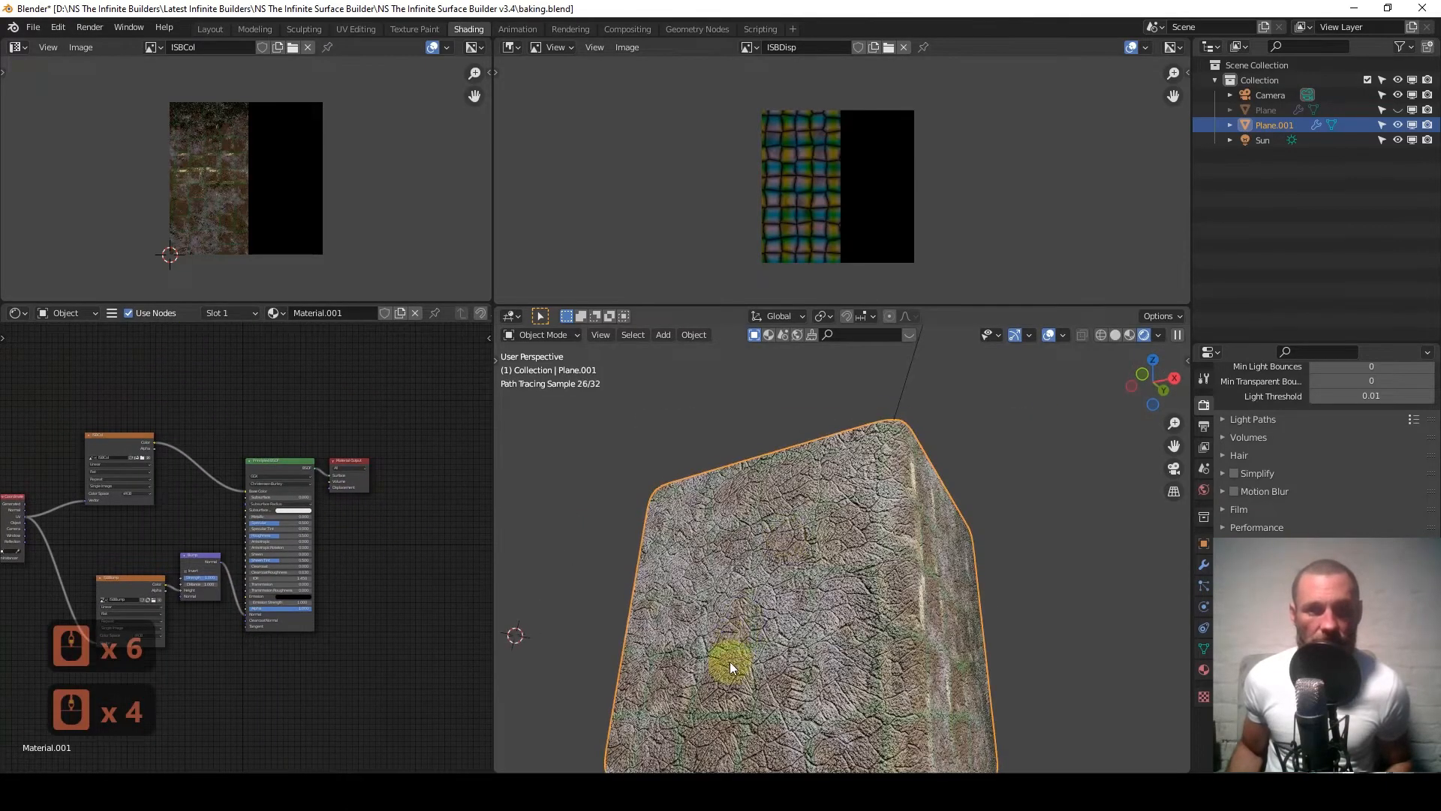
shift+middle_drag(731, 654, 773, 561)
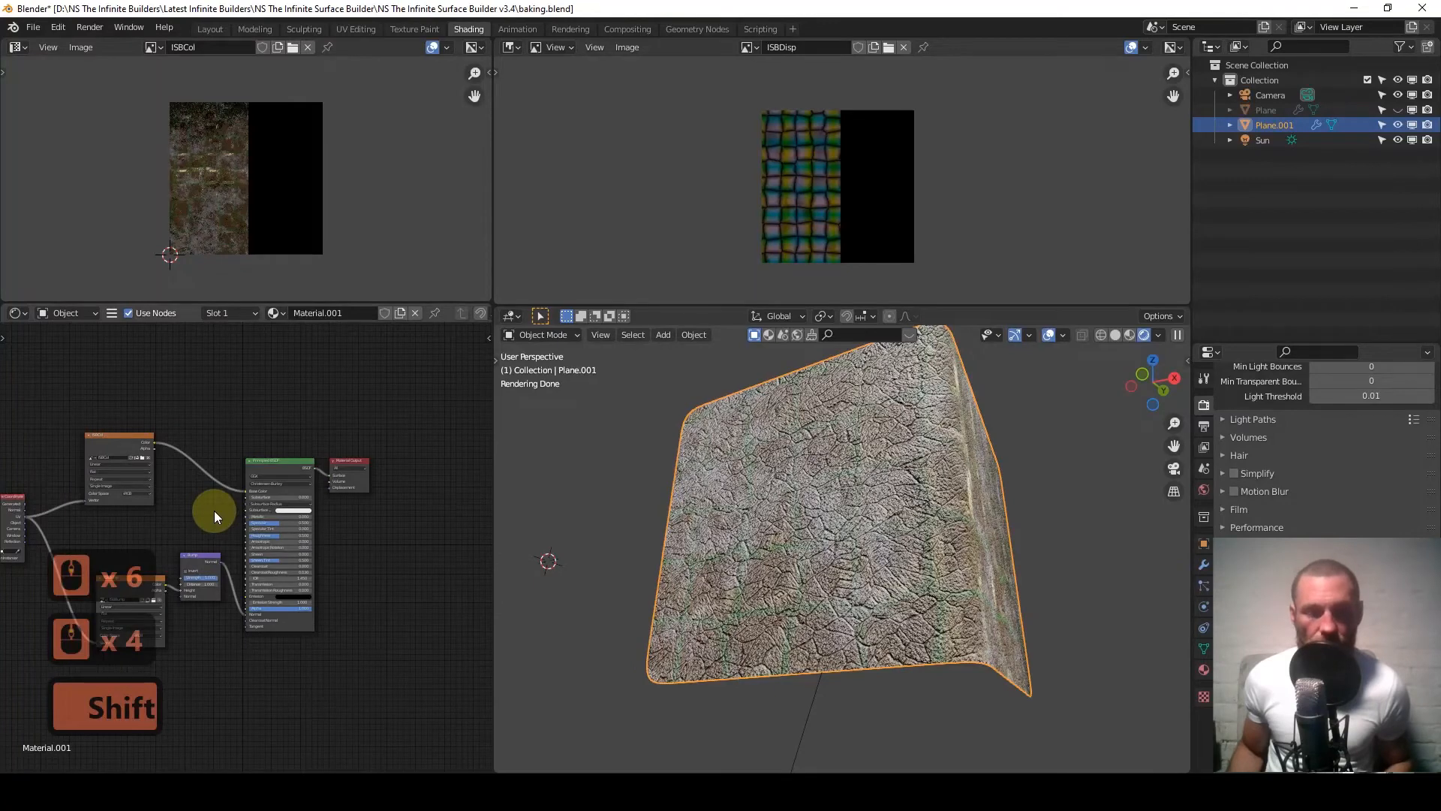
scroll(1324, 467, up, 15)
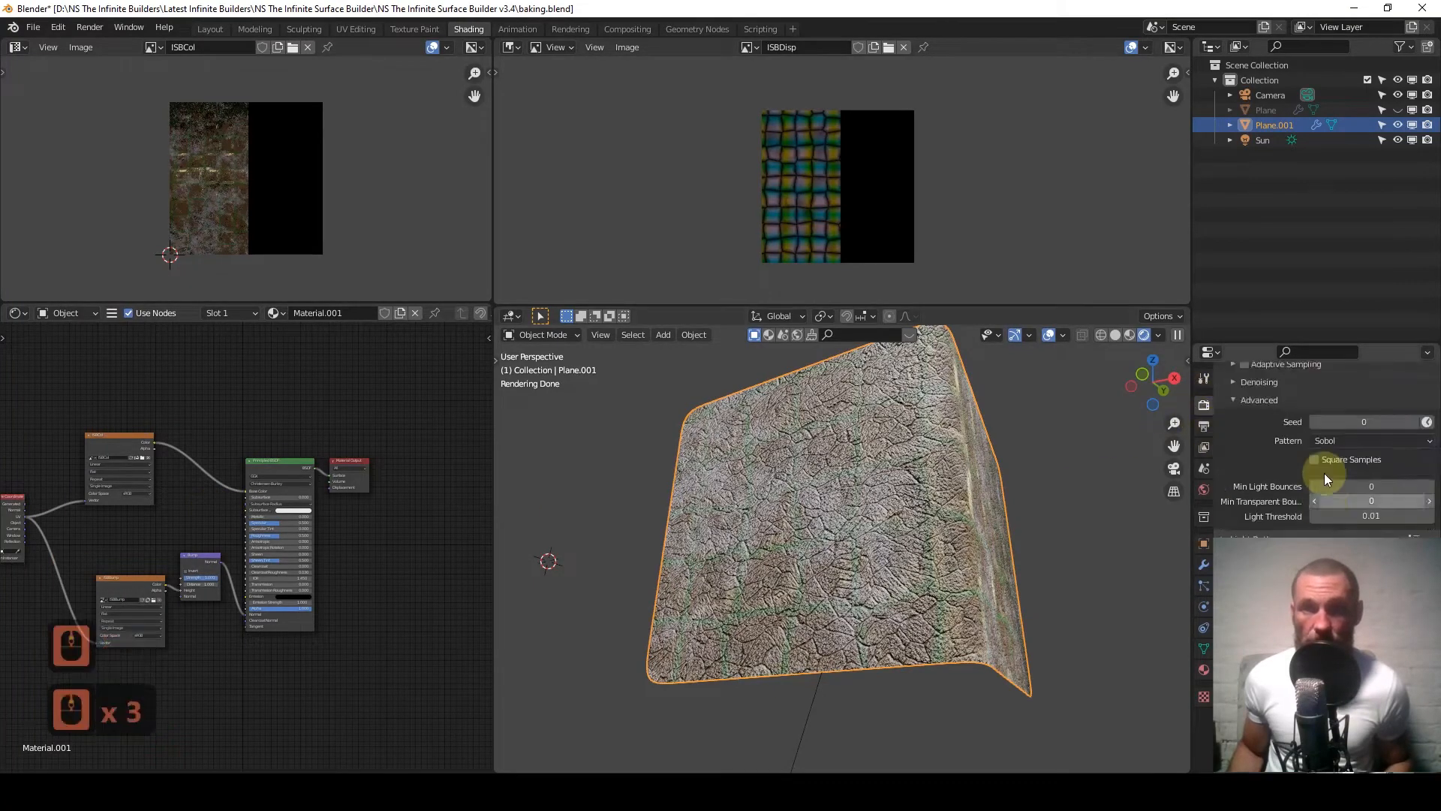
click(1341, 404)
click(1325, 420)
Set the Bump node's strength to 0.2.
middle_drag(885, 444, 815, 538)
middle_drag(880, 484, 917, 463)
scroll(861, 494, up, 2)
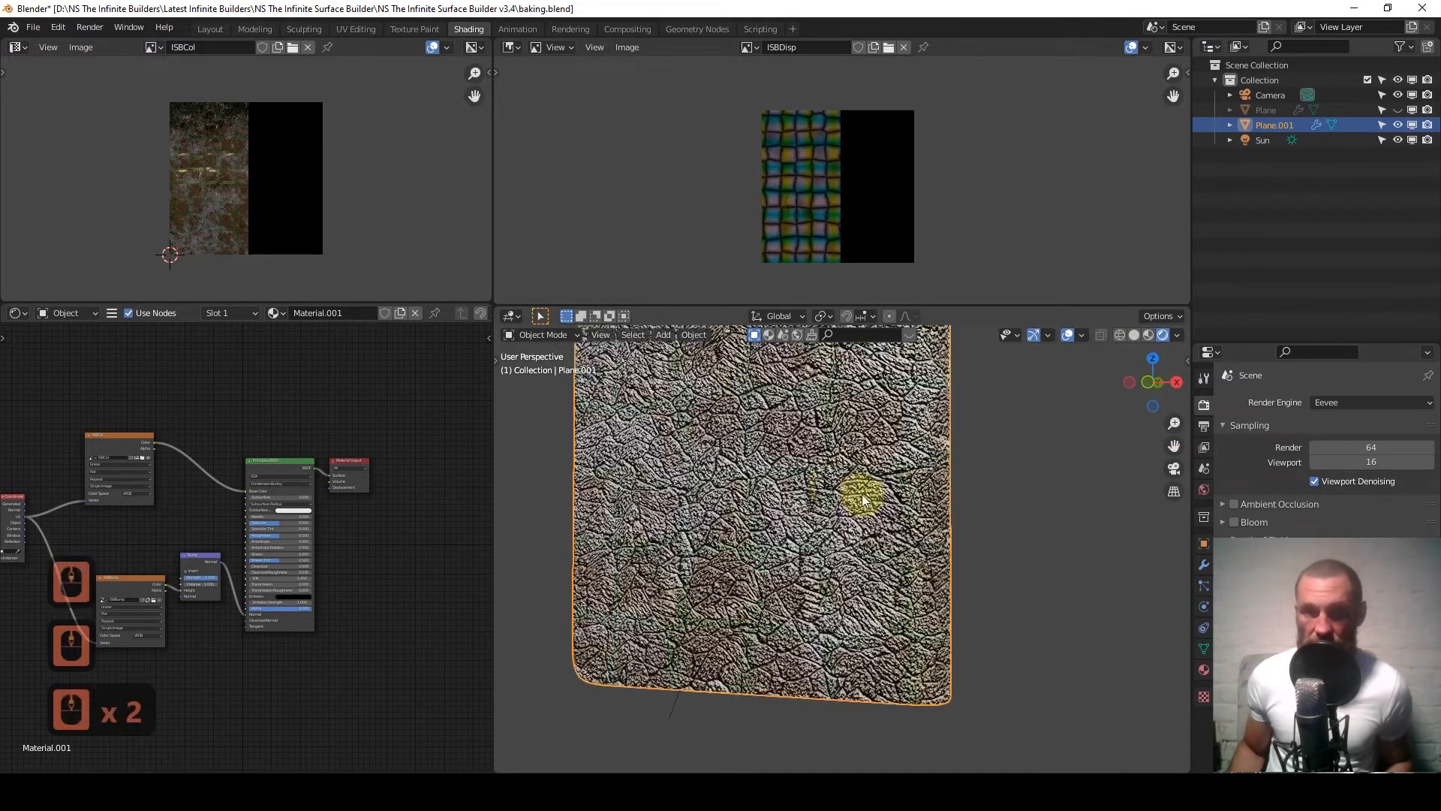
middle_drag(828, 475, 835, 515)
scroll(833, 509, up, 1)
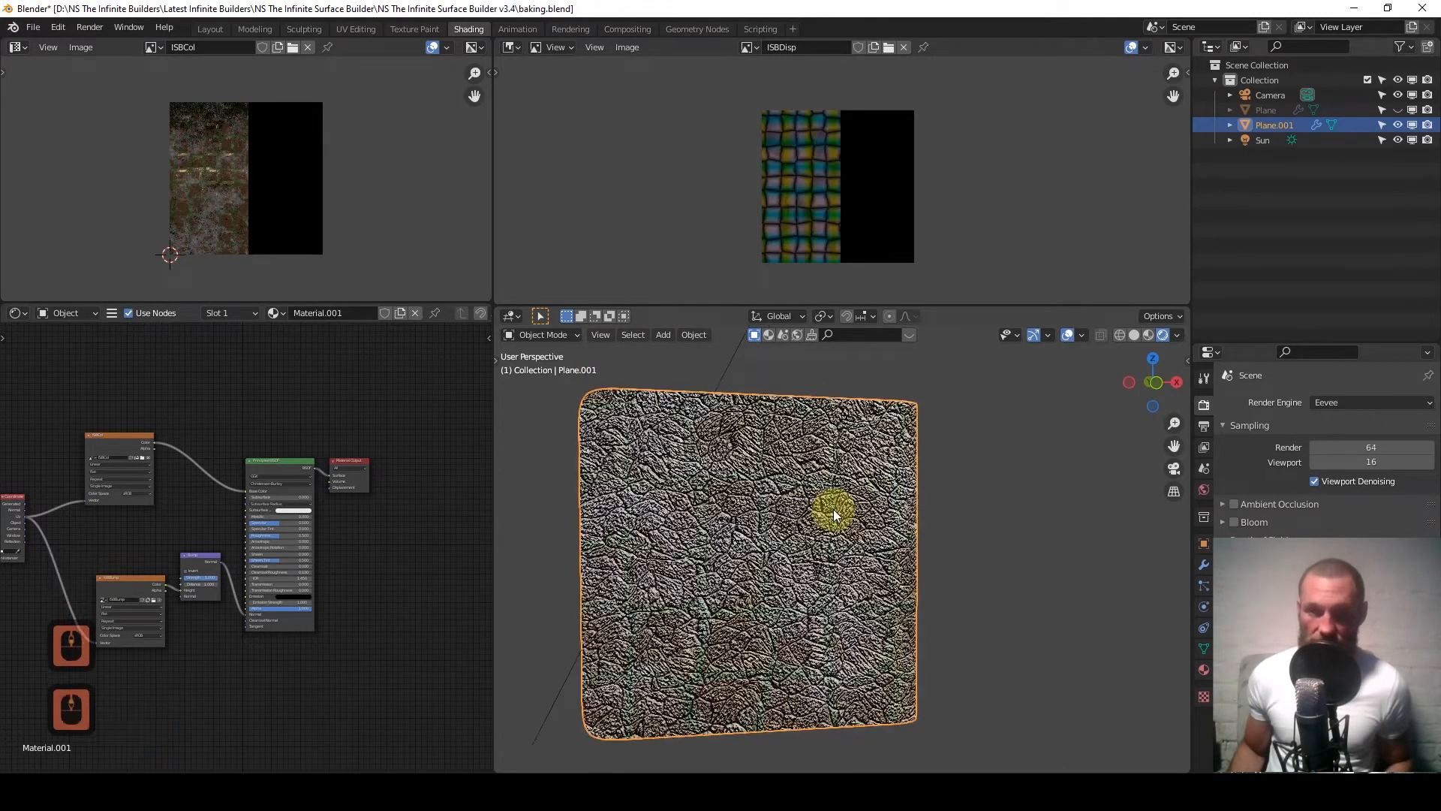
scroll(235, 575, up, 12)
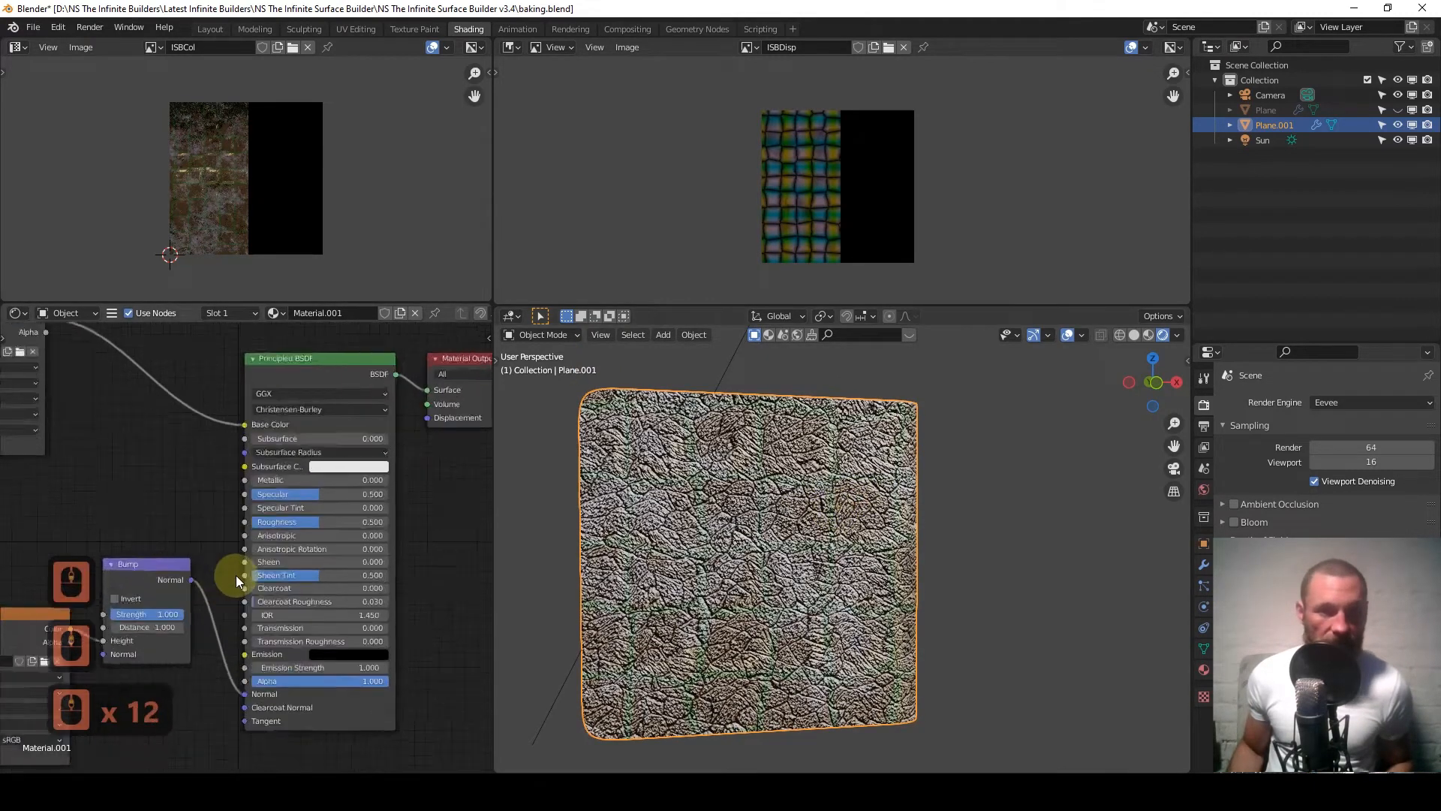
scroll(274, 526, up, 4)
click(268, 531)
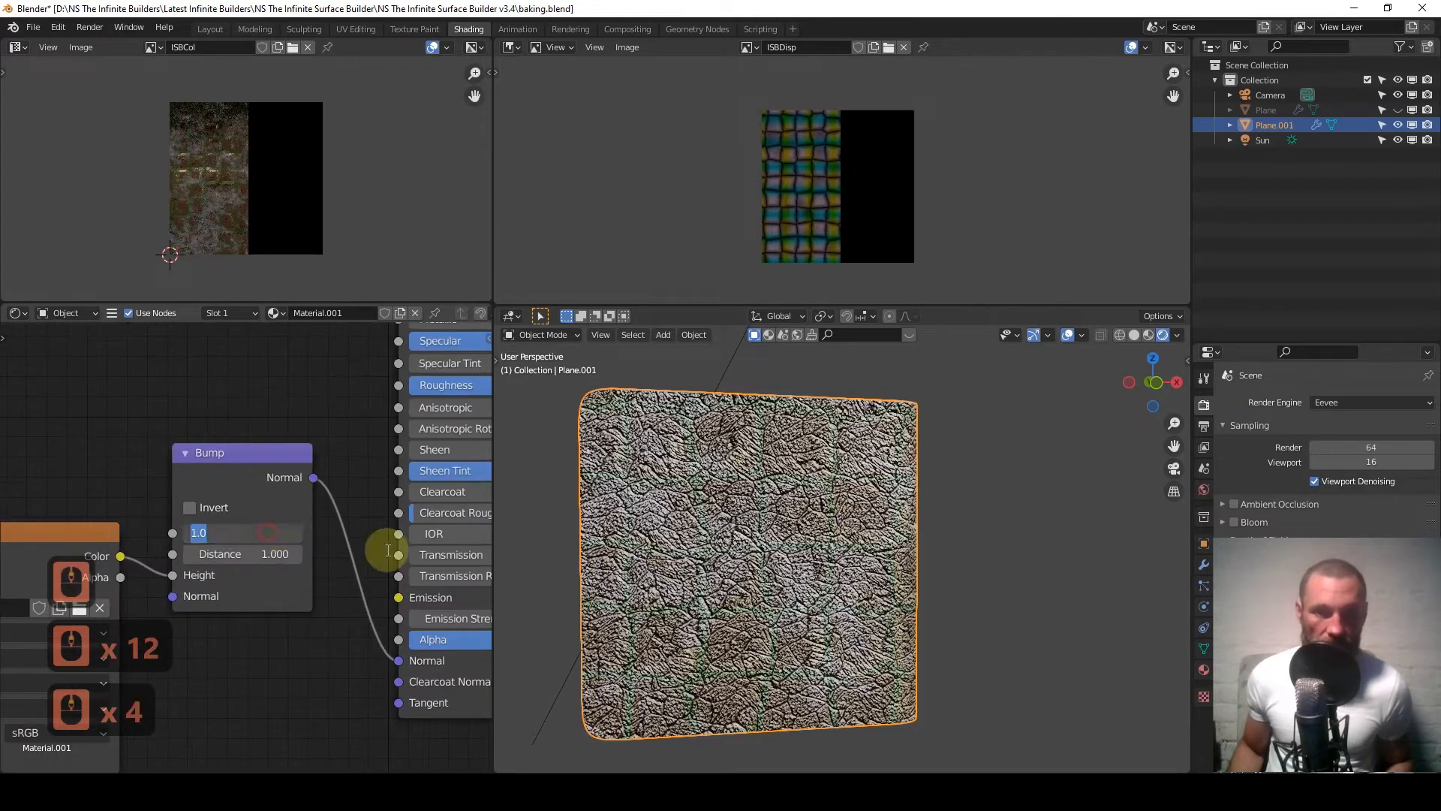
text(.2)
key(Return)
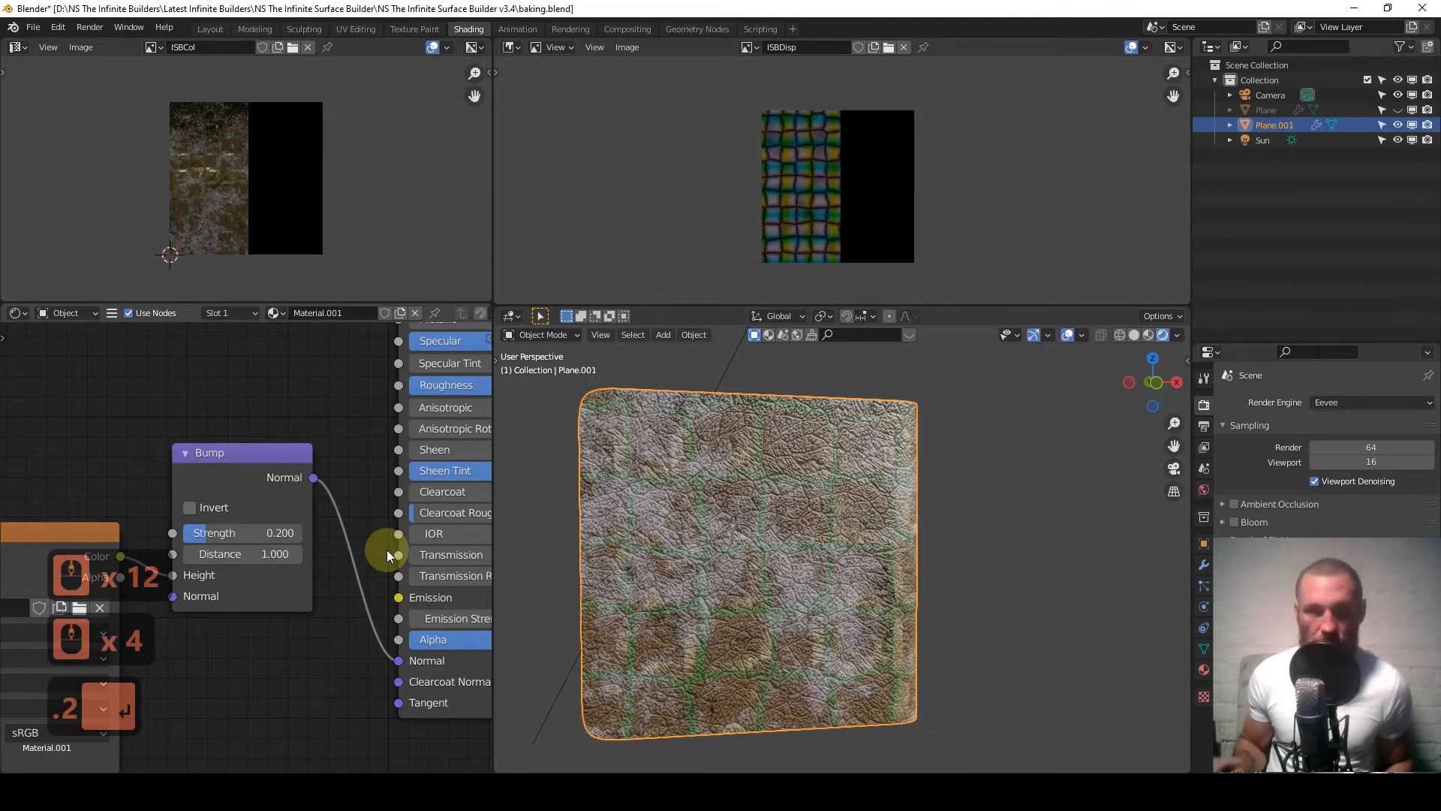
Add a Displace modifier to Plane.001 and create a new texture for it.
scroll(552, 539, up, 5)
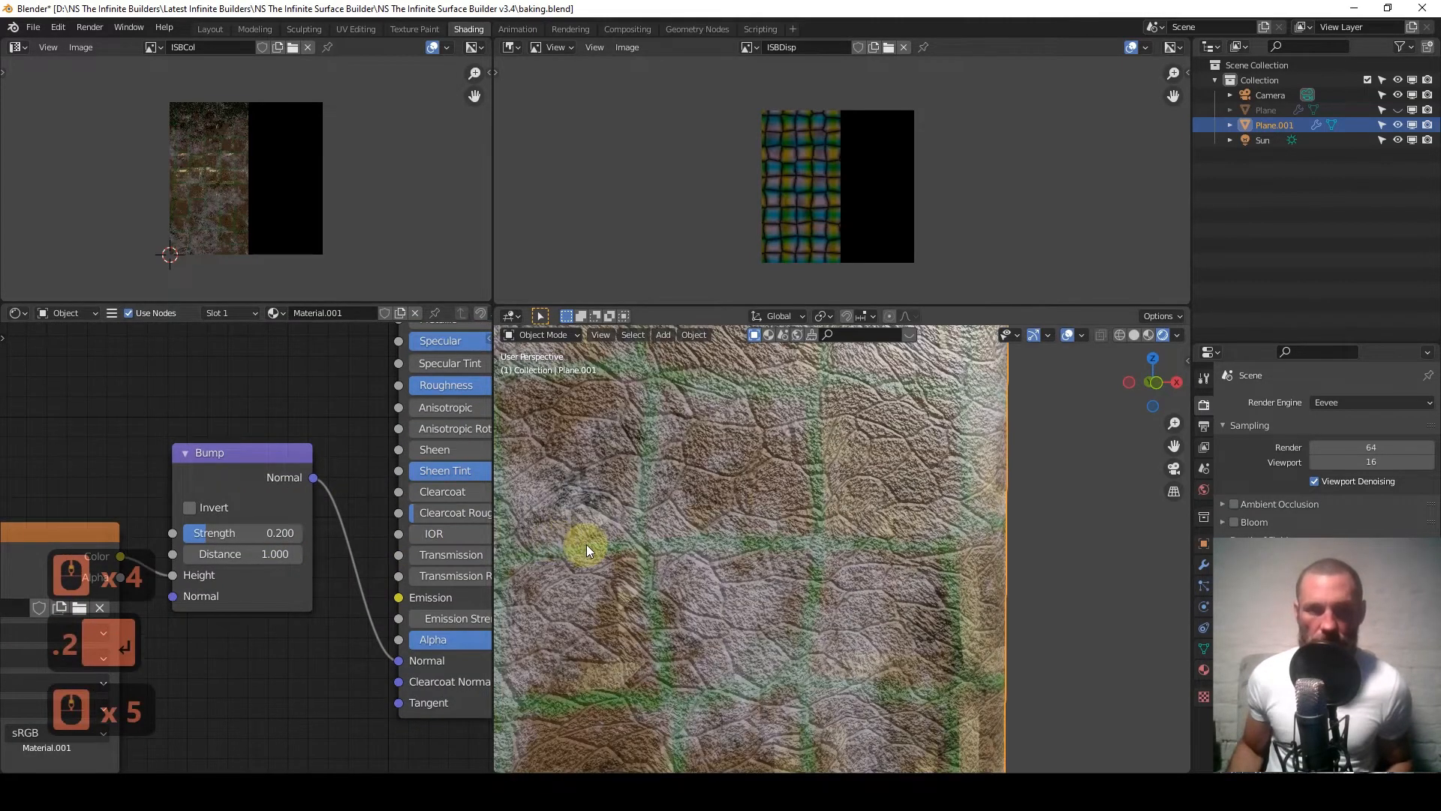
scroll(587, 543, down, 4)
scroll(588, 516, down, 1)
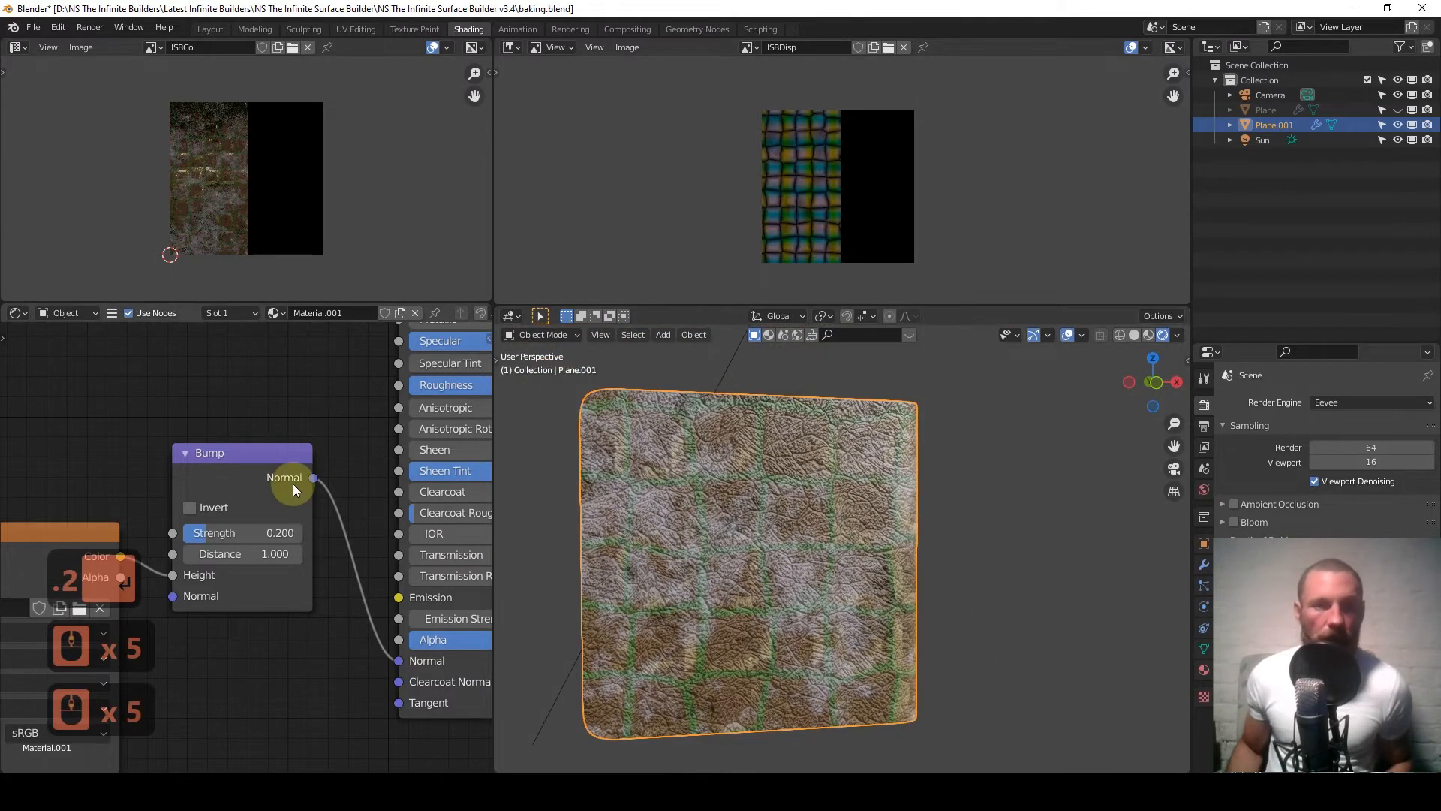
scroll(293, 483, down, 14)
scroll(332, 484, down, 3)
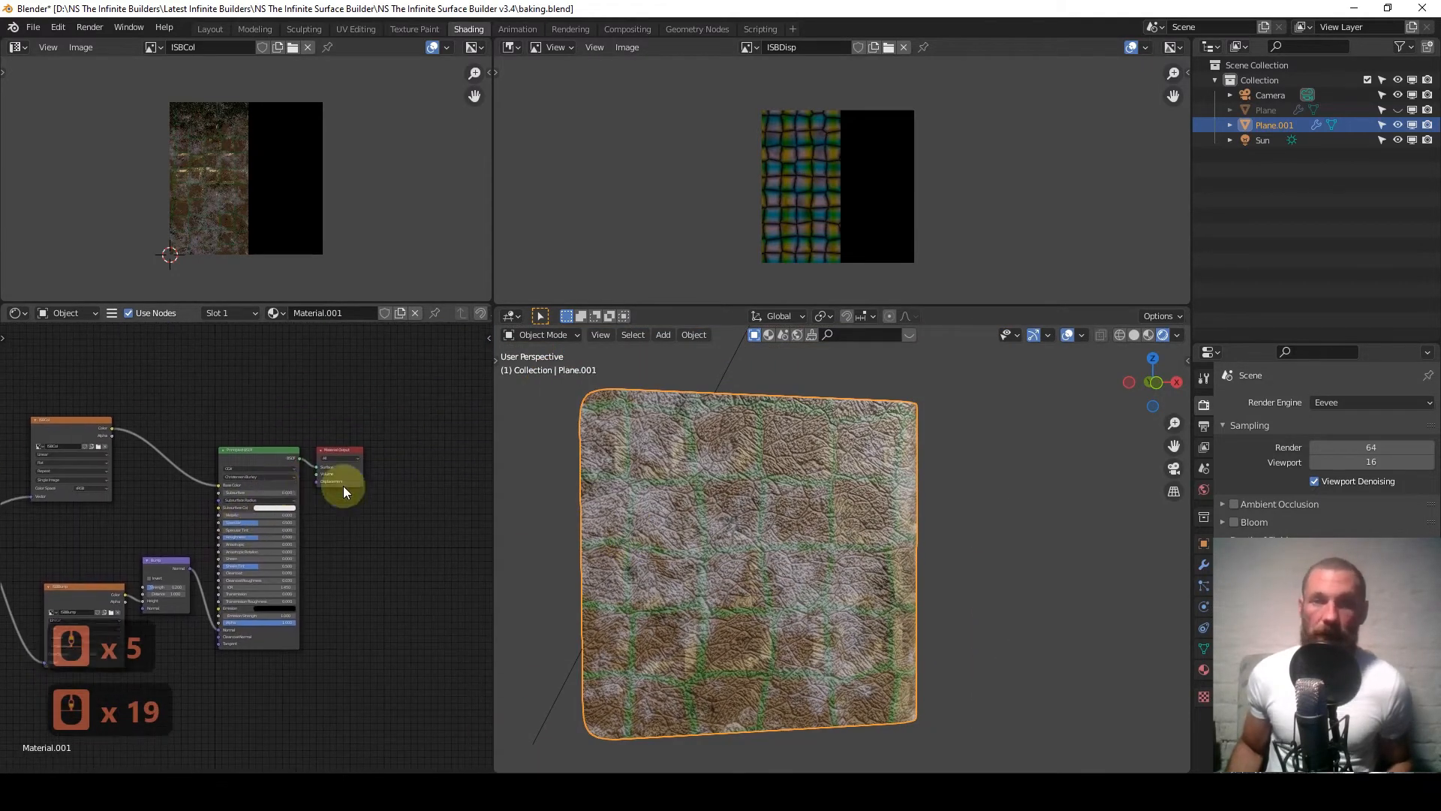
click(1204, 563)
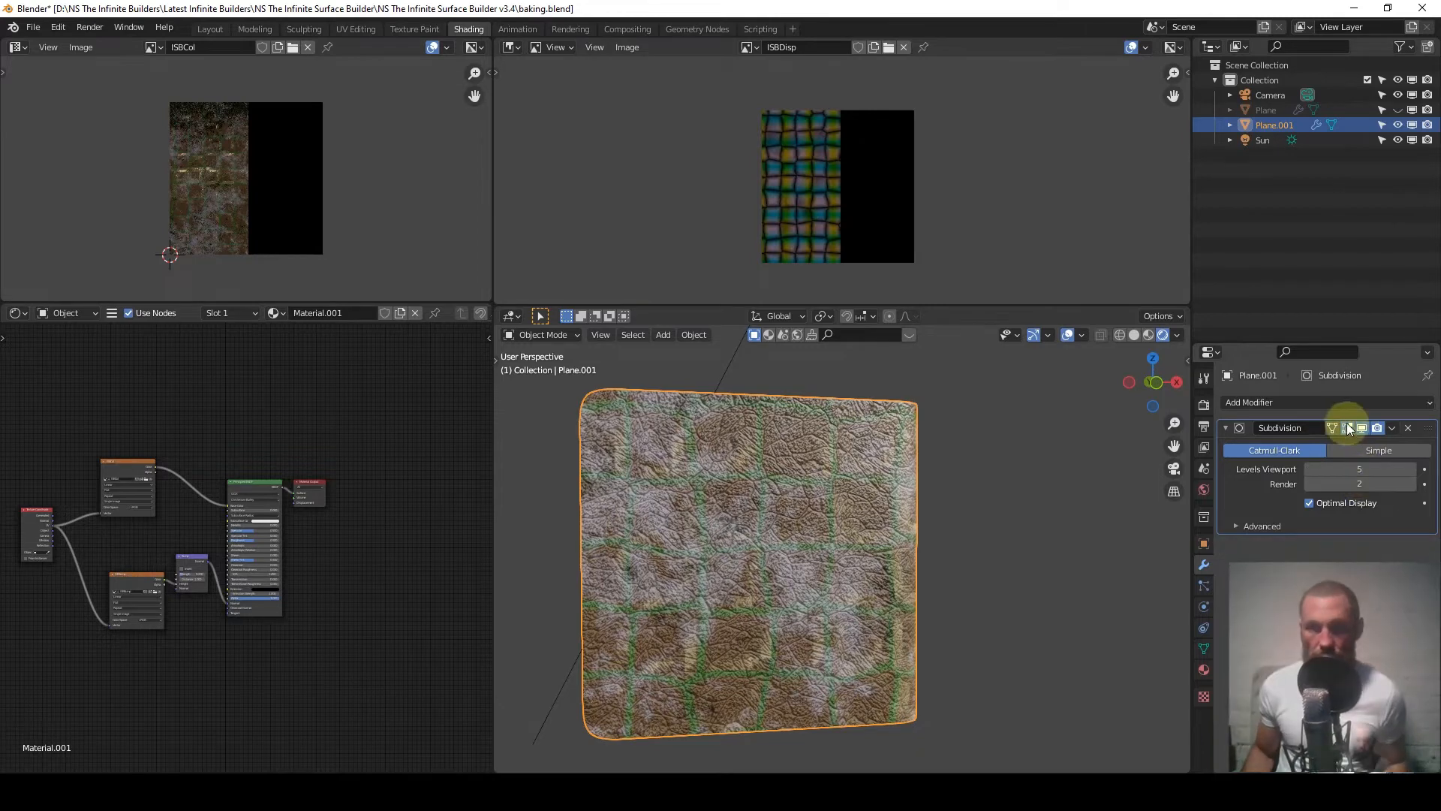
click(1302, 403)
click(1262, 497)
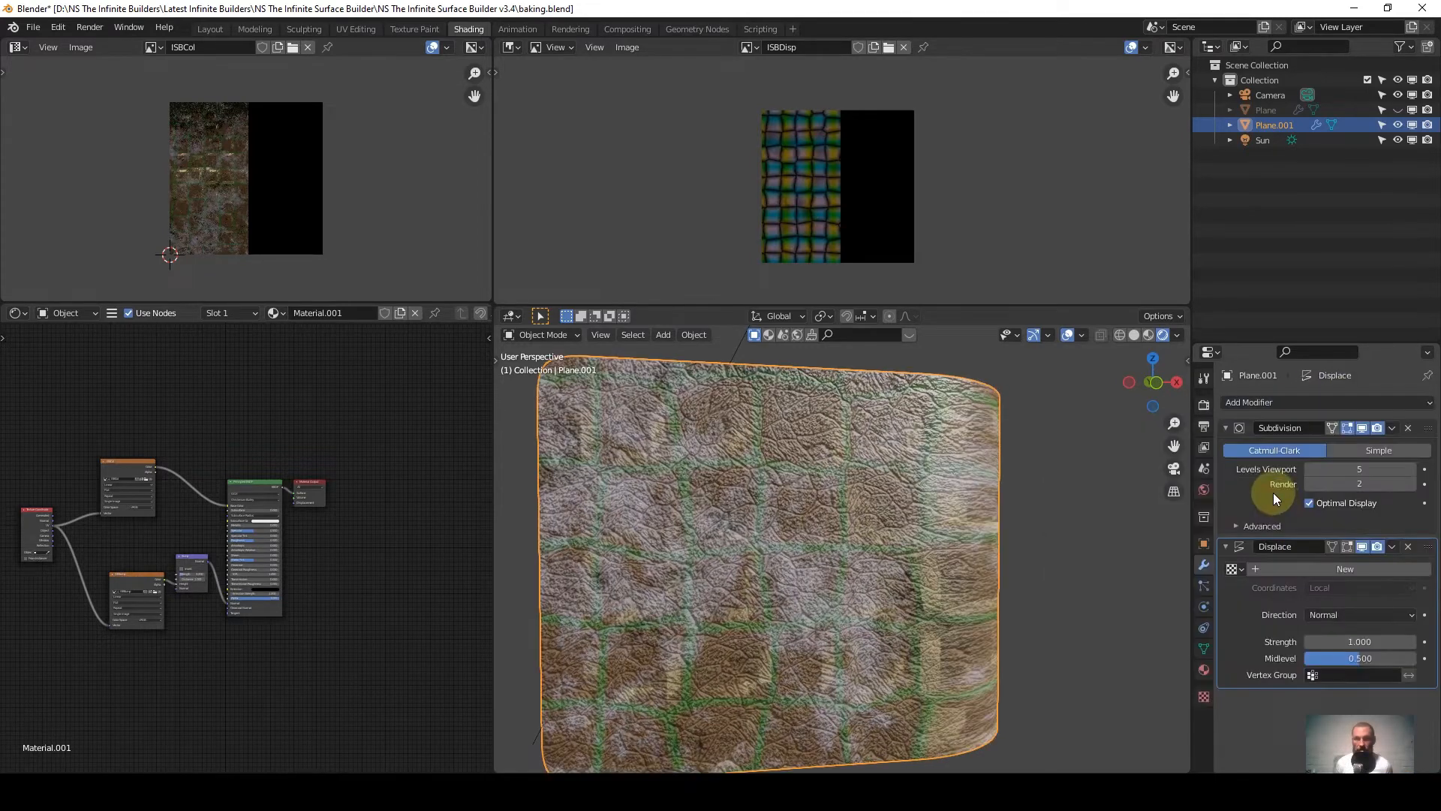
click(1353, 569)
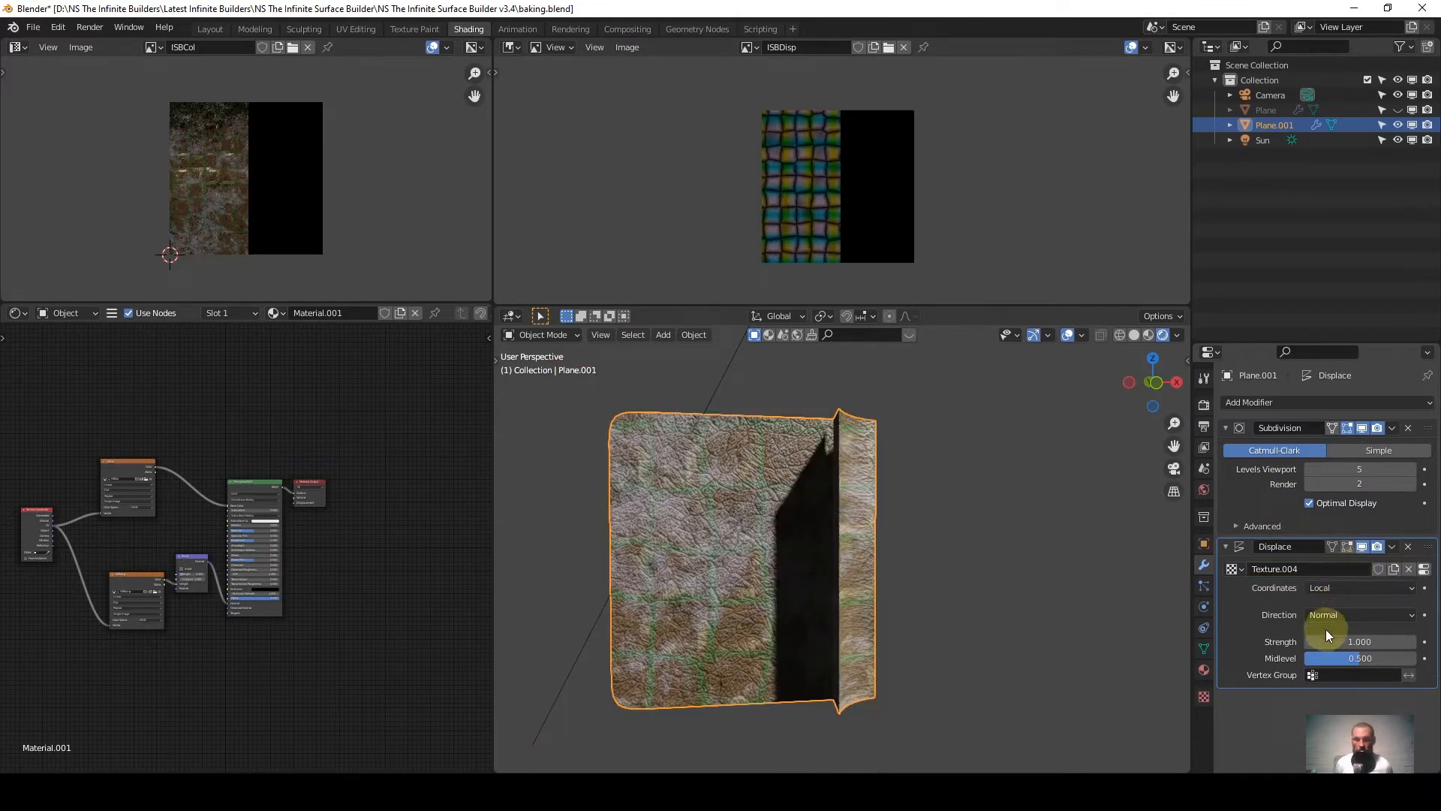
Set the Displace modifier's texture coordinates to UV and its midlevel to 0.
click(1335, 586)
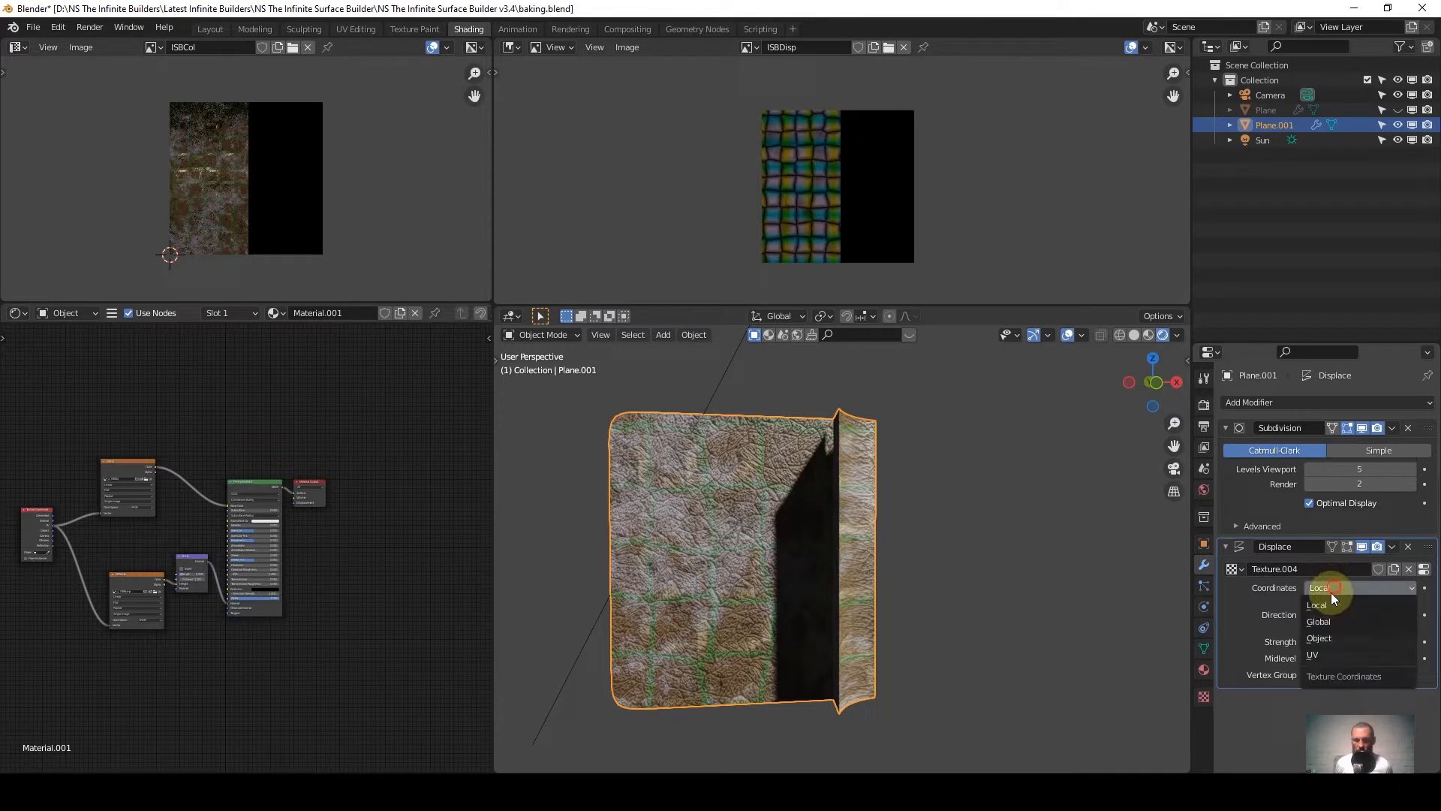
click(1326, 656)
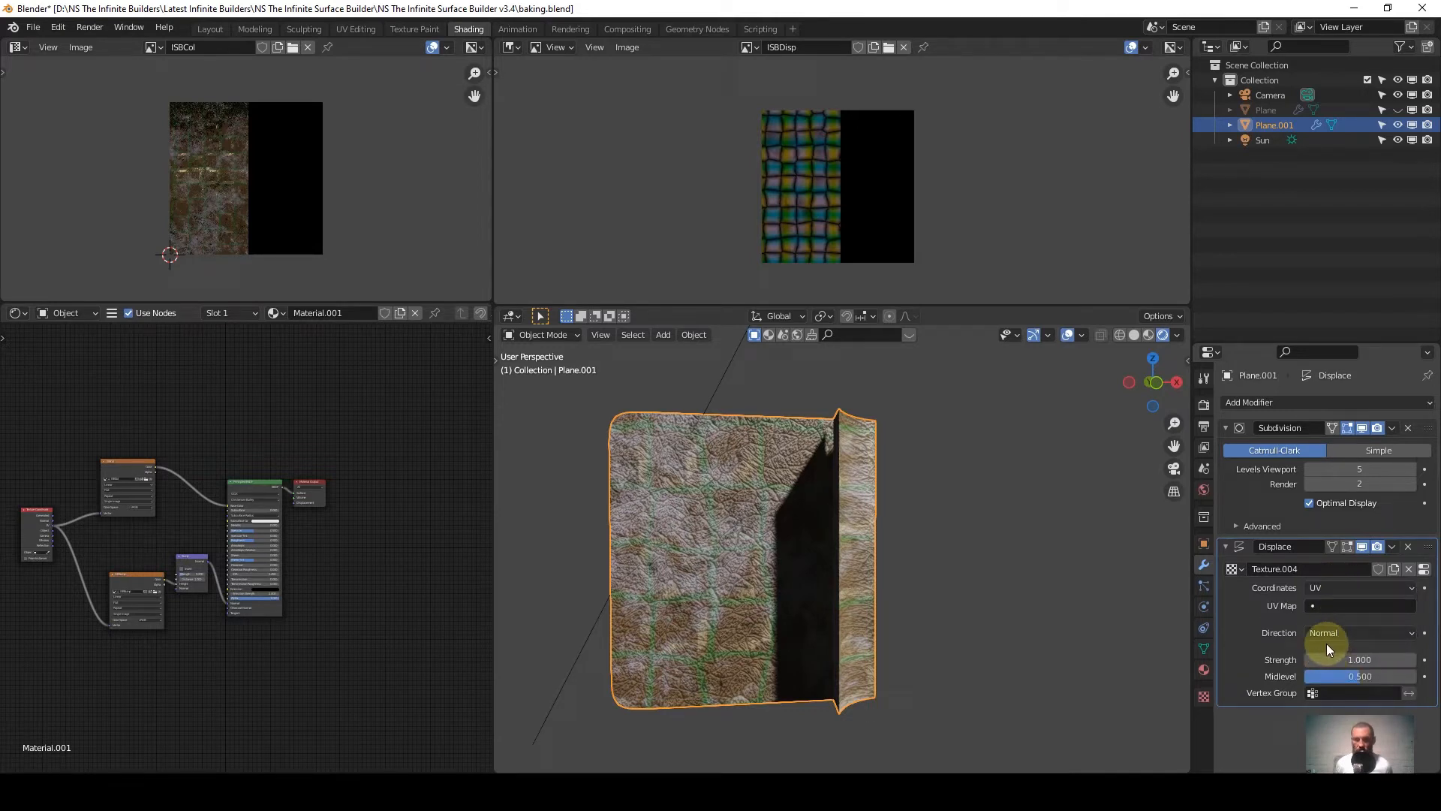
click(1390, 676)
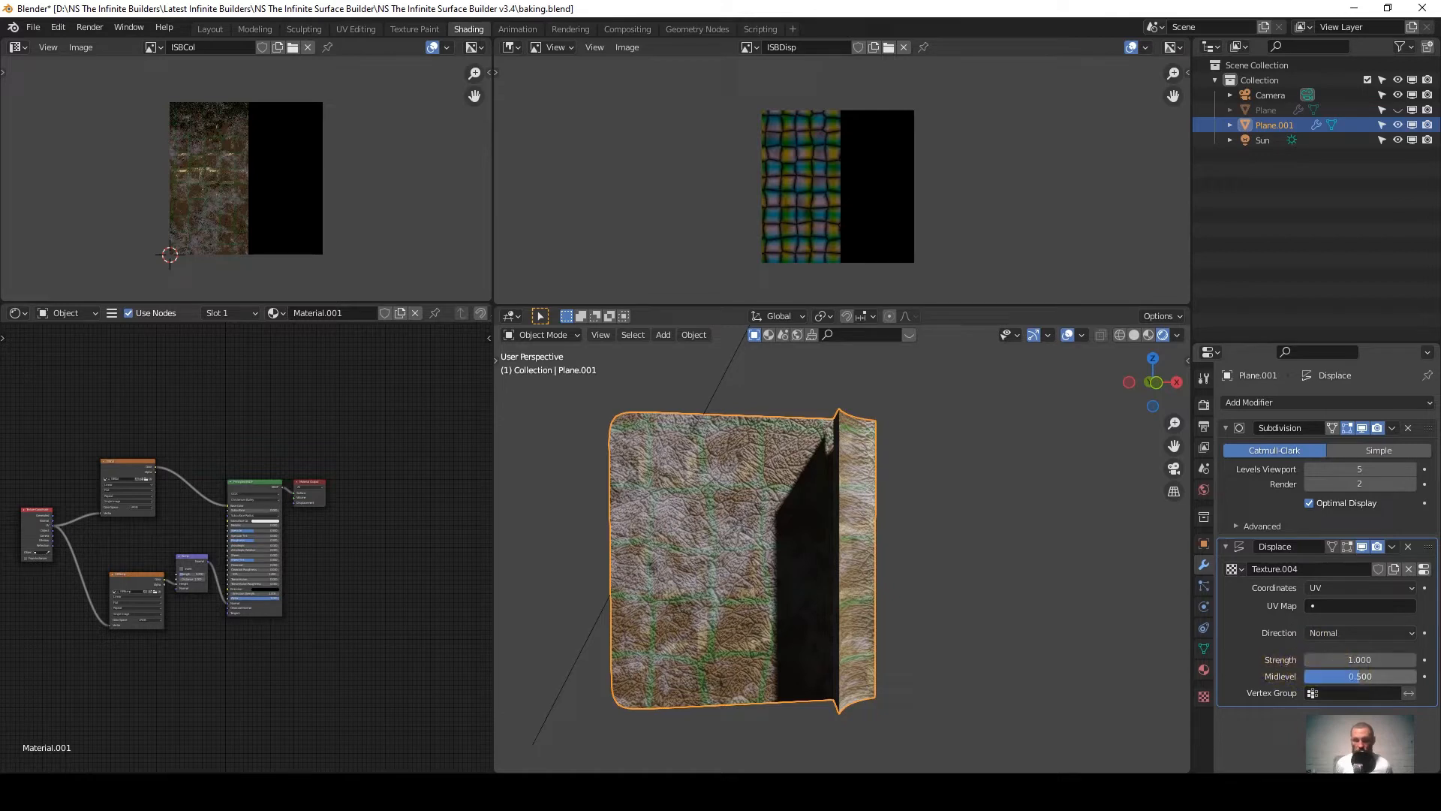
text(0)
key(Return)
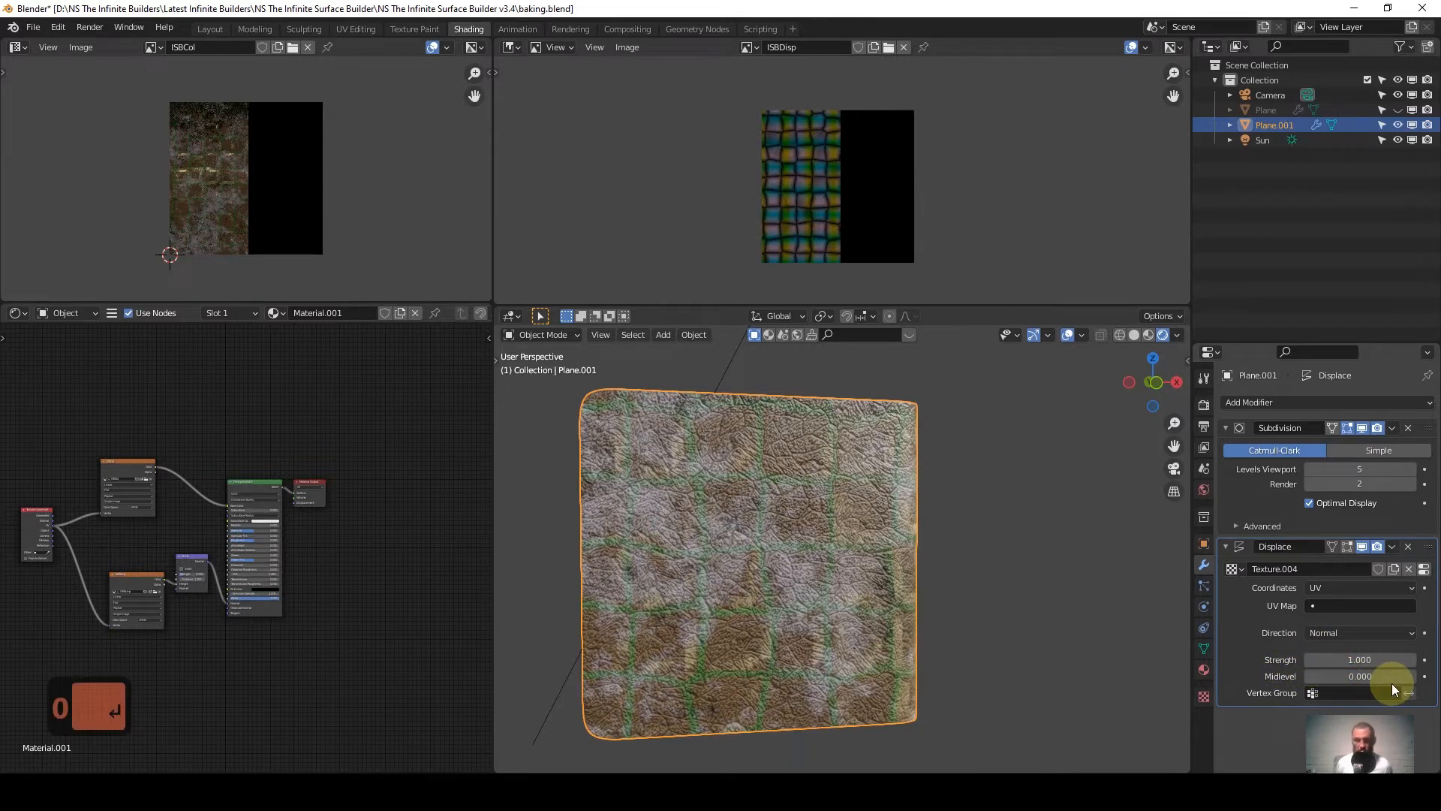
Load ISBDisp.exr from the Music folder as the image of the Displace modifier's texture.
click(1203, 696)
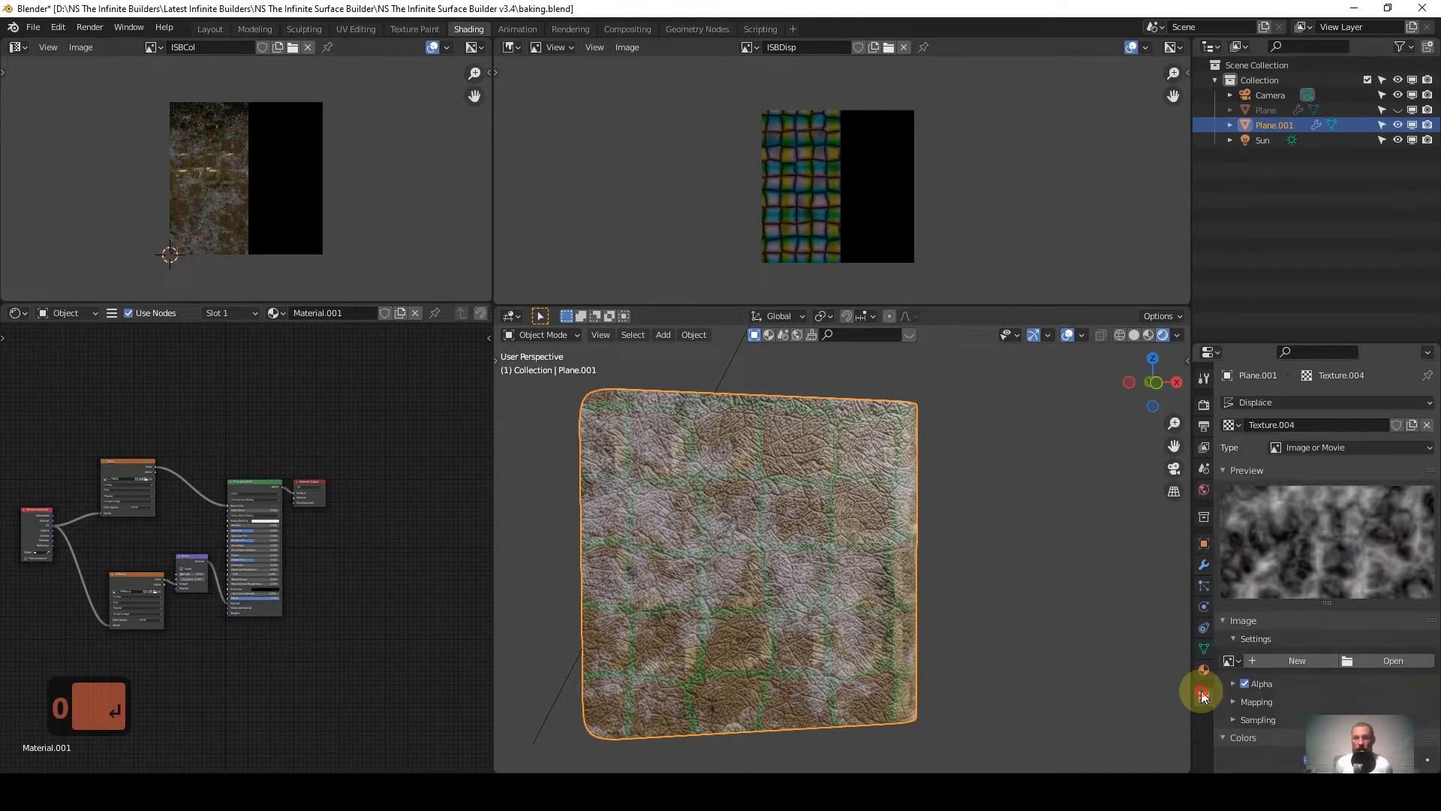
click(1392, 661)
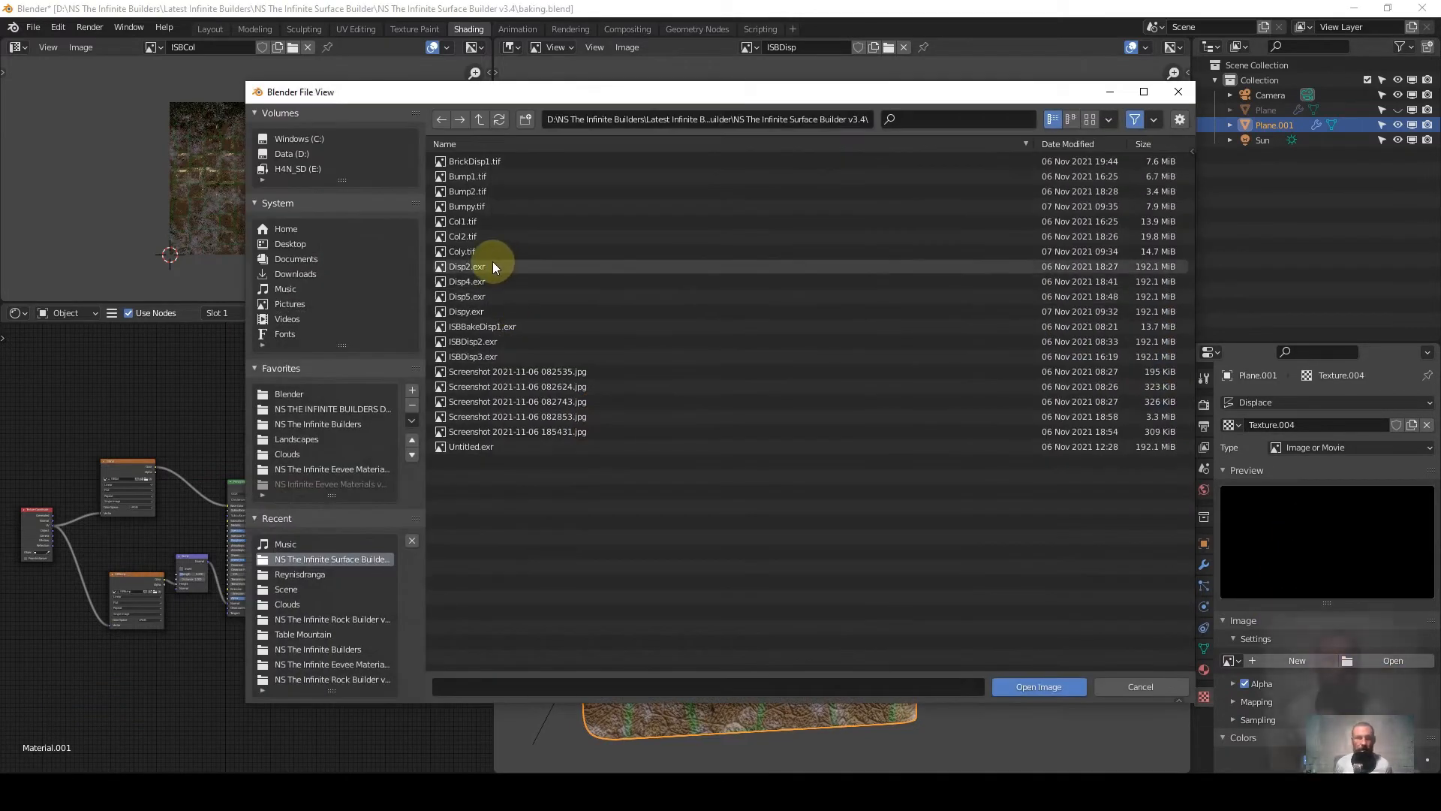
click(288, 542)
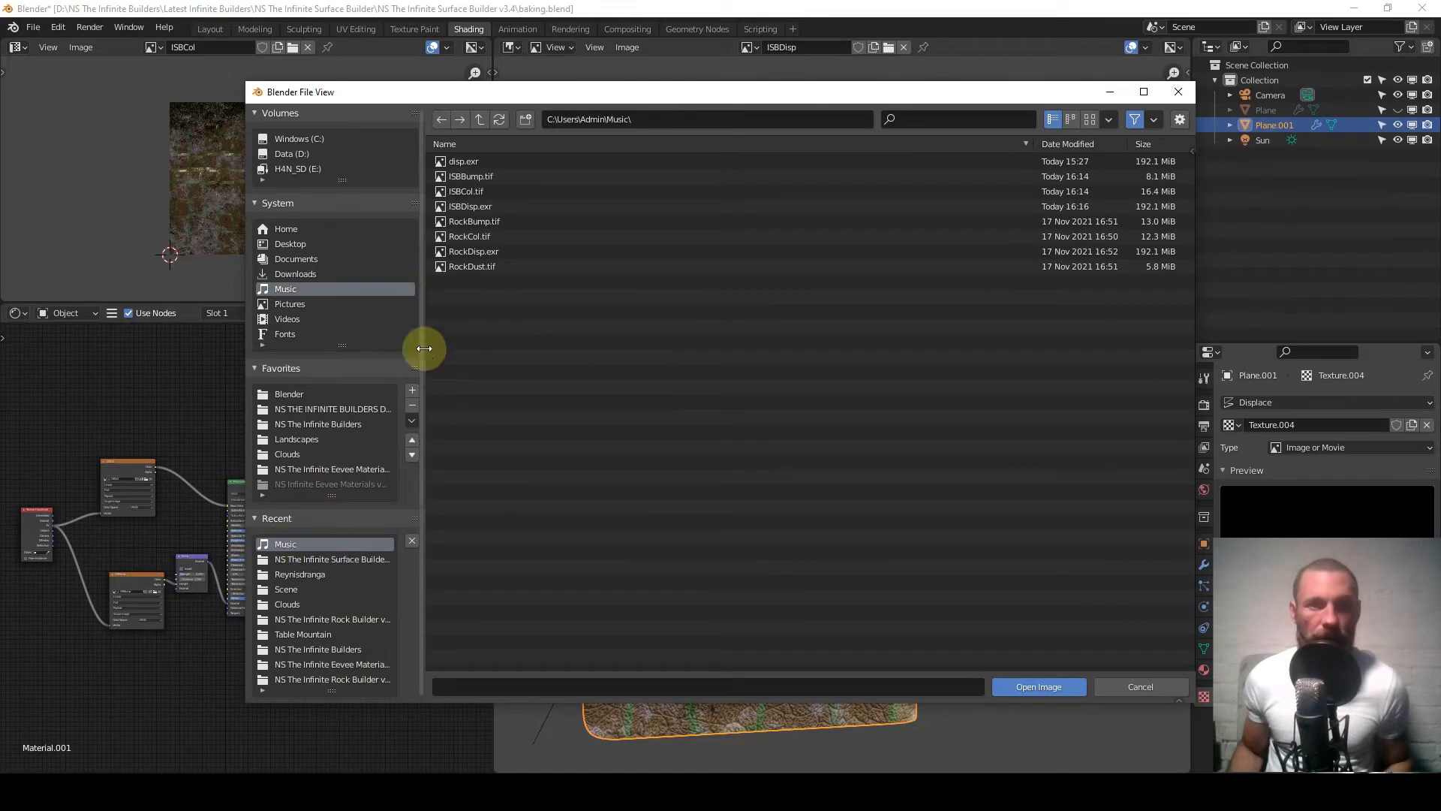
double_click(494, 207)
middle_drag(939, 536, 895, 547)
scroll(844, 535, up, 3)
scroll(843, 535, down, 2)
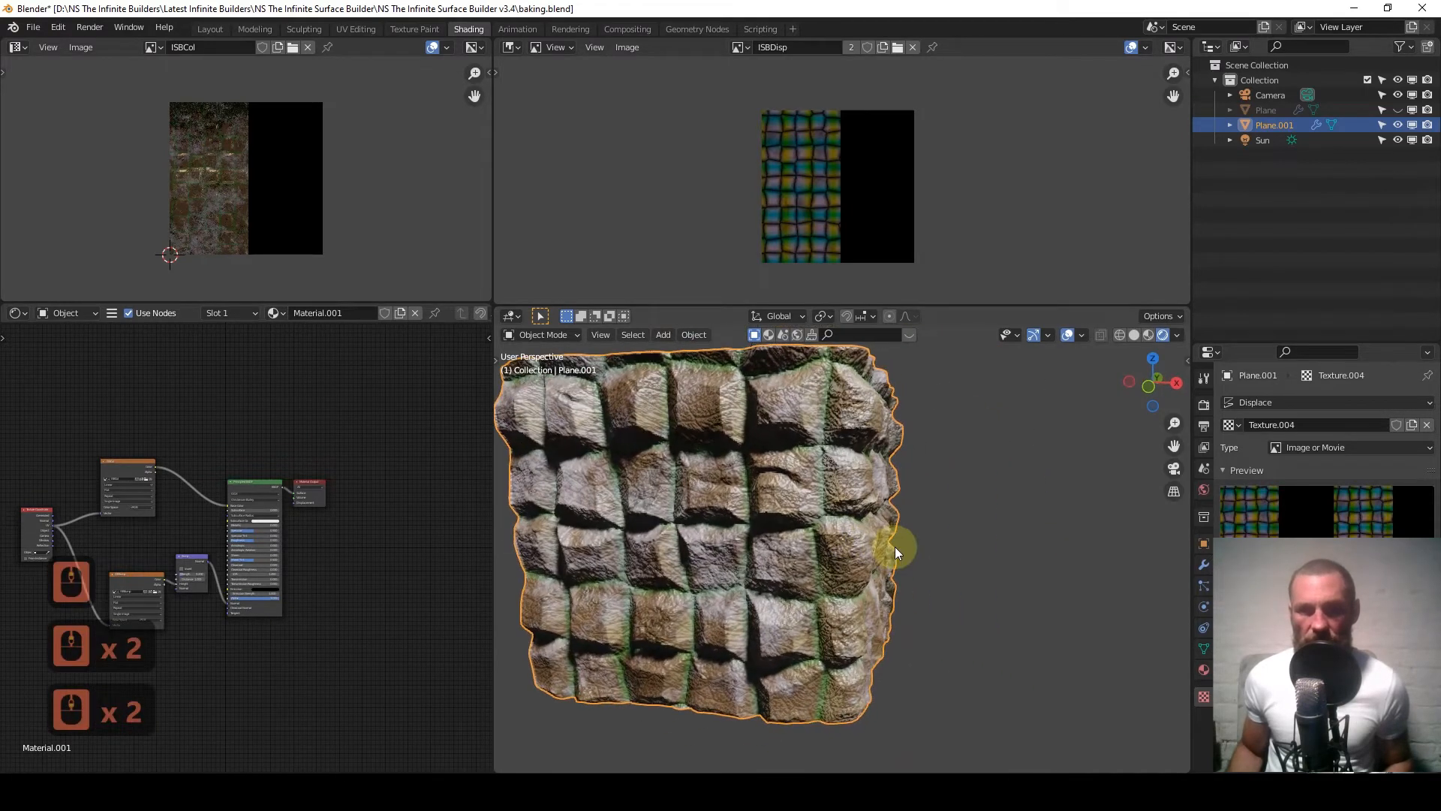
shift+middle_drag(792, 569, 854, 583)
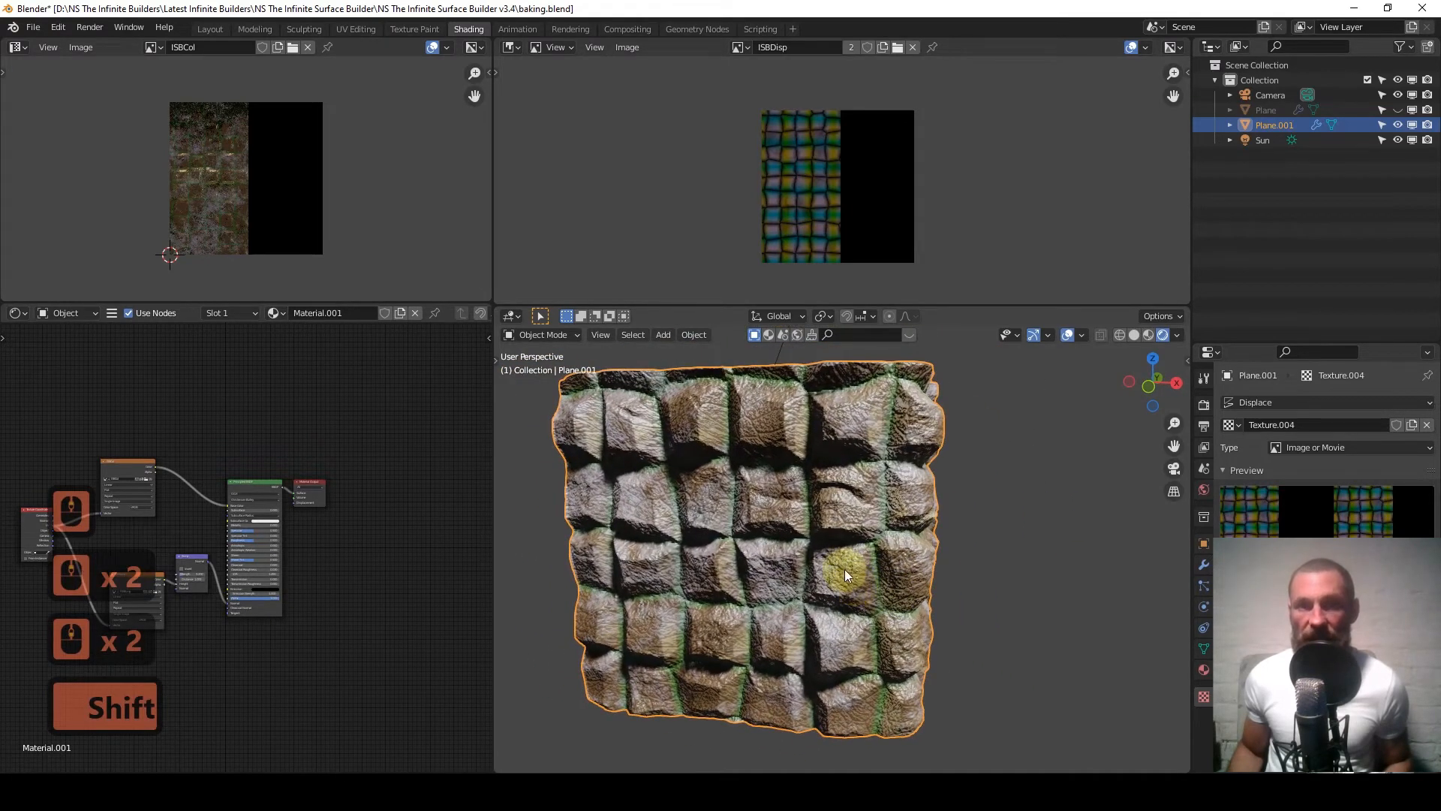
Unhide the original plane, display both planes in solid shading and leave nothing selected.
click(1202, 564)
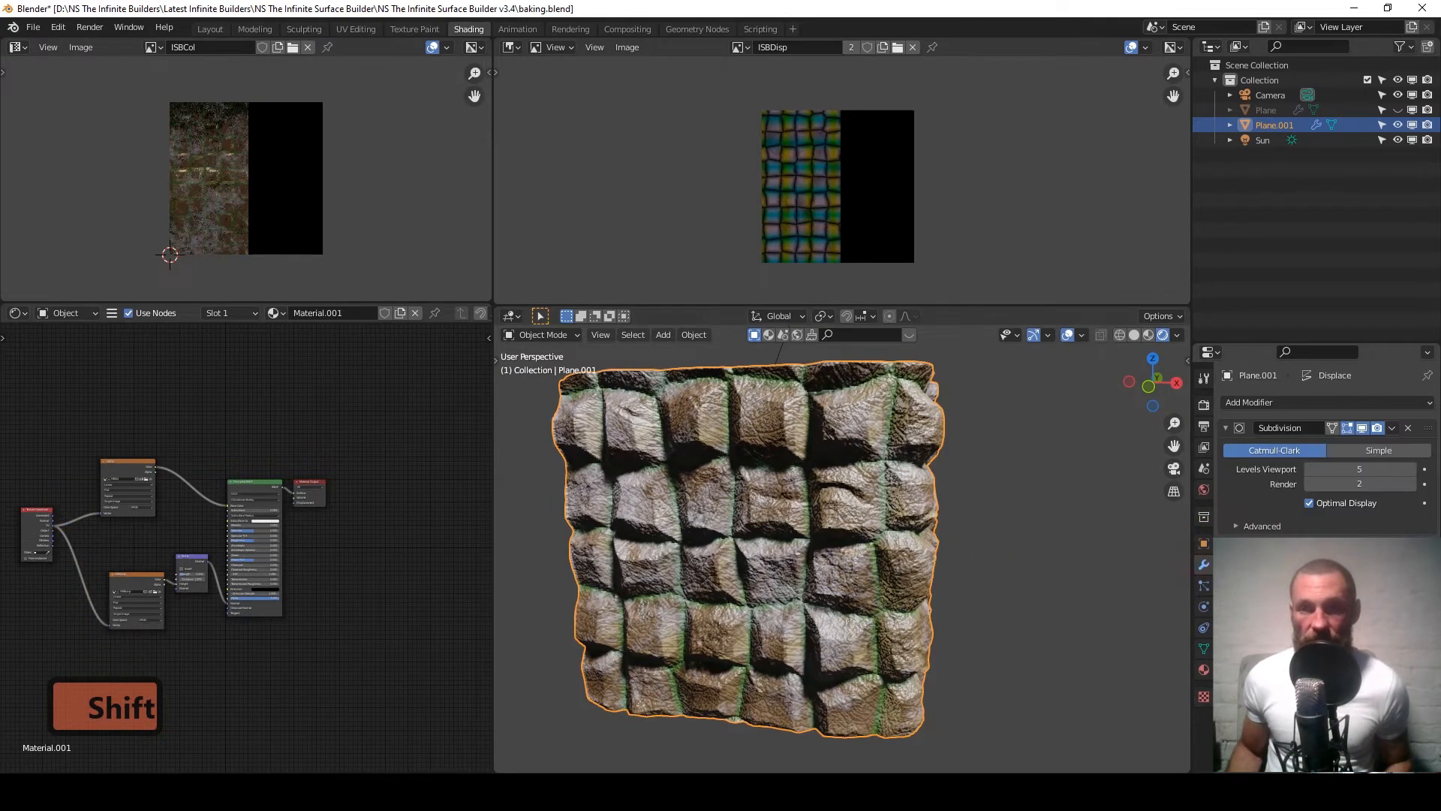
shift+middle_drag(813, 529, 814, 467)
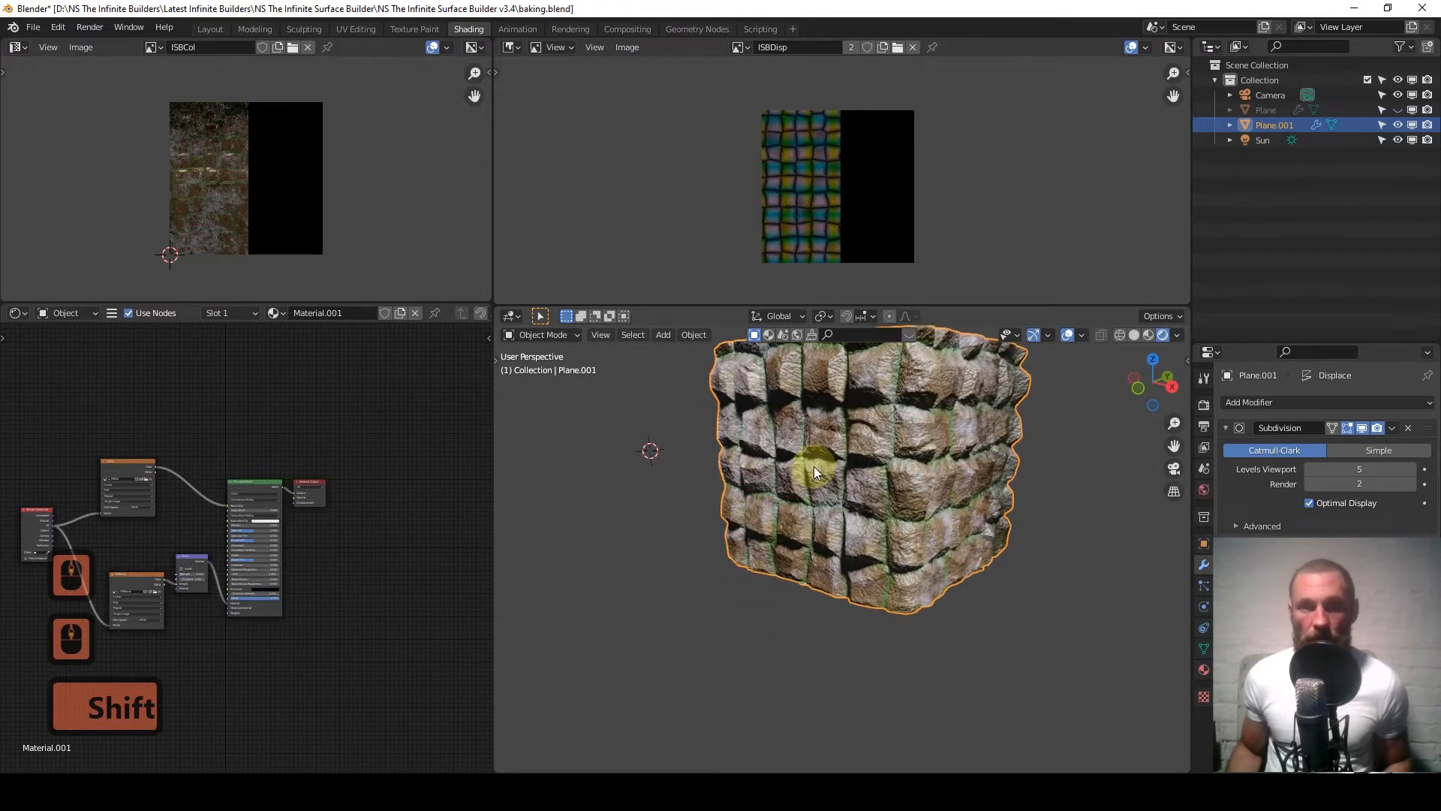
scroll(826, 458, up, 2)
key(KP_1)
scroll(814, 487, down, 2)
middle_drag(849, 520, 925, 506)
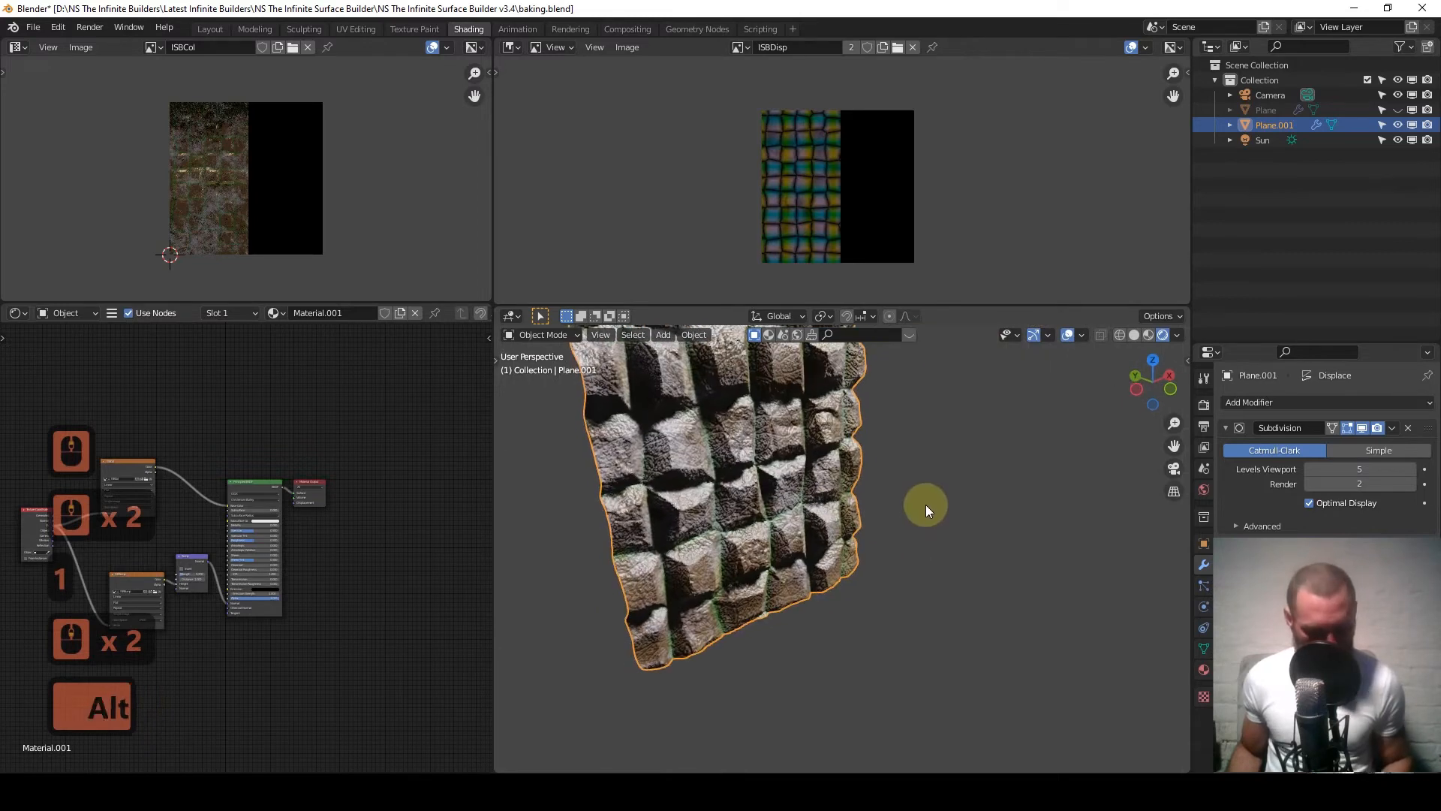
key(alt+h)
scroll(799, 448, down, 3)
middle_drag(799, 447, 767, 444)
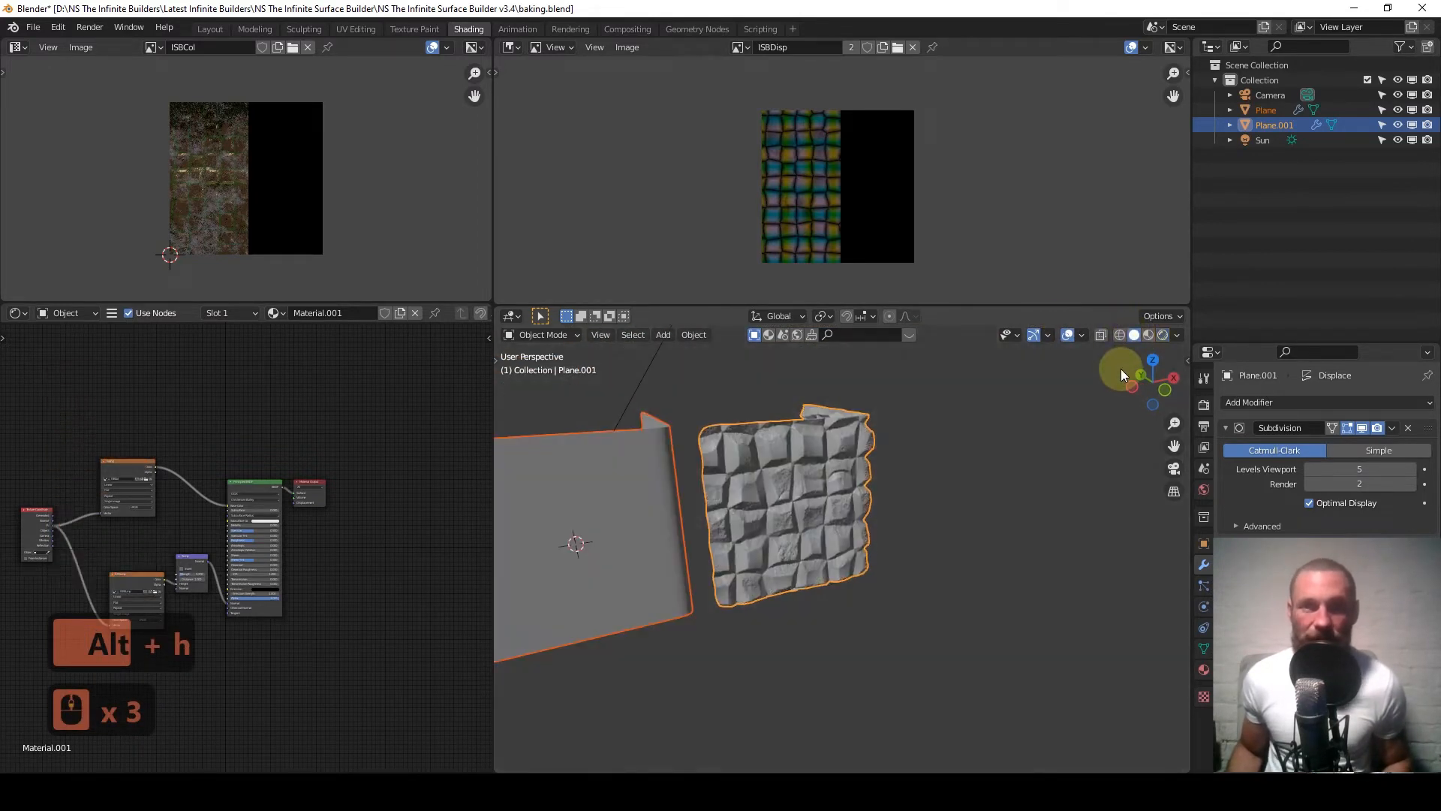
middle_drag(741, 485, 716, 474)
click(1001, 476)
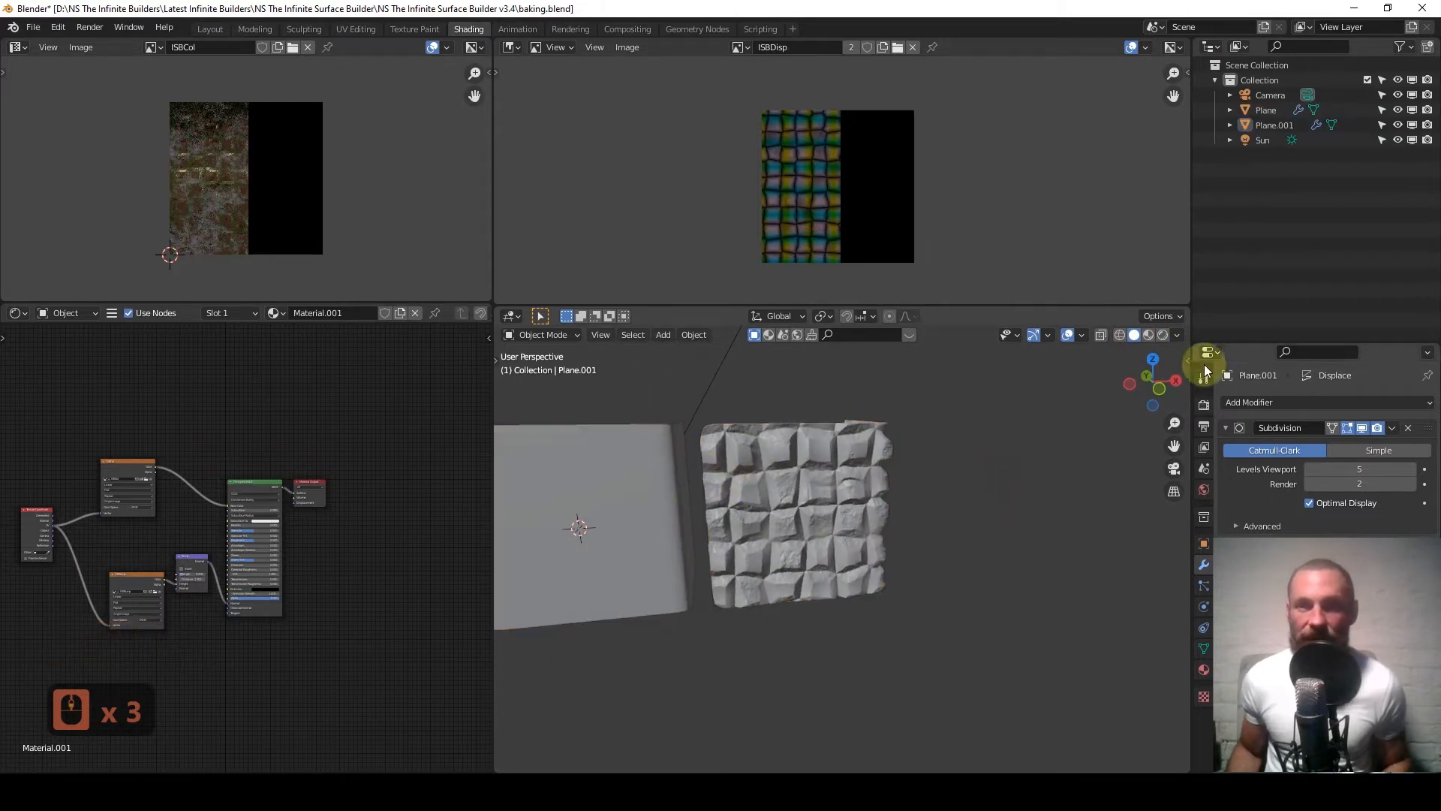
Switch the render engine to Cycles and show the viewport in rendered shading with the original plane selected.
click(1204, 406)
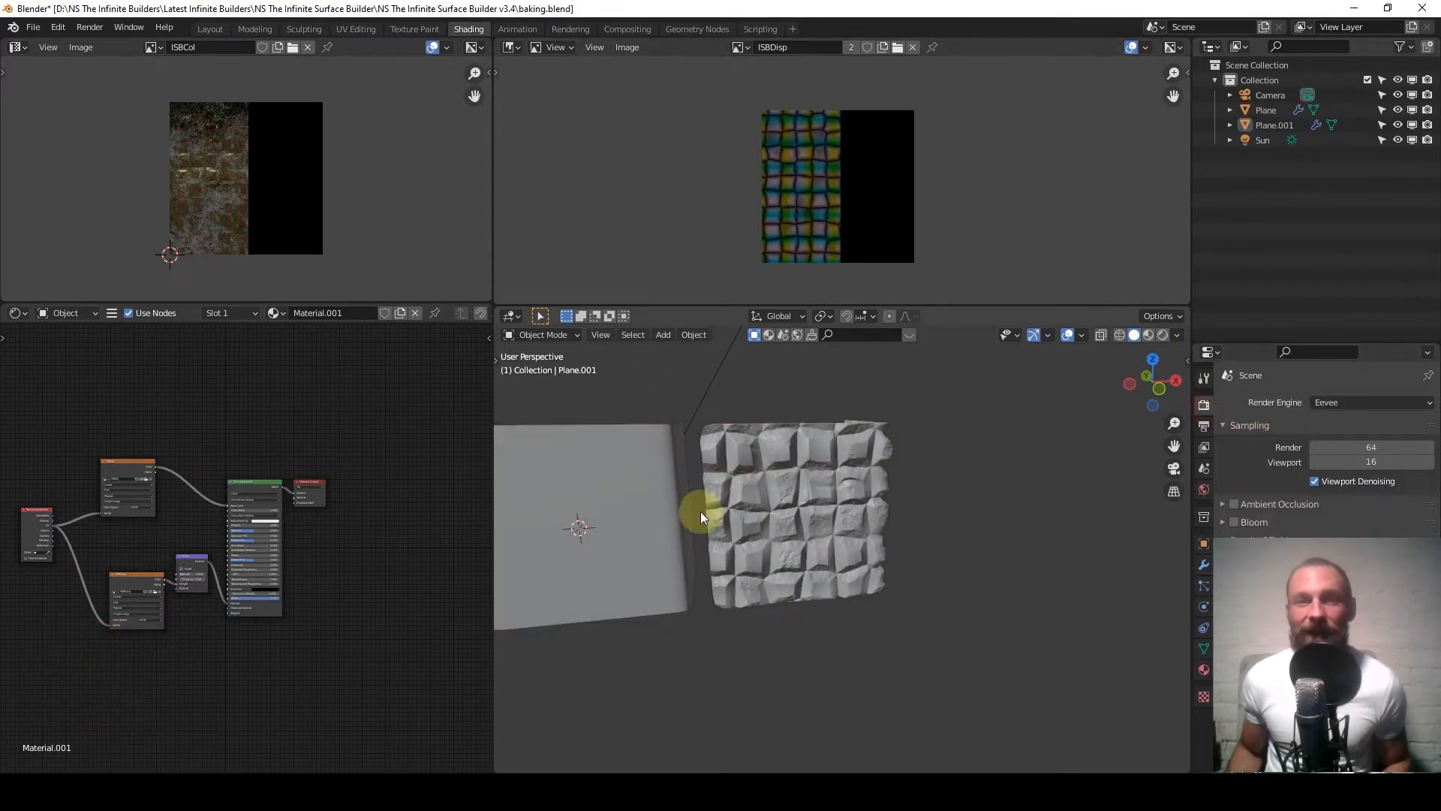
click(638, 489)
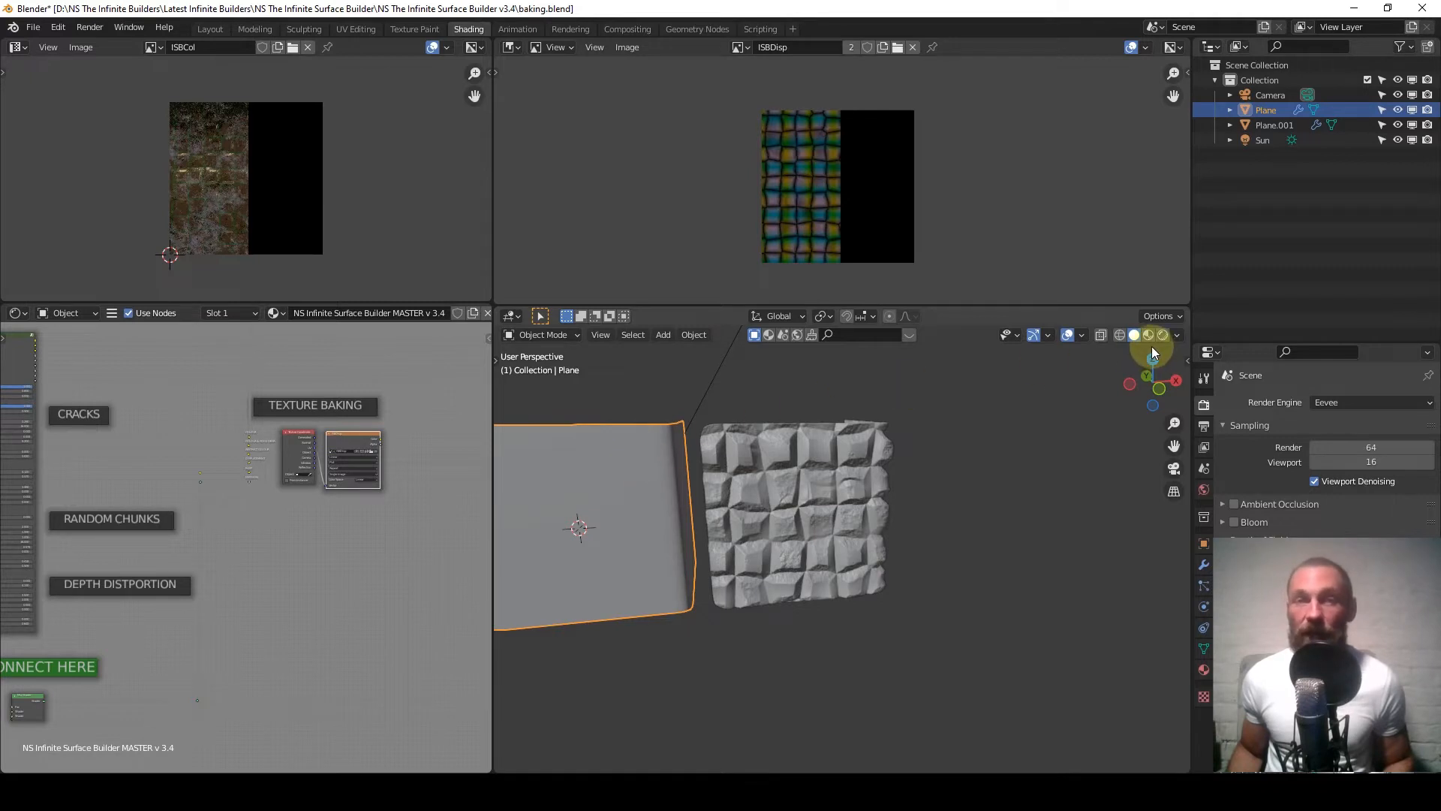
scroll(1246, 534, down, 1)
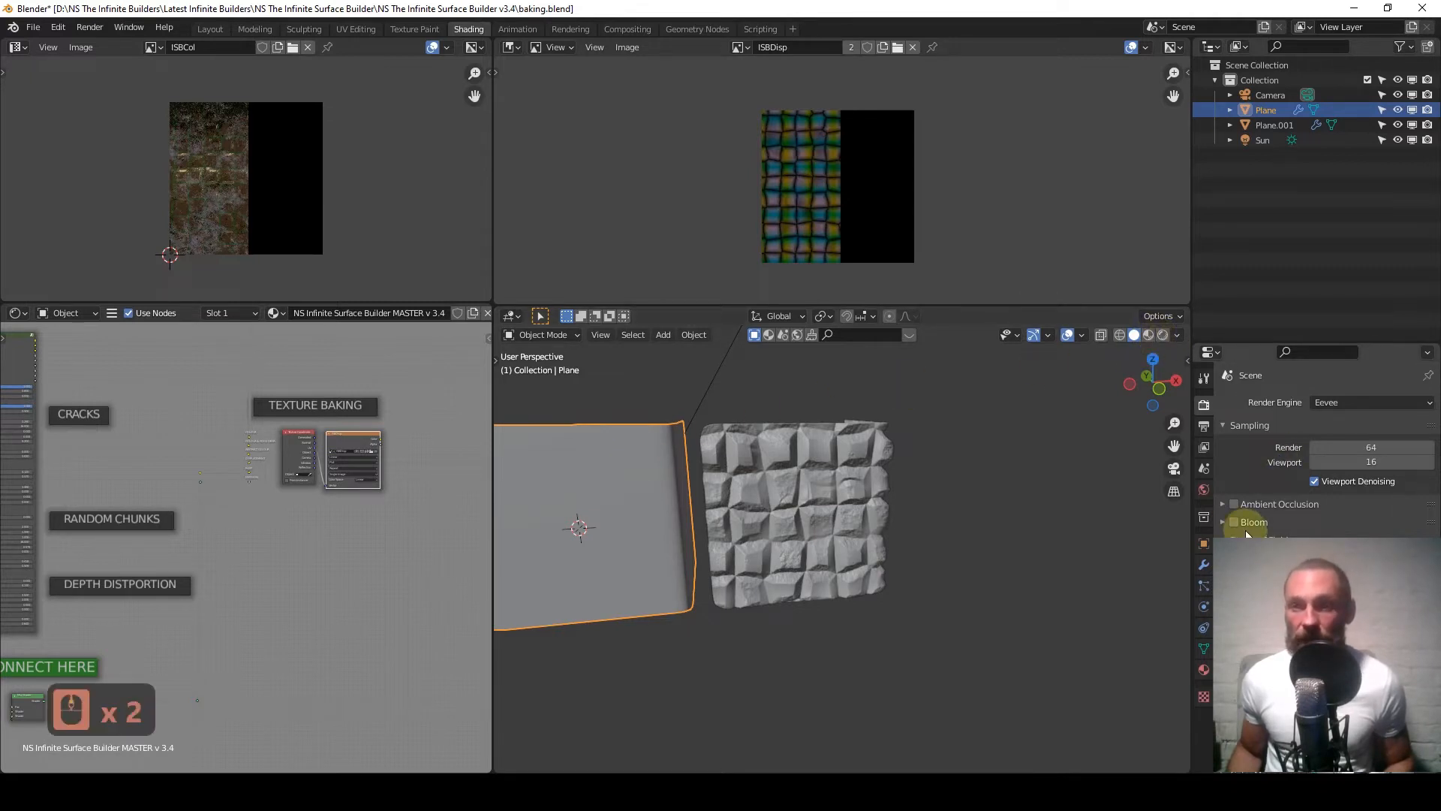
click(1352, 402)
click(1355, 454)
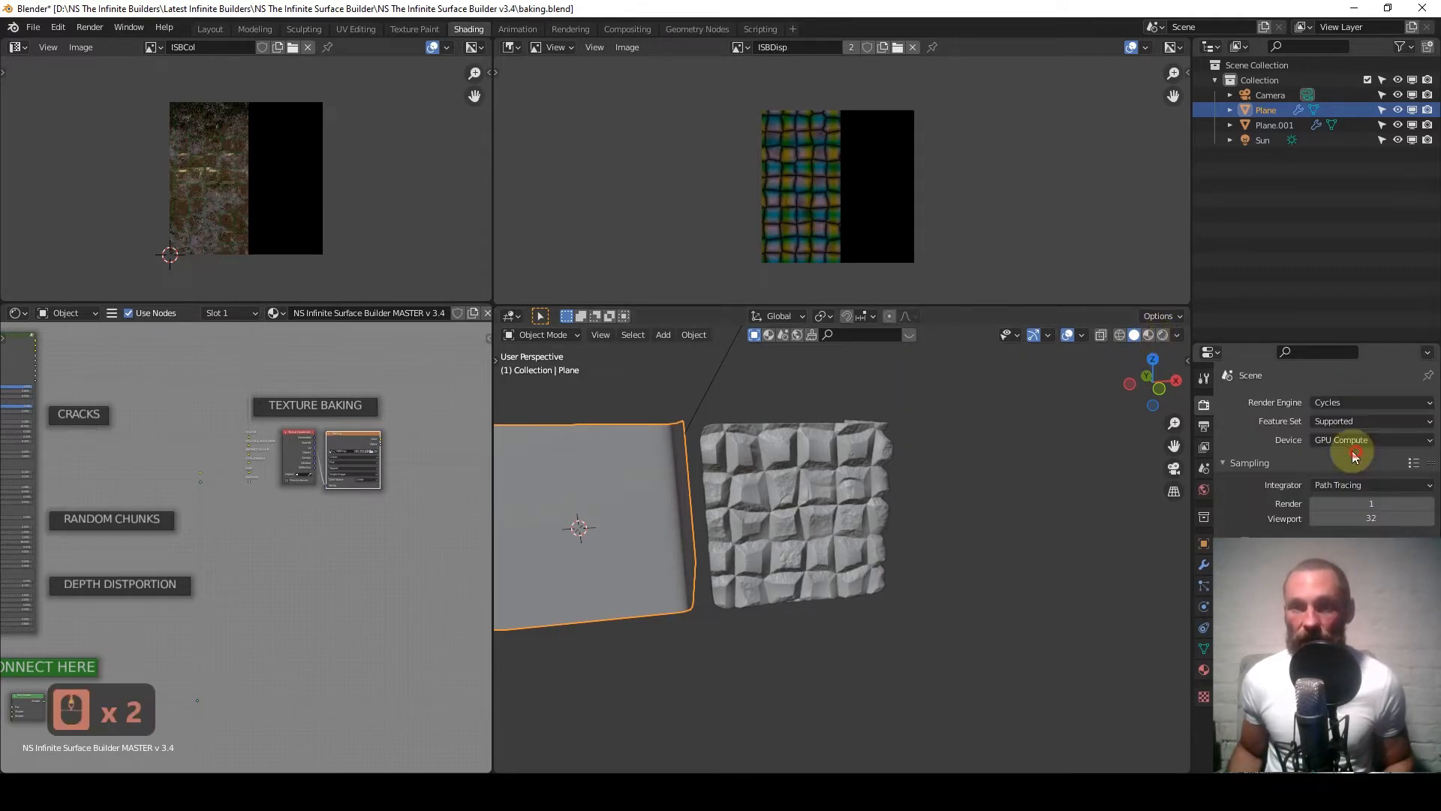
click(1163, 335)
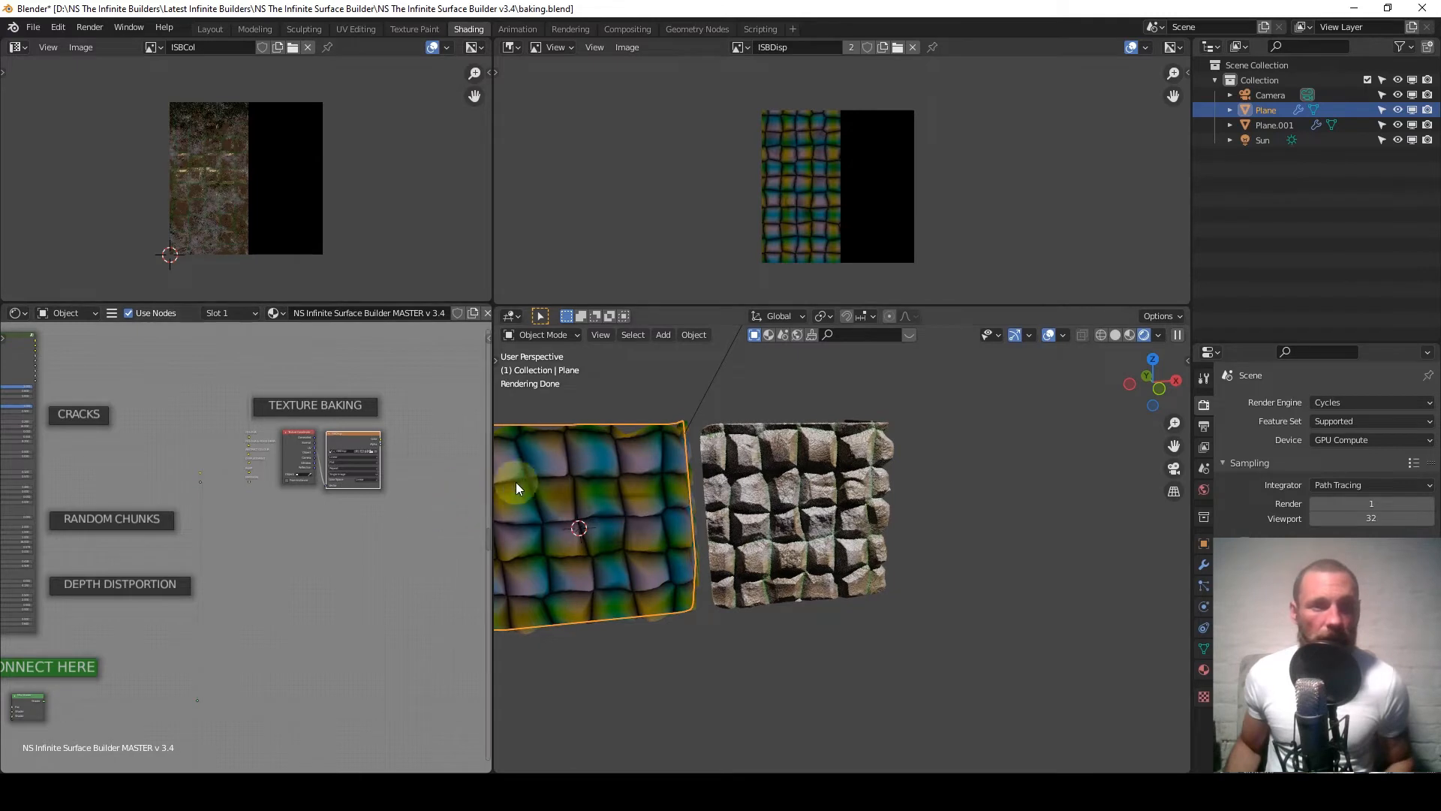
Connect the Mix Shader under RECONNECT HERE to the original plane's material output and compare both planes from the front.
middle_drag(241, 573, 314, 484)
scroll(309, 489, up, 9)
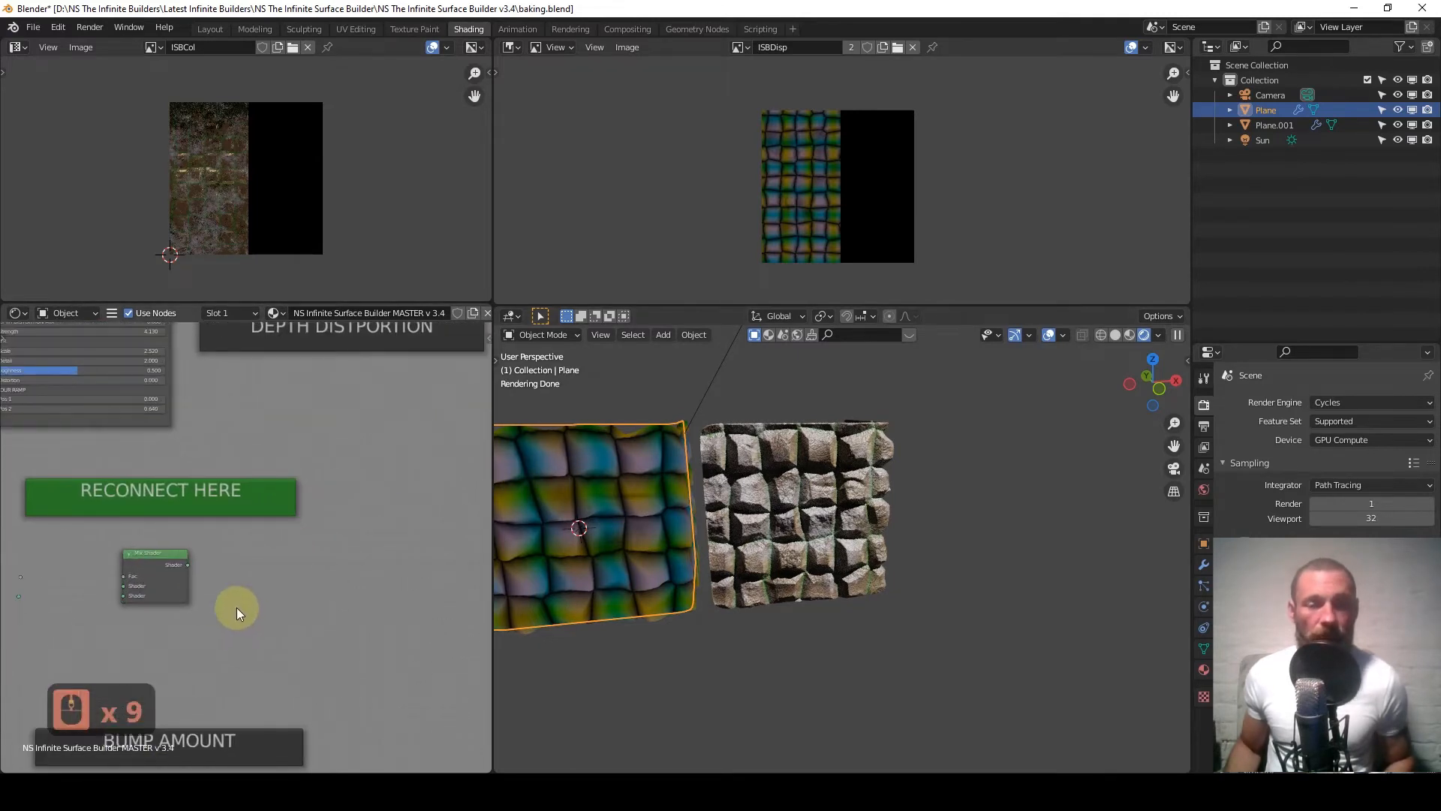
scroll(236, 608, up, 6)
middle_drag(238, 632, 337, 543)
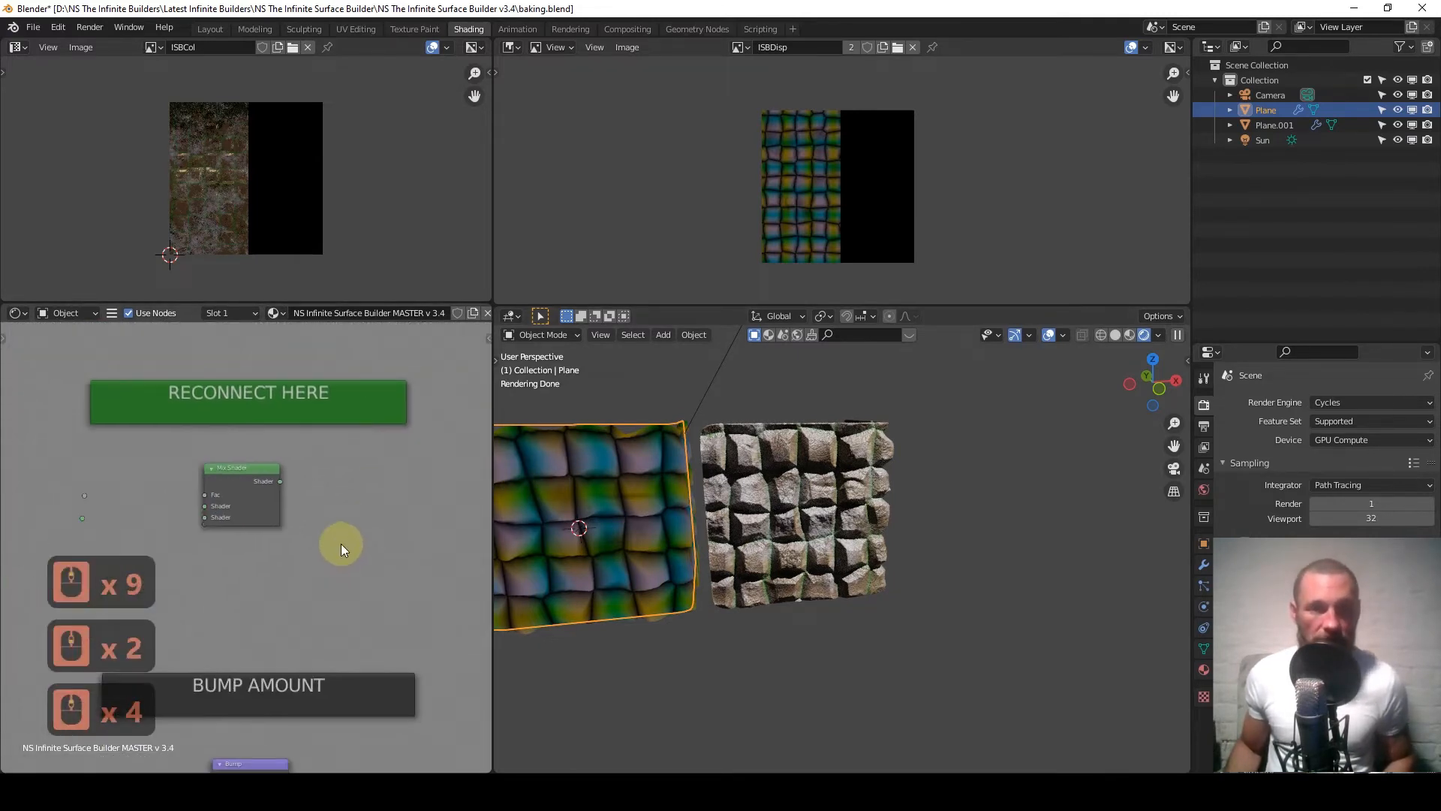
ctrl+shift+click(259, 502)
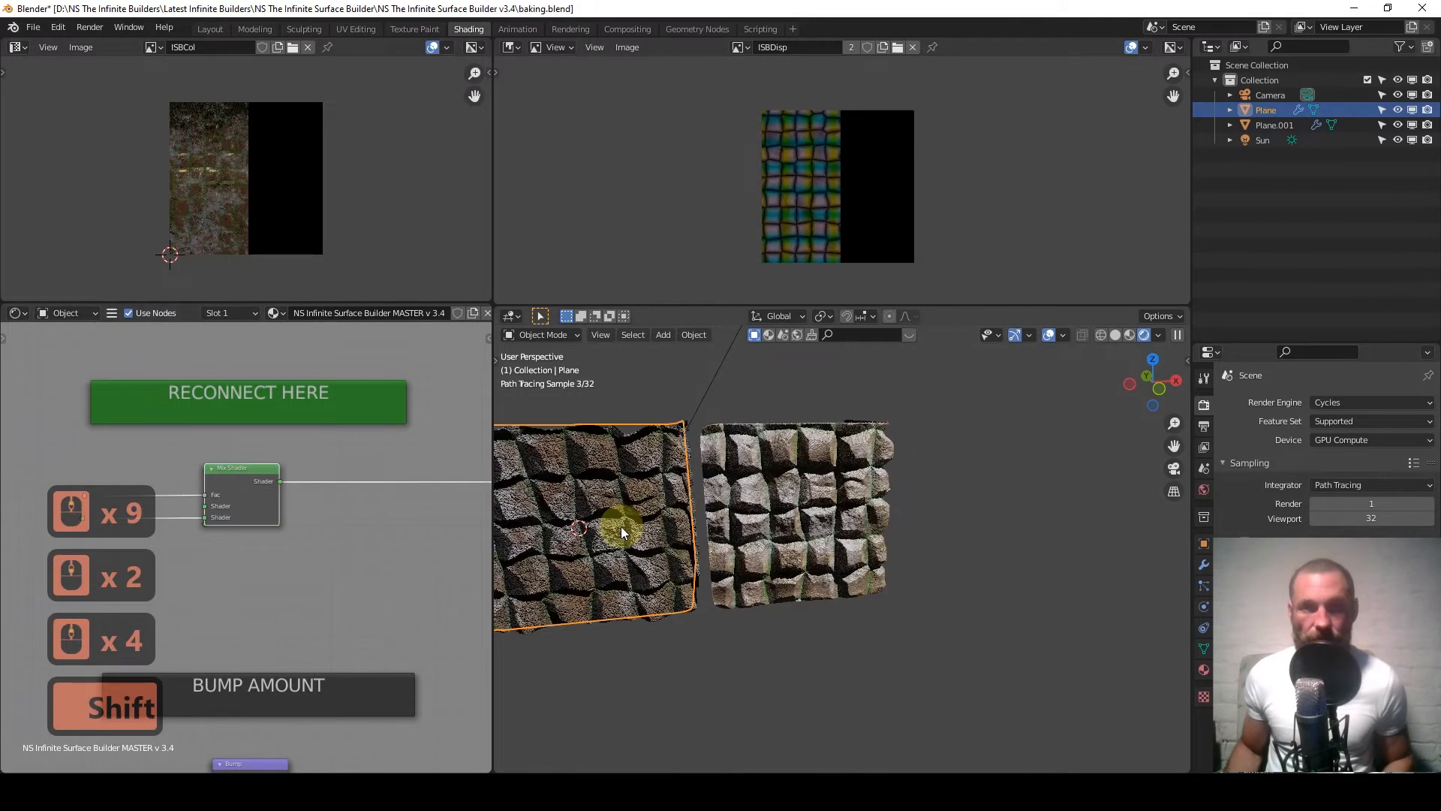
key(1)
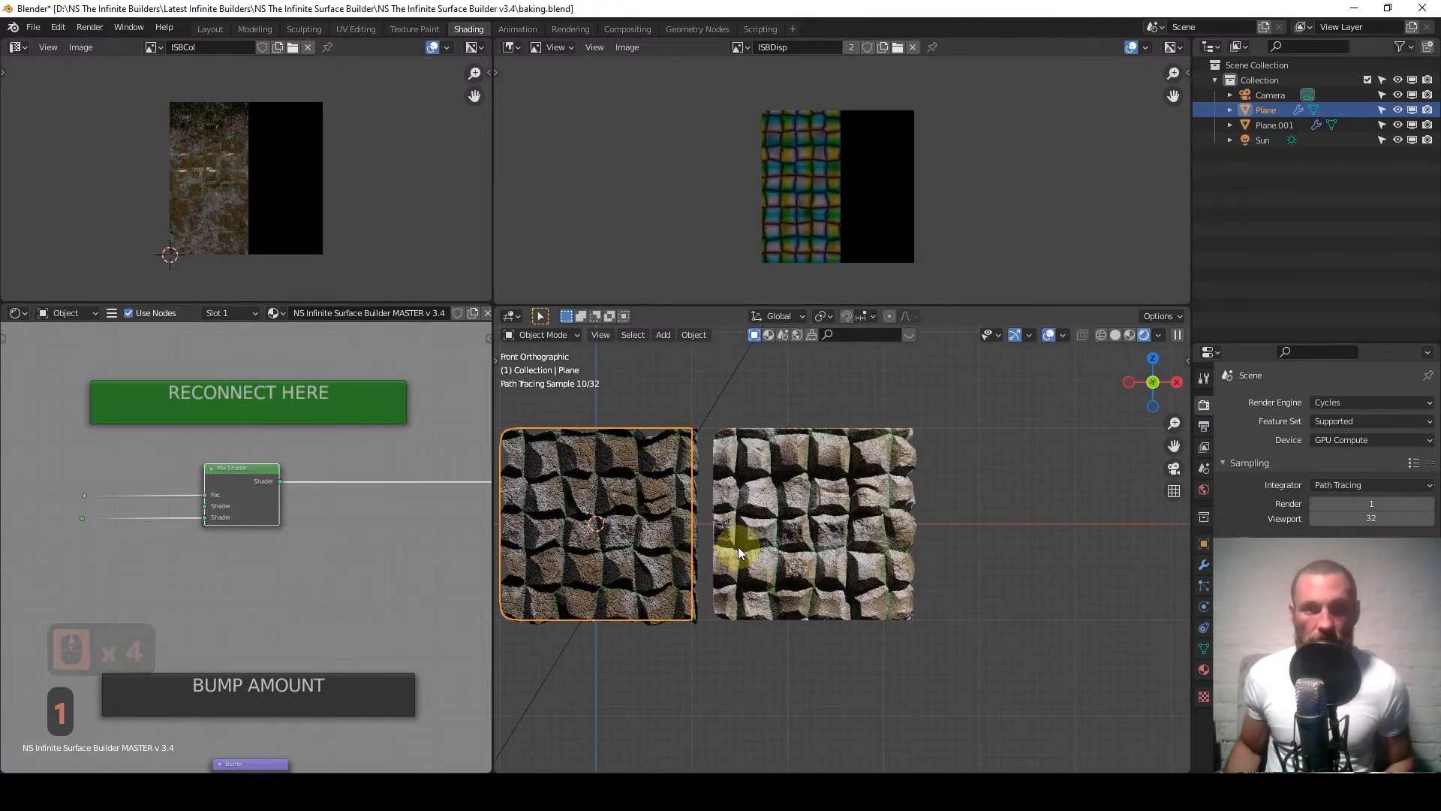
middle_drag(737, 546, 808, 551)
key(1)
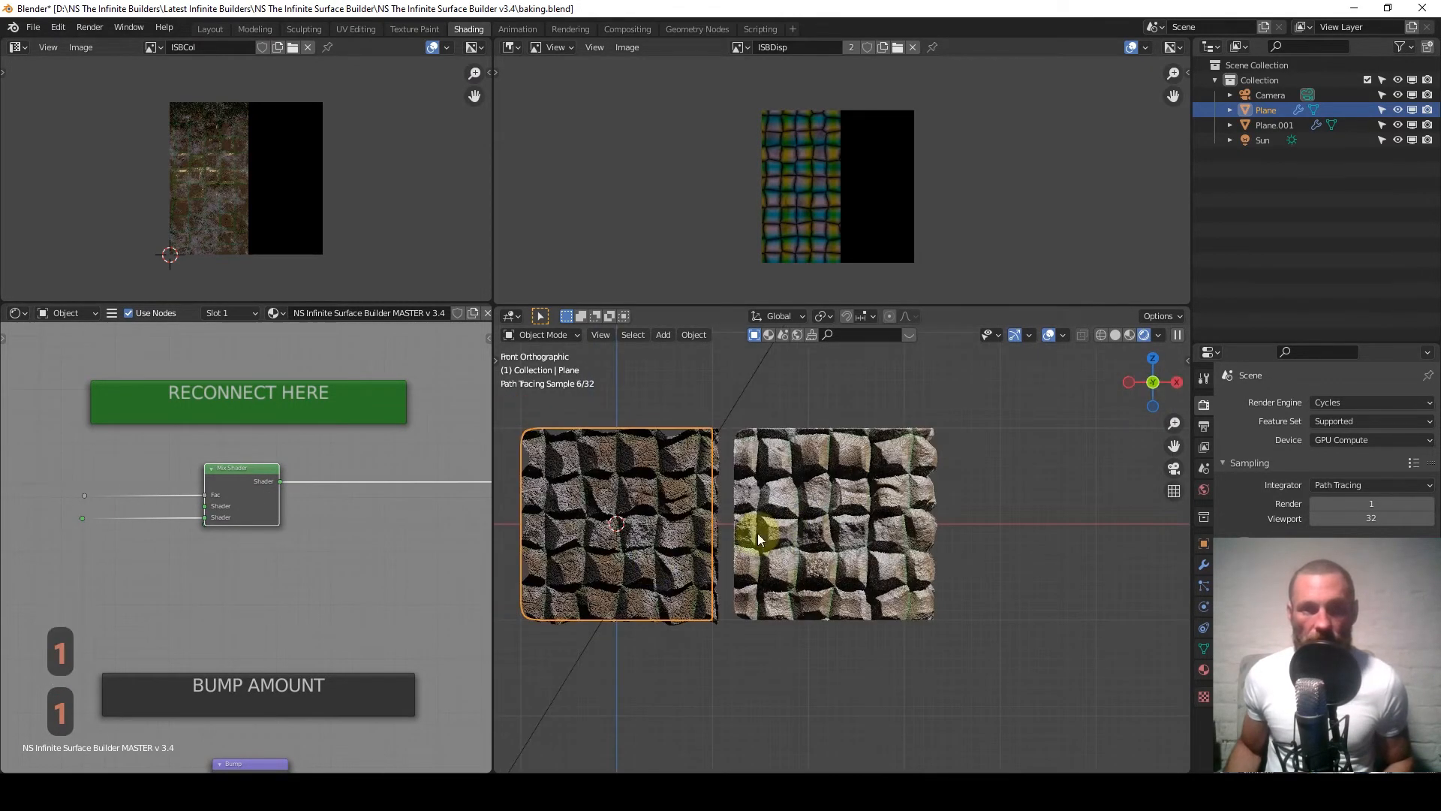
shift+middle_drag(700, 531, 823, 542)
scroll(750, 533, up, 1)
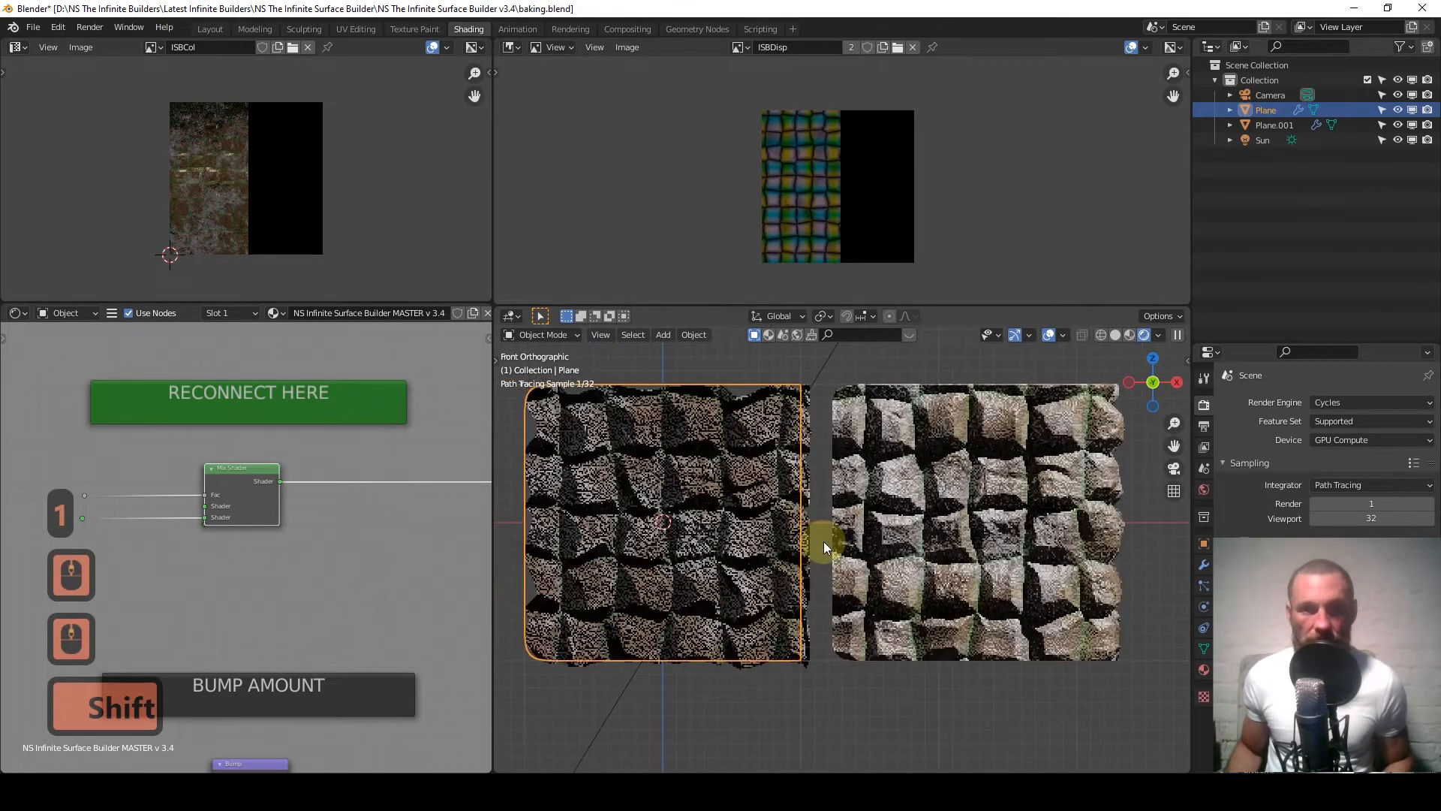
Set the Roughness of the Principled BSDF in Plane.001's material to 0.8.
click(863, 519)
scroll(327, 557, down, 10)
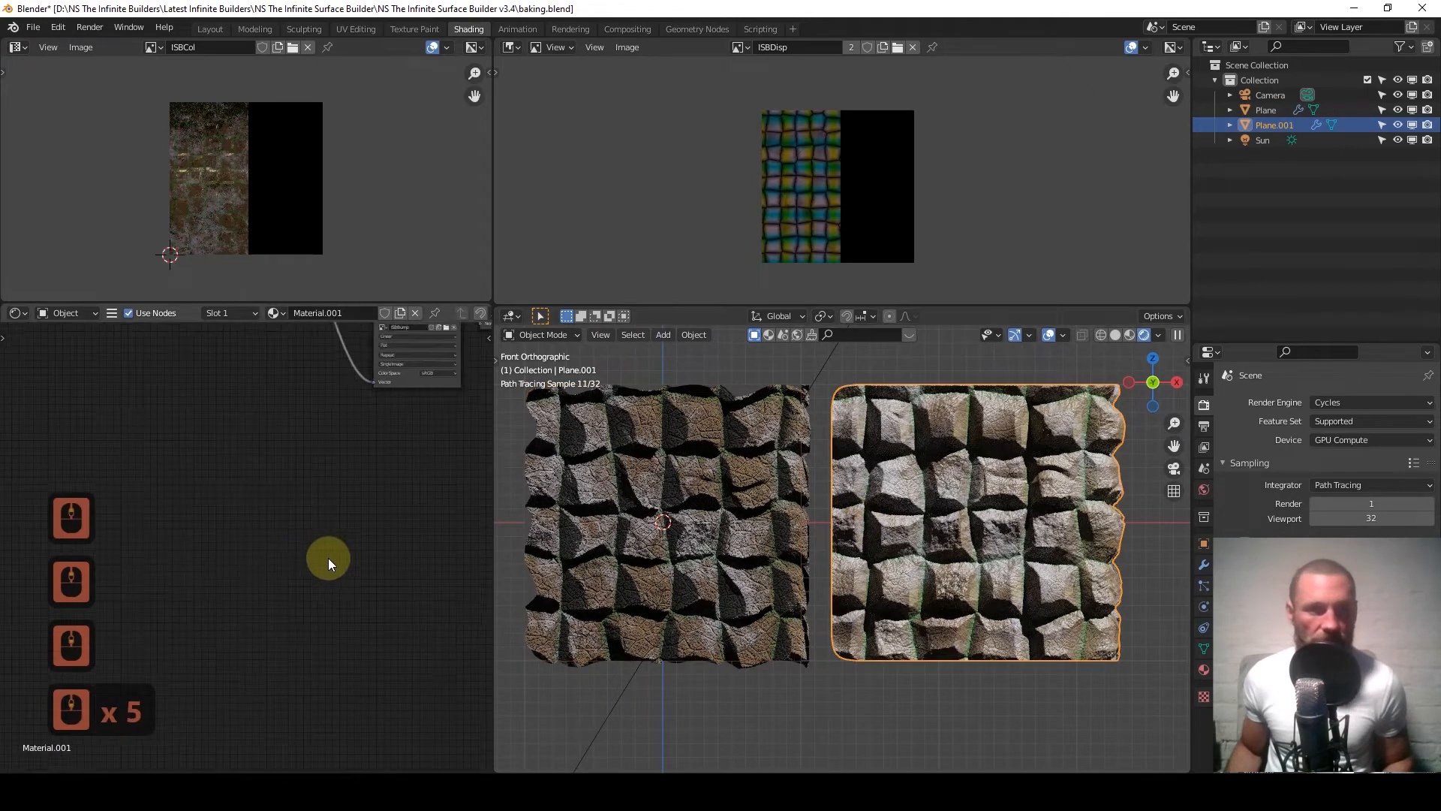
scroll(335, 526, down, 3)
scroll(303, 570, up, 12)
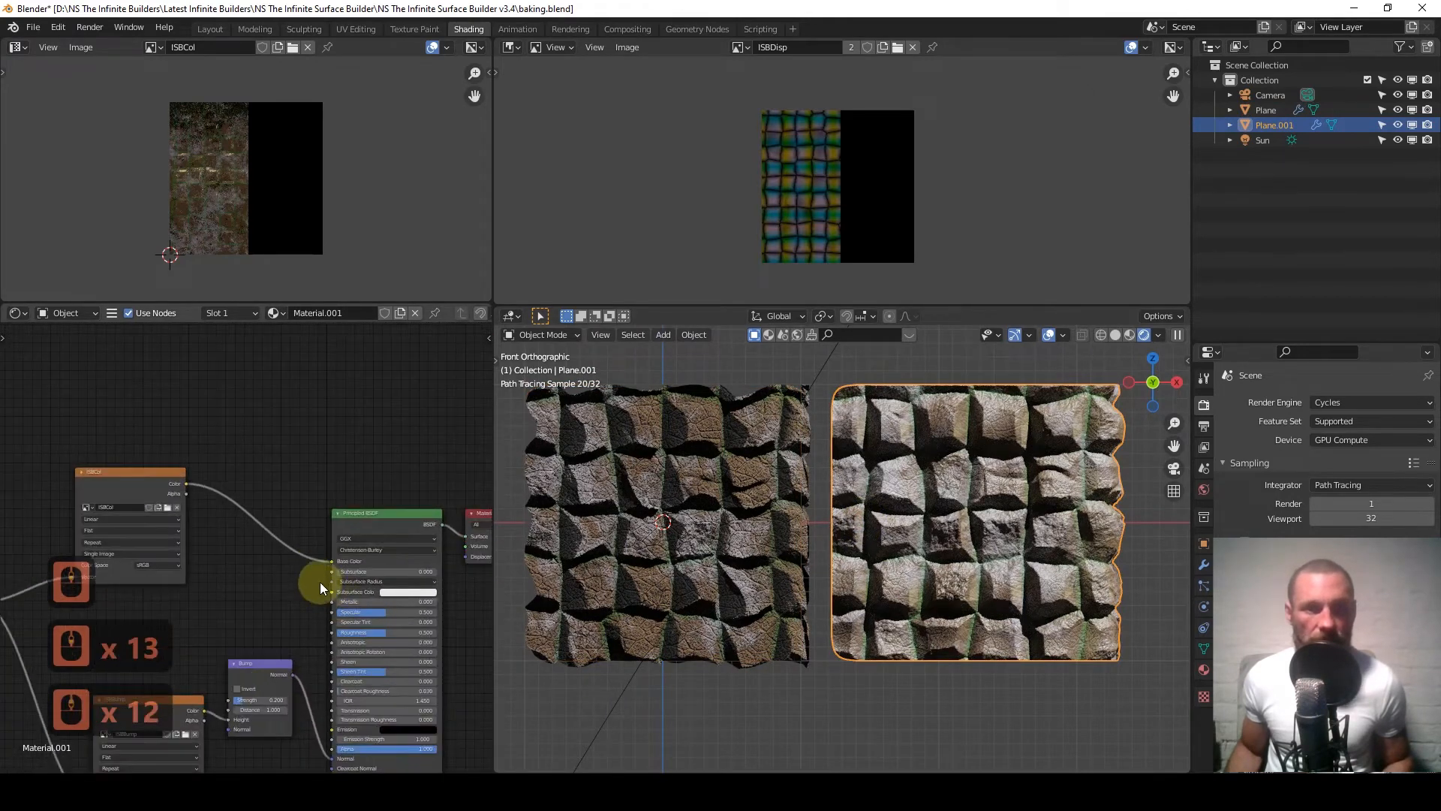
middle_drag(273, 540, 141, 442)
scroll(306, 554, up, 8)
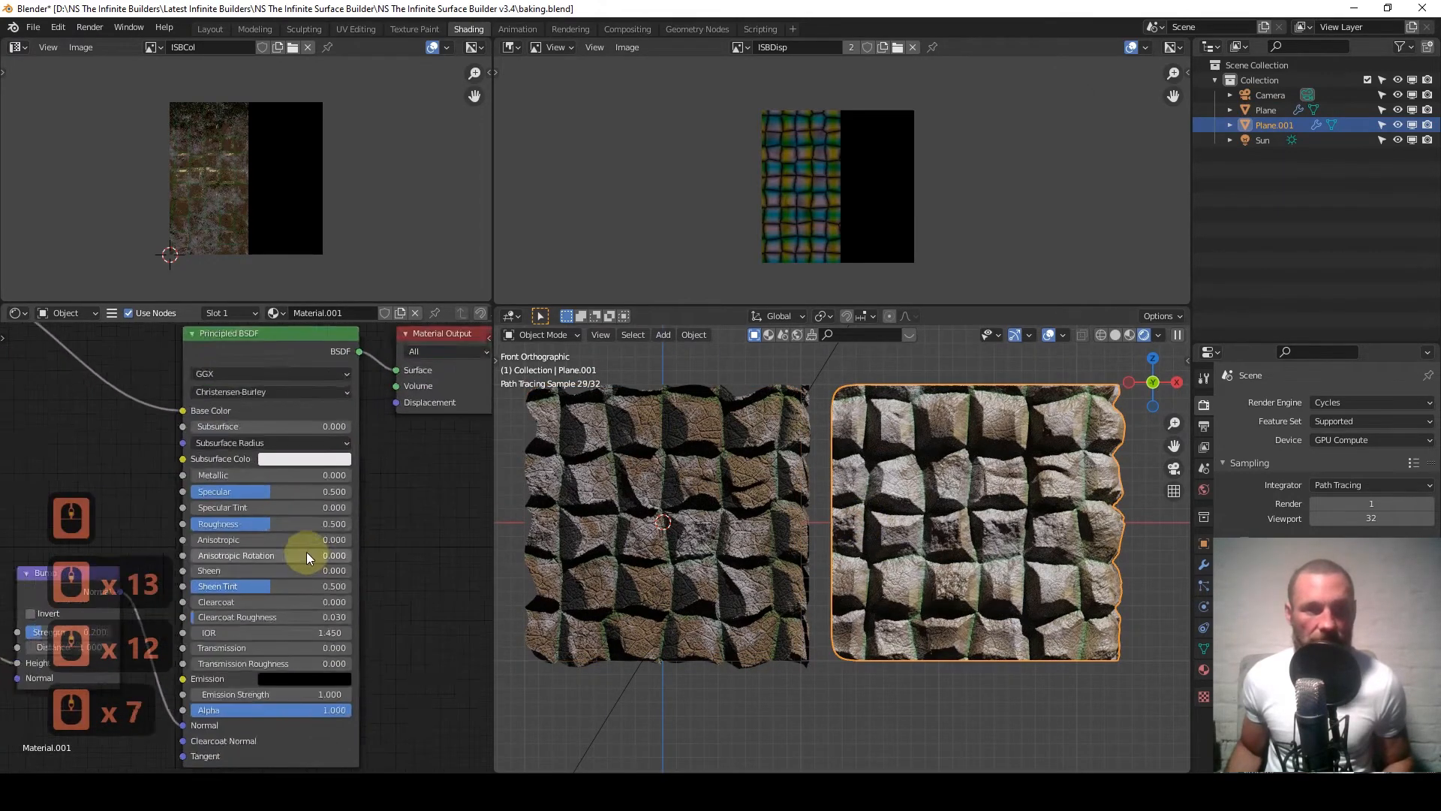
click(302, 518)
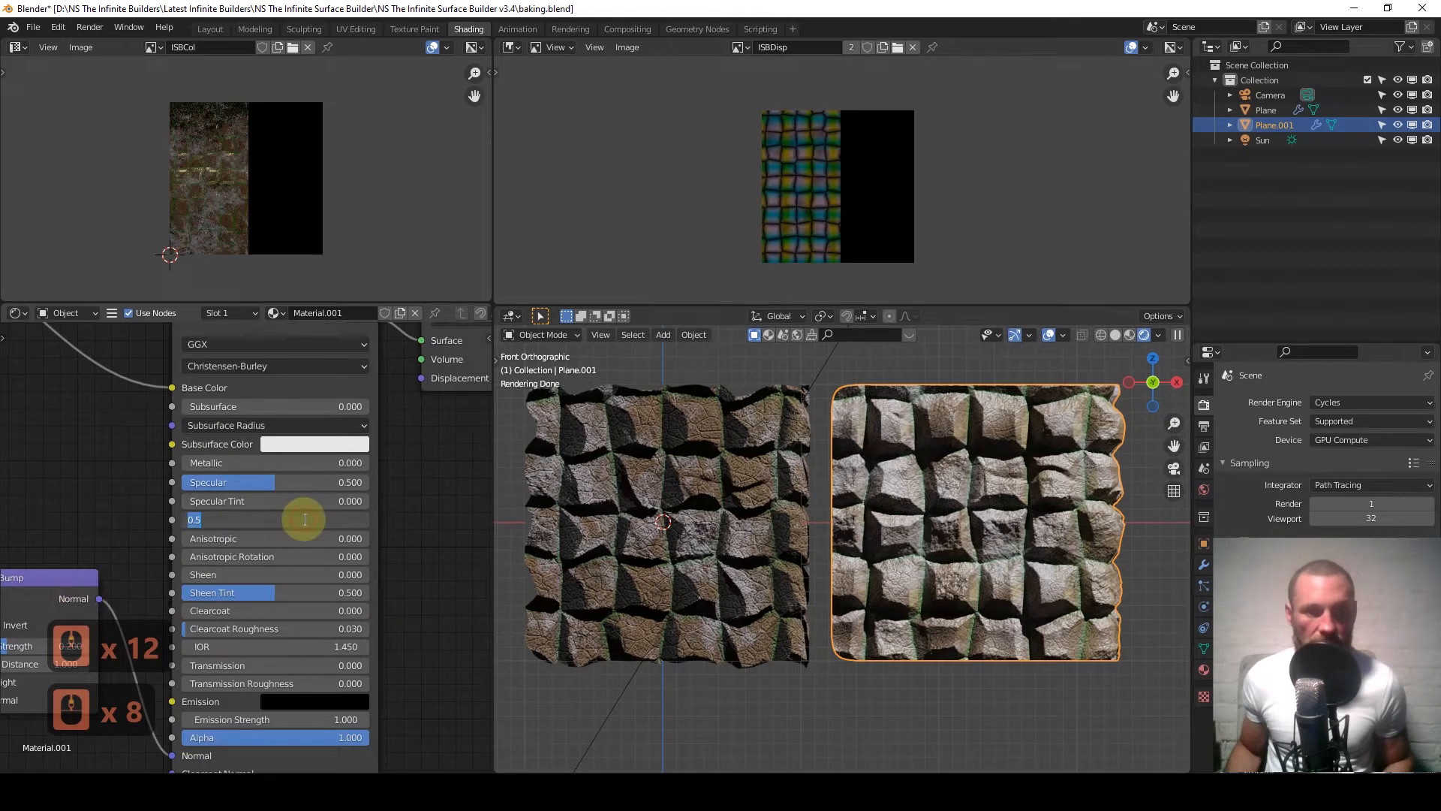
key(BackSpace)
text(.8)
key(Return)
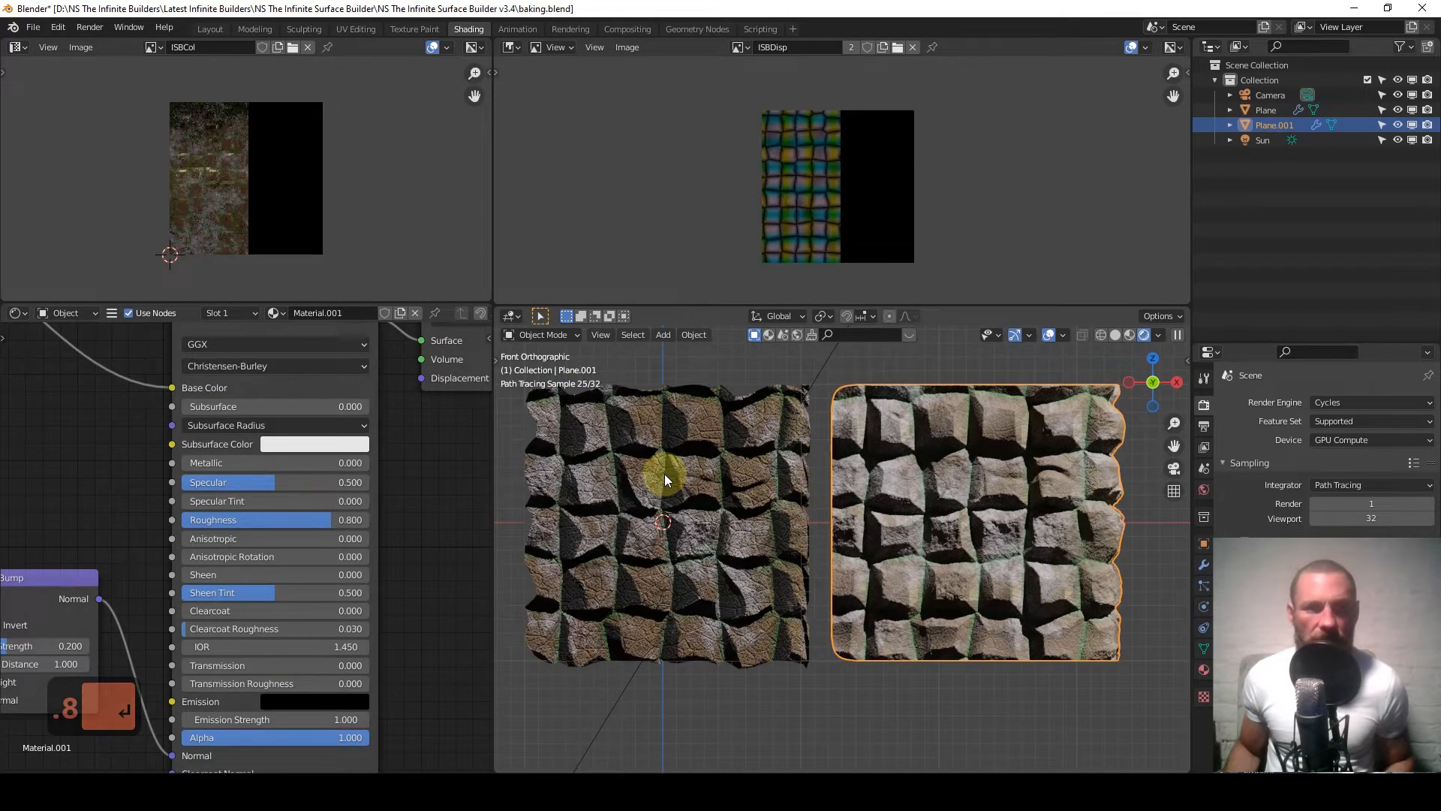
Examine the baked node setup and compare the rendered surfaces of the original plane and Plane.001 from several angles.
scroll(259, 496, down, 11)
scroll(259, 495, down, 5)
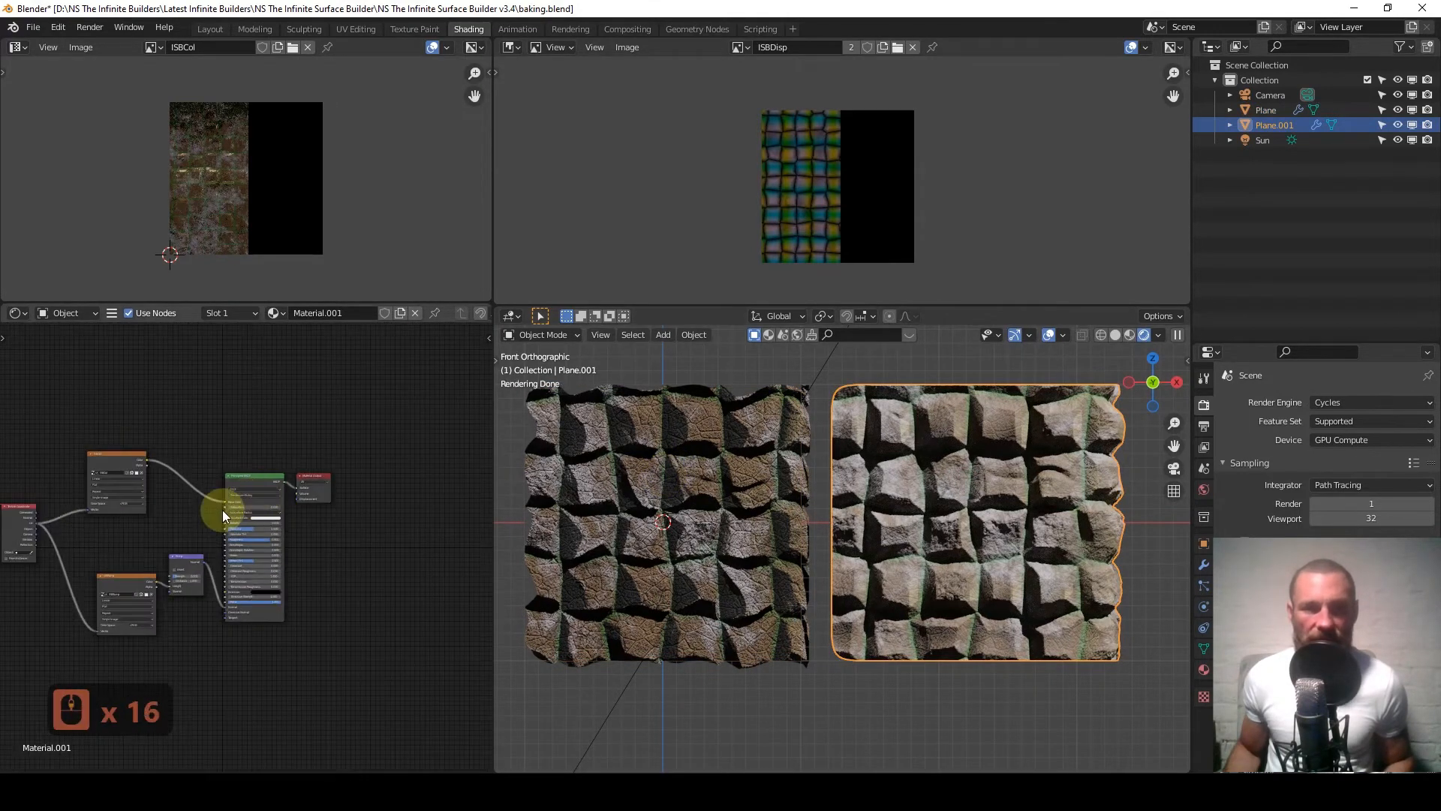
middle_drag(187, 528, 297, 546)
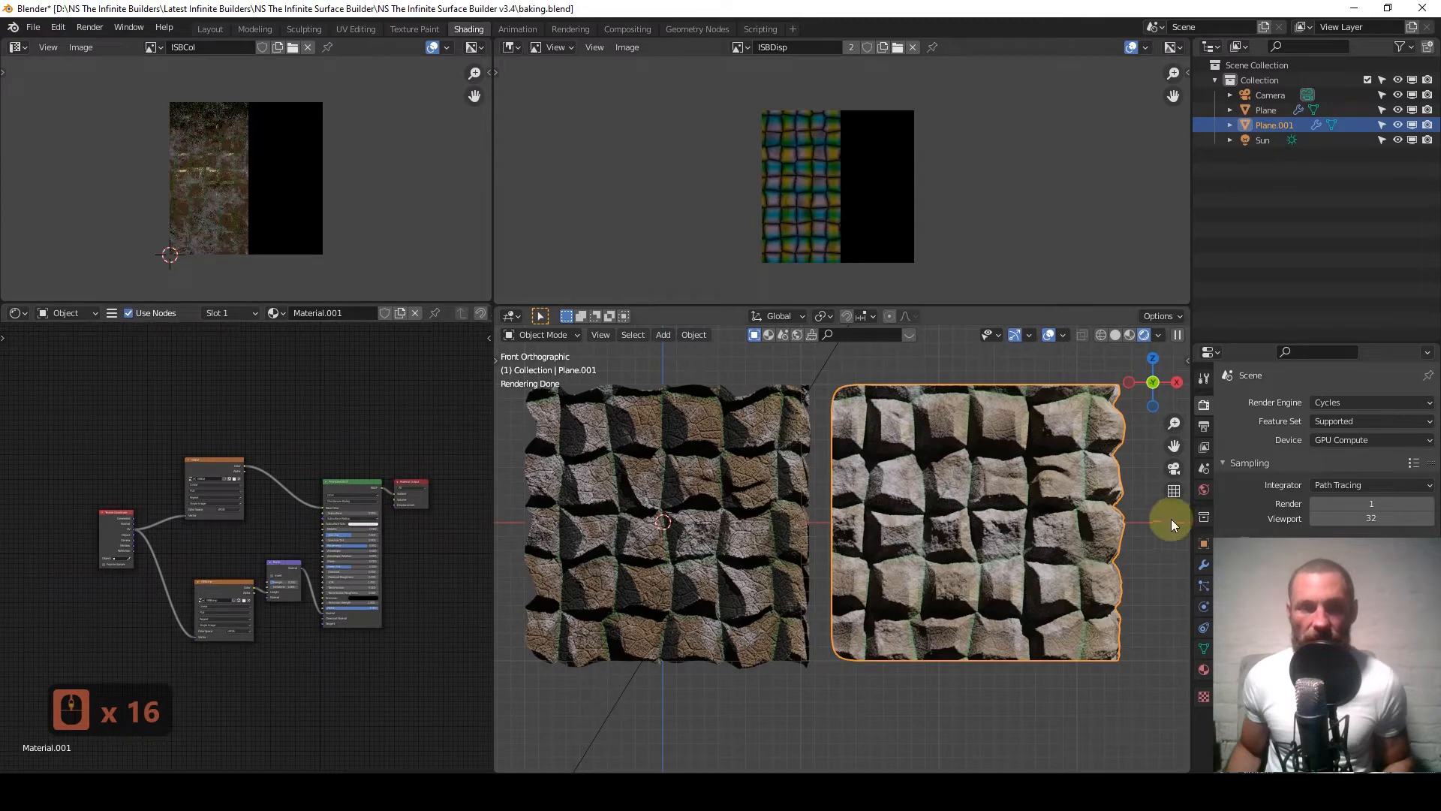
middle_drag(914, 534, 891, 534)
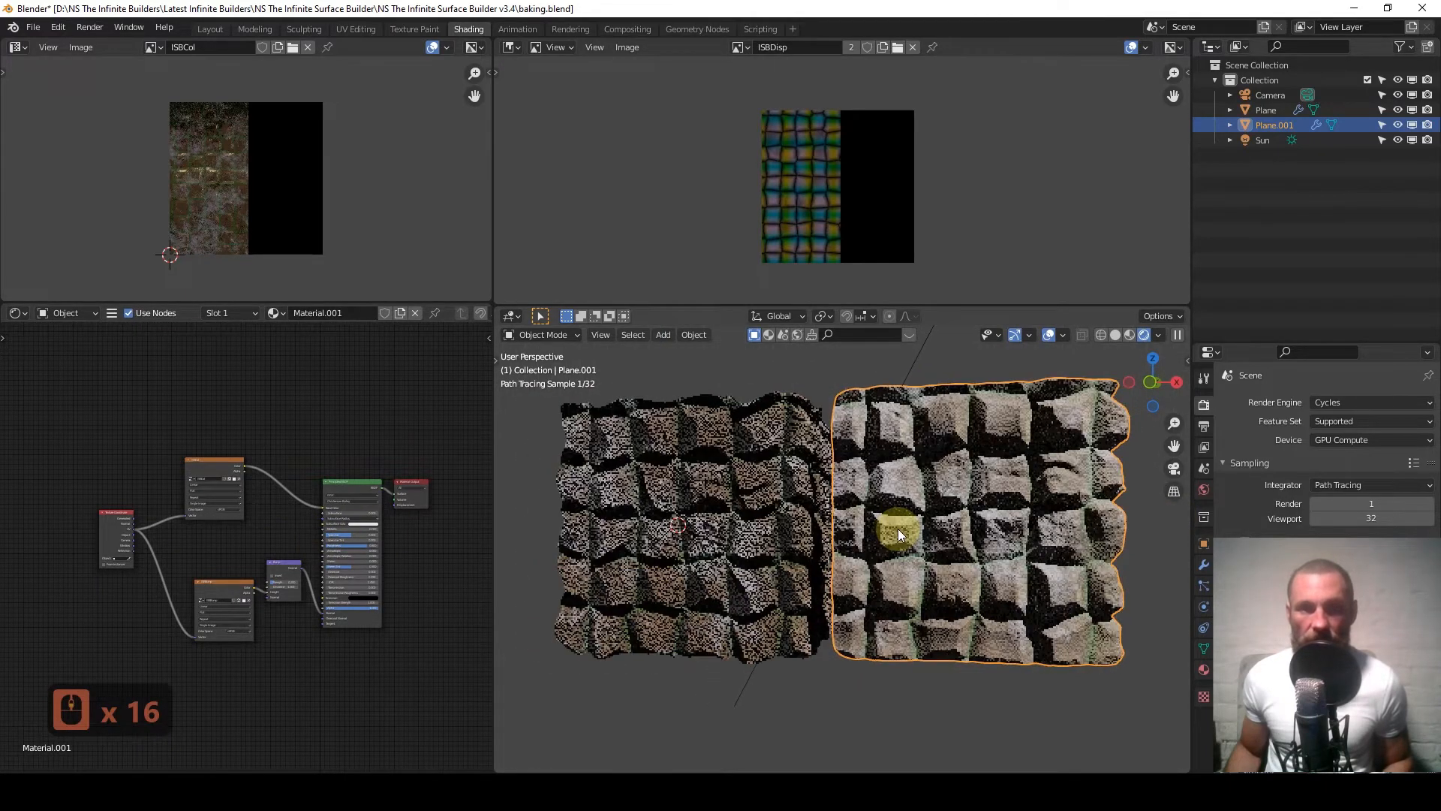
key(KP_1)
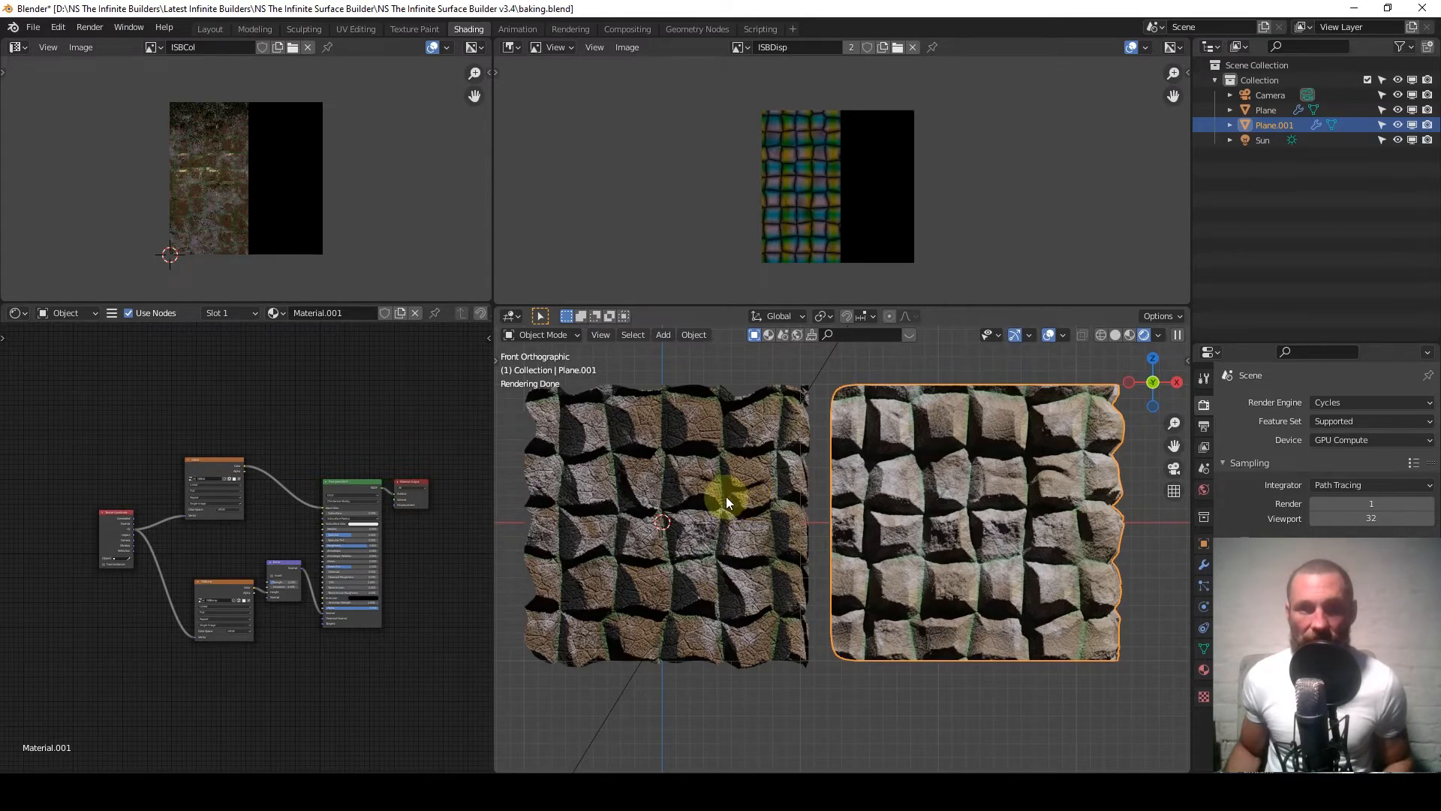
scroll(1000, 513, up, 2)
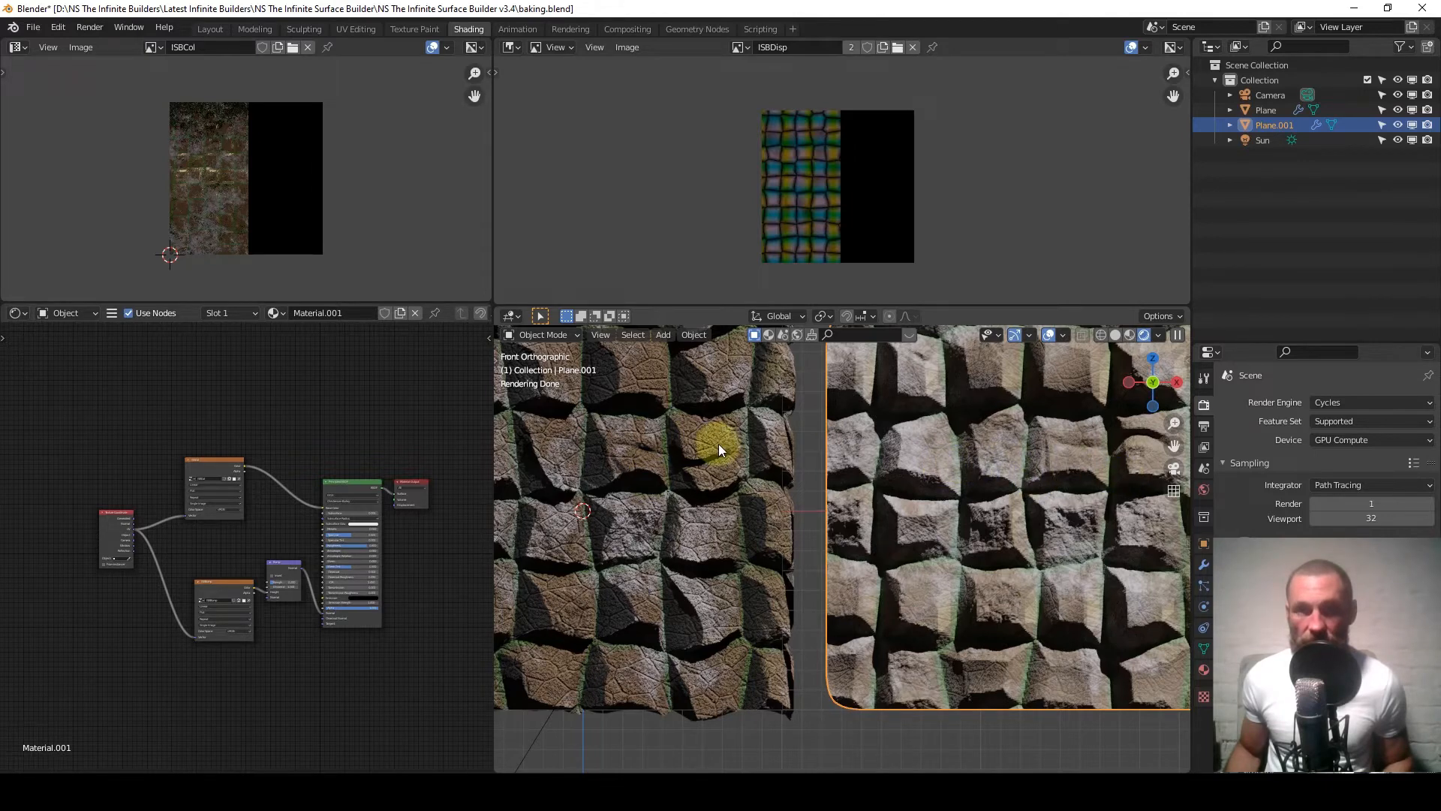
scroll(931, 489, down, 3)
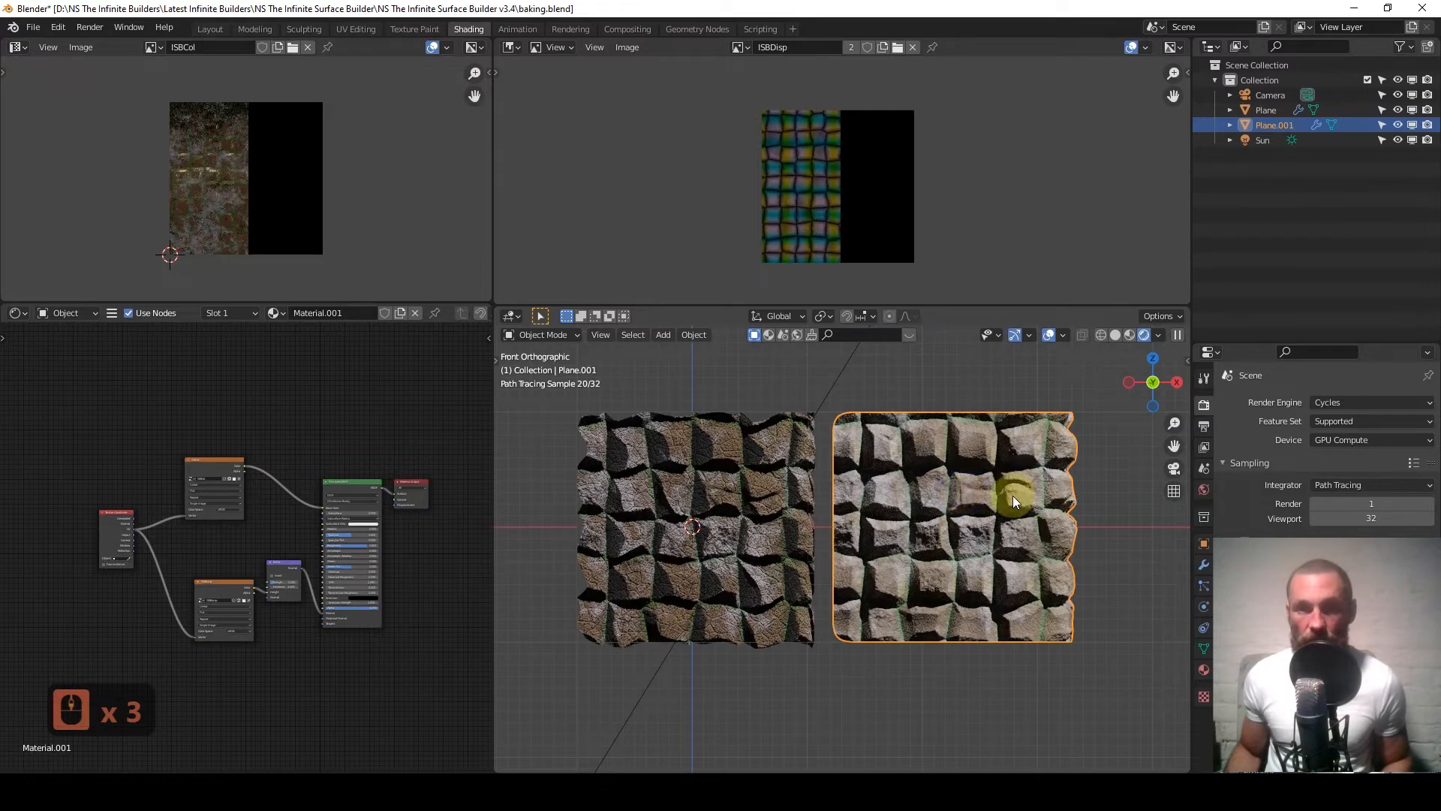
middle_drag(1024, 486, 722, 467)
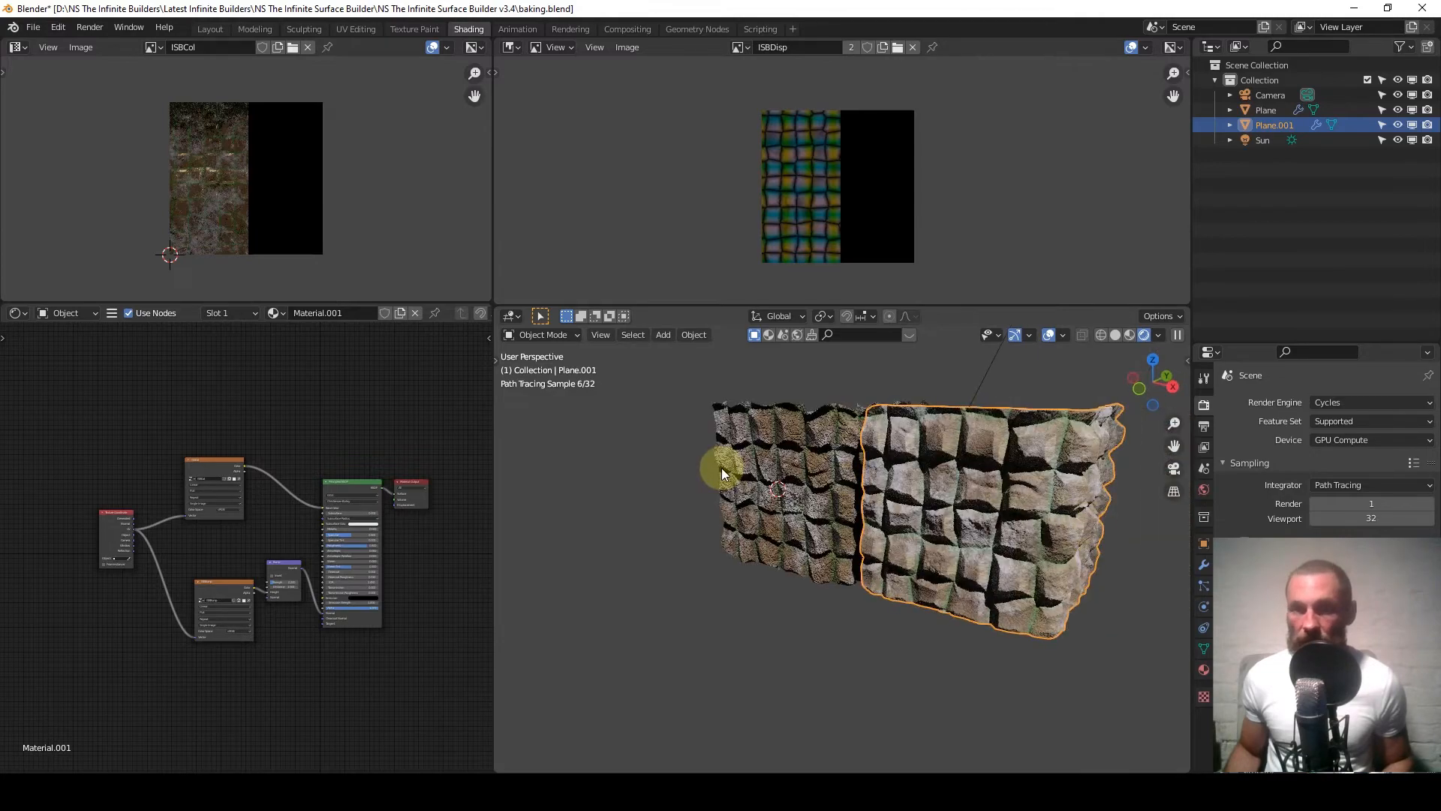
mouse_move(978, 498)
shift+middle_down()
mouse_move(1182, 525)
mouse_move(1089, 506)
mouse_move(933, 554)
mouse_move(1006, 512)
shift+middle_up()
key(KP_1)
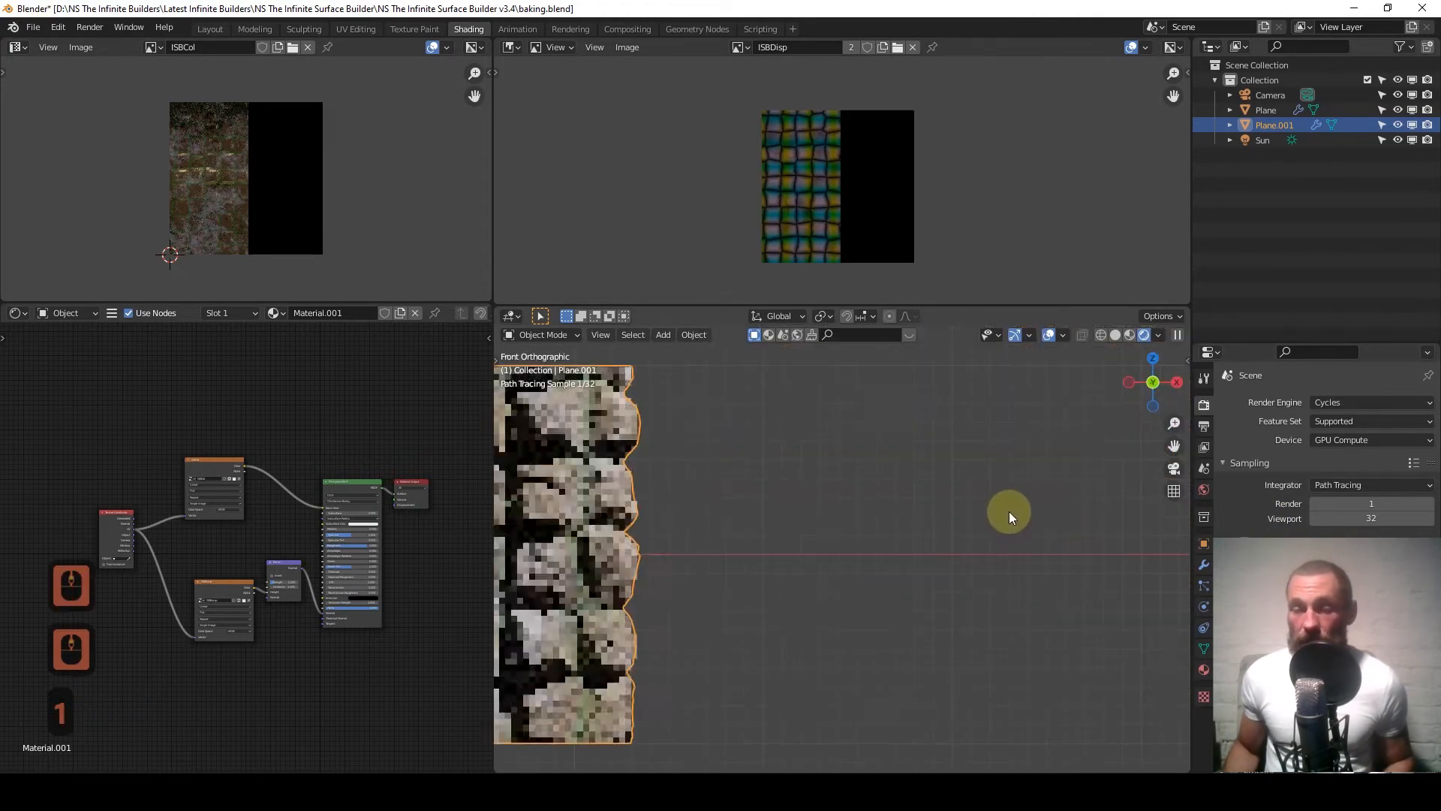
scroll(989, 498, down, 3)
mouse_move(674, 508)
middle_down()
mouse_move(632, 520)
mouse_move(709, 547)
mouse_move(851, 542)
mouse_move(614, 562)
mouse_move(809, 544)
mouse_move(782, 528)
mouse_move(818, 566)
mouse_move(795, 525)
mouse_move(799, 584)
mouse_move(826, 596)
mouse_move(810, 571)
middle_up()
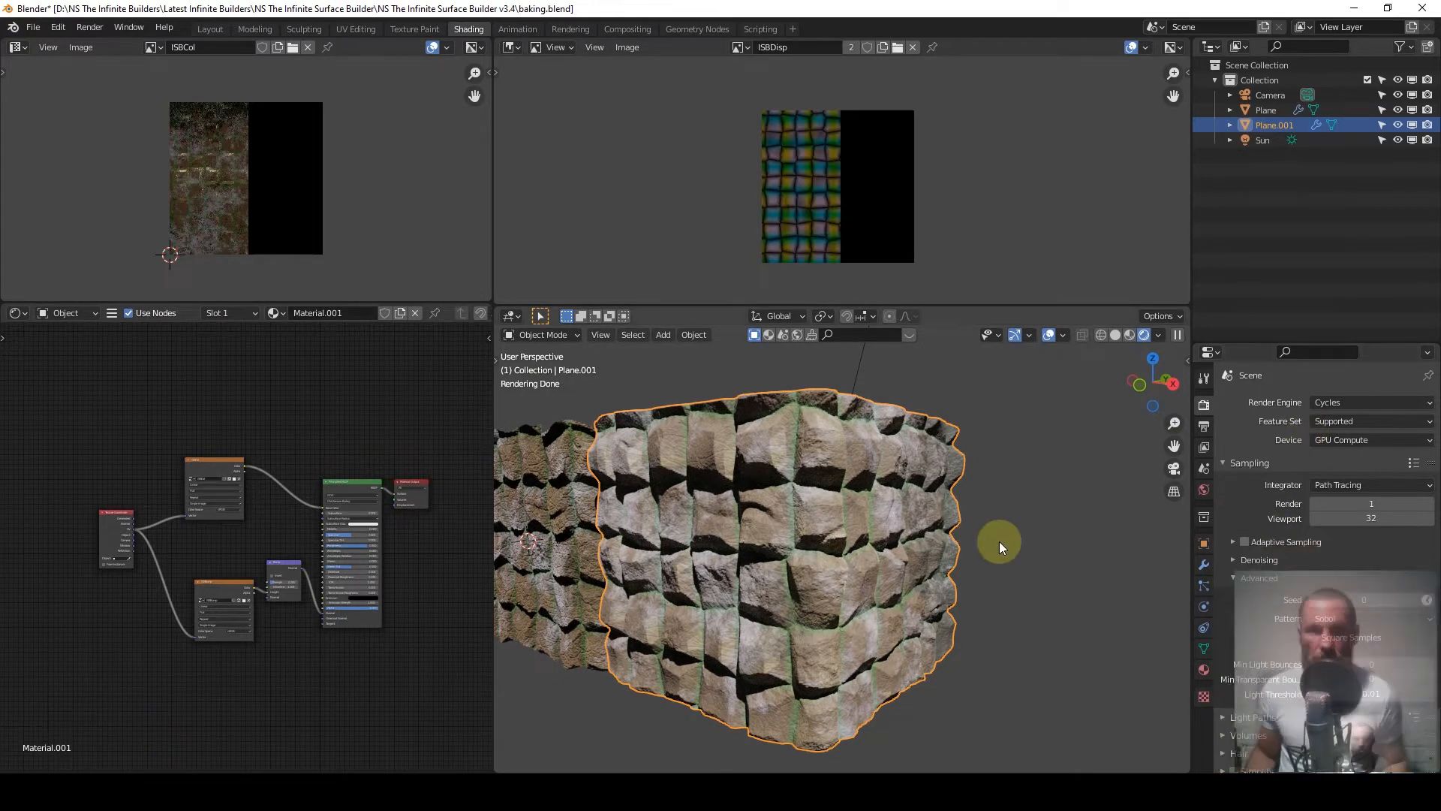
Hide the original plane and switch the render engine to Eevee.
click(560, 502)
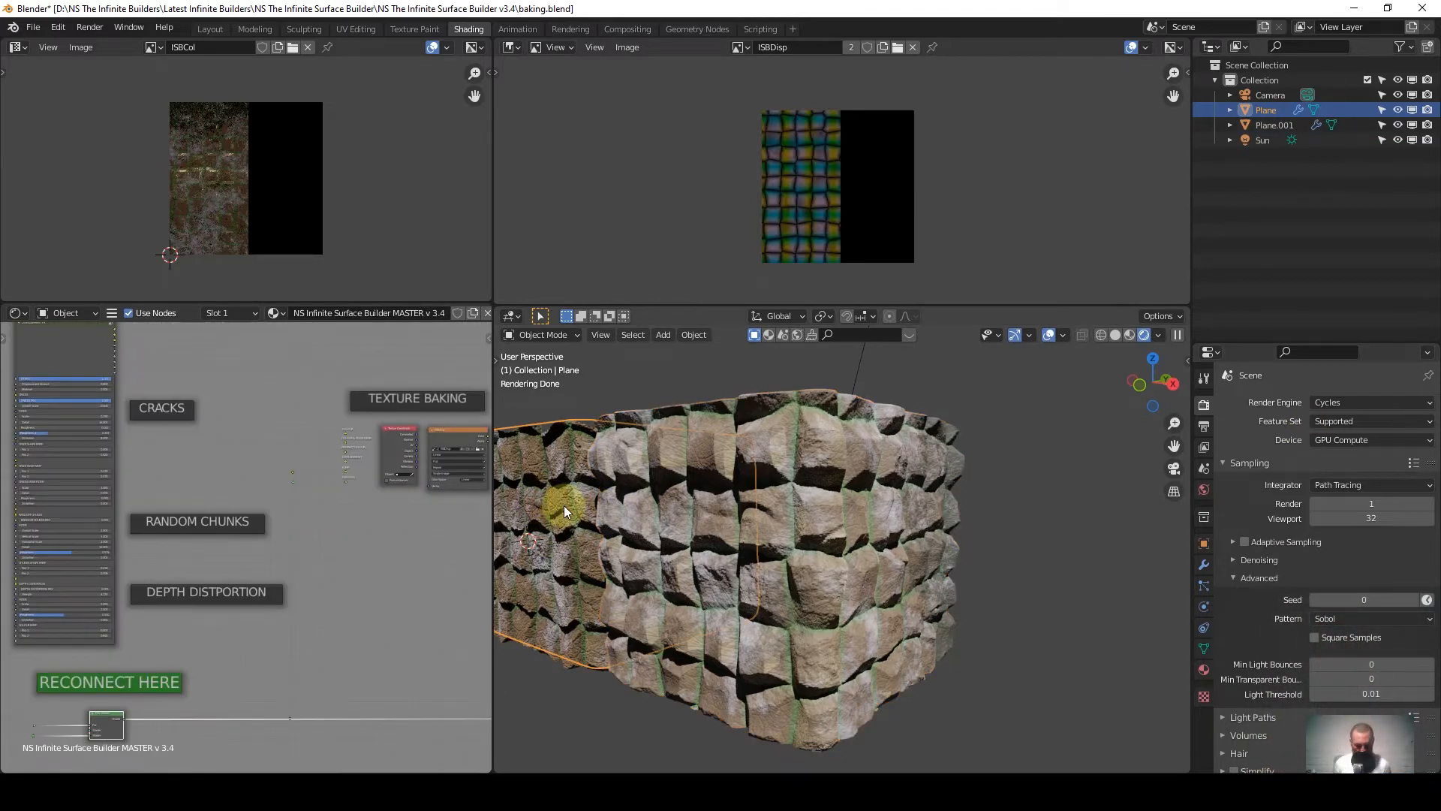
key(h)
click(1340, 404)
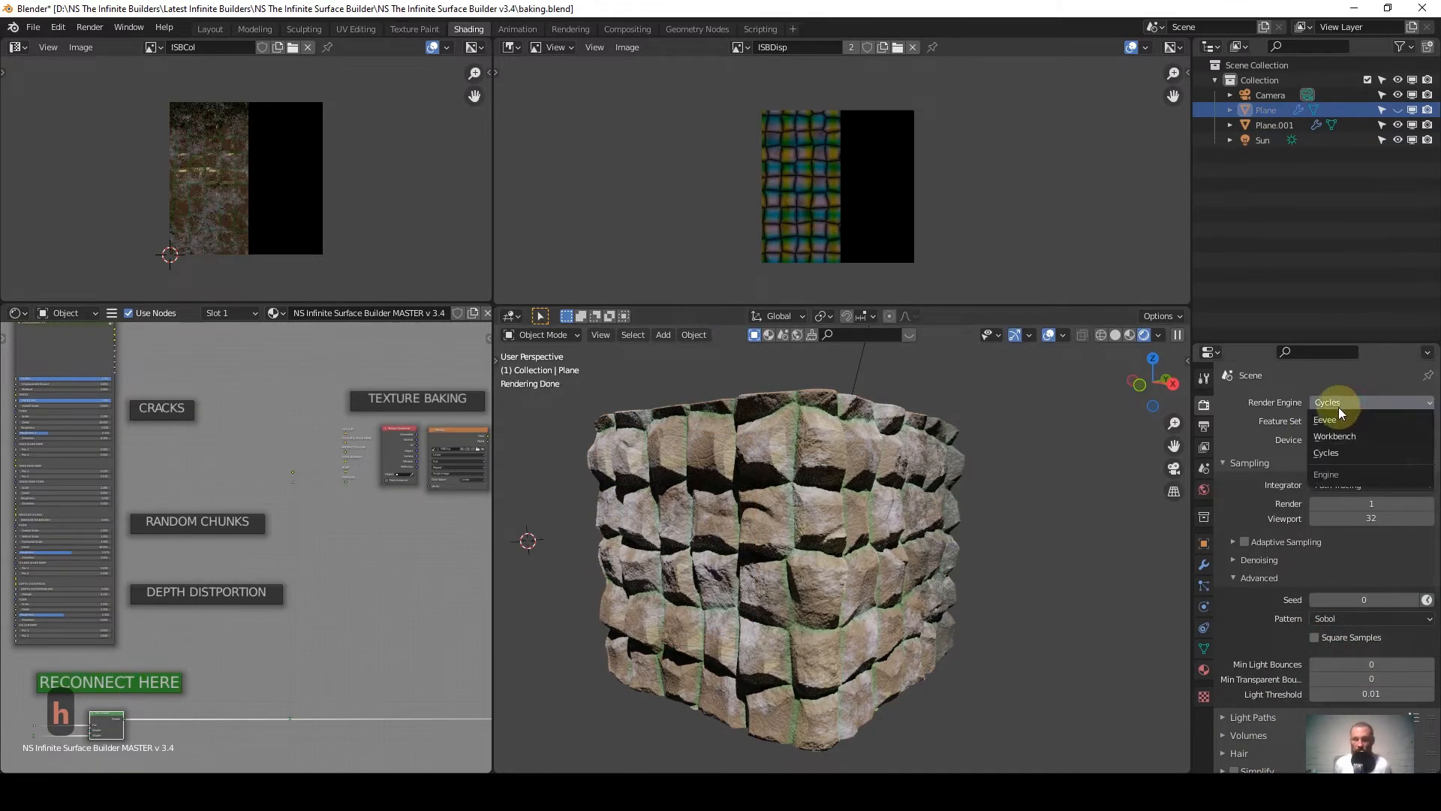
click(1335, 420)
Select Plane.001 and show its modifier settings.
click(933, 551)
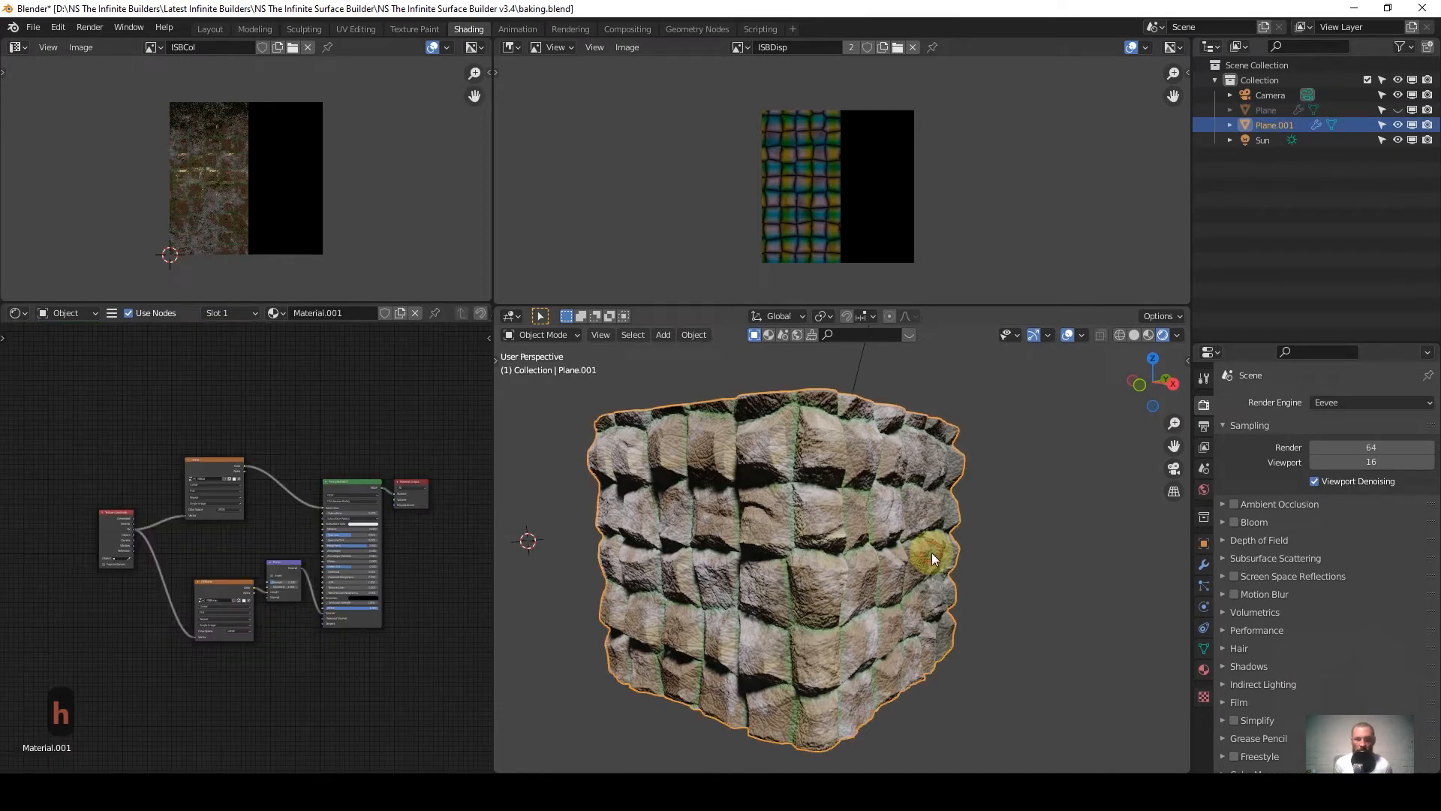
click(1204, 566)
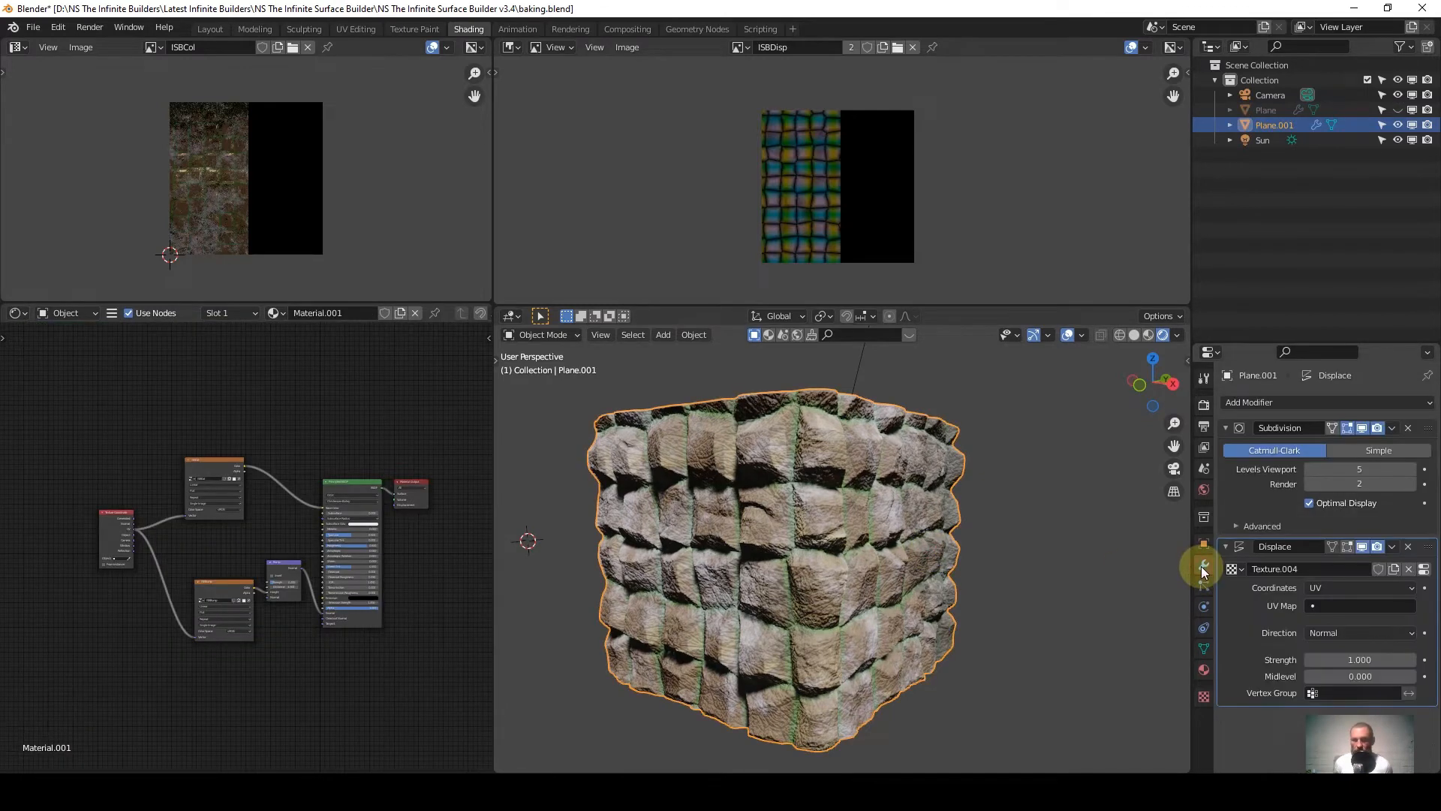
scroll(1240, 624, down, 4)
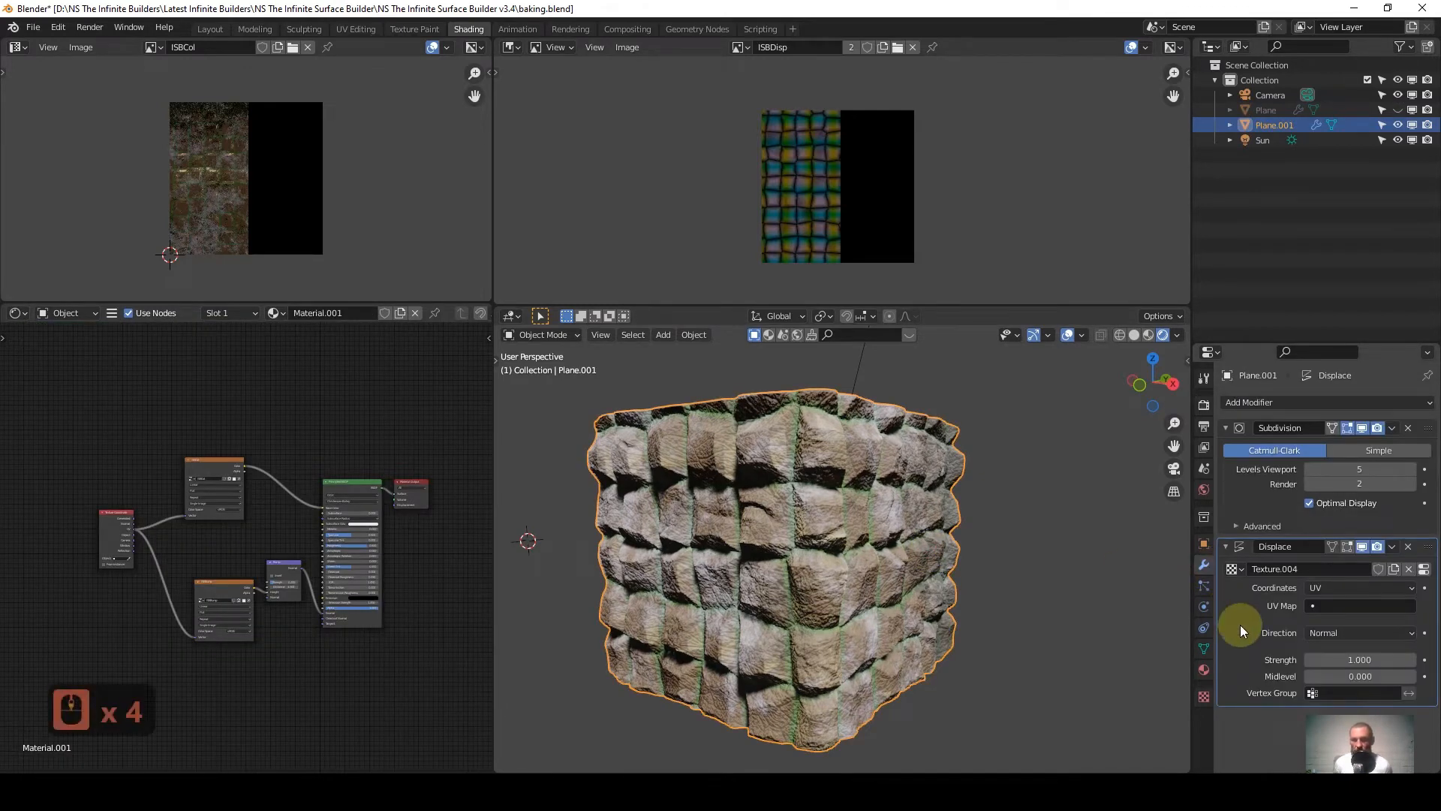
Set the direction of Plane.001's Displace modifier to Custom Normal.
click(1362, 630)
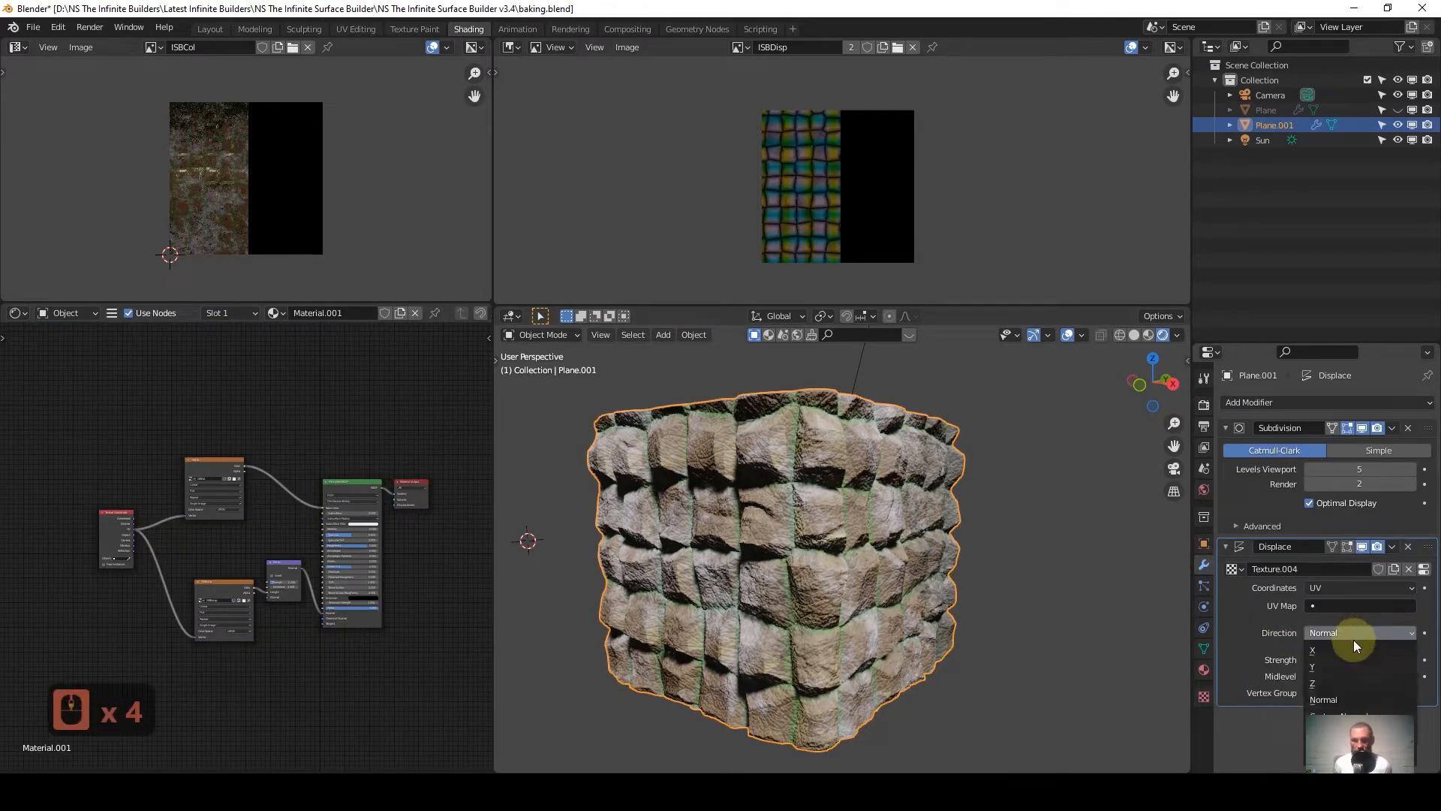
click(1336, 714)
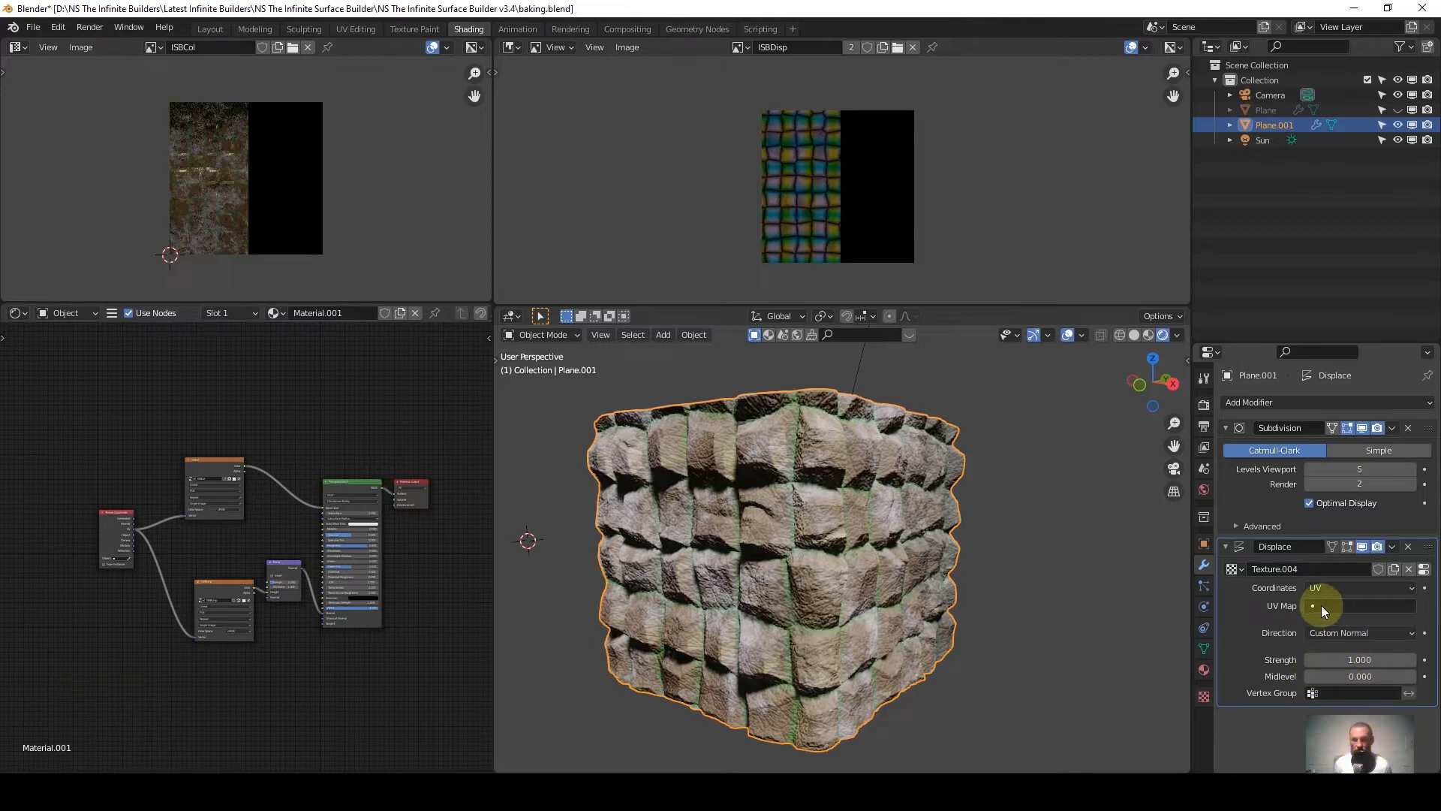
click(1382, 635)
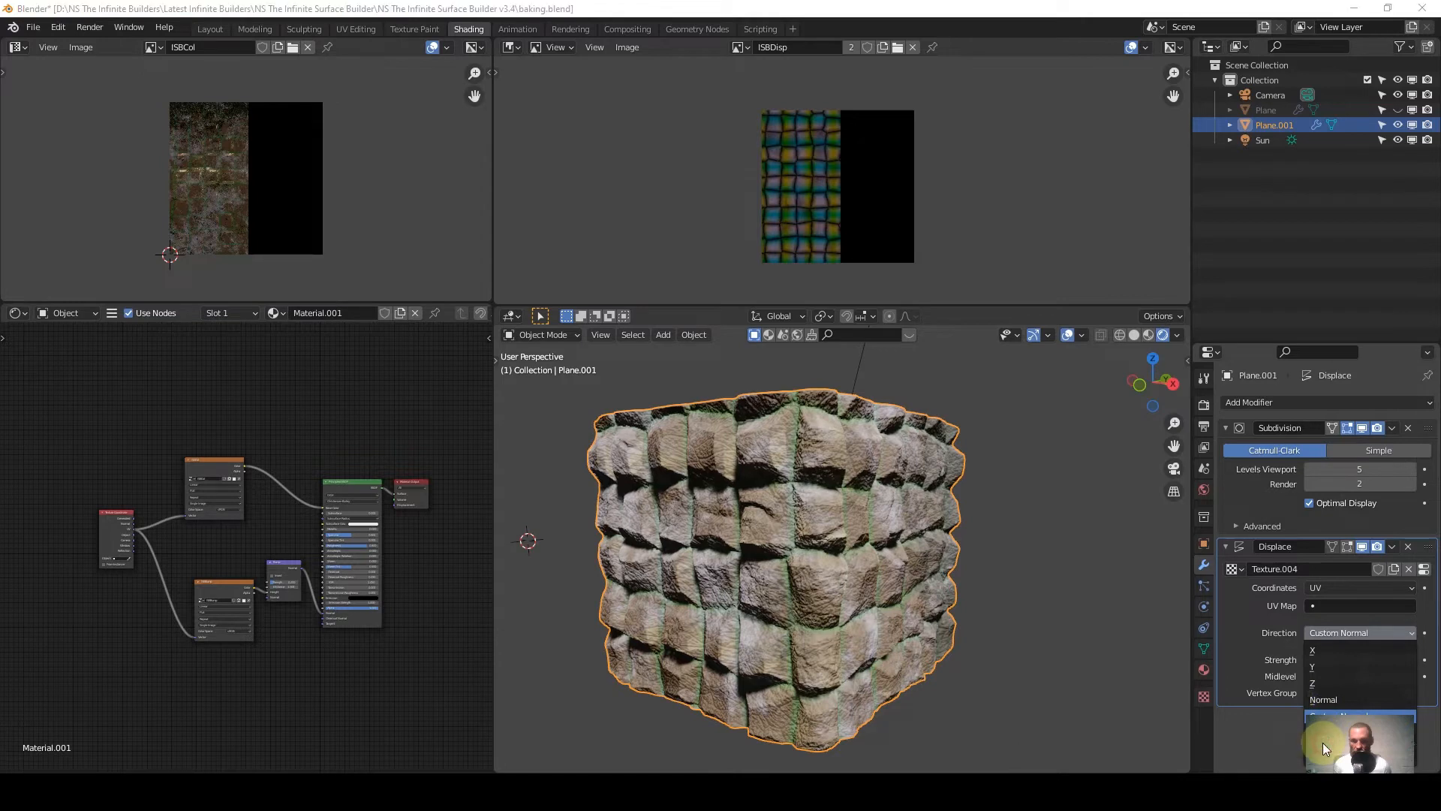
click(1322, 719)
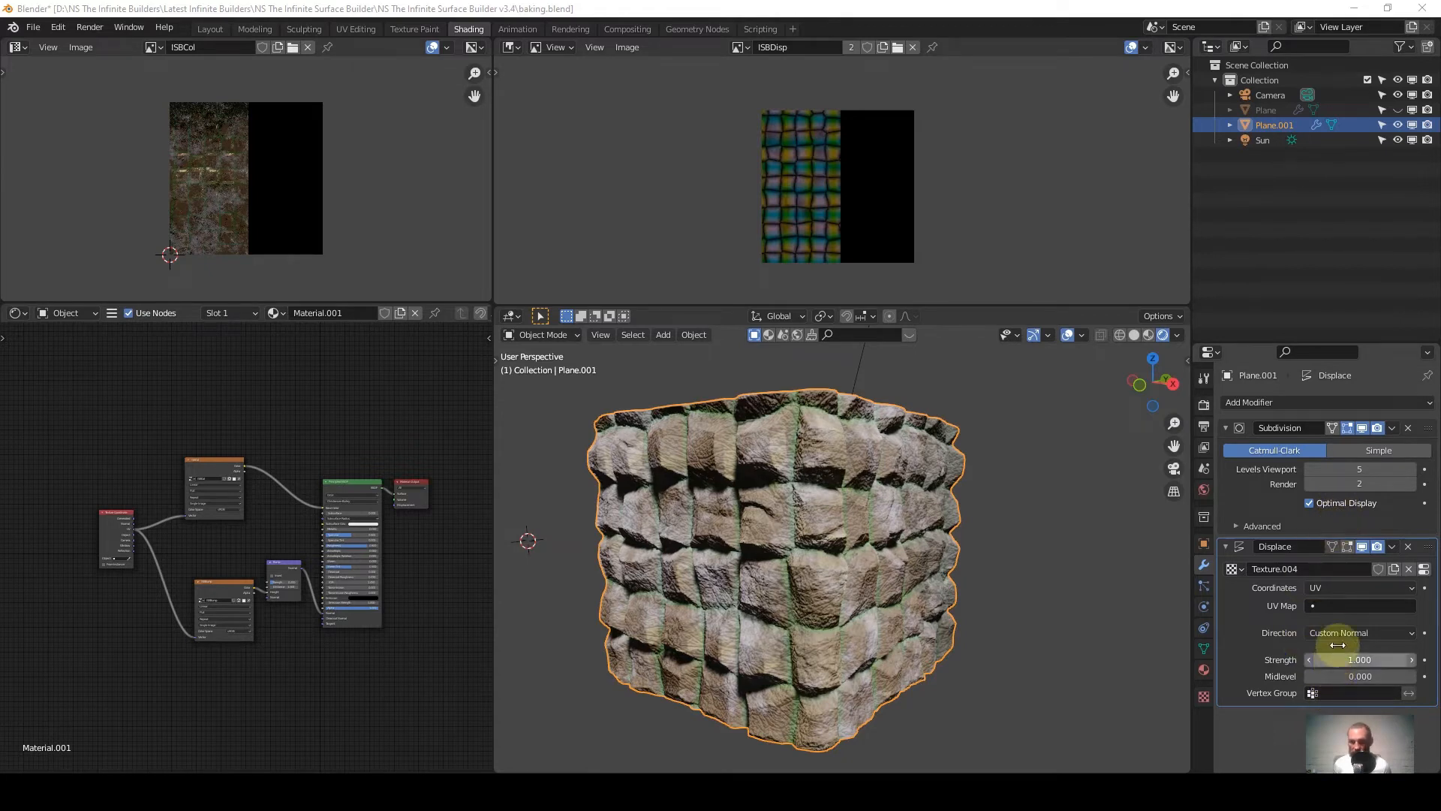
Set the Displace modifier's direction to RGB to XYZ in Local space and inspect the displaced surface.
click(1361, 635)
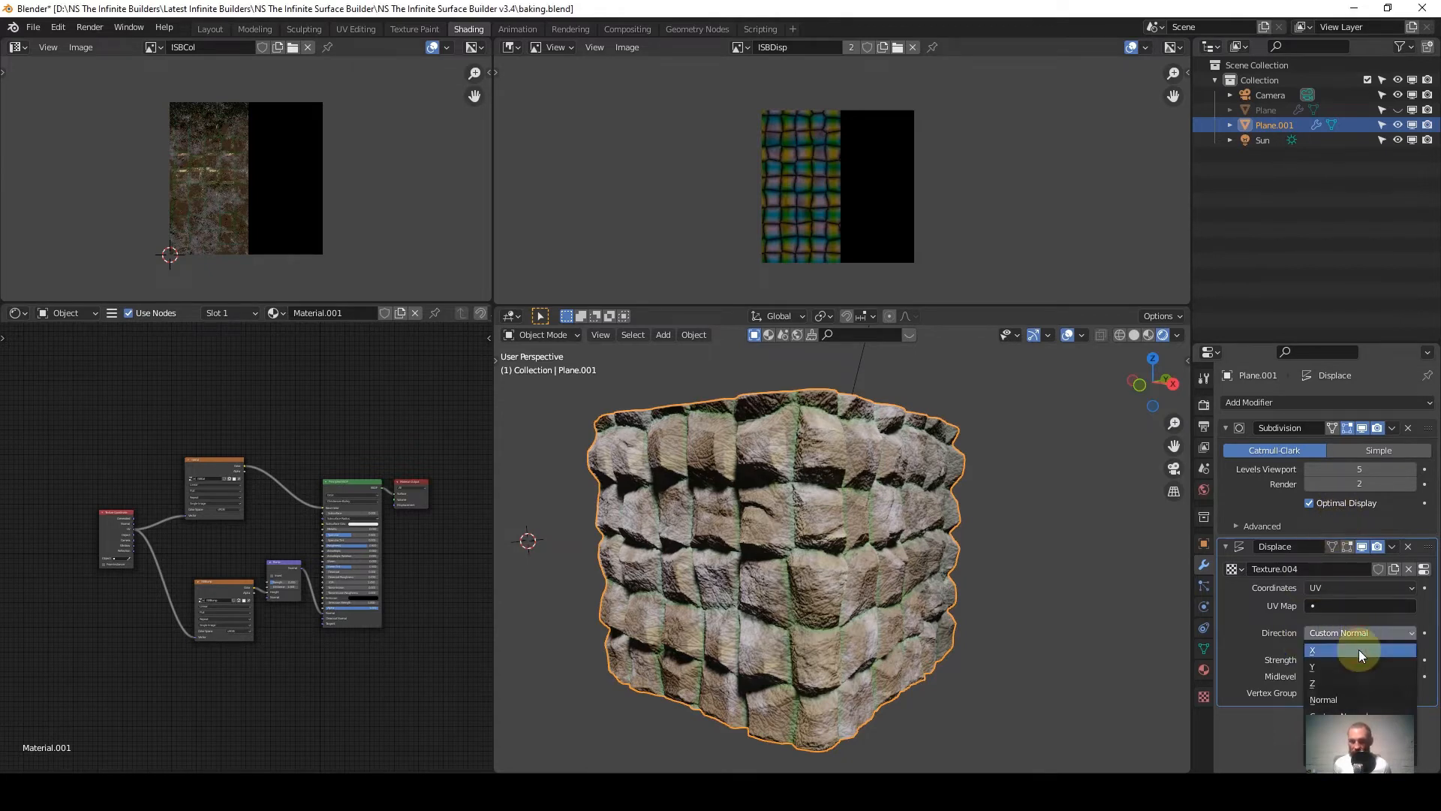
scroll(1357, 669, down, 4)
scroll(1358, 674, down, 2)
click(1358, 674)
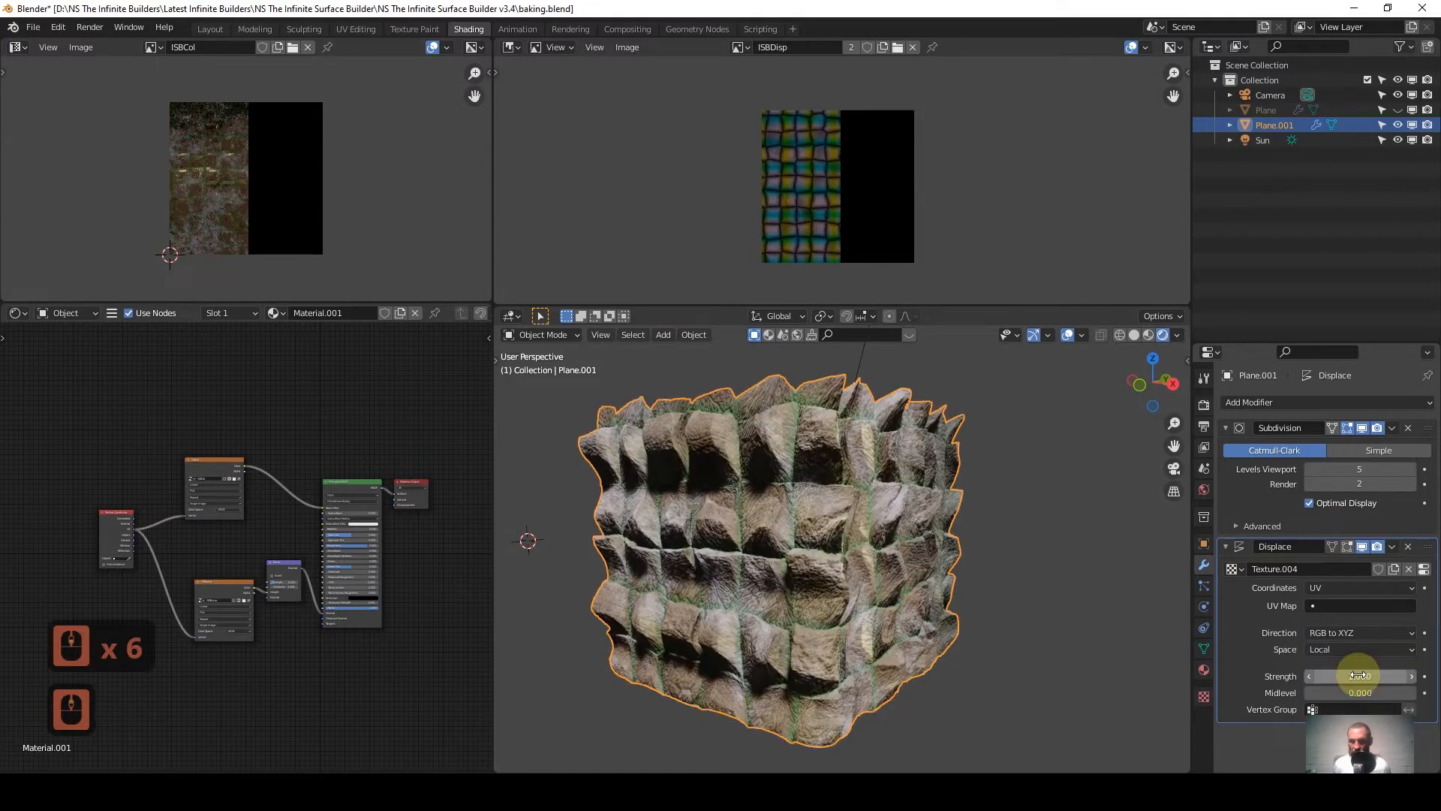
middle_drag(924, 520, 921, 628)
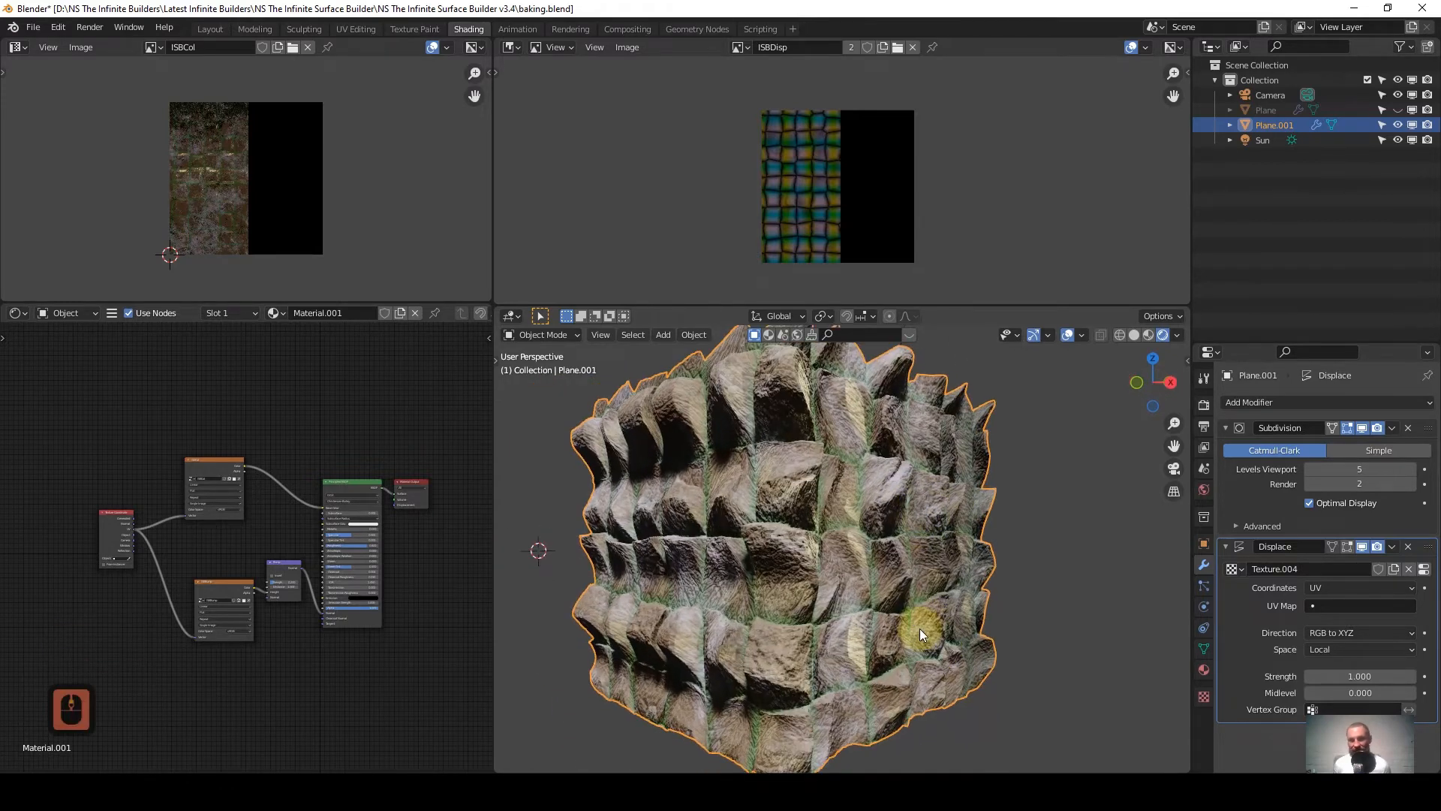
Switch the Displace modifier's space to Global and inspect the stones from several angles.
click(1333, 649)
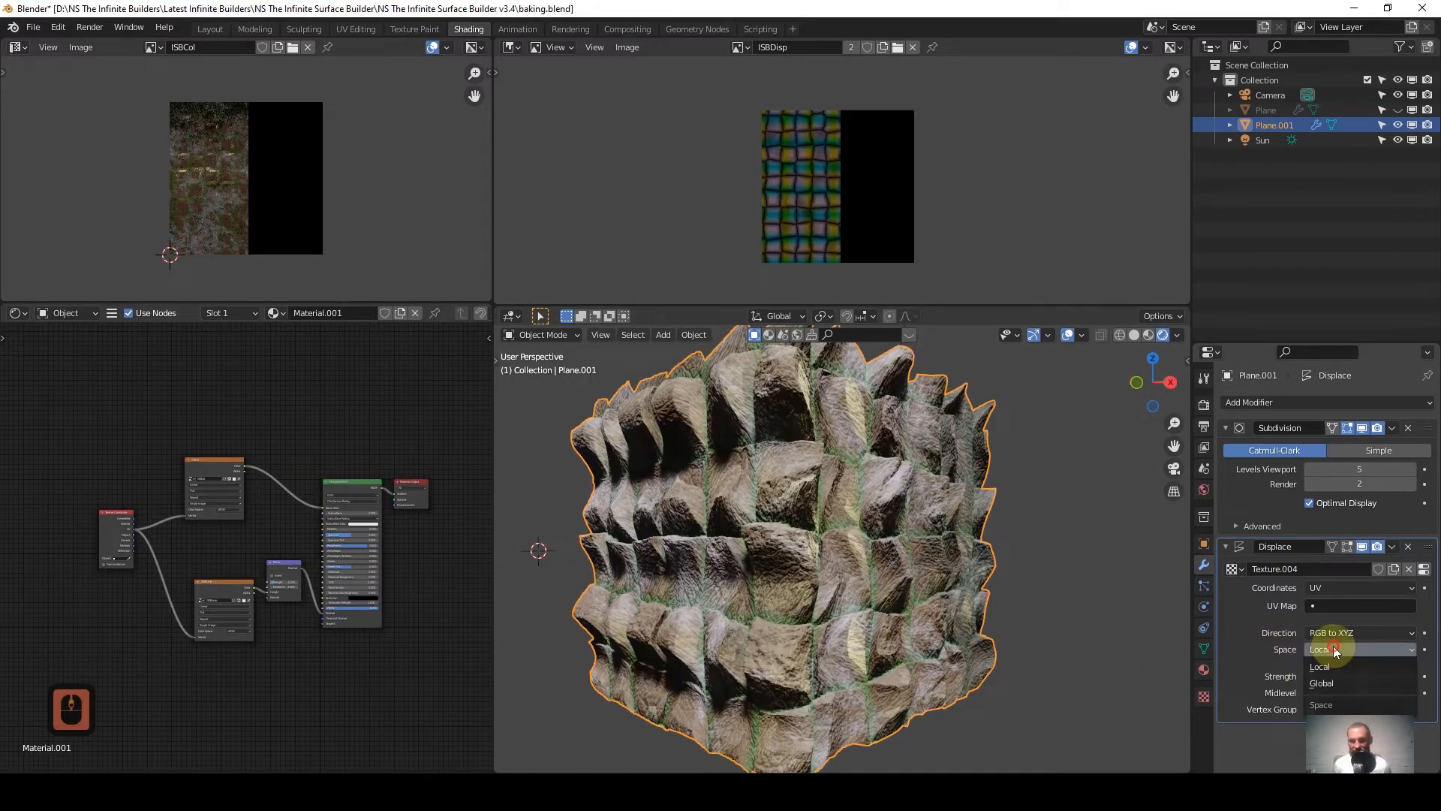
click(1341, 681)
middle_drag(835, 543, 922, 557)
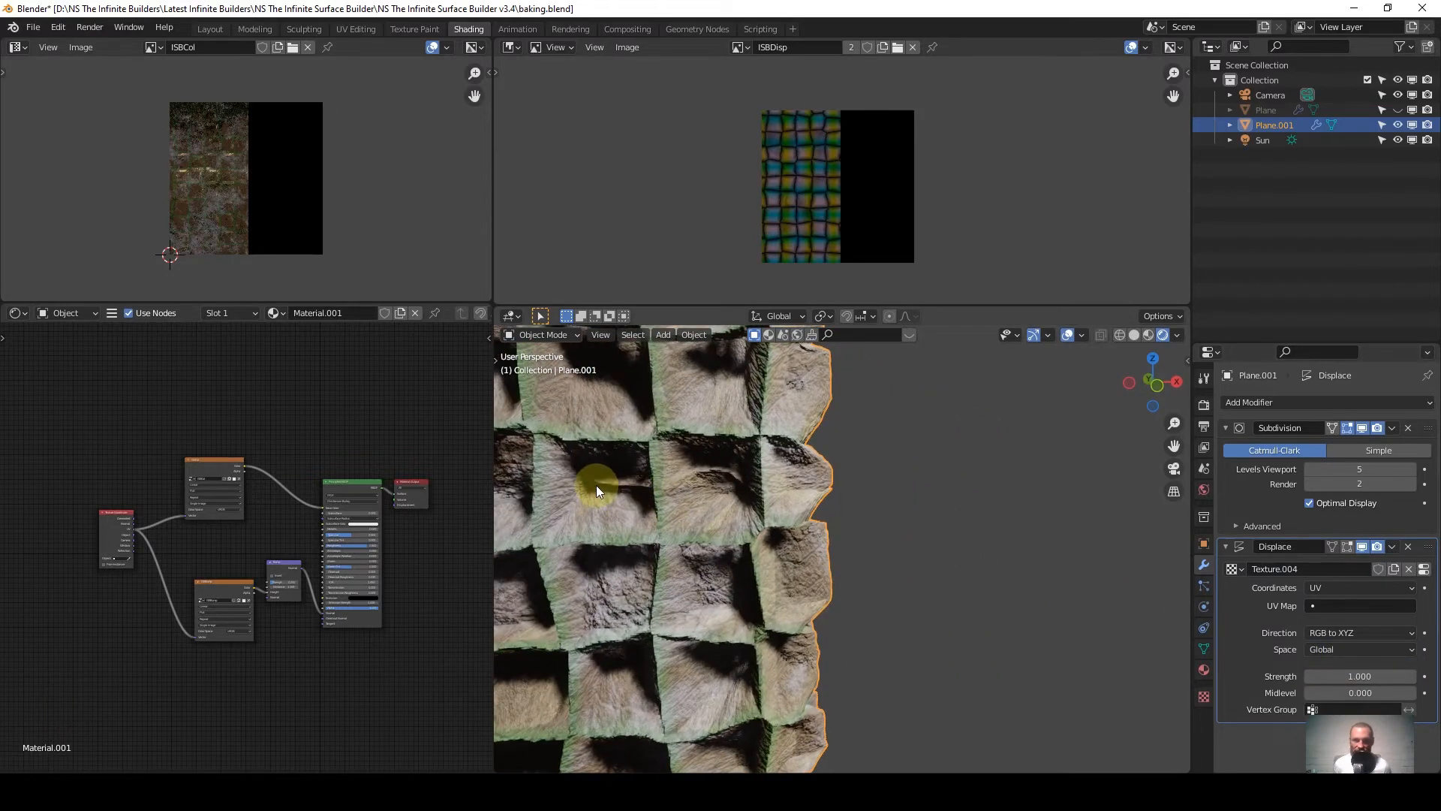
middle_drag(632, 485, 686, 512)
scroll(876, 521, down, 4)
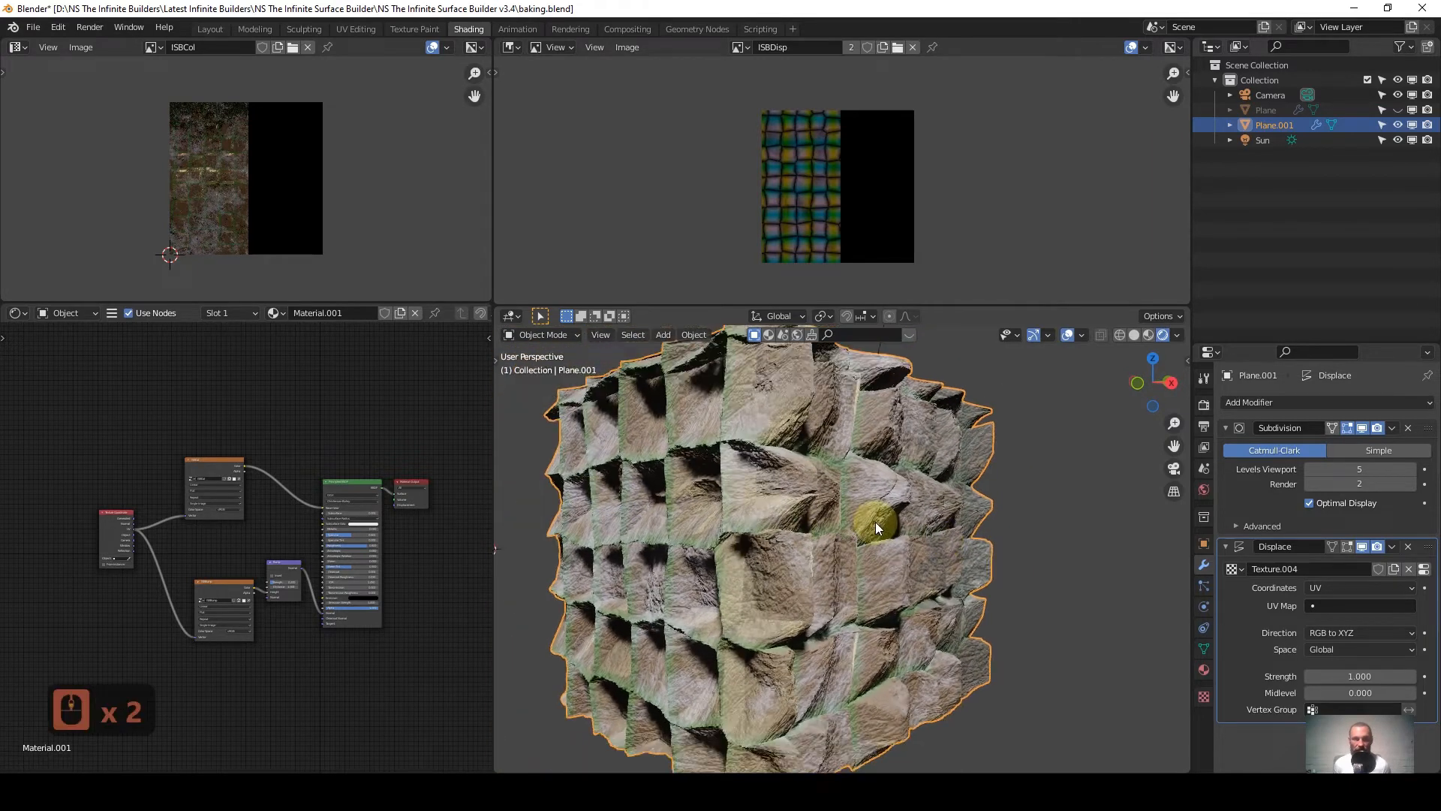
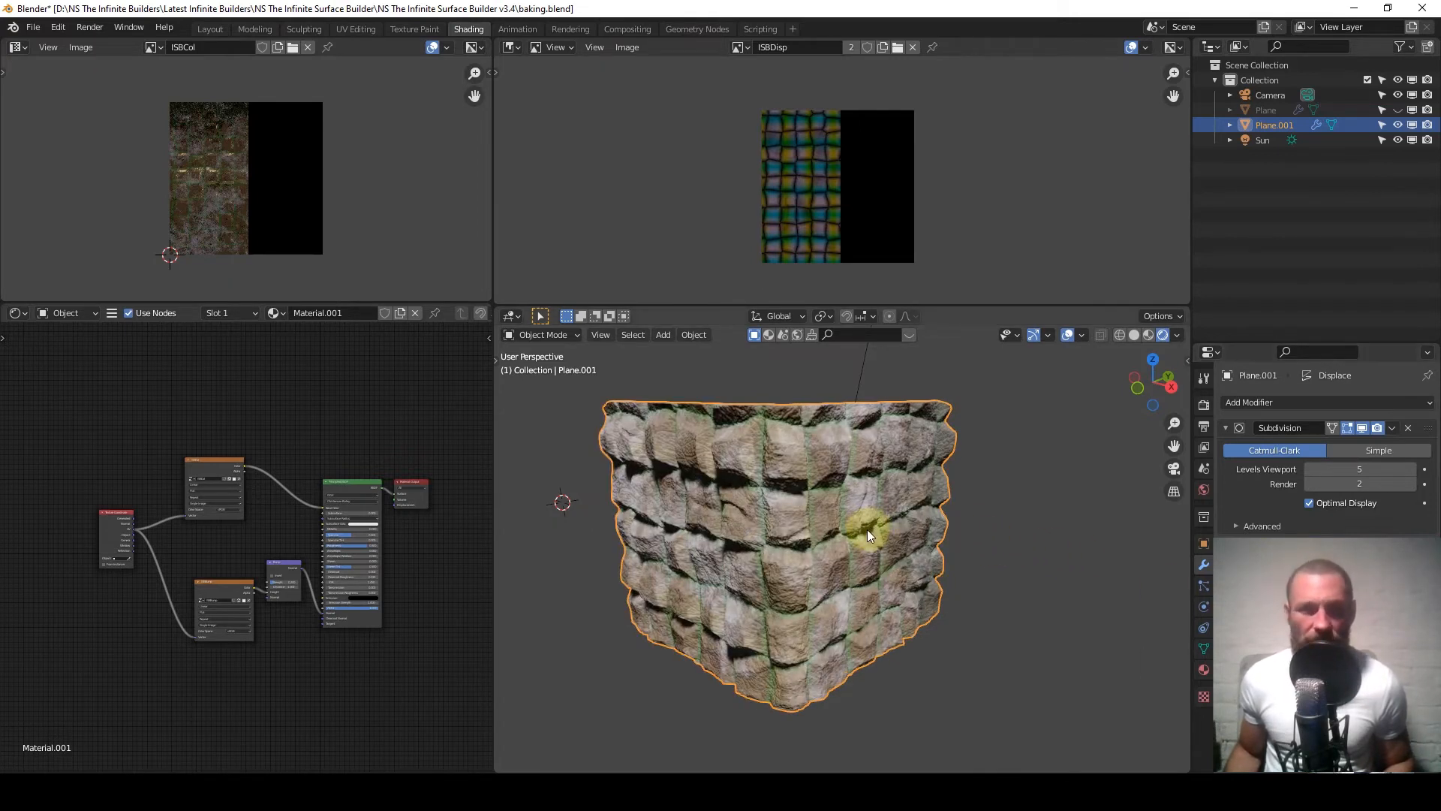
Add a second Displace modifier to Plane.001 and create a new texture for it.
middle_drag(866, 529, 909, 516)
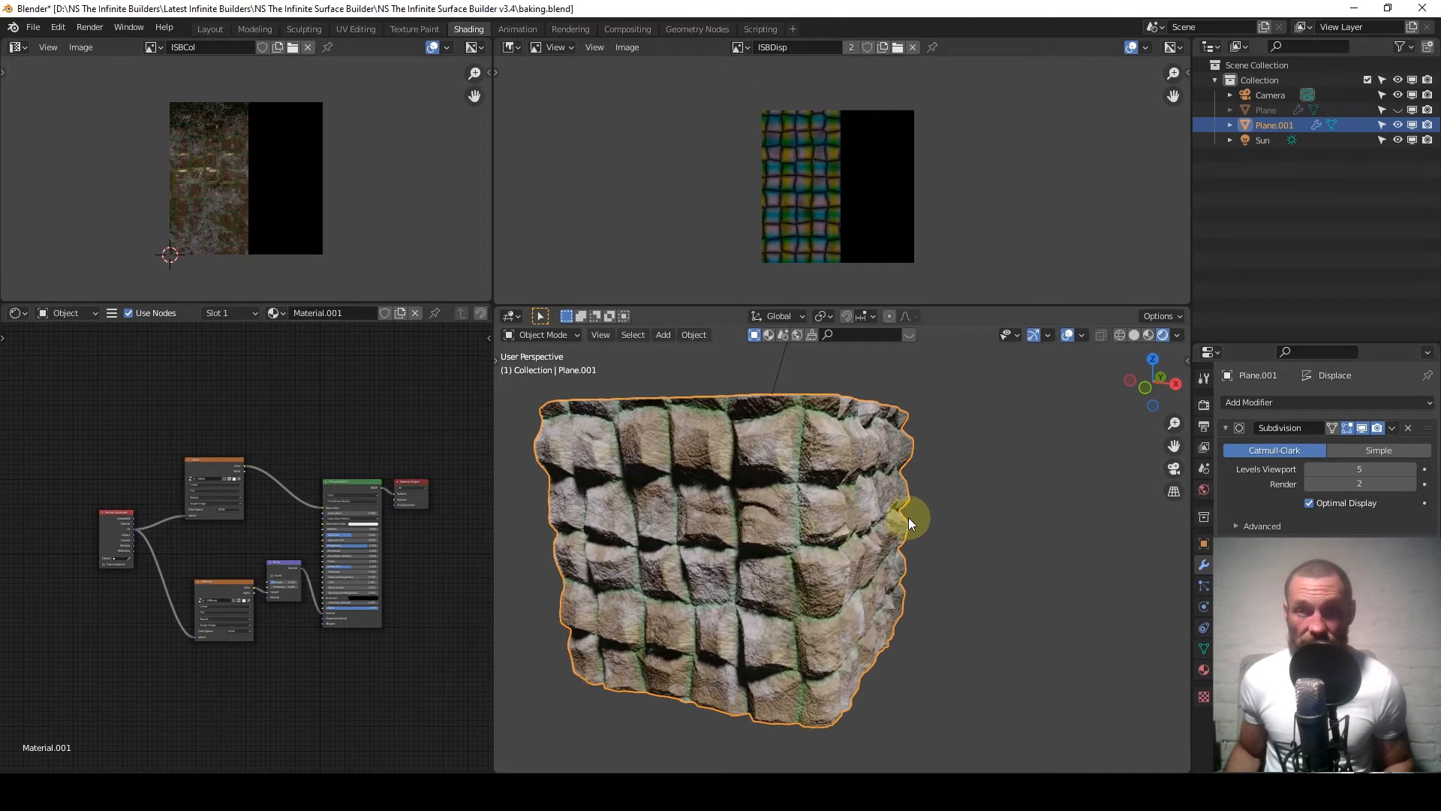
shift+middle_drag(864, 598, 950, 557)
middle_drag(958, 632, 821, 578)
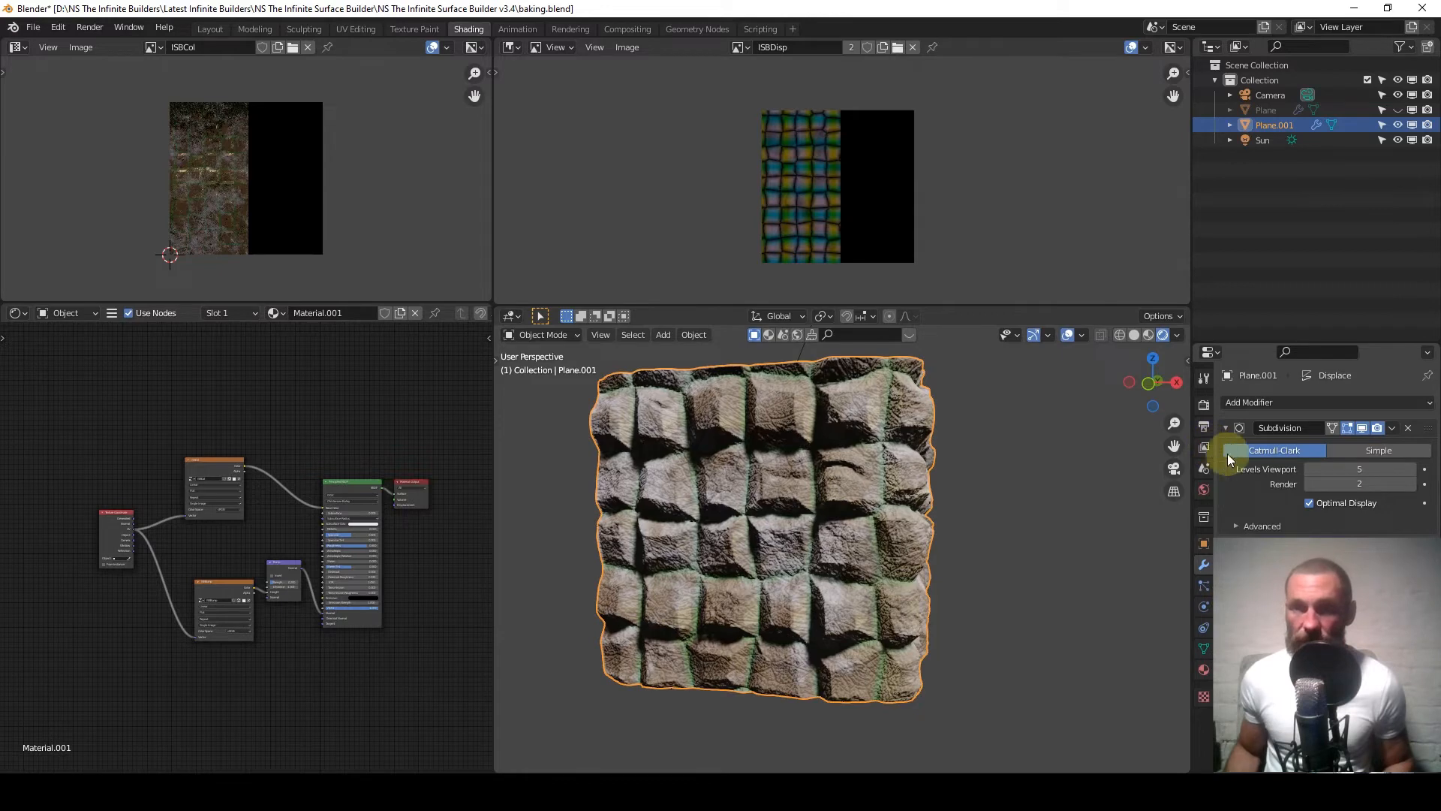
click(1321, 400)
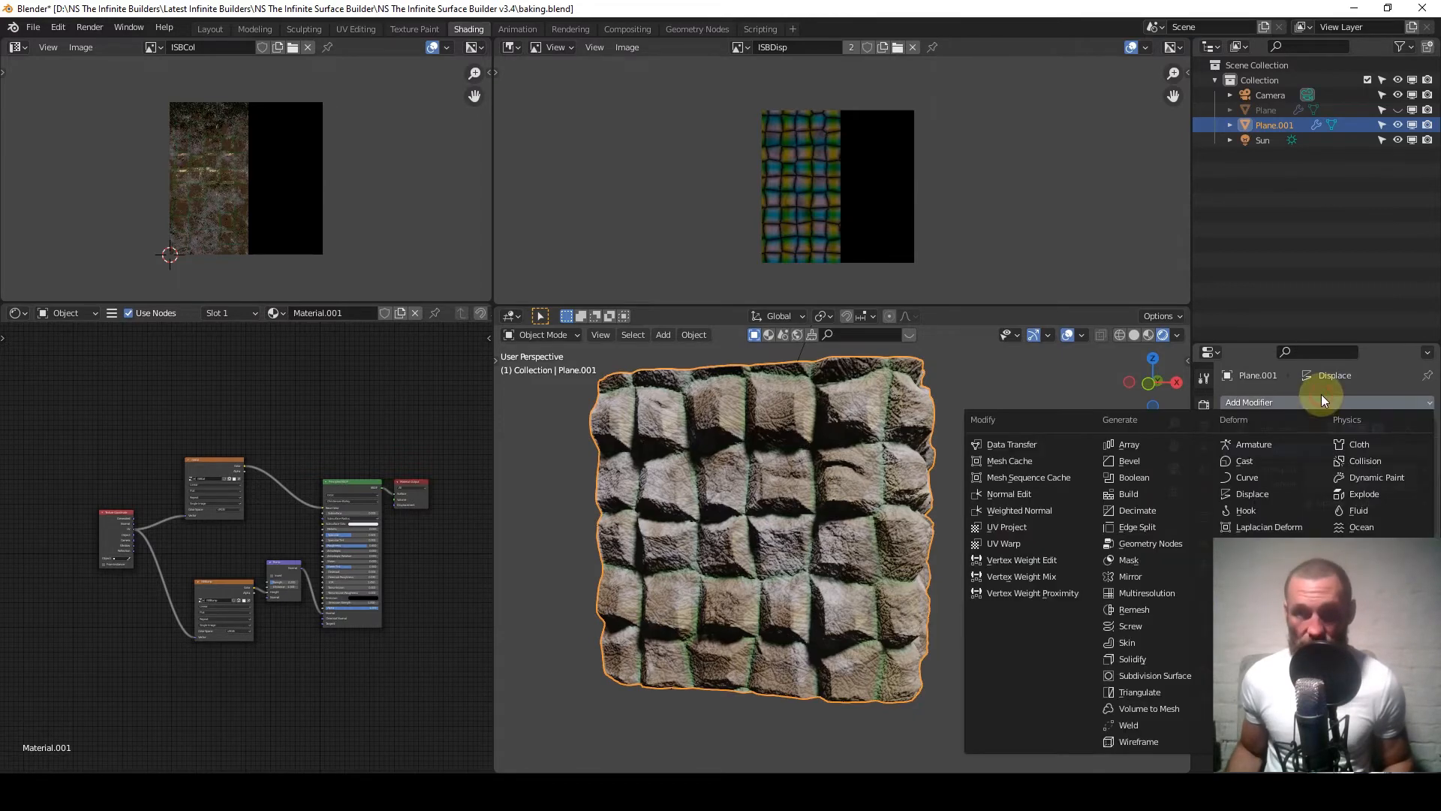
click(1271, 493)
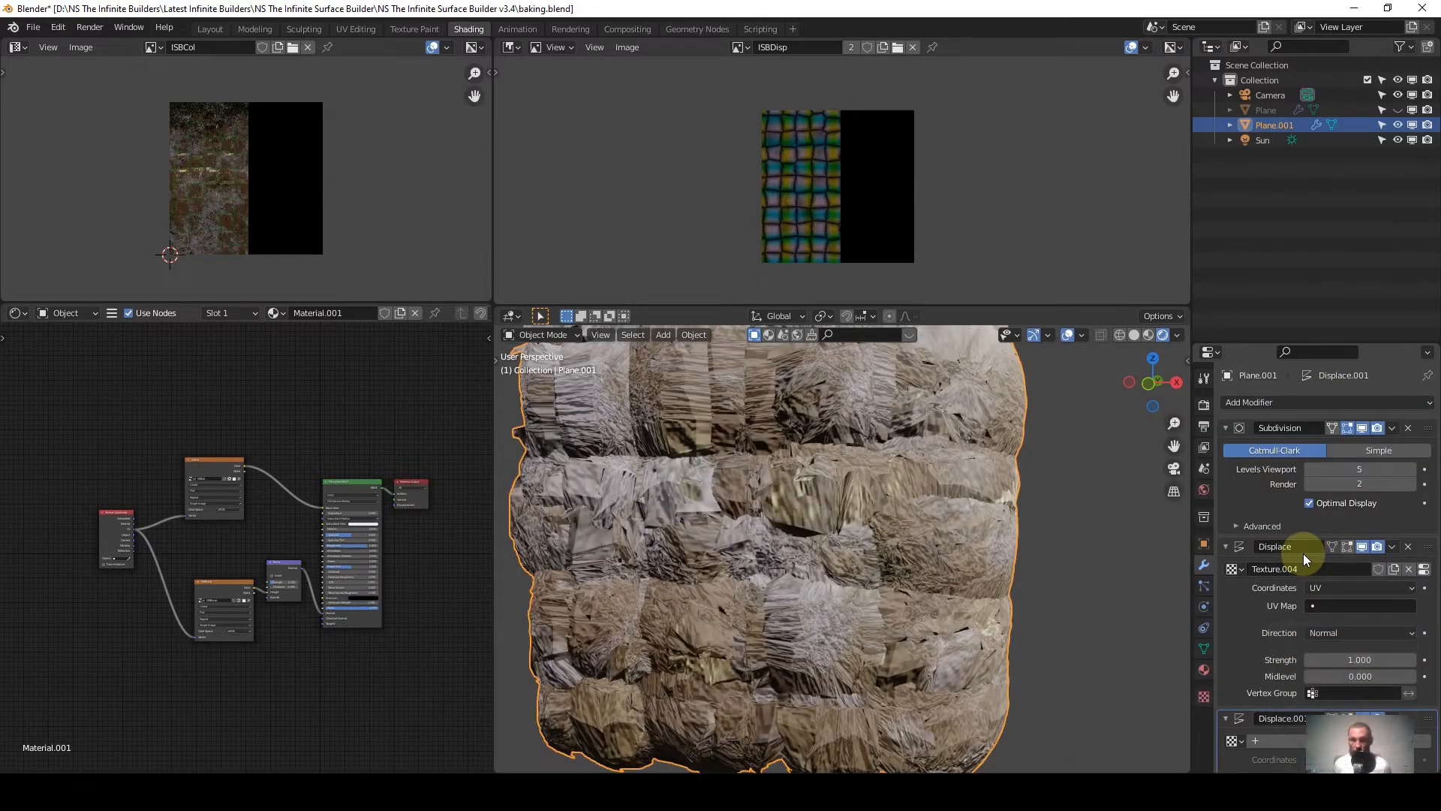
scroll(1303, 553, down, 5)
scroll(1178, 572, down, 3)
click(1285, 657)
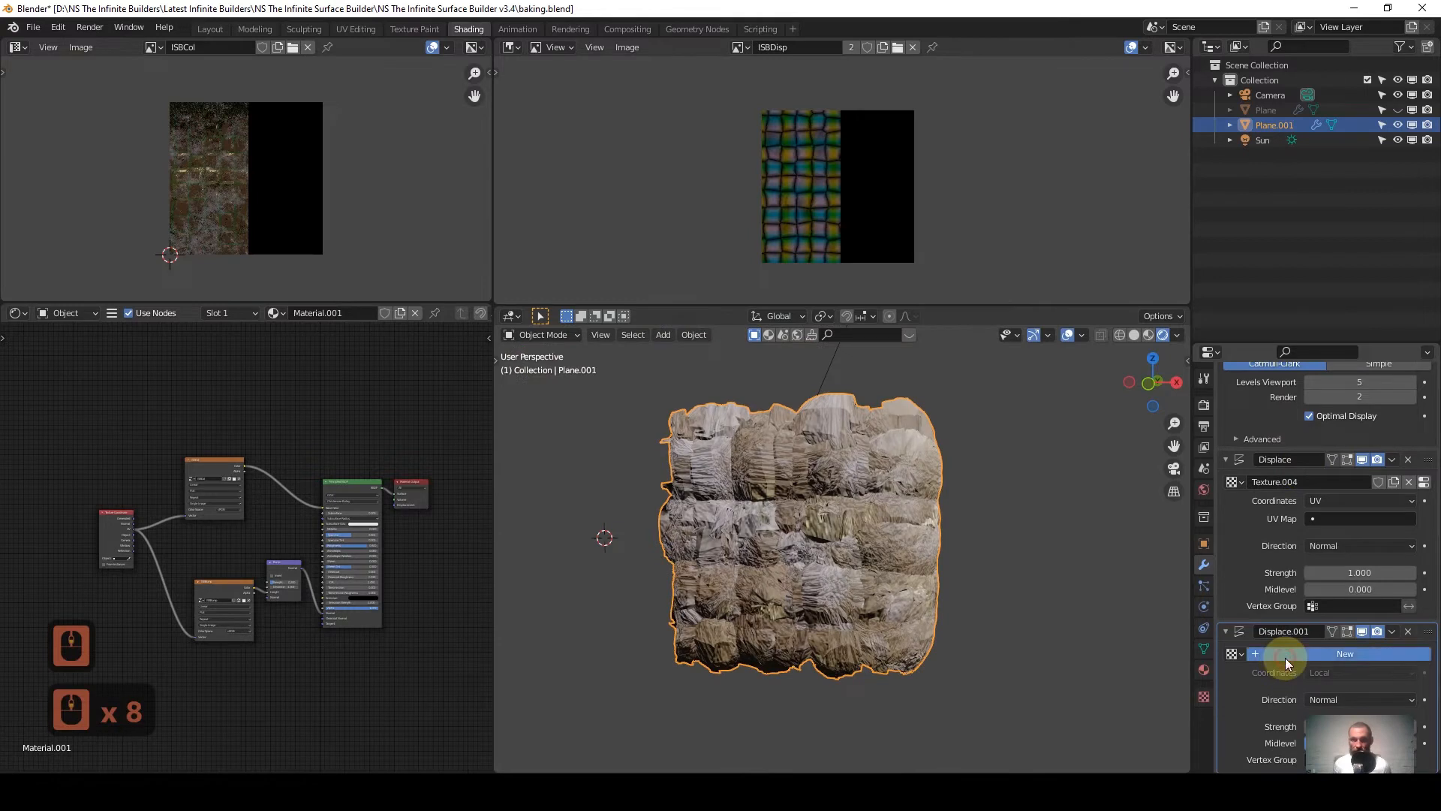
scroll(1241, 578, down, 6)
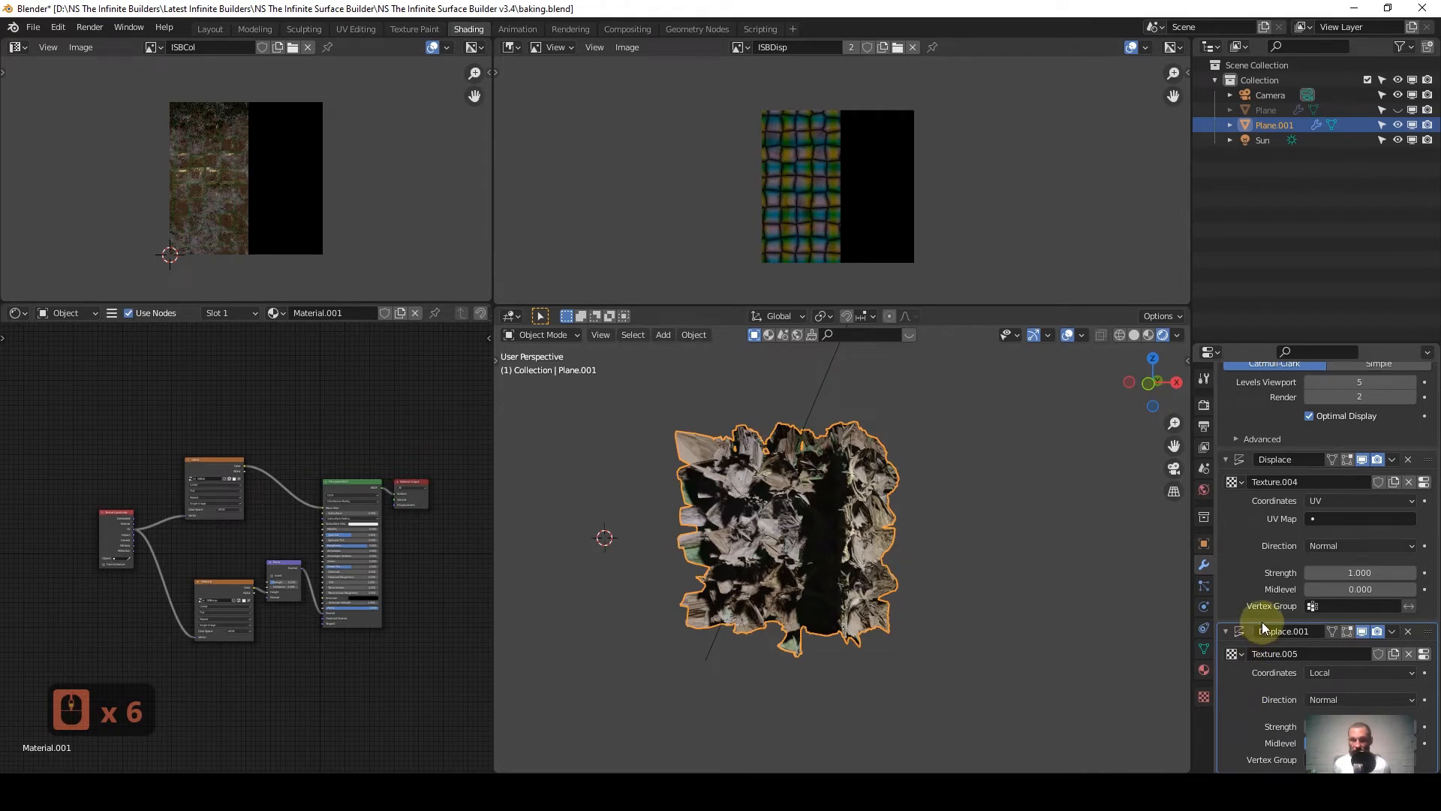
Enlarge the properties area and set the midlevel of Displace.001 to 0.
drag(1279, 340, 1295, 239)
drag(1264, 339, 1287, 153)
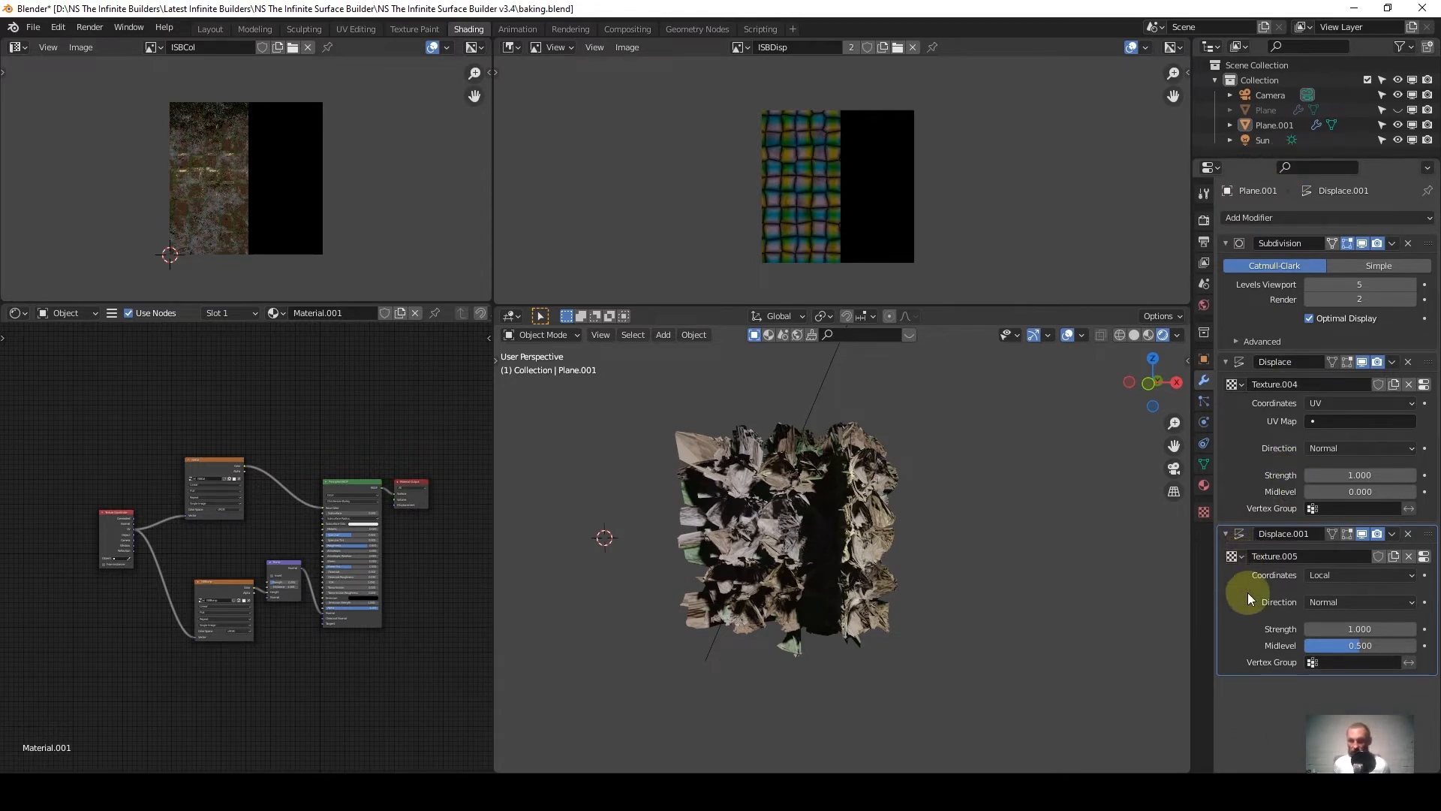
click(1369, 645)
text(0)
key(Return)
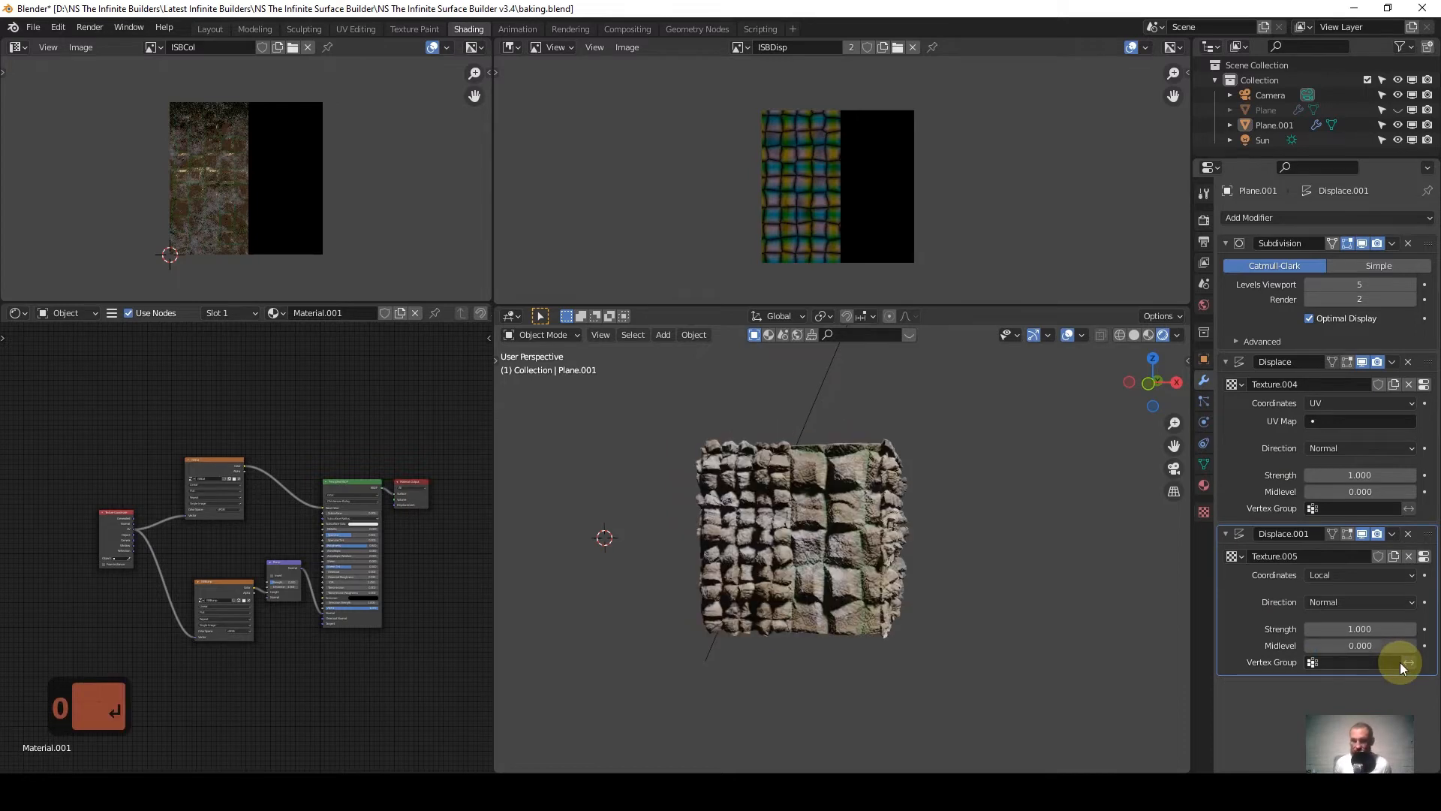
Set the texture coordinates of Displace.001 to UV and inspect the displaced stones up close.
scroll(739, 600, up, 3)
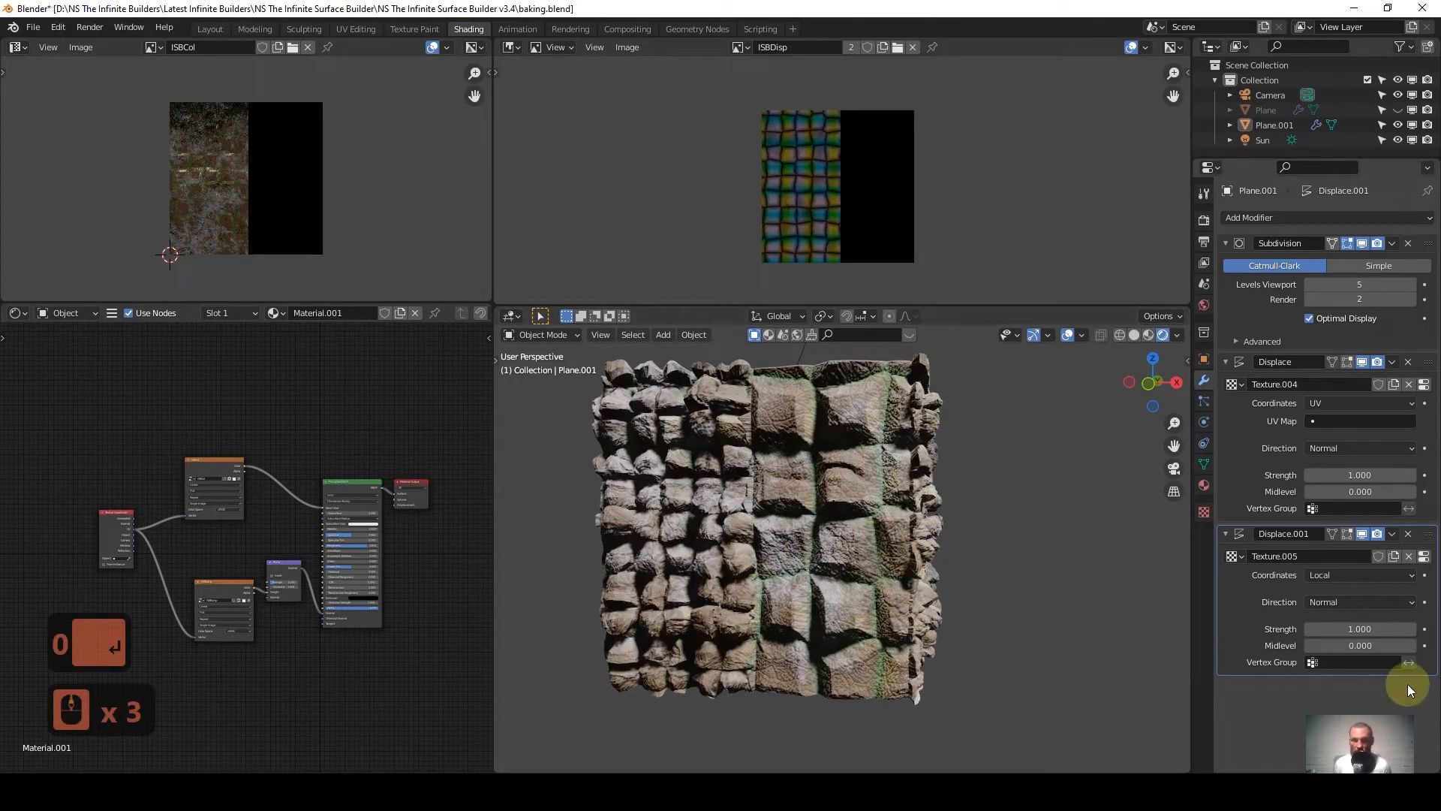
click(1349, 575)
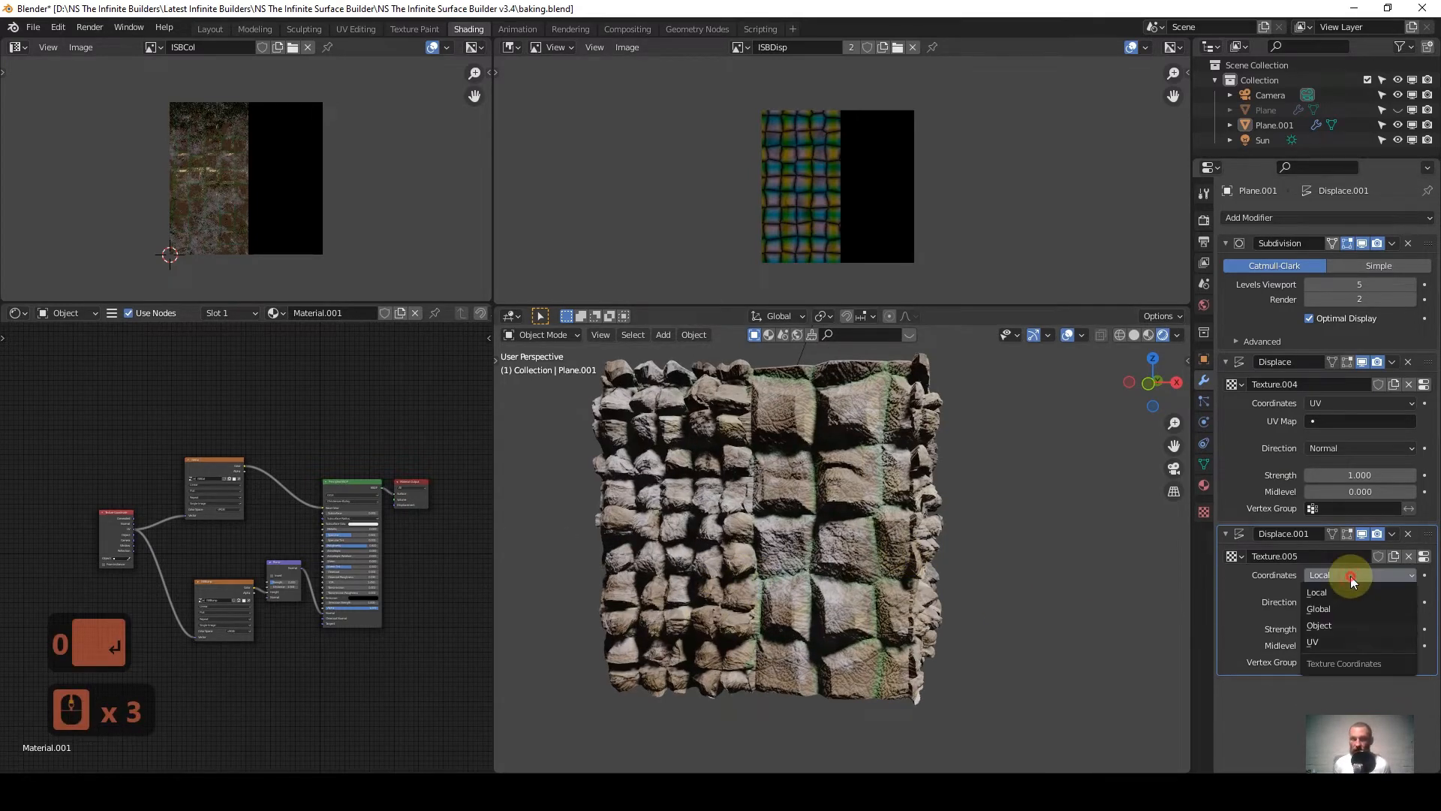
click(1320, 642)
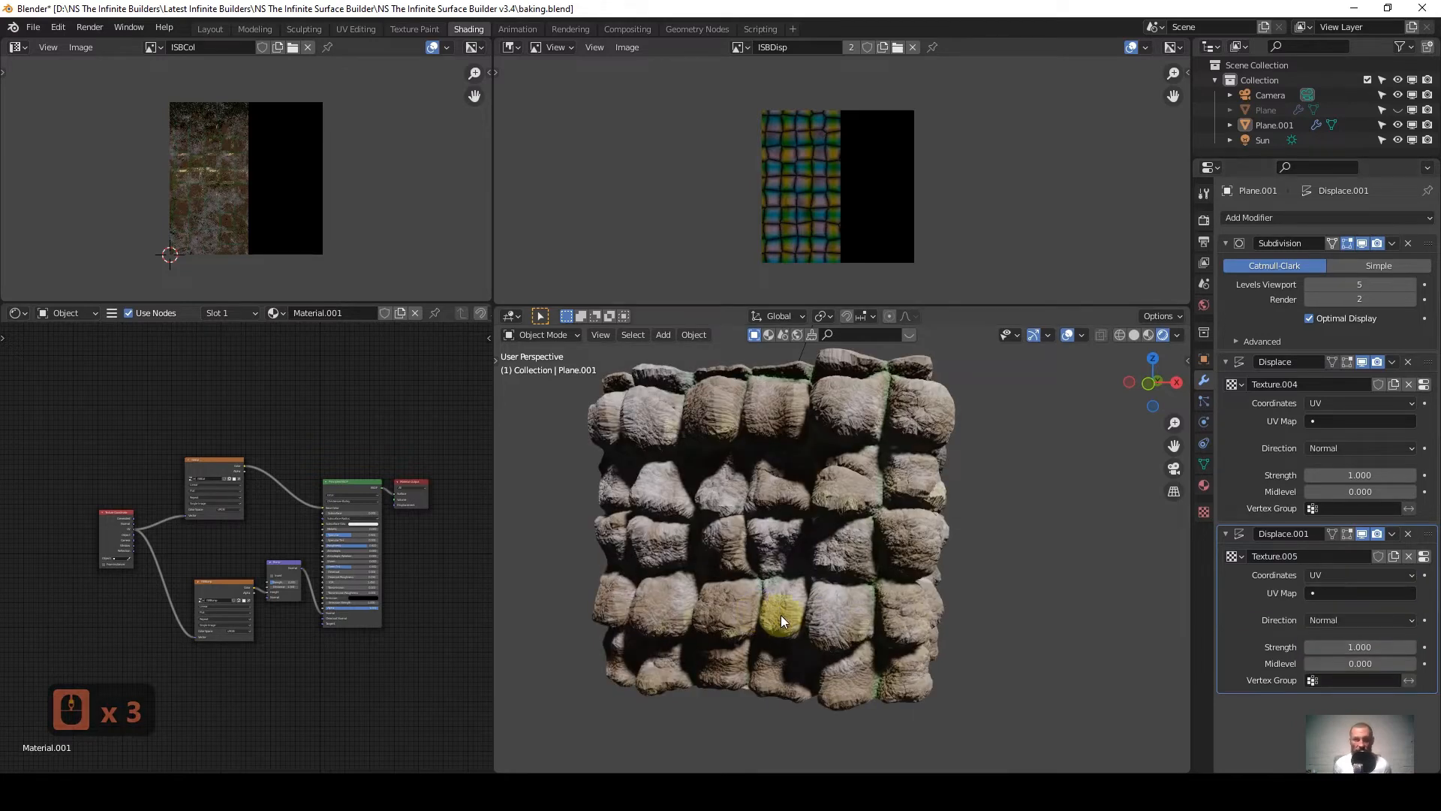
scroll(834, 575, up, 7)
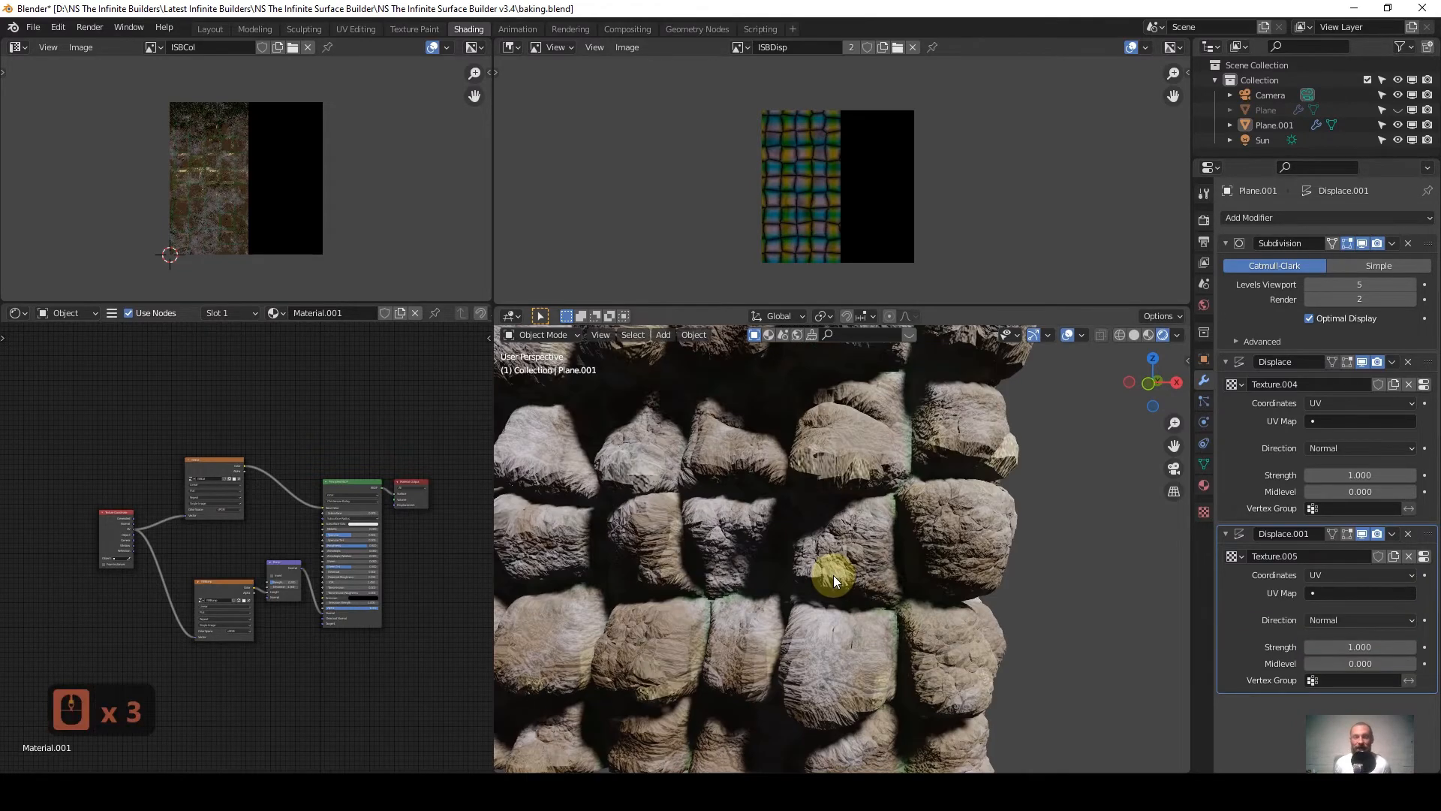
scroll(848, 556, down, 4)
middle_drag(861, 535, 922, 533)
scroll(859, 524, down, 4)
scroll(952, 528, up, 3)
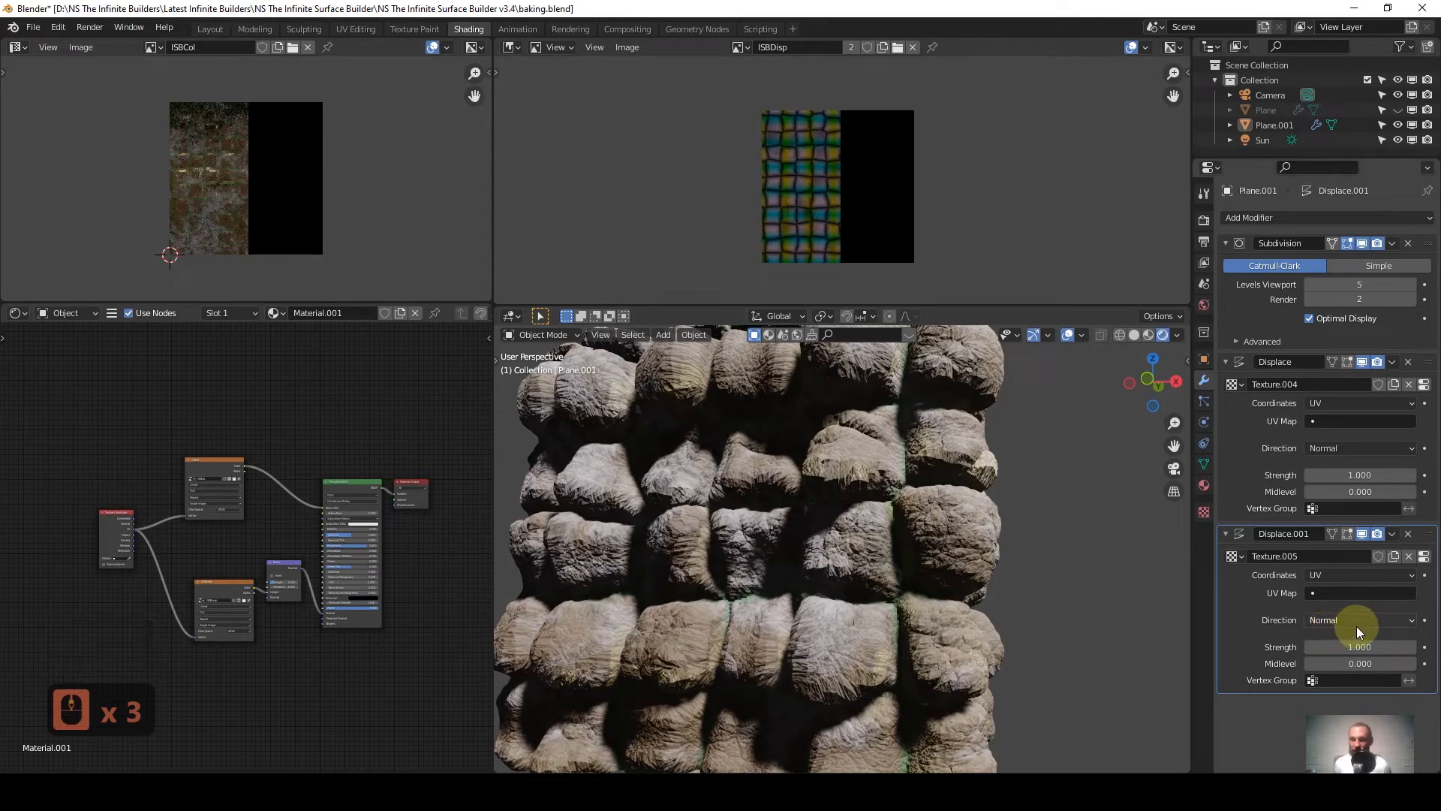
Set the strength of Displace.001 to 0.5.
click(1357, 645)
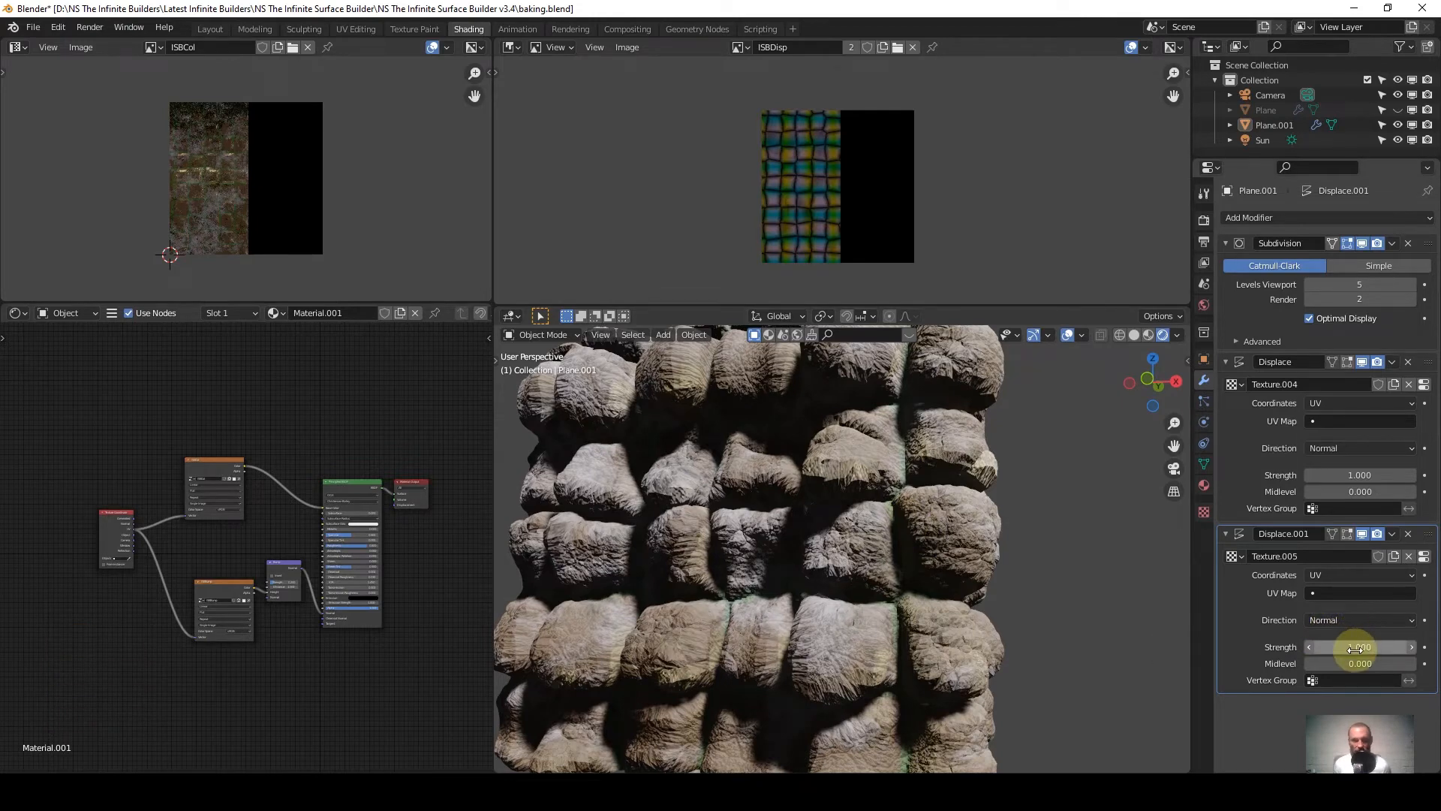
text(1.0)
text(.5)
key(Return)
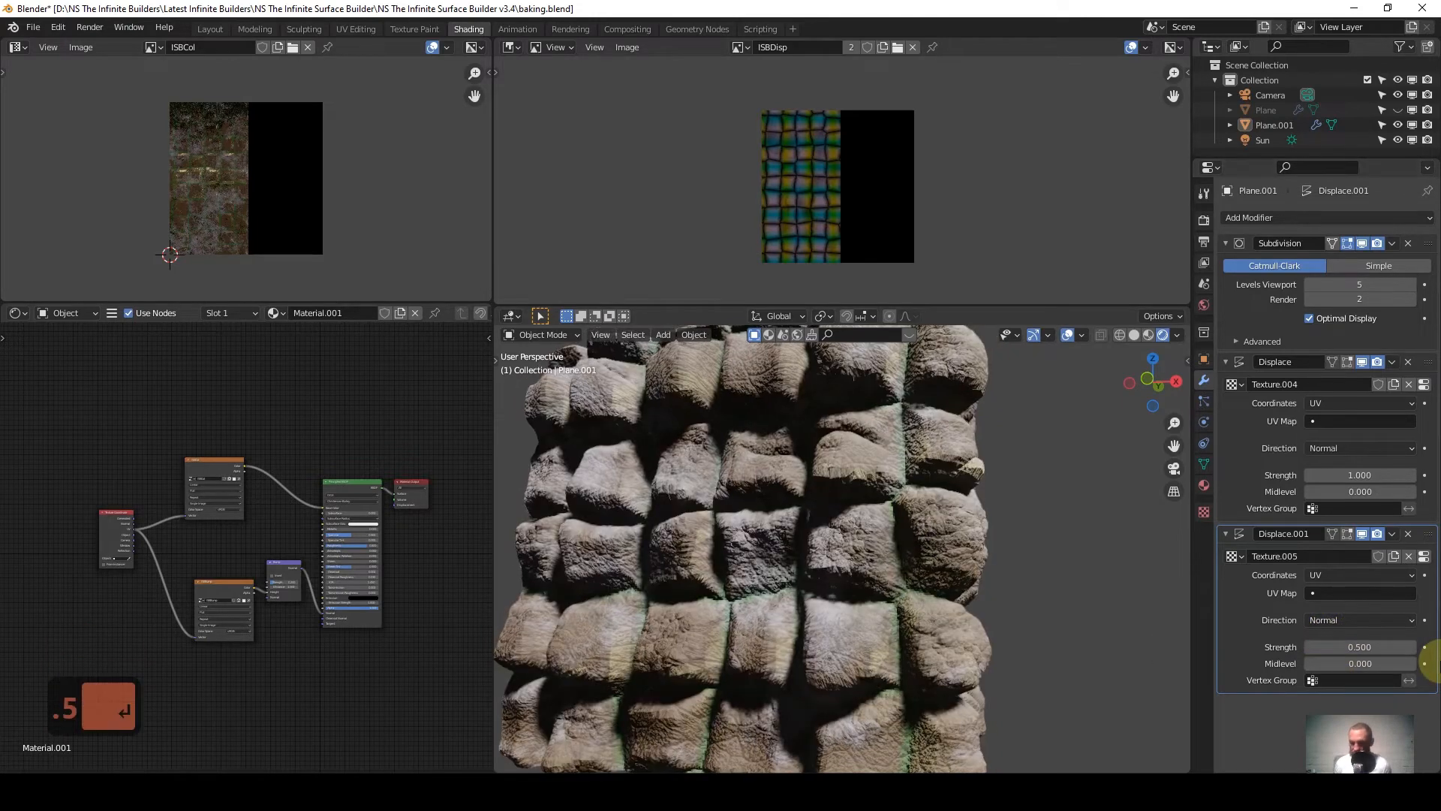
Open the texture used by Displace.001 on Plane.001 and set its type to Voronoi.
click(1204, 513)
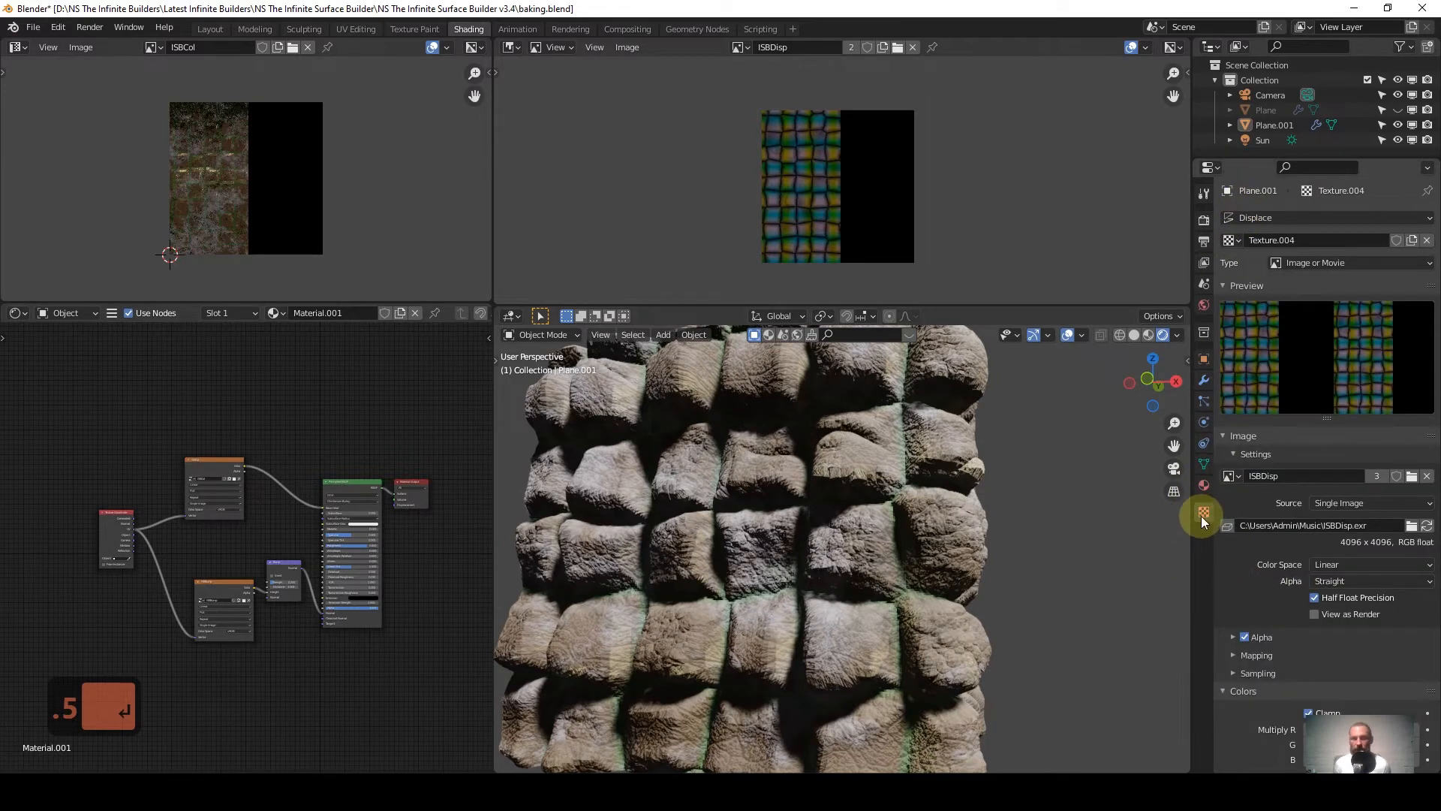
click(1204, 382)
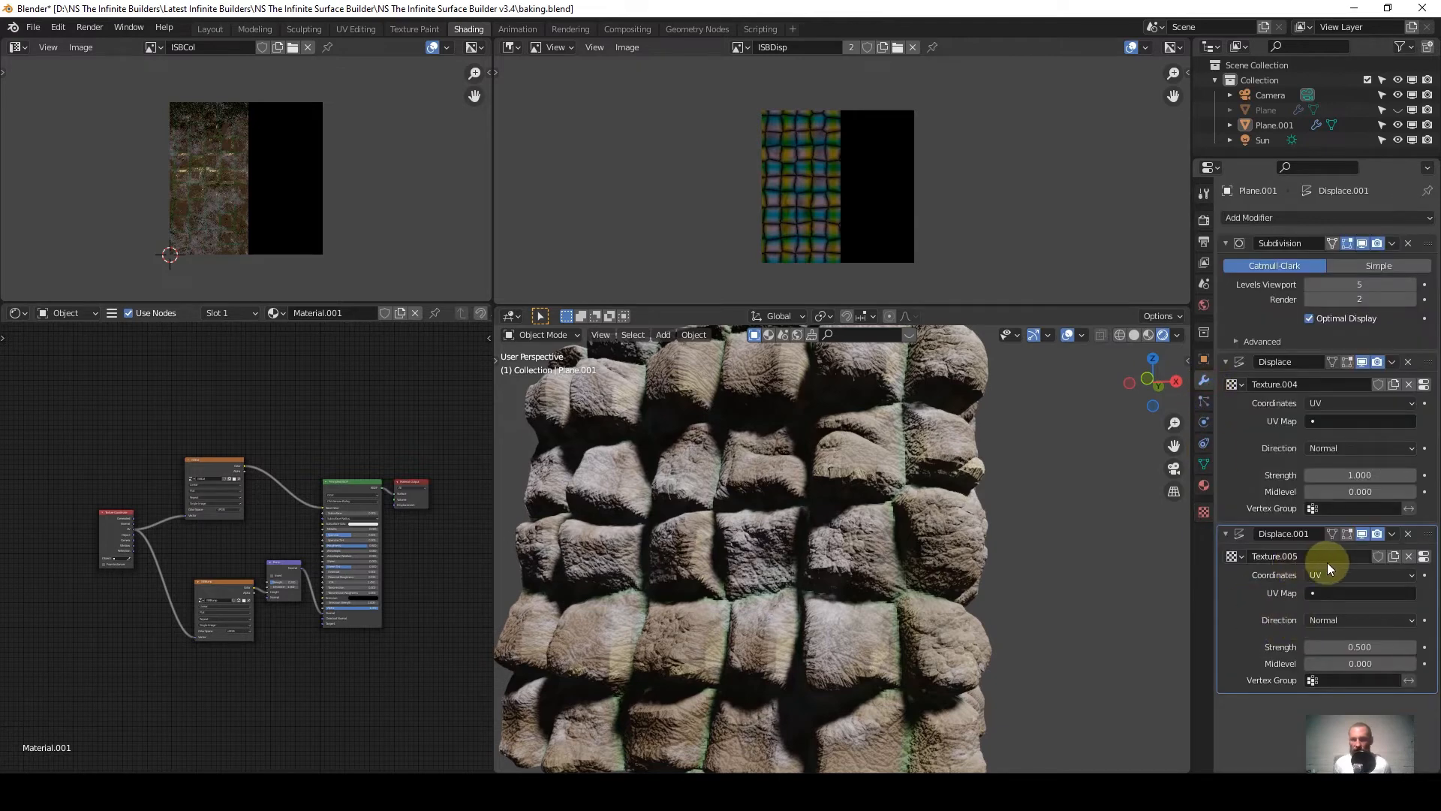
click(1205, 514)
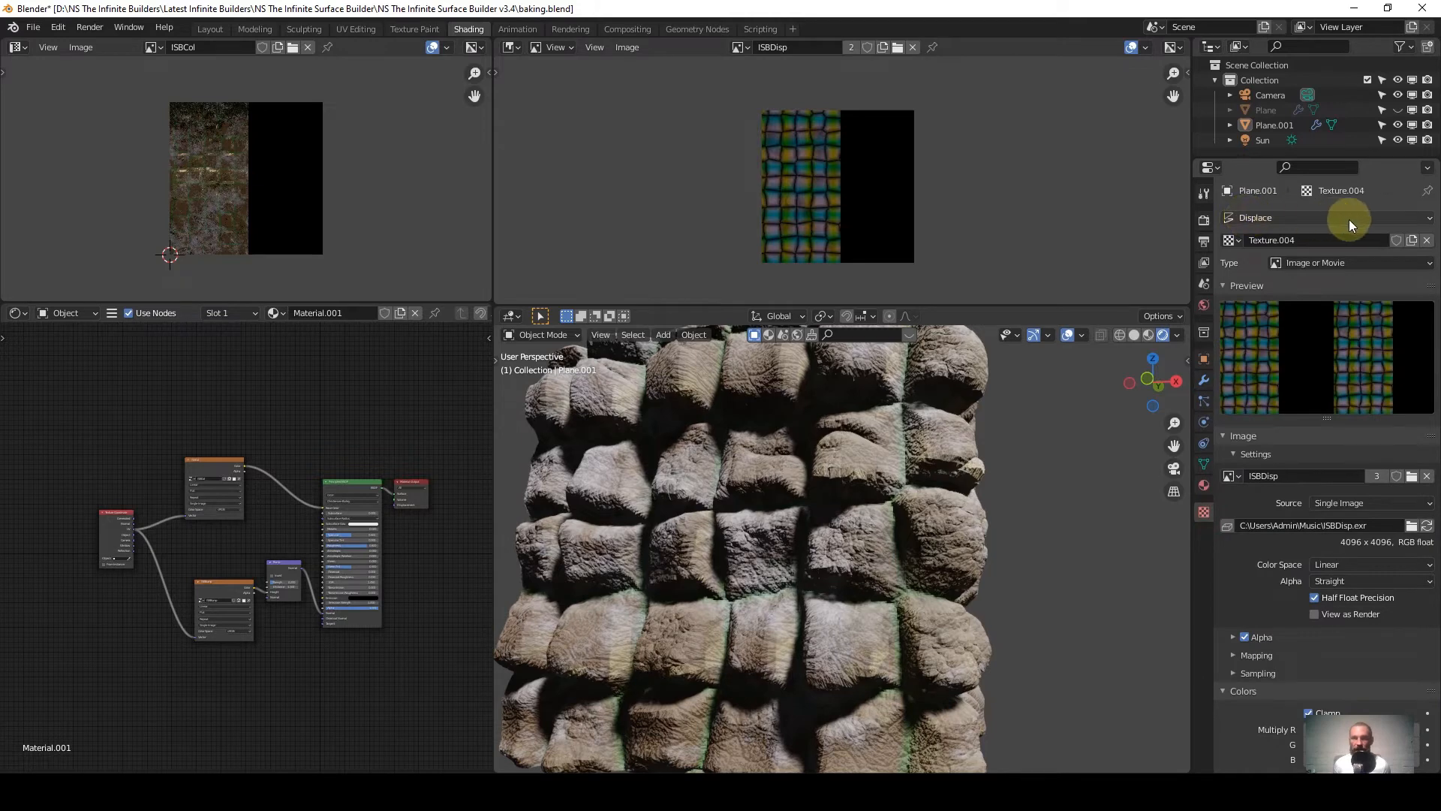
click(1264, 222)
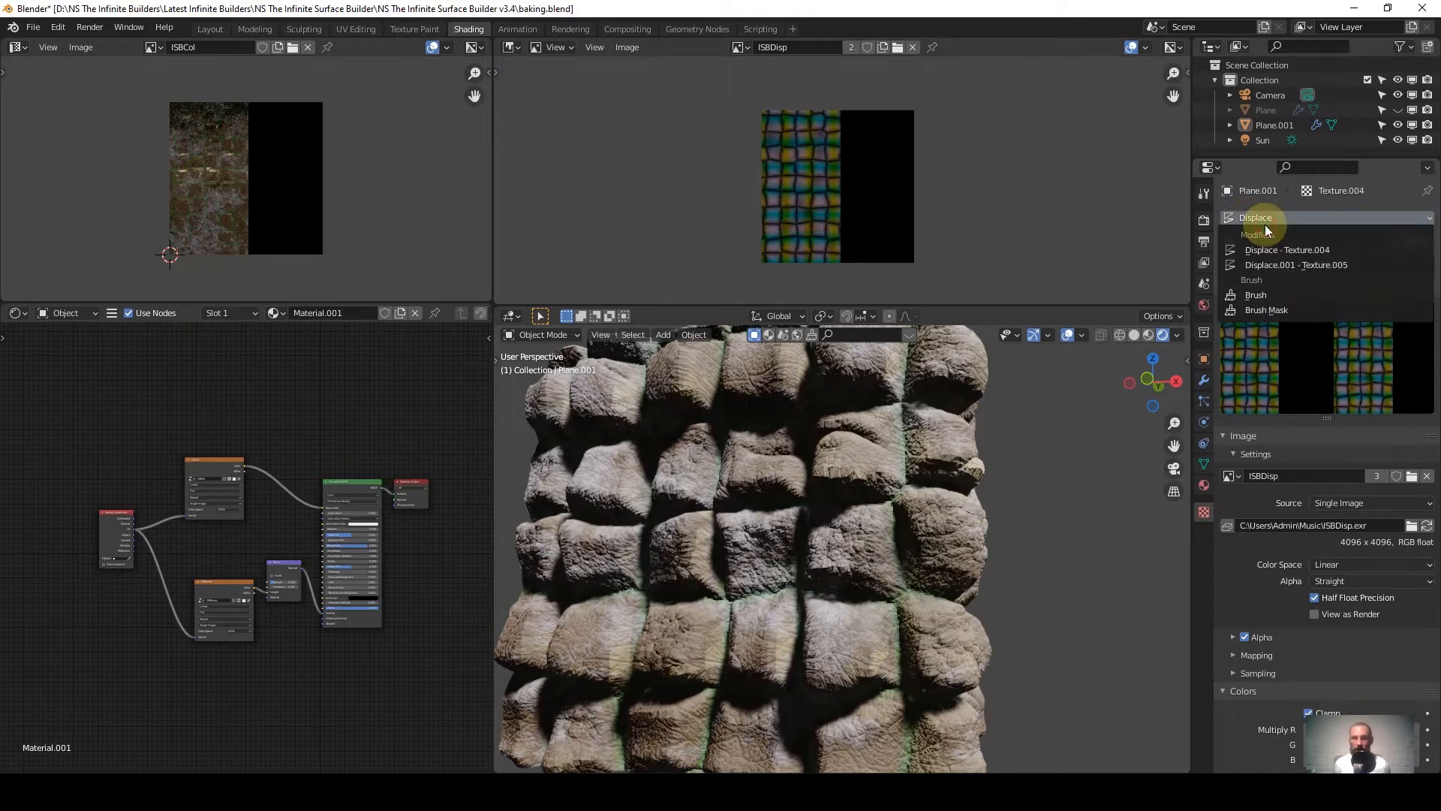
click(1325, 264)
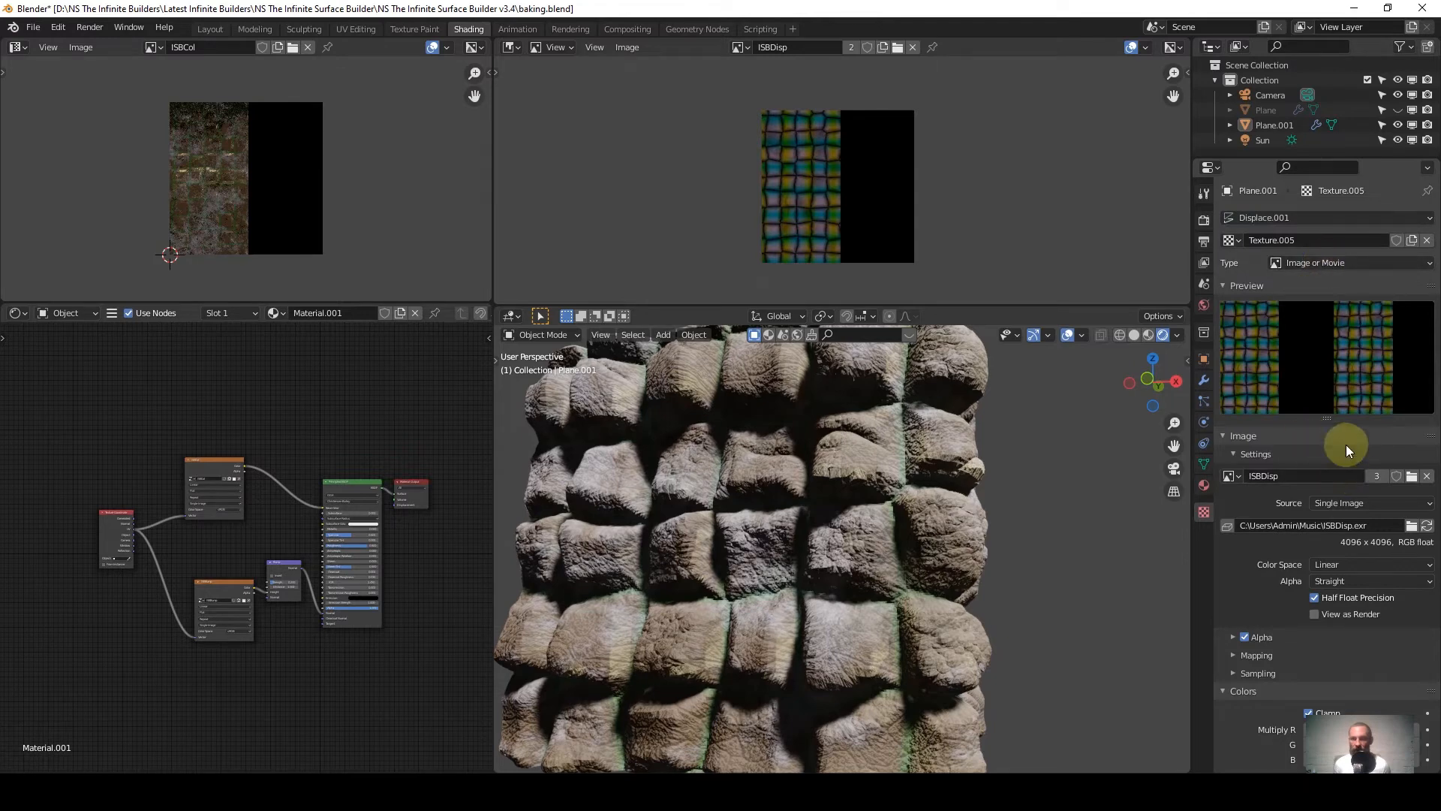
click(1353, 264)
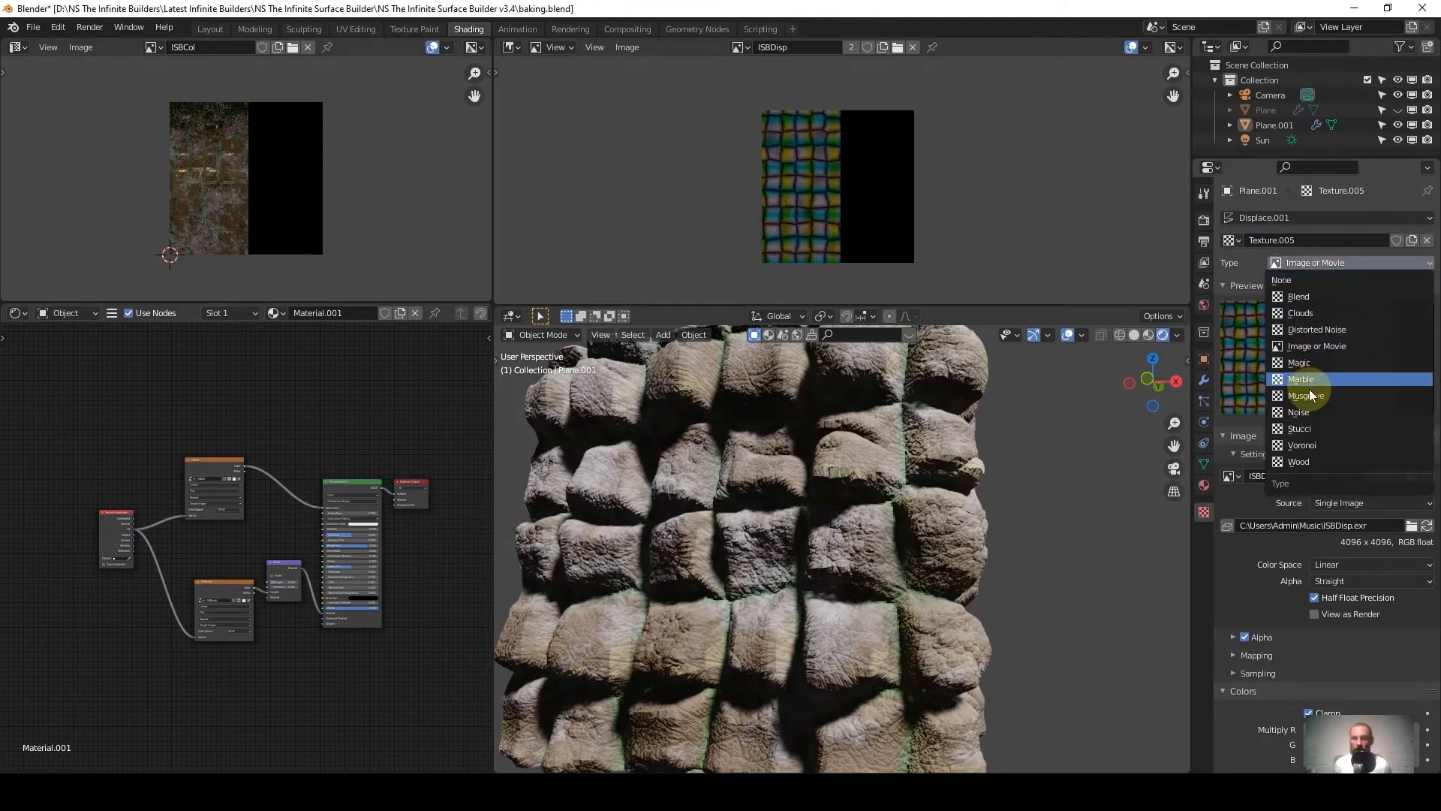
click(1319, 451)
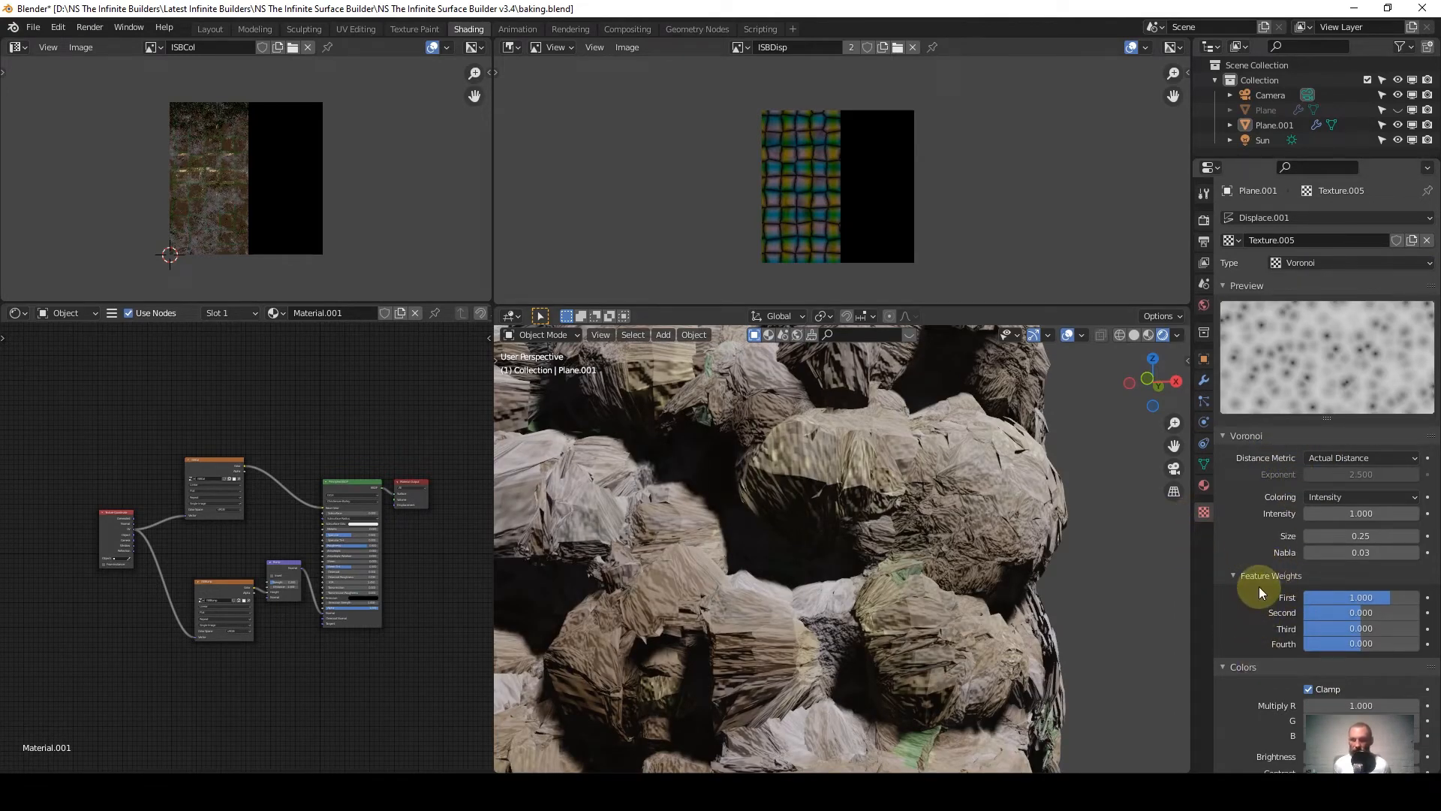
Set the strength of the Displace.001 modifier to 0.1.
click(1204, 381)
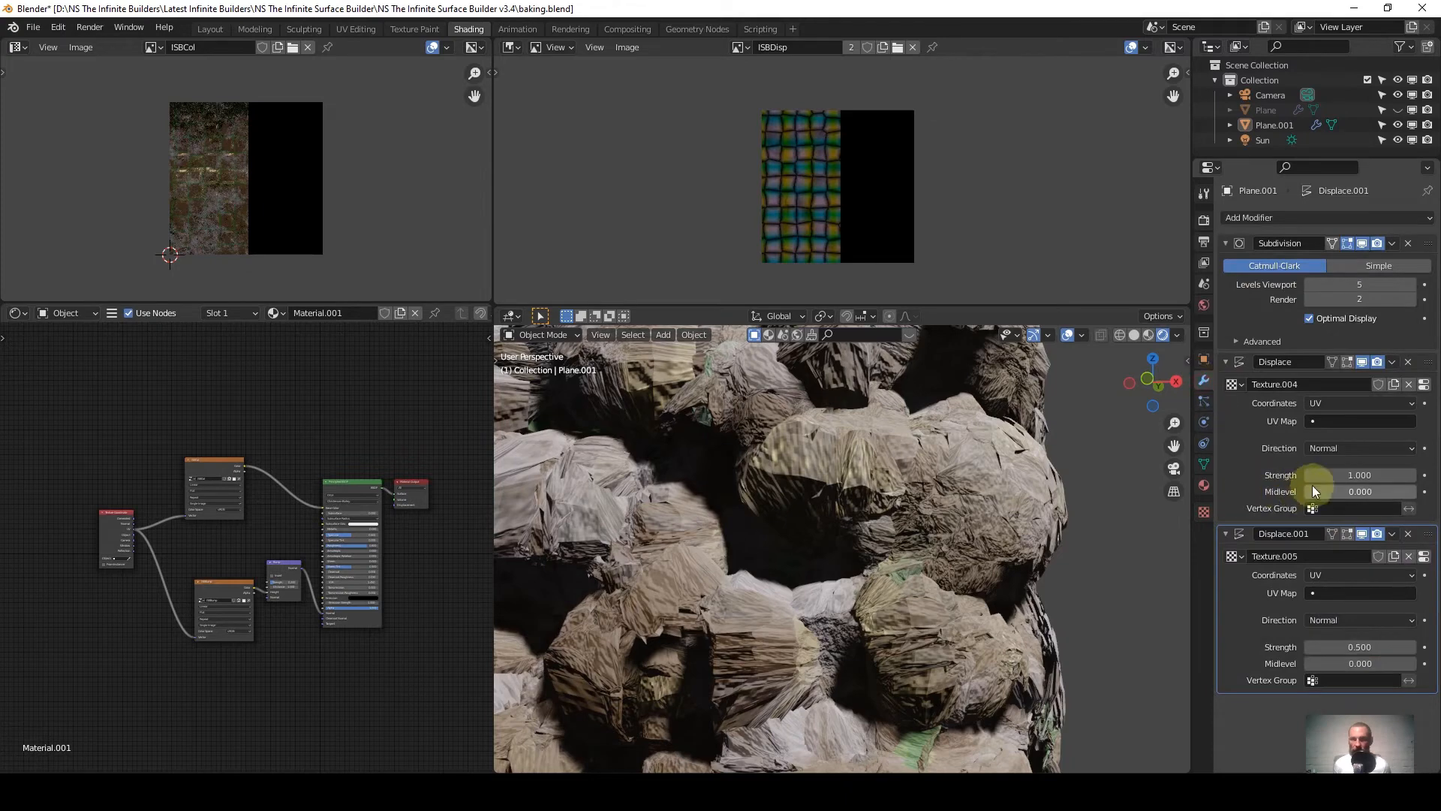
double_click(1340, 648)
text(.1)
key(Return)
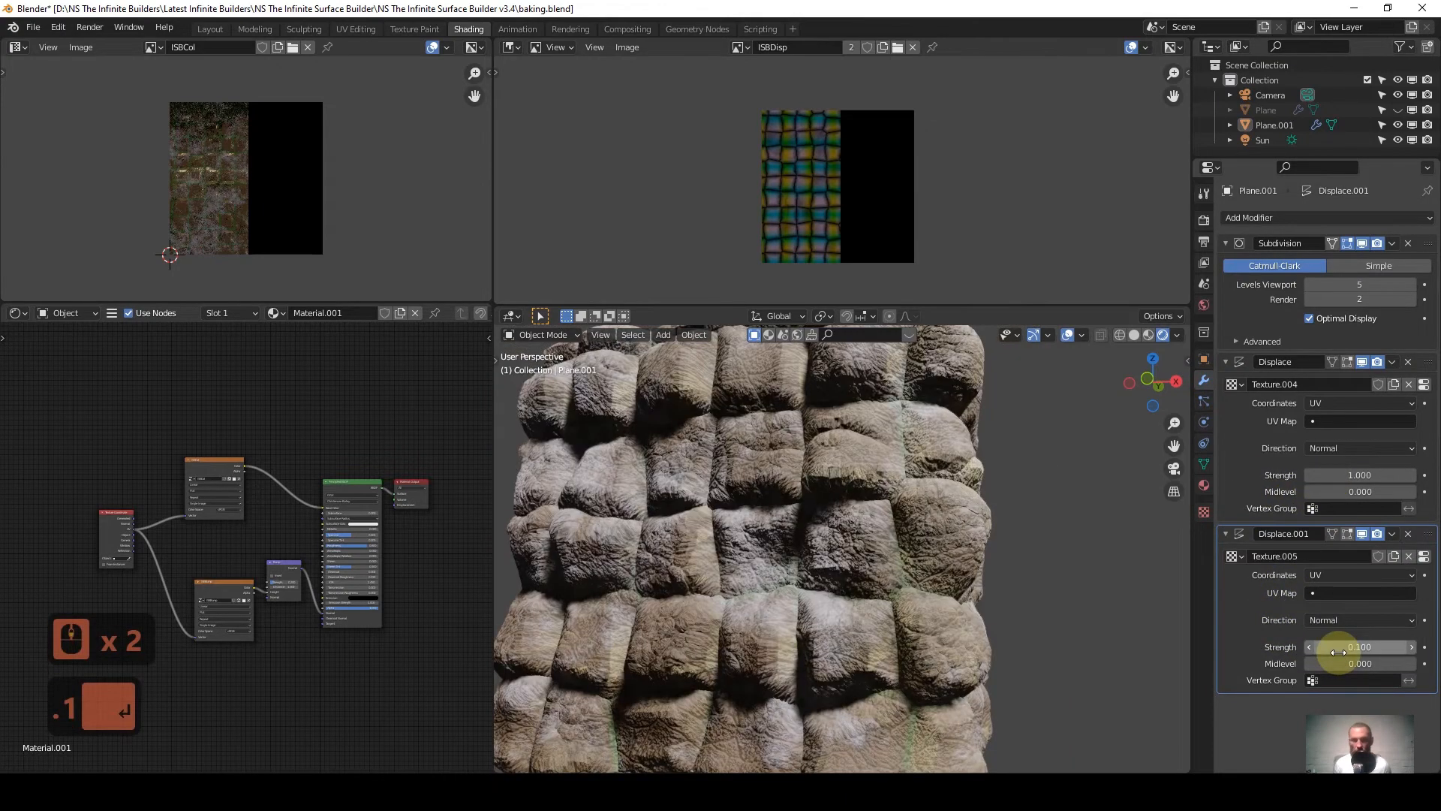
Set the displacement direction of Displace.001 to RGB to XYZ.
click(1339, 622)
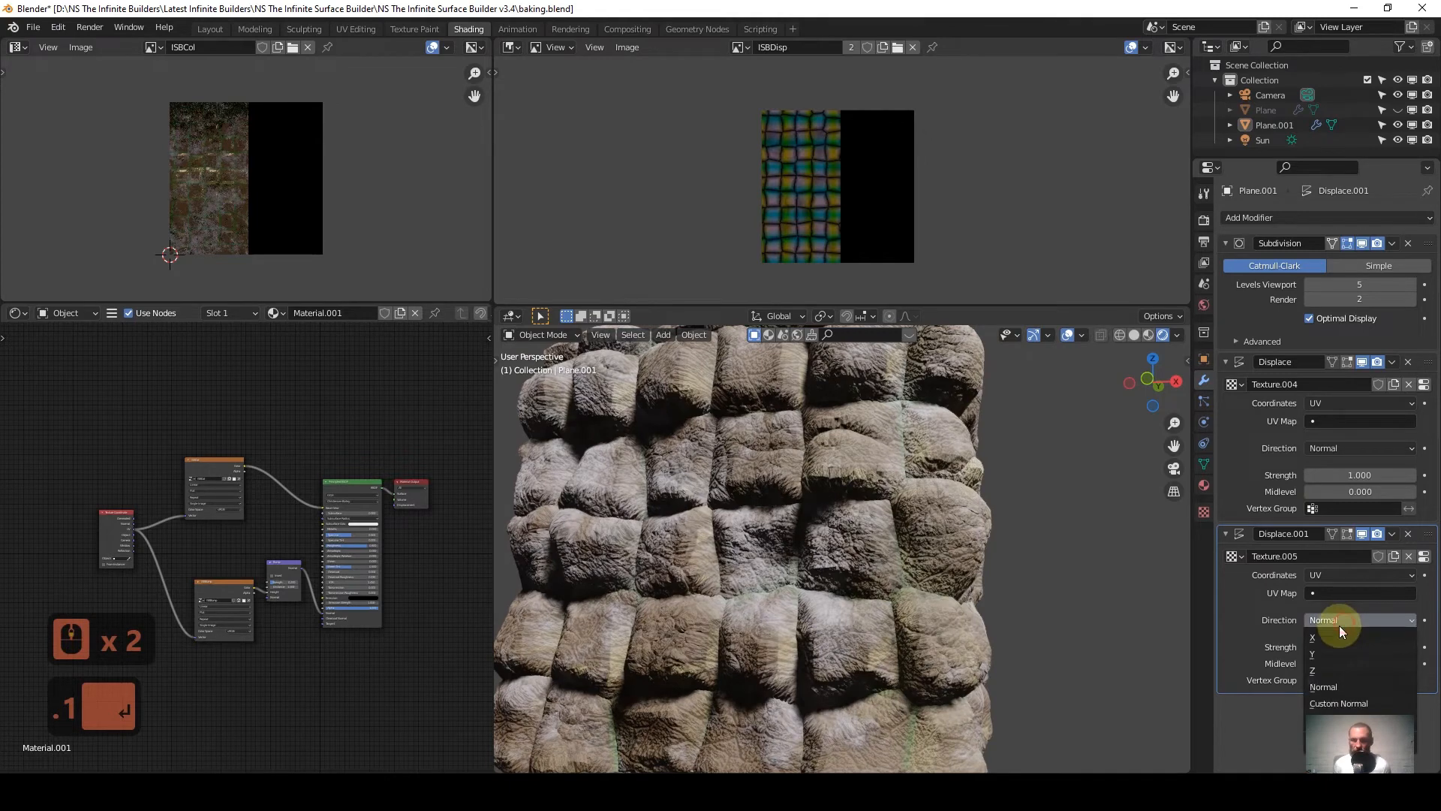
click(1338, 716)
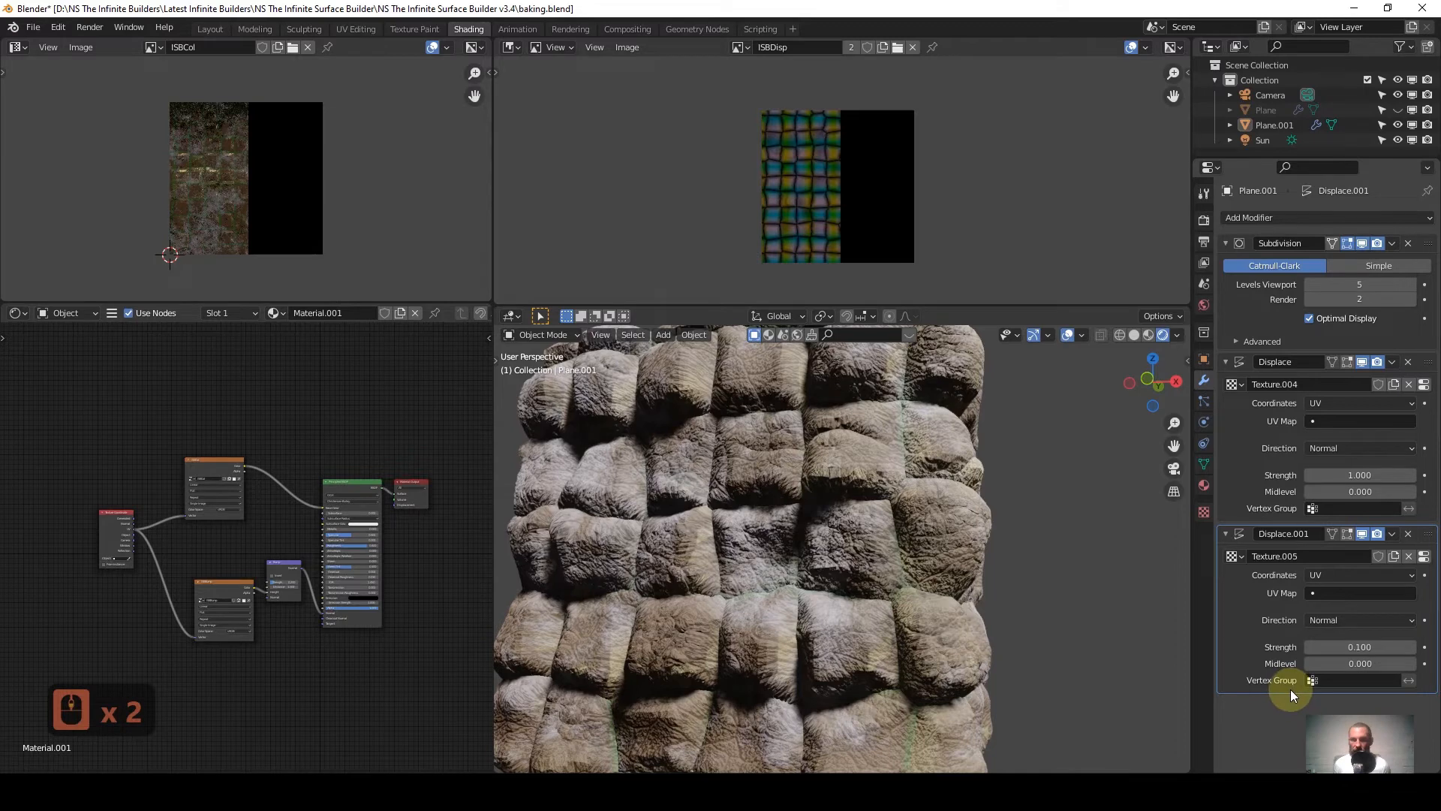
click(1342, 620)
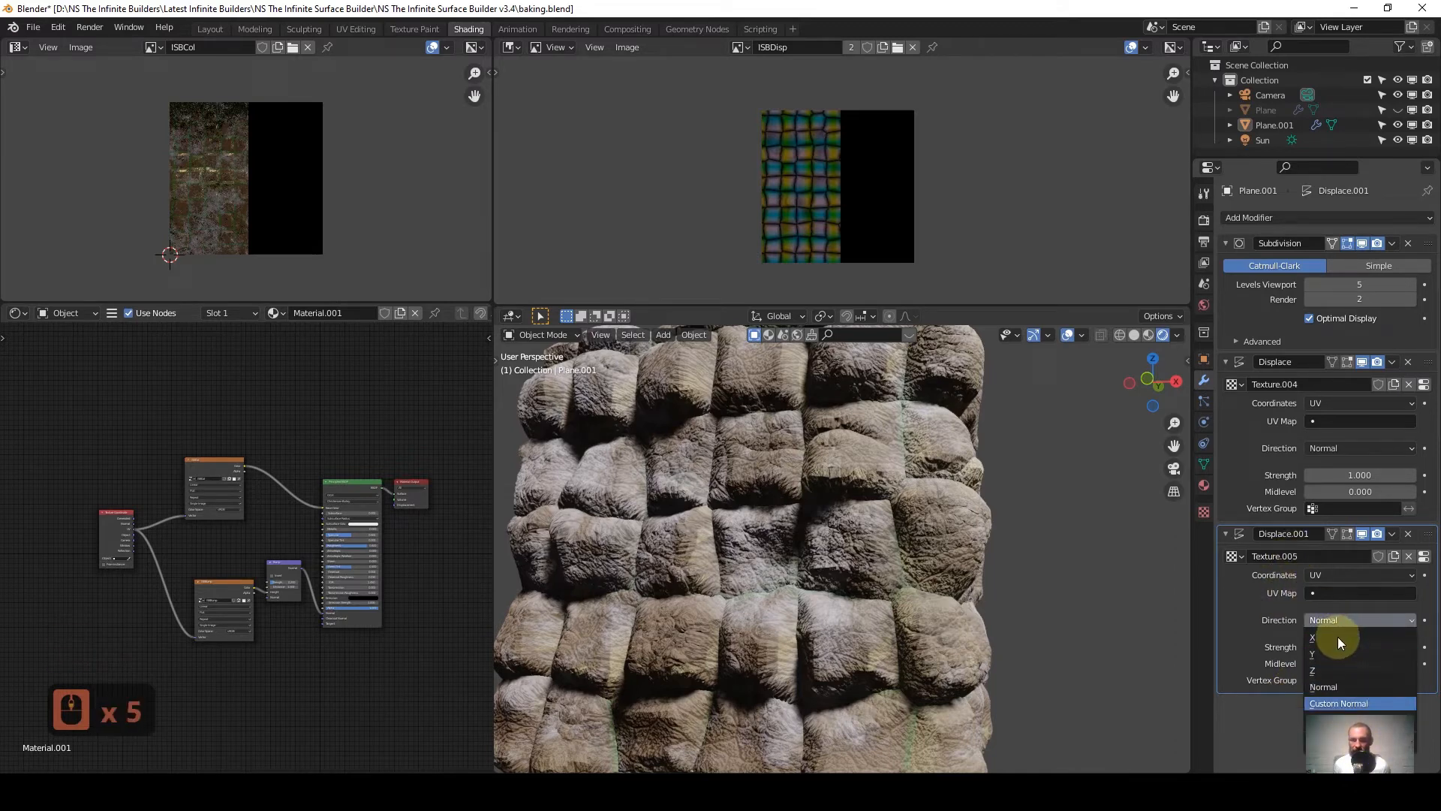
scroll(1339, 638, down, 1)
key(Return)
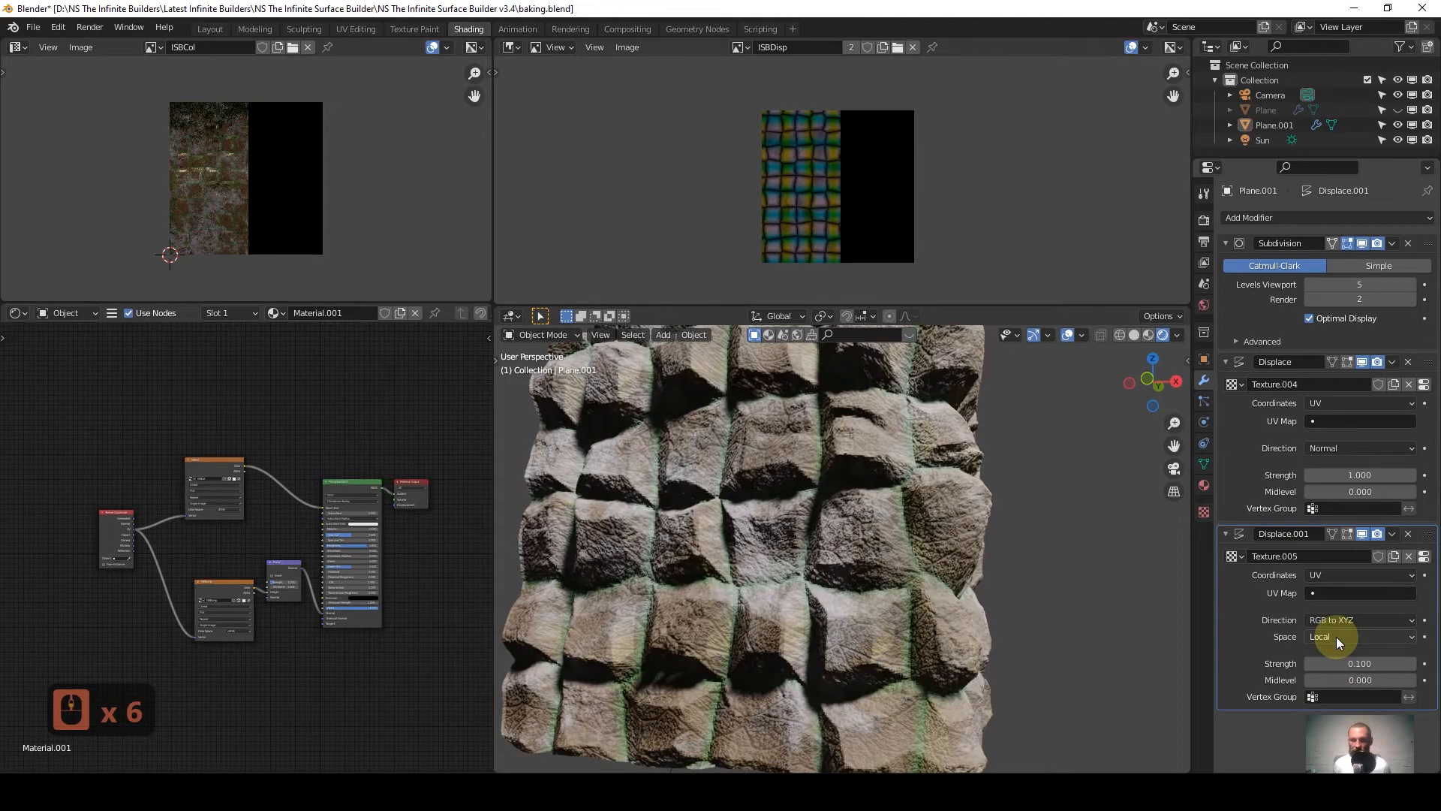
Raise the strength of Displace.001 to 0.17 and check the stones up close.
scroll(963, 595, down, 2)
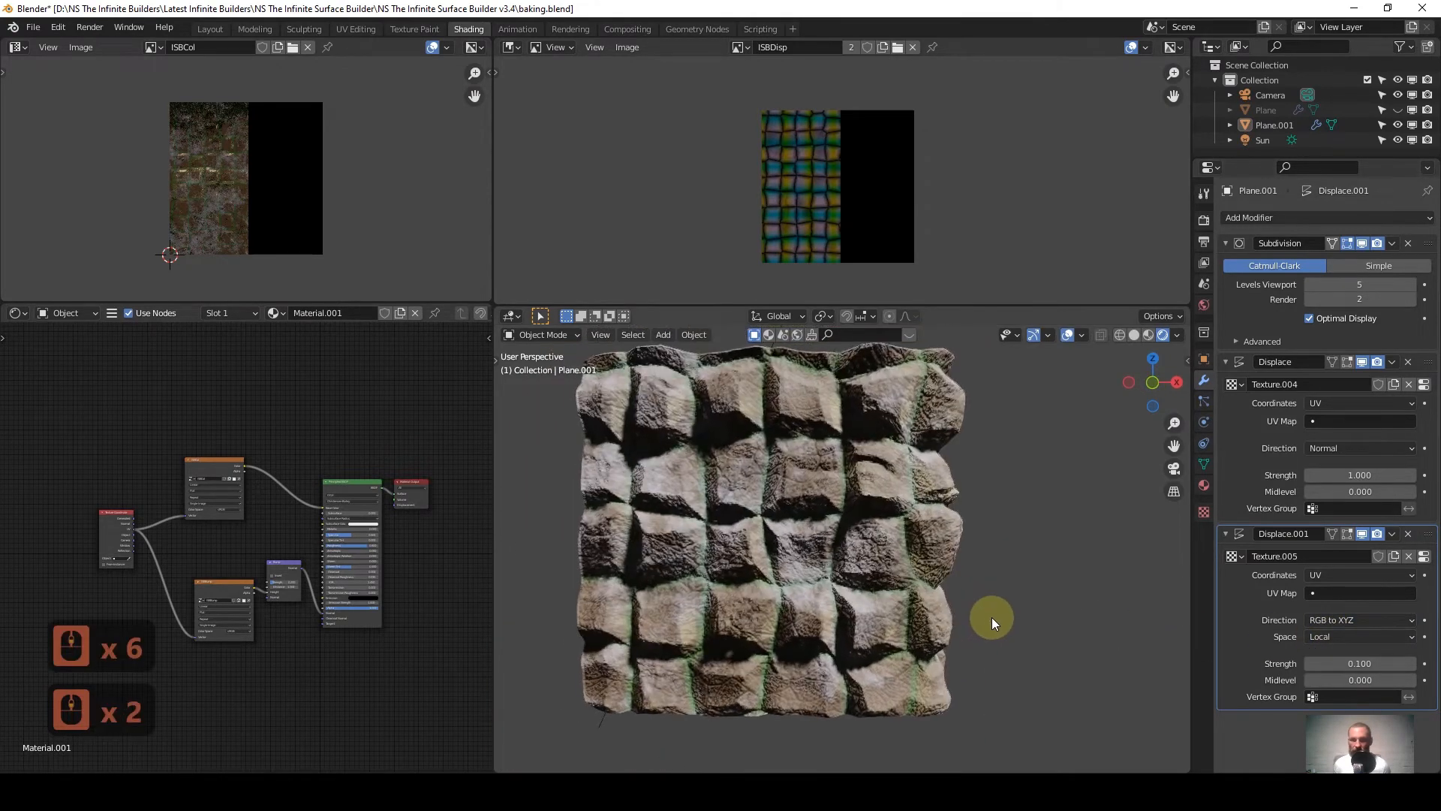
scroll(991, 616, up, 2)
mouse_move(1333, 665)
shift+mouse_down()
mouse_move(1367, 665)
mouse_move(1338, 665)
shift+mouse_up()
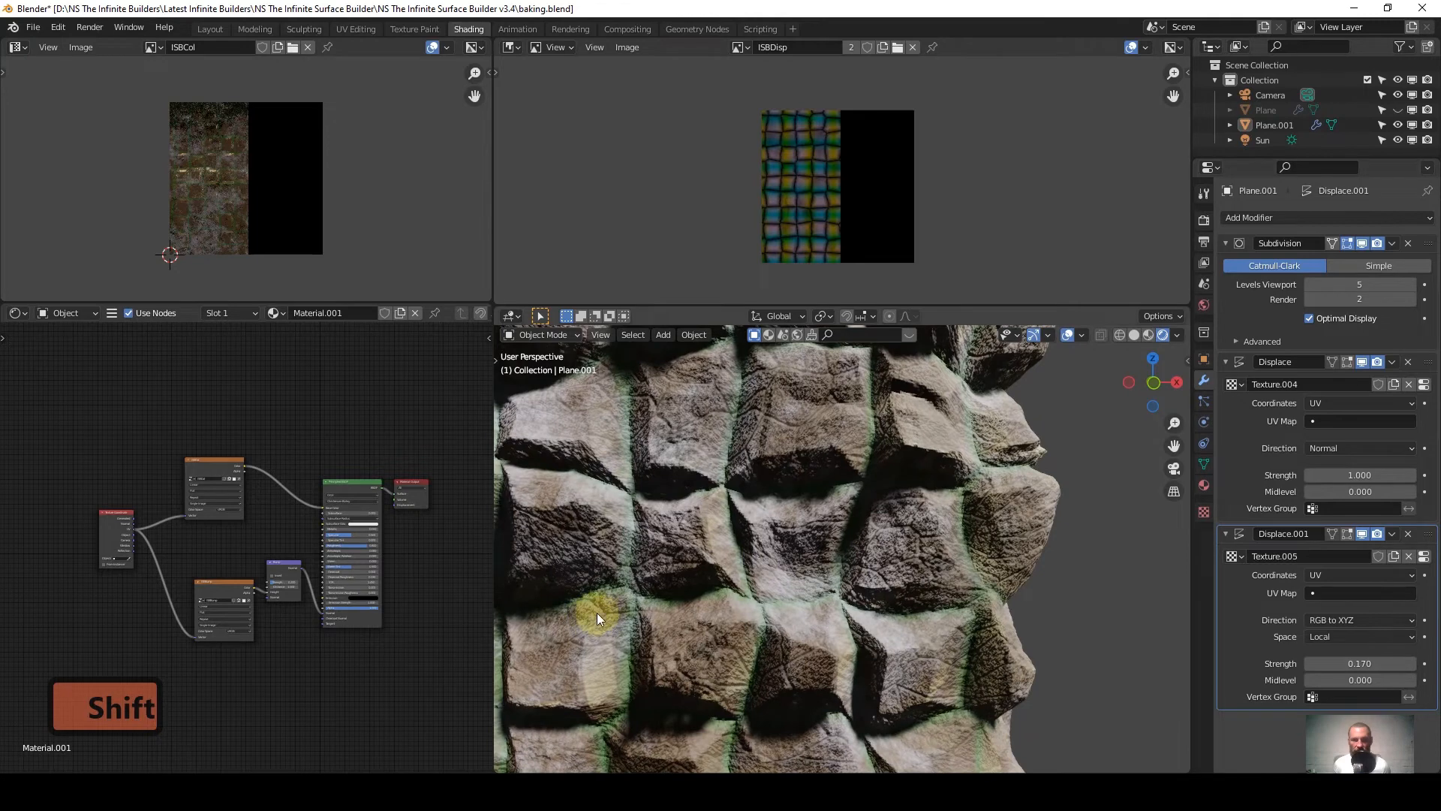
scroll(722, 483, down, 3)
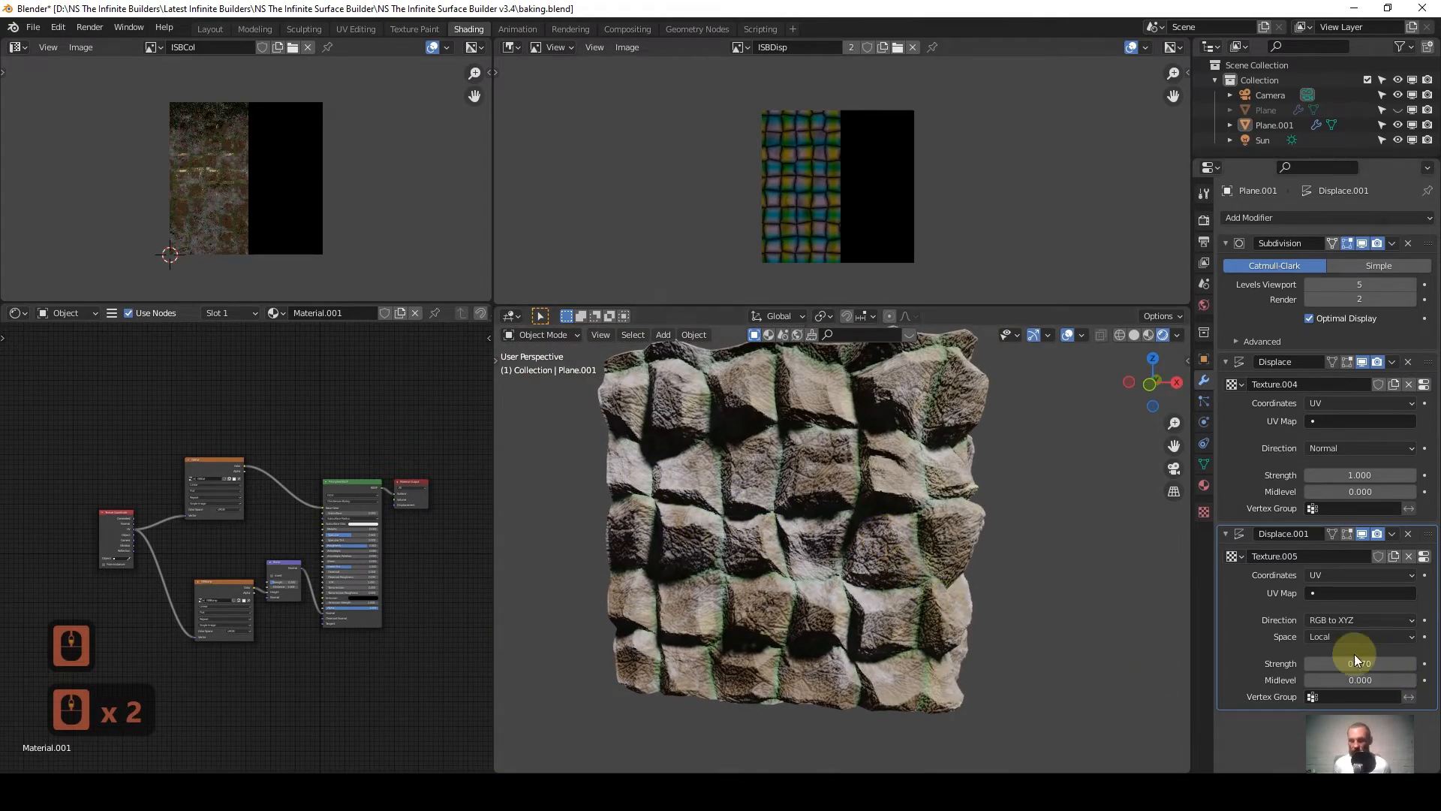
Change the Displace.001 texture type to Clouds with Voronoi F1 as its noise basis.
click(1205, 511)
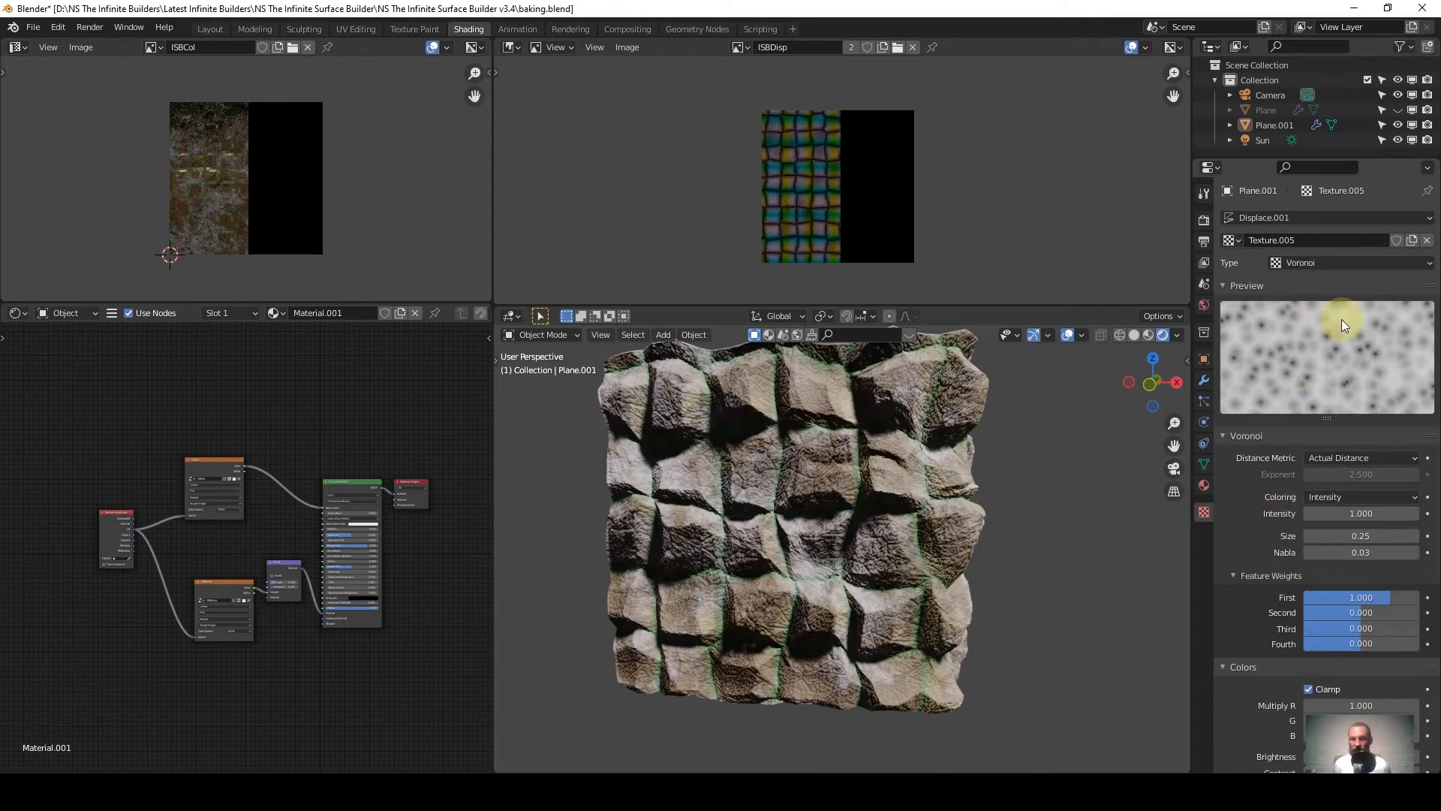
click(1339, 258)
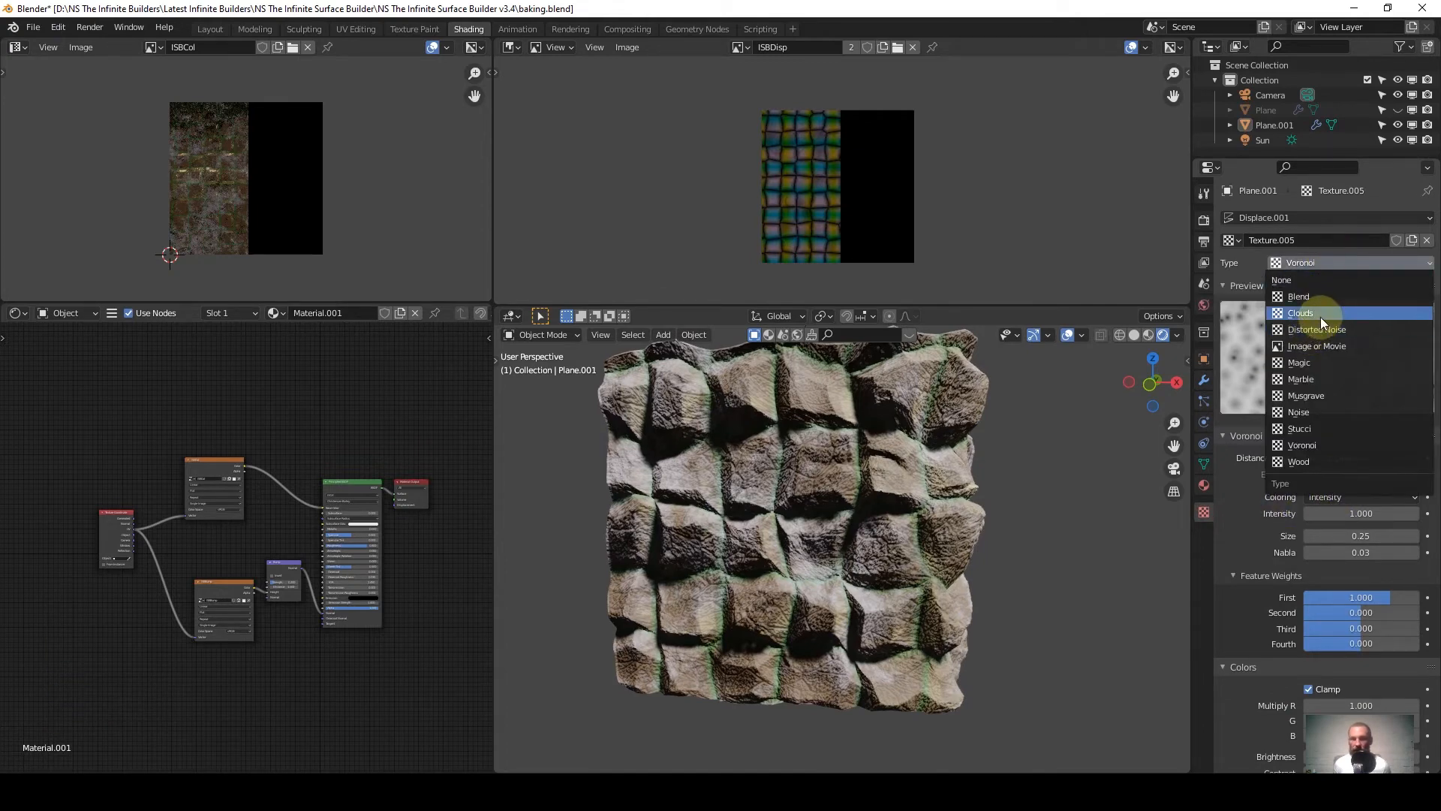
click(1321, 315)
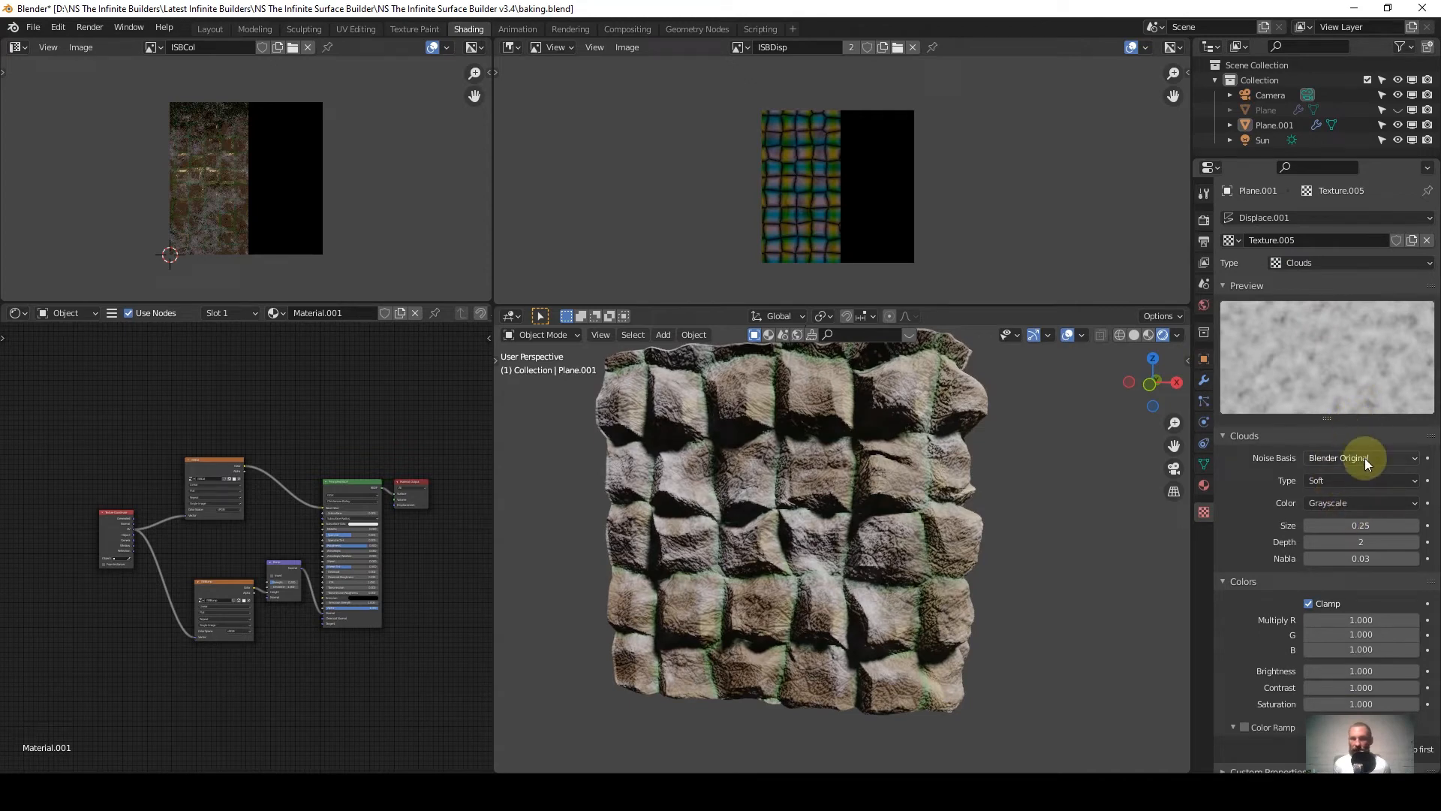
click(1365, 458)
click(1350, 528)
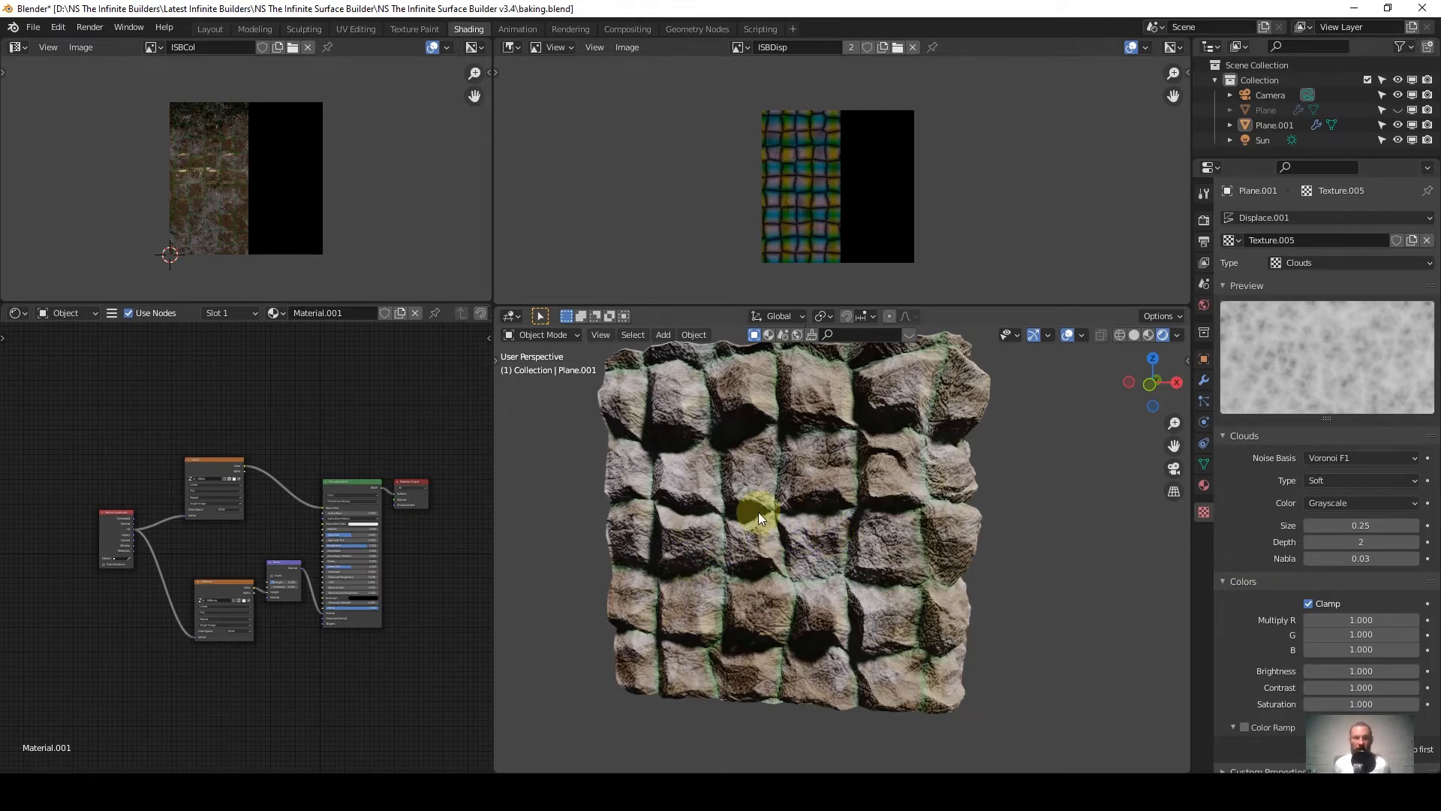
Set the render engine to Cycles and show the 3D viewport in rendered shading.
scroll(753, 507, down, 2)
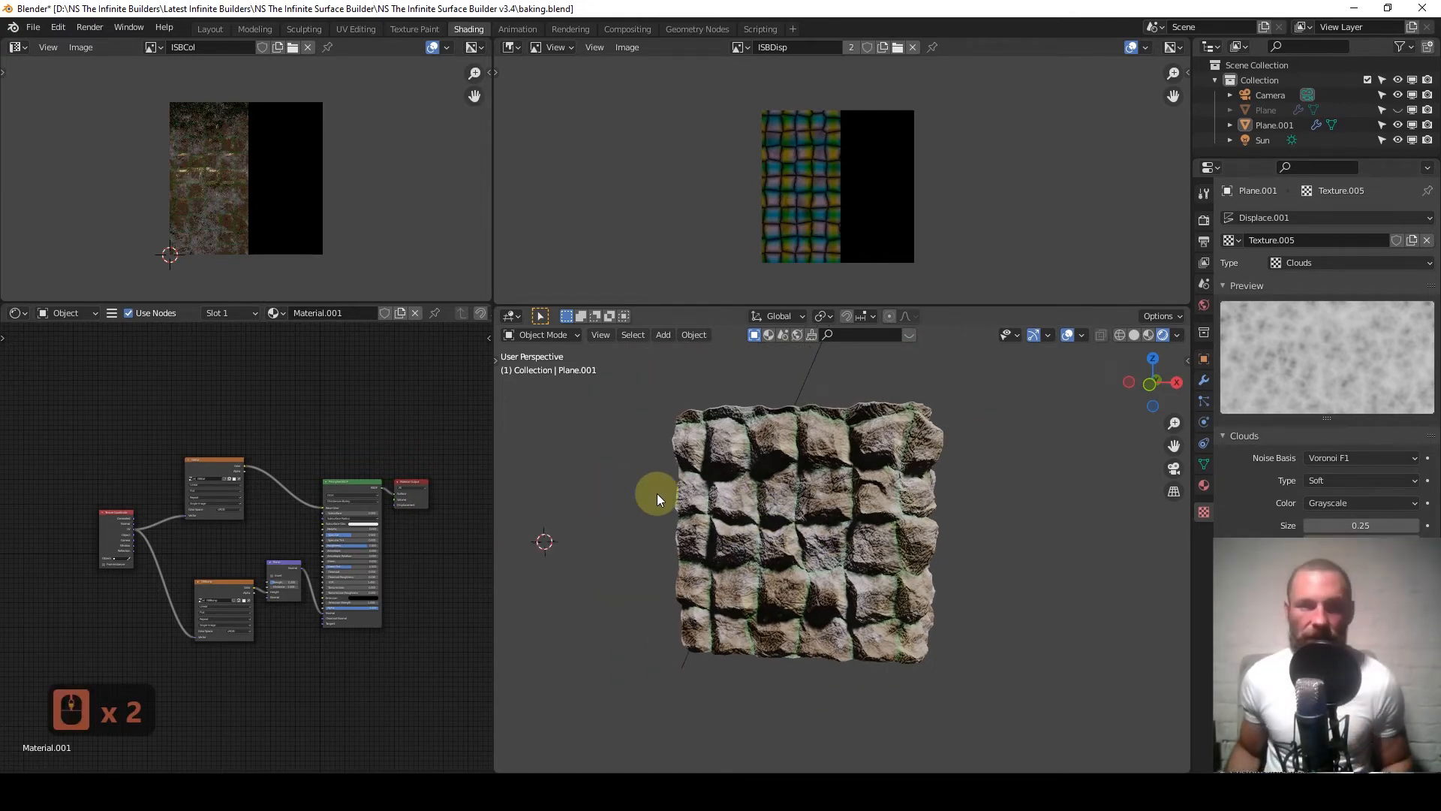
click(1134, 335)
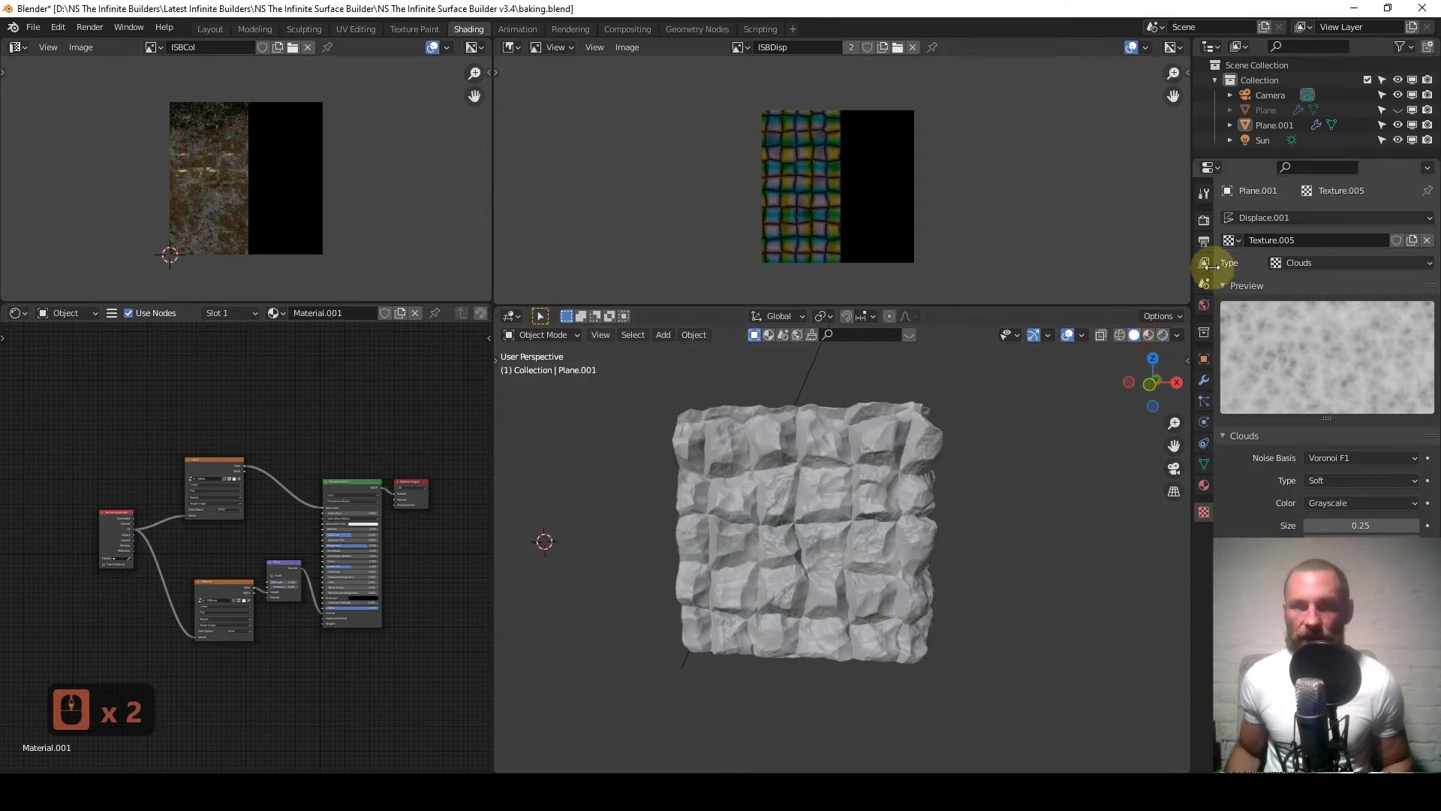
click(1203, 220)
click(1344, 218)
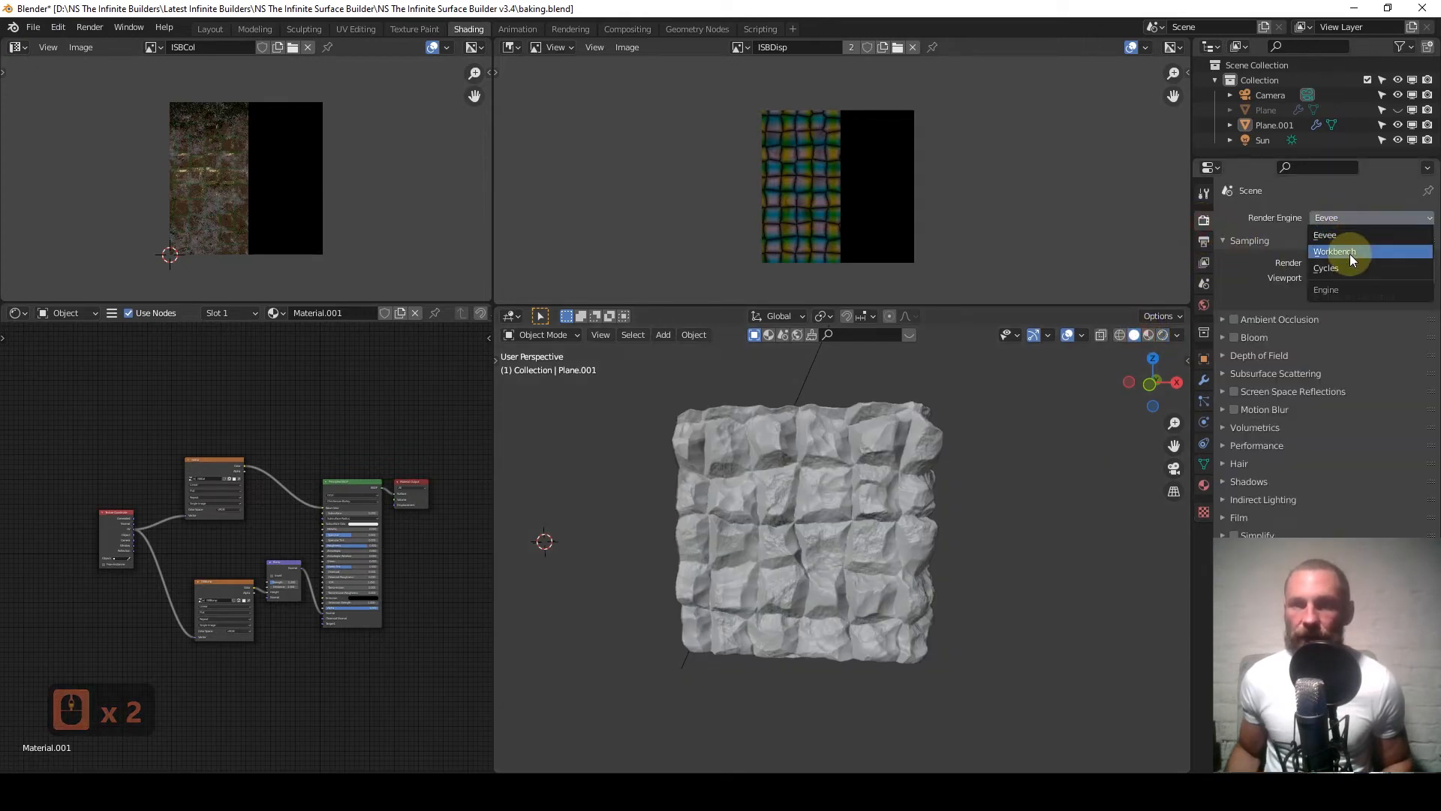
click(1354, 267)
click(1163, 335)
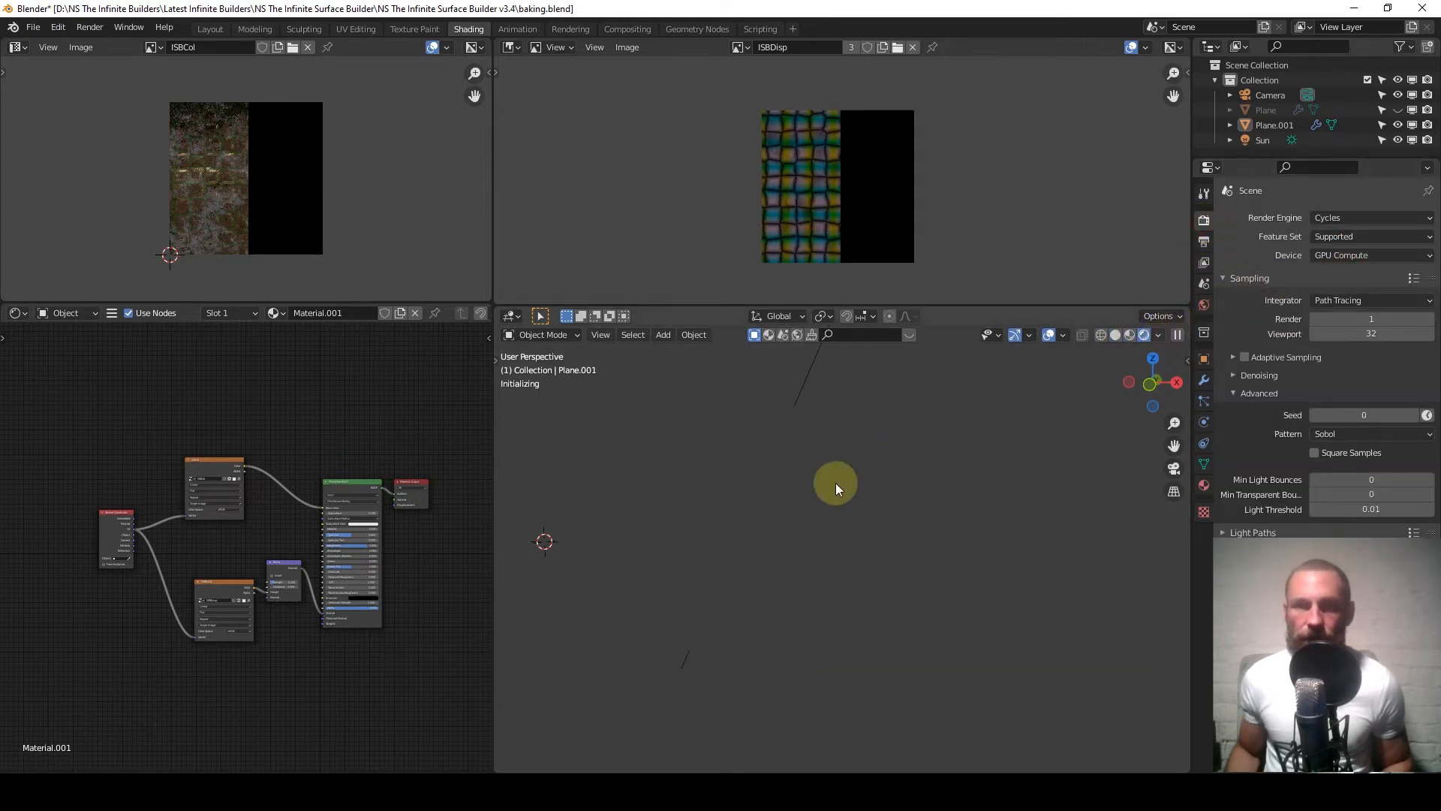
Unhide the original plane and compare it with Plane.001 from the front and up close at an angle.
key(alt+h)
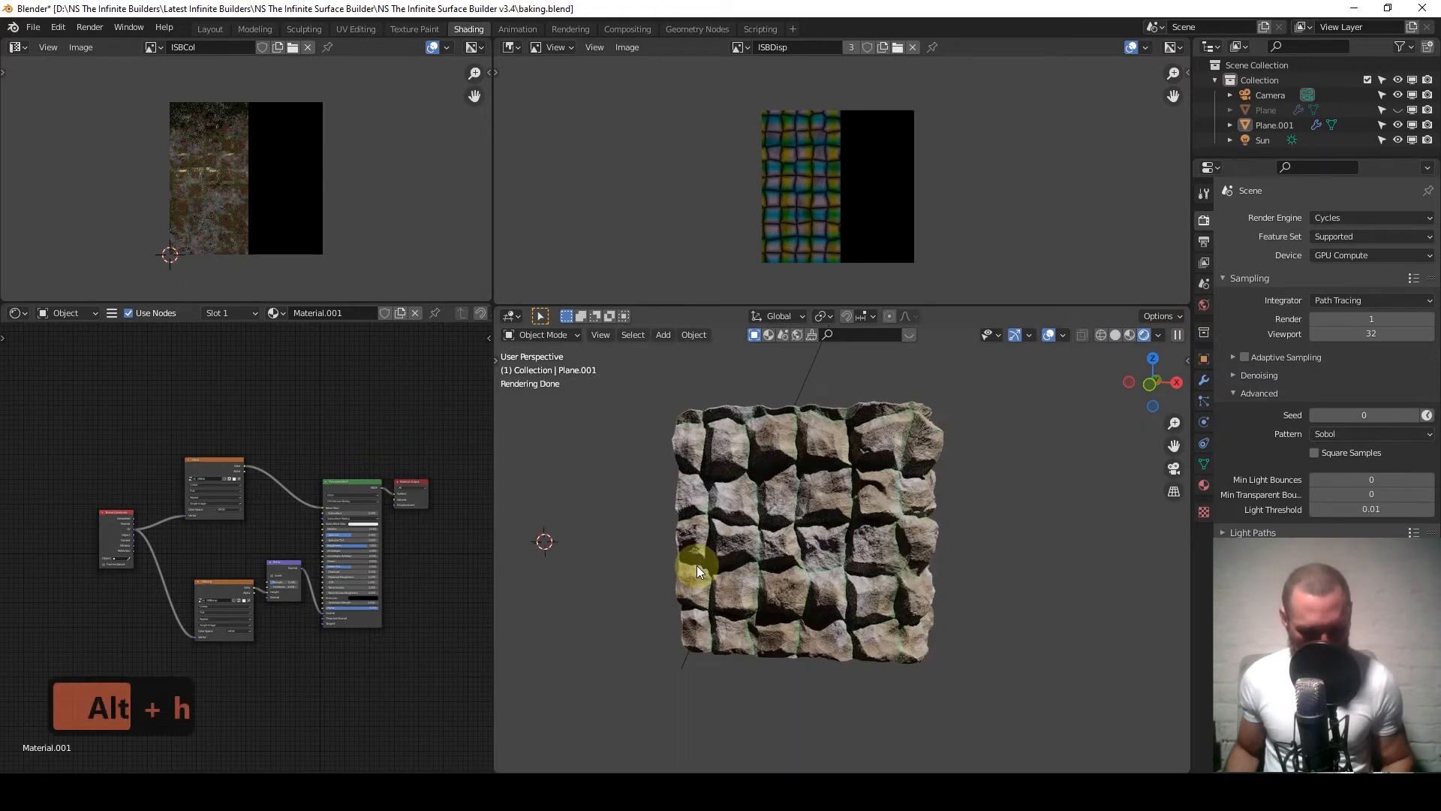
shift+middle_drag(649, 533, 794, 534)
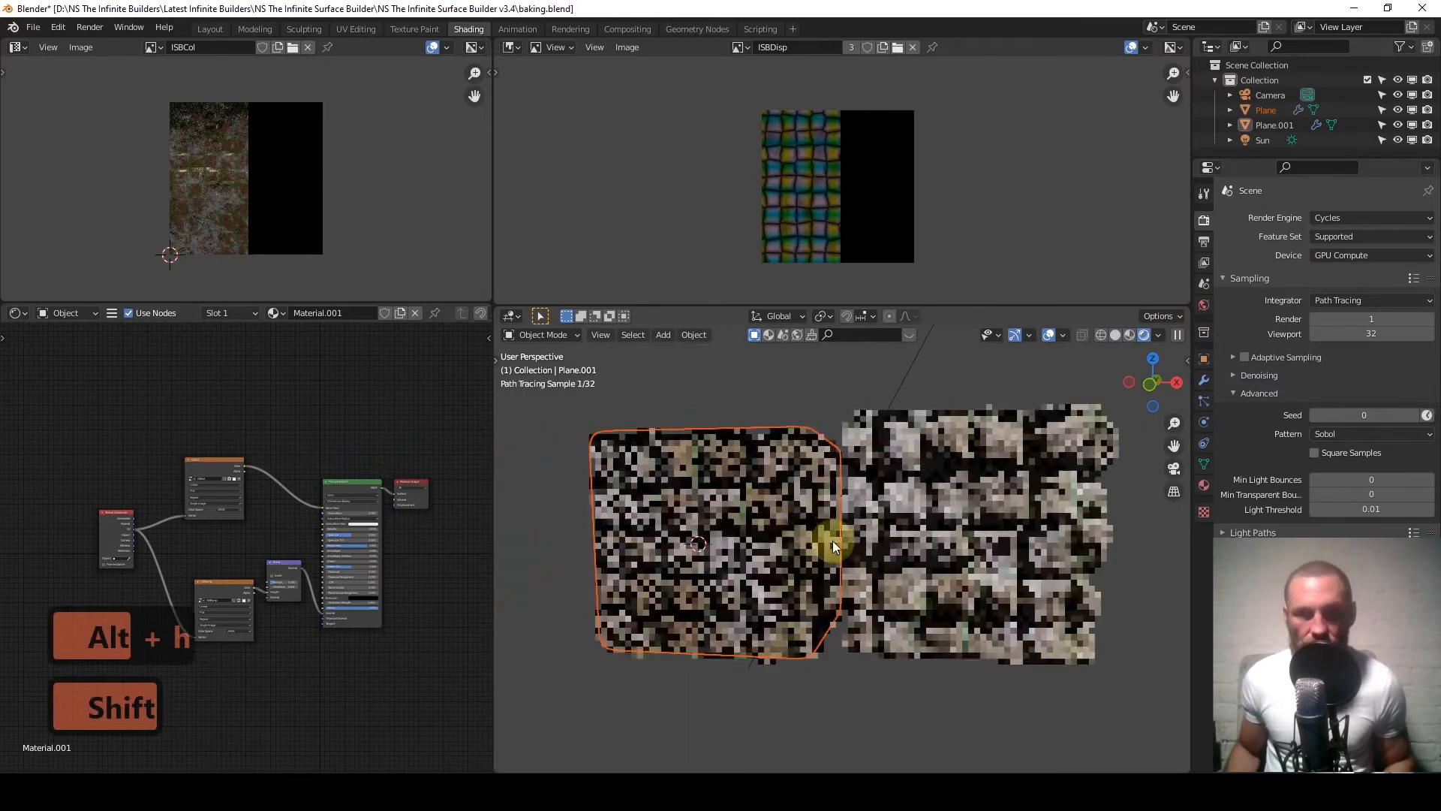
key(1)
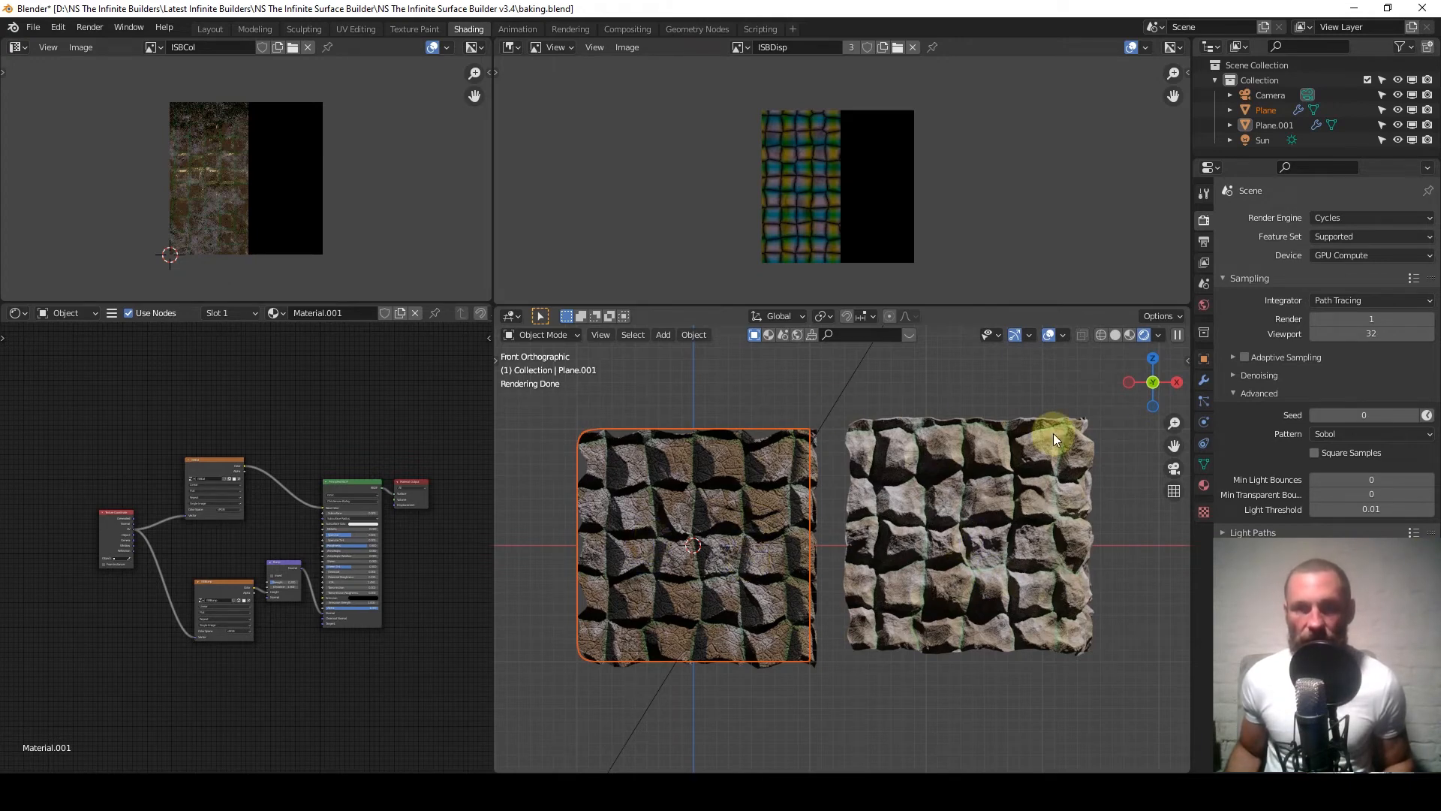
click(1204, 380)
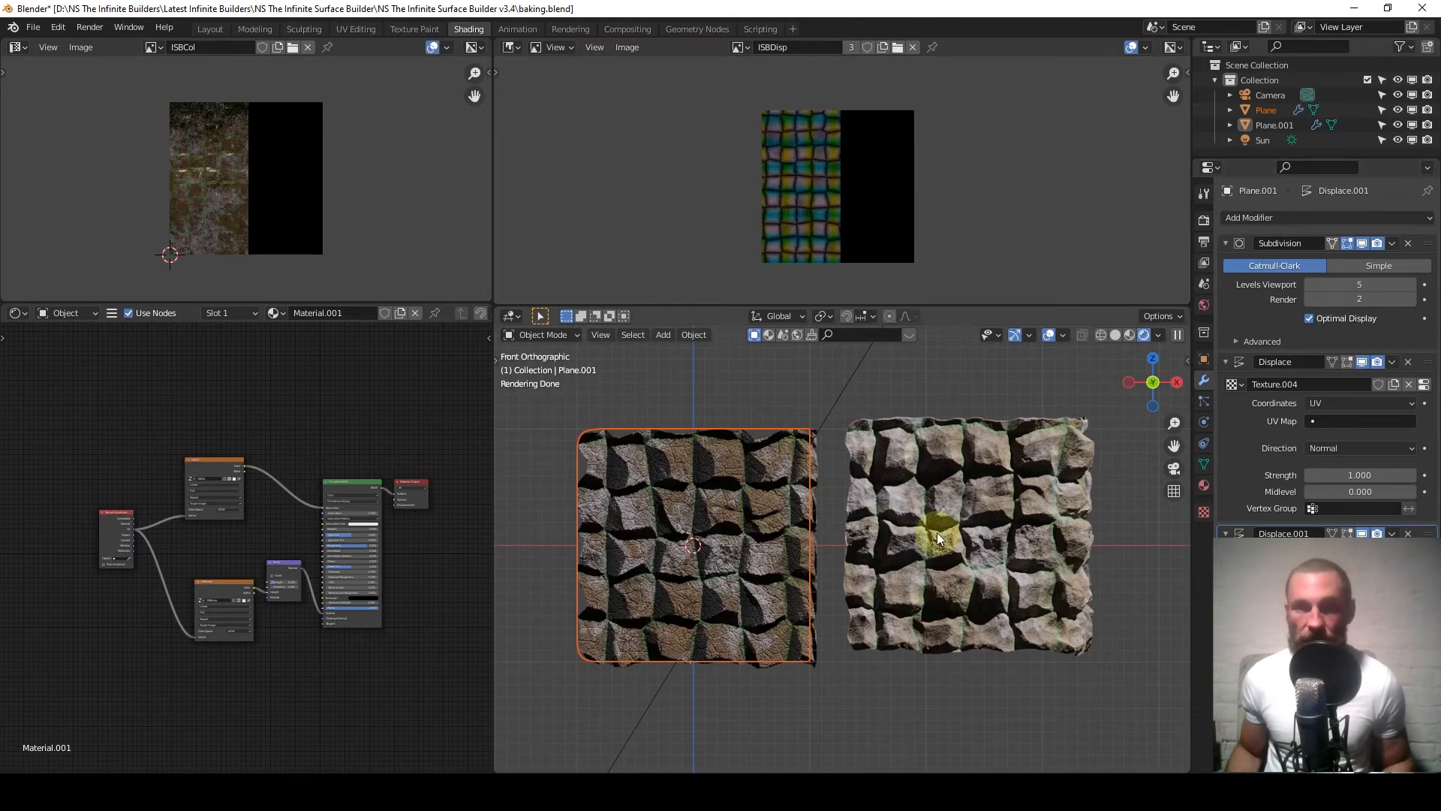
mouse_move(956, 466)
middle_down()
mouse_move(989, 461)
mouse_move(908, 482)
mouse_move(1027, 475)
mouse_move(873, 487)
middle_up()
scroll(1024, 506, up, 3)
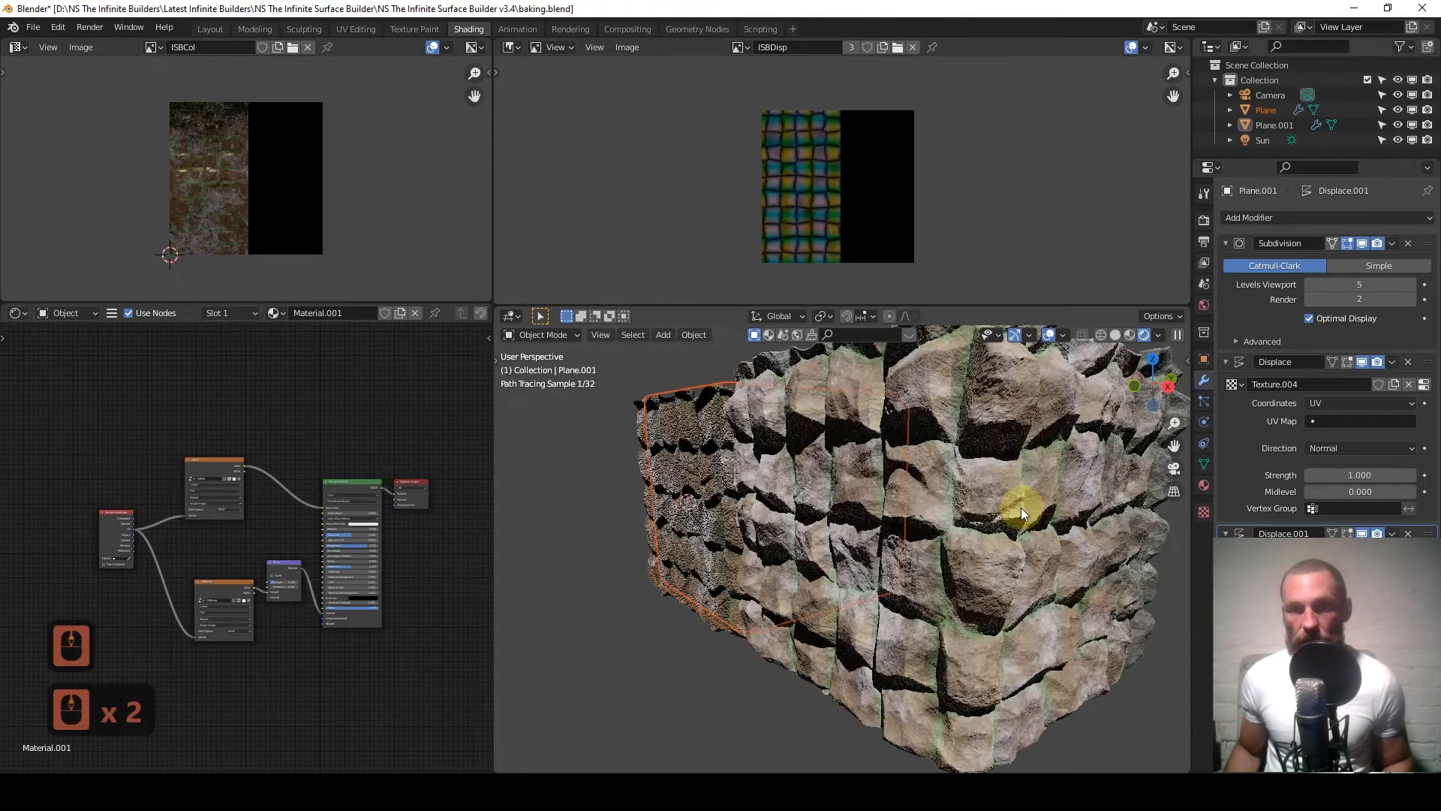
scroll(935, 475, up, 3)
scroll(968, 484, down, 3)
middle_drag(989, 492, 616, 570)
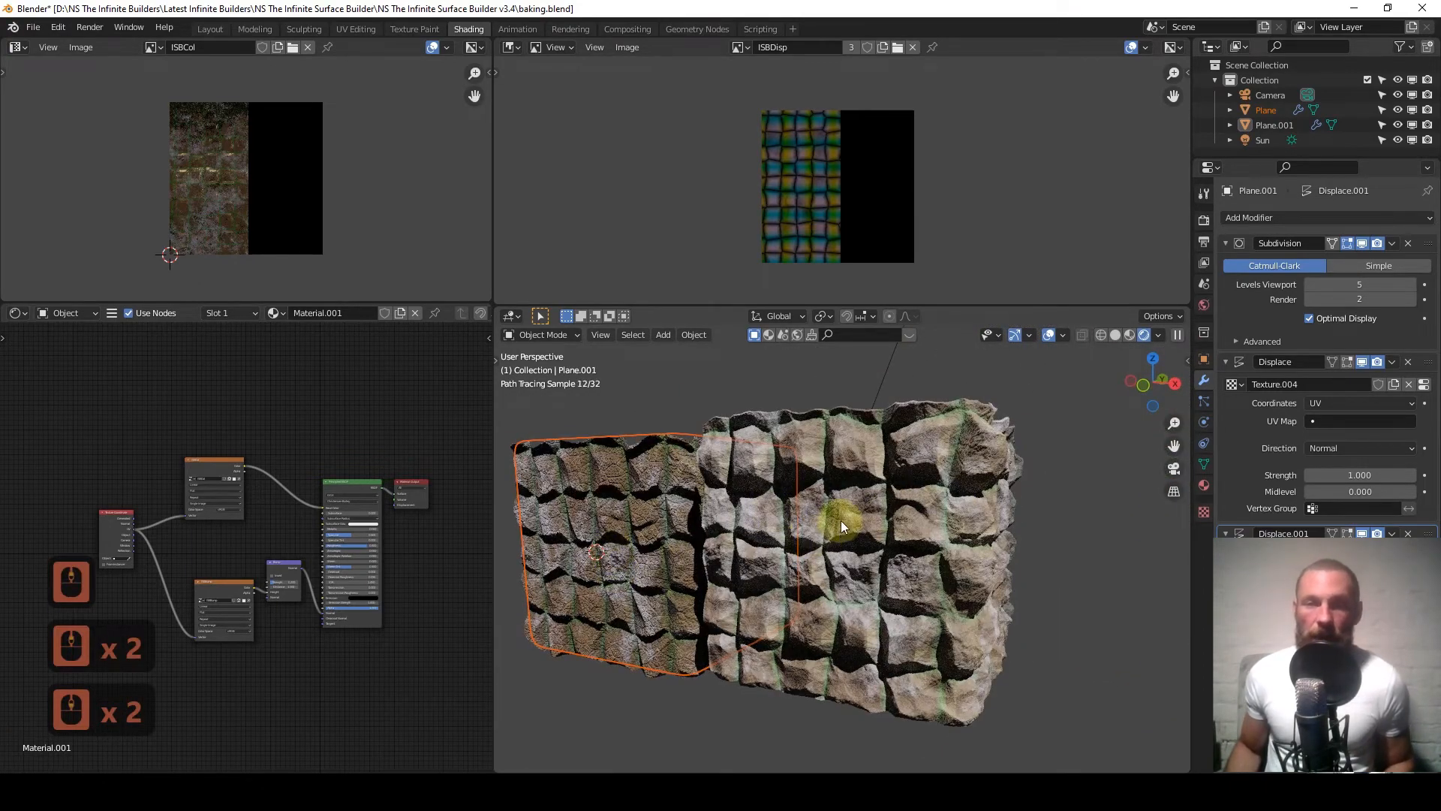
Select Plane.001 and apply its Subdivision, Displace and Displace.001 modifiers to the mesh.
click(918, 485)
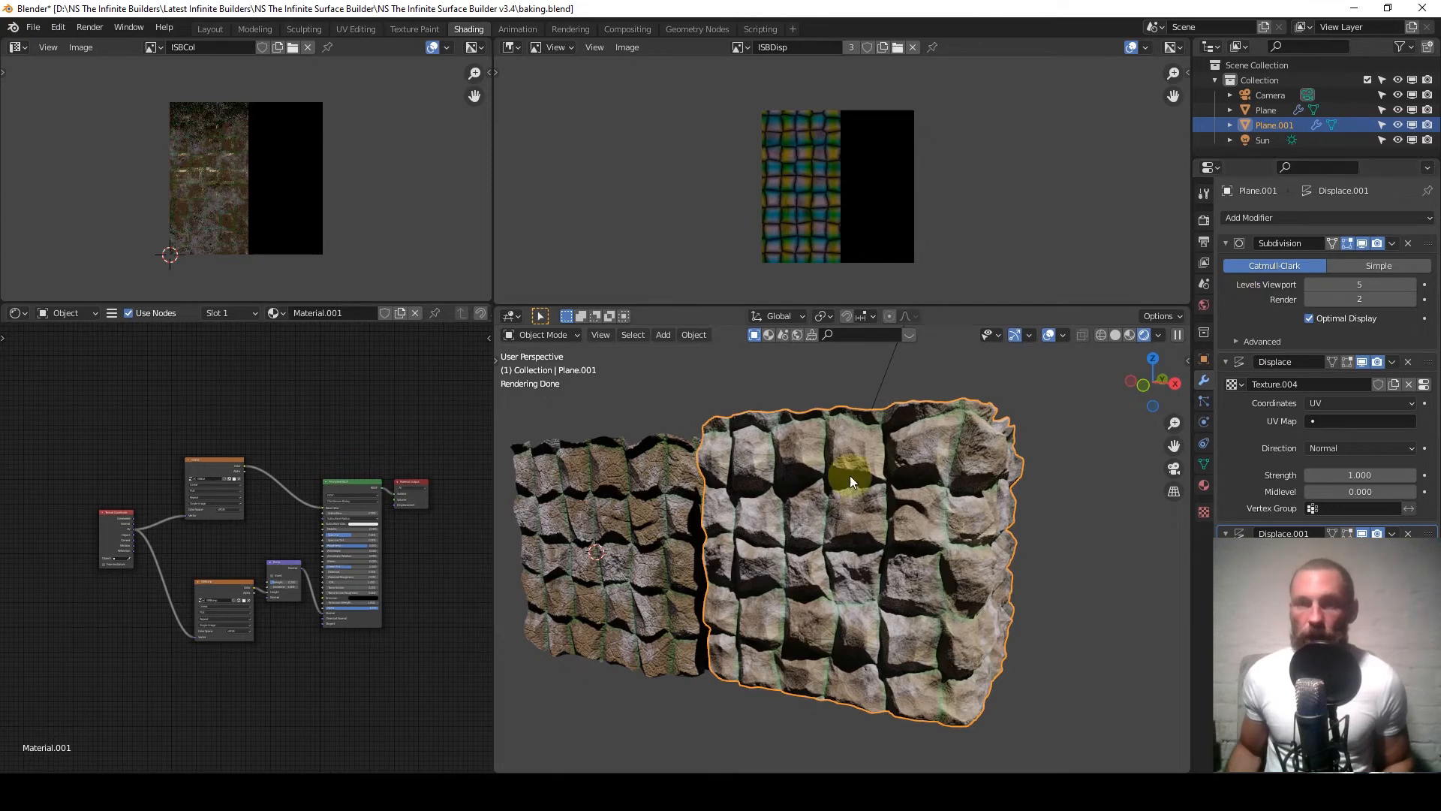
key(ctrl)
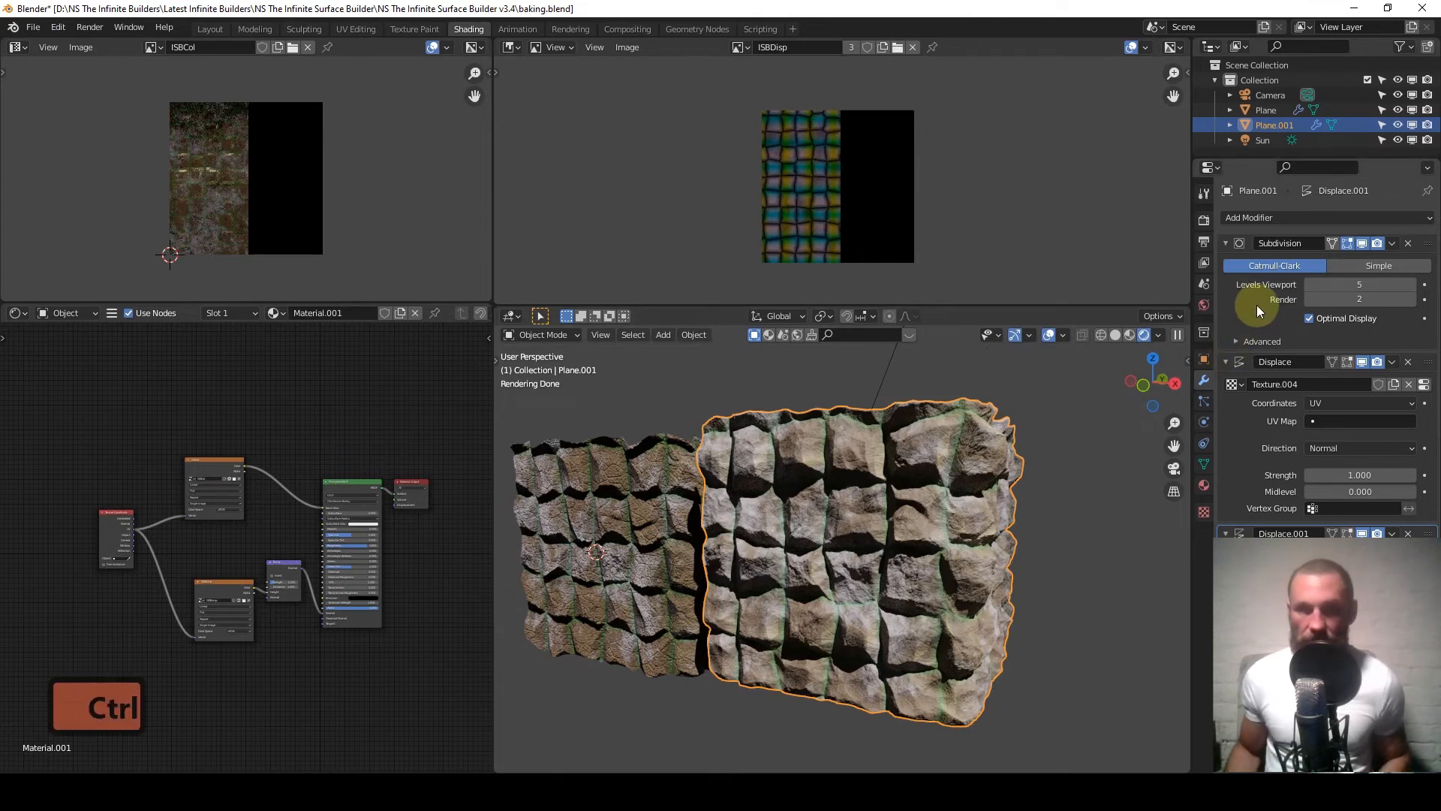
key(ctrl+a)
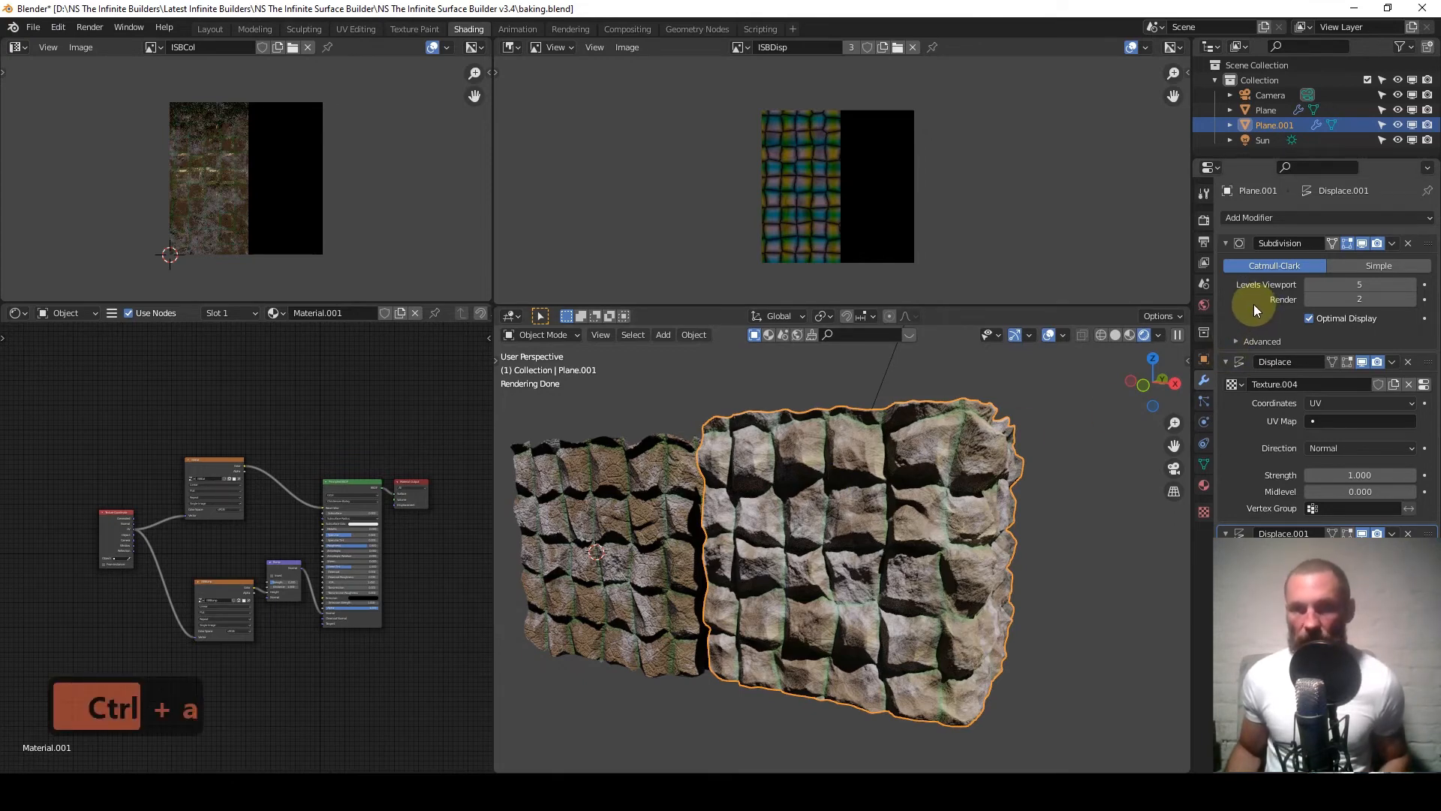
key(ctrl+a)
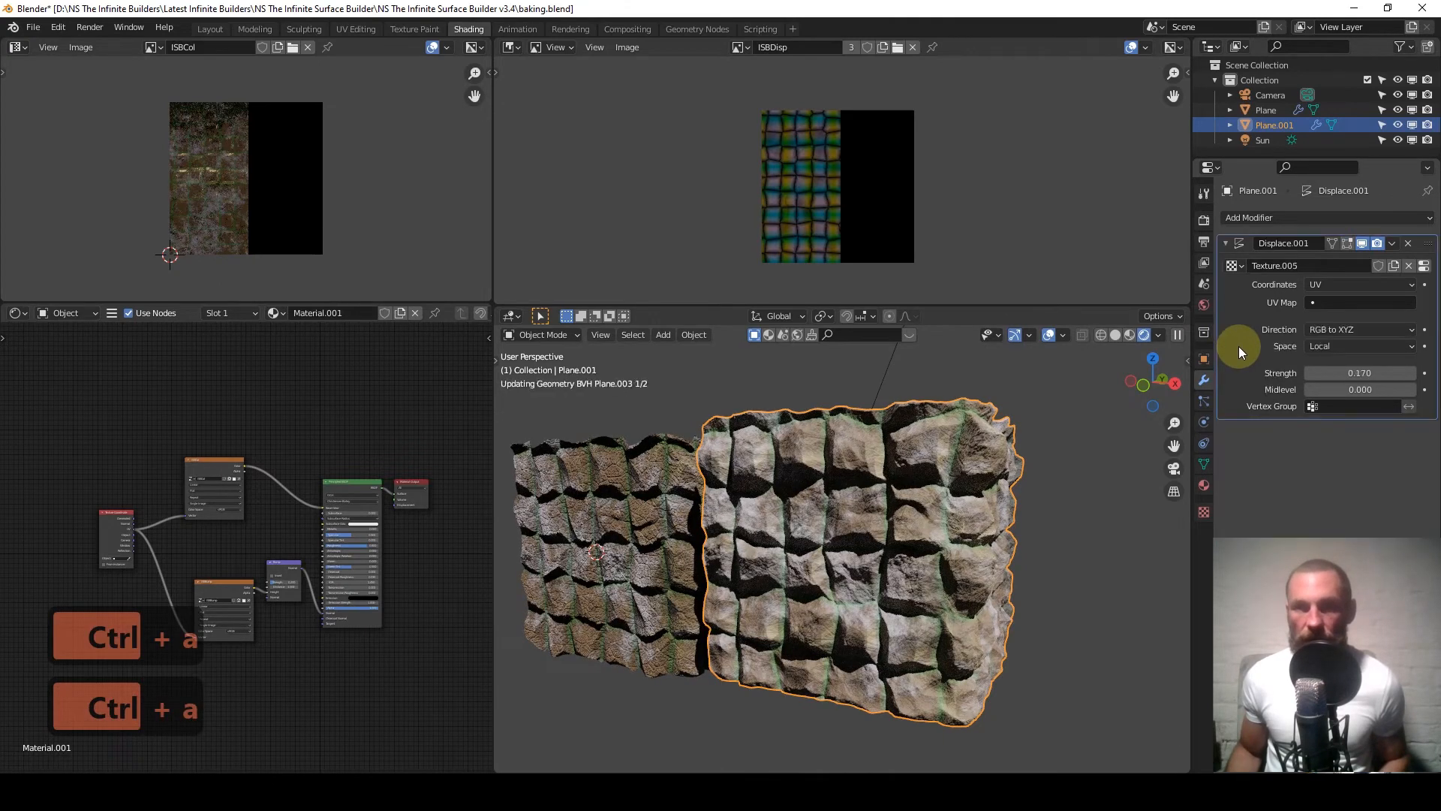
key(ctrl+a)
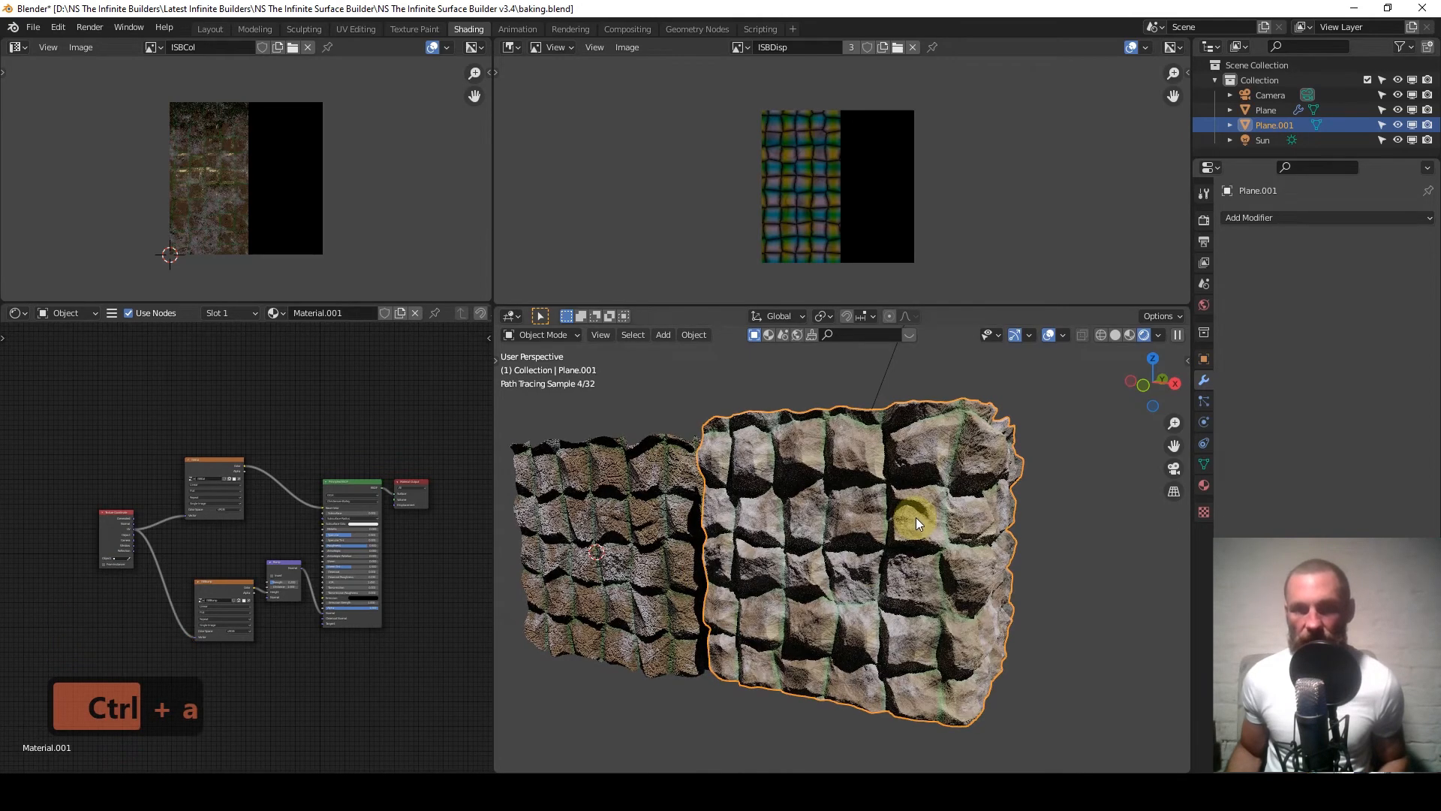
Show the 3D viewport in solid shading and examine the applied mesh density of Plane.001 in Edit Mode.
scroll(917, 516, up, 5)
click(1117, 335)
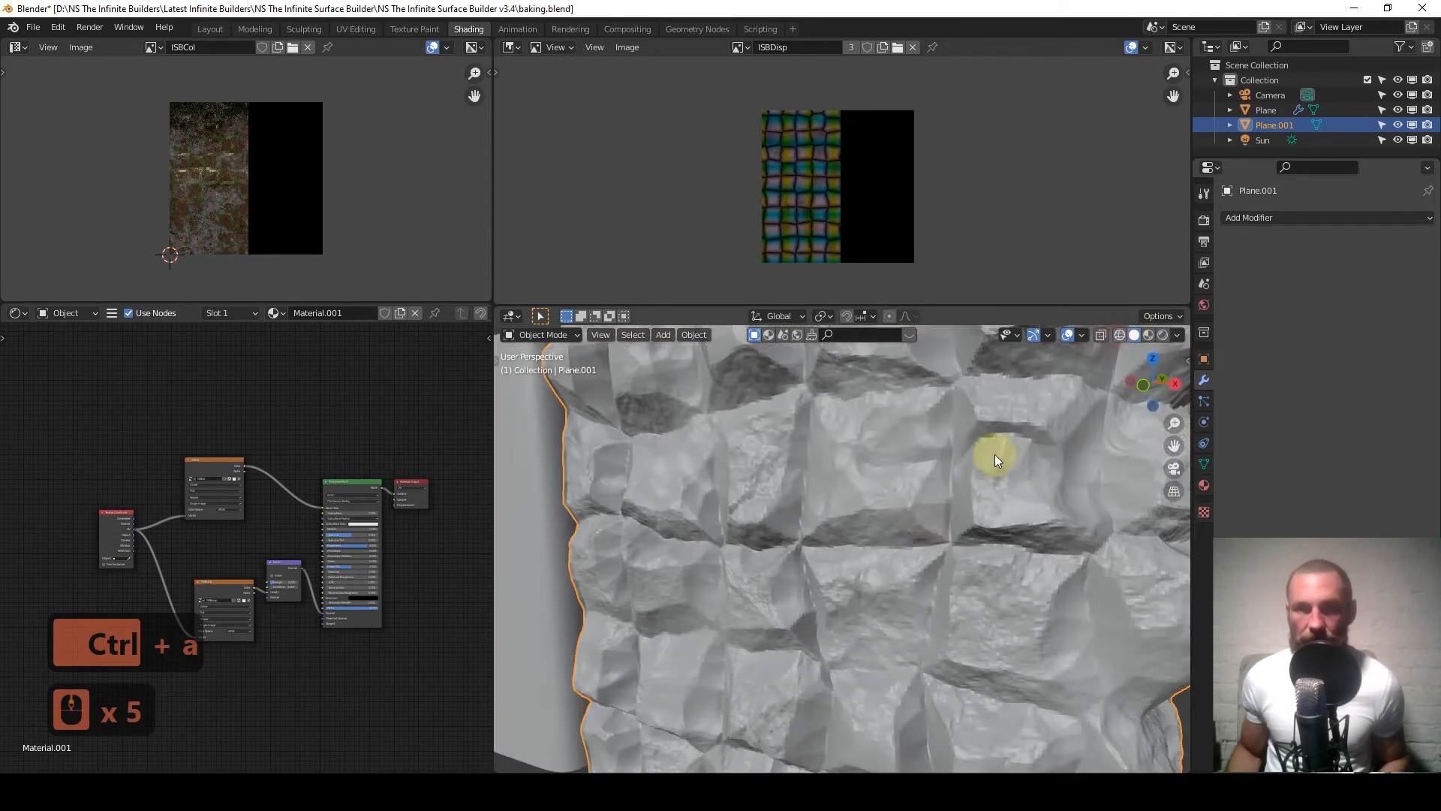
scroll(916, 547, down, 3)
middle_drag(943, 531, 836, 524)
key(Tab)
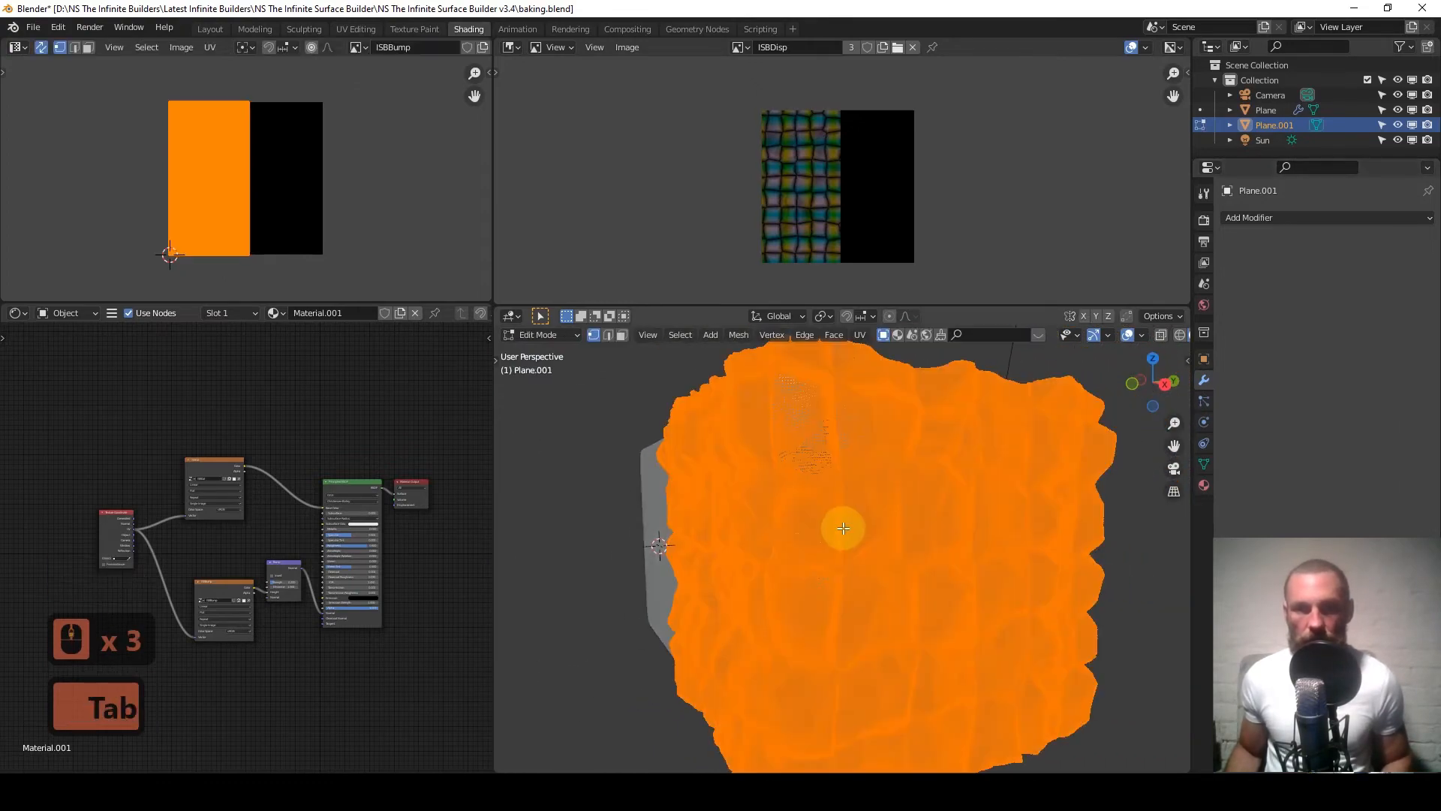
scroll(847, 523, up, 8)
scroll(848, 526, down, 5)
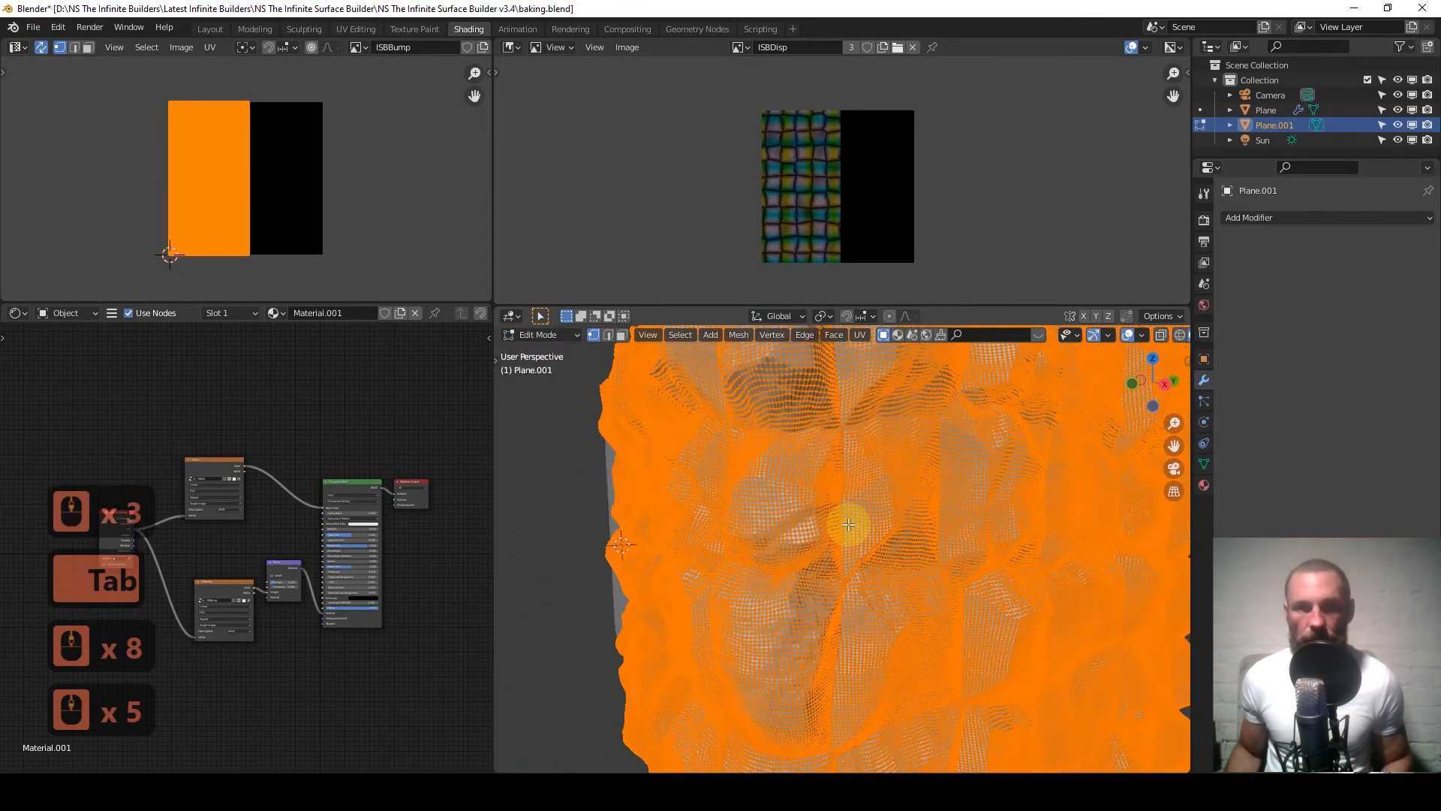
scroll(848, 525, up, 9)
scroll(850, 524, down, 5)
key(Tab)
scroll(850, 519, down, 10)
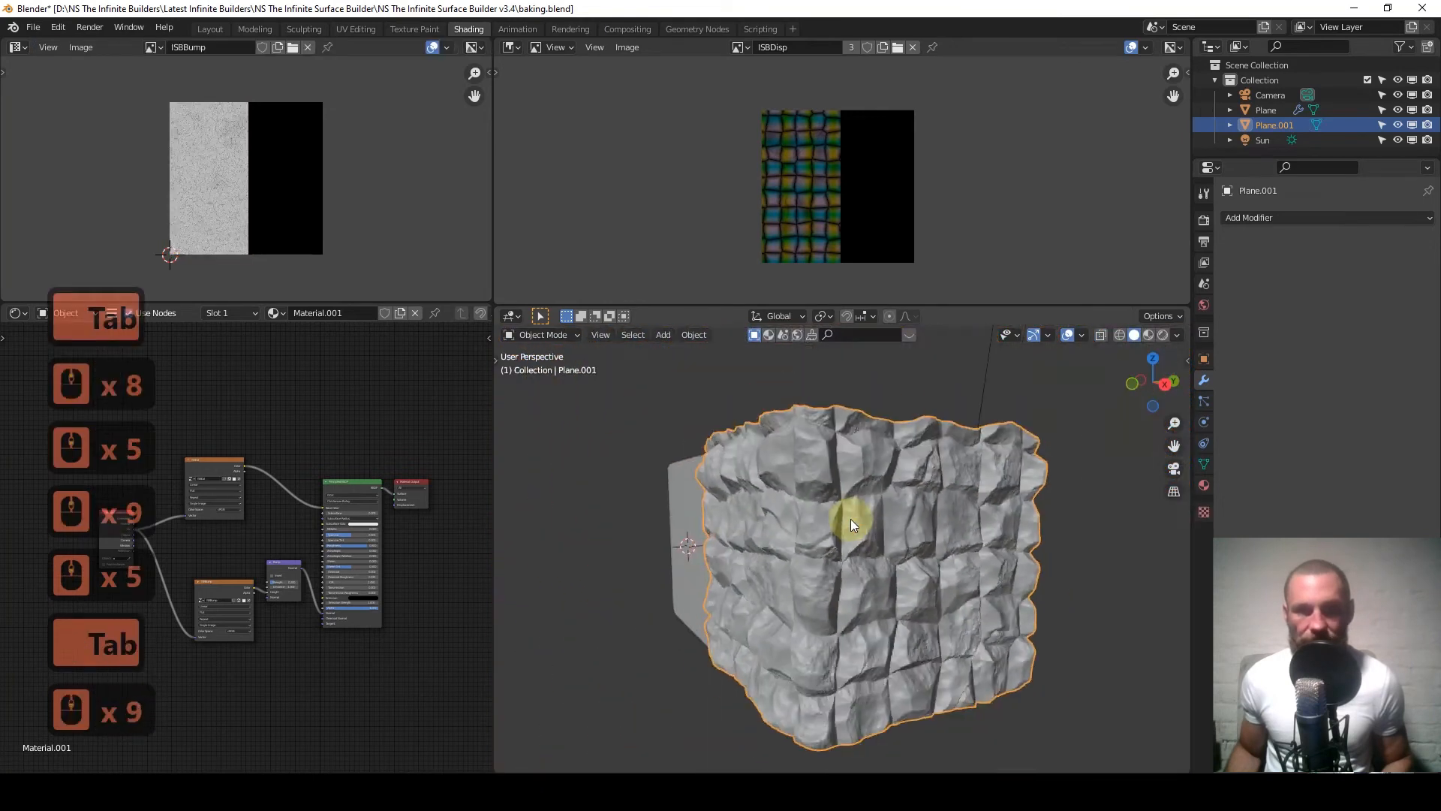
Switch the 3D viewport back to rendered shading and examine both planes side by side and up close.
shift+middle_drag(946, 548, 1092, 503)
middle_drag(897, 547, 886, 507)
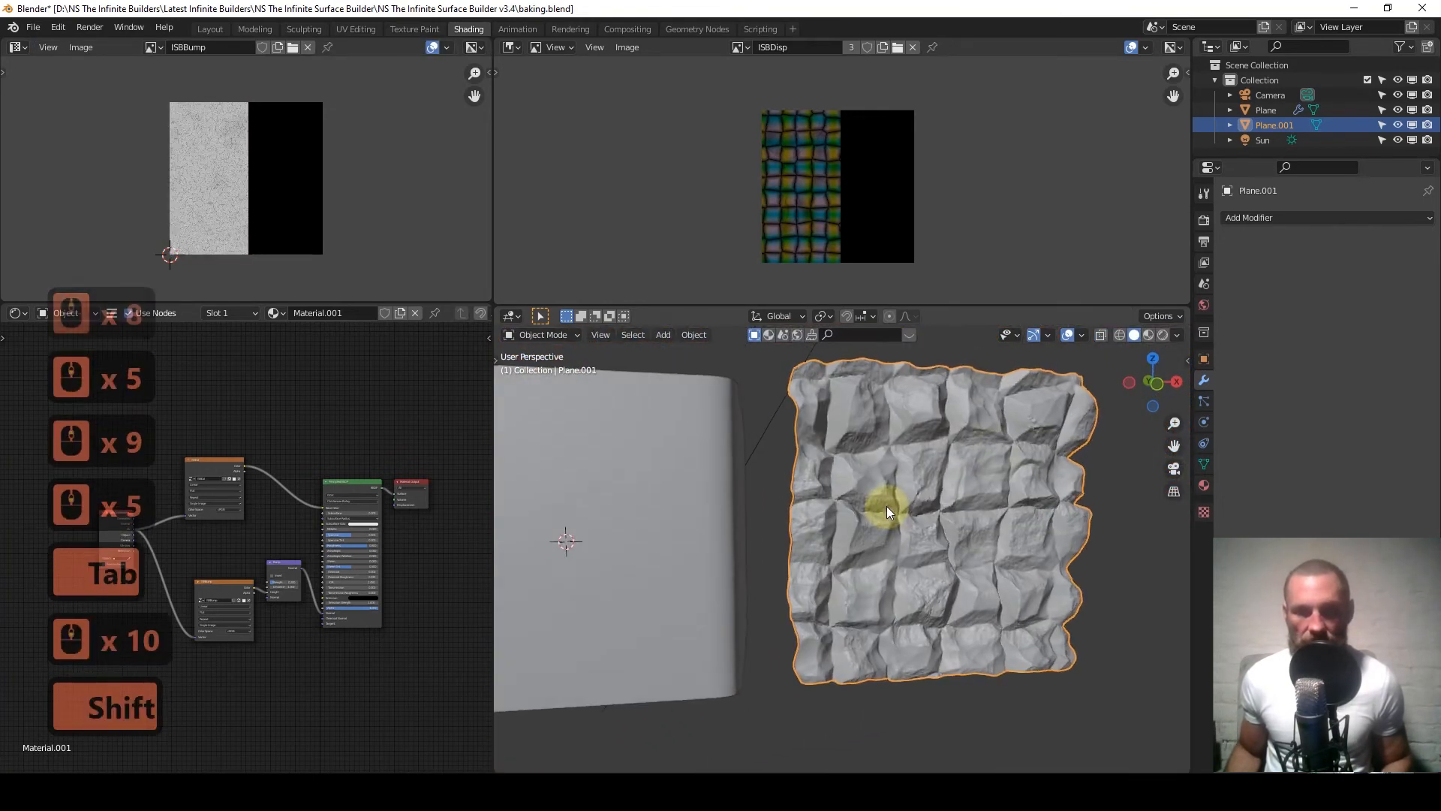
scroll(974, 512, down, 1)
middle_drag(975, 510, 905, 536)
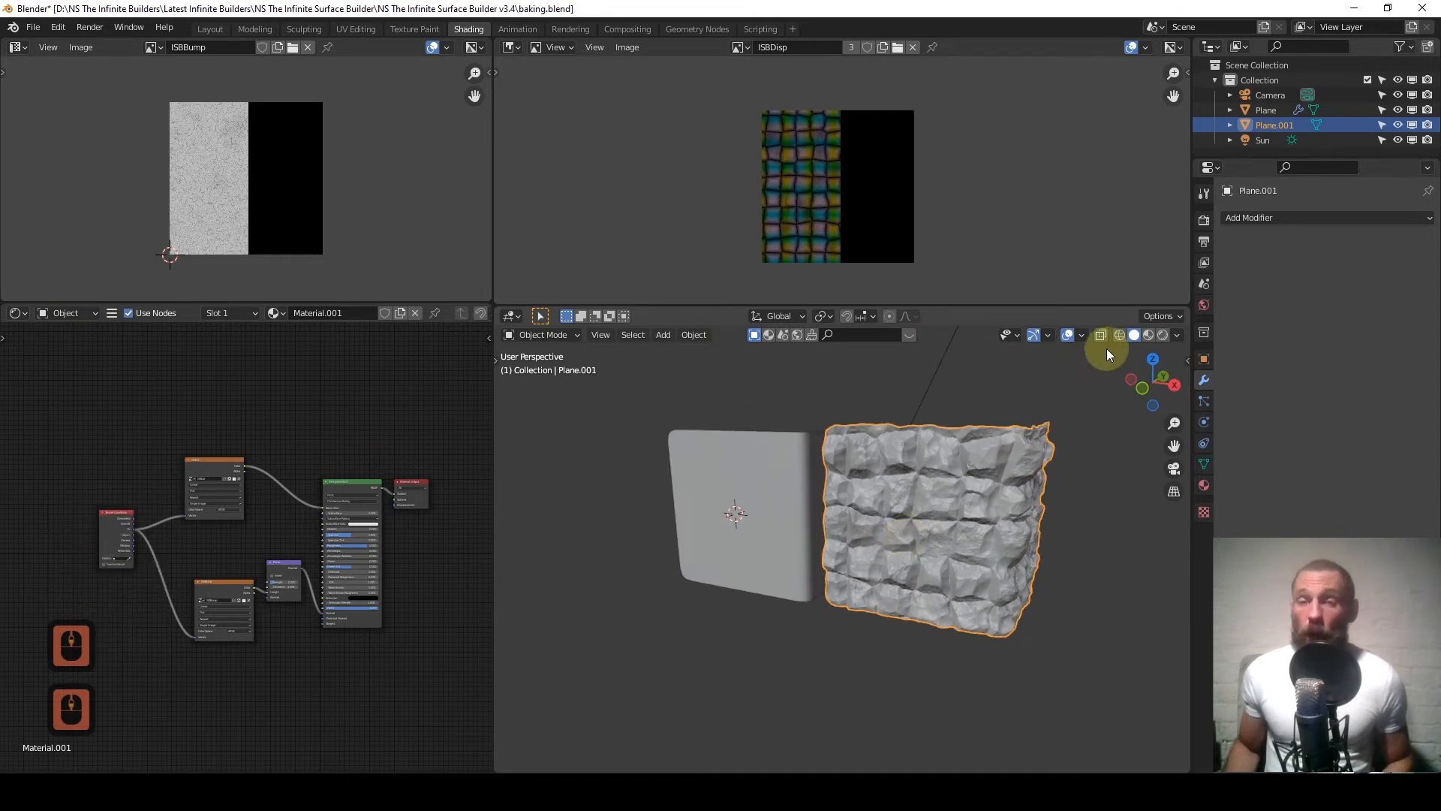
click(1163, 335)
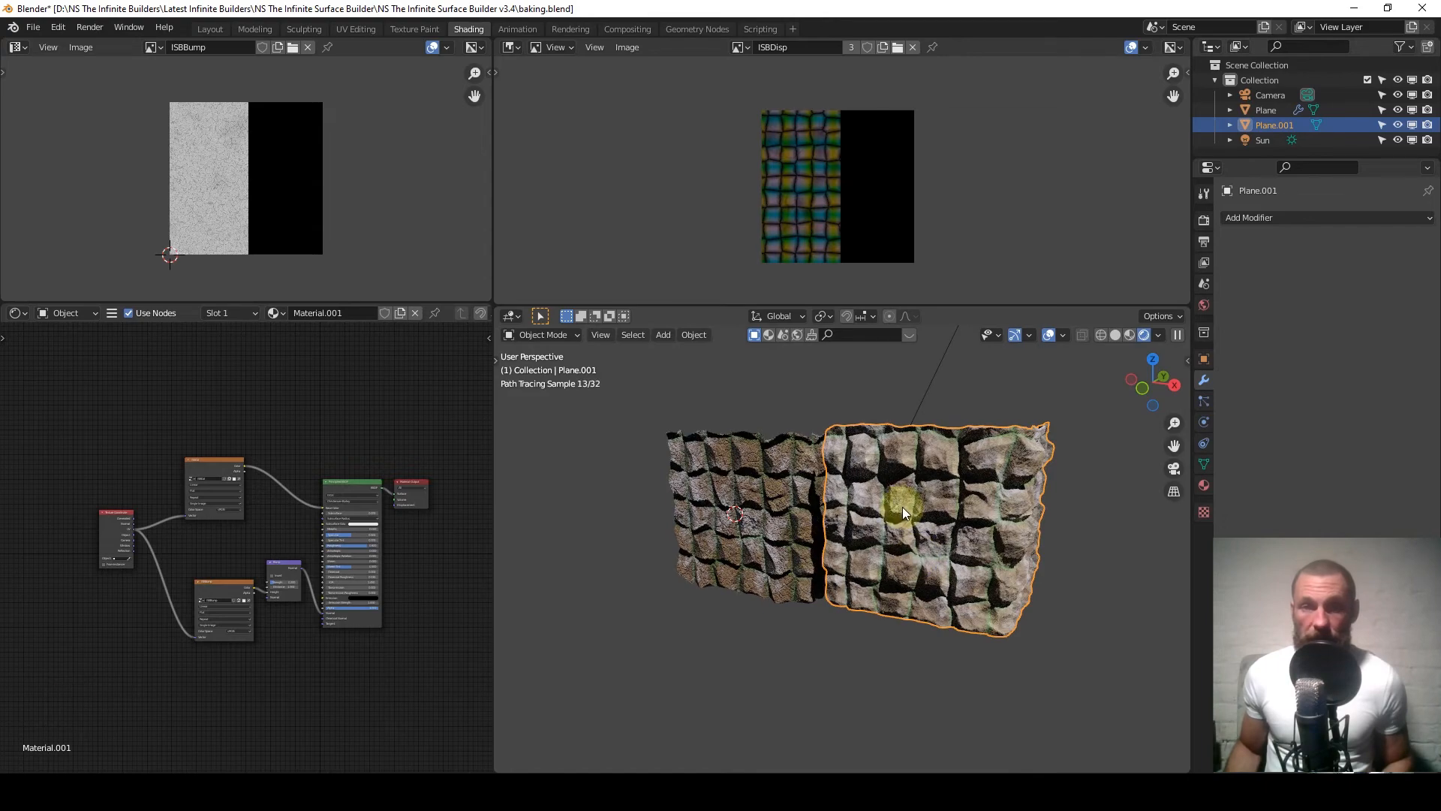
scroll(900, 503, up, 5)
middle_drag(854, 572, 880, 523)
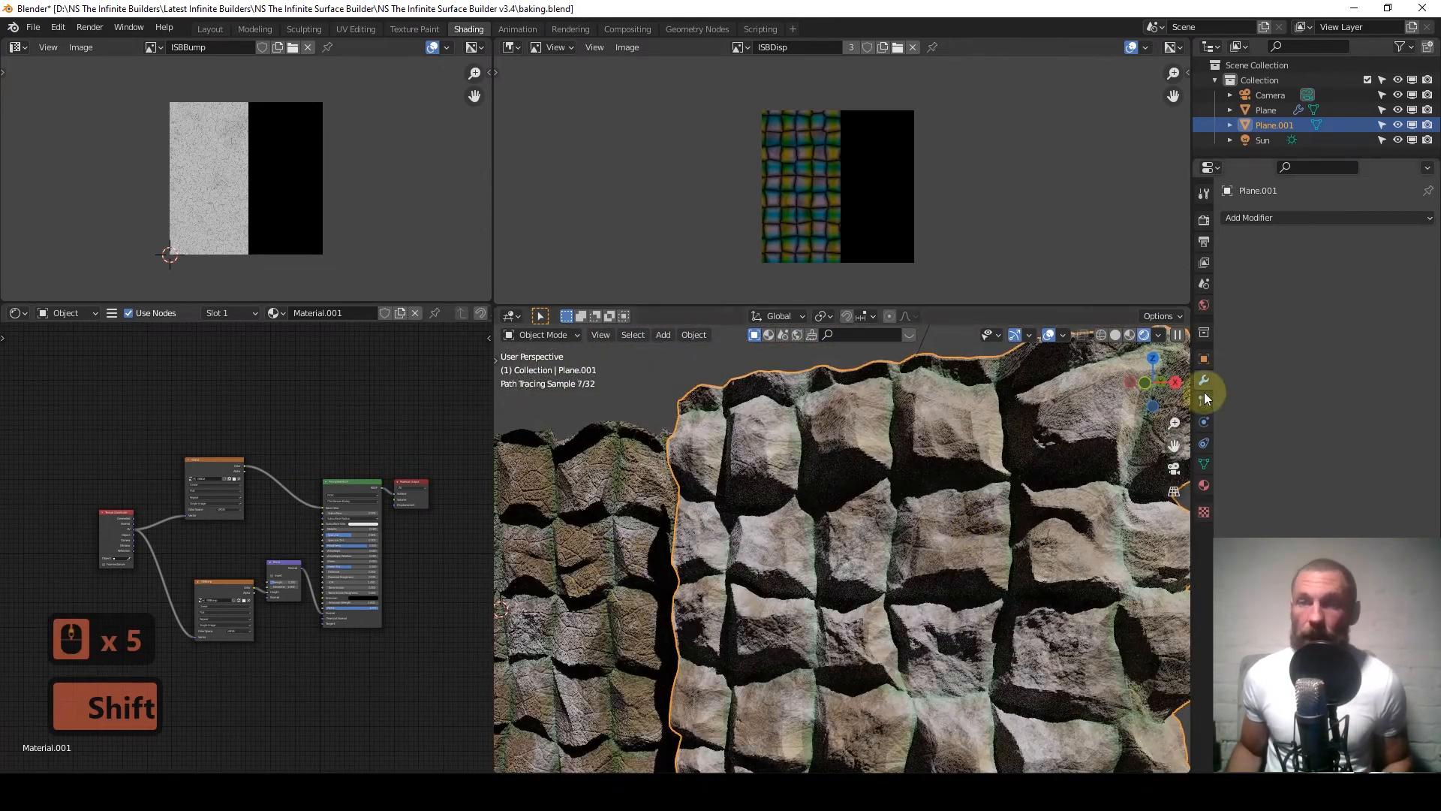
Add an Ambient Occlusion input node to Material.001 in the empty space above the ISBCol image texture.
scroll(221, 383, up, 4)
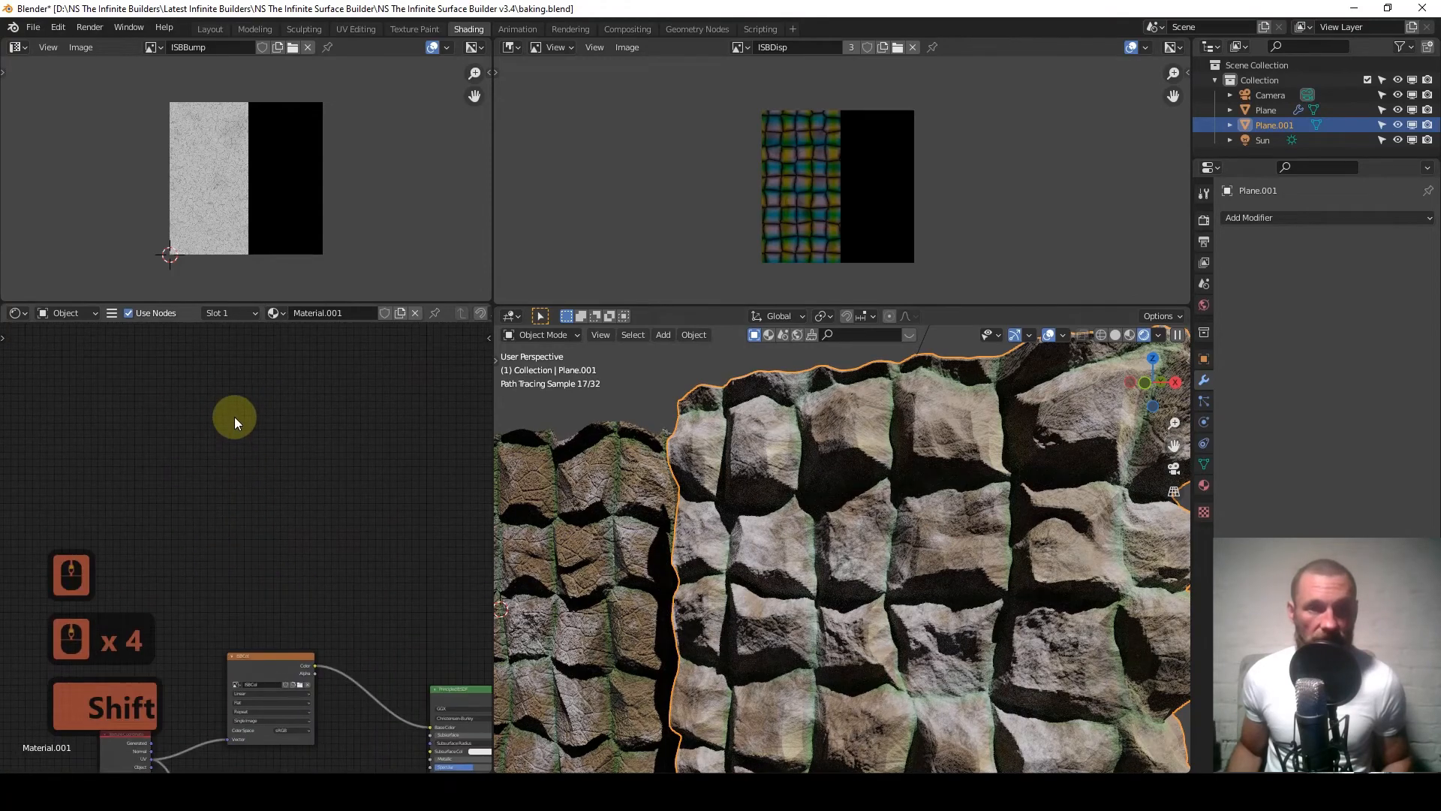
key(shift+a)
mouse_move(238, 438)
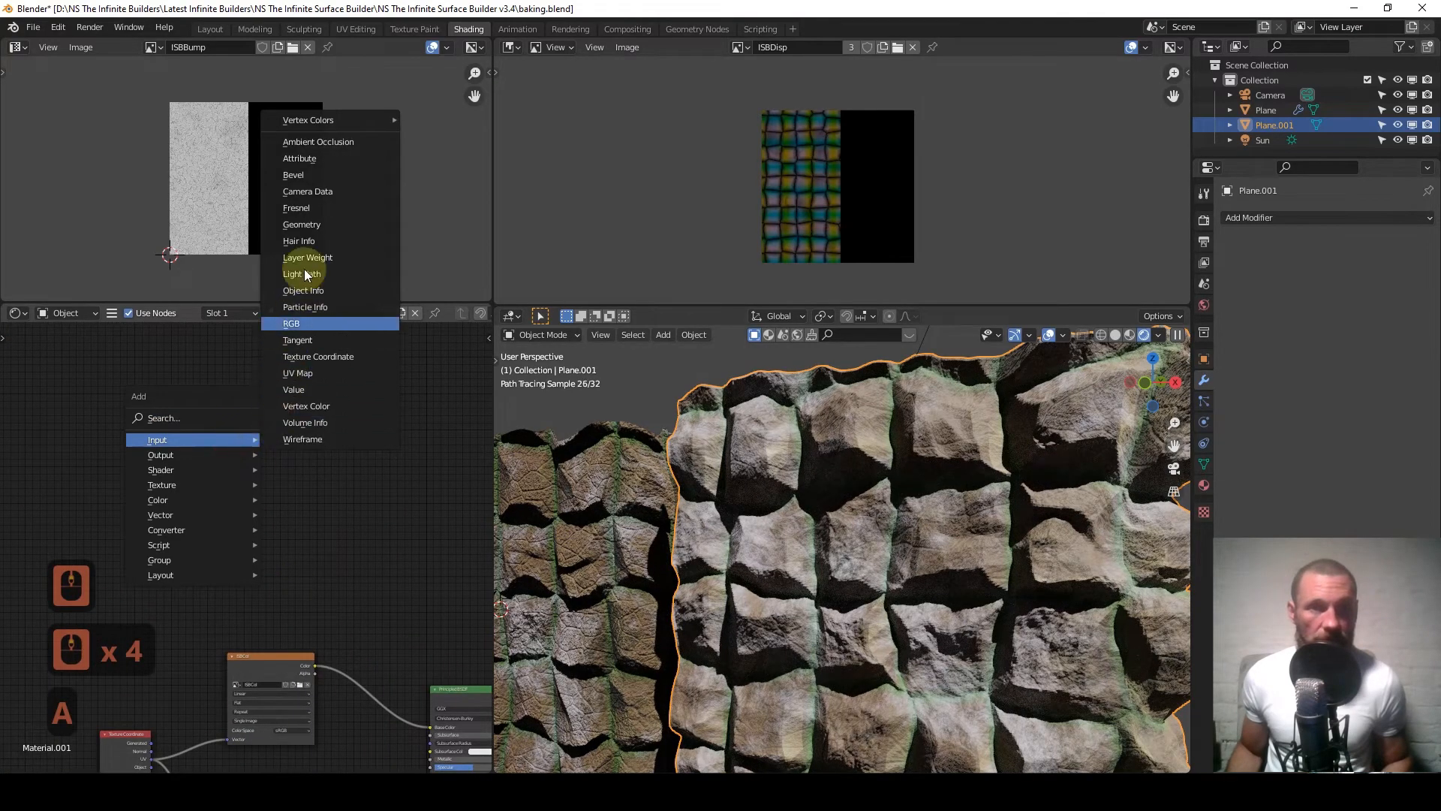
click(335, 144)
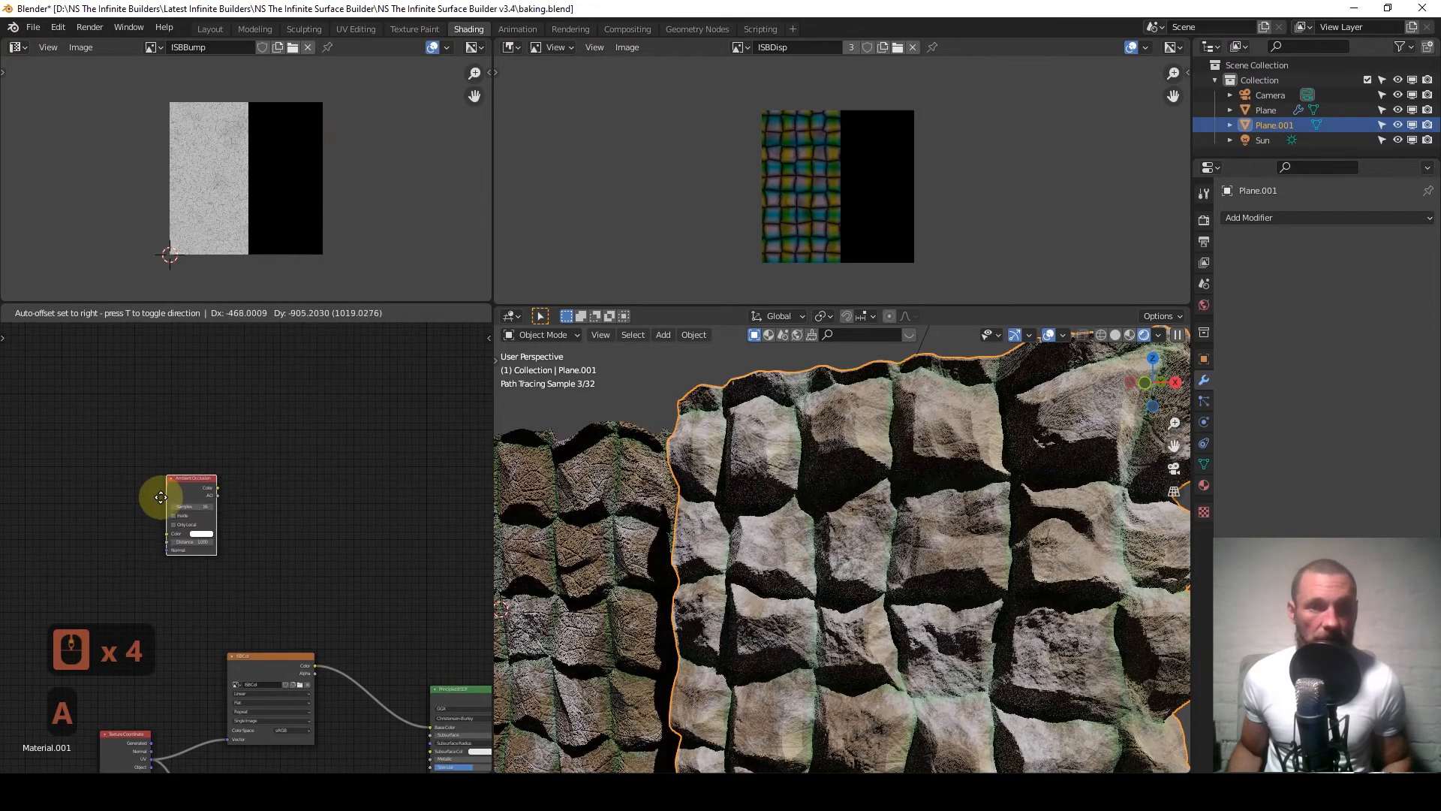
click(154, 520)
Add a ColorRamp node beside the Ambient Occlusion node and a MixRGB node below and beyond it.
key(q)
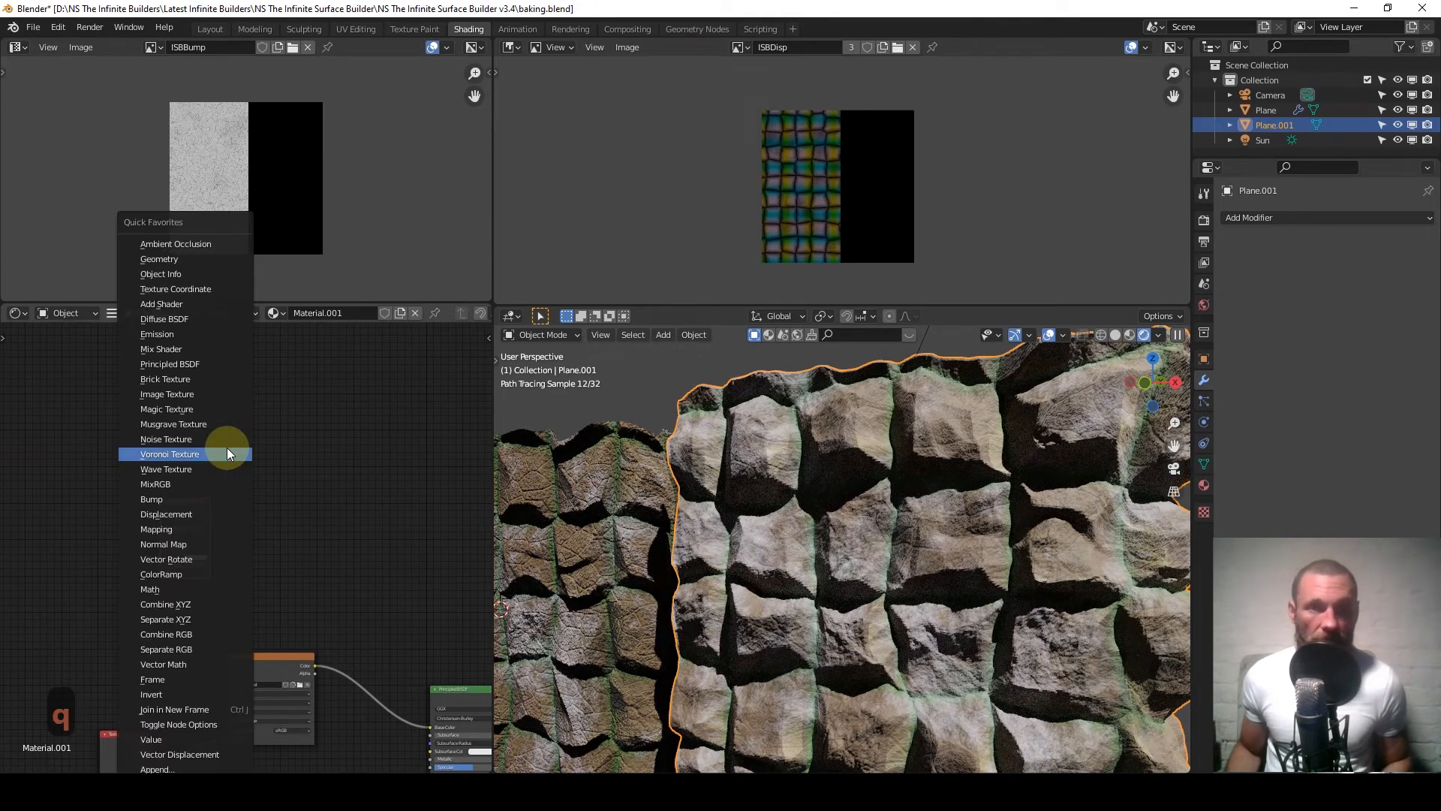
click(197, 574)
click(271, 485)
middle_drag(254, 543, 167, 480)
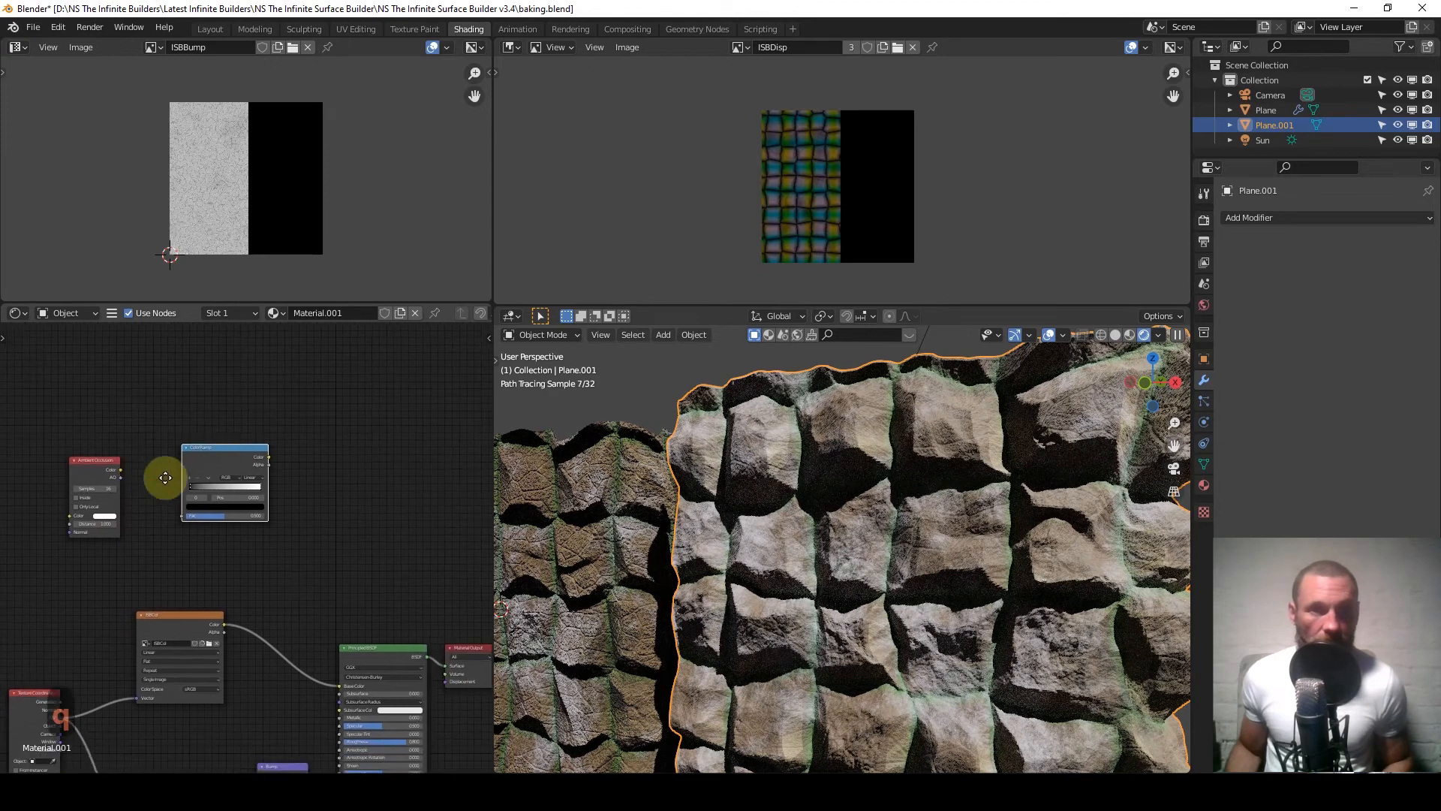
key(q)
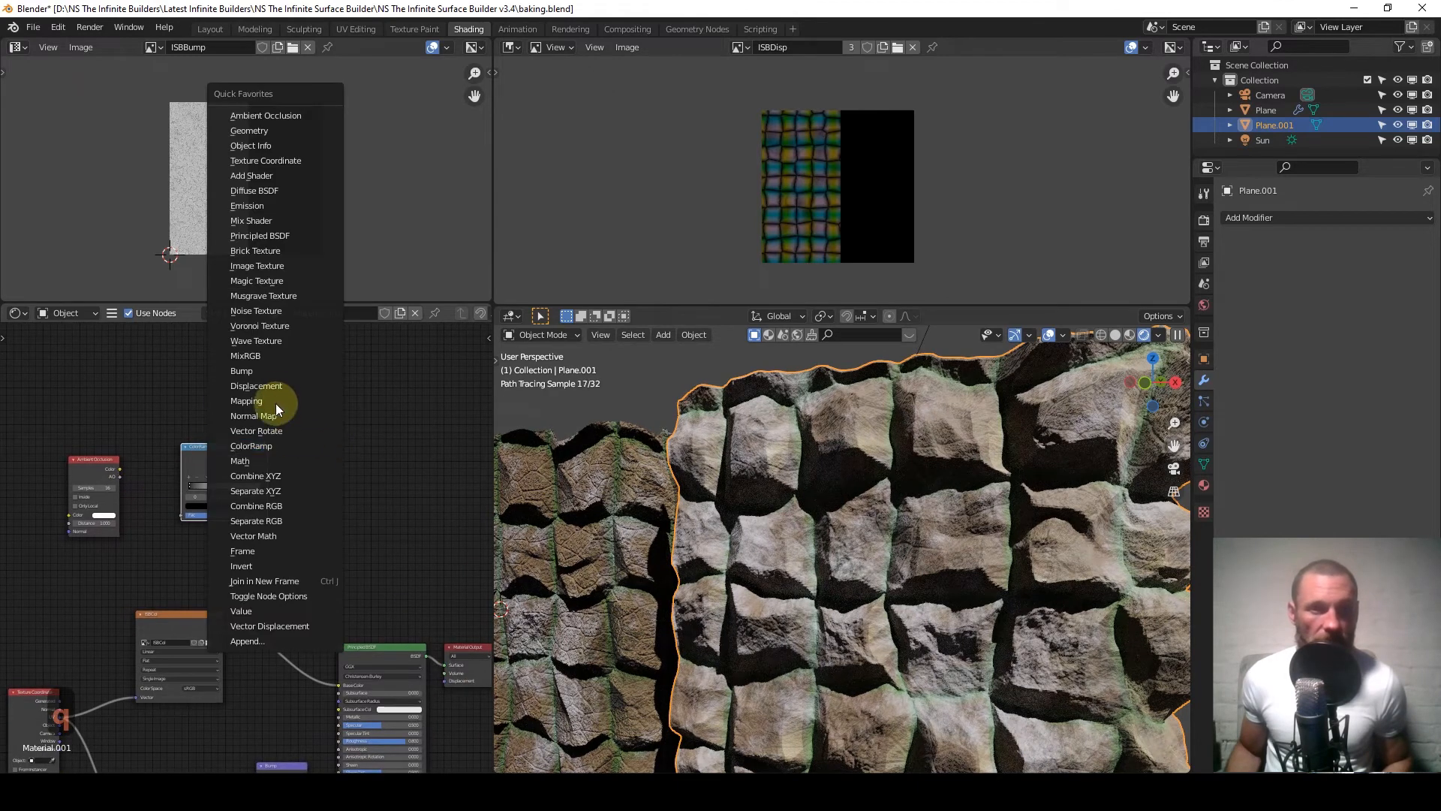
click(255, 356)
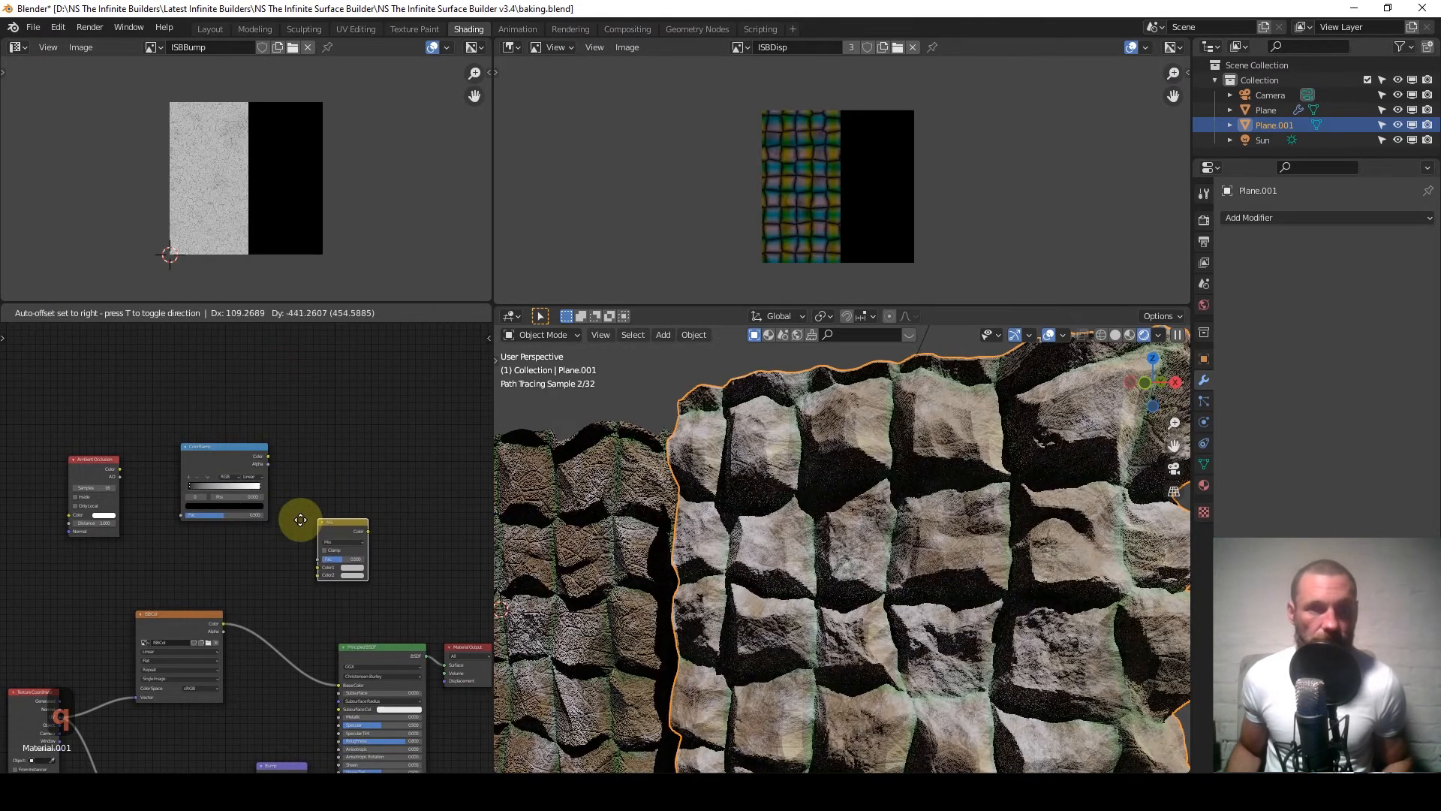
click(300, 517)
Connect the Ambient Occlusion Color output to the ColorRamp Fac and preview the ColorRamp on Plane.001.
scroll(120, 471, up, 6)
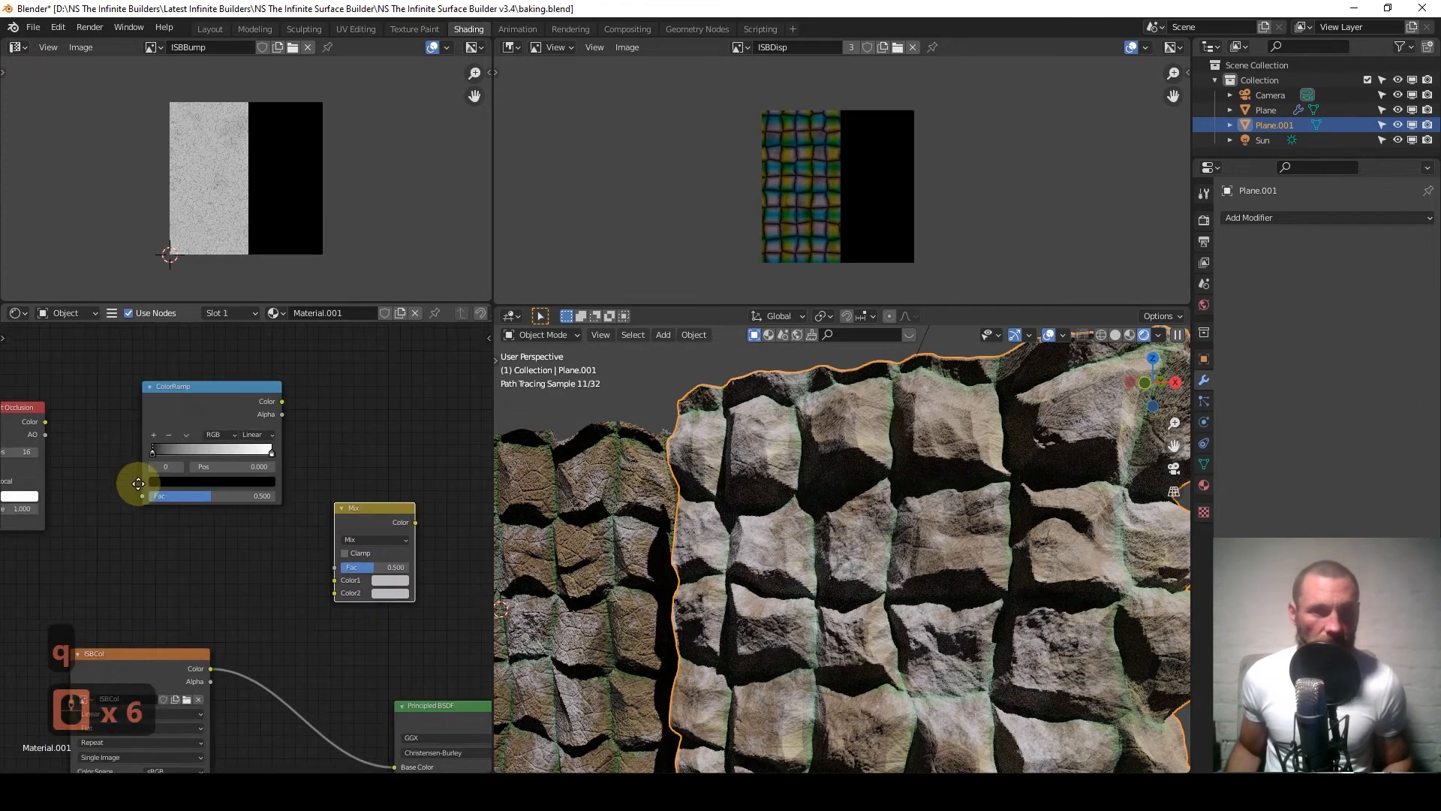
drag(140, 451, 237, 525)
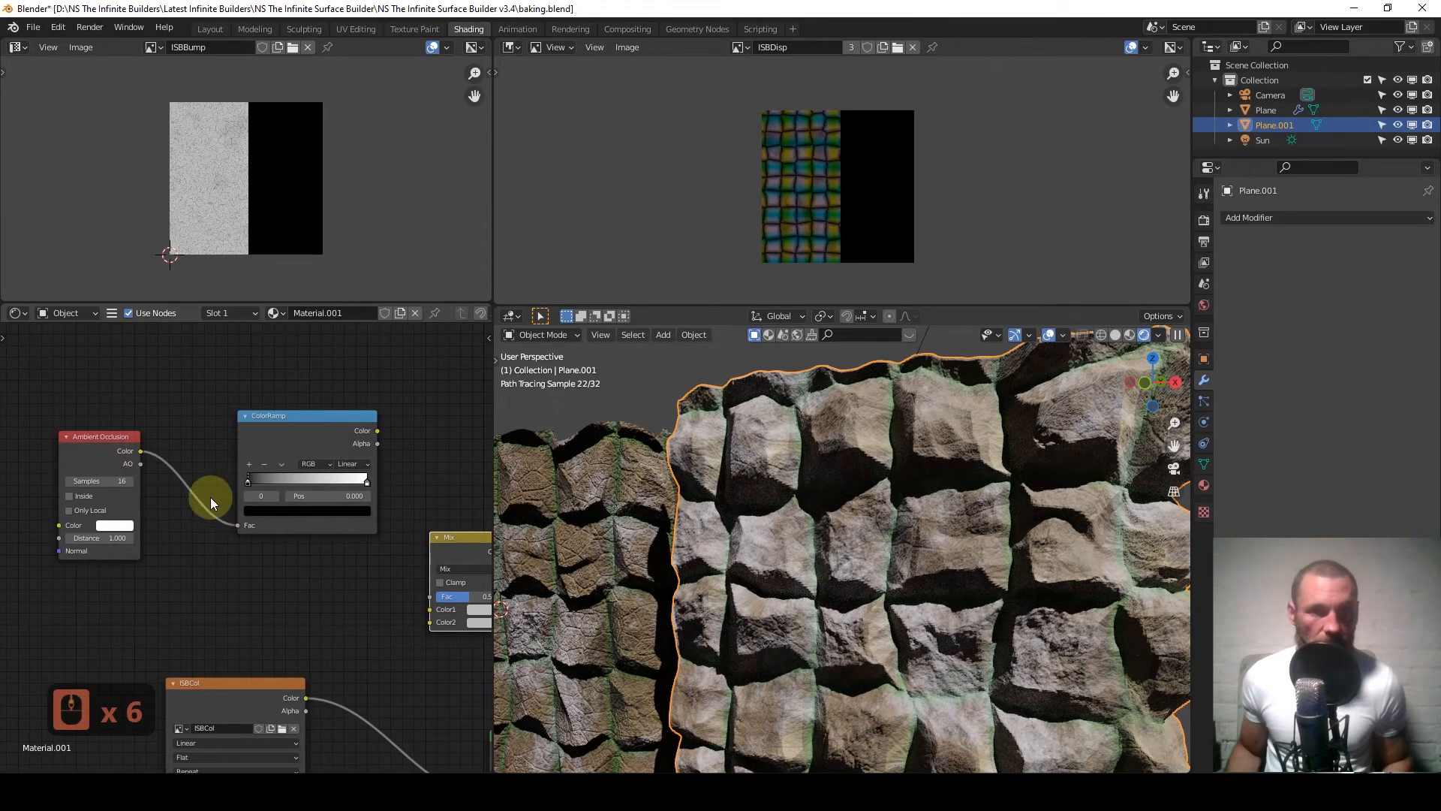
ctrl+shift+click(335, 422)
scroll(803, 491, down, 3)
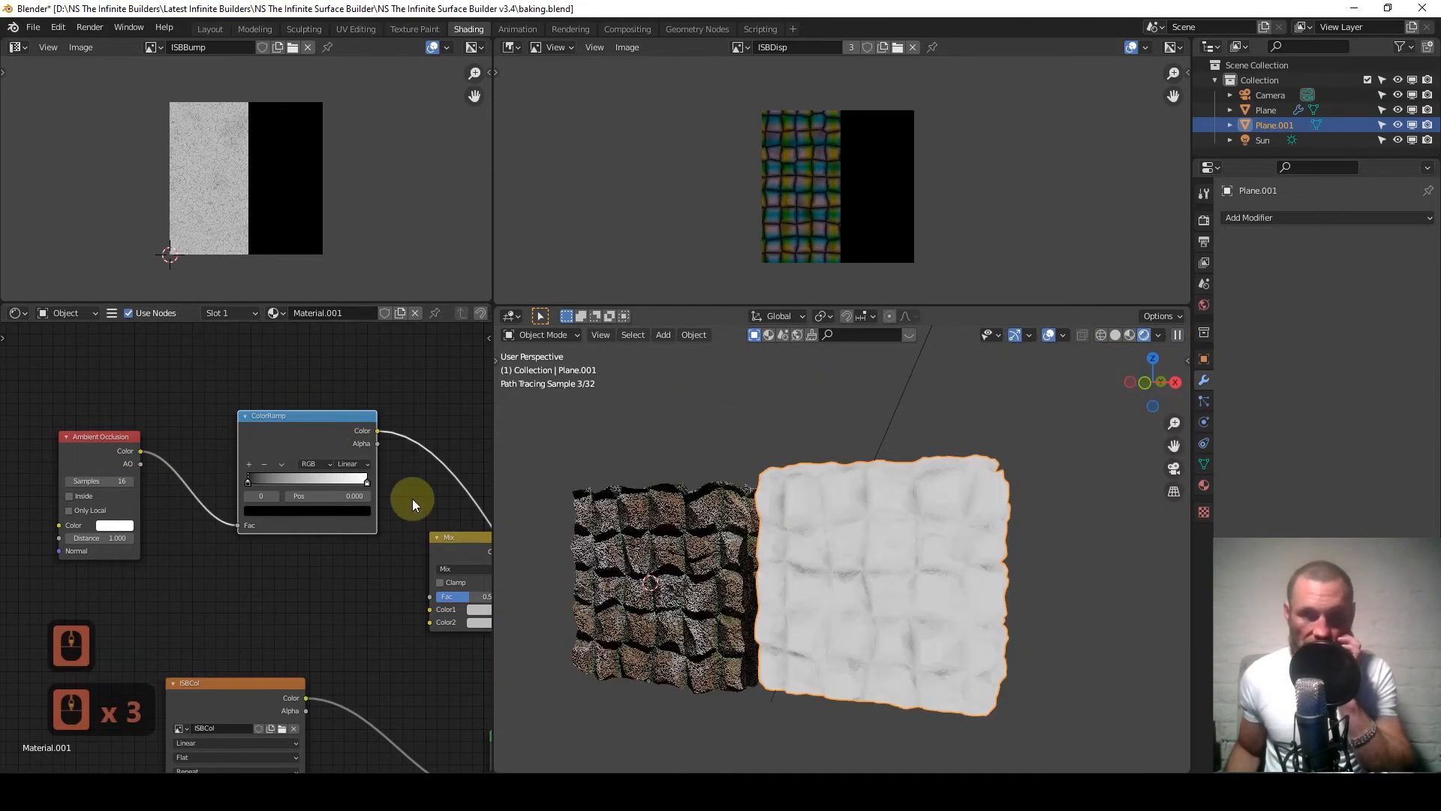
Move the ColorRamp's black stop to position 0.491 and check the occlusion mask on Plane.001.
scroll(322, 498, up, 5)
scroll(321, 498, up, 3)
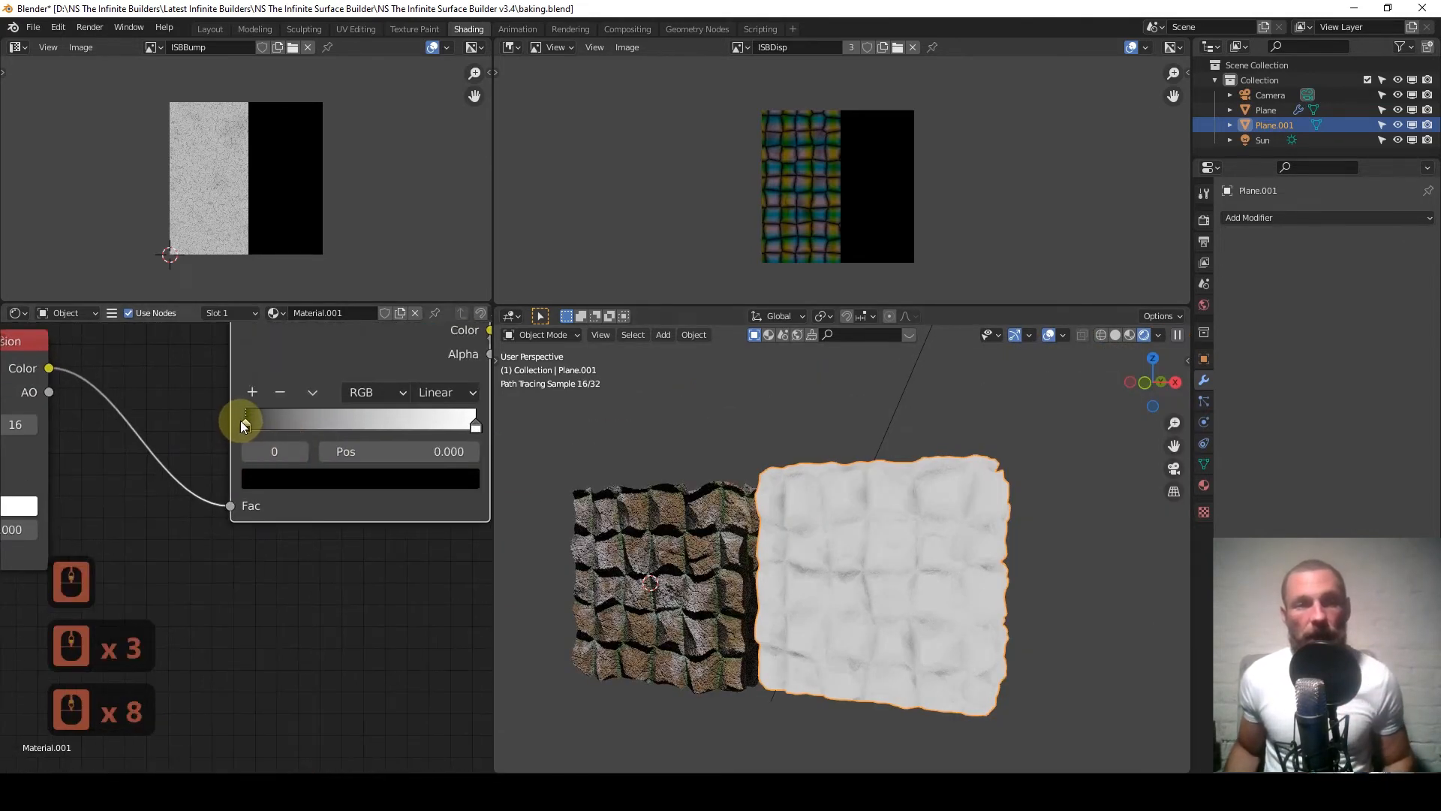
drag(252, 422, 372, 427)
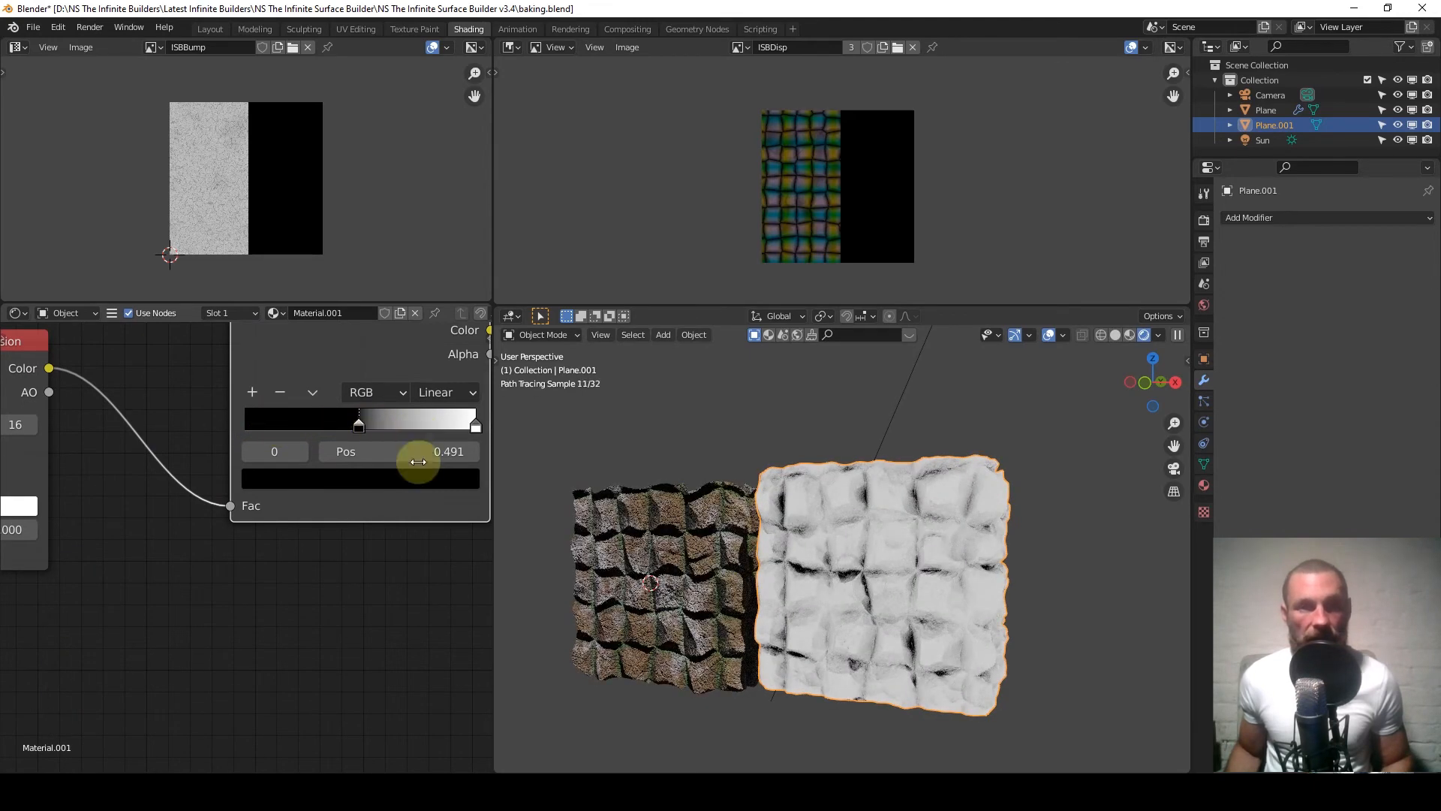
middle_drag(926, 563, 743, 534)
Connect the ColorRamp Color to the Mix node's Color2 and the ISBCol Color to its Color1.
scroll(159, 484, down, 14)
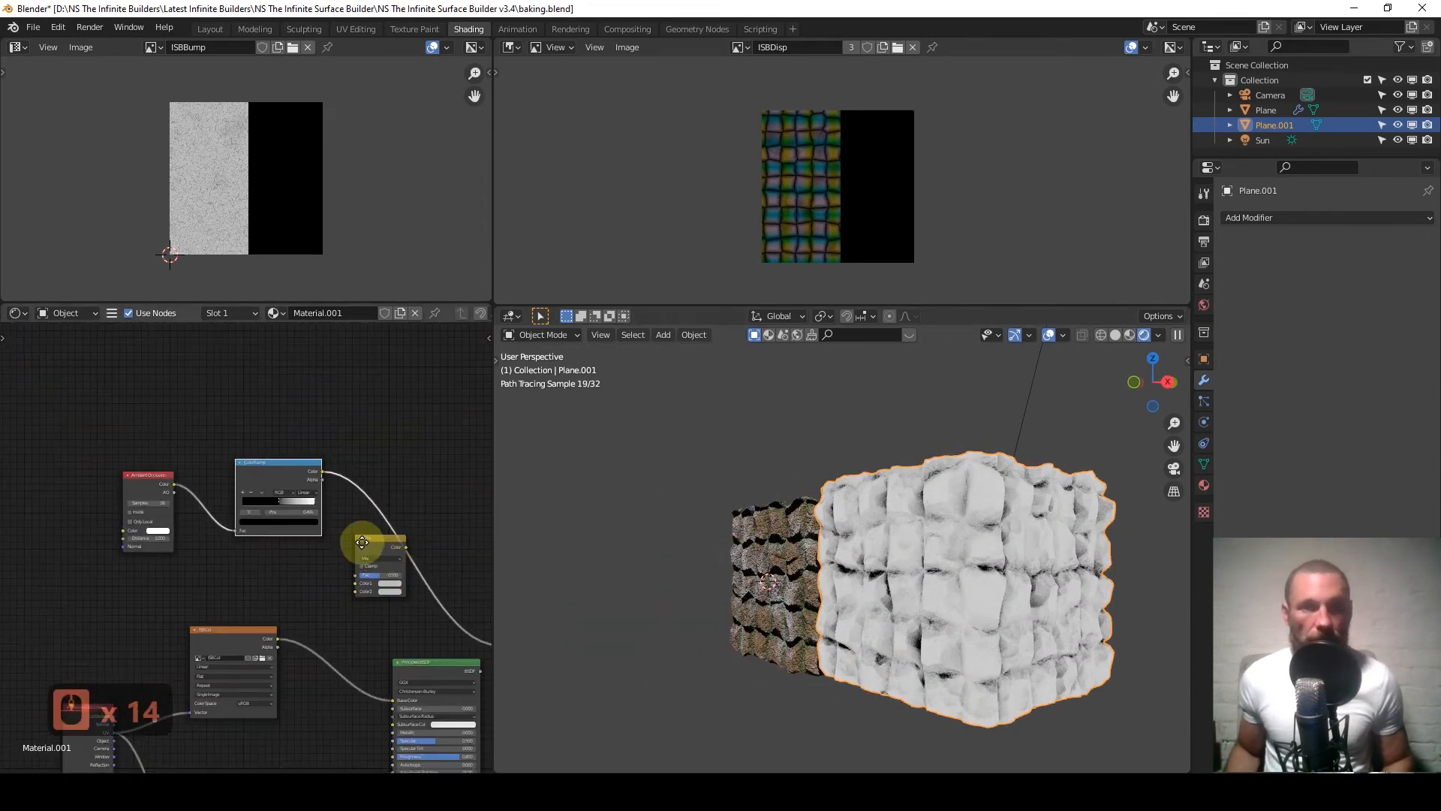
scroll(289, 468, up, 3)
middle_drag(214, 331, 295, 466)
drag(268, 403, 323, 601)
middle_drag(323, 613, 370, 488)
drag(262, 555, 400, 465)
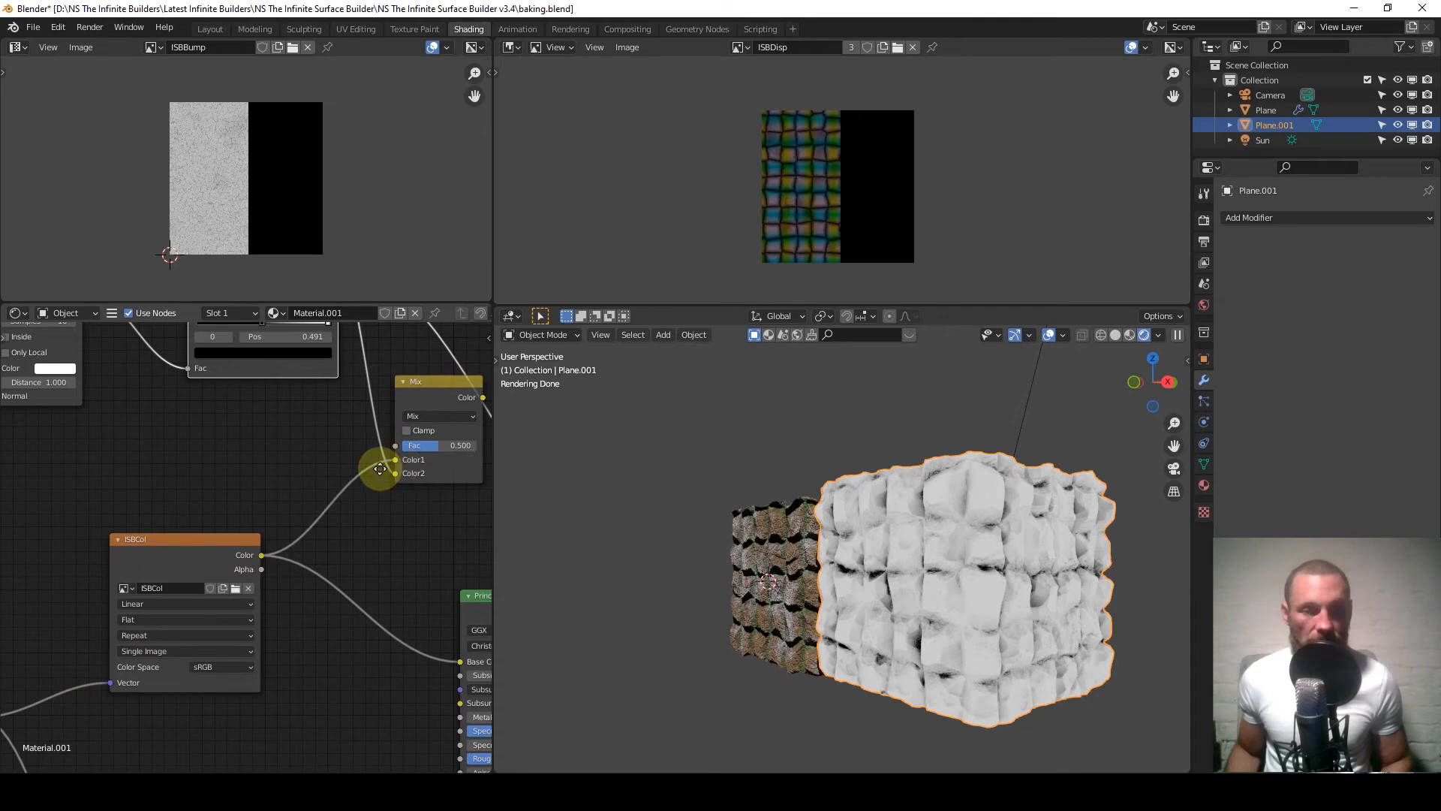
middle_drag(381, 478, 271, 573)
Set the Mix node's factor to 1.000 and its blending mode to Multiply.
drag(321, 541, 364, 541)
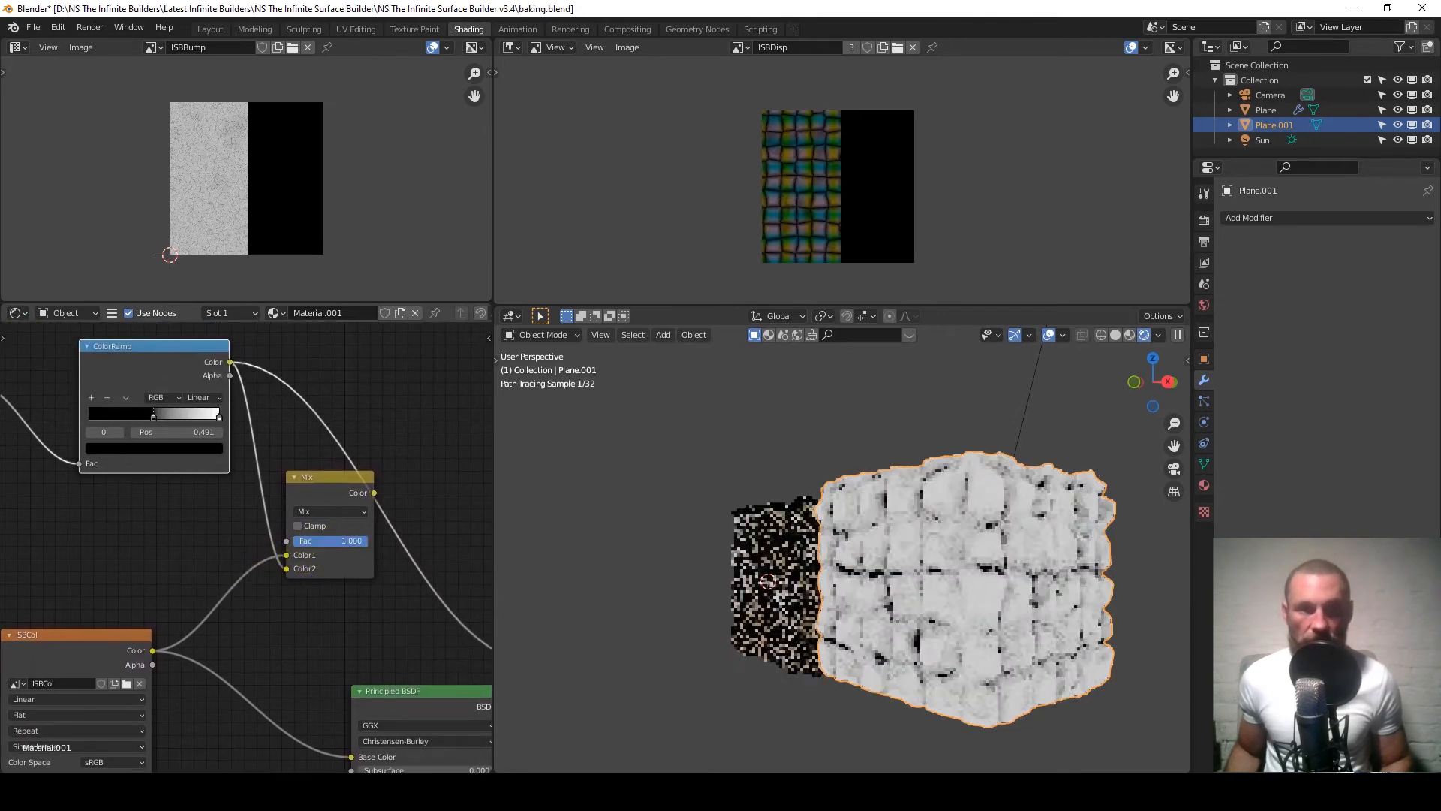
click(327, 511)
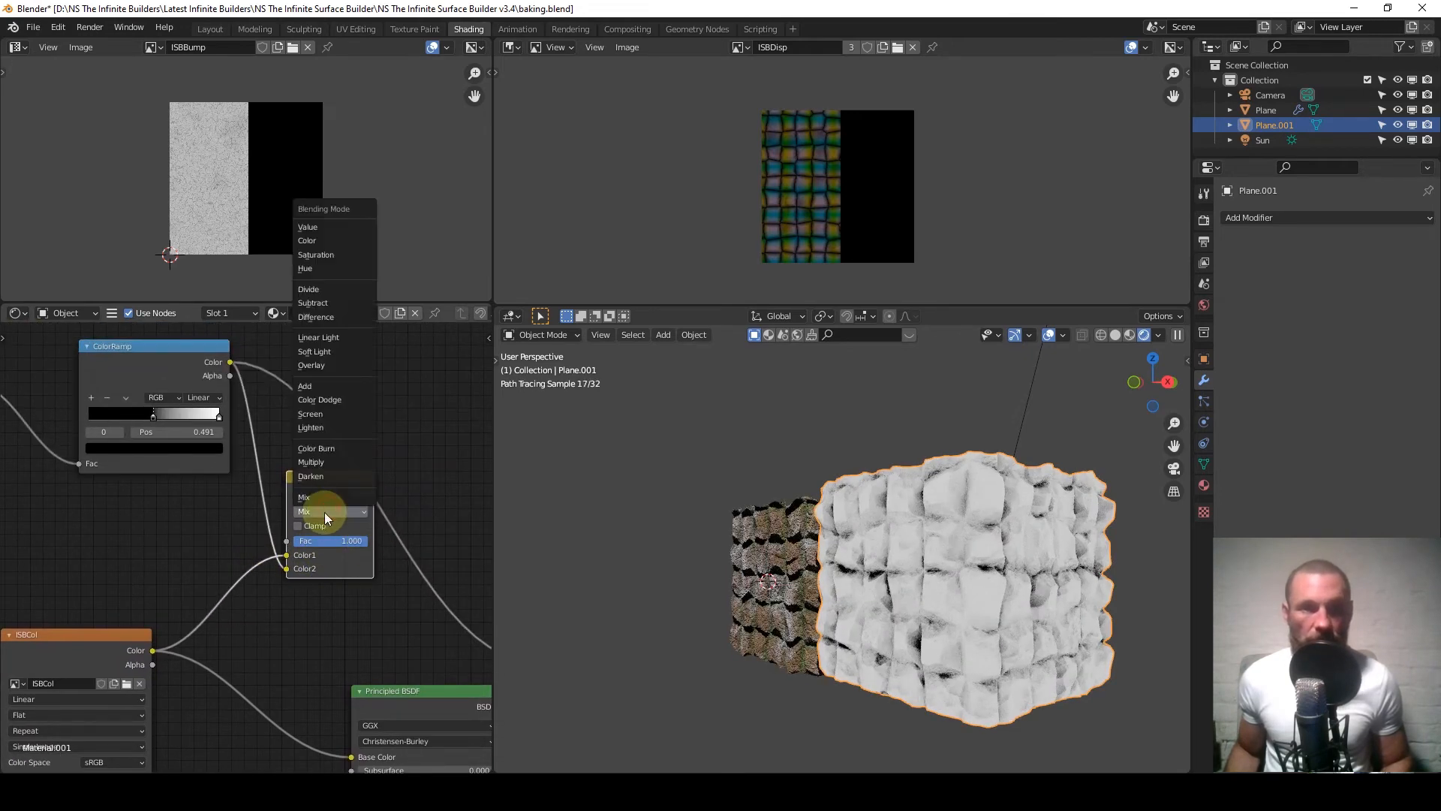
click(328, 458)
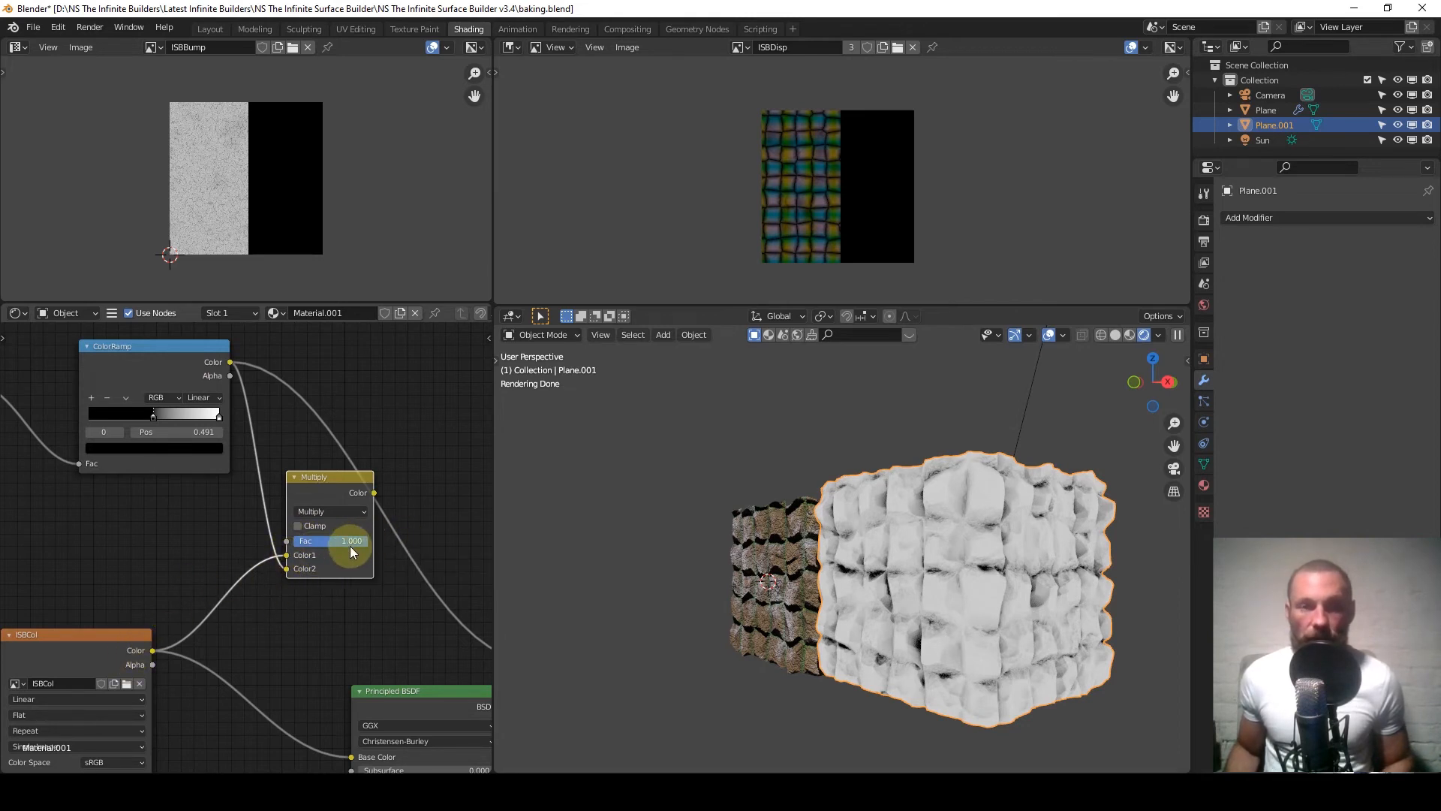
Connect the Multiply node's Color to the Principled BSDF Base Color and route the shader back to the Material Output.
middle_drag(383, 569, 370, 478)
drag(321, 415, 295, 438)
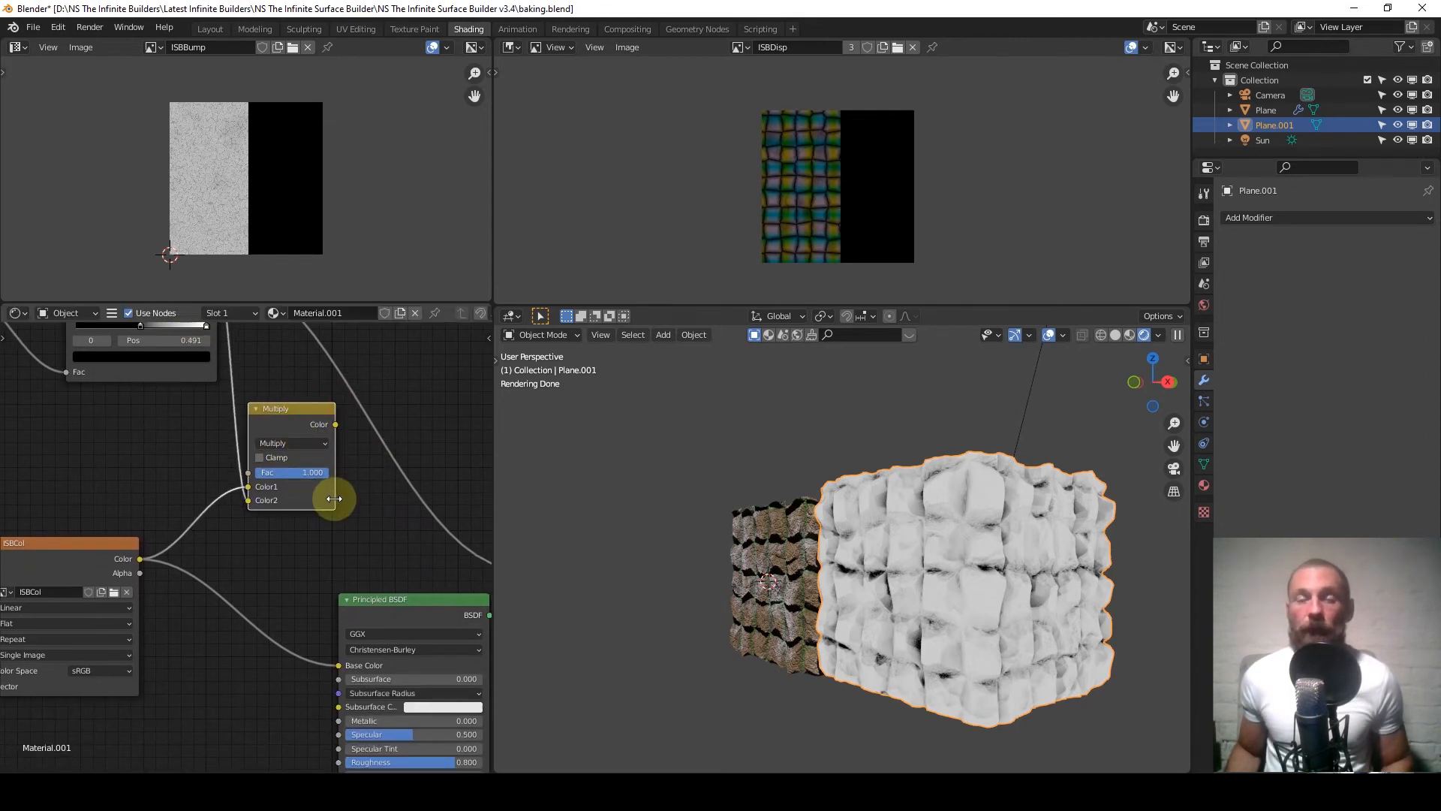
drag(337, 426, 345, 664)
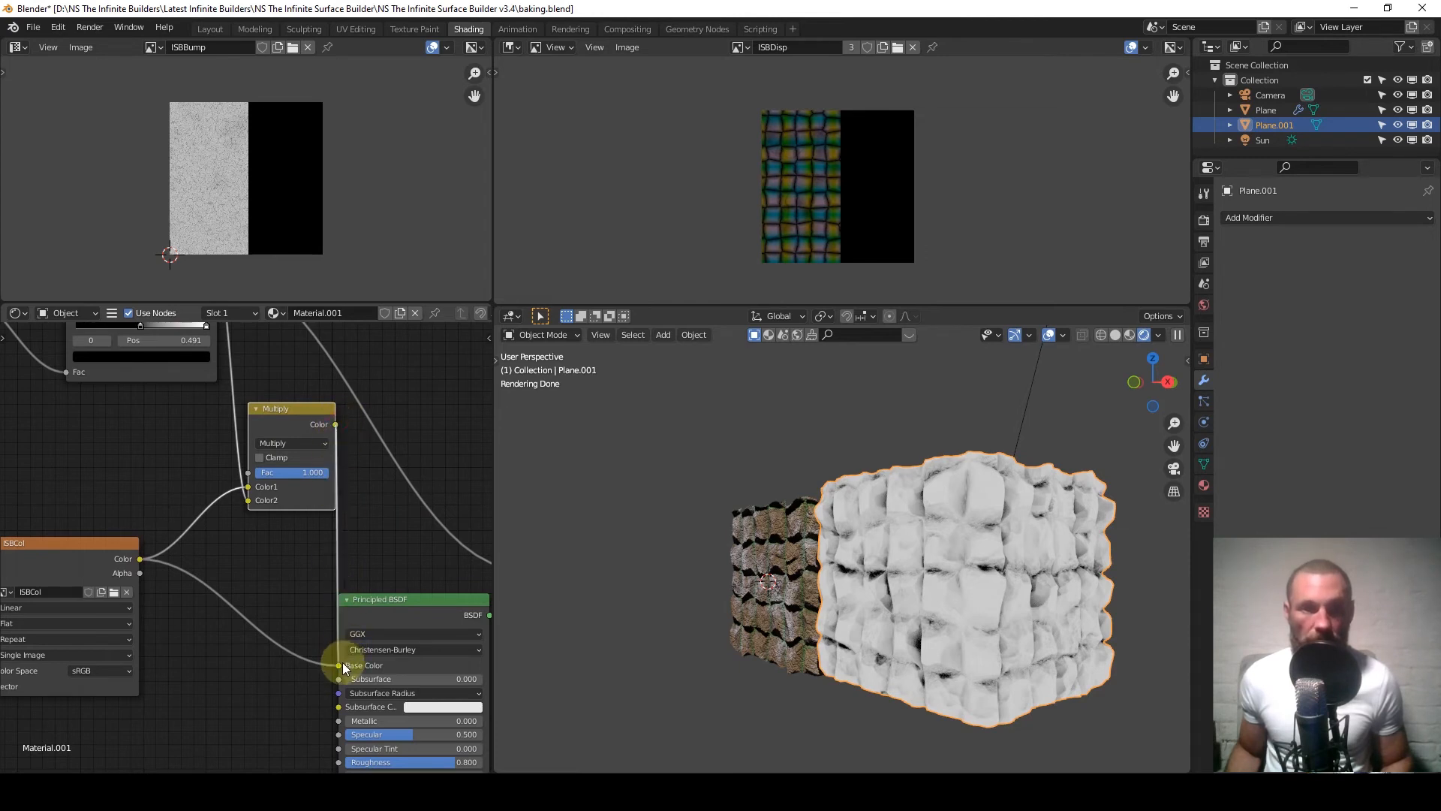
scroll(323, 612, down, 6)
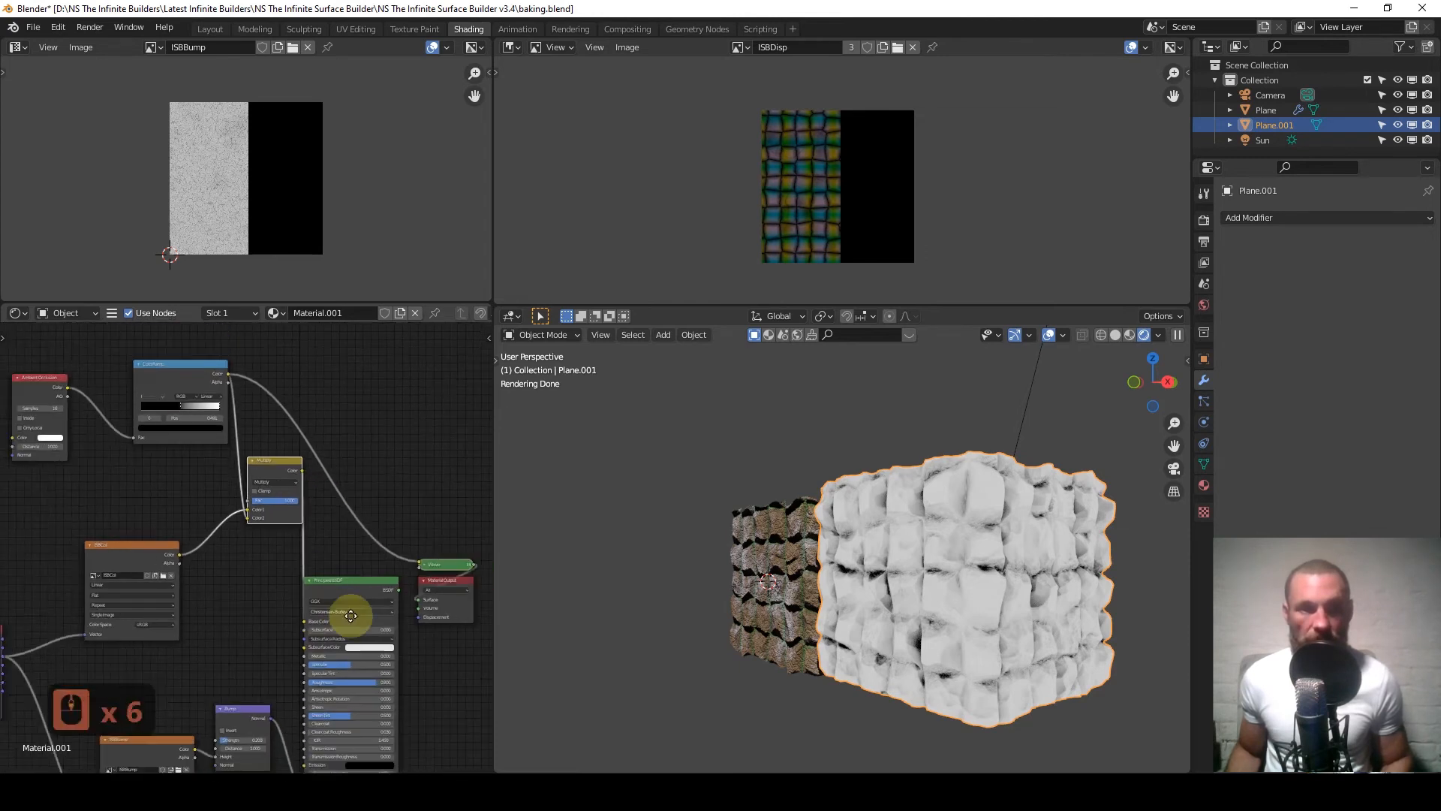
ctrl+shift+click(303, 582)
scroll(988, 620, up, 3)
scroll(988, 620, up, 1)
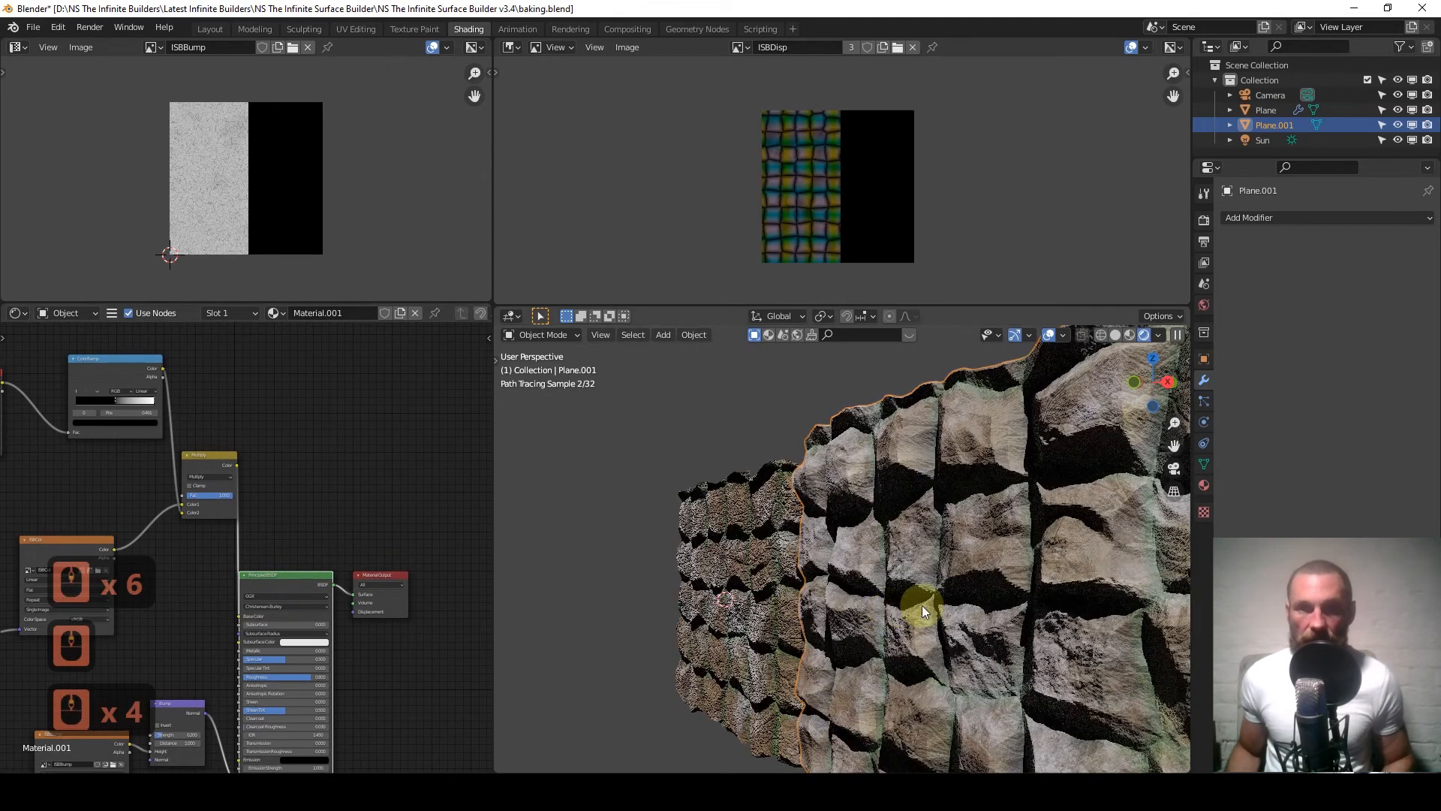
Deepen the occlusion shading on Plane.001 by moving the ColorRamp's black stop to position 0.905.
scroll(204, 466, up, 6)
scroll(204, 466, up, 9)
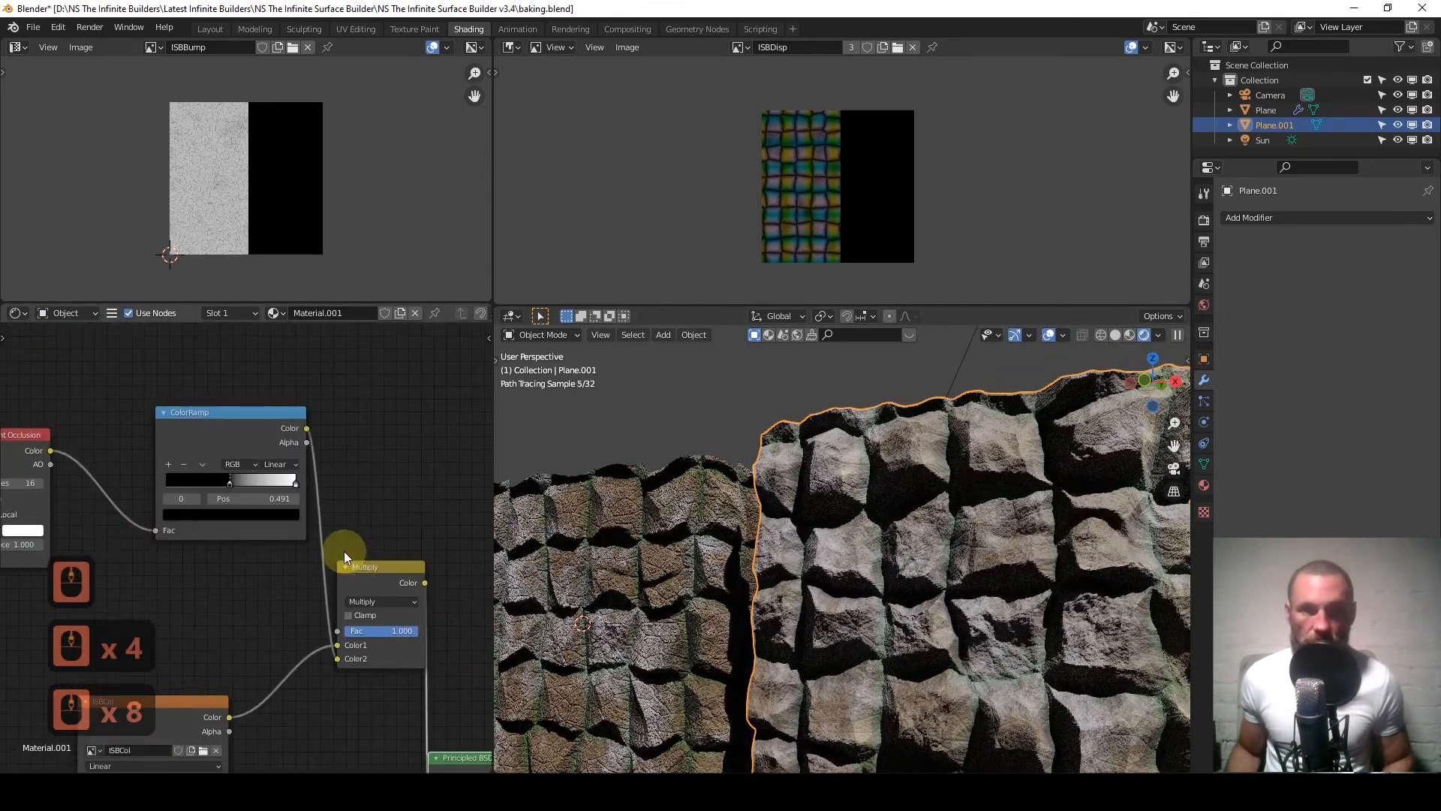
drag(213, 418, 288, 420)
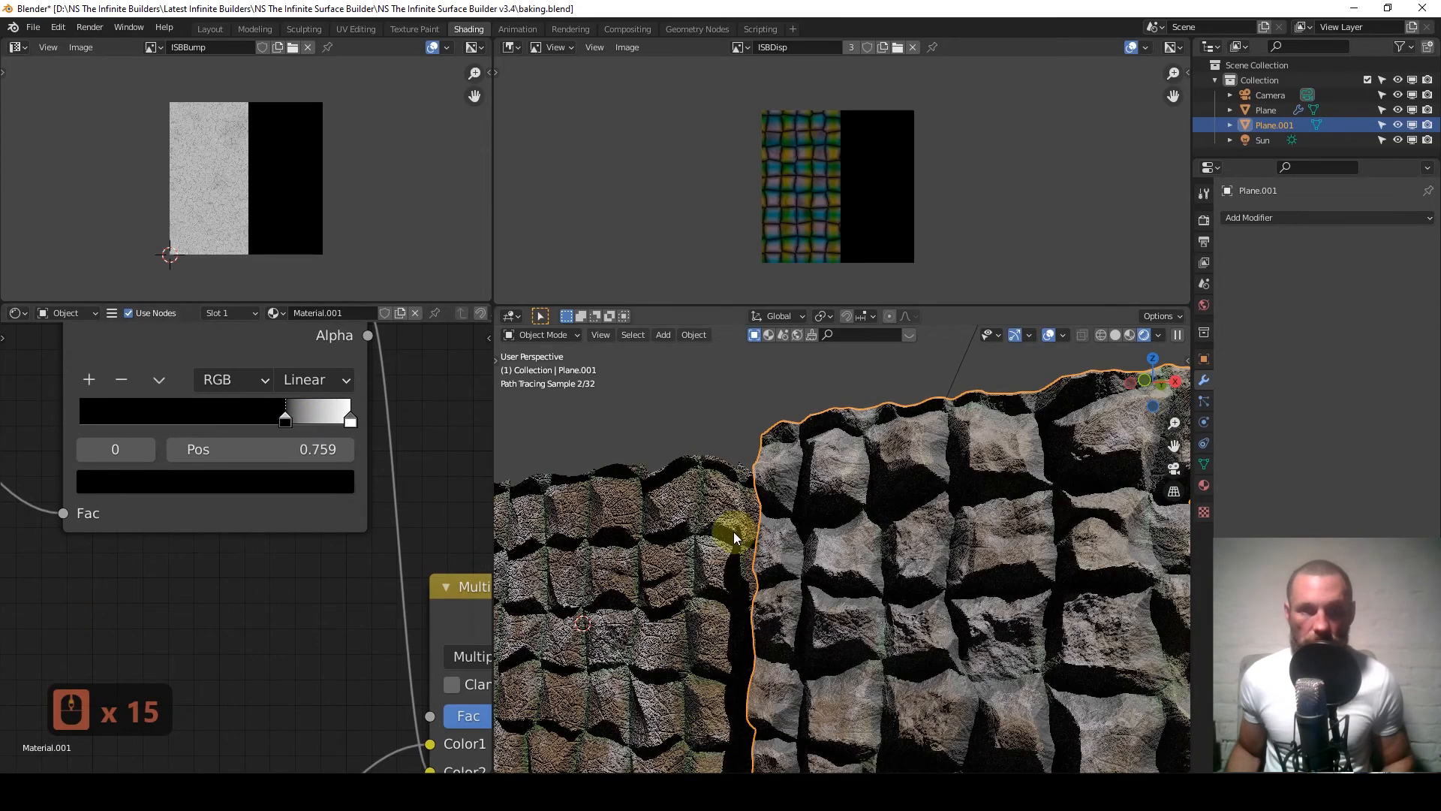
middle_drag(788, 624, 880, 628)
click(289, 429)
drag(282, 417, 325, 431)
Compare both planes in the rendered view from several angles and examine the material's complete node tree.
mouse_move(985, 601)
middle_down()
mouse_move(821, 598)
mouse_move(820, 584)
mouse_move(886, 566)
middle_up()
scroll(818, 584, down, 4)
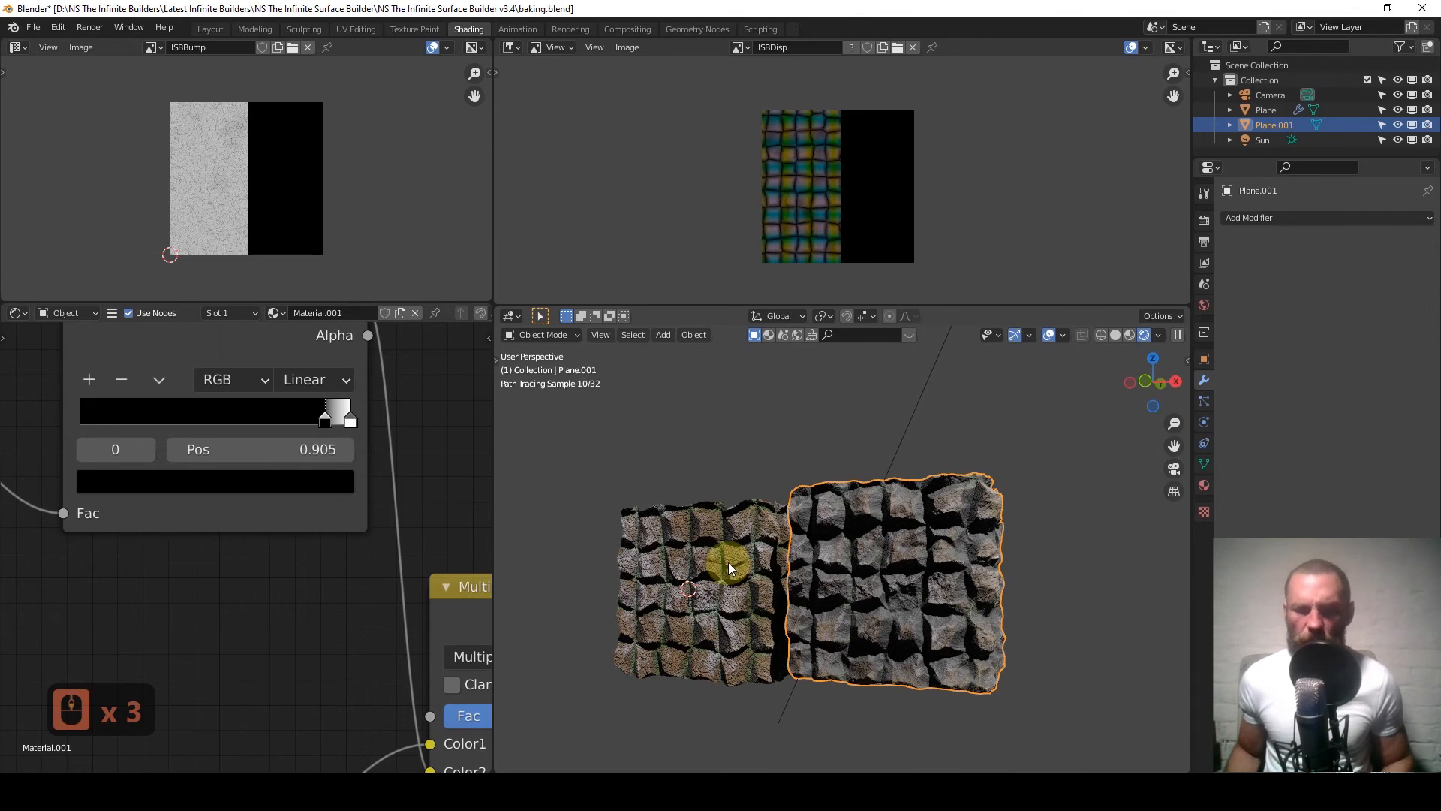
scroll(730, 562, up, 3)
mouse_move(736, 560)
middle_down()
mouse_move(907, 592)
mouse_move(843, 611)
mouse_move(911, 579)
middle_up()
mouse_move(998, 572)
middle_down()
mouse_move(964, 578)
mouse_move(1042, 561)
middle_up()
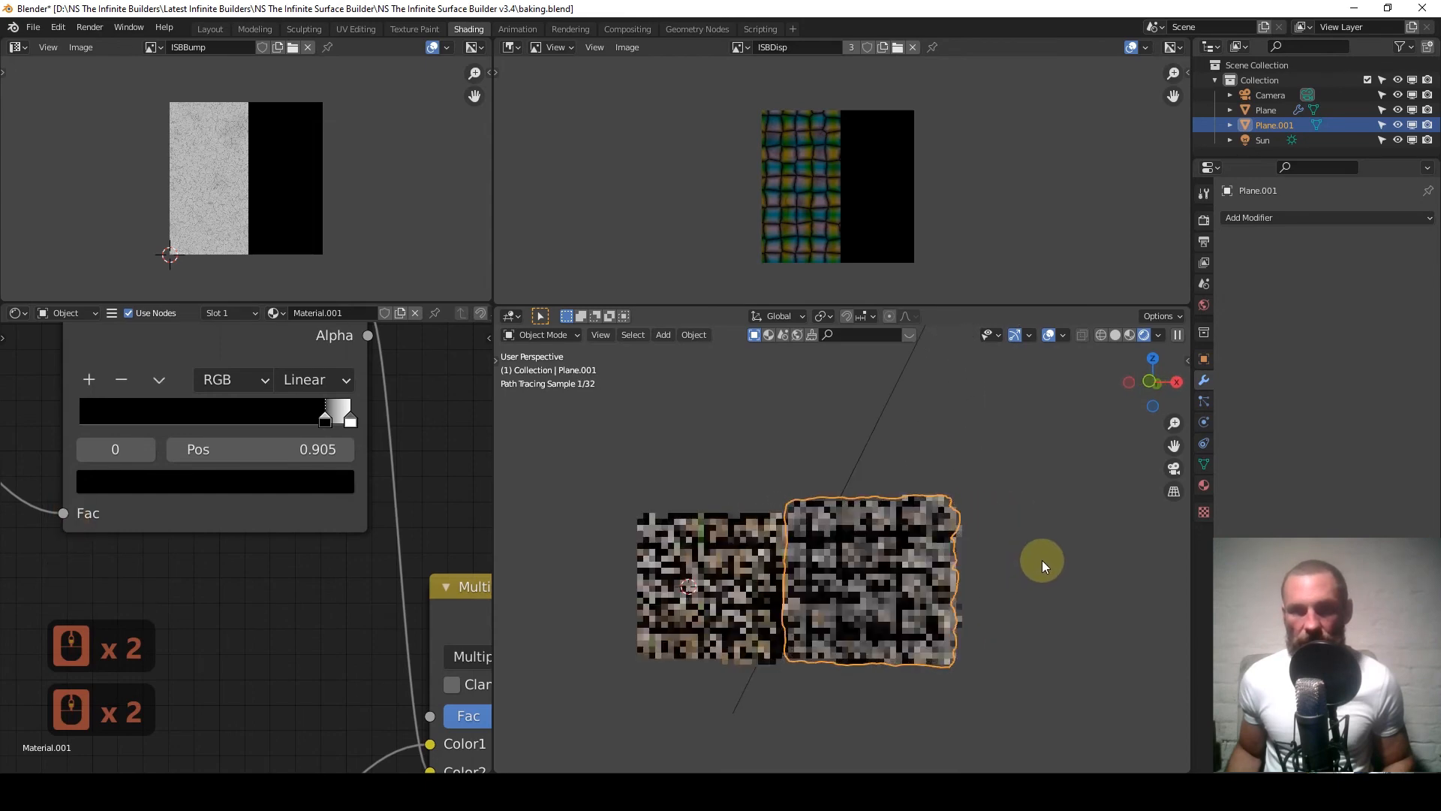
scroll(867, 572, down, 2)
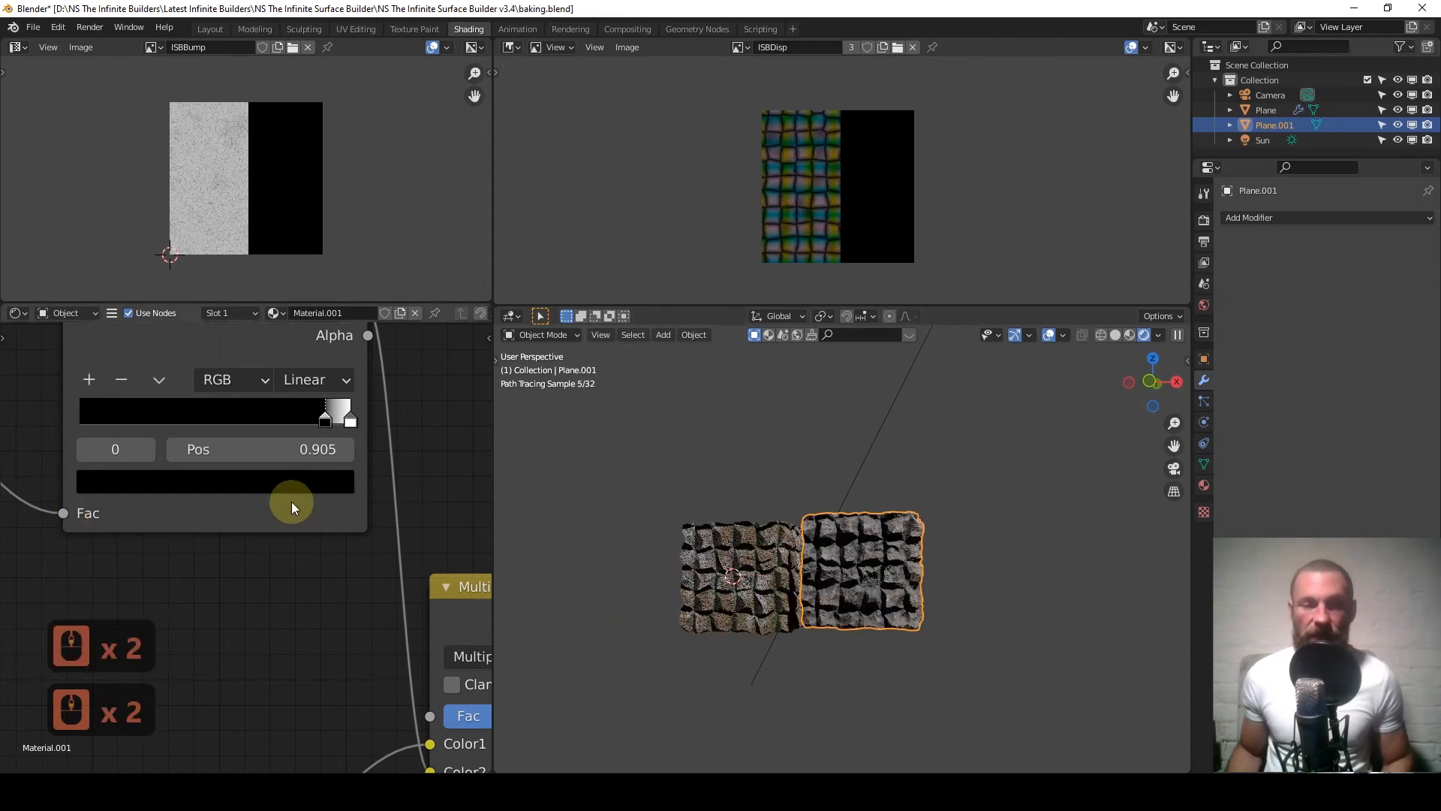
scroll(290, 502, down, 12)
scroll(323, 500, down, 13)
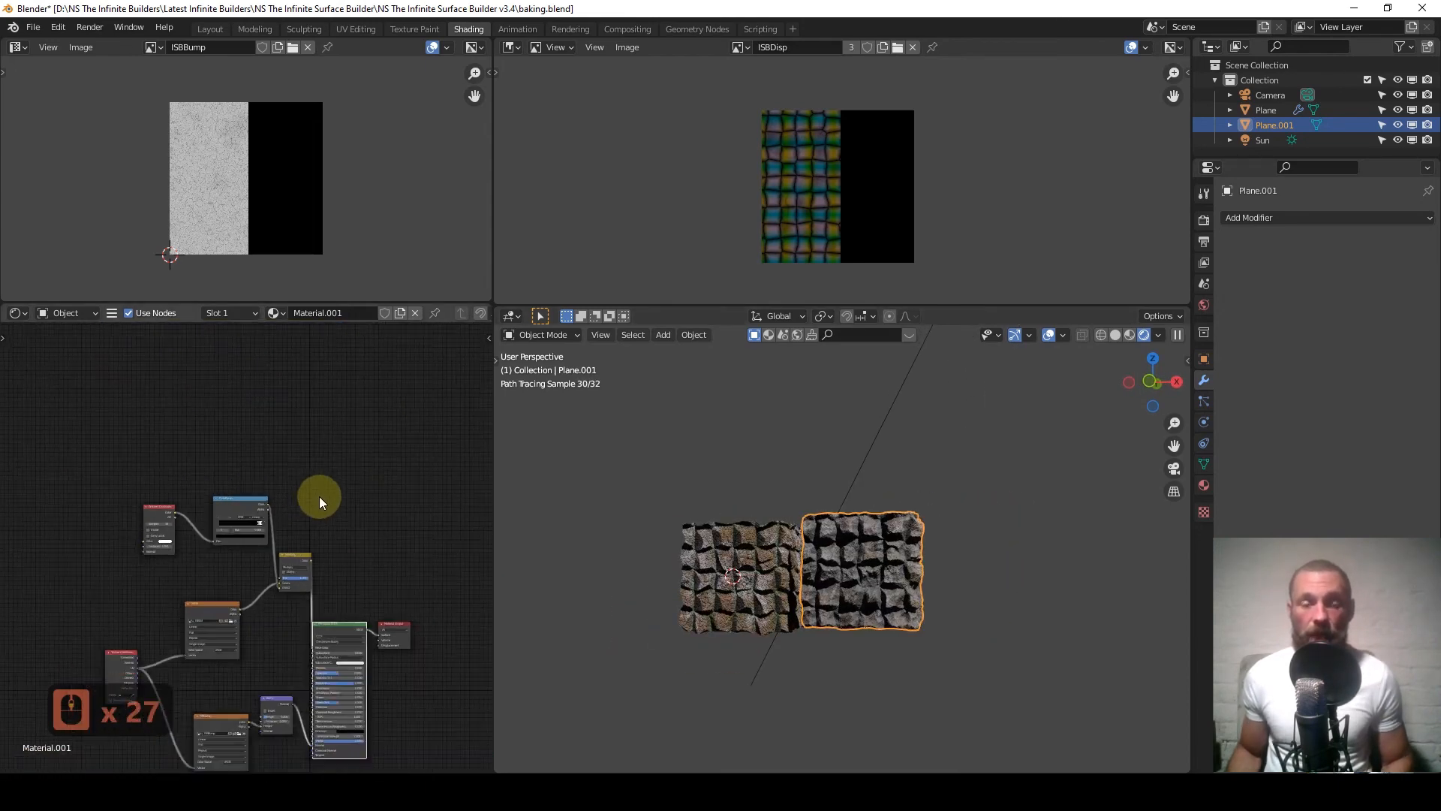
Hide the original surface builder Plane in the viewport, leaving Plane.001 on display.
click(737, 552)
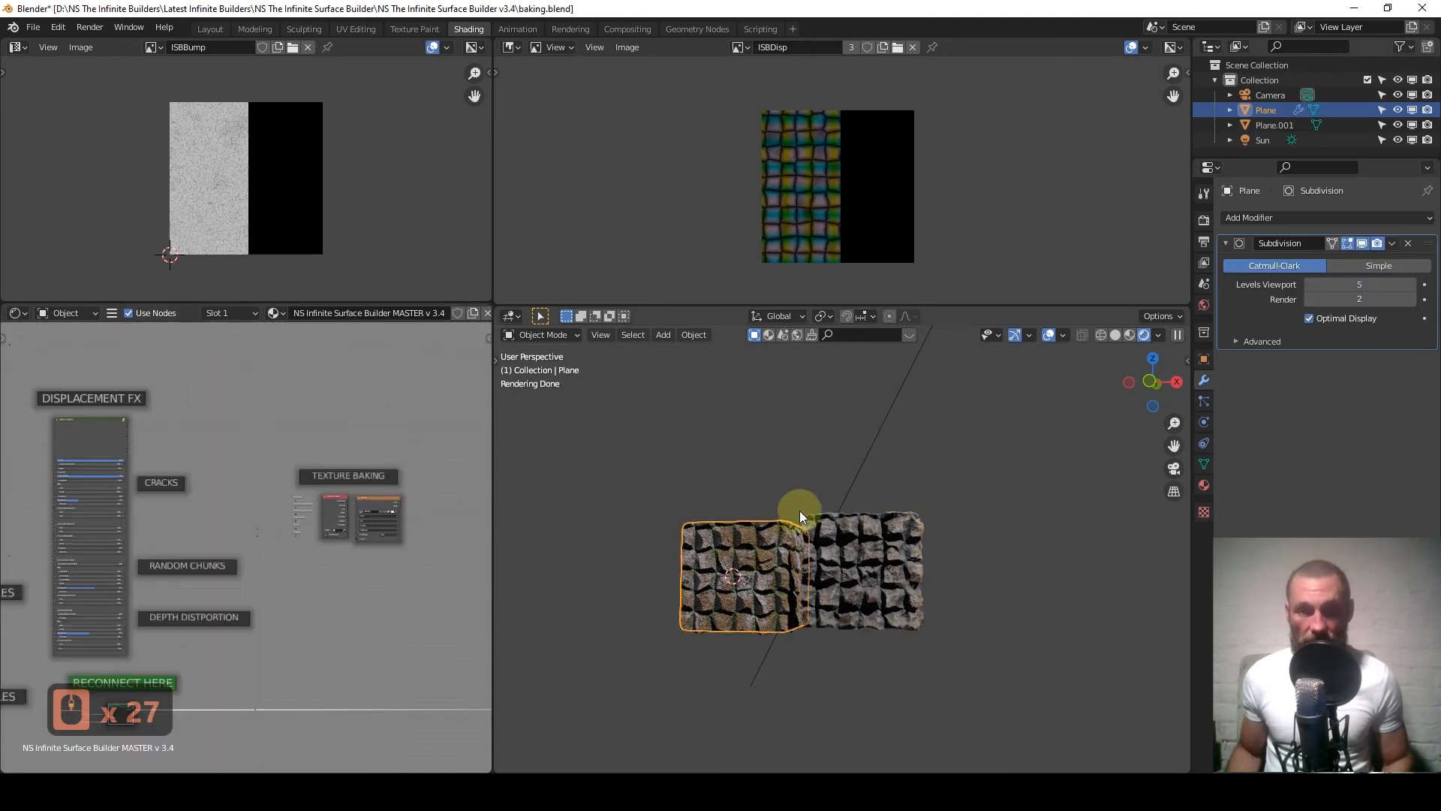
key(h)
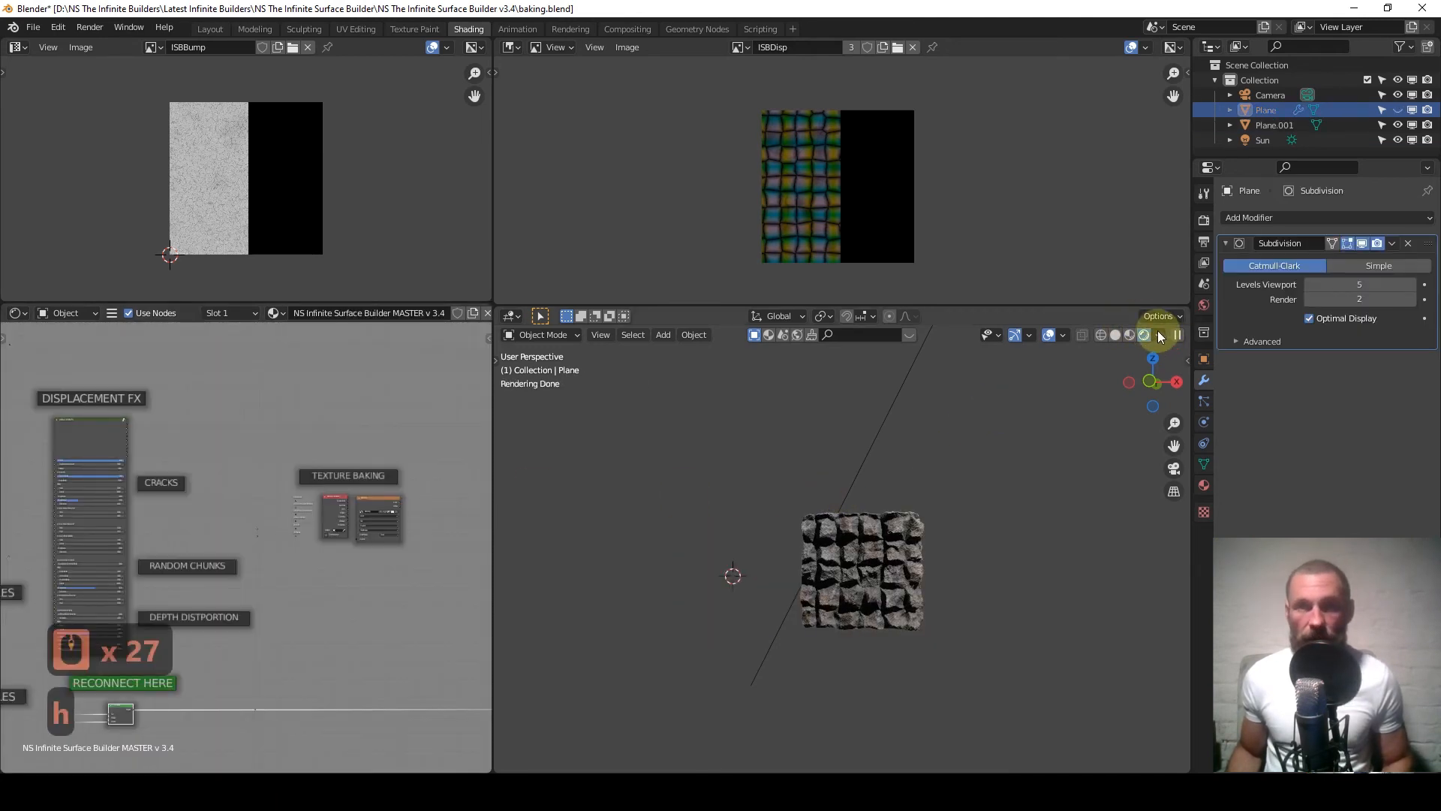
click(1158, 337)
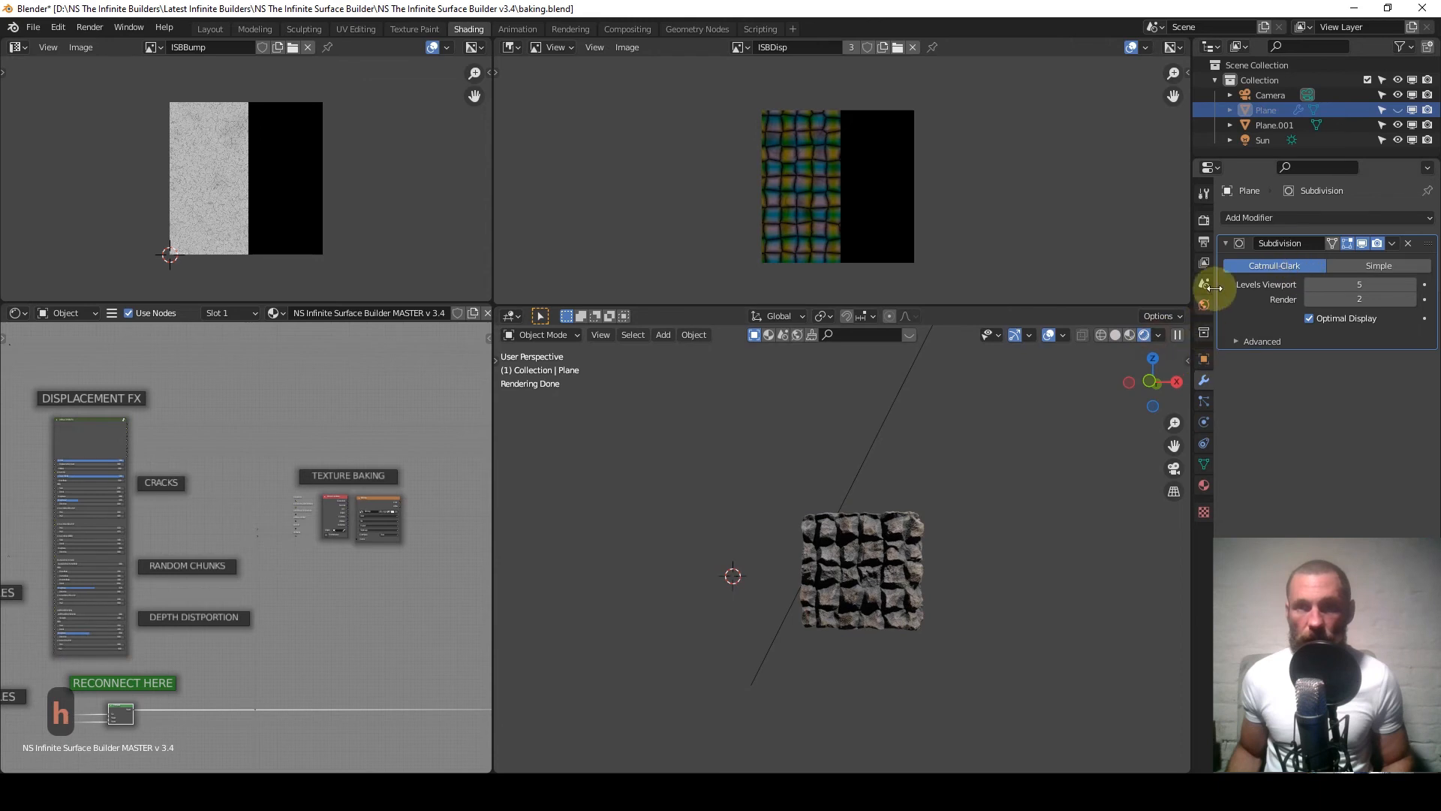
Reselect Cycles as the render engine in the scene's render settings and inspect Plane.001's rendered surface up close.
click(1204, 222)
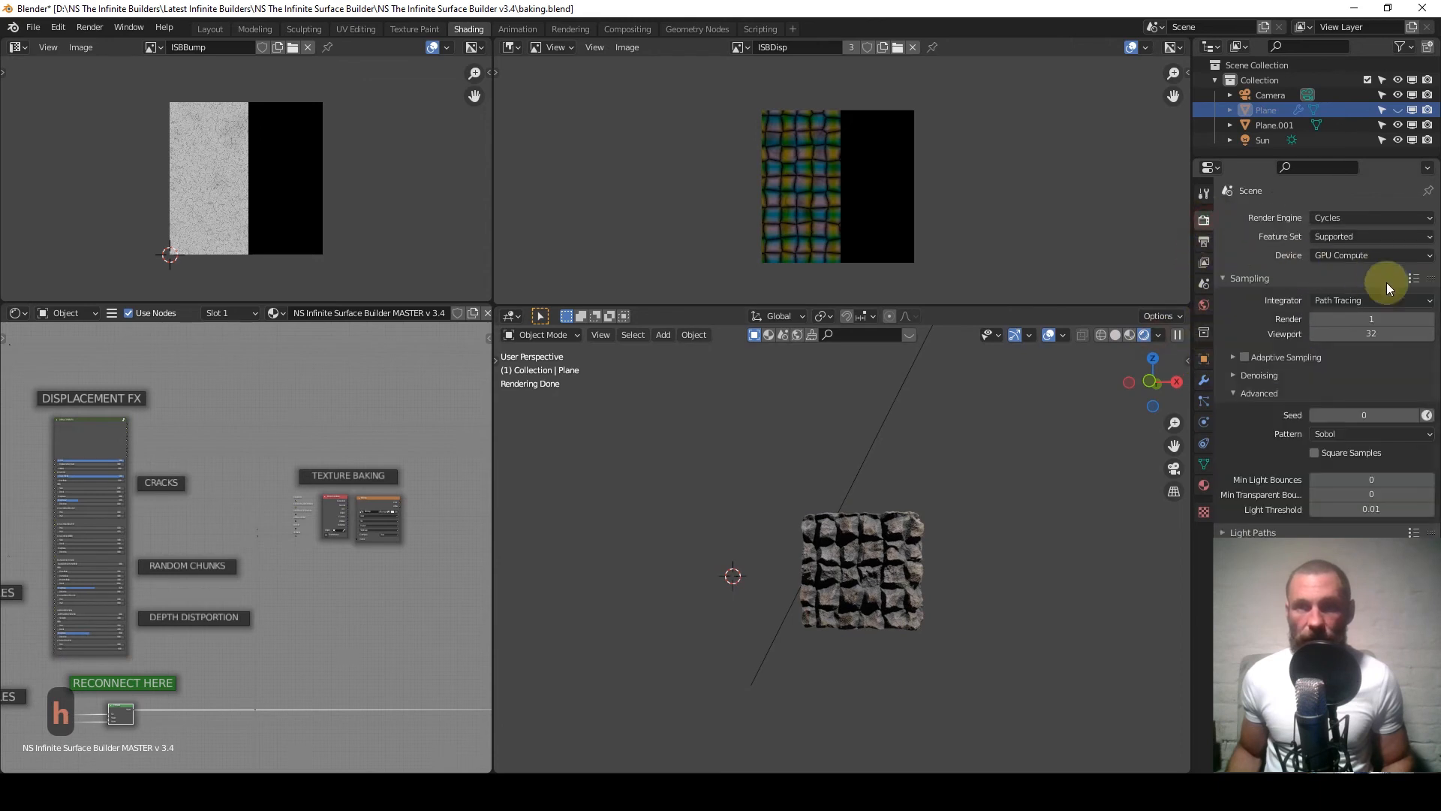
click(1366, 218)
click(1342, 270)
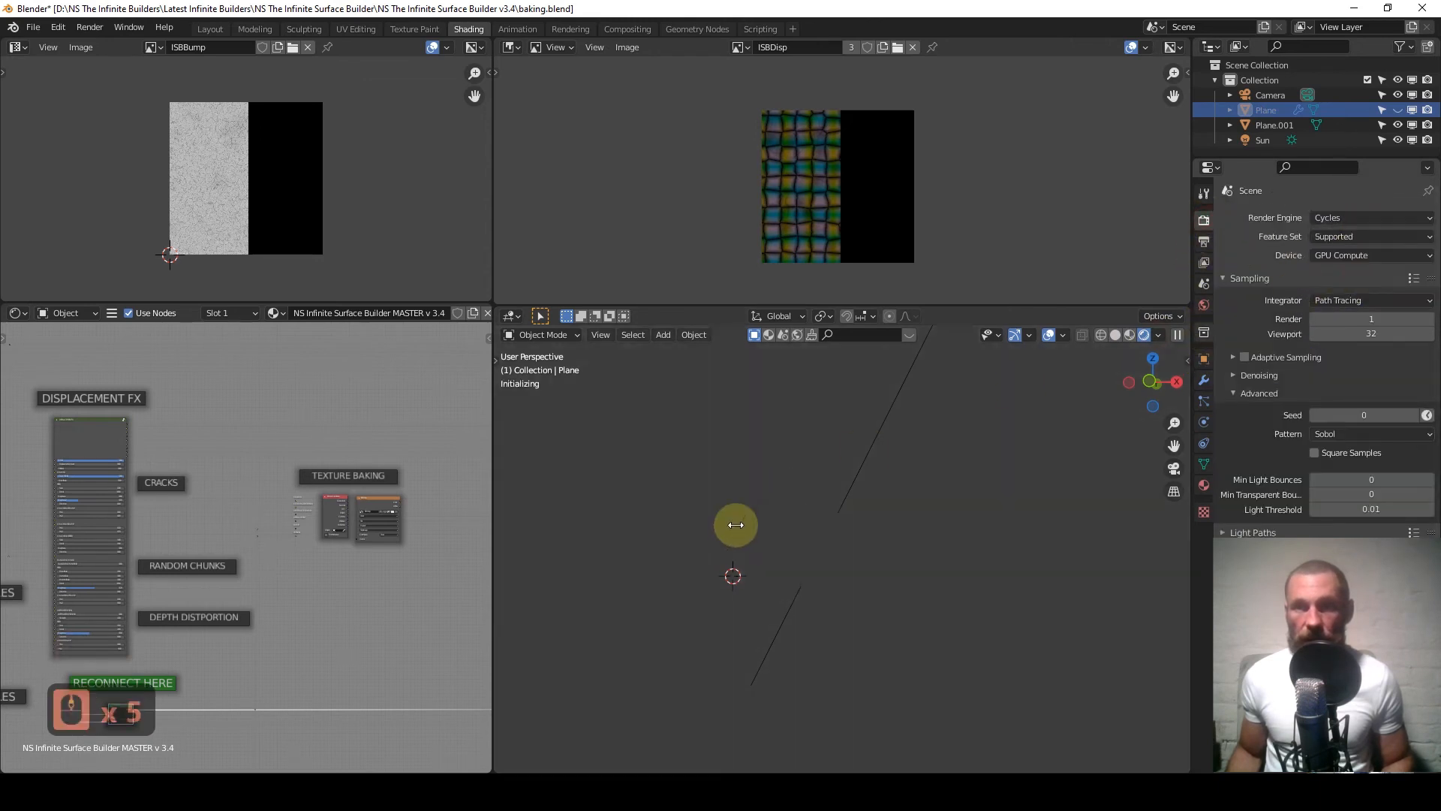
scroll(940, 552, up, 5)
middle_drag(941, 552, 894, 553)
scroll(1034, 602, up, 3)
shift+middle_drag(1034, 602, 875, 538)
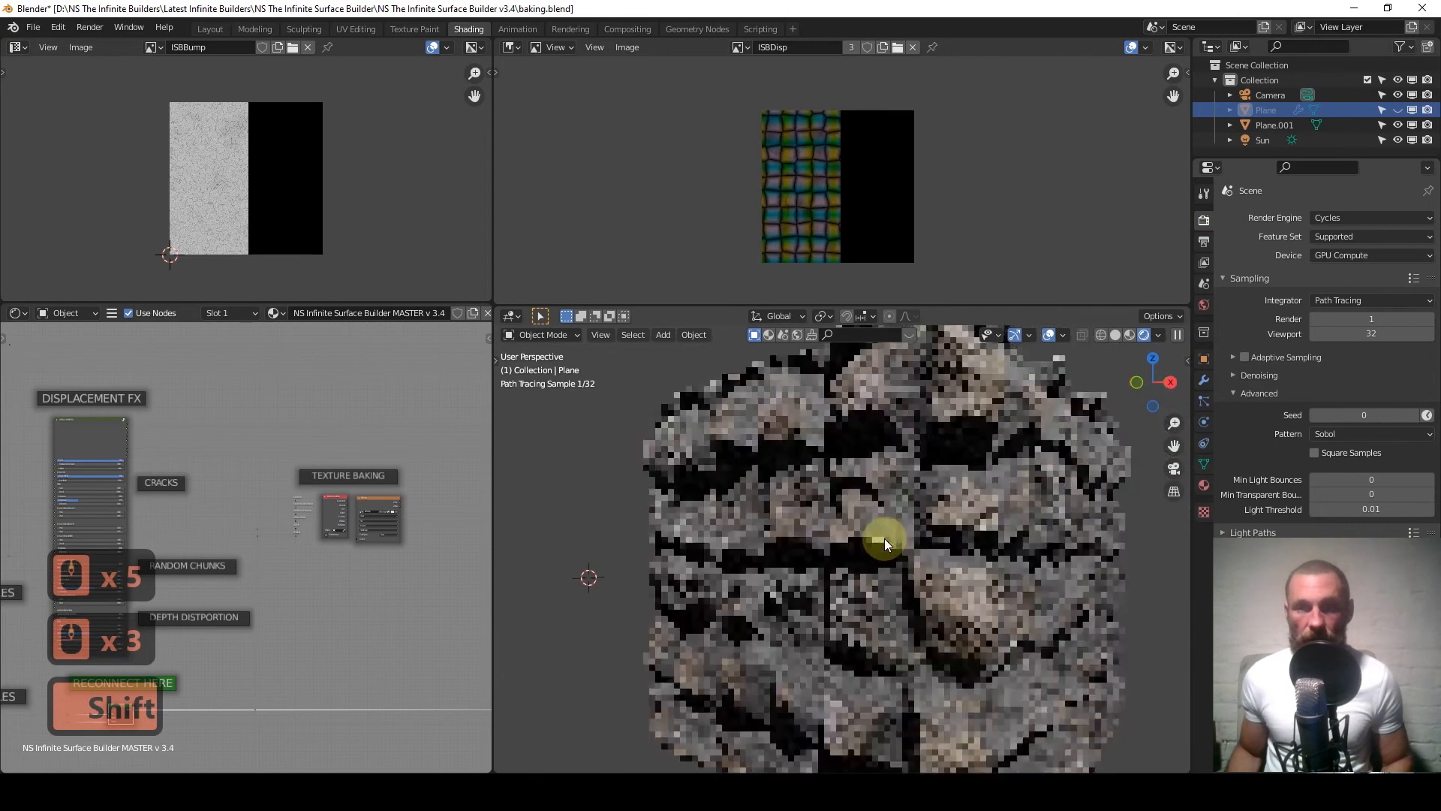
Switch the render engine to Eevee and examine Plane.001's displaced surface from several angles.
click(1370, 217)
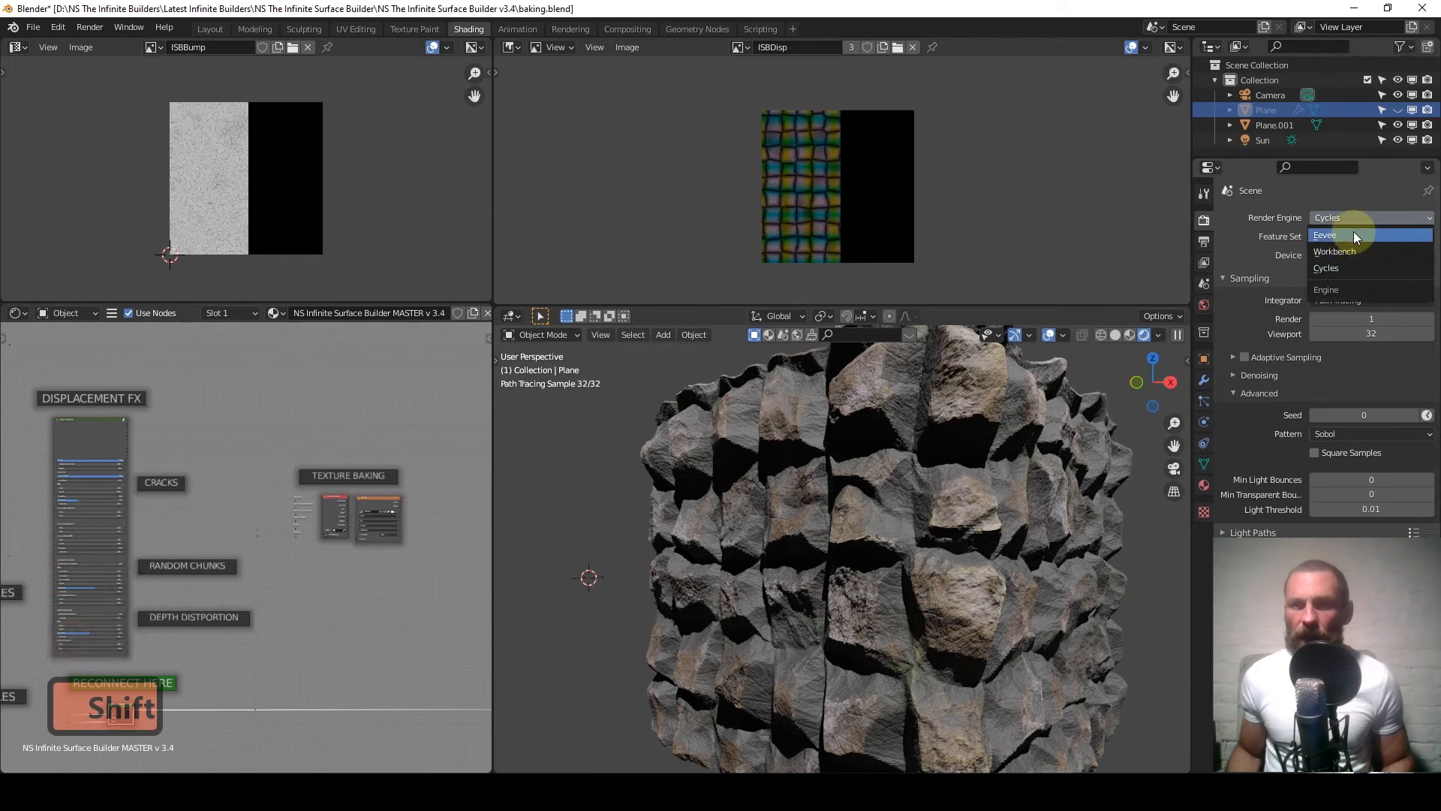
click(1348, 234)
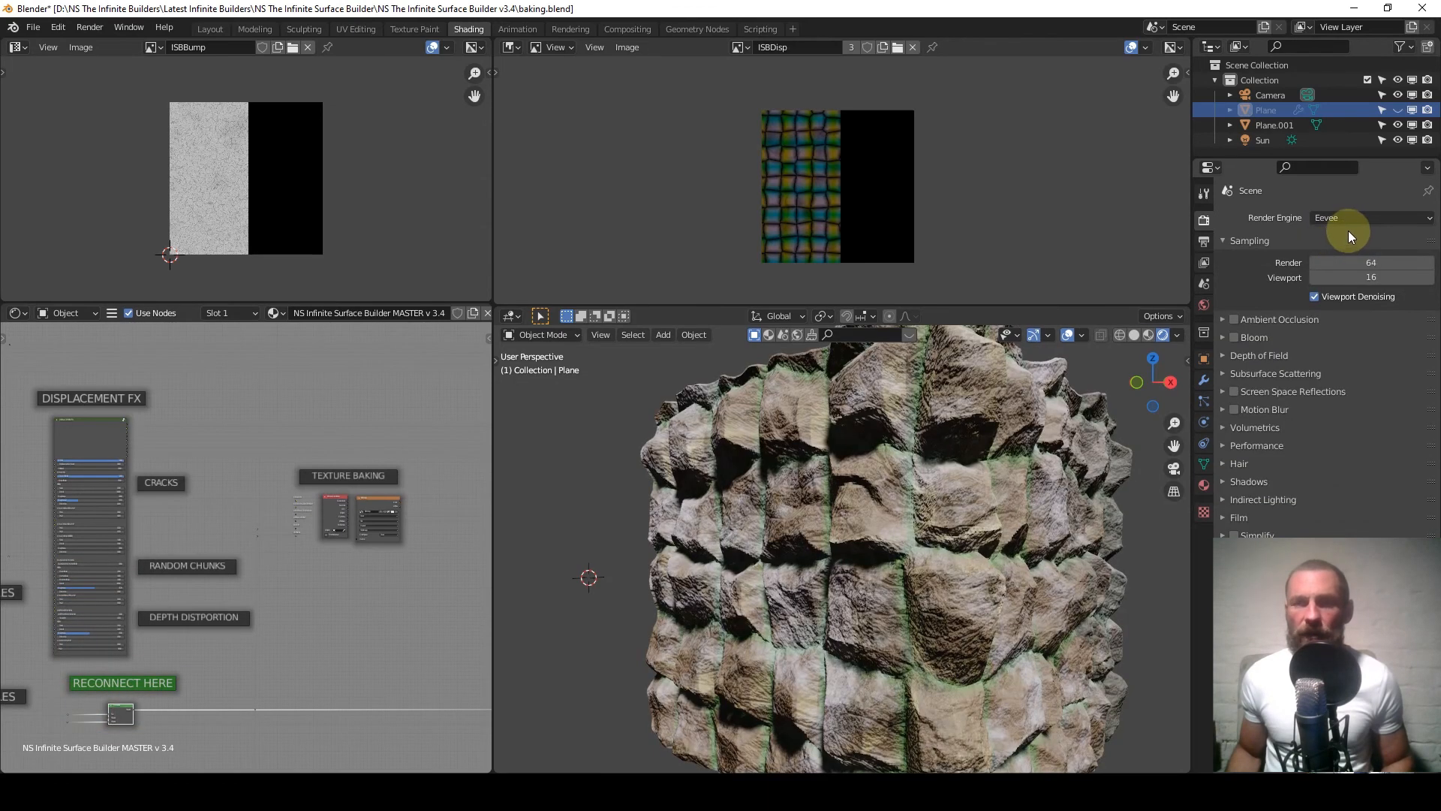
scroll(1006, 486, down, 2)
mouse_move(875, 517)
middle_down()
mouse_move(919, 535)
mouse_move(917, 447)
mouse_move(935, 503)
mouse_move(902, 505)
mouse_move(925, 461)
mouse_move(876, 518)
mouse_move(862, 498)
mouse_move(898, 501)
middle_up()
scroll(898, 533, up, 5)
scroll(928, 497, down, 3)
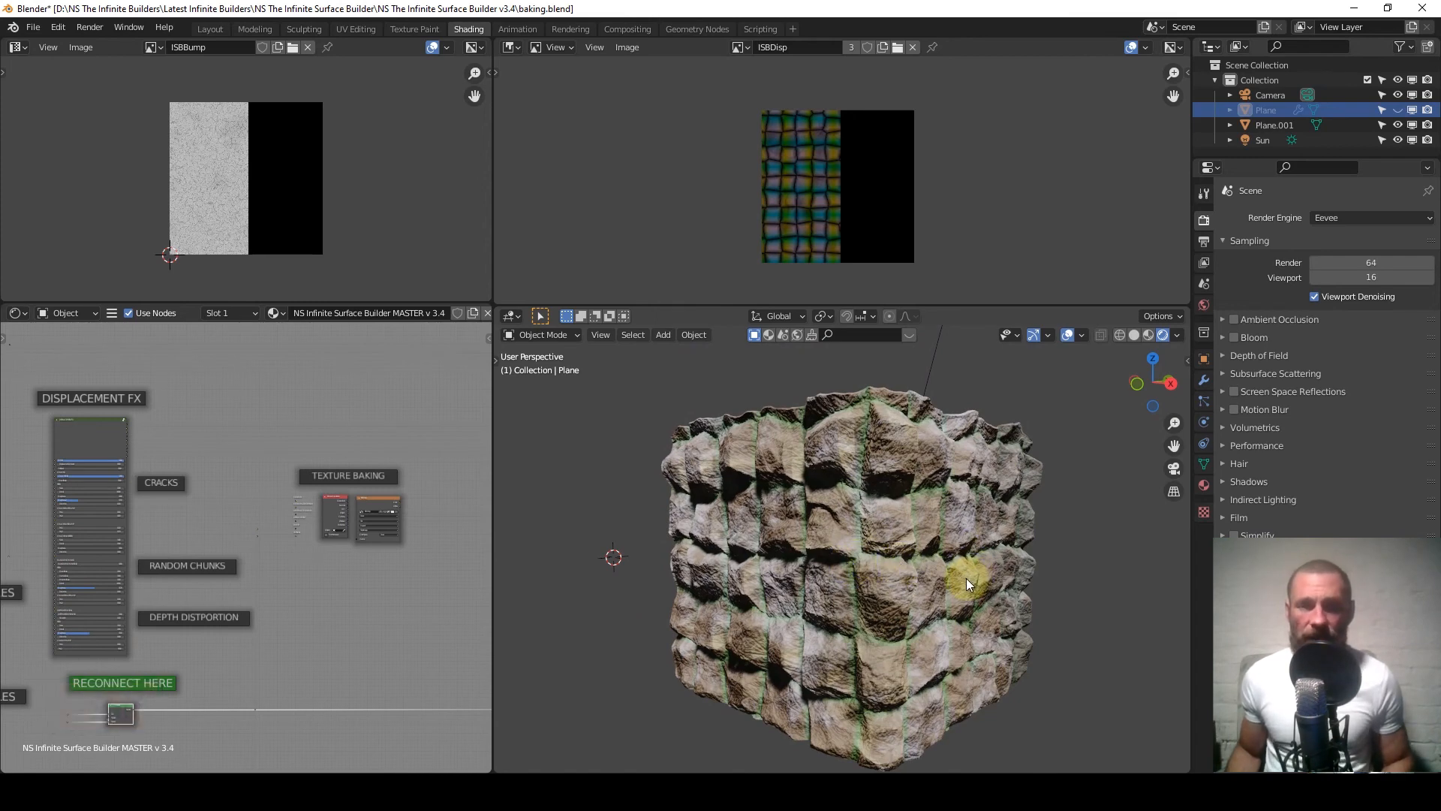
middle_drag(889, 588, 907, 454)
scroll(880, 583, down, 1)
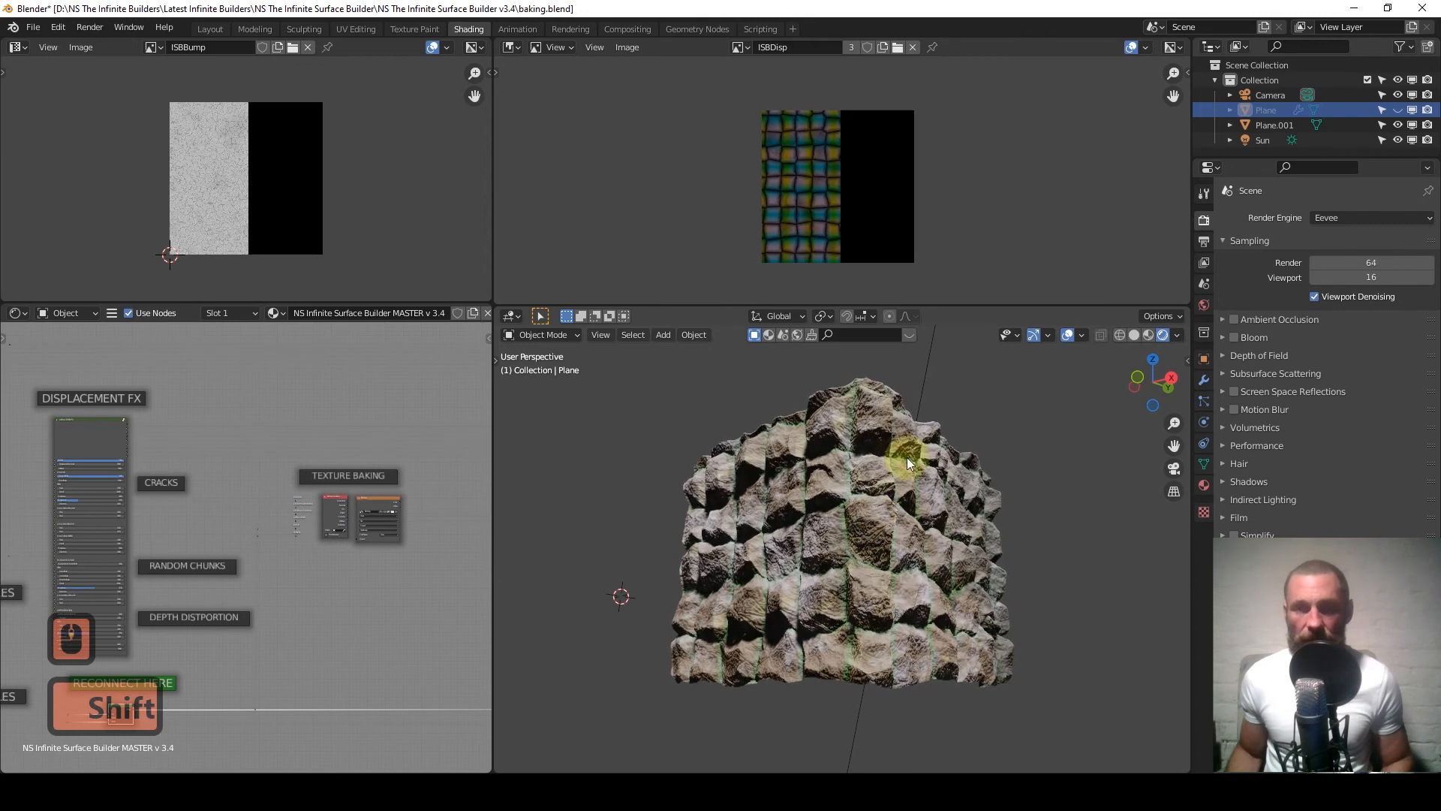